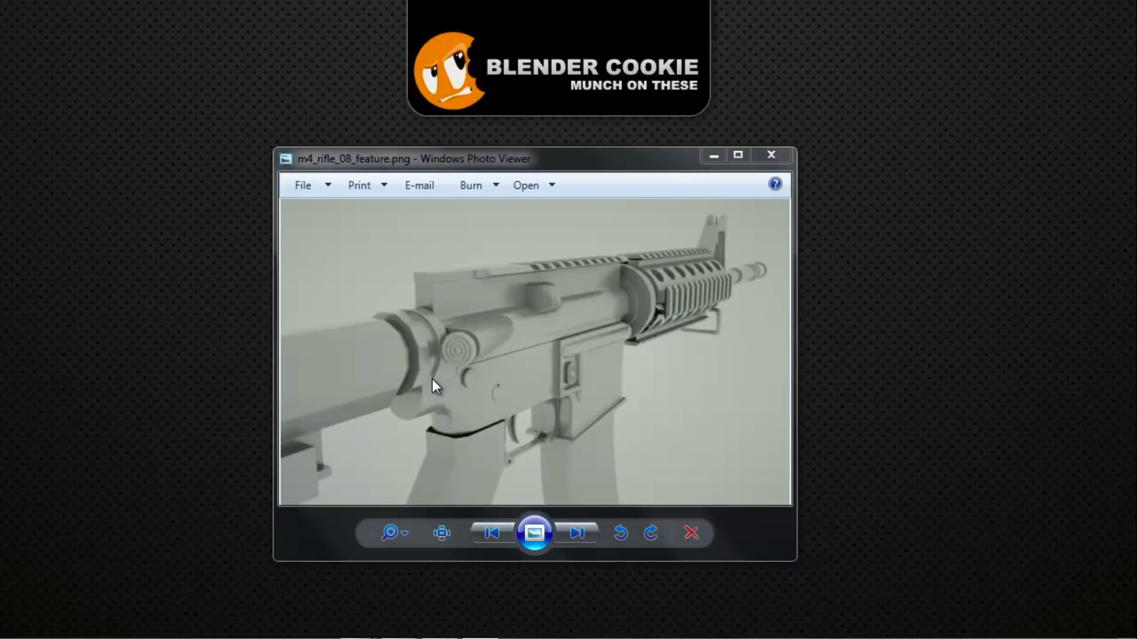
Step: Bring up the Chris's References folder and look over the rifle reference photo thumbnails
{"action": "mouse_move", "coordinate": [405, 628]}
{"action": "left_click", "coordinate": [406, 613]}
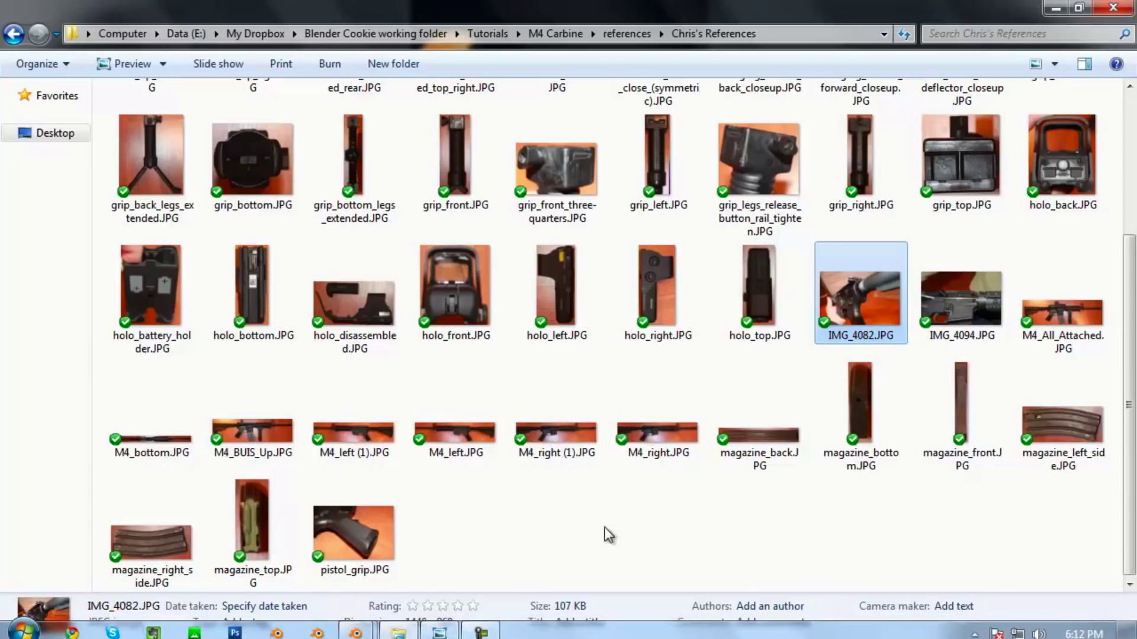
{"action": "scroll", "coordinate": [627, 474], "scroll_direction": "up", "scroll_amount": 3}
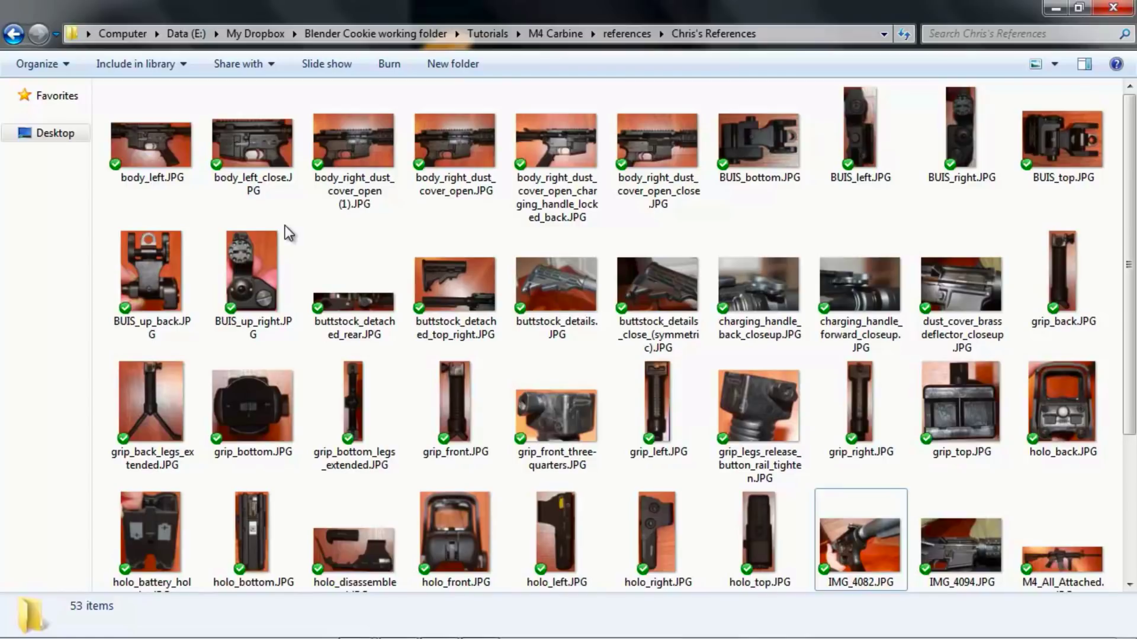
{"action": "left_click", "coordinate": [173, 148]}
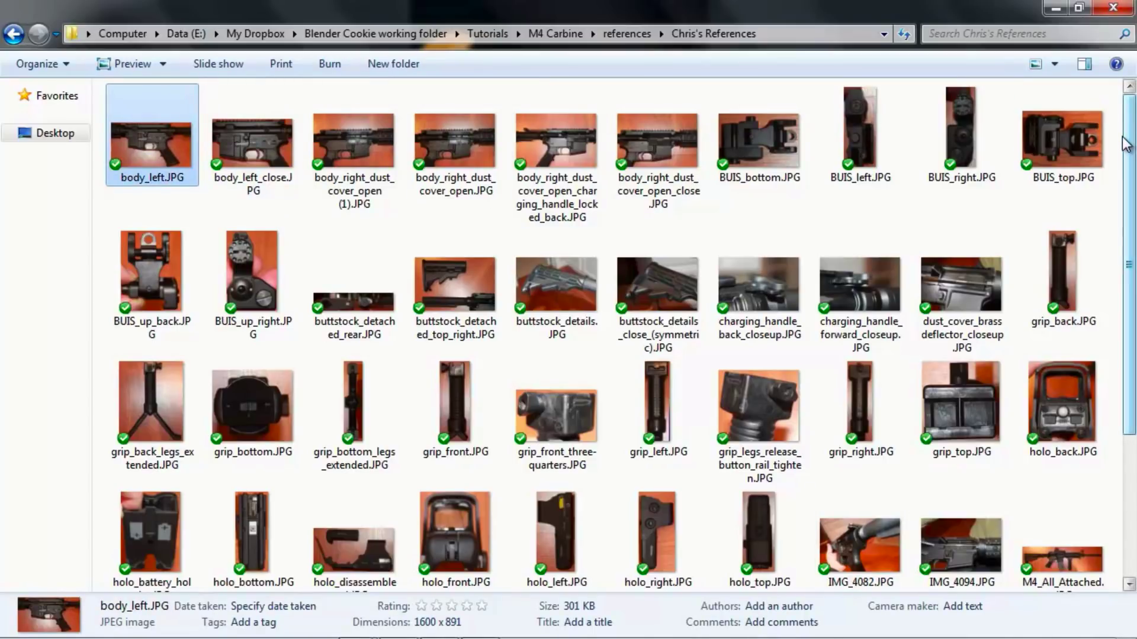
{"action": "left_click_drag", "start_coordinate": [1128, 144], "coordinate": [1131, 230]}
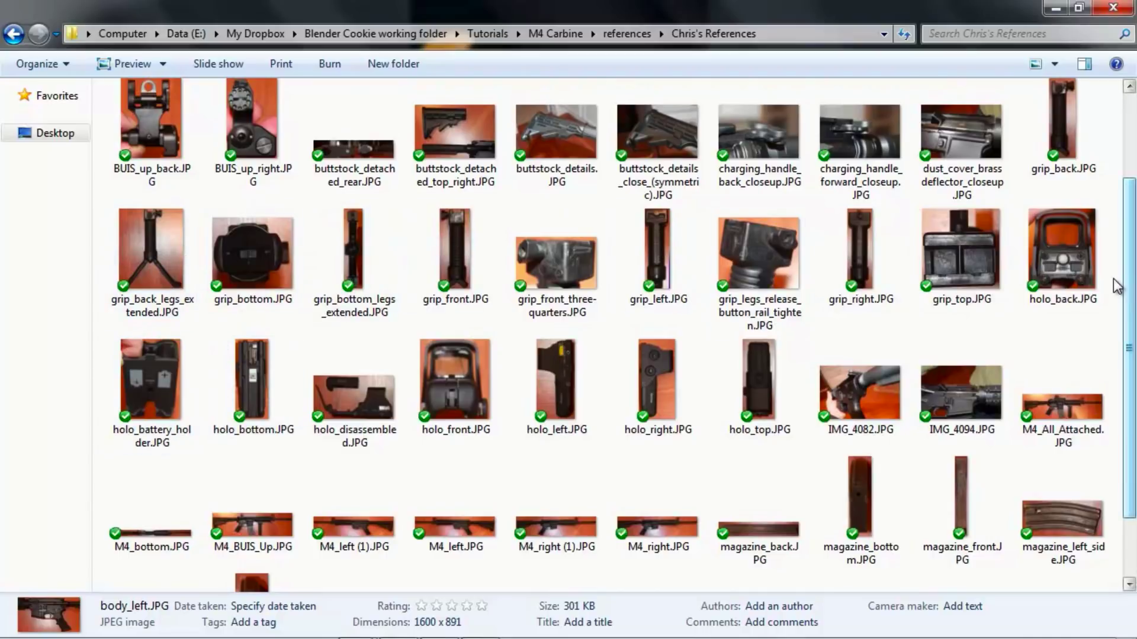
{"action": "left_click_drag", "start_coordinate": [1130, 318], "coordinate": [1130, 279]}
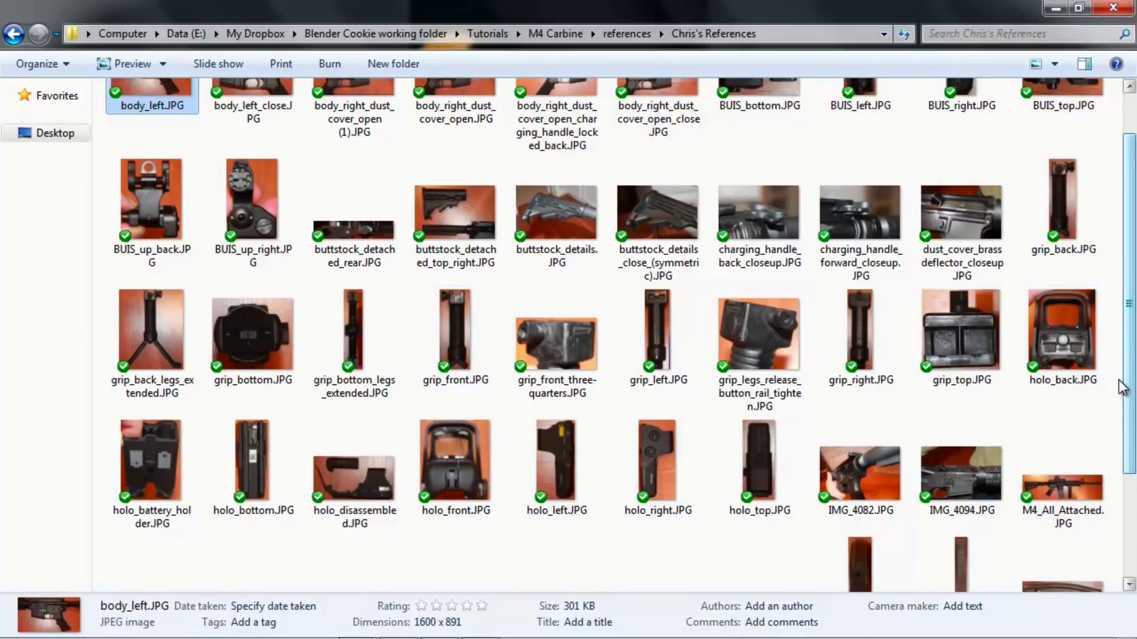
{"action": "left_click_drag", "start_coordinate": [1130, 392], "coordinate": [1131, 368]}
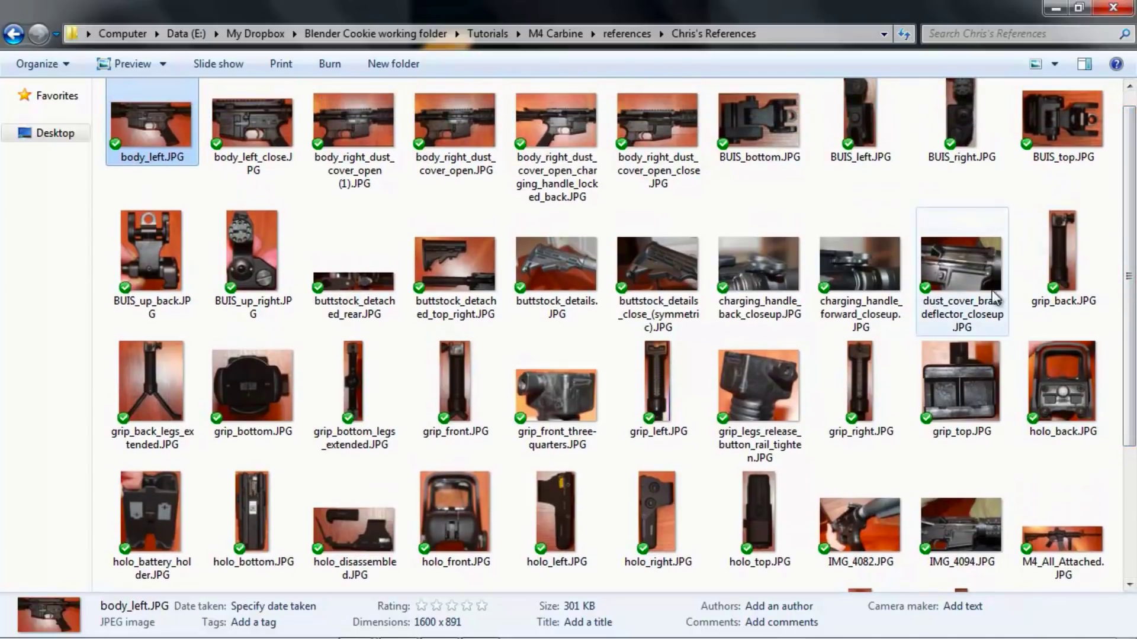
{"action": "left_click_drag", "start_coordinate": [1131, 317], "coordinate": [1132, 295]}
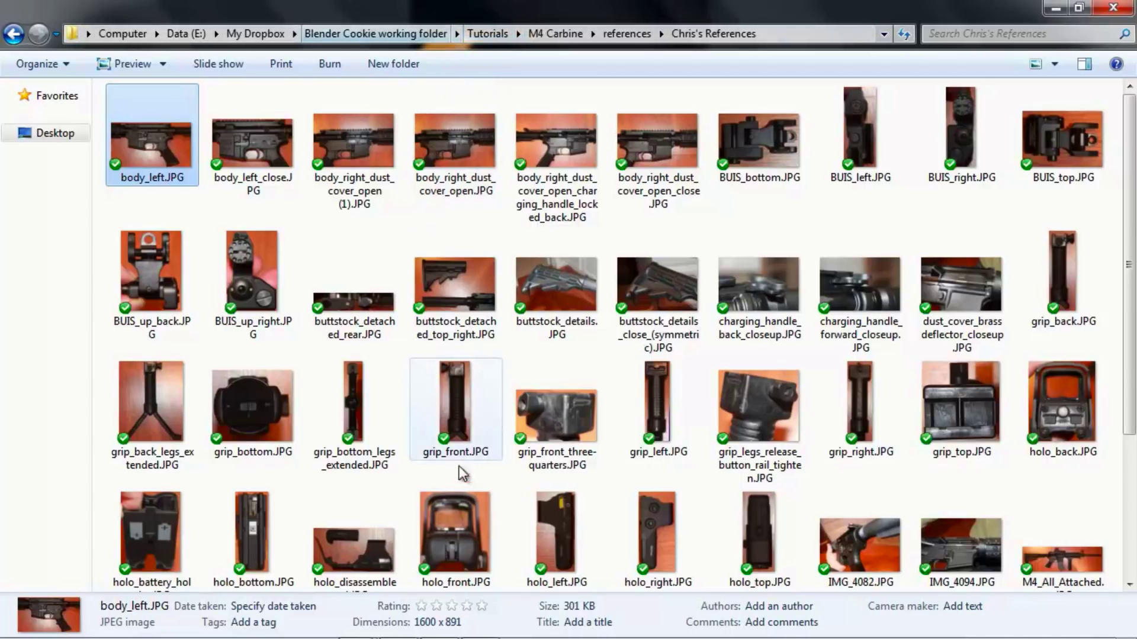
{"action": "left_click_drag", "start_coordinate": [1132, 241], "coordinate": [1132, 235]}
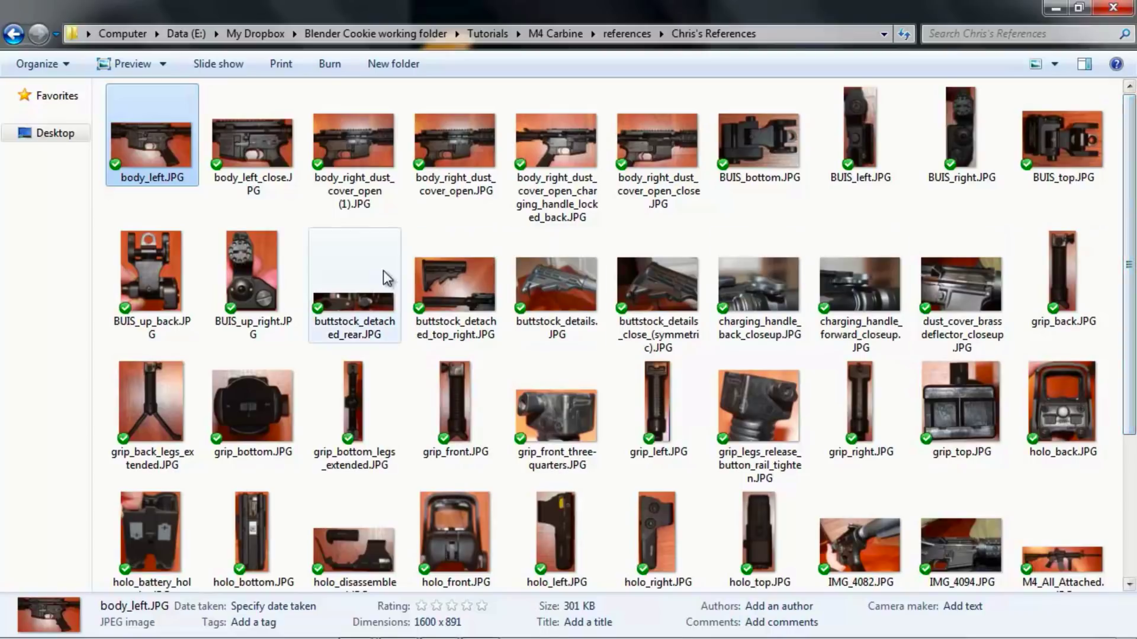
Step: View the reference photos body_right_dust_cover_open_charging_handle_locked_back.JPG and IMG_4082.JPG at full size
{"action": "left_click", "coordinate": [544, 164]}
{"action": "double_click", "coordinate": [545, 162]}
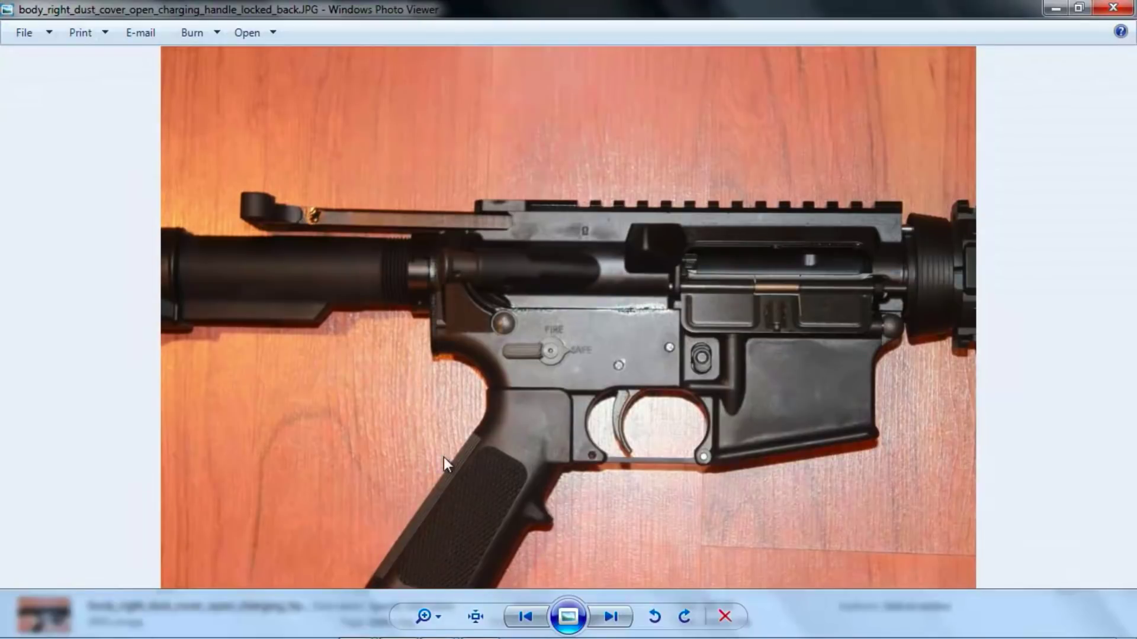
{"action": "left_click", "coordinate": [1113, 7]}
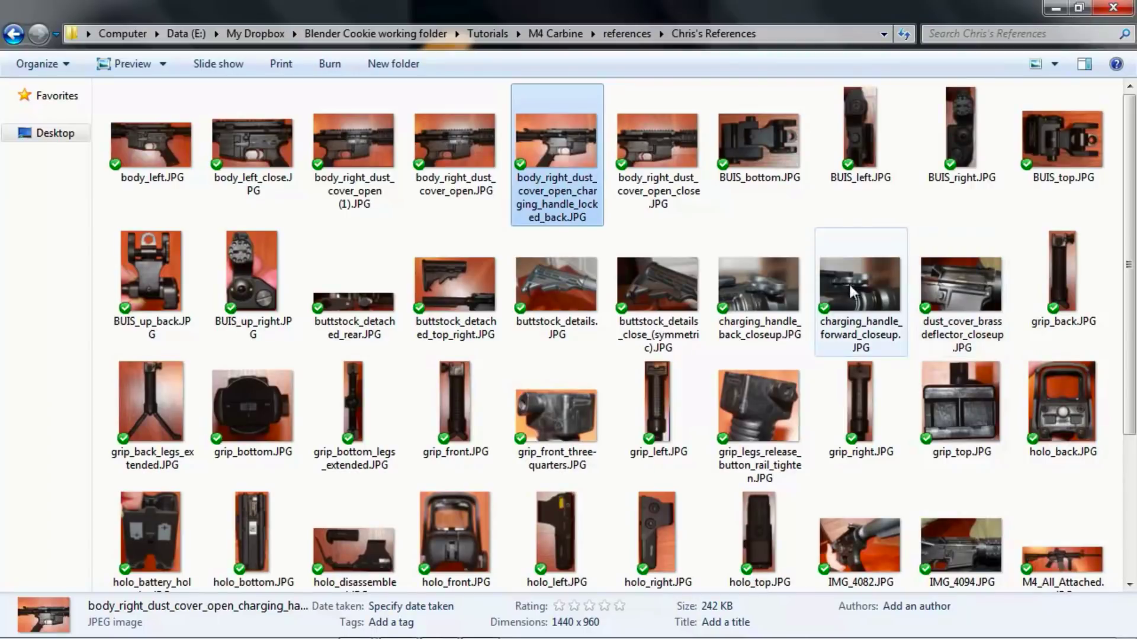
{"action": "left_click", "coordinate": [960, 285]}
{"action": "scroll", "coordinate": [850, 357], "scroll_direction": "down", "scroll_amount": 3}
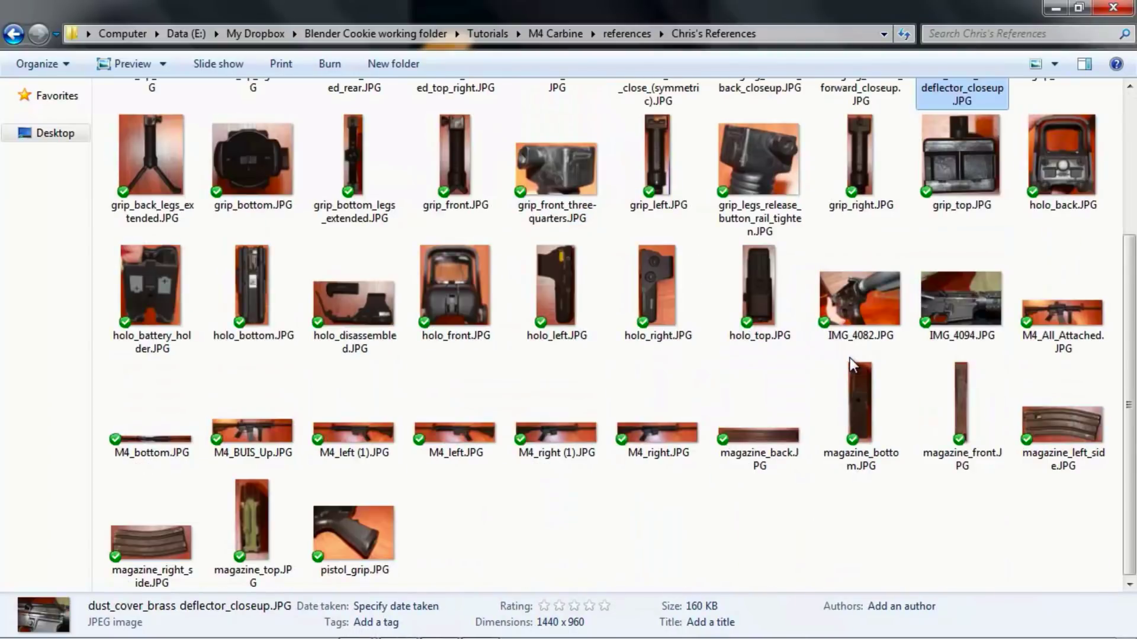
{"action": "double_click", "coordinate": [861, 297]}
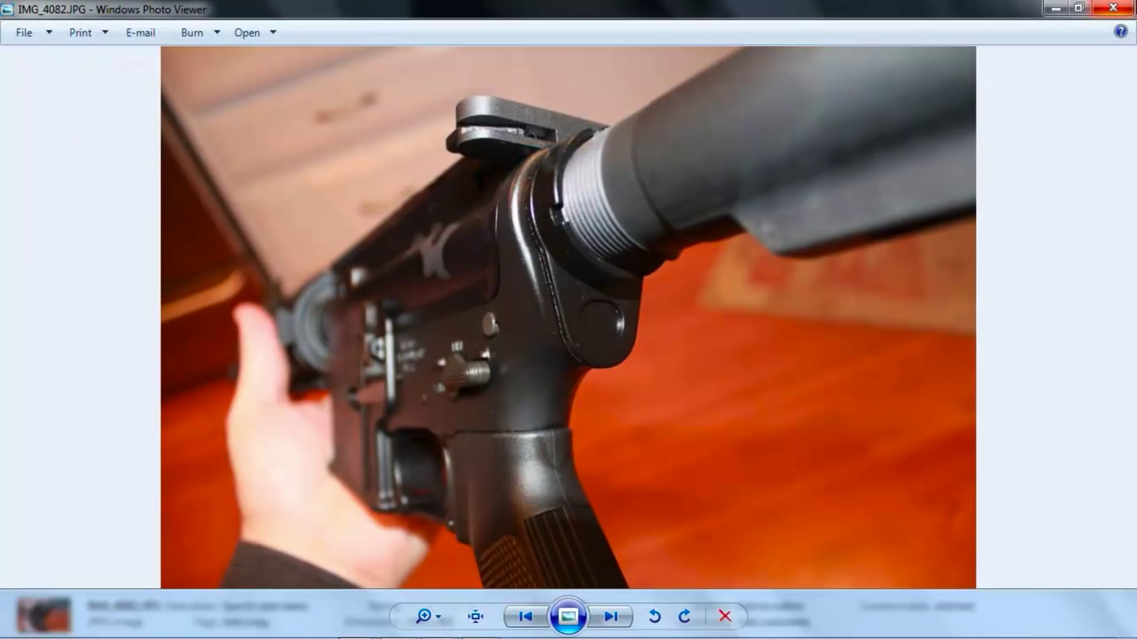
{"action": "left_click", "coordinate": [1113, 7]}
Step: View pistol_grip.JPG at full size to study the grip's shape and texture
{"action": "left_click", "coordinate": [365, 532]}
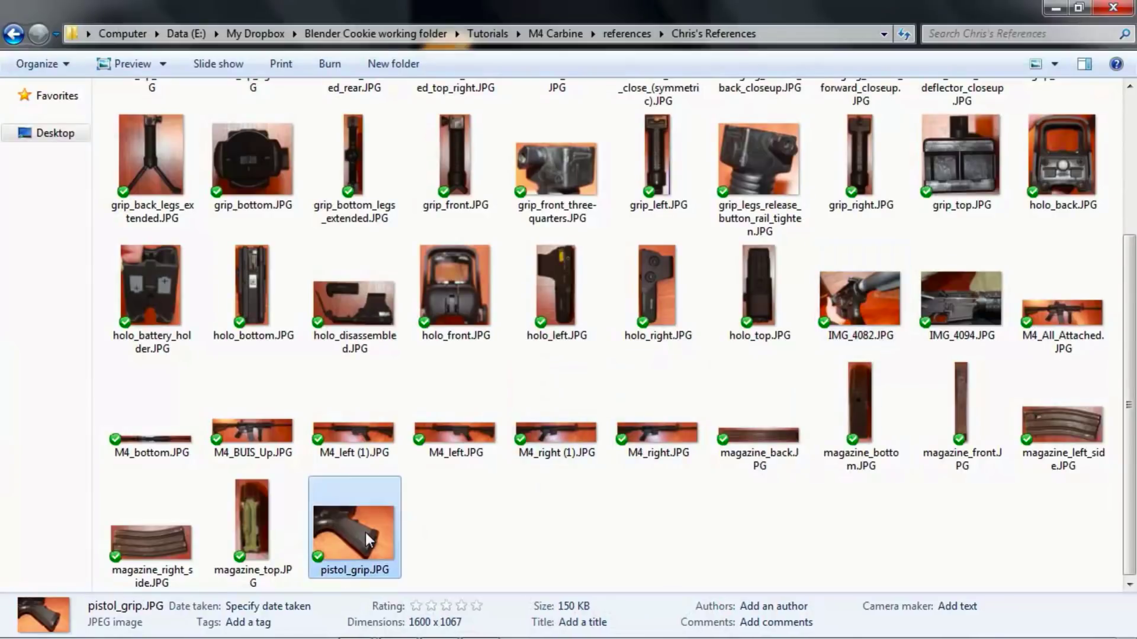
{"action": "double_click", "coordinate": [365, 532]}
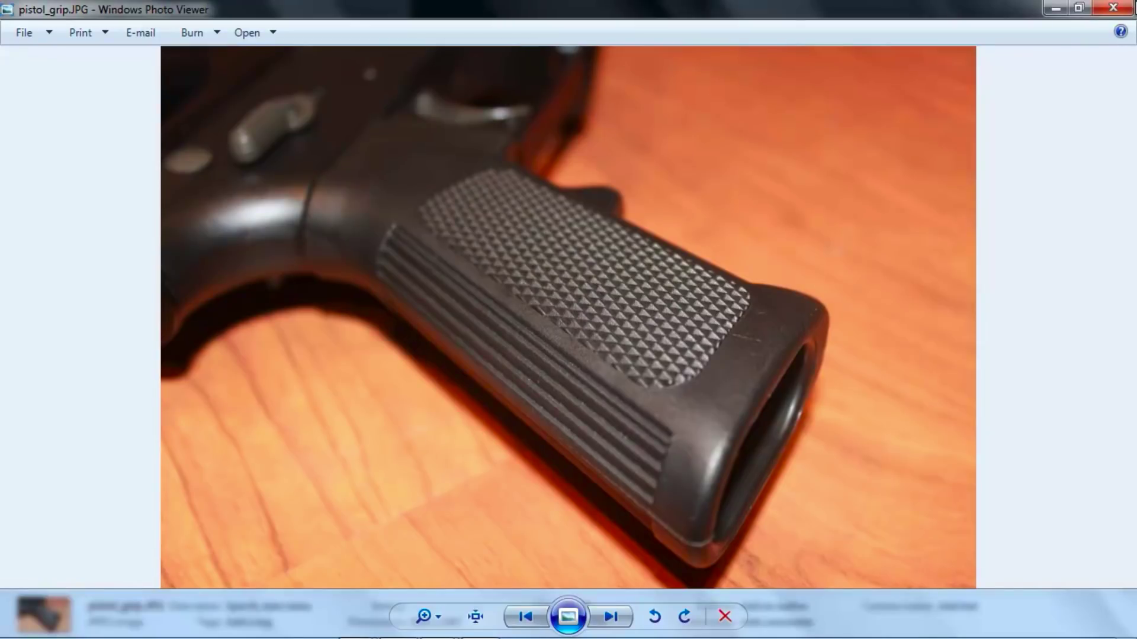
{"action": "left_click", "coordinate": [1113, 8]}
Step: Switch to m4_rifle_09.blend in Blender and make its window full screen
{"action": "mouse_move", "coordinate": [364, 627]}
{"action": "left_click", "coordinate": [432, 546]}
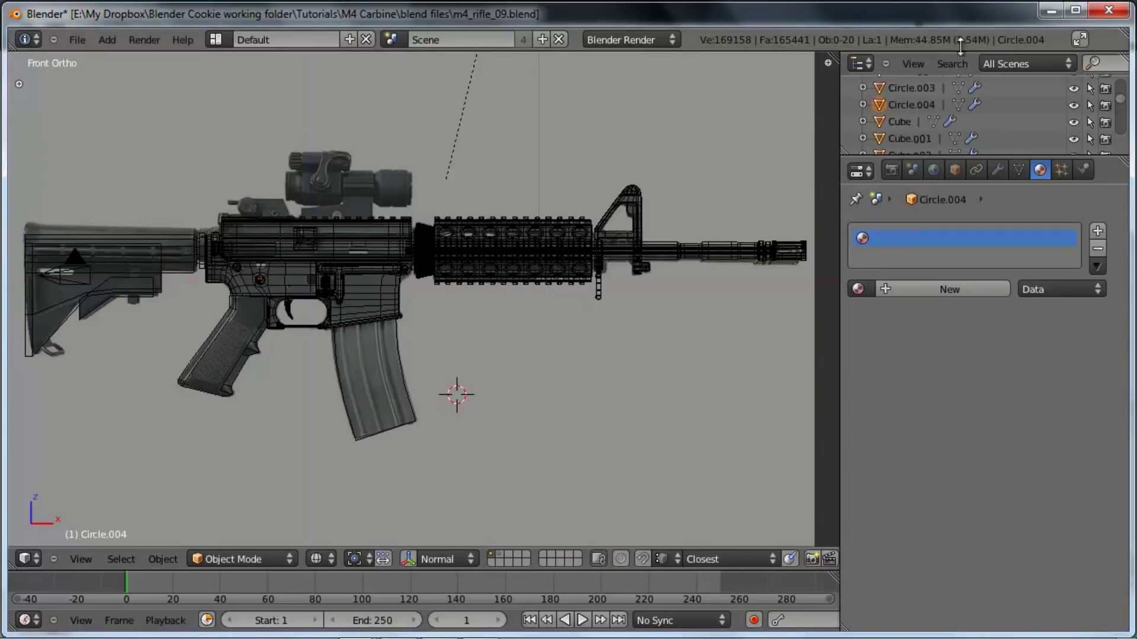
{"action": "left_click", "coordinate": [1079, 39]}
Step: Select the pistol grip object below the receiver and compare its outline with the background reference image
{"action": "scroll", "coordinate": [553, 326], "scroll_direction": "up", "scroll_amount": 10}
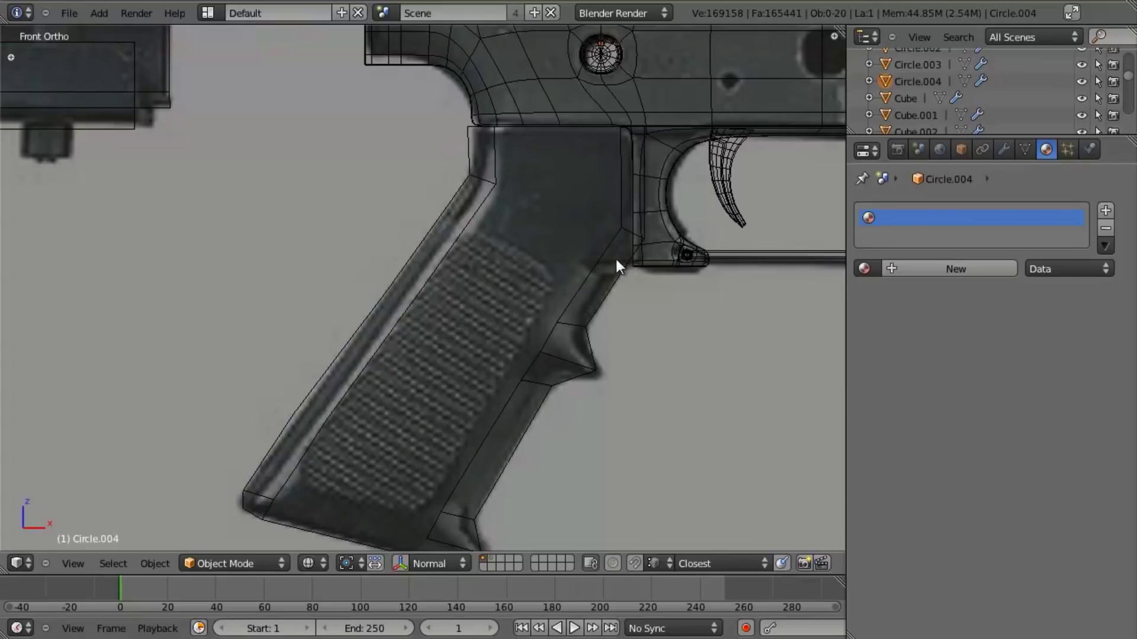
{"action": "right_click", "coordinate": [474, 177]}
{"action": "scroll", "coordinate": [552, 243], "scroll_direction": "down", "scroll_amount": 2}
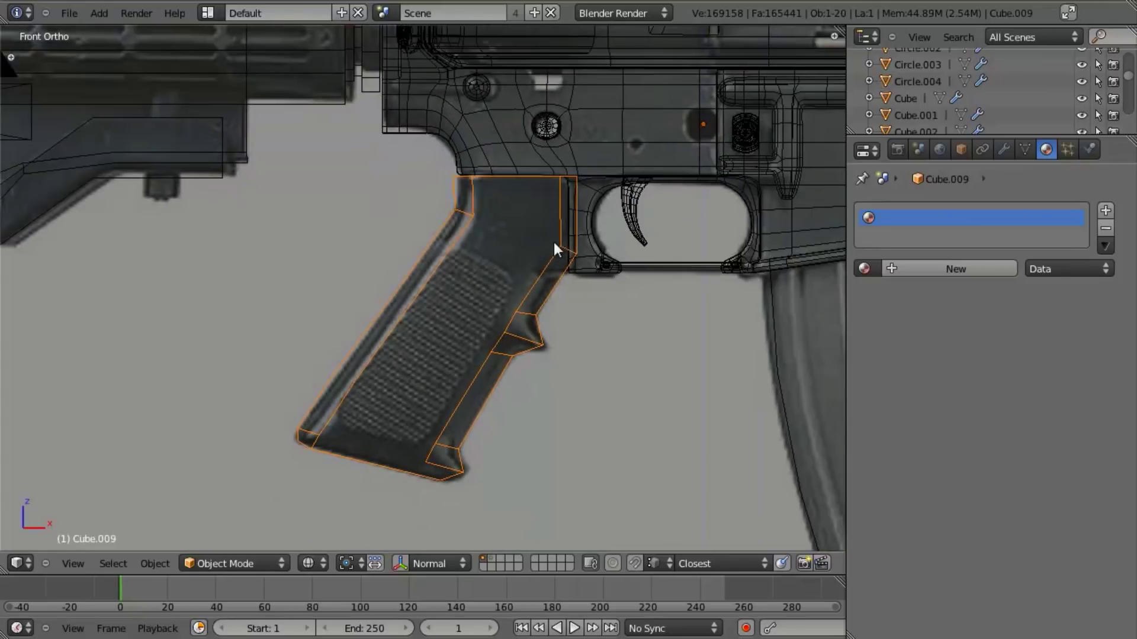
{"action": "scroll", "coordinate": [491, 259], "scroll_direction": "up", "scroll_amount": 1}
{"action": "scroll", "coordinate": [477, 323], "scroll_direction": "up", "scroll_amount": 1}
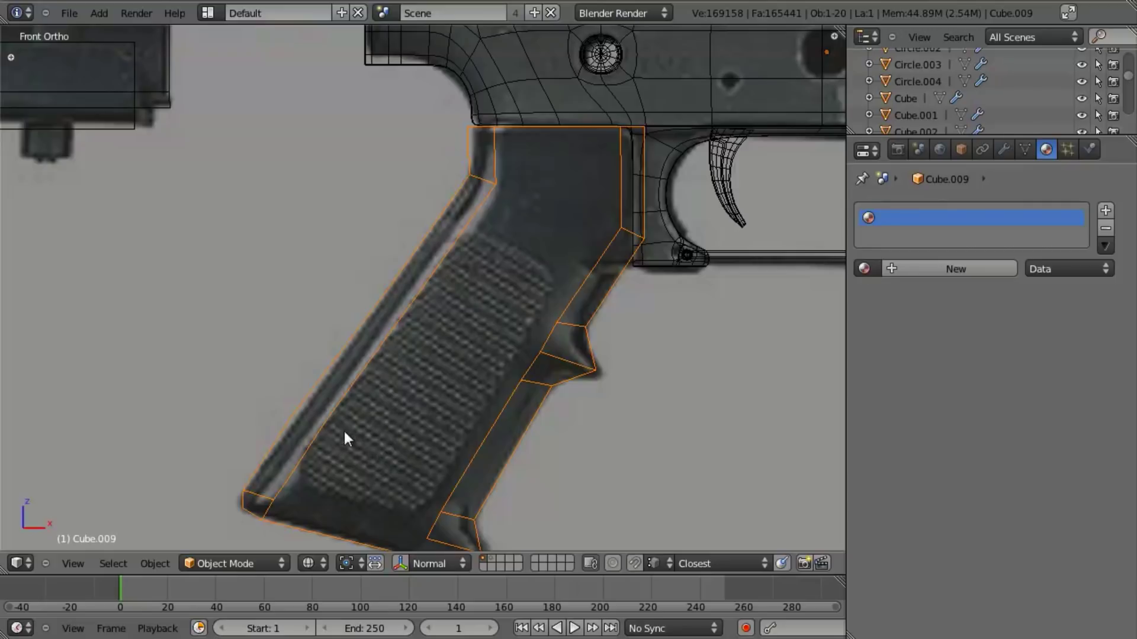
{"action": "scroll", "coordinate": [462, 402], "scroll_direction": "up", "scroll_amount": 1}
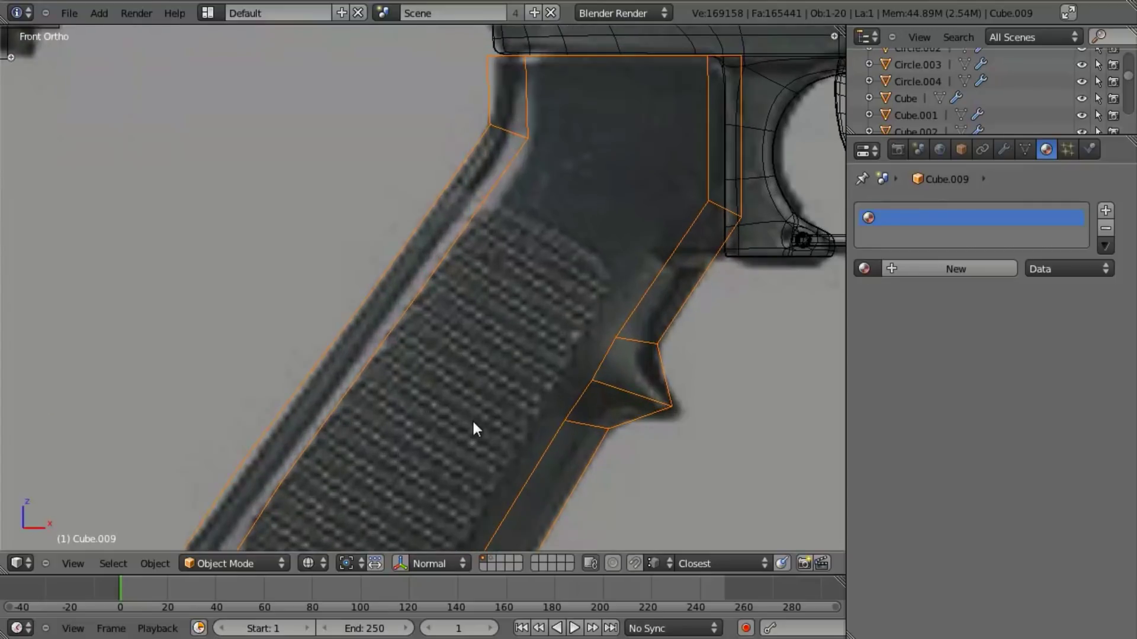
{"action": "scroll", "coordinate": [468, 367], "scroll_direction": "up", "scroll_amount": 1}
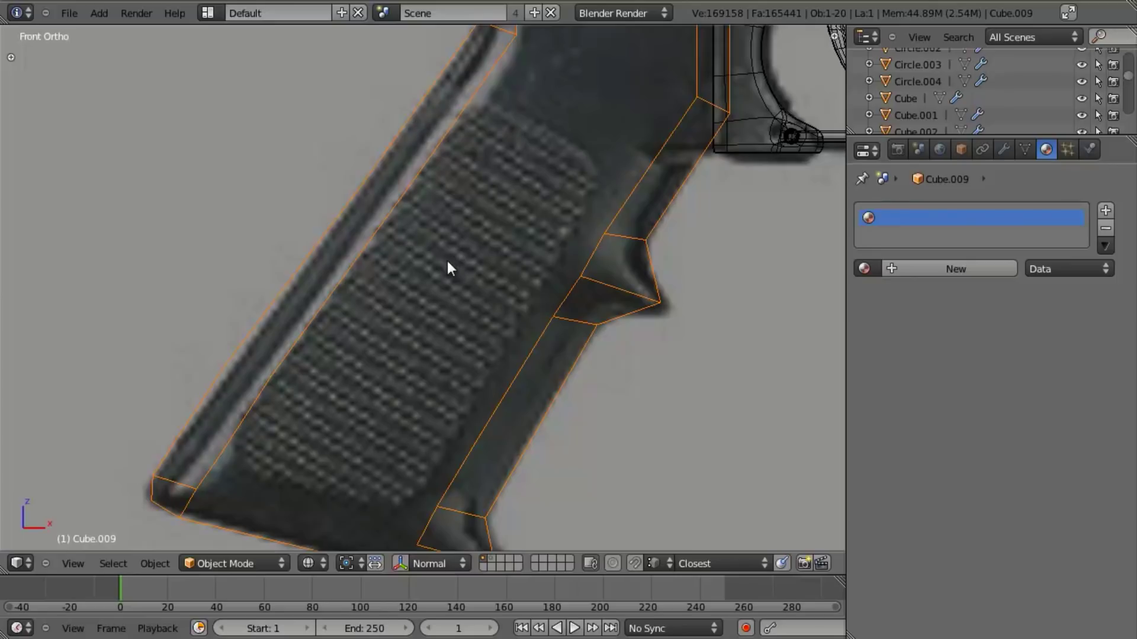
{"action": "scroll", "coordinate": [518, 282], "scroll_direction": "down", "scroll_amount": 2}
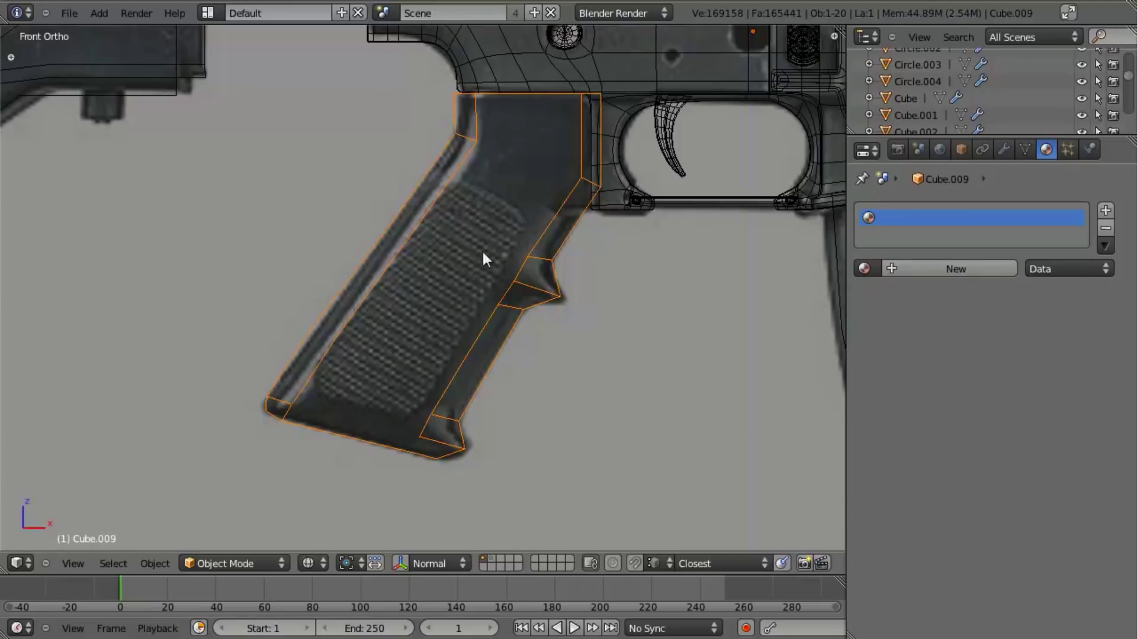
Step: Enter Edit Mode on the pistol grip and add one centred loop cut lengthwise that divides it into two symmetrical halves
{"action": "key", "text": "Tab"}
{"action": "key", "text": "z"}
{"action": "mouse_move", "coordinate": [516, 261]}
{"action": "middle_mouse_down"}
{"action": "mouse_move", "coordinate": [515, 305]}
{"action": "mouse_move", "coordinate": [576, 325]}
{"action": "mouse_move", "coordinate": [467, 363]}
{"action": "middle_mouse_up"}
{"action": "key", "text": "z"}
{"action": "key", "text": "z"}
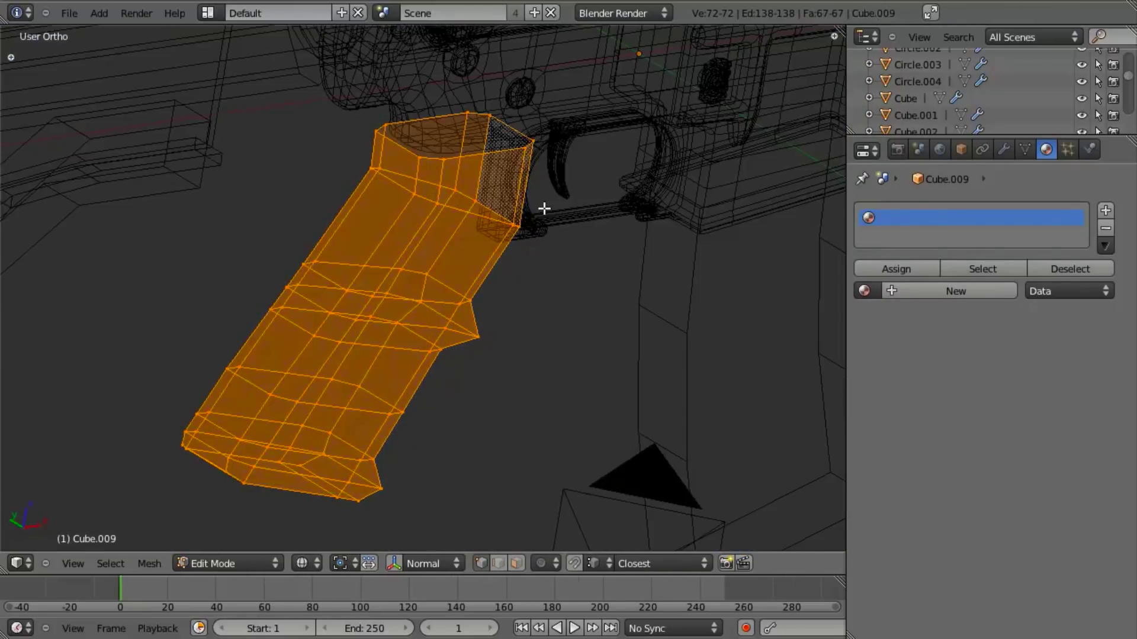
{"action": "key", "text": "a"}
{"action": "key", "text": "ctrl+r"}
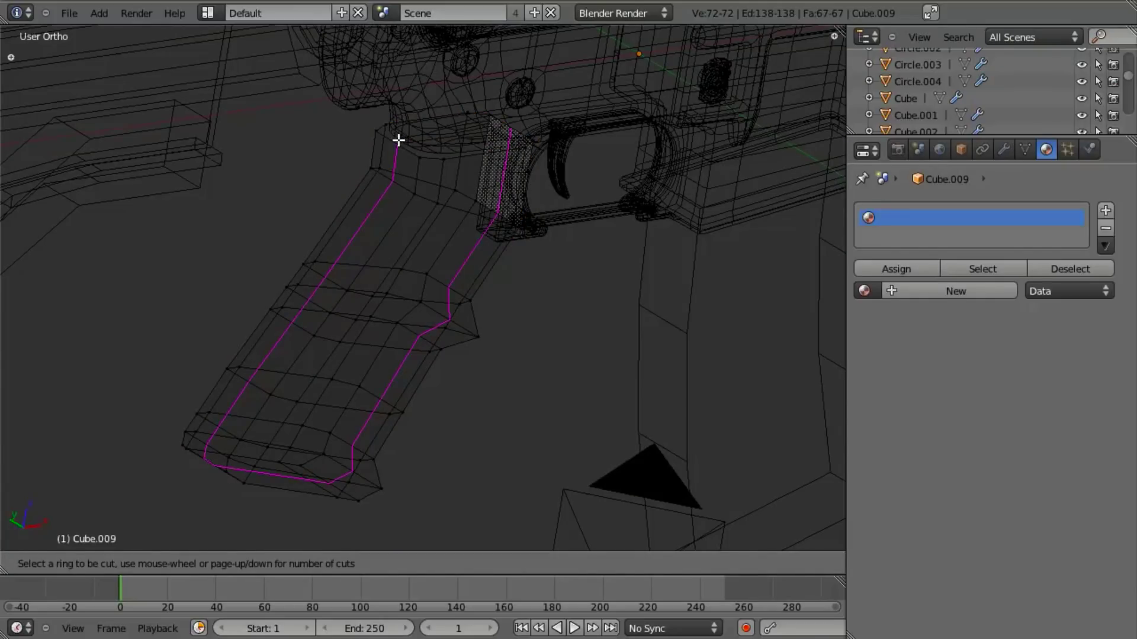
{"action": "left_click", "coordinate": [398, 139]}
{"action": "left_click", "coordinate": [399, 142]}
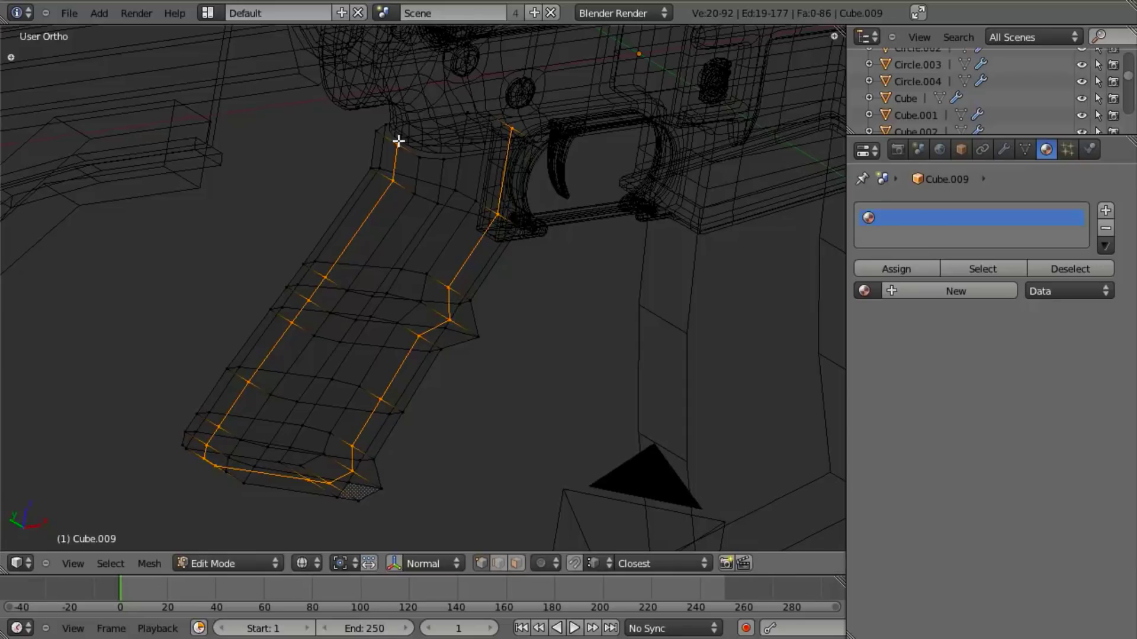
Step: Delete the faces of the pistol grip's +Y half, selecting through the mesh in the orthographic left view
{"action": "key", "text": "z"}
{"action": "mouse_move", "coordinate": [400, 262]}
{"action": "middle_mouse_down"}
{"action": "mouse_move", "coordinate": [537, 254]}
{"action": "mouse_move", "coordinate": [588, 173]}
{"action": "mouse_move", "coordinate": [492, 268]}
{"action": "mouse_move", "coordinate": [493, 220]}
{"action": "middle_mouse_up"}
{"action": "mouse_move", "coordinate": [482, 272]}
{"action": "middle_mouse_down"}
{"action": "mouse_move", "coordinate": [468, 226]}
{"action": "mouse_move", "coordinate": [432, 309]}
{"action": "mouse_move", "coordinate": [447, 421]}
{"action": "mouse_move", "coordinate": [484, 337]}
{"action": "mouse_move", "coordinate": [489, 365]}
{"action": "mouse_move", "coordinate": [479, 310]}
{"action": "middle_mouse_up"}
{"action": "key", "text": "ctrl+KP_3"}
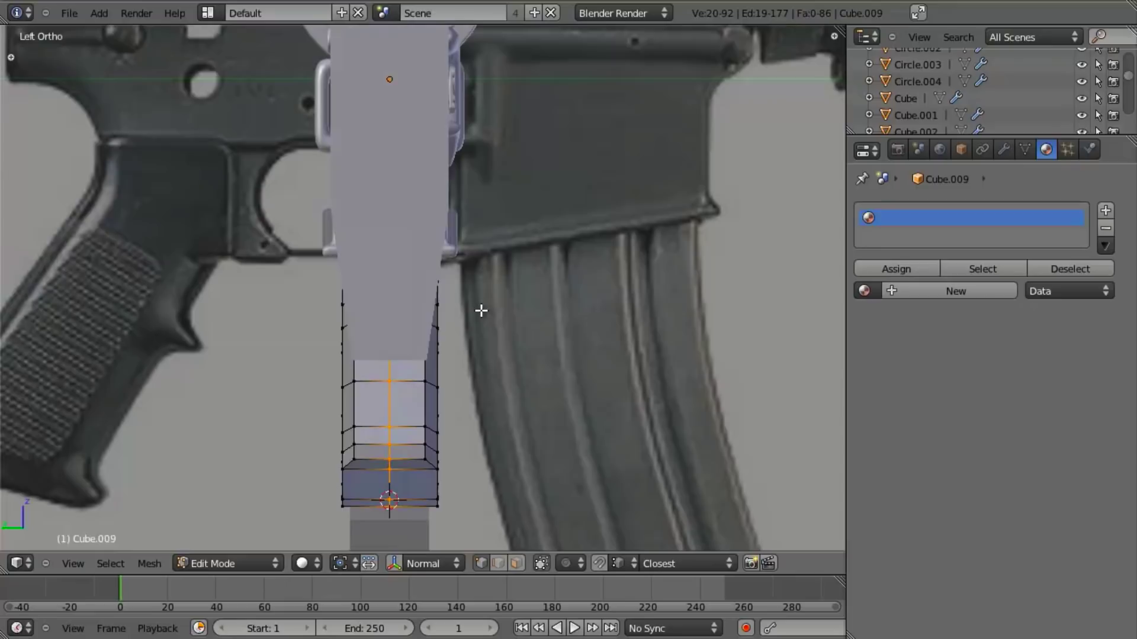
{"action": "key", "text": "z"}
{"action": "key", "text": "b"}
{"action": "left_click_drag", "start_coordinate": [380, 89], "coordinate": [167, 608]}
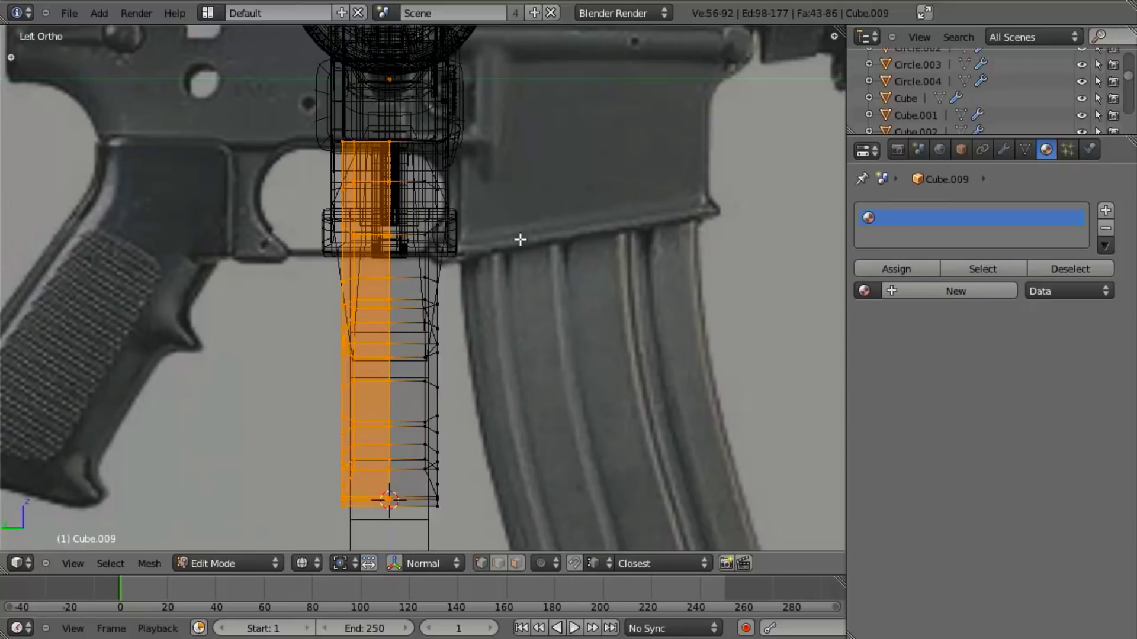
{"action": "key", "text": "x"}
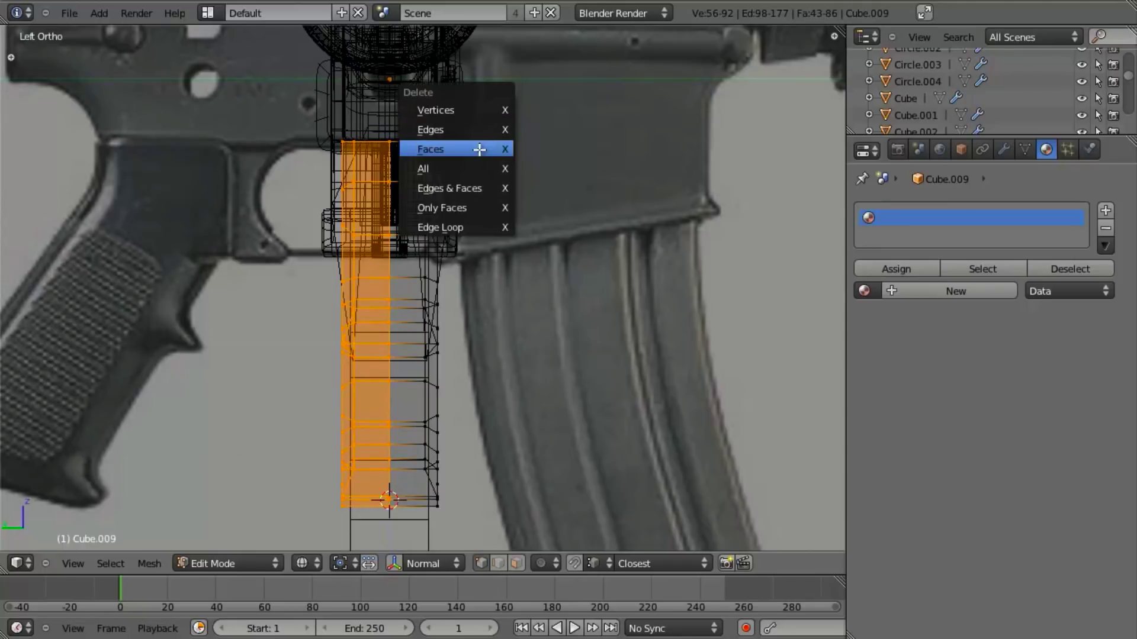
{"action": "left_click", "coordinate": [482, 150]}
Step: Add a Mirror modifier to the pistol grip, mirroring across Y instead of X with Clipping enabled
{"action": "left_click", "coordinate": [1002, 150]}
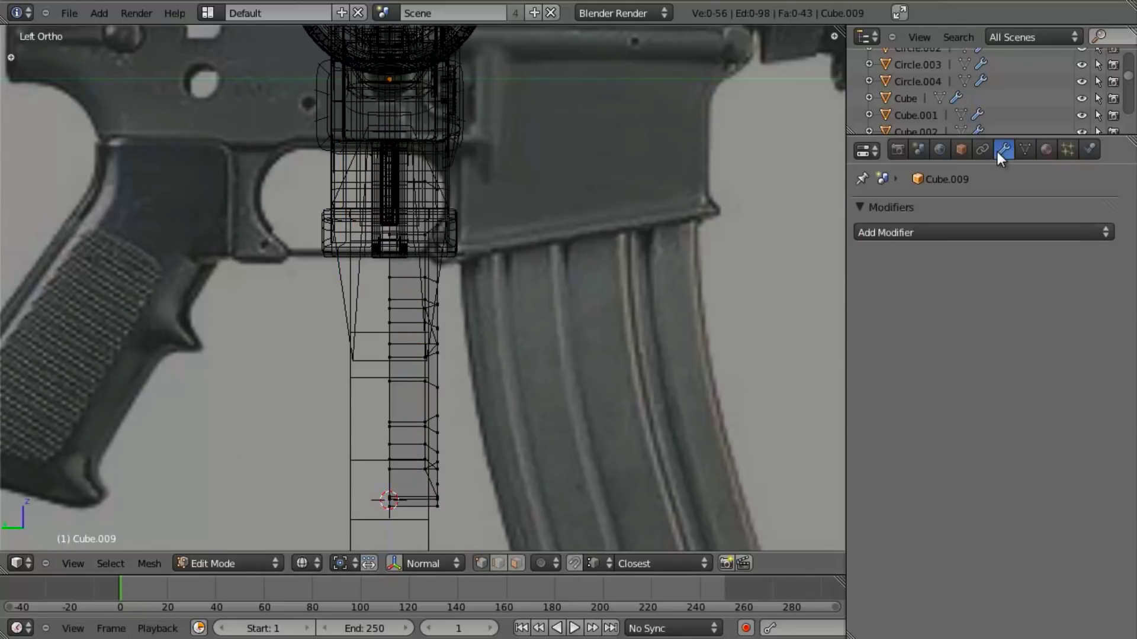
{"action": "left_click", "coordinate": [904, 233]}
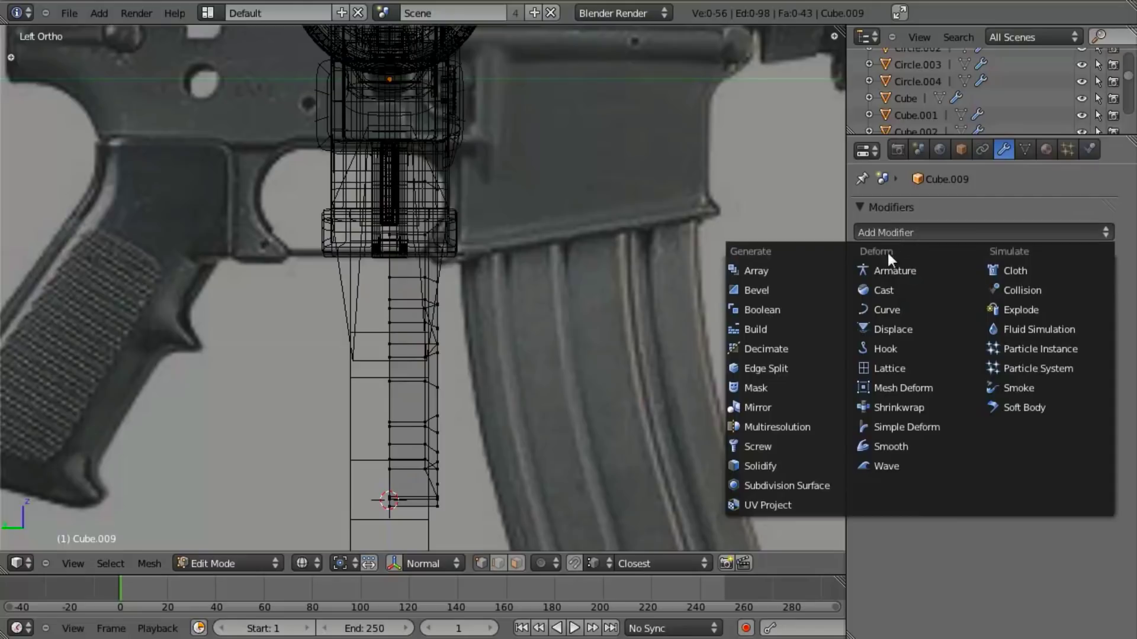
{"action": "left_click", "coordinate": [765, 404]}
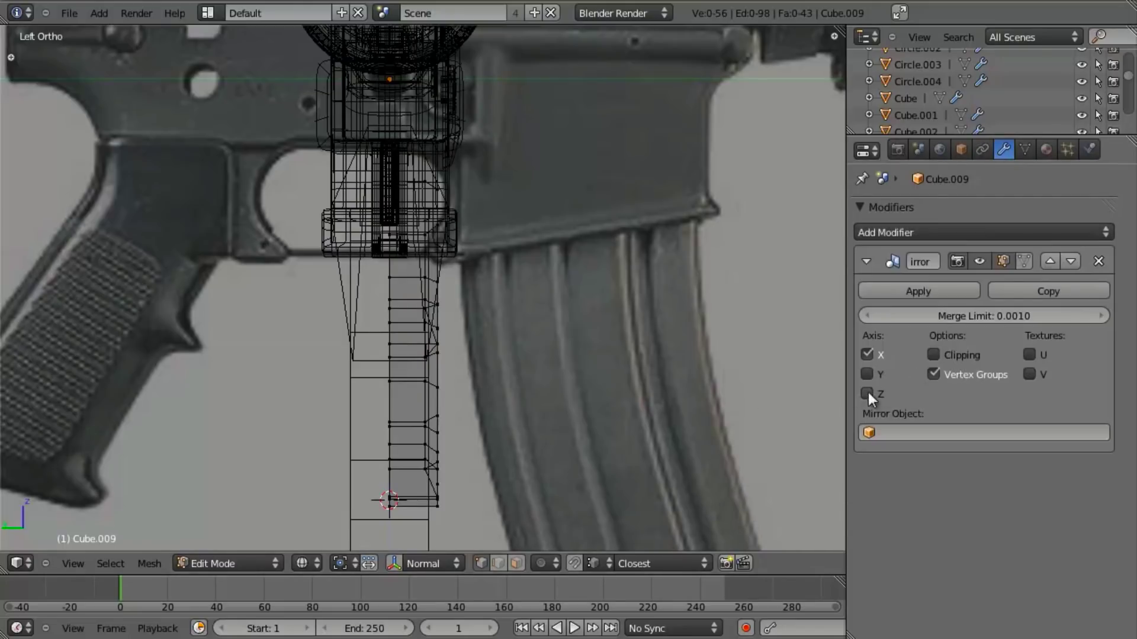
{"action": "left_click", "coordinate": [941, 356]}
{"action": "left_click", "coordinate": [867, 374]}
{"action": "middle_click_drag", "start_coordinate": [687, 355], "coordinate": [474, 225]}
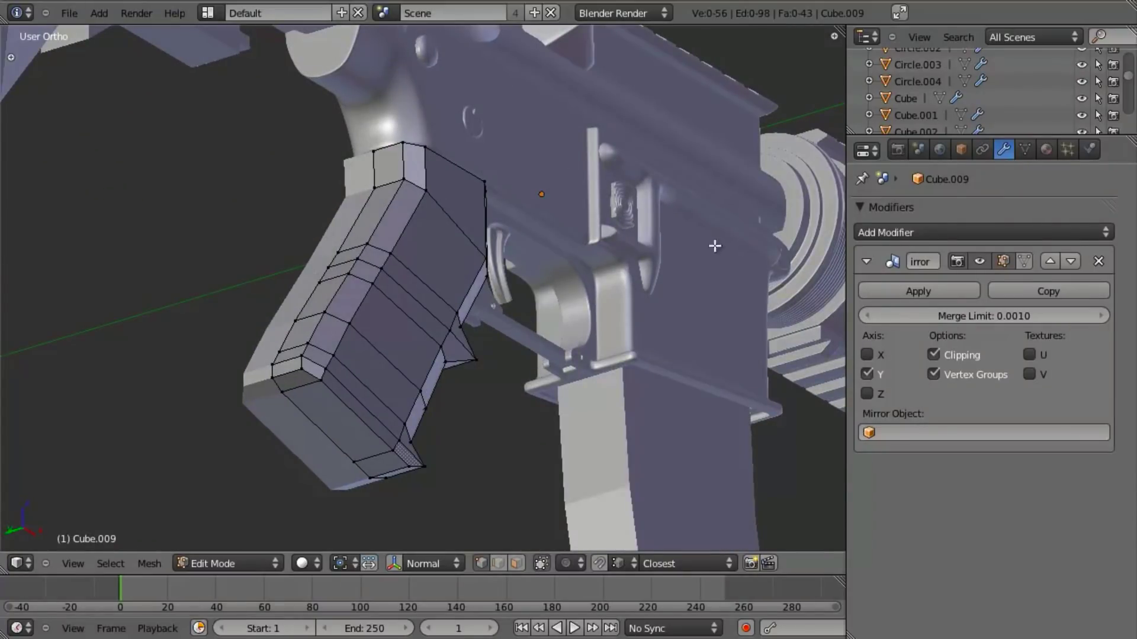
{"action": "scroll", "coordinate": [572, 274], "scroll_direction": "up", "scroll_amount": 2}
{"action": "middle_click_drag", "start_coordinate": [572, 274], "coordinate": [465, 213]}
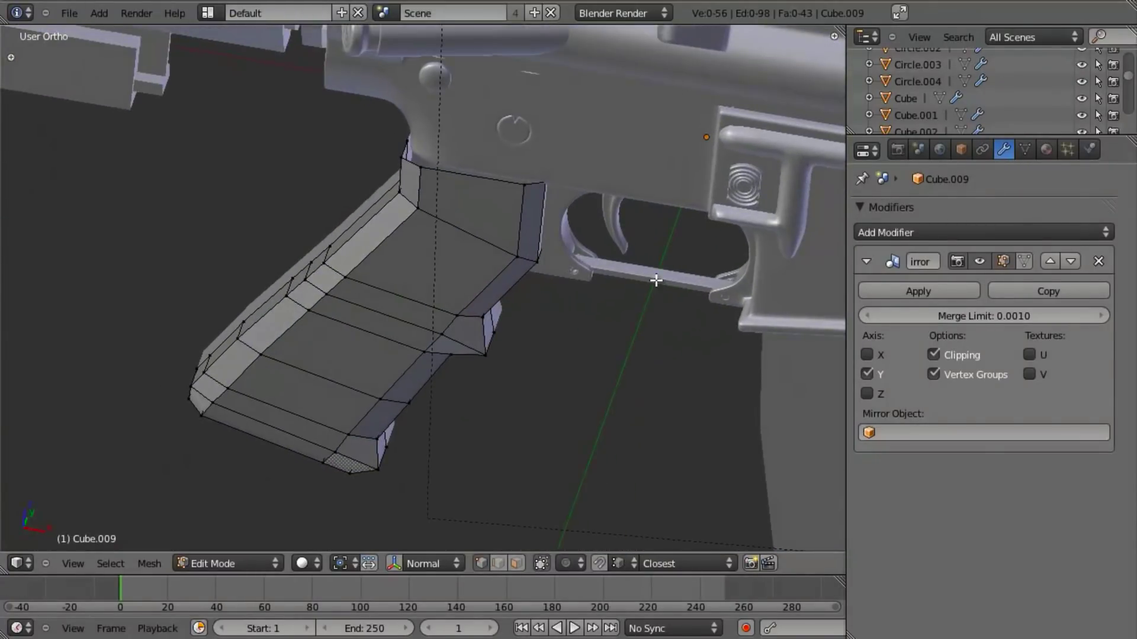
Step: Add a Subdivision Surface modifier to the pistol grip and set its View subdivisions to 2
{"action": "left_click", "coordinate": [895, 232]}
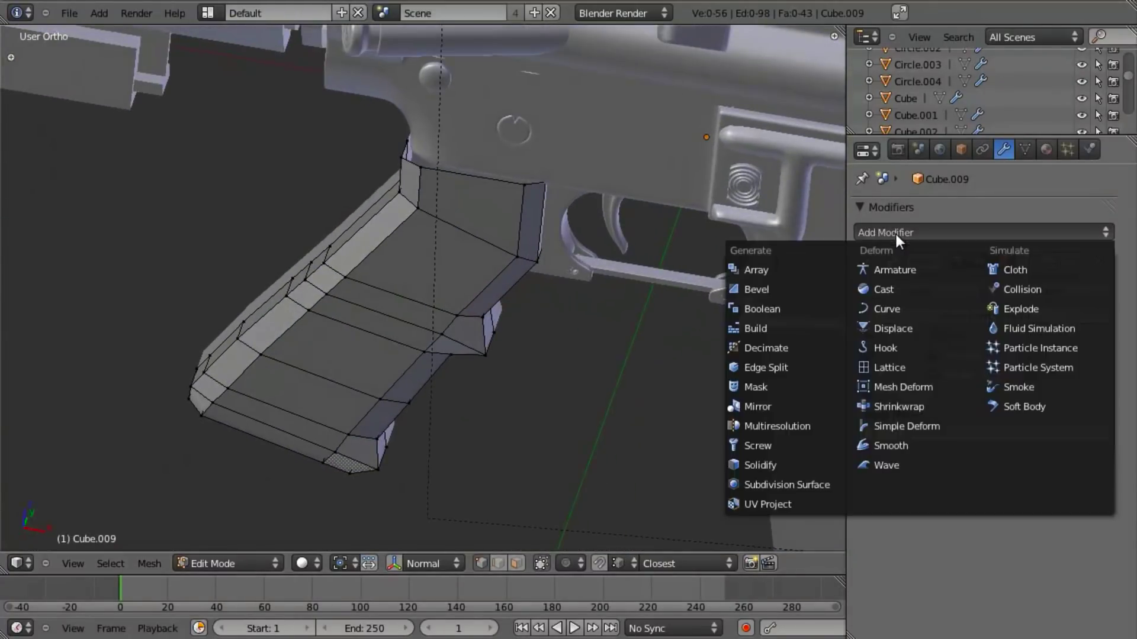
{"action": "left_click", "coordinate": [805, 484]}
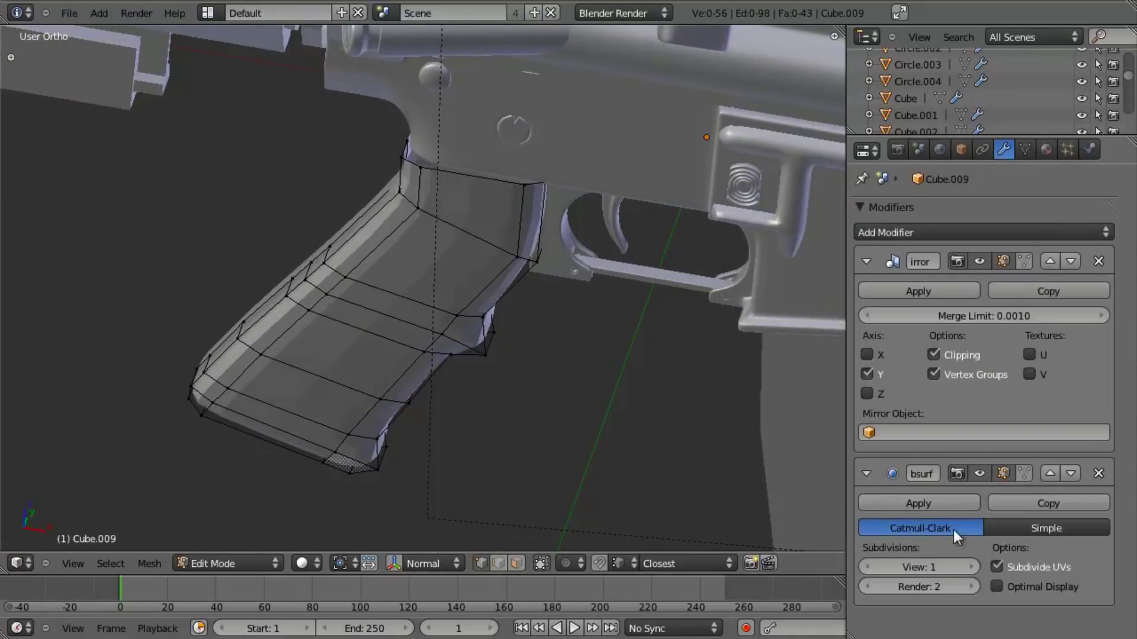
{"action": "left_click", "coordinate": [969, 567]}
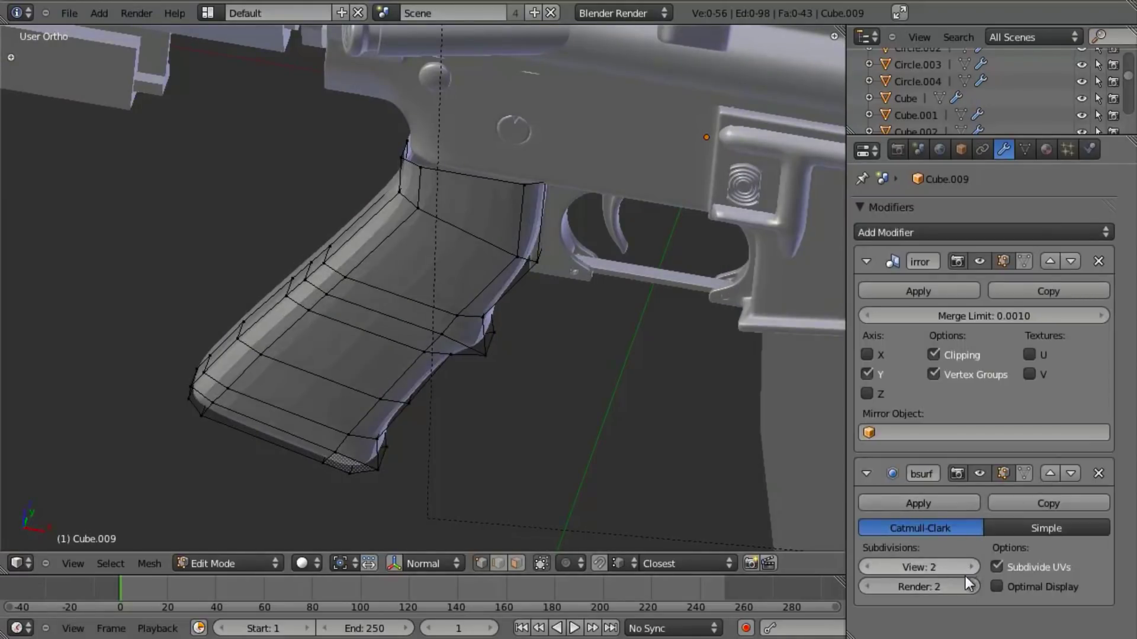
Step: Enable Optimal Display on the pistol grip's Subdivision Surface modifier and inspect the grip in the orthographic front view
{"action": "left_click", "coordinate": [997, 586]}
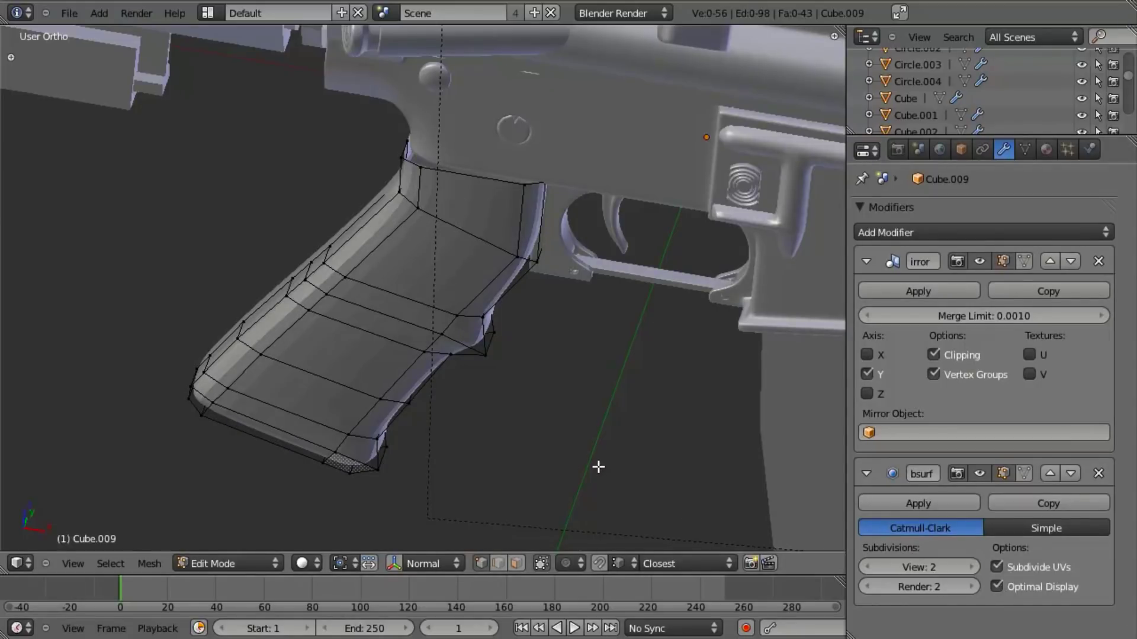
{"action": "key", "text": "KP_1"}
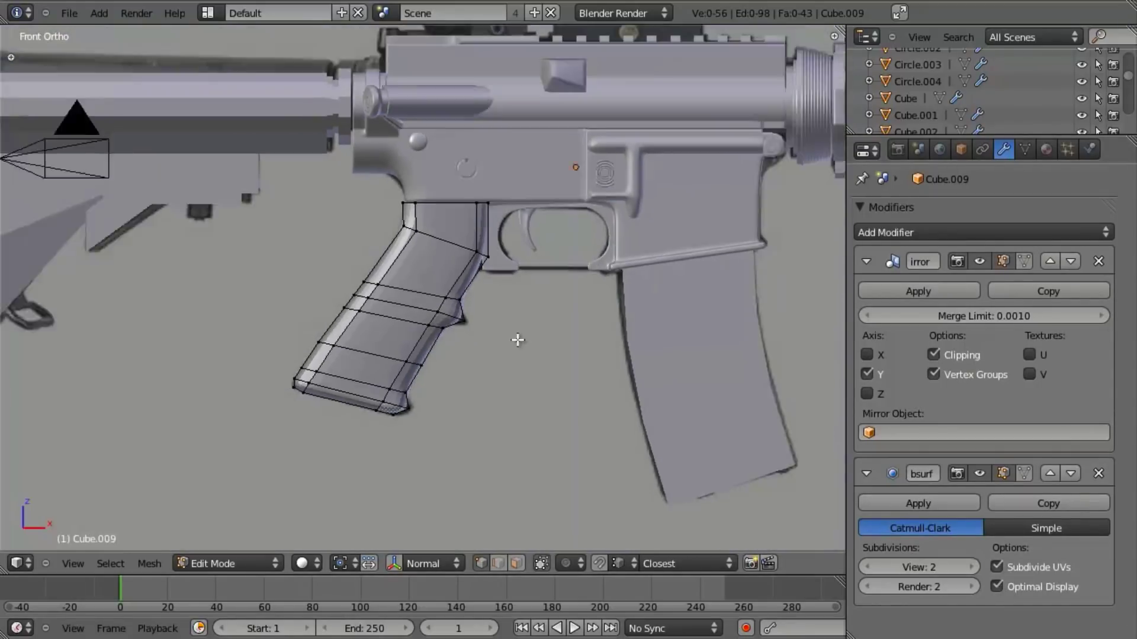
{"action": "scroll", "coordinate": [517, 340], "scroll_direction": "down", "scroll_amount": 1}
{"action": "middle_click_drag", "start_coordinate": [499, 260], "coordinate": [510, 292], "text": "shift"}
{"action": "scroll", "coordinate": [511, 292], "scroll_direction": "up", "scroll_amount": 3}
{"action": "middle_click_drag", "start_coordinate": [530, 240], "coordinate": [497, 266], "text": "shift"}
{"action": "scroll", "coordinate": [505, 253], "scroll_direction": "down", "scroll_amount": 2}
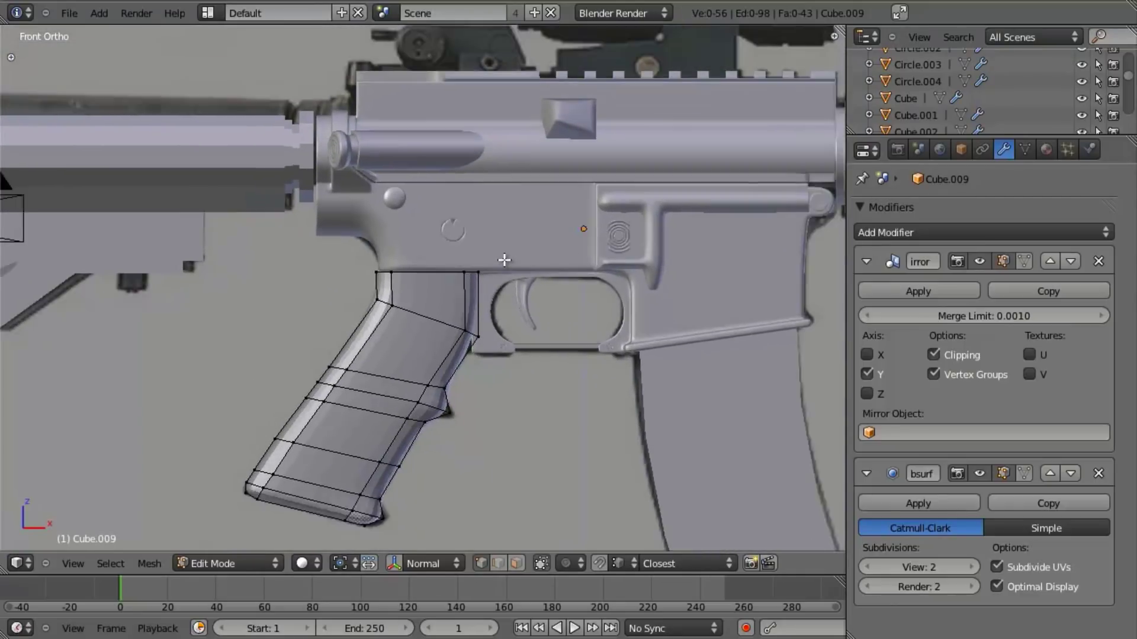
Step: Enable Emulate 3 Button Mouse and Emulate Numpad in the user preferences' input settings
{"action": "left_click", "coordinate": [504, 260], "text": "ctrl"}
{"action": "key", "text": "ctrl+alt+u"}
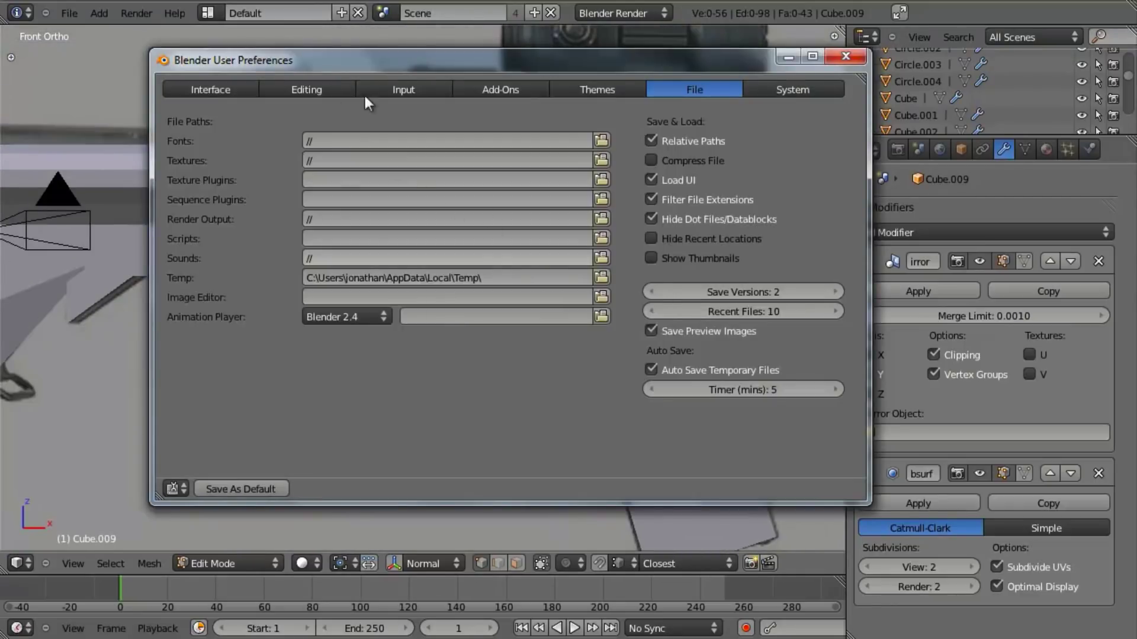
{"action": "key", "text": "alt+Tab"}
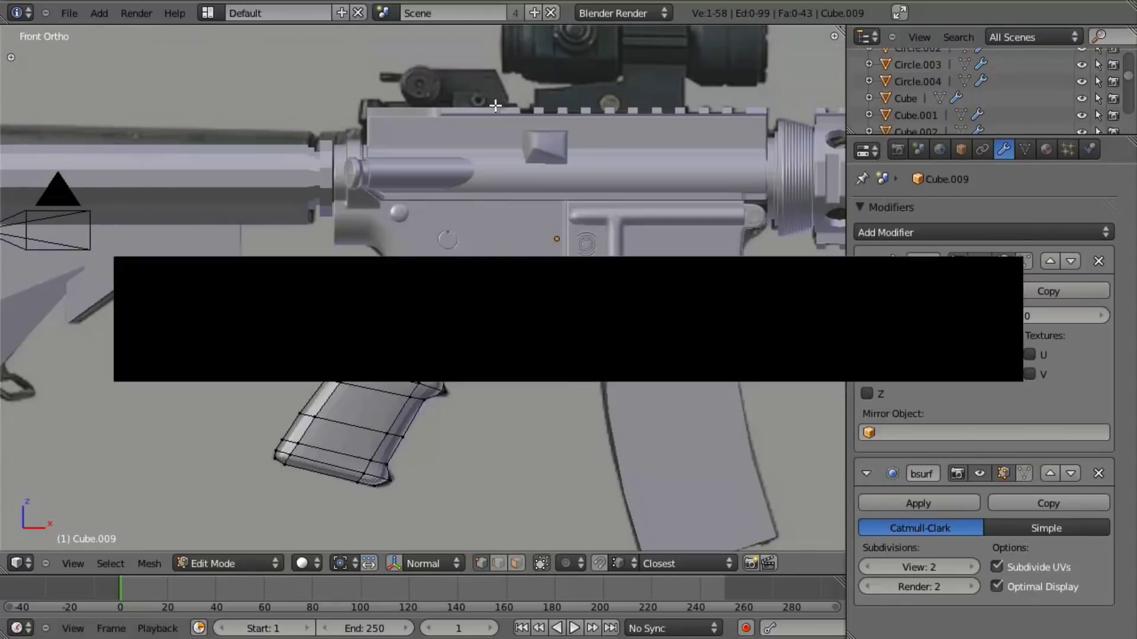
{"action": "left_click", "coordinate": [416, 90]}
{"action": "left_click", "coordinate": [205, 187]}
{"action": "left_click", "coordinate": [196, 333]}
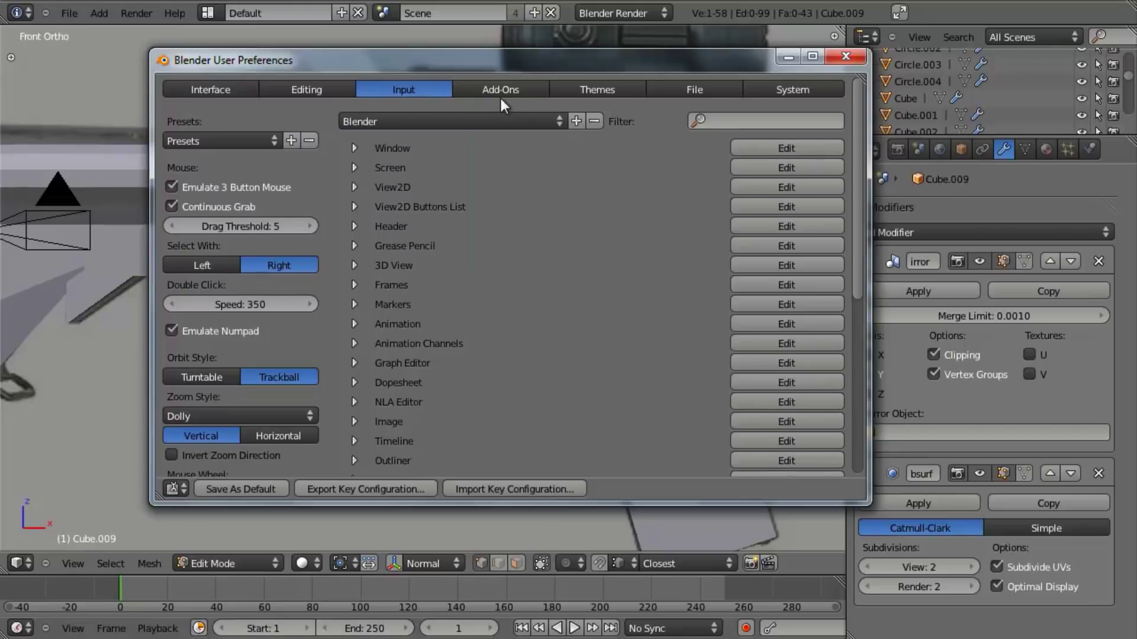
Step: Enable Rotate Around Selection in the interface preferences and close the preferences window
{"action": "left_click", "coordinate": [212, 88]}
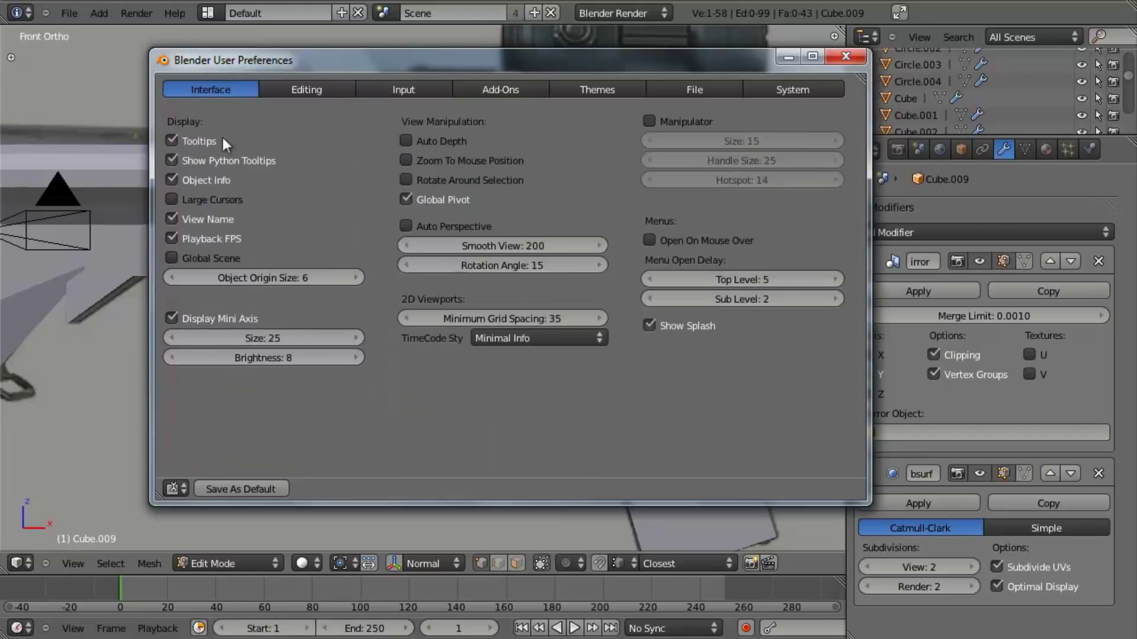
{"action": "left_click", "coordinate": [445, 184]}
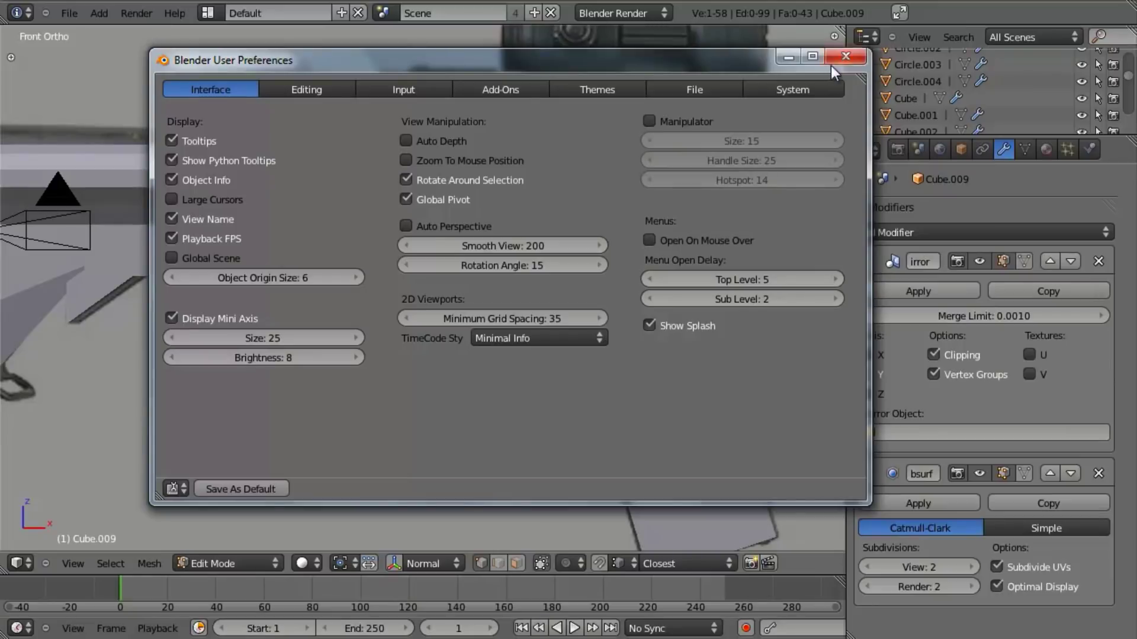
{"action": "left_click", "coordinate": [845, 56]}
Step: Select the whole pistol grip mesh and set its faces to smooth shading
{"action": "middle_click_drag", "start_coordinate": [406, 325], "coordinate": [440, 290]}
{"action": "scroll", "coordinate": [465, 353], "scroll_direction": "up", "scroll_amount": 5}
{"action": "key", "text": "a"}
{"action": "key", "text": "w"}
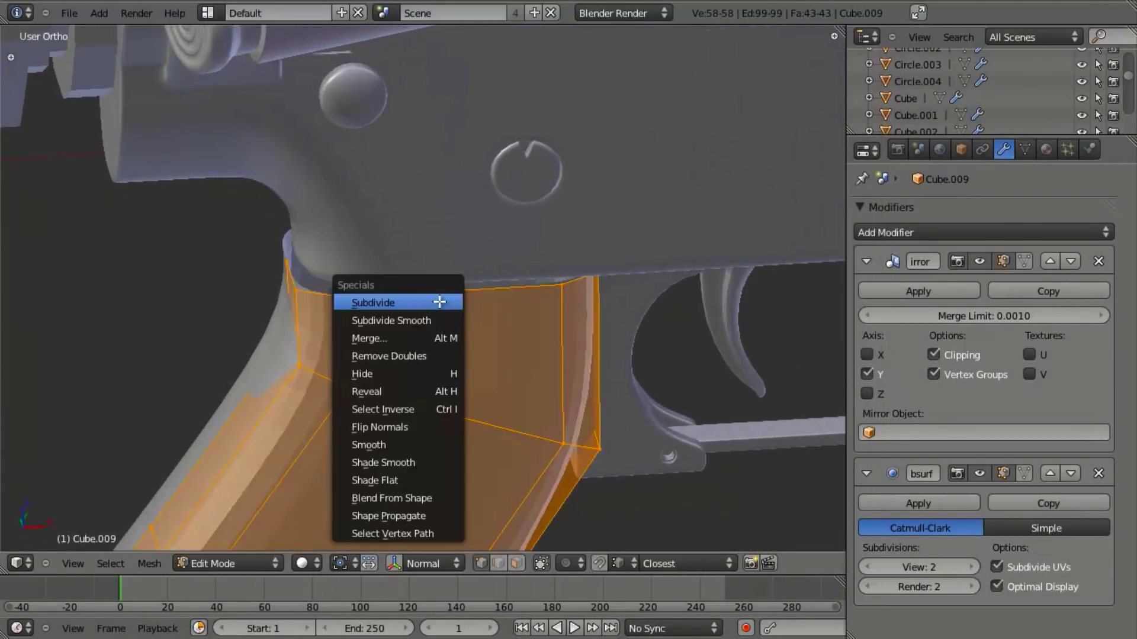
{"action": "left_click", "coordinate": [416, 468]}
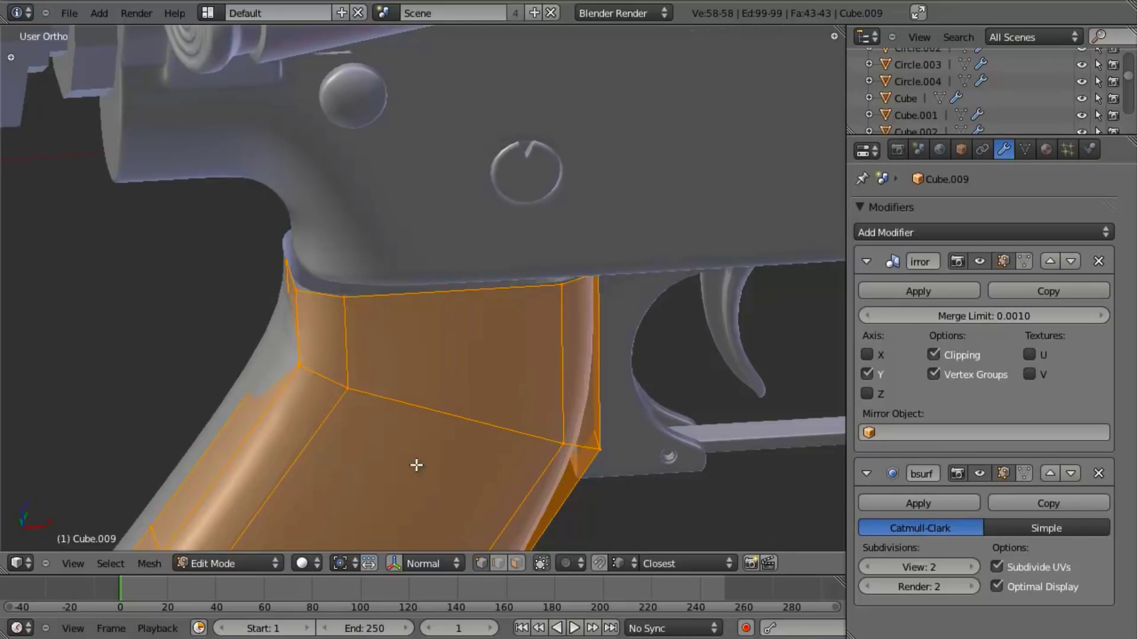
Step: In wireframe front view, move the vertices at the rear of the grip's top edge about 0.006 forward along X
{"action": "key", "text": "KP_3"}
{"action": "key", "text": "z"}
{"action": "key", "text": "KP_1"}
{"action": "scroll", "coordinate": [438, 386], "scroll_direction": "down", "scroll_amount": 3}
{"action": "middle_click_drag", "start_coordinate": [433, 380], "coordinate": [447, 347], "text": "shift"}
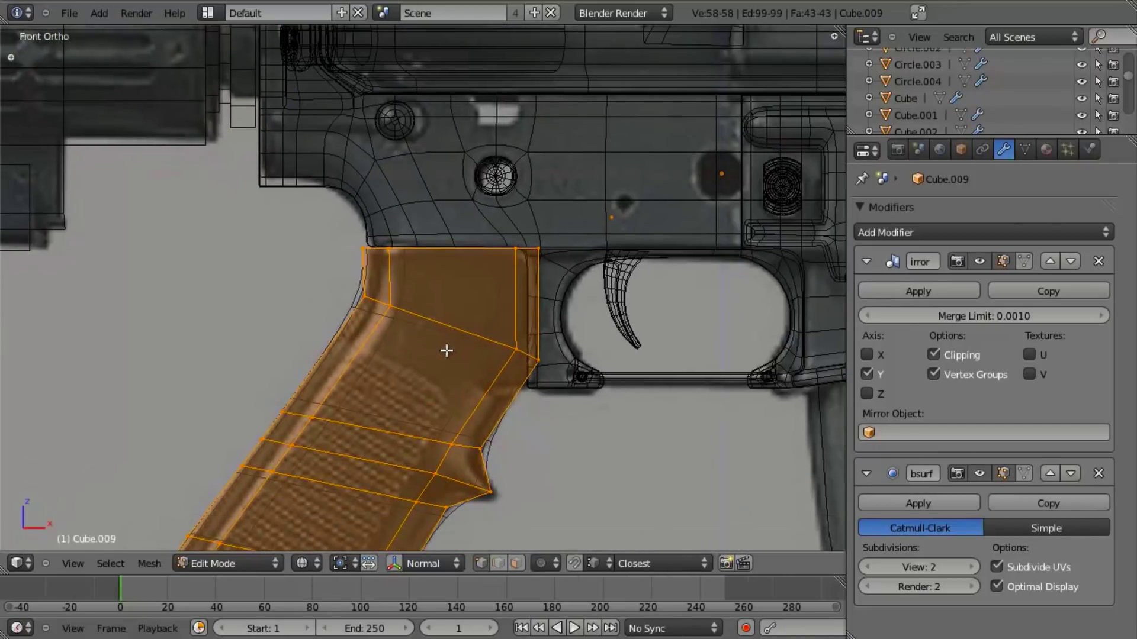
{"action": "key", "text": "a"}
{"action": "scroll", "coordinate": [444, 346], "scroll_direction": "up", "scroll_amount": 3}
{"action": "key", "text": "b"}
{"action": "left_click_drag", "start_coordinate": [263, 170], "coordinate": [374, 250]}
{"action": "scroll", "coordinate": [387, 266], "scroll_direction": "up", "scroll_amount": 1}
{"action": "scroll", "coordinate": [387, 266], "scroll_direction": "up", "scroll_amount": 1}
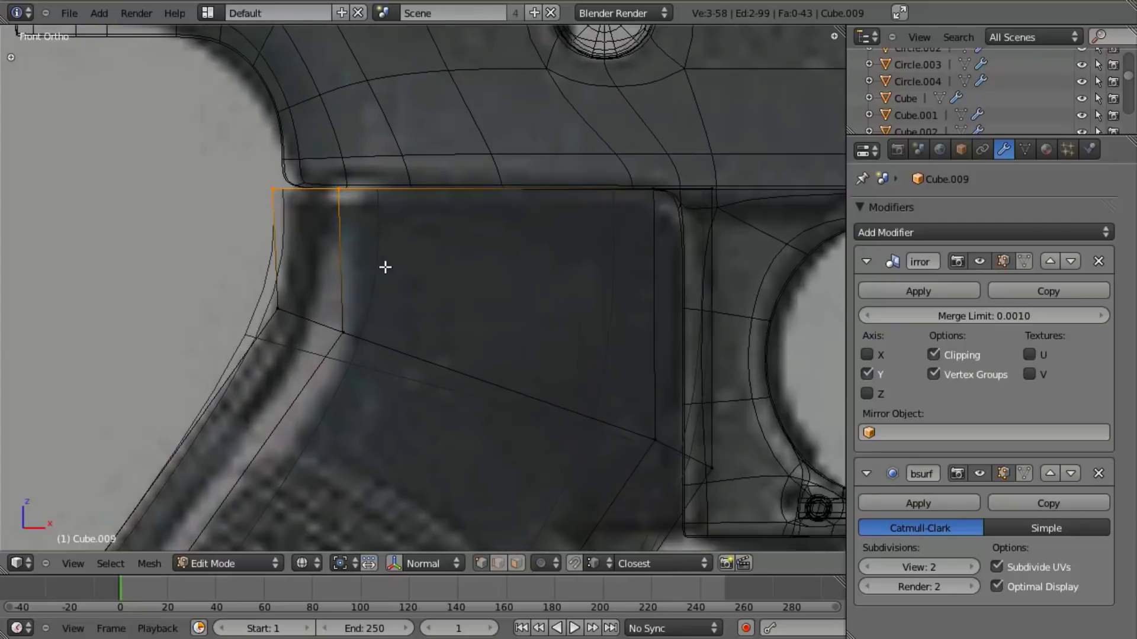
{"action": "key", "text": "g"}
{"action": "key", "text": "x"}
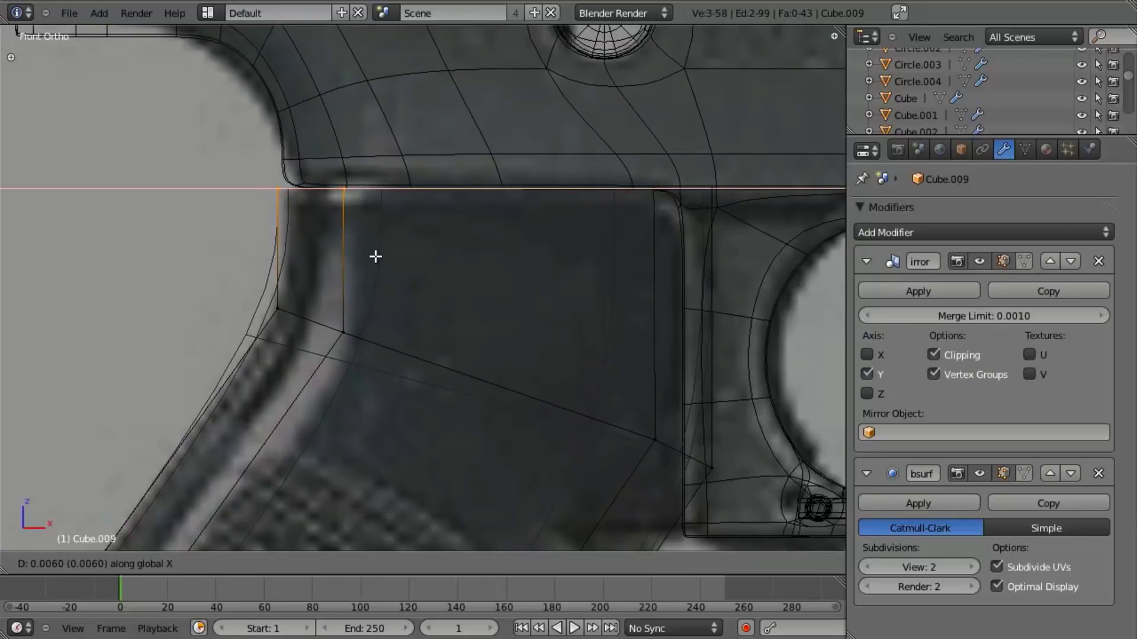
{"action": "left_click", "coordinate": [344, 247]}
Step: Align the grip's rearmost top corner vertices along X with the vertex directly below them
{"action": "key", "text": "a"}
{"action": "key", "text": "b"}
{"action": "left_click_drag", "start_coordinate": [231, 151], "coordinate": [321, 328]}
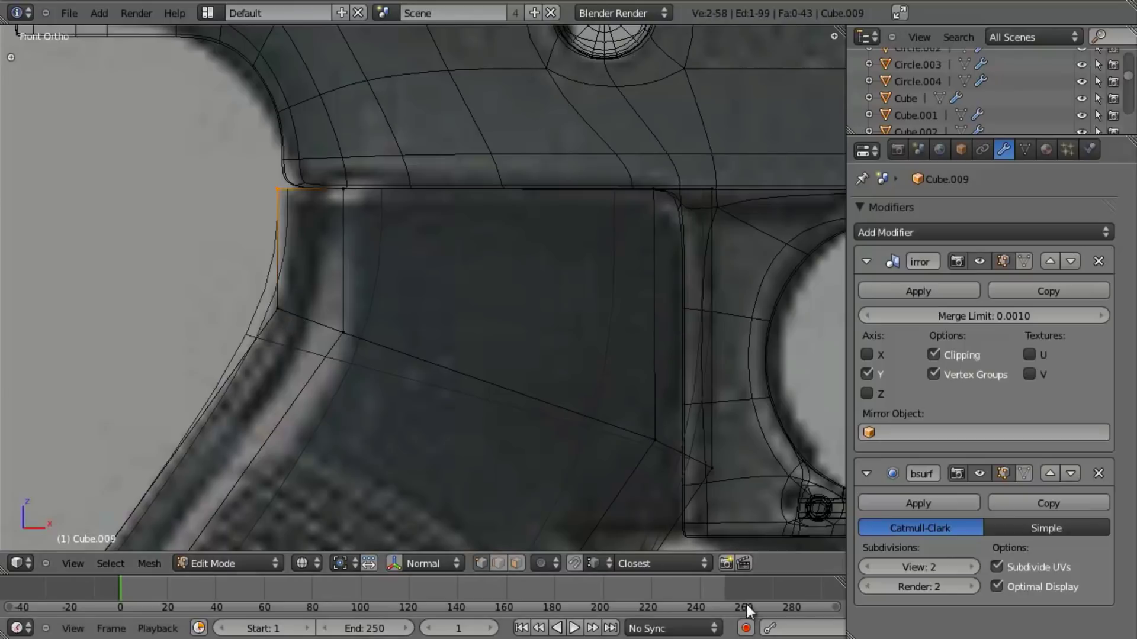
{"action": "left_click", "coordinate": [597, 564]}
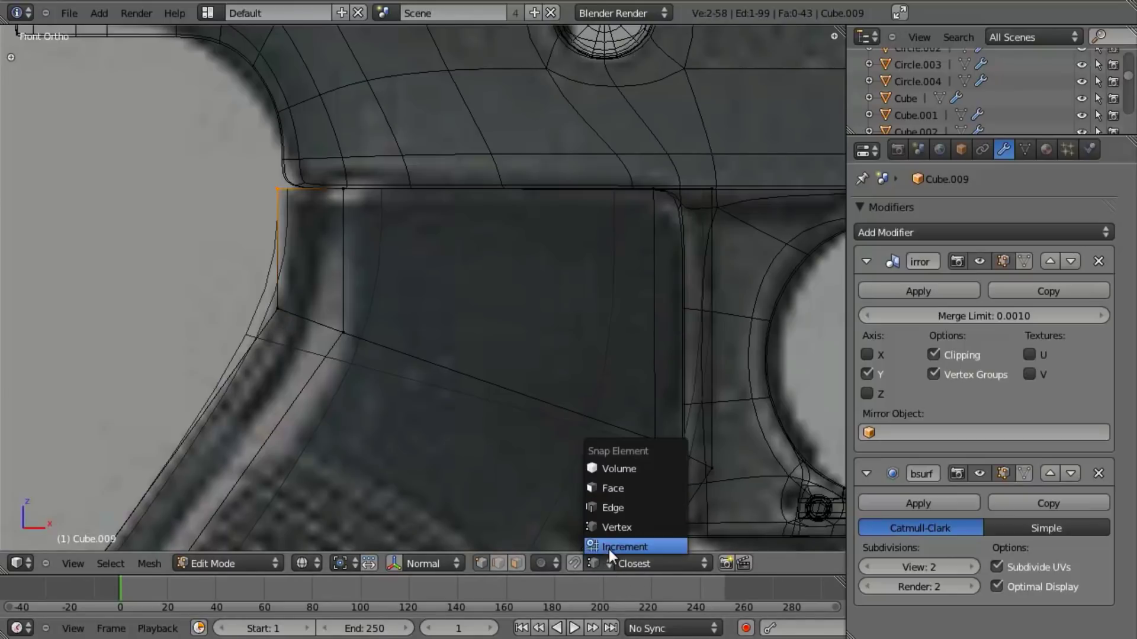
{"action": "key", "text": "g"}
{"action": "key", "text": "x"}
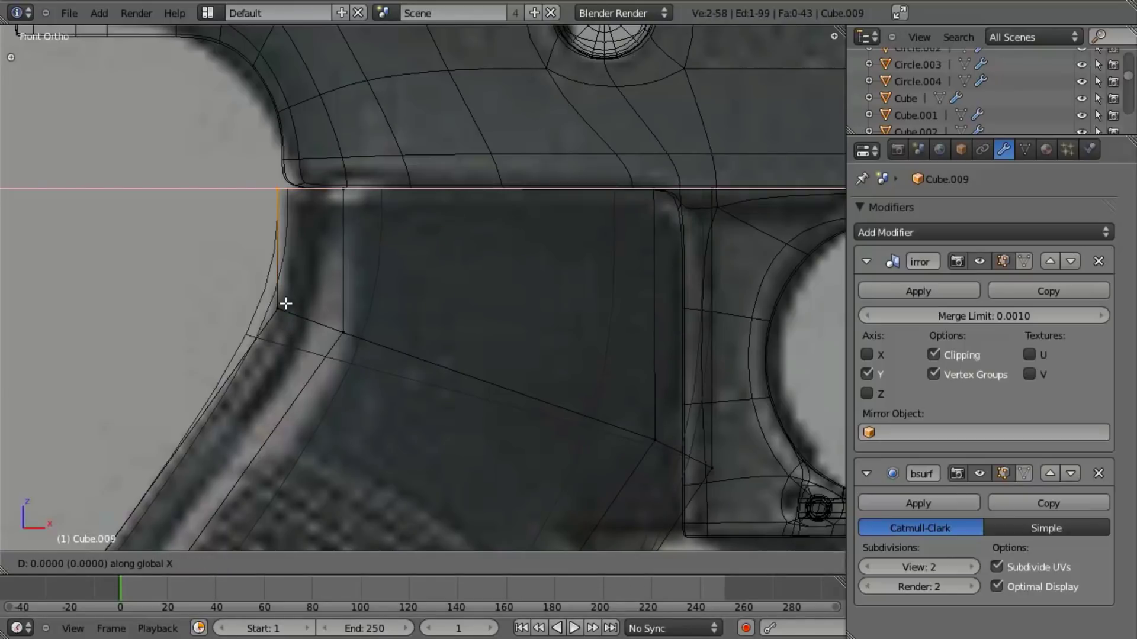
{"action": "left_click", "coordinate": [279, 307]}
Step: Align the second vertex from the rear on the grip's top edge along X with the vertex below it
{"action": "key", "text": "b"}
{"action": "left_click_drag", "start_coordinate": [304, 157], "coordinate": [373, 237]}
{"action": "key", "text": "g"}
{"action": "key", "text": "x"}
{"action": "left_click", "coordinate": [343, 330]}
Step: Add a loop cut across the grip below the neck and slide it up towards the trigger guard's lower rear corner
{"action": "middle_click_drag", "start_coordinate": [640, 360], "coordinate": [500, 279], "text": "shift"}
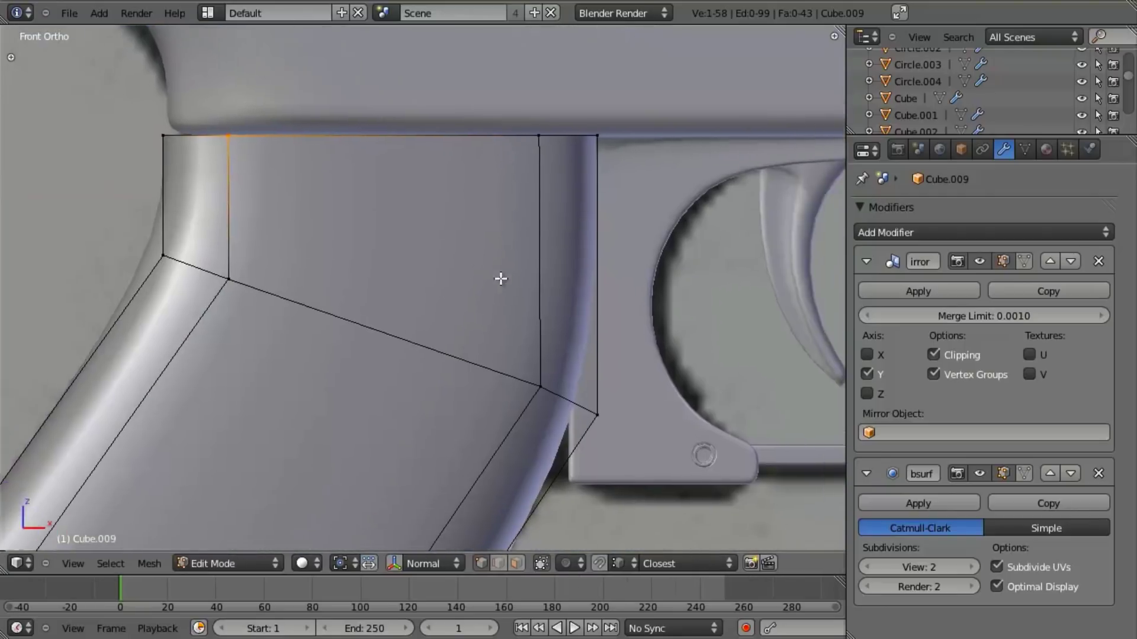
{"action": "scroll", "coordinate": [619, 365], "scroll_direction": "down", "scroll_amount": 1}
{"action": "scroll", "coordinate": [619, 365], "scroll_direction": "down", "scroll_amount": 1}
{"action": "key", "text": "a"}
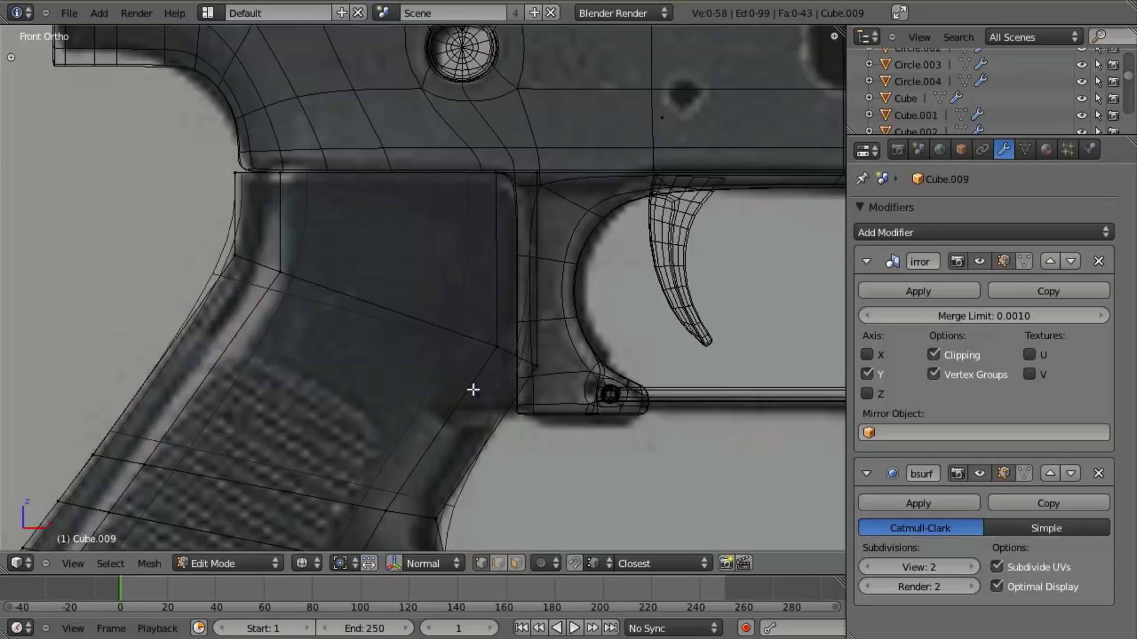
{"action": "key", "text": "ctrl+r"}
{"action": "left_click", "coordinate": [447, 436]}
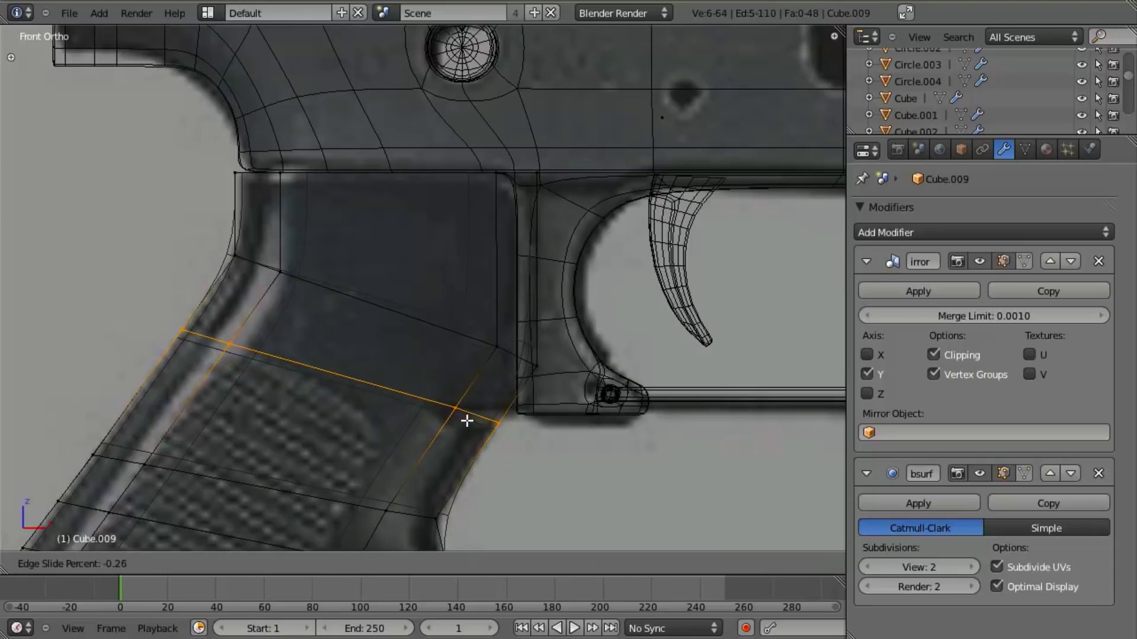
{"action": "left_click", "coordinate": [472, 420]}
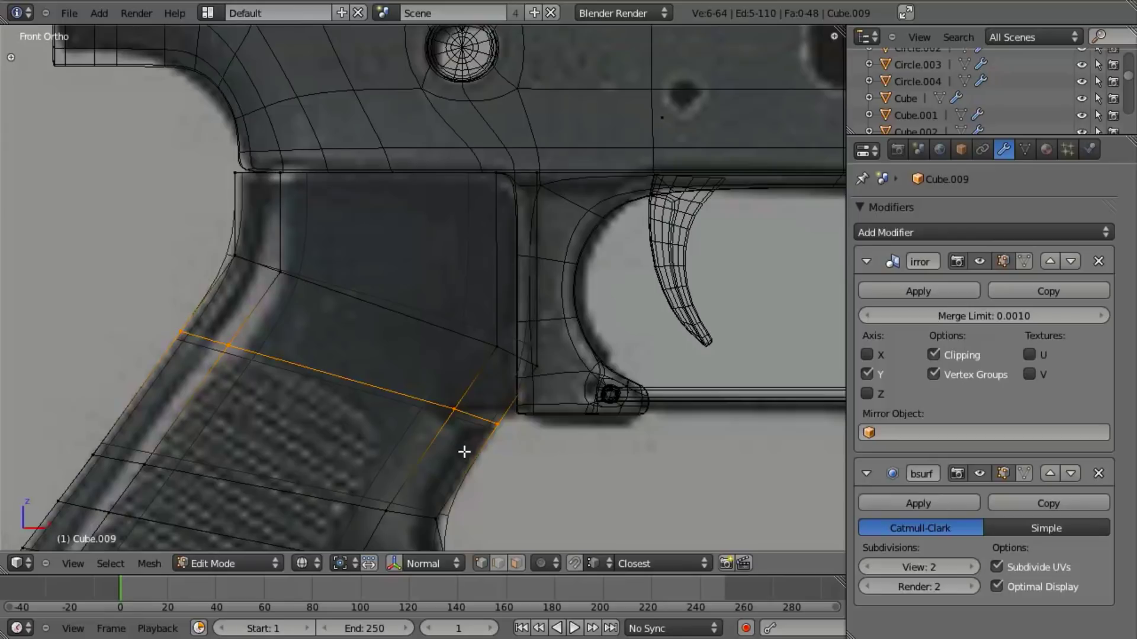
Step: Flatten the new edge loop by scaling it to 0 on Z, and lower it to the trigger guard's bottom edge
{"action": "key", "text": "s"}
{"action": "key", "text": "z"}
{"action": "key", "text": "0"}
{"action": "key", "text": "Return"}
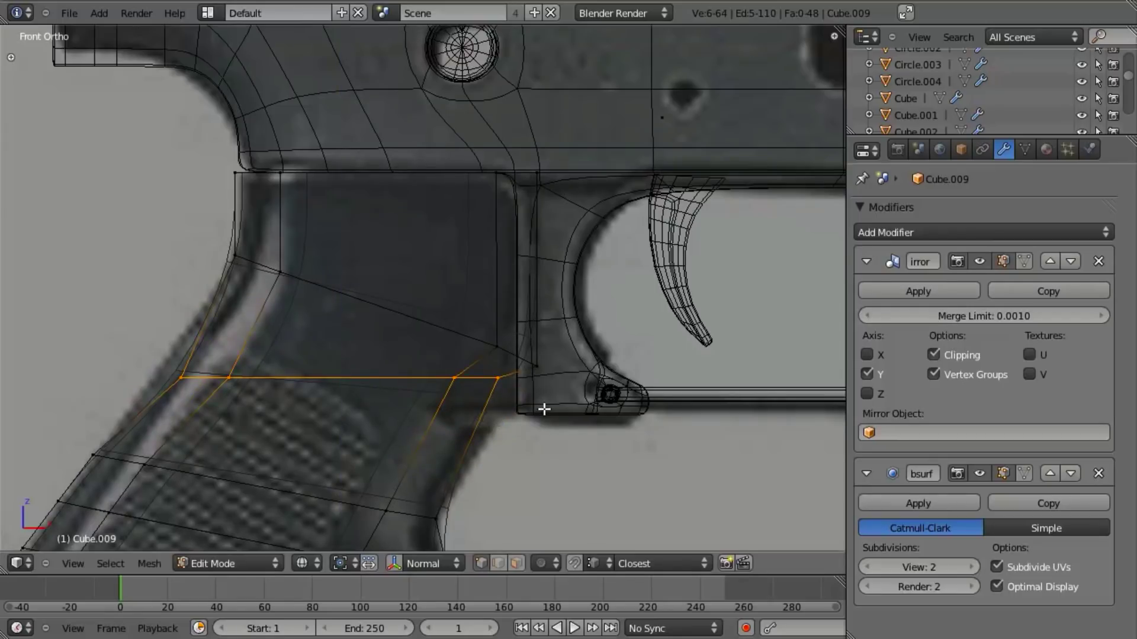
{"action": "key", "text": "g"}
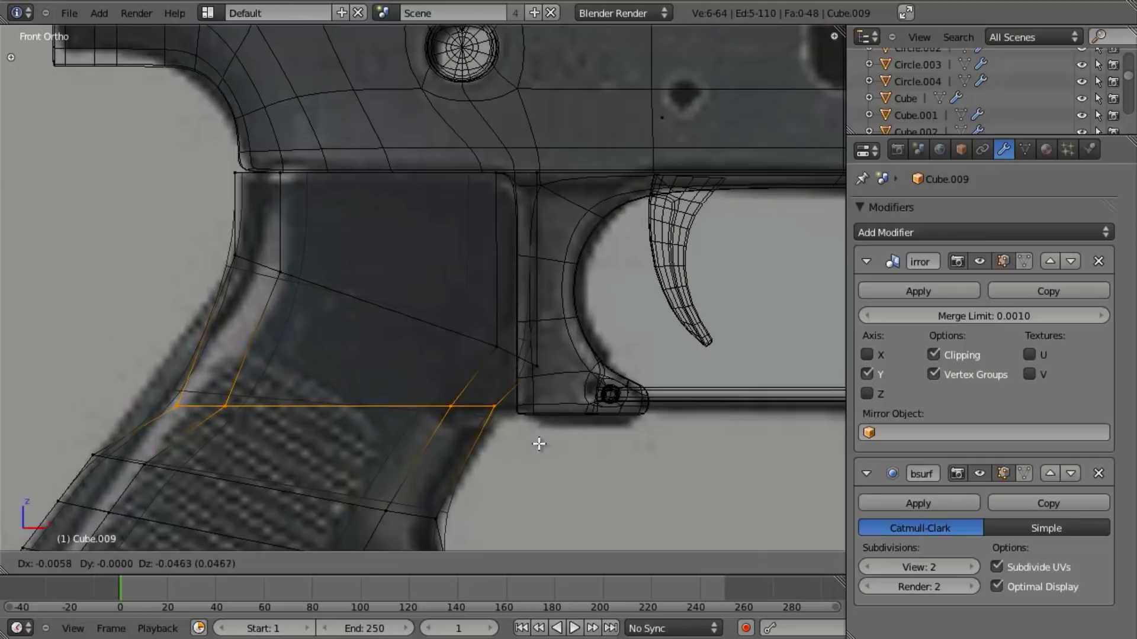
{"action": "left_click", "coordinate": [541, 446]}
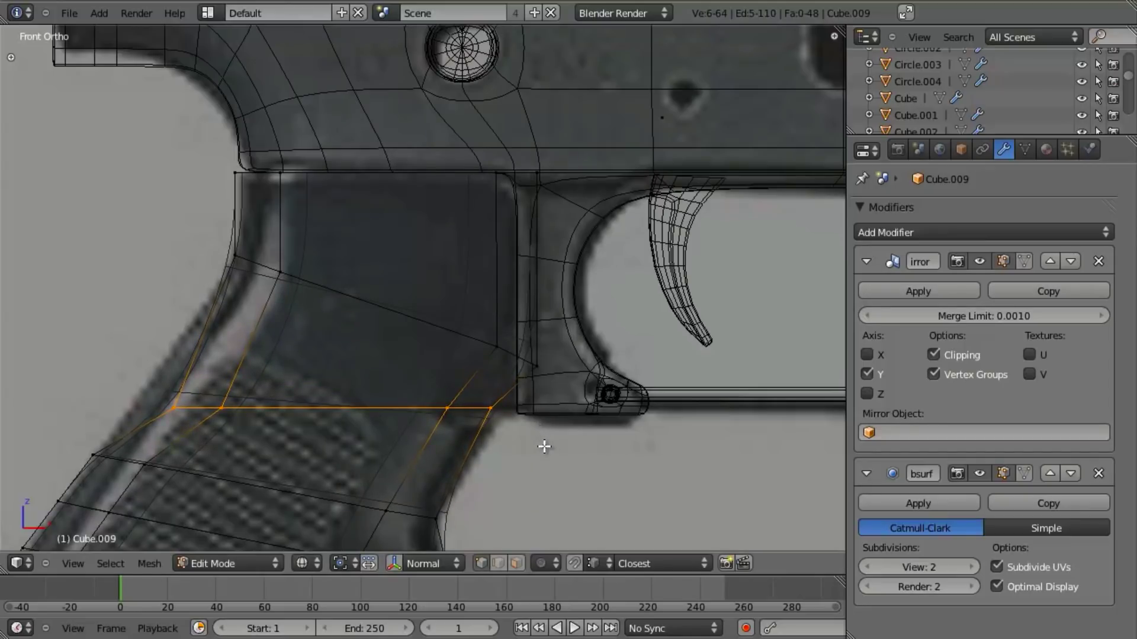
Step: Widen the flattened loop along X and shift it about 0.02 rearward so it fits the grip's outline in the reference
{"action": "key", "text": "s"}
{"action": "key", "text": "Escape"}
{"action": "key", "text": "s"}
{"action": "key", "text": "x"}
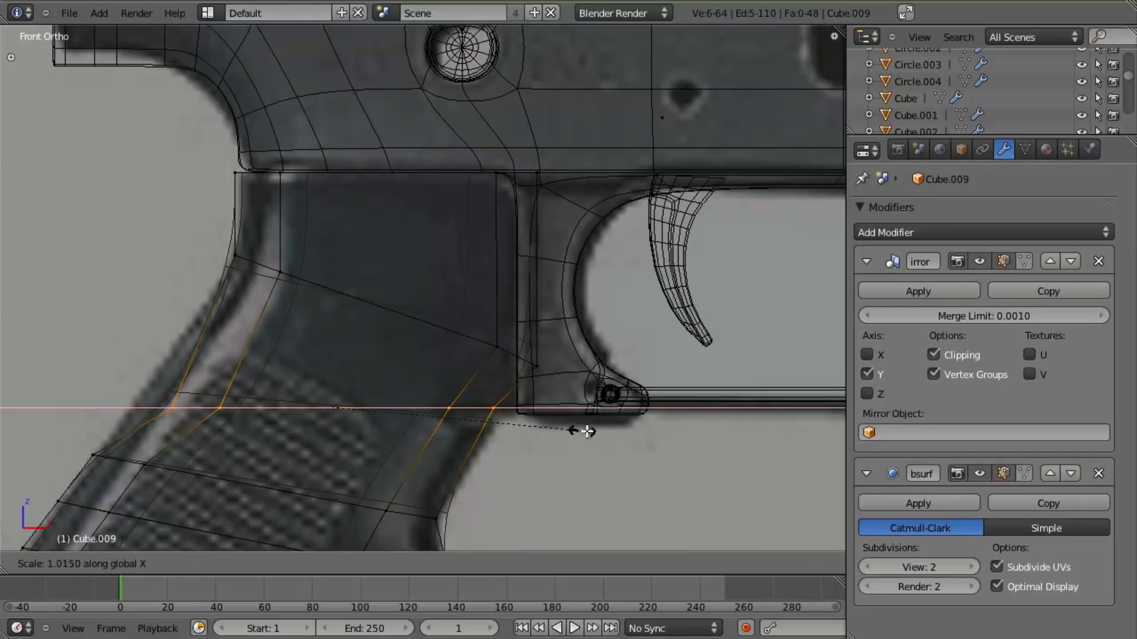
{"action": "left_click", "coordinate": [625, 433]}
{"action": "key", "text": "g"}
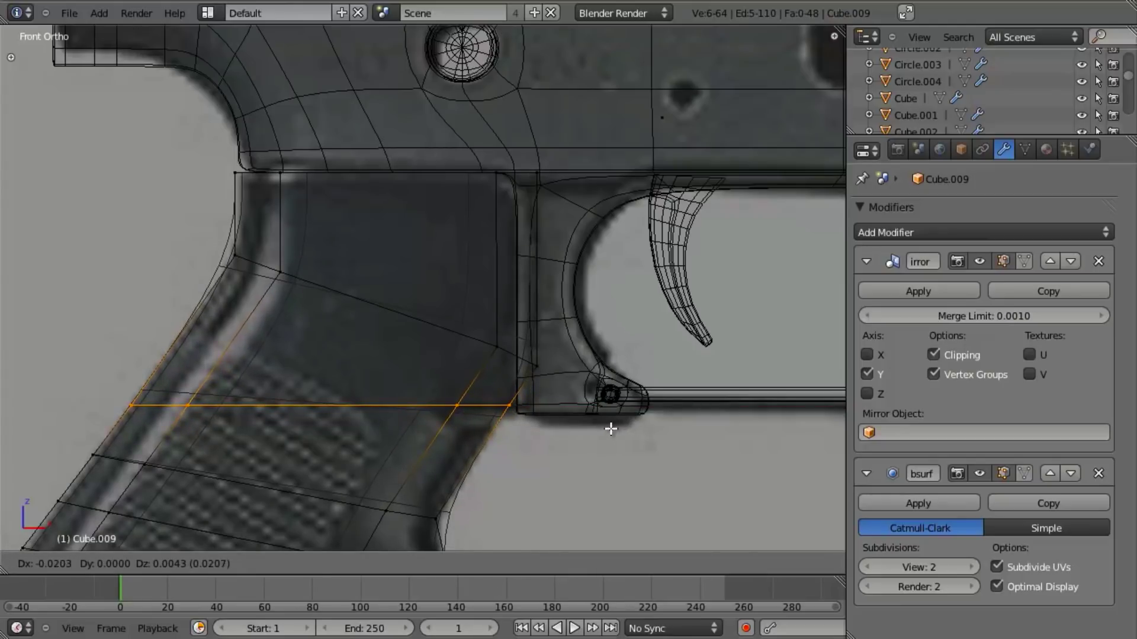
{"action": "left_click", "coordinate": [611, 428]}
Step: Move the flattened loop's front vertices along X to meet the rear edge of the trigger guard
{"action": "scroll", "coordinate": [508, 414], "scroll_direction": "up", "scroll_amount": 2}
{"action": "key", "text": "a"}
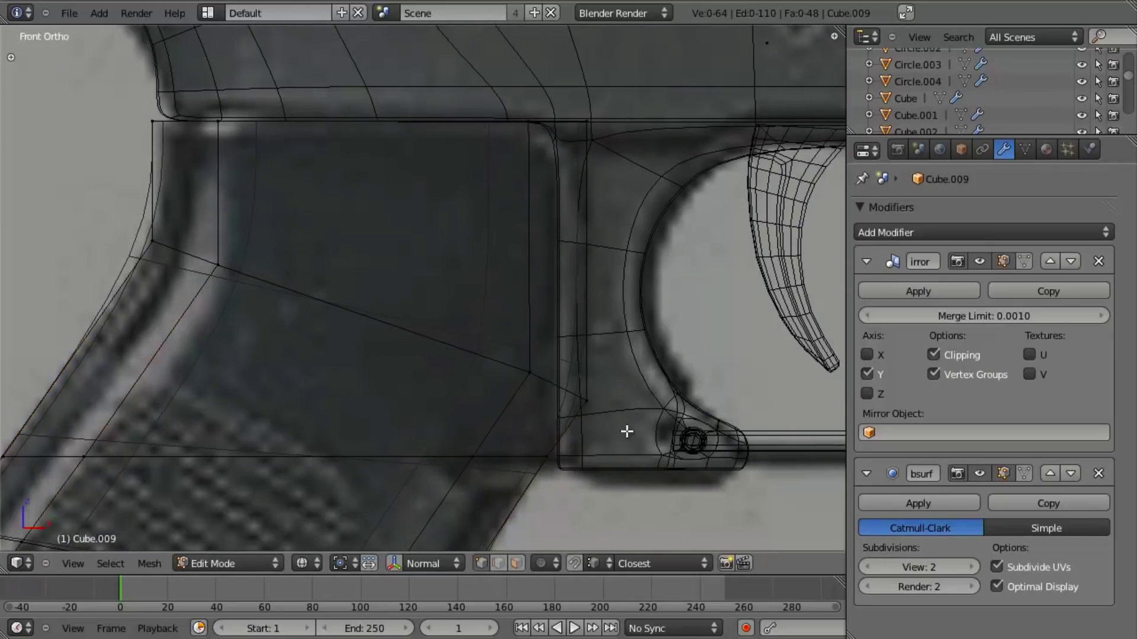
{"action": "key", "text": "b"}
{"action": "left_click_drag", "start_coordinate": [515, 439], "coordinate": [554, 475]}
{"action": "key", "text": "g"}
{"action": "key", "text": "x"}
{"action": "left_click", "coordinate": [559, 452]}
Step: Align the front and inner front vertices of the edge row above along X with the flattened loop's matching vertices
{"action": "right_click", "coordinate": [537, 415]}
{"action": "key", "text": "g"}
{"action": "key", "text": "x"}
{"action": "left_click", "coordinate": [475, 457]}
{"action": "key", "text": "a"}
{"action": "key", "text": "b"}
{"action": "left_click_drag", "start_coordinate": [528, 350], "coordinate": [626, 439]}
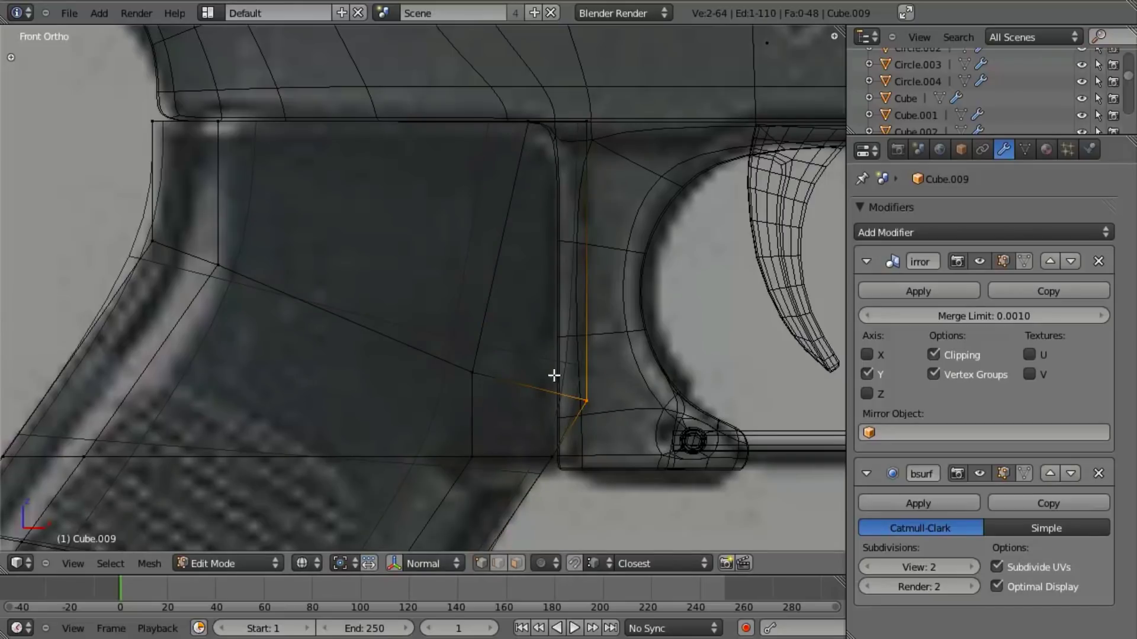
{"action": "key", "text": "g"}
{"action": "key", "text": "x"}
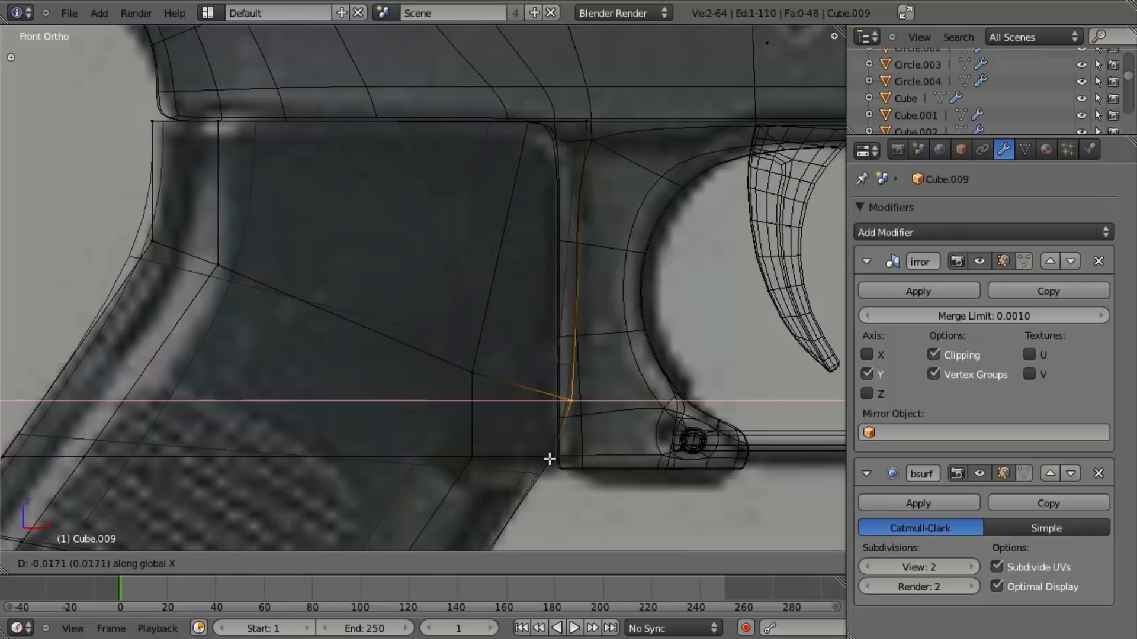
{"action": "left_click", "coordinate": [551, 458]}
Step: Align the top edge's inner front vertex and front corner vertices with those below, straightening the grip's front
{"action": "left_click_drag", "start_coordinate": [481, 64], "coordinate": [530, 198]}
{"action": "key", "text": "shift+v"}
{"action": "left_click", "coordinate": [474, 375]}
{"action": "key", "text": "a"}
{"action": "key", "text": "b"}
{"action": "left_click_drag", "start_coordinate": [521, 40], "coordinate": [619, 247]}
{"action": "key", "text": "g"}
{"action": "key", "text": "x"}
{"action": "left_click", "coordinate": [557, 399]}
{"action": "key", "text": "z"}
{"action": "key", "text": "z"}
{"action": "key", "text": "a"}
Step: Select the grip's top edge loop, extrude it in place and scale the extrusion slightly inward
{"action": "middle_click_drag", "start_coordinate": [556, 231], "coordinate": [542, 294], "text": "shift"}
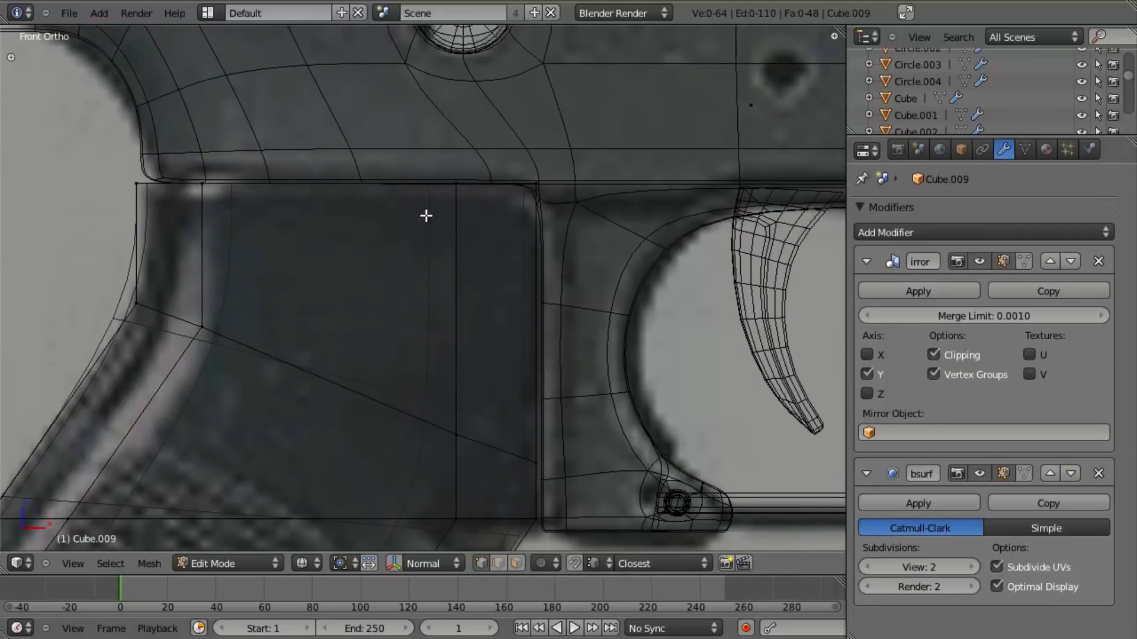
{"action": "right_click", "coordinate": [405, 176], "text": "alt"}
{"action": "middle_click_drag", "start_coordinate": [404, 176], "coordinate": [423, 295]}
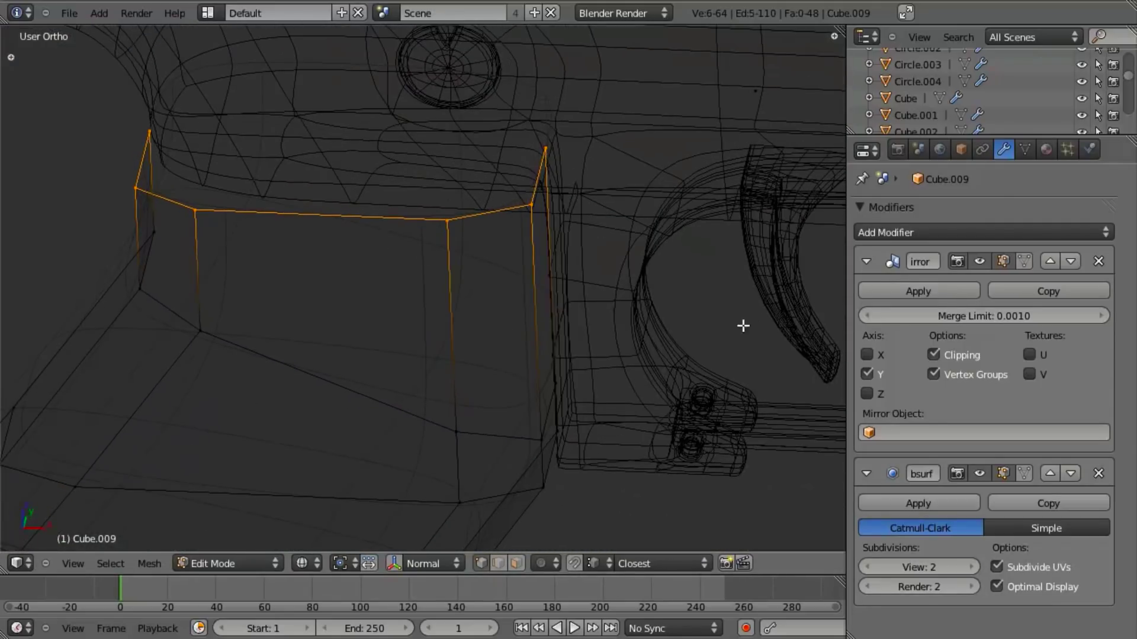
{"action": "key", "text": "e"}
{"action": "right_click", "coordinate": [725, 296]}
{"action": "key", "text": "s"}
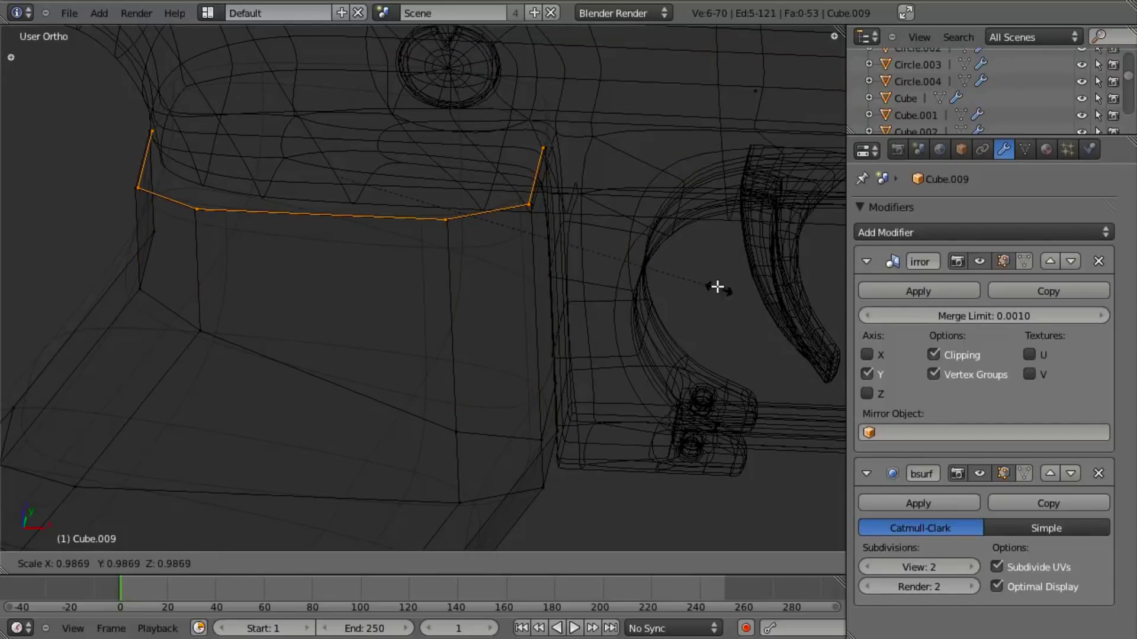
{"action": "left_click", "coordinate": [703, 269]}
Step: Move the extruded top loop slightly along Y towards the grip's centre line
{"action": "middle_click_drag", "start_coordinate": [702, 269], "coordinate": [460, 303]}
{"action": "key", "text": "g"}
{"action": "key", "text": "y"}
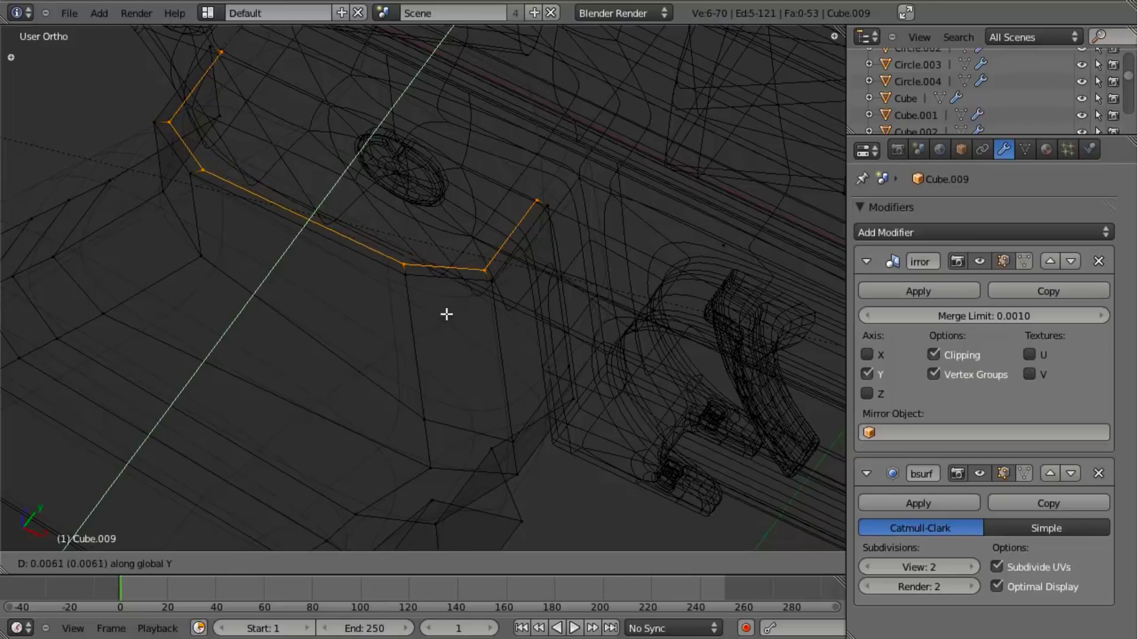
{"action": "left_click", "coordinate": [453, 312]}
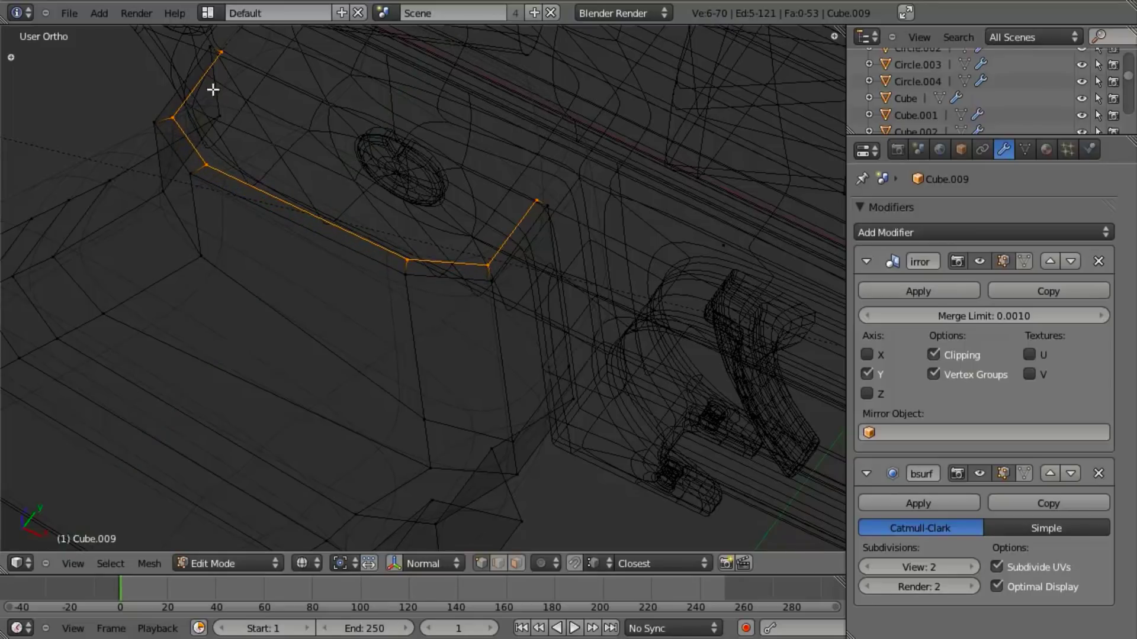
Step: Scale the extruded top loop further inward and adjust its position along X to even out the rim
{"action": "key", "text": "z"}
{"action": "mouse_move", "coordinate": [284, 175]}
{"action": "middle_mouse_down"}
{"action": "mouse_move", "coordinate": [513, 368]}
{"action": "mouse_move", "coordinate": [482, 391]}
{"action": "mouse_move", "coordinate": [528, 393]}
{"action": "middle_mouse_up"}
{"action": "key", "text": "s"}
{"action": "left_click", "coordinate": [498, 326]}
{"action": "key", "text": "z"}
{"action": "middle_click_drag", "start_coordinate": [498, 326], "coordinate": [521, 362]}
{"action": "key", "text": "g"}
{"action": "key", "text": "x"}
{"action": "left_click", "coordinate": [482, 344]}
Step: Add an edge loop around the upper neck of the grip and slide it up to the top rim
{"action": "key", "text": "z"}
{"action": "key", "text": "KP_1"}
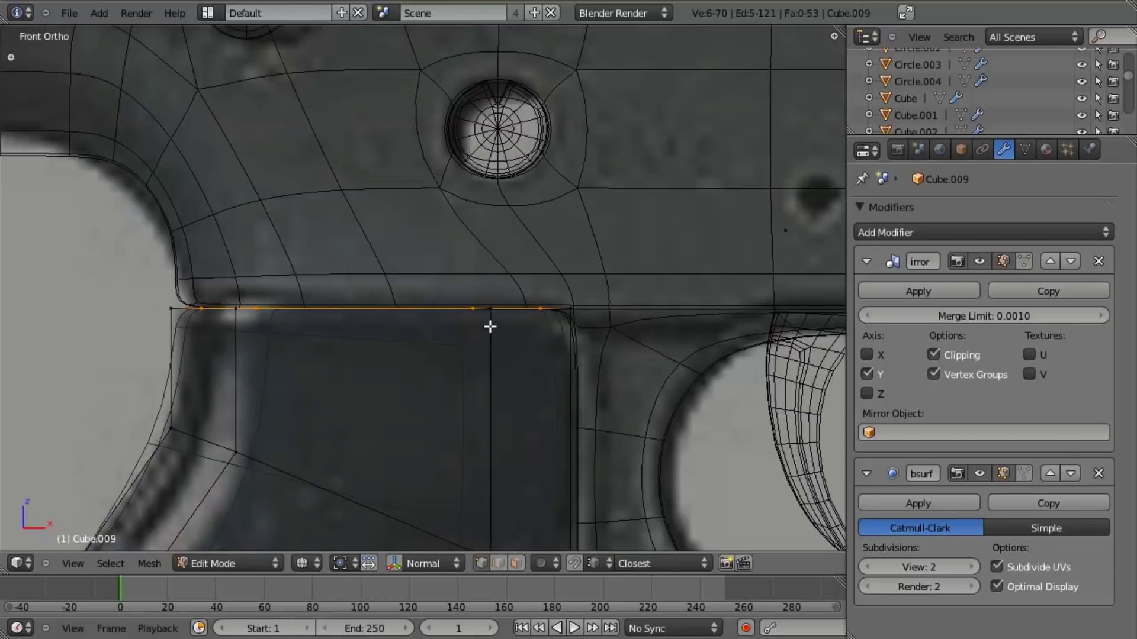
{"action": "key", "text": "ctrl+r"}
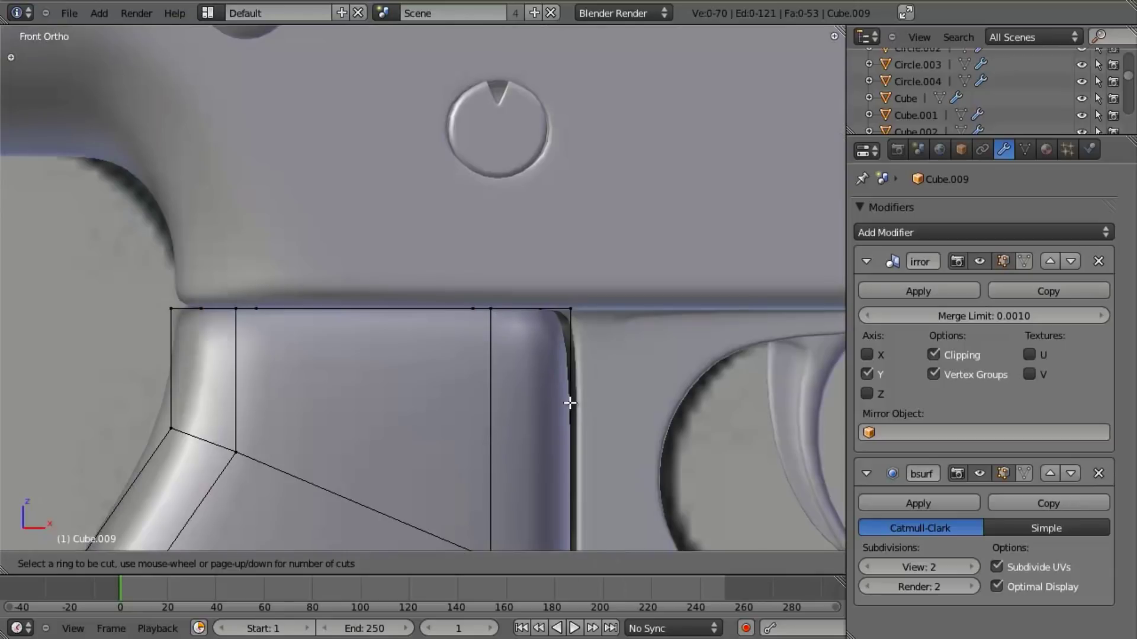
{"action": "left_click", "coordinate": [569, 355]}
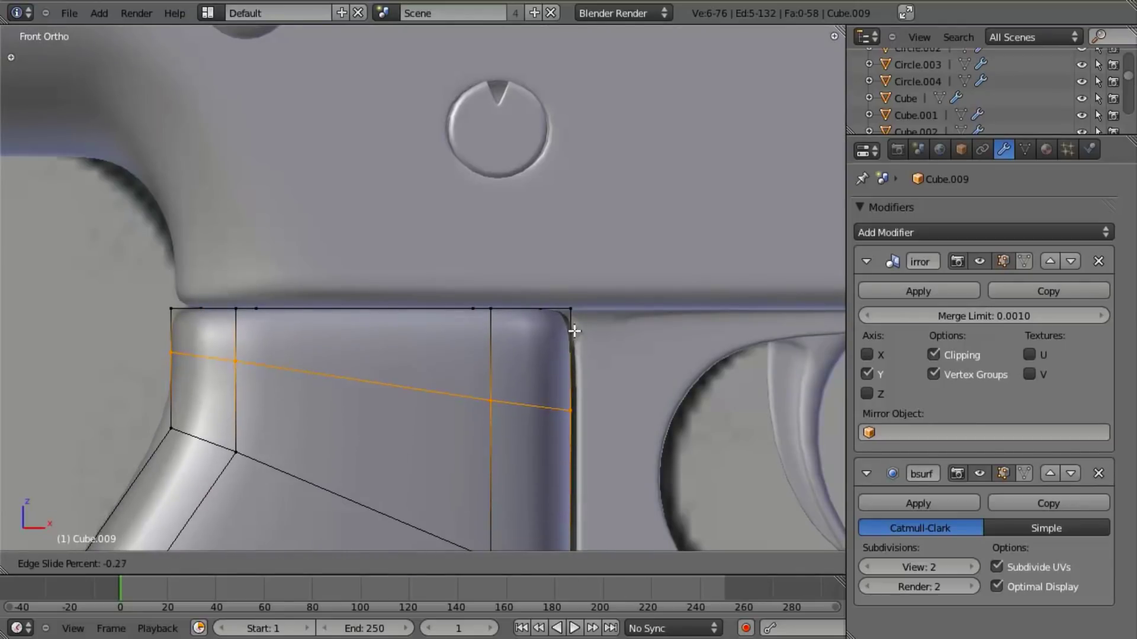
{"action": "left_click", "coordinate": [589, 219]}
Step: Move the new edge loop slightly down along Z so it runs level just below the grip's top rim
{"action": "key", "text": "z"}
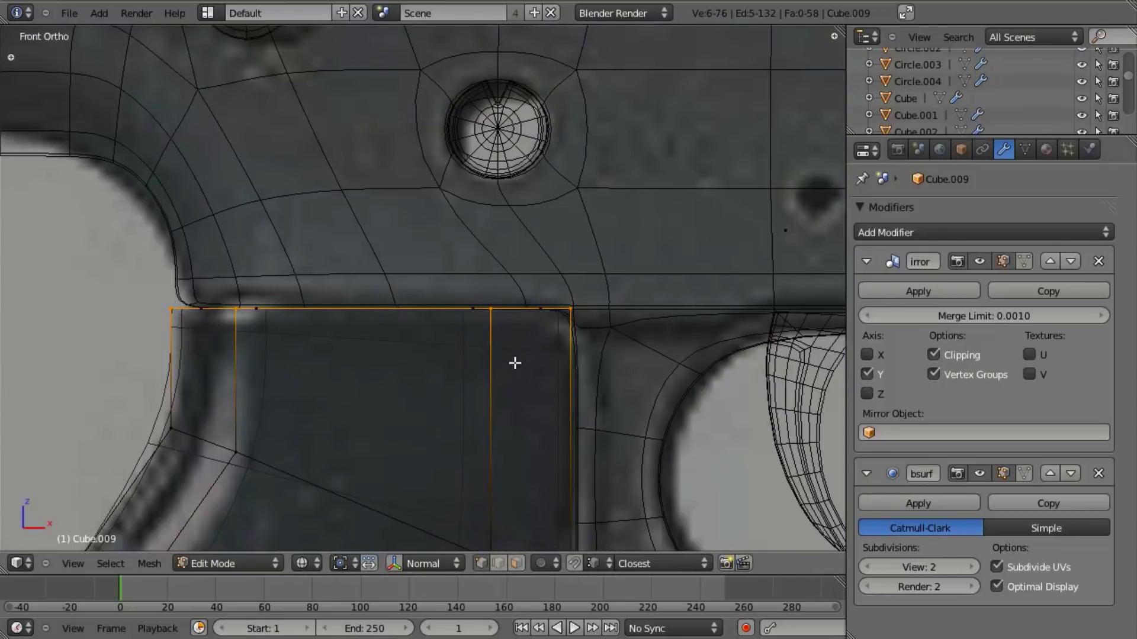
{"action": "key", "text": "e"}
{"action": "key", "text": "z"}
{"action": "left_click", "coordinate": [513, 382]}
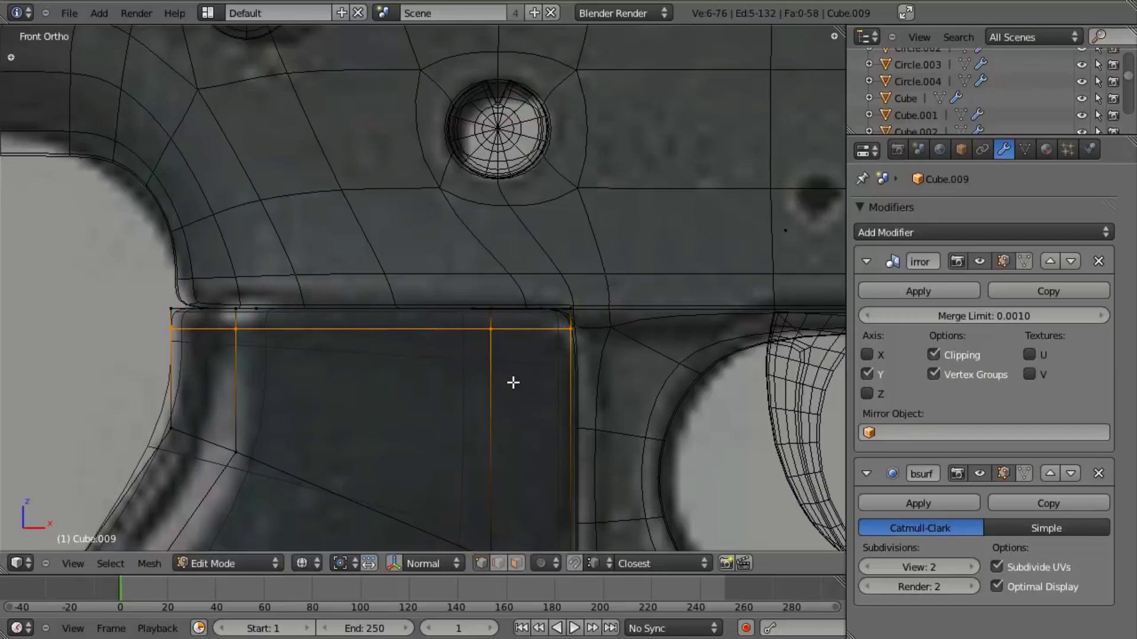
{"action": "key", "text": "z"}
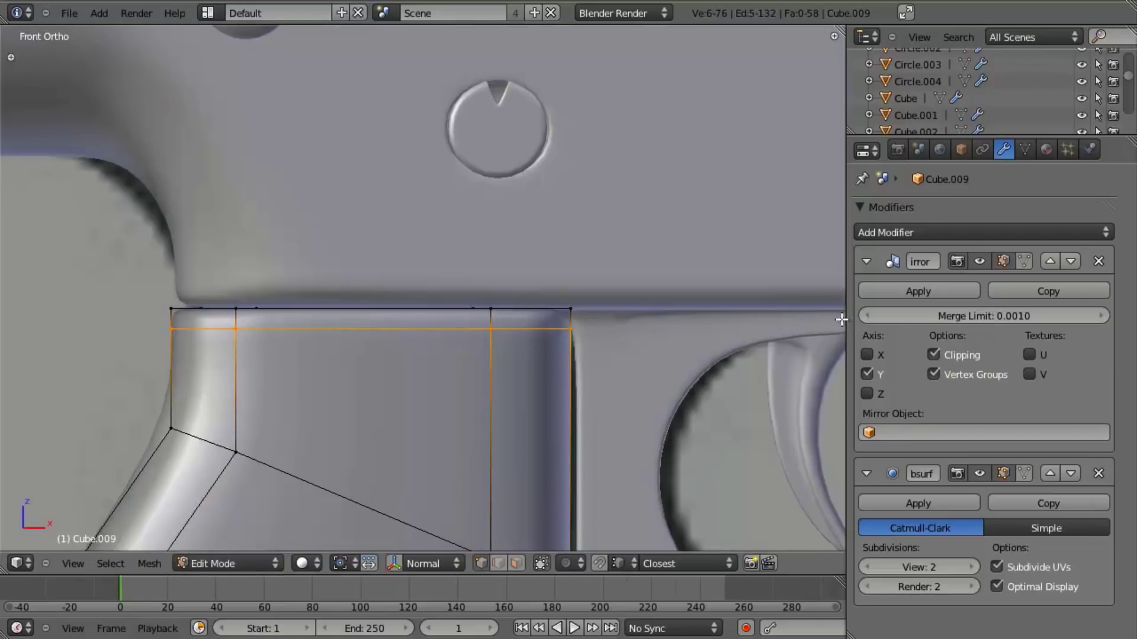
{"action": "middle_click_drag", "start_coordinate": [434, 342], "coordinate": [495, 421]}
{"action": "key", "text": "KP_1"}
{"action": "scroll", "coordinate": [533, 416], "scroll_direction": "down", "scroll_amount": 4}
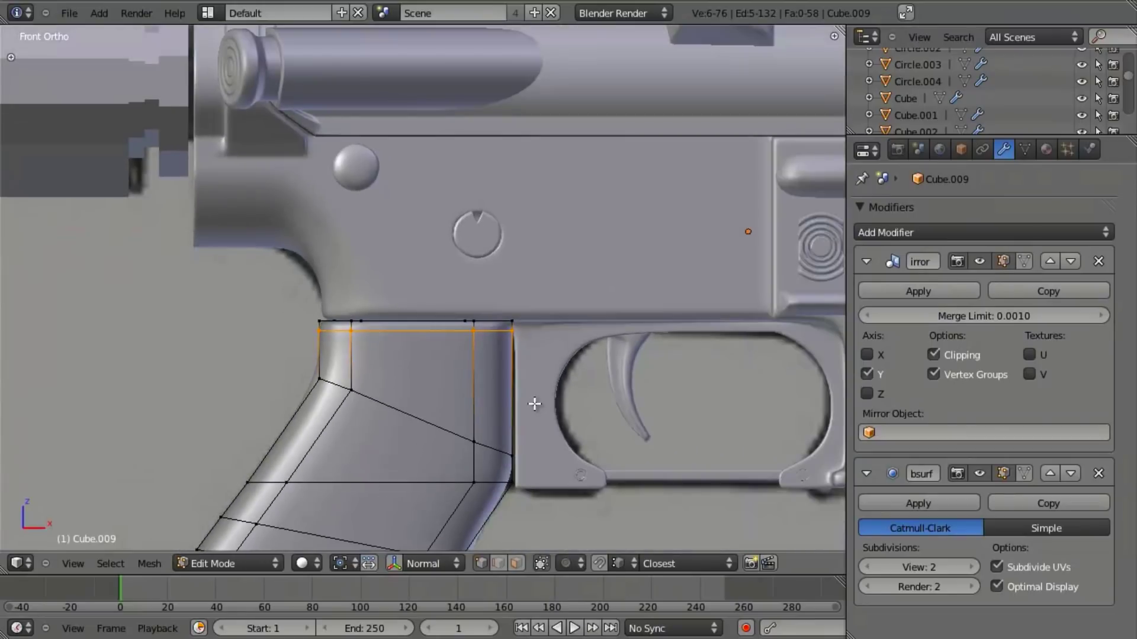
{"action": "scroll", "coordinate": [391, 376], "scroll_direction": "up", "scroll_amount": 3}
{"action": "key", "text": "a"}
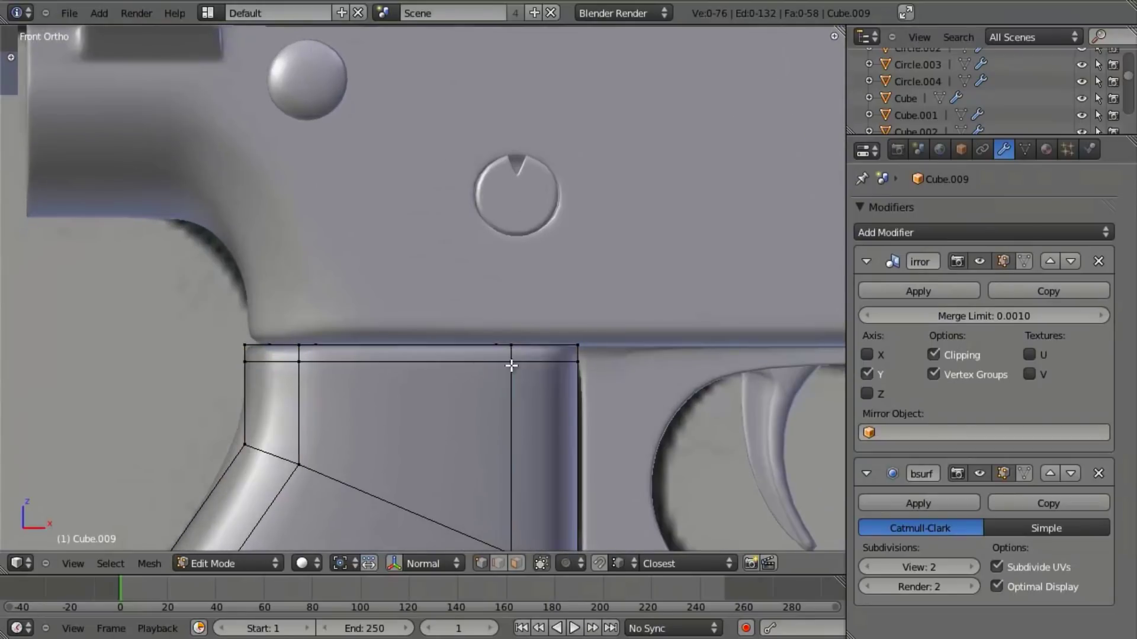
Step: Select the vertical edge loop along the grip's rear corner and move it about 0.04 along Y towards the centre line
{"action": "middle_click_drag", "start_coordinate": [410, 354], "coordinate": [474, 347]}
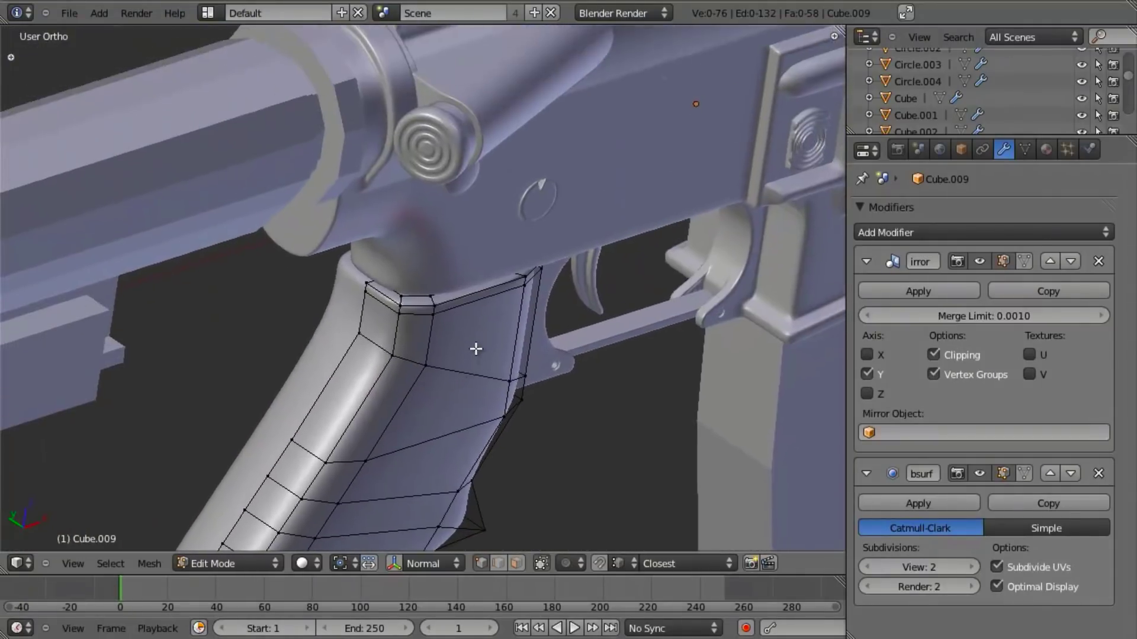
{"action": "scroll", "coordinate": [474, 347], "scroll_direction": "up", "scroll_amount": 3}
{"action": "right_click", "coordinate": [360, 366], "text": "alt"}
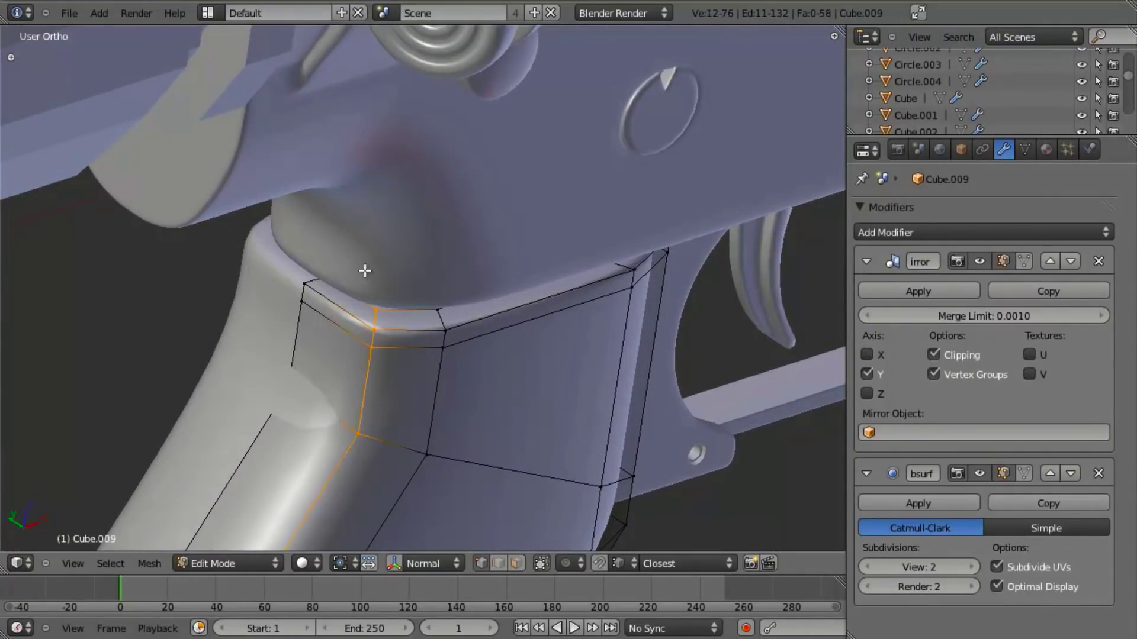
{"action": "scroll", "coordinate": [390, 402], "scroll_direction": "down", "scroll_amount": 4}
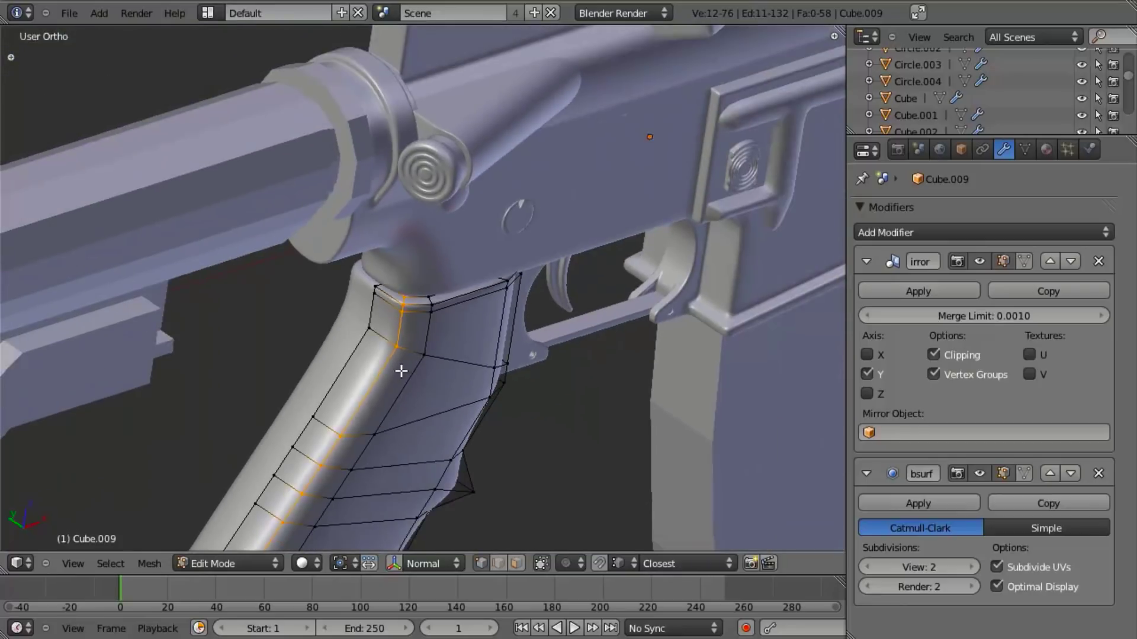
{"action": "middle_click_drag", "start_coordinate": [406, 356], "coordinate": [313, 490]}
{"action": "mouse_move", "coordinate": [382, 397]}
{"action": "middle_mouse_down", "text": "shift"}
{"action": "mouse_move", "coordinate": [421, 346]}
{"action": "mouse_move", "coordinate": [424, 357]}
{"action": "mouse_move", "coordinate": [329, 360]}
{"action": "mouse_move", "coordinate": [388, 329]}
{"action": "middle_mouse_up", "text": "shift"}
{"action": "key", "text": "z"}
{"action": "scroll", "coordinate": [424, 357], "scroll_direction": "up", "scroll_amount": 6}
{"action": "key", "text": "z"}
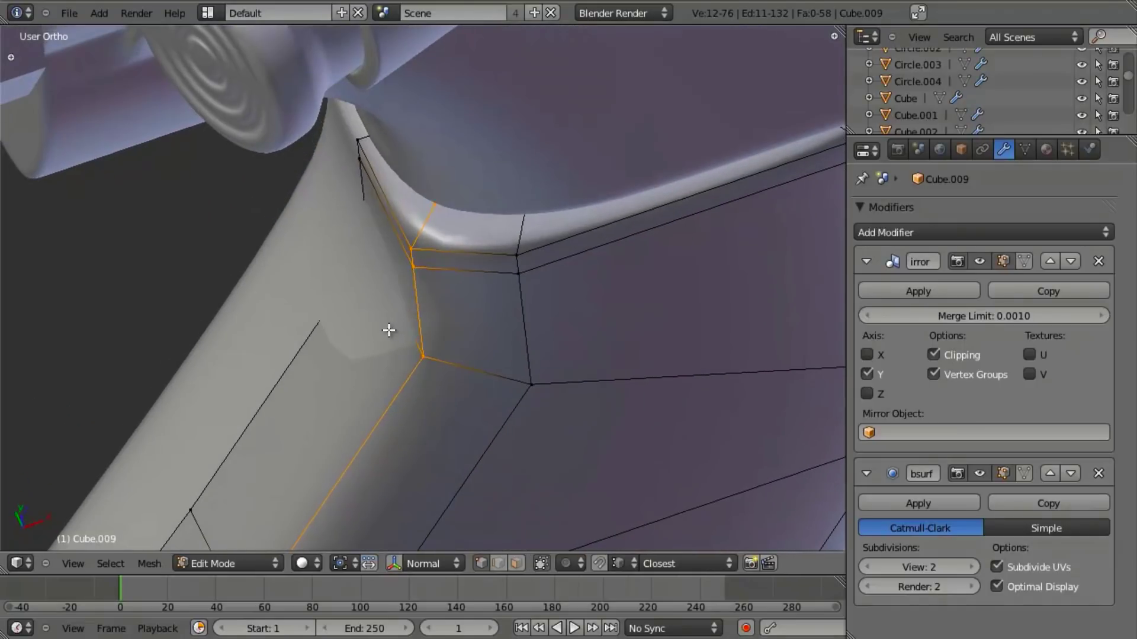
{"action": "key", "text": "g"}
{"action": "key", "text": "y"}
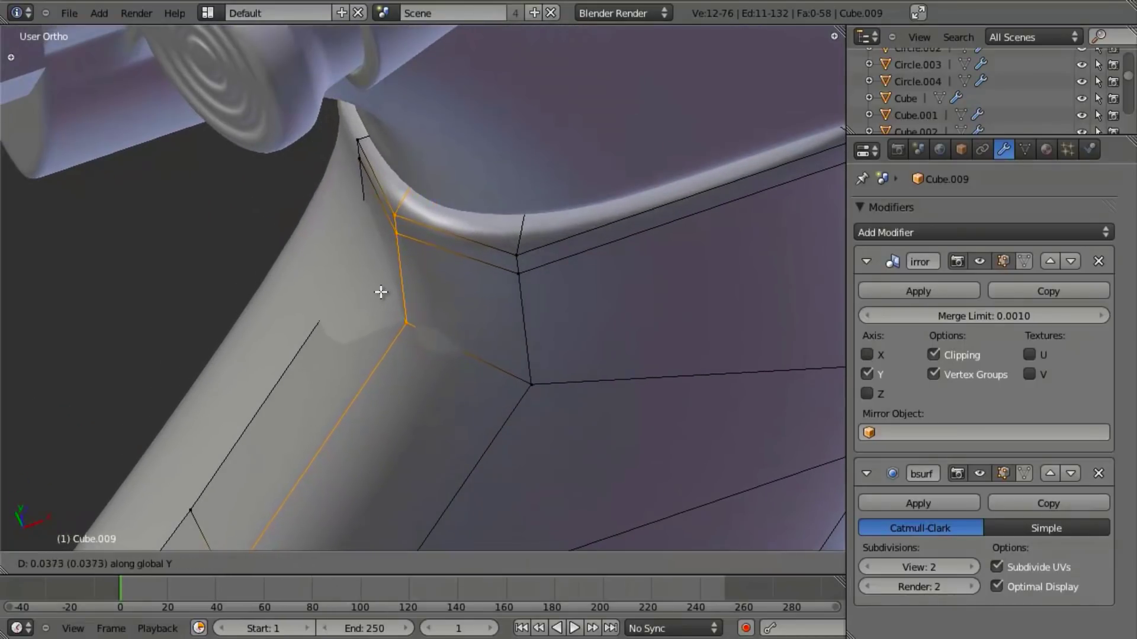
{"action": "left_click", "coordinate": [382, 289]}
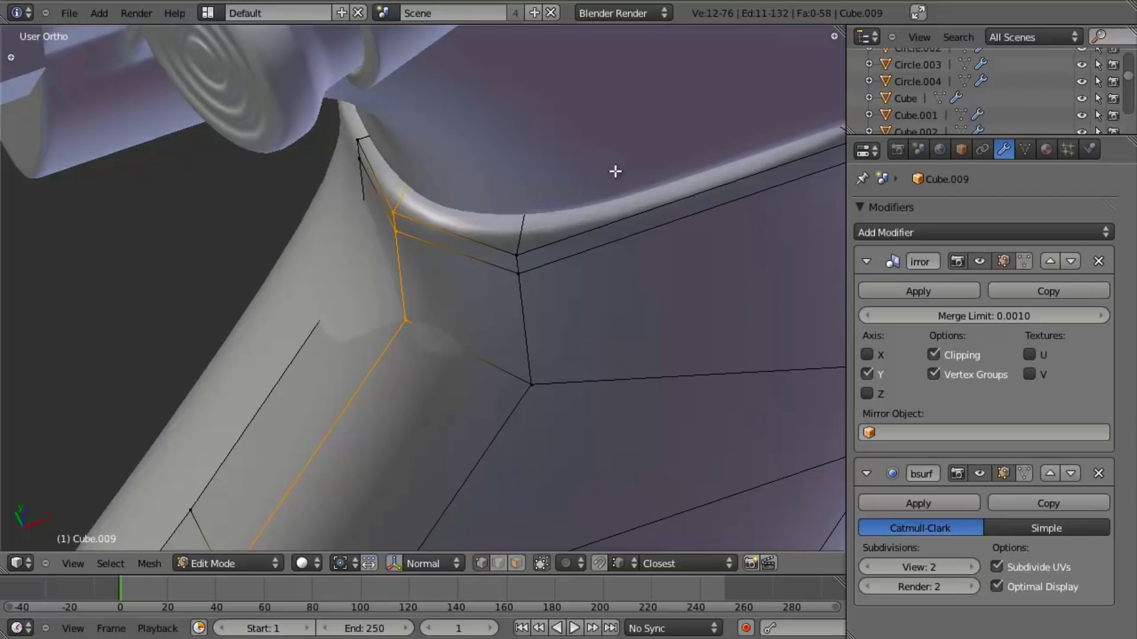
Step: Examine the smoothed grip in Object Mode from an angle and from the front against the reference photo
{"action": "key", "text": "Tab"}
{"action": "scroll", "coordinate": [482, 357], "scroll_direction": "down", "scroll_amount": 6}
{"action": "middle_click_drag", "start_coordinate": [481, 358], "coordinate": [451, 222]}
{"action": "key", "text": "a"}
{"action": "middle_click_drag", "start_coordinate": [431, 330], "coordinate": [411, 292]}
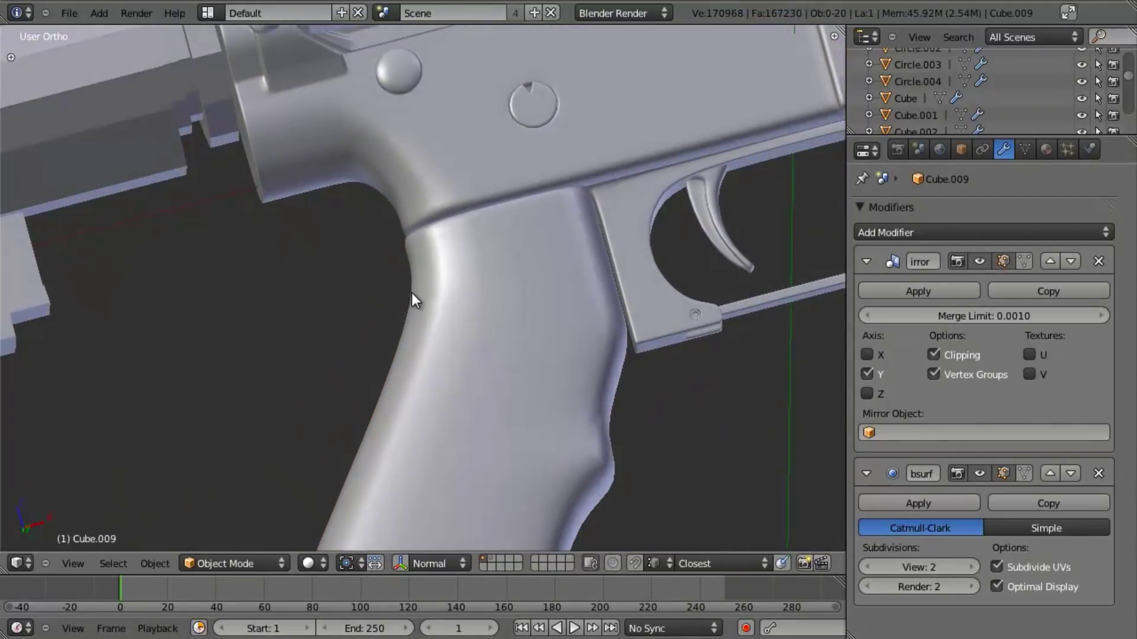
{"action": "key", "text": "KP_1"}
{"action": "key", "text": "z"}
{"action": "scroll", "coordinate": [461, 350], "scroll_direction": "up", "scroll_amount": 5}
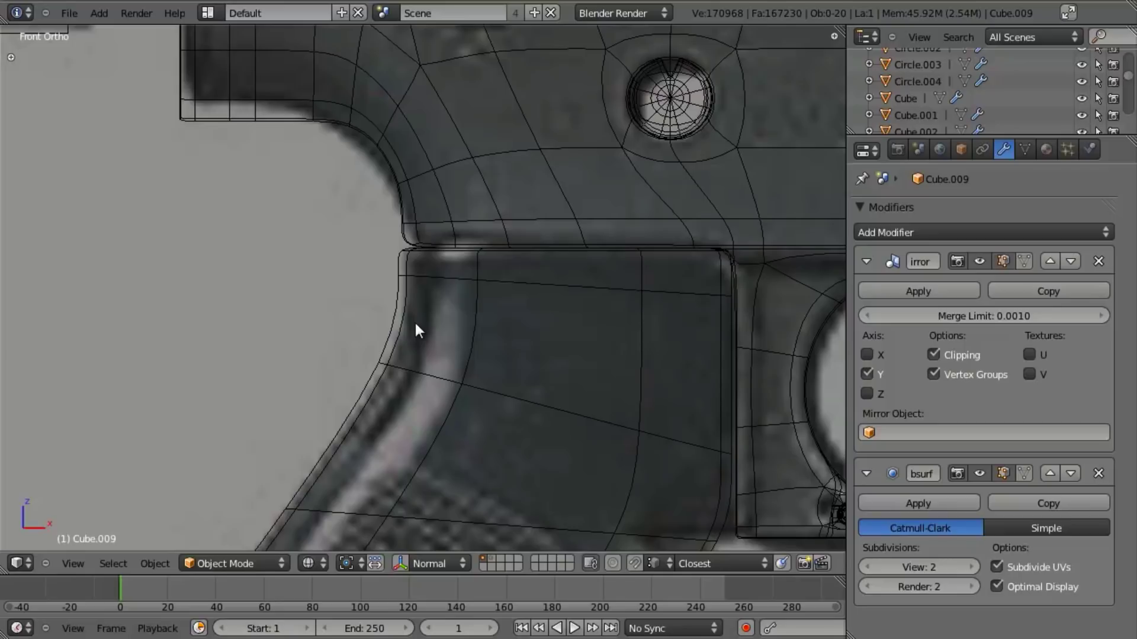
{"action": "key", "text": "z"}
{"action": "scroll", "coordinate": [414, 321], "scroll_direction": "down", "scroll_amount": 5}
{"action": "scroll", "coordinate": [489, 373], "scroll_direction": "up", "scroll_amount": 7}
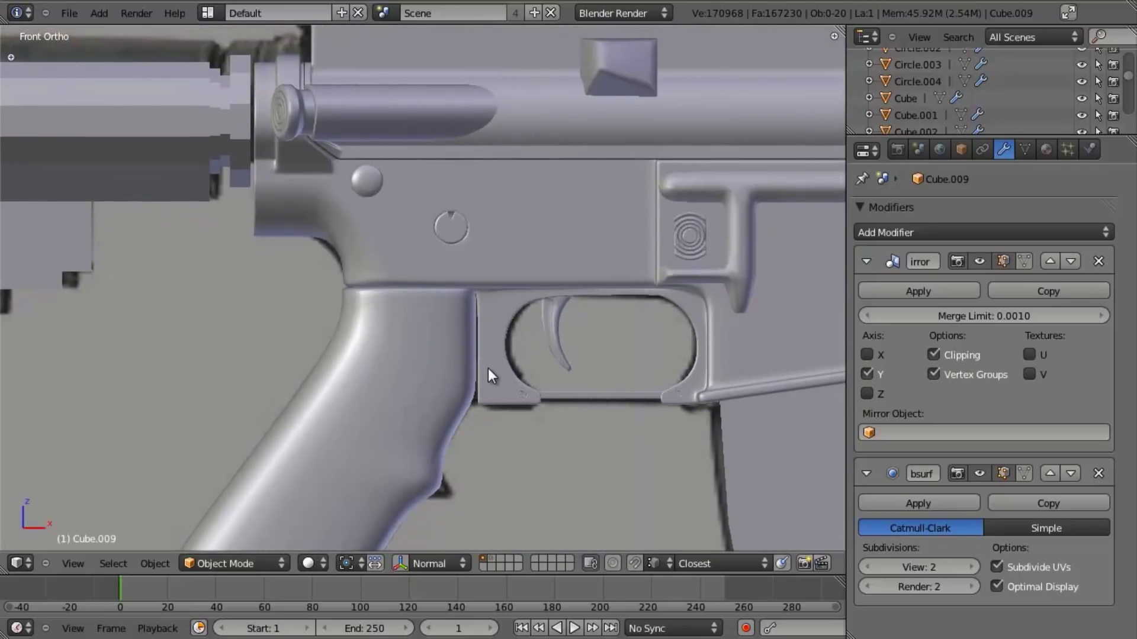
Step: Select the receiver's horizontal edge loop just above its lower edge and move it slightly down along Z to sharpen the edge
{"action": "right_click", "coordinate": [545, 269]}
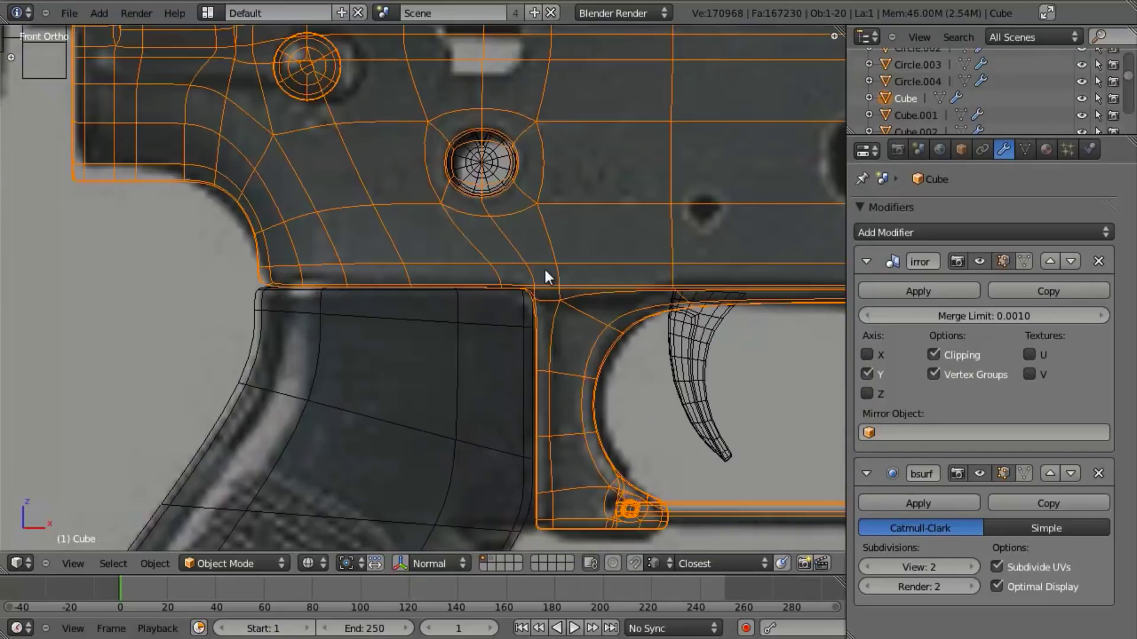
{"action": "key", "text": "Tab"}
{"action": "scroll", "coordinate": [564, 354], "scroll_direction": "down", "scroll_amount": 2}
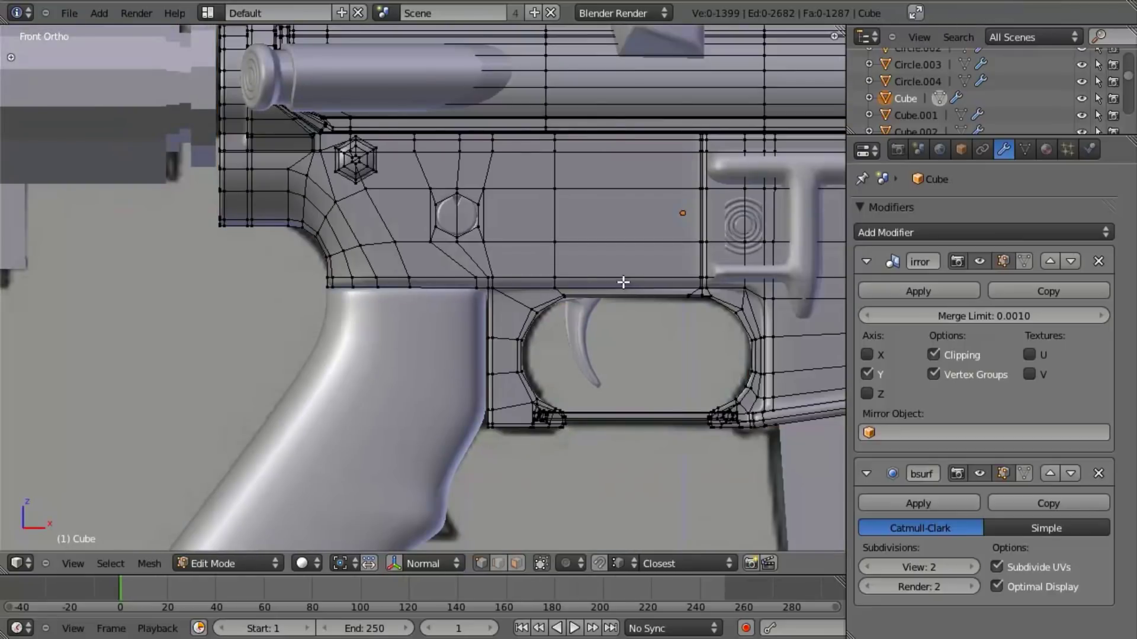
{"action": "scroll", "coordinate": [258, 300], "scroll_direction": "up", "scroll_amount": 3}
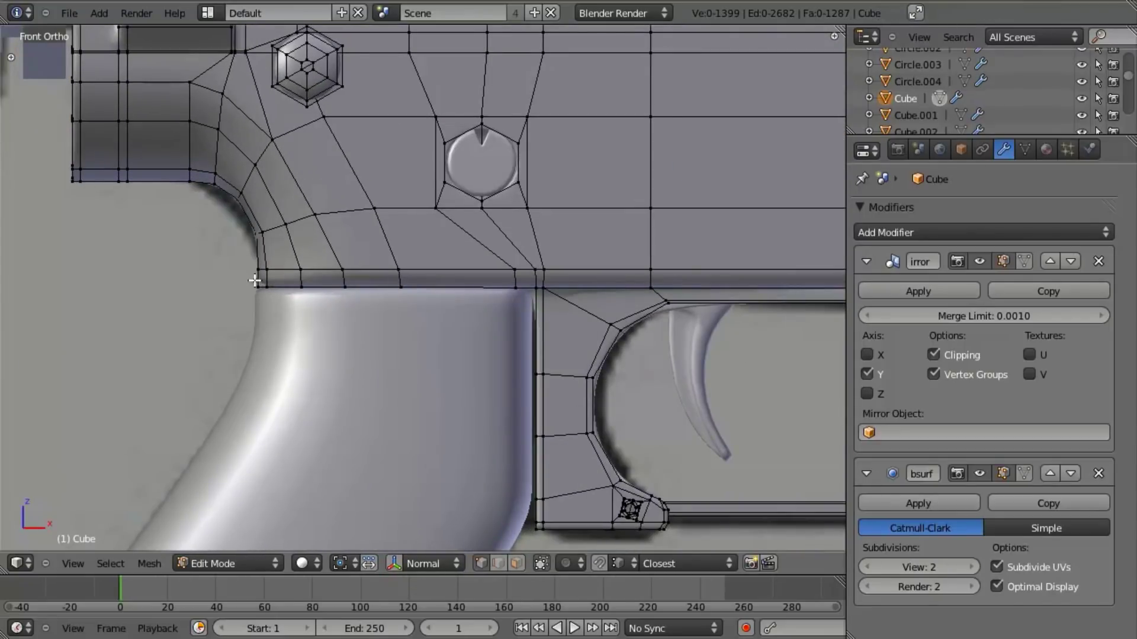
{"action": "key", "text": "z"}
{"action": "middle_click_drag", "start_coordinate": [685, 299], "coordinate": [508, 305], "text": "shift"}
{"action": "right_click", "coordinate": [619, 259], "text": "alt"}
{"action": "key", "text": "z"}
{"action": "scroll", "coordinate": [661, 326], "scroll_direction": "down", "scroll_amount": 4}
{"action": "mouse_move", "coordinate": [581, 337]}
{"action": "middle_mouse_down", "text": "shift"}
{"action": "mouse_move", "coordinate": [323, 343]}
{"action": "mouse_move", "coordinate": [564, 342]}
{"action": "middle_mouse_up", "text": "shift"}
{"action": "scroll", "coordinate": [409, 328], "scroll_direction": "up", "scroll_amount": 4}
{"action": "key", "text": "g"}
{"action": "key", "text": "z"}
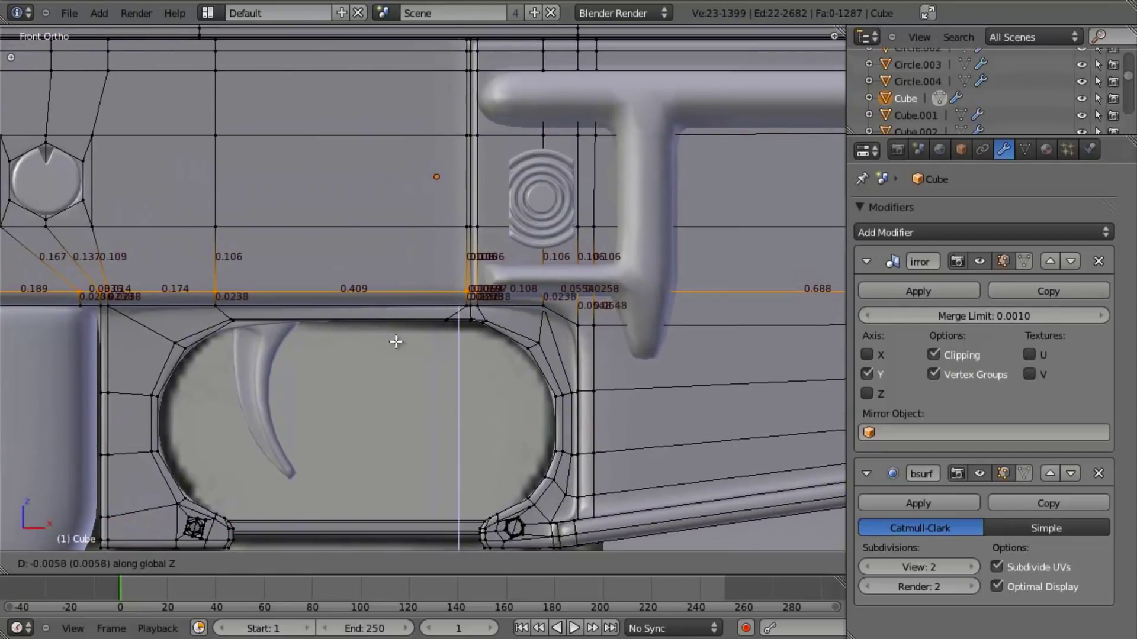
{"action": "left_click", "coordinate": [394, 348]}
Step: Examine the seam between the receiver and the grip's top, in solid and wireframe shading
{"action": "key", "text": "Tab"}
{"action": "scroll", "coordinate": [292, 336], "scroll_direction": "up", "scroll_amount": 2}
{"action": "middle_click_drag", "start_coordinate": [293, 337], "coordinate": [452, 347], "text": "shift"}
{"action": "key", "text": "a"}
{"action": "scroll", "coordinate": [339, 325], "scroll_direction": "up", "scroll_amount": 4}
{"action": "key", "text": "z"}
{"action": "key", "text": "z"}
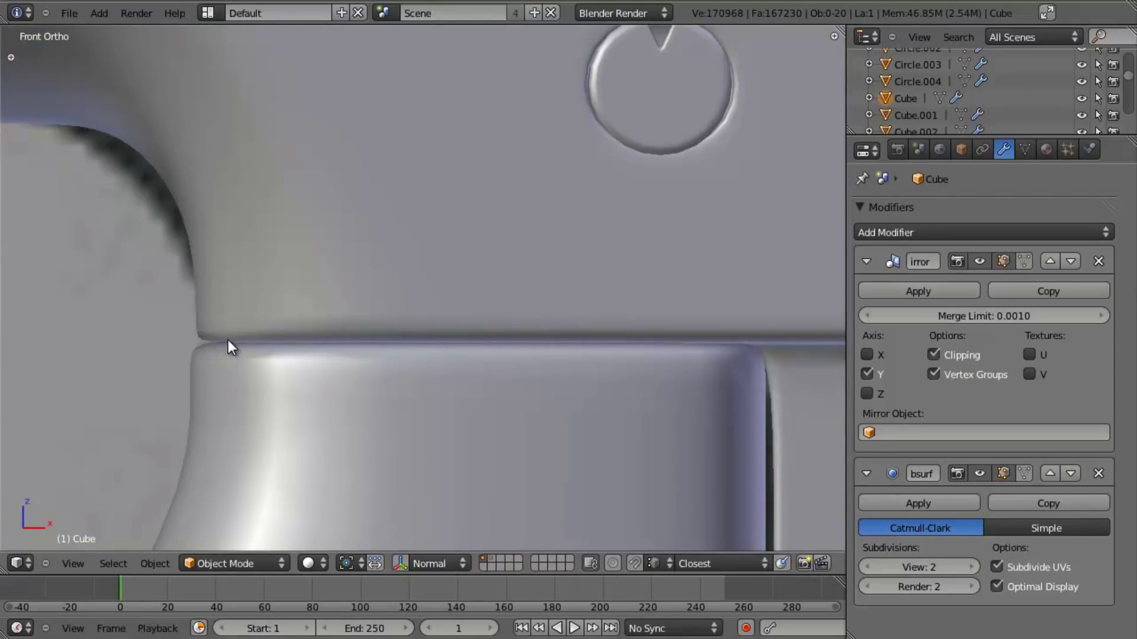
{"action": "scroll", "coordinate": [228, 340], "scroll_direction": "down", "scroll_amount": 3}
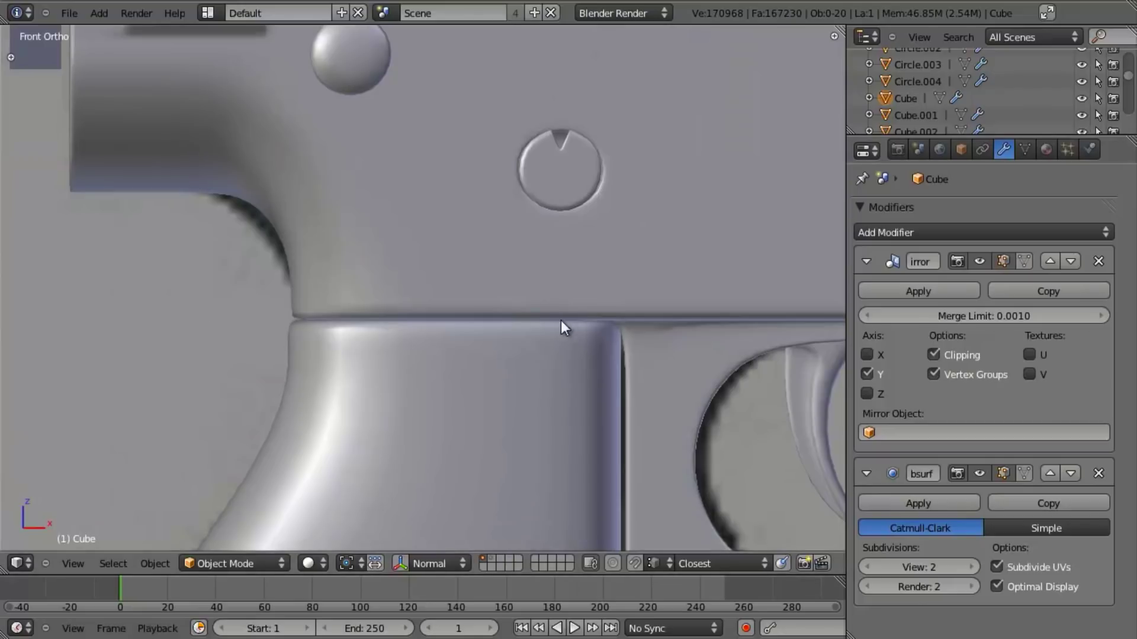
{"action": "scroll", "coordinate": [567, 322], "scroll_direction": "down", "scroll_amount": 3}
{"action": "middle_click_drag", "start_coordinate": [560, 332], "coordinate": [506, 331], "text": "shift"}
{"action": "middle_click_drag", "start_coordinate": [485, 285], "coordinate": [574, 264]}
{"action": "key", "text": "KP_1"}
{"action": "key", "text": "z"}
{"action": "middle_click_drag", "start_coordinate": [441, 432], "coordinate": [424, 322], "text": "shift"}
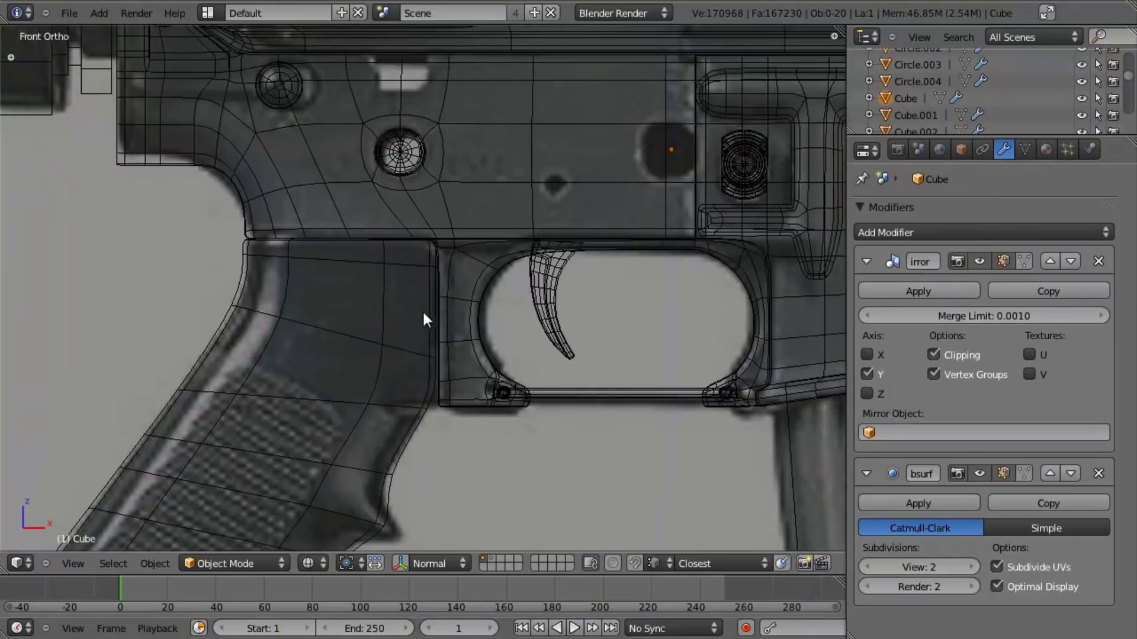
Step: Select the grip's two lower neck vertices just behind its front edge and move them slightly rearward along X
{"action": "scroll", "coordinate": [425, 254], "scroll_direction": "up", "scroll_amount": 3}
{"action": "right_click", "coordinate": [435, 245]}
{"action": "key", "text": "Tab"}
{"action": "key", "text": "z"}
{"action": "middle_click_drag", "start_coordinate": [473, 464], "coordinate": [457, 379], "text": "shift"}
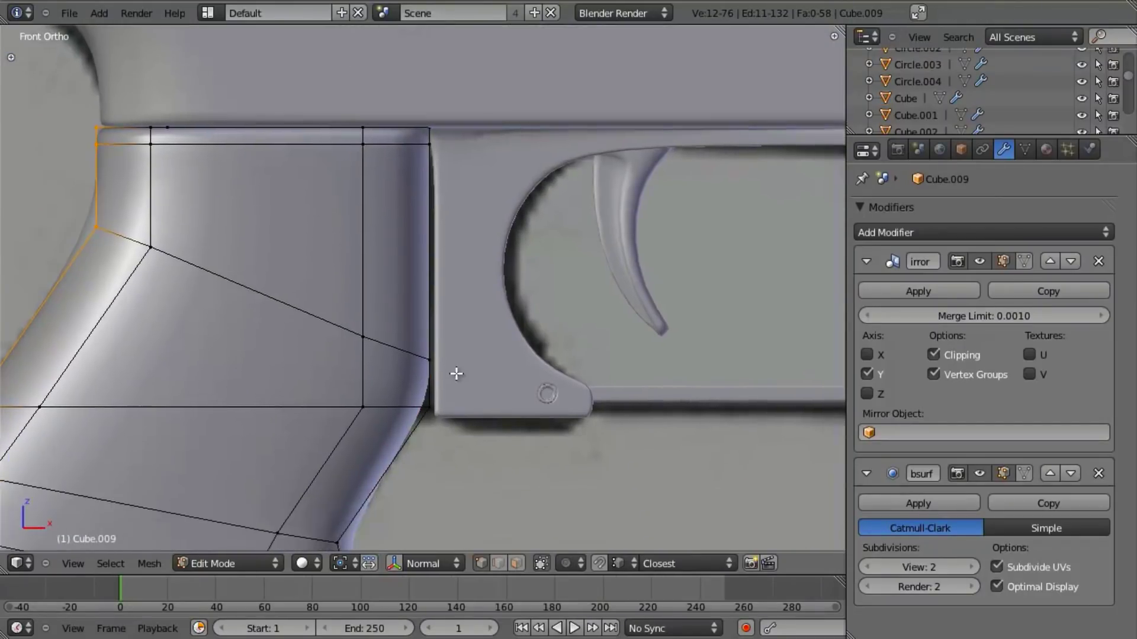
{"action": "key", "text": "z"}
{"action": "key", "text": "a"}
{"action": "left_click_drag", "start_coordinate": [337, 382], "coordinate": [446, 431]}
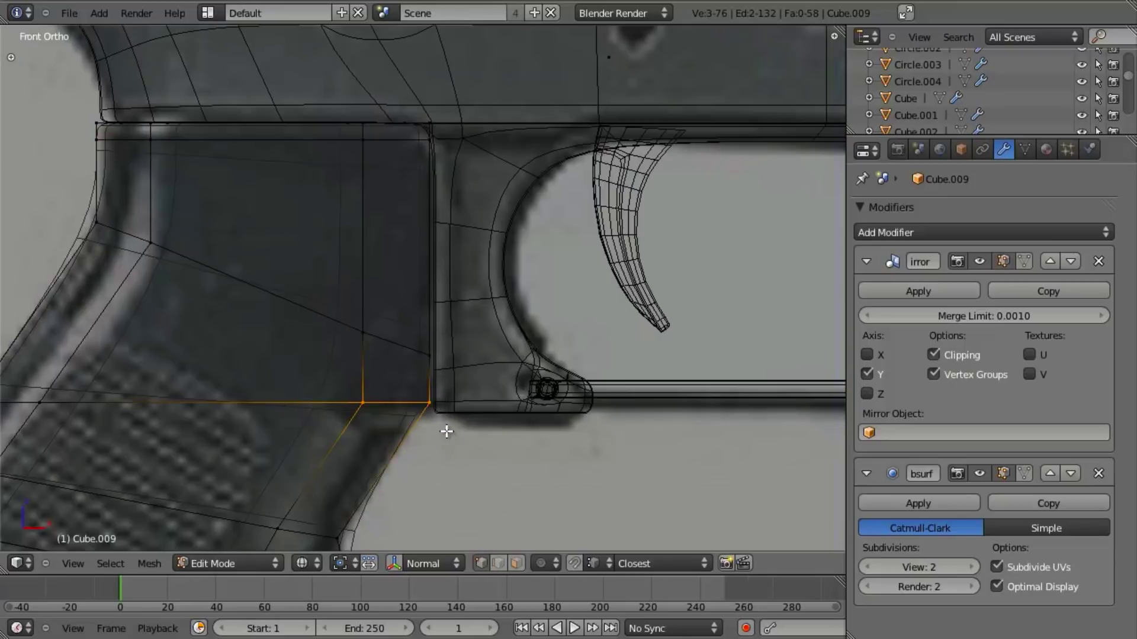
{"action": "left_click_drag", "start_coordinate": [335, 308], "coordinate": [375, 469]}
{"action": "key", "text": "g"}
{"action": "key", "text": "x"}
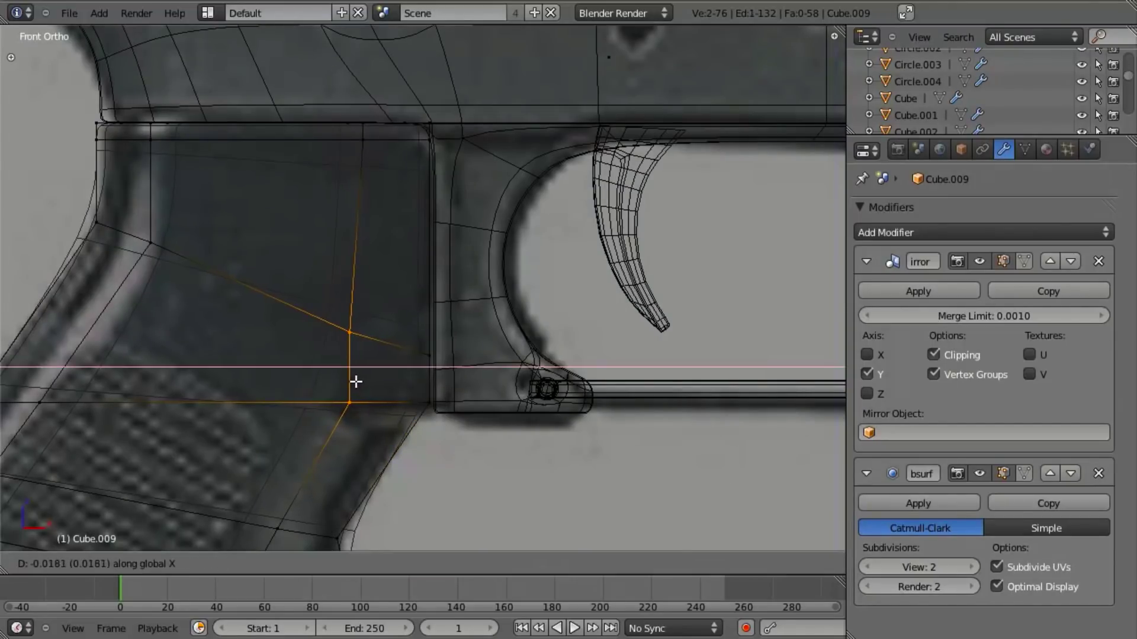
{"action": "left_click", "coordinate": [350, 356]}
Step: Move the matching top rim vertices rearward along X to line up vertically with the shifted neck vertices
{"action": "key", "text": "a"}
{"action": "key", "text": "b"}
{"action": "left_click_drag", "start_coordinate": [323, 79], "coordinate": [379, 183]}
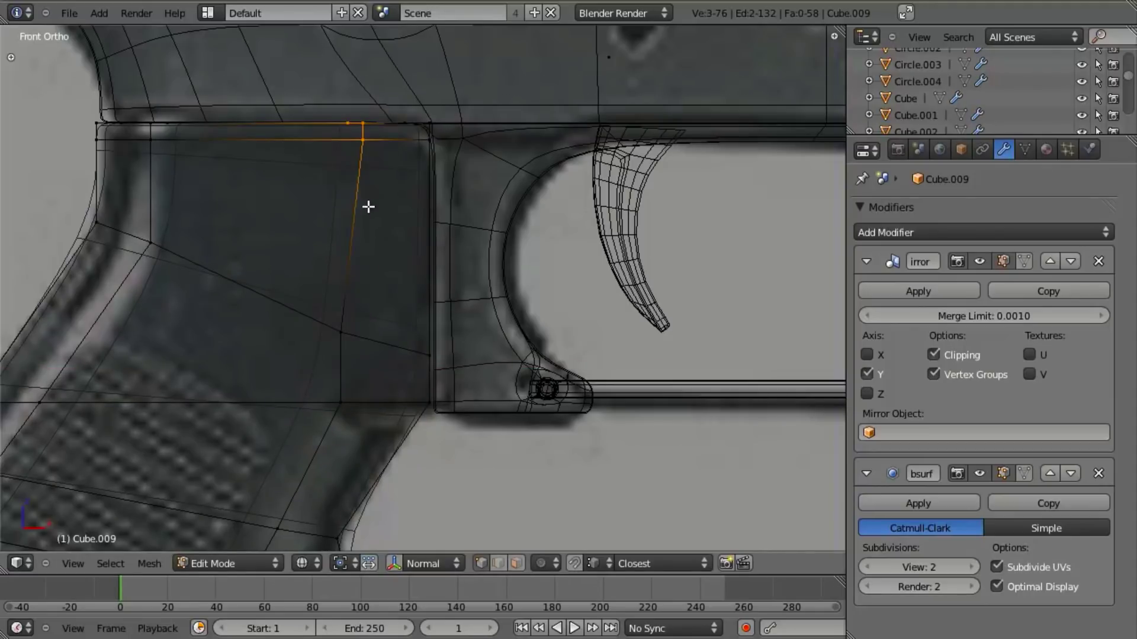
{"action": "key", "text": "g"}
{"action": "key", "text": "x"}
{"action": "left_click", "coordinate": [341, 334]}
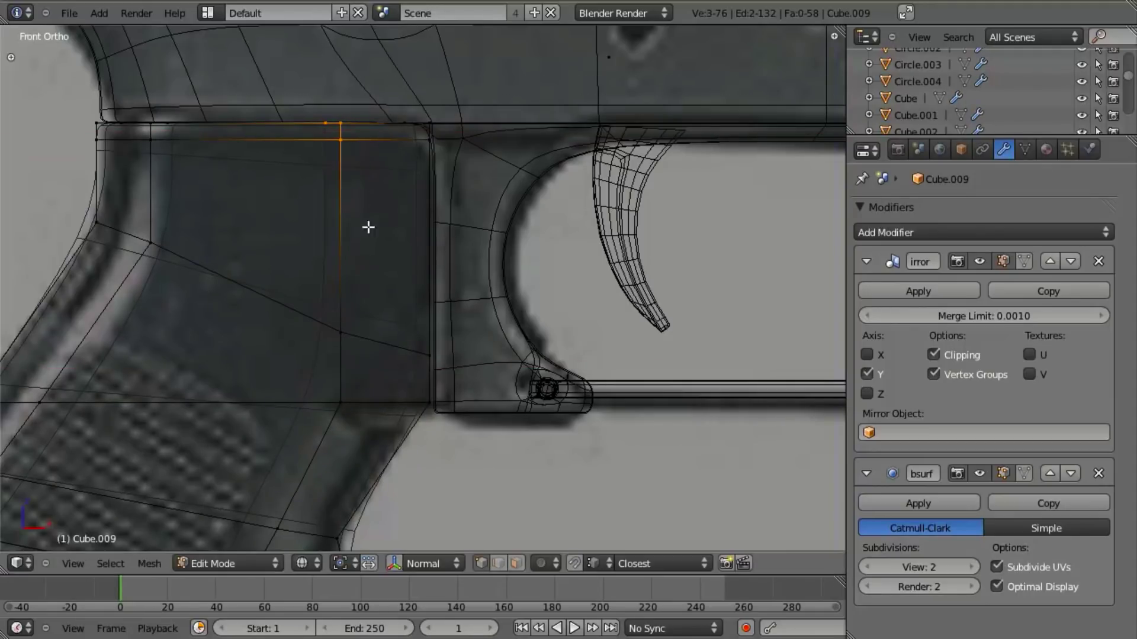
Step: Select the front section of the grip's neck behind the trigger guard and extrude it slightly forward along X
{"action": "key", "text": "b"}
{"action": "left_click_drag", "start_coordinate": [288, 98], "coordinate": [495, 444]}
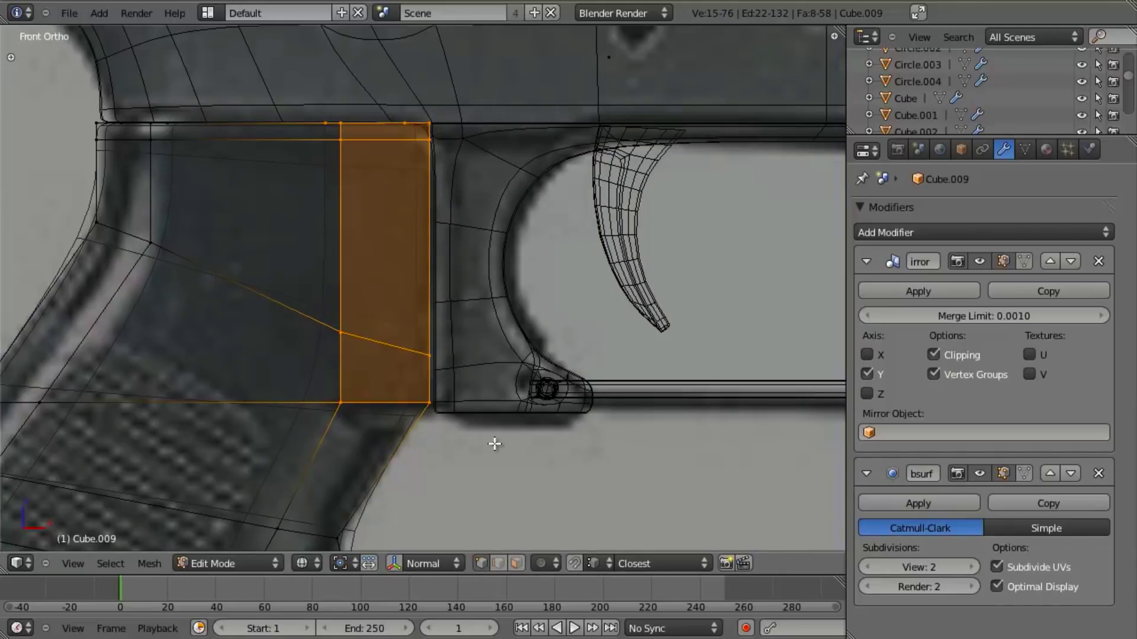
{"action": "key", "text": "e"}
{"action": "key", "text": "x"}
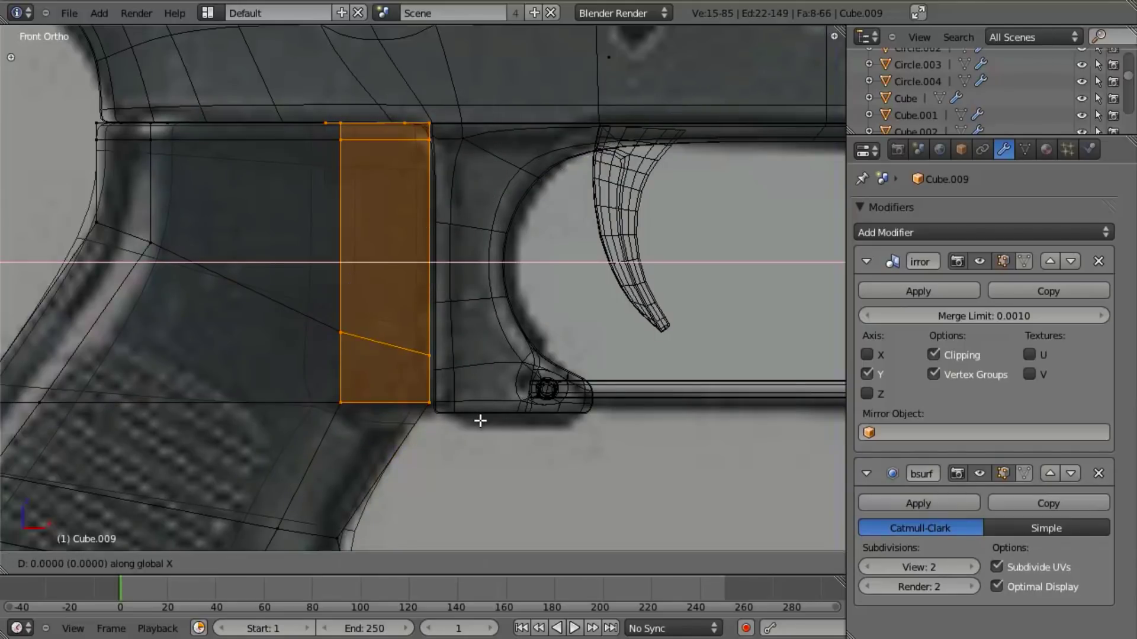
{"action": "left_click", "coordinate": [502, 419]}
Step: Reduce the selection to the extruded section's front faces and move them along Y
{"action": "key", "text": "z"}
{"action": "mouse_move", "coordinate": [414, 431]}
{"action": "middle_mouse_down"}
{"action": "mouse_move", "coordinate": [436, 286]}
{"action": "mouse_move", "coordinate": [493, 393]}
{"action": "mouse_move", "coordinate": [403, 277]}
{"action": "middle_mouse_up"}
{"action": "key", "text": "z"}
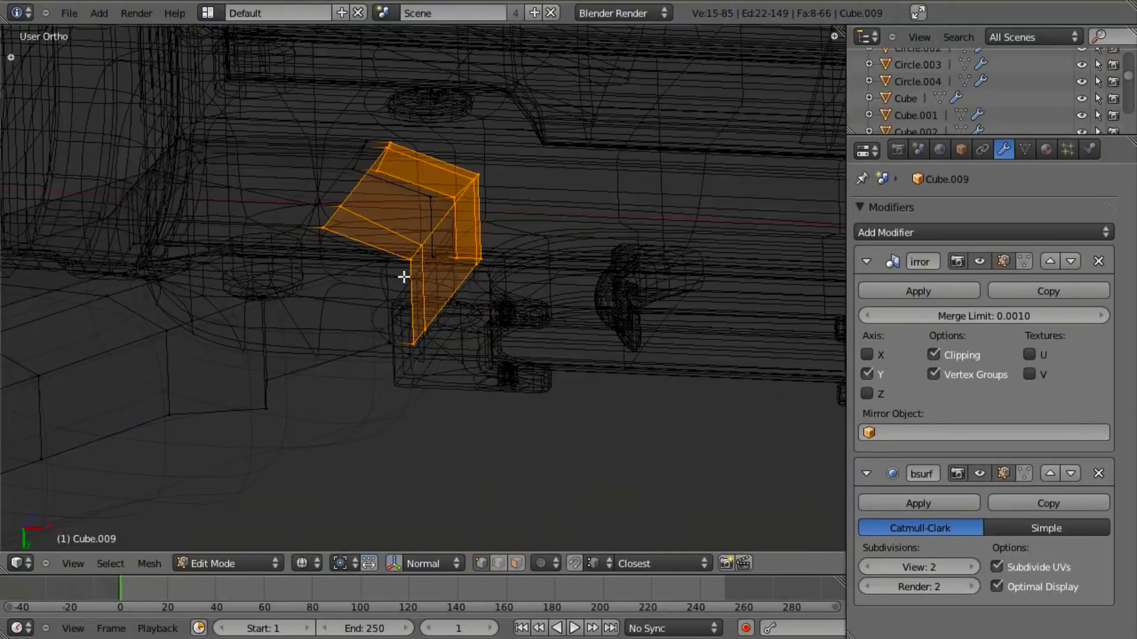
{"action": "key", "text": "b"}
{"action": "mouse_move", "coordinate": [232, 76]}
{"action": "middle_mouse_down"}
{"action": "mouse_move", "coordinate": [398, 267]}
{"action": "mouse_move", "coordinate": [398, 237]}
{"action": "middle_mouse_up"}
{"action": "key", "text": "z"}
{"action": "middle_click_drag", "start_coordinate": [417, 276], "coordinate": [418, 262]}
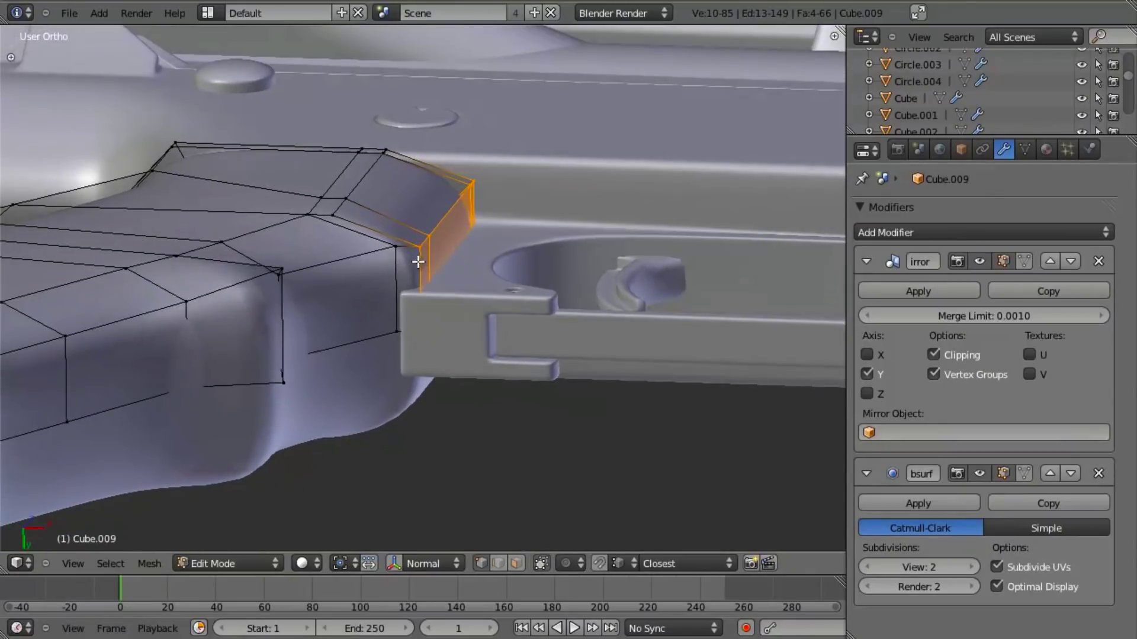
{"action": "key", "text": "g"}
{"action": "key", "text": "y"}
{"action": "left_click", "coordinate": [348, 202]}
Step: Examine how the extruded front section meets the trigger guard, from the front and at an angle
{"action": "middle_click_drag", "start_coordinate": [382, 268], "coordinate": [389, 359]}
{"action": "key", "text": "Tab"}
{"action": "key", "text": "KP_1"}
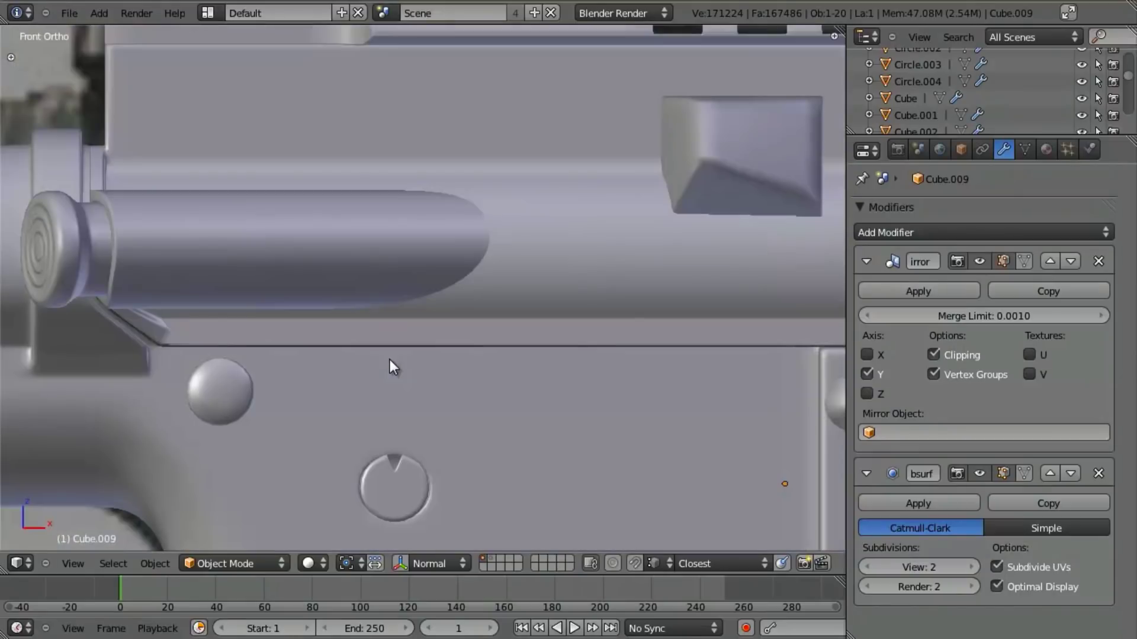
{"action": "middle_click_drag", "start_coordinate": [463, 411], "coordinate": [459, 111], "text": "shift"}
{"action": "scroll", "coordinate": [465, 148], "scroll_direction": "down", "scroll_amount": 3}
{"action": "middle_click_drag", "start_coordinate": [470, 190], "coordinate": [481, 228]}
{"action": "key", "text": "Tab"}
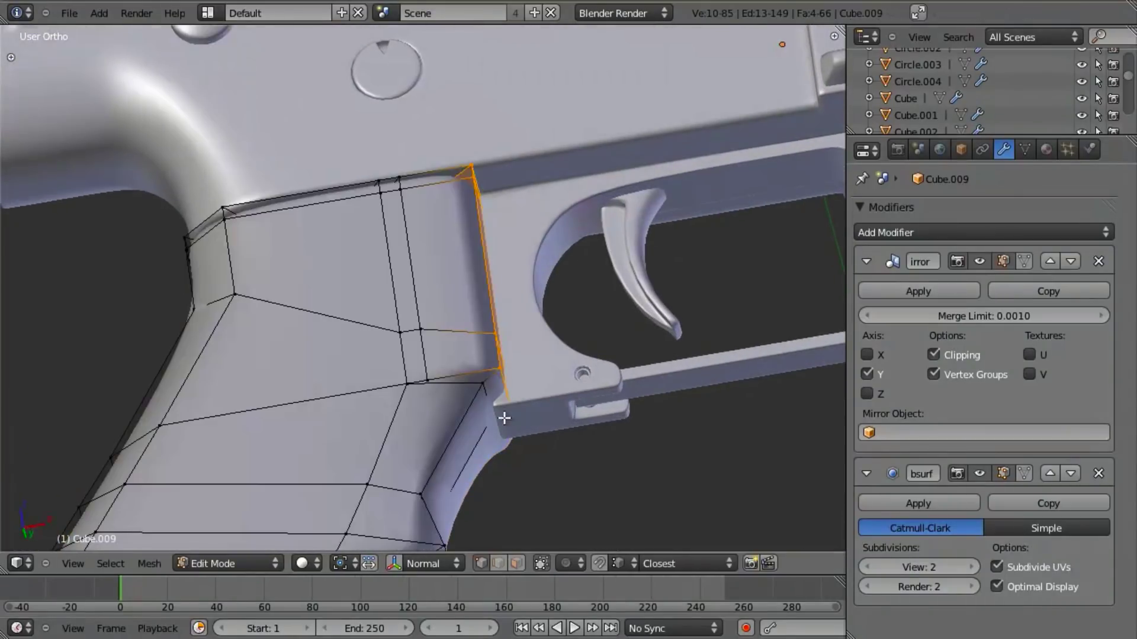
Step: Select the grip's front vertices just below the trigger guard and move them rearward along X to the reference outline
{"action": "scroll", "coordinate": [489, 302], "scroll_direction": "up", "scroll_amount": 5}
{"action": "mouse_move", "coordinate": [503, 317]}
{"action": "middle_mouse_down"}
{"action": "mouse_move", "coordinate": [439, 272]}
{"action": "mouse_move", "coordinate": [421, 274]}
{"action": "mouse_move", "coordinate": [475, 273]}
{"action": "mouse_move", "coordinate": [498, 365]}
{"action": "mouse_move", "coordinate": [474, 308]}
{"action": "mouse_move", "coordinate": [433, 296]}
{"action": "mouse_move", "coordinate": [450, 296]}
{"action": "mouse_move", "coordinate": [455, 220]}
{"action": "mouse_move", "coordinate": [462, 279]}
{"action": "middle_mouse_up"}
{"action": "key", "text": "KP_1"}
{"action": "key", "text": "z"}
{"action": "middle_click_drag", "start_coordinate": [561, 492], "coordinate": [487, 69], "text": "shift"}
{"action": "middle_click_drag", "start_coordinate": [563, 241], "coordinate": [546, 54], "text": "shift"}
{"action": "key", "text": "a"}
{"action": "left_click_drag", "start_coordinate": [558, 302], "coordinate": [582, 359]}
{"action": "key", "text": "g"}
{"action": "key", "text": "x"}
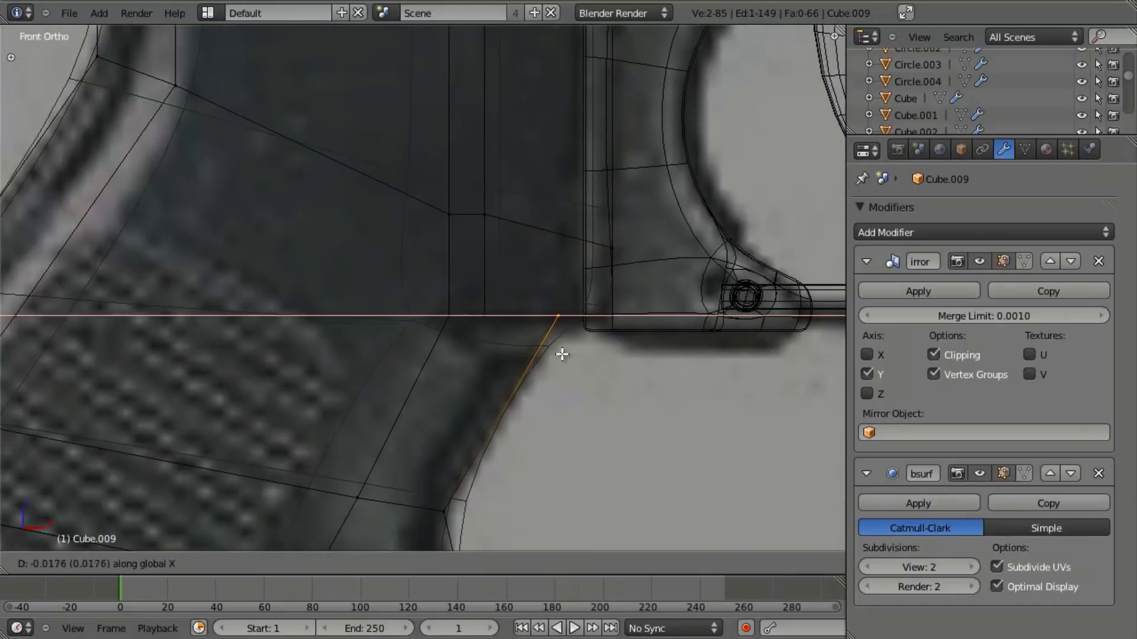
{"action": "left_click", "coordinate": [565, 354]}
Step: Try to add an edge loop around the grip's neck just beneath the extruded front section
{"action": "key", "text": "z"}
{"action": "scroll", "coordinate": [551, 379], "scroll_direction": "down", "scroll_amount": 5}
{"action": "middle_click_drag", "start_coordinate": [552, 378], "coordinate": [422, 118]}
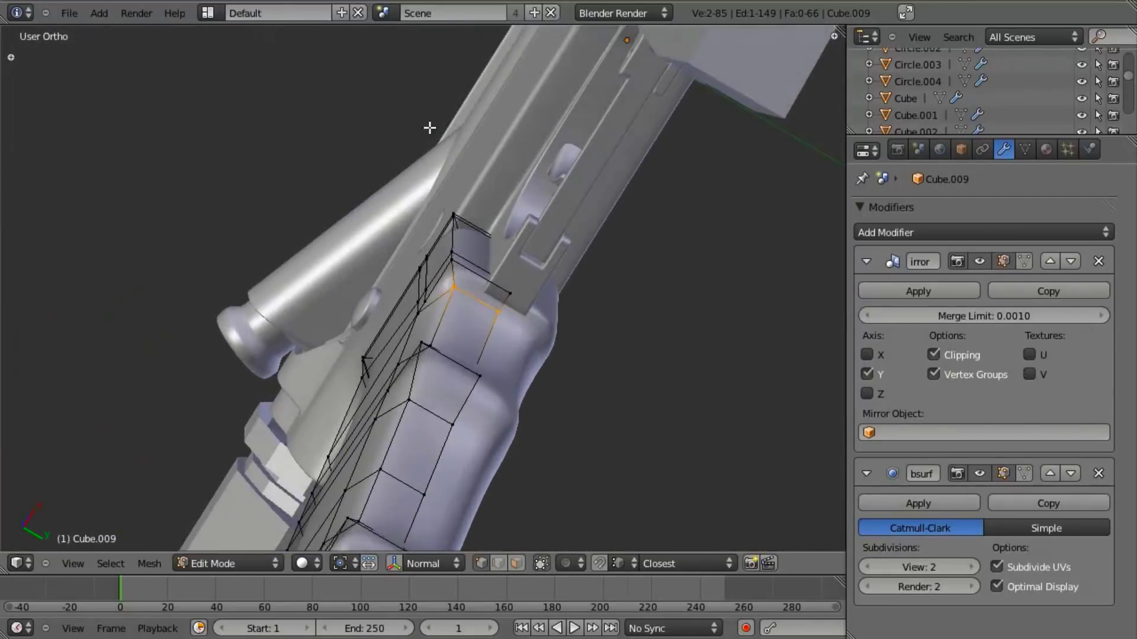
{"action": "scroll", "coordinate": [459, 193], "scroll_direction": "up", "scroll_amount": 5}
{"action": "key", "text": "a"}
{"action": "key", "text": "ctrl+r"}
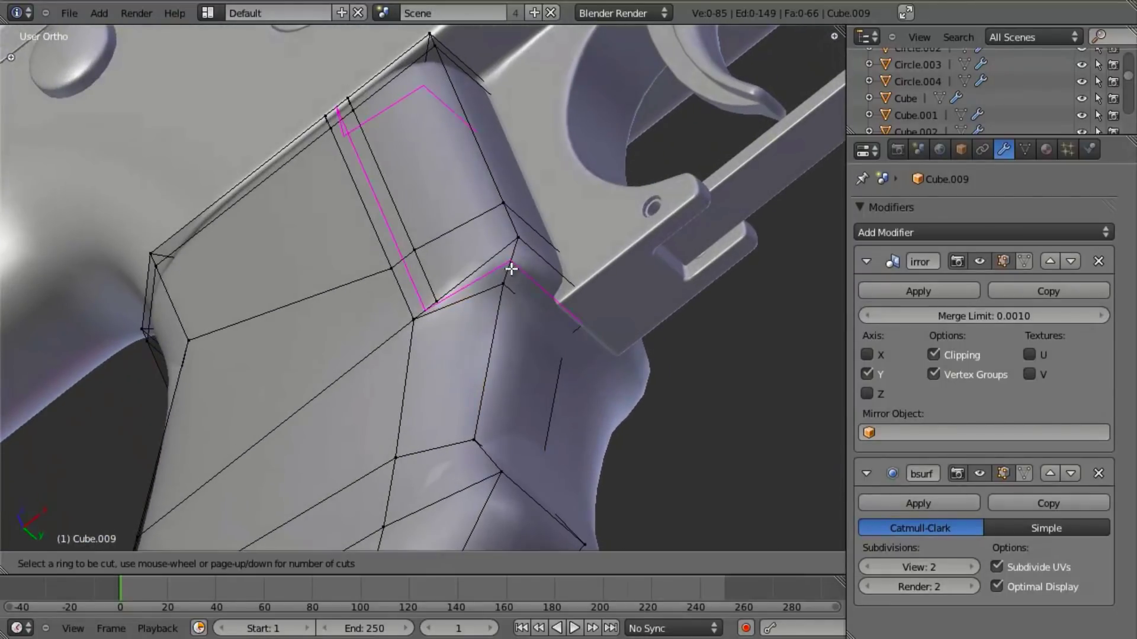
{"action": "left_click", "coordinate": [512, 268]}
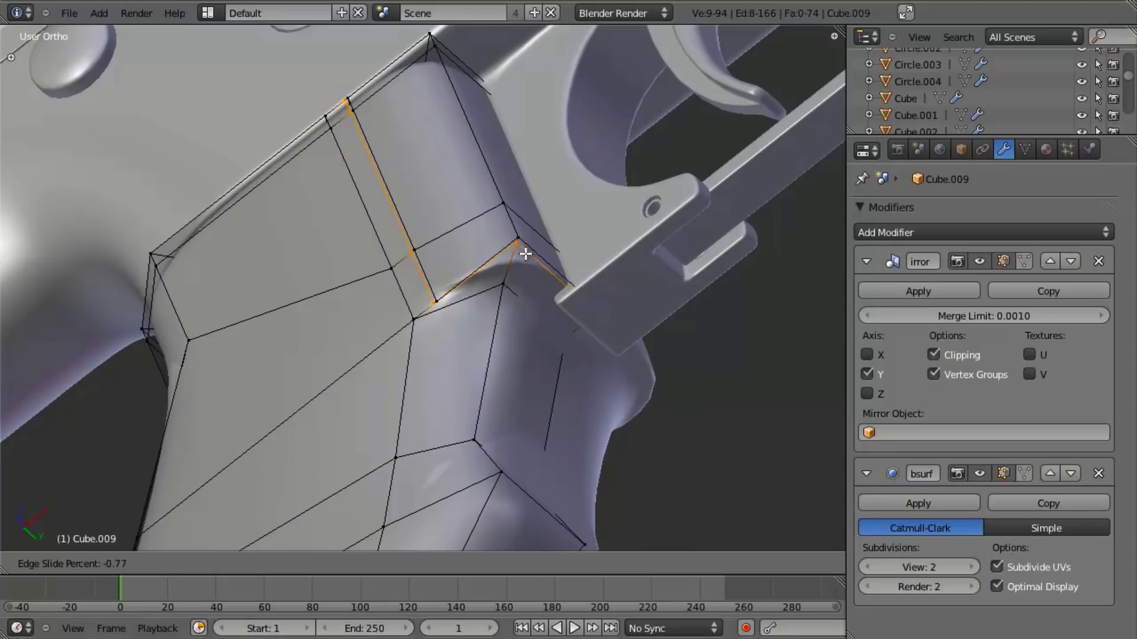
{"action": "left_click", "coordinate": [530, 266]}
{"action": "scroll", "coordinate": [532, 272], "scroll_direction": "up", "scroll_amount": 2}
{"action": "key", "text": "ctrl+z"}
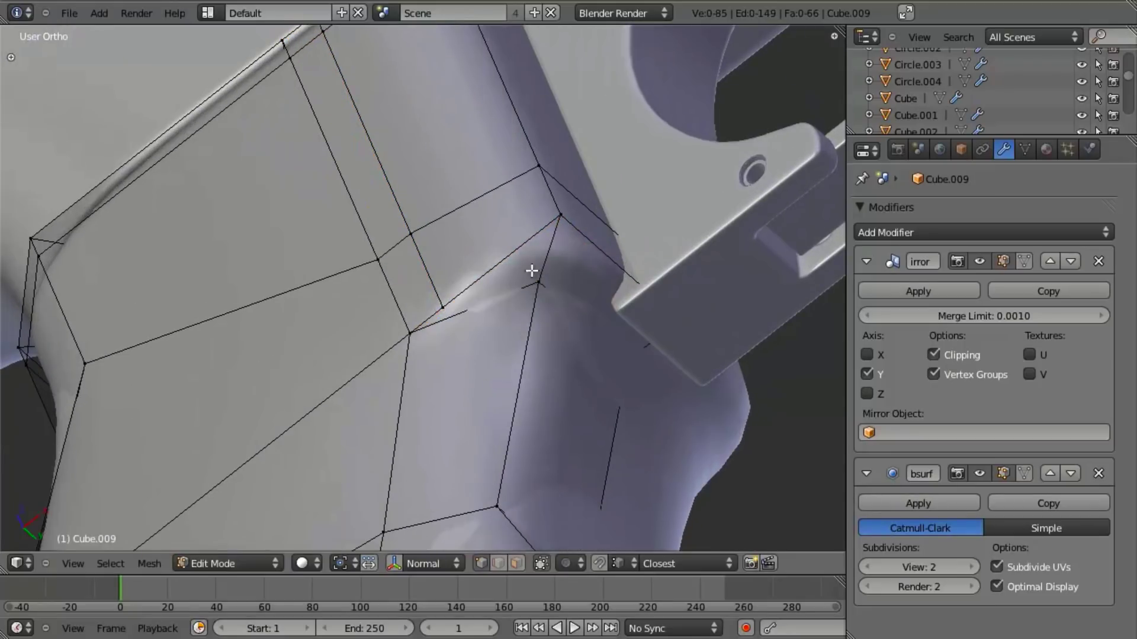
Step: Select the bottom edges of the extruded front section and sharpen them with an edge crease
{"action": "middle_click_drag", "start_coordinate": [520, 253], "coordinate": [517, 315]}
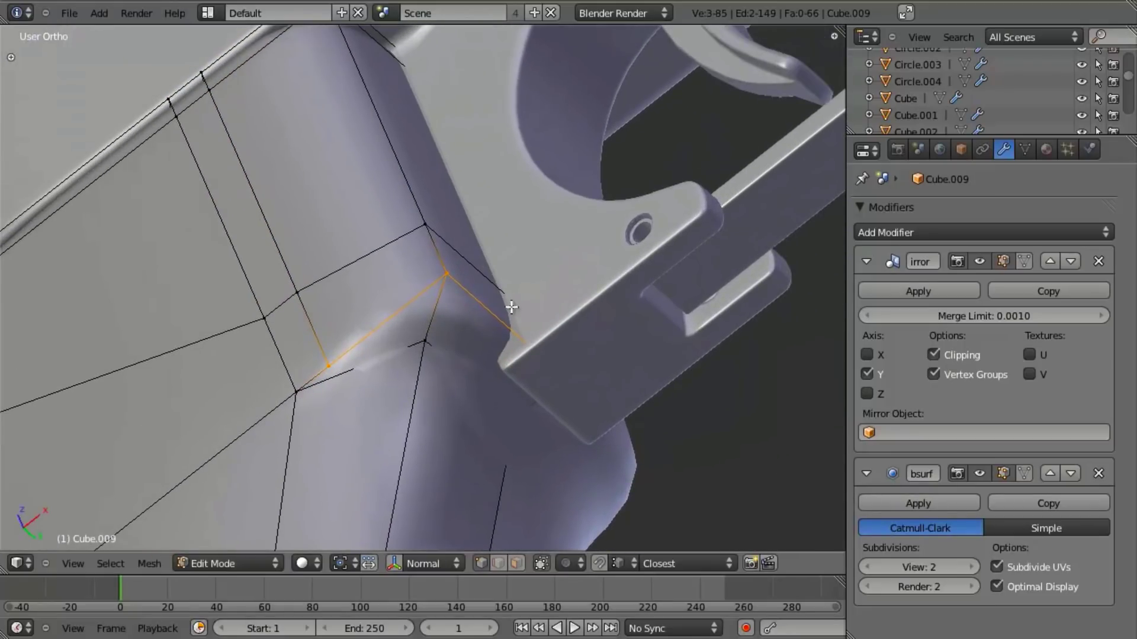
{"action": "key", "text": "z"}
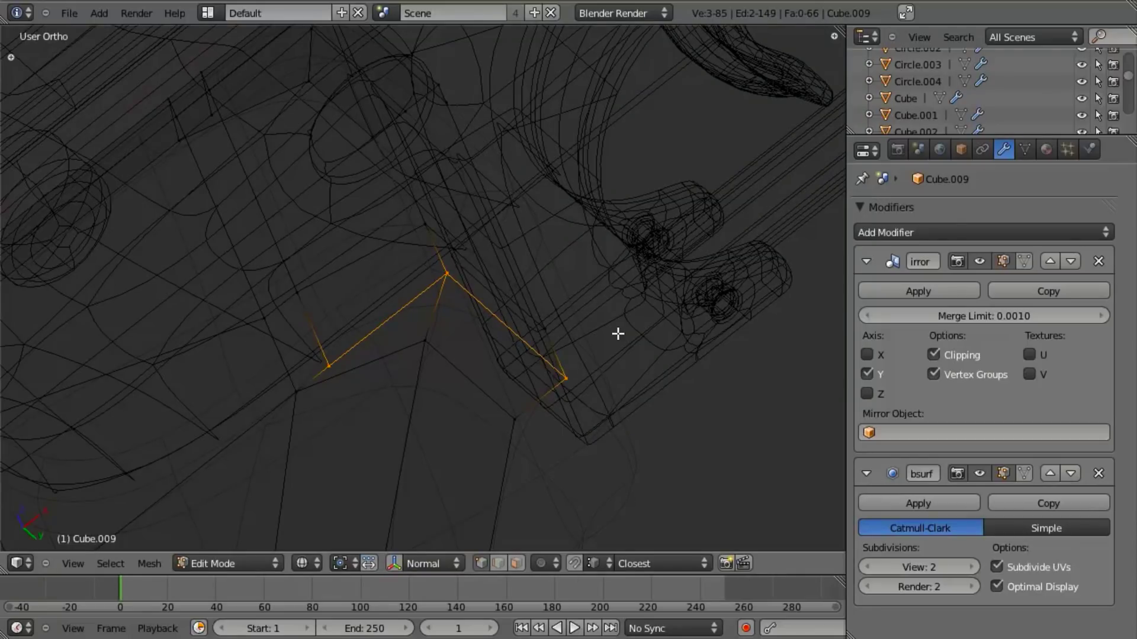
{"action": "key", "text": "shift+e"}
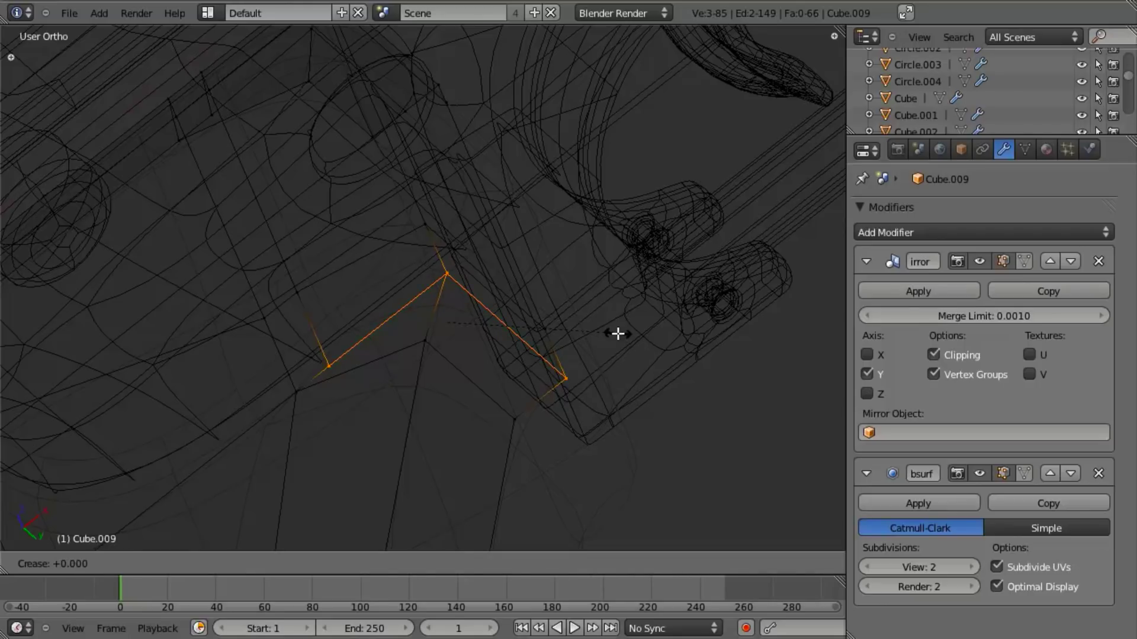
{"action": "key", "text": "Return"}
{"action": "key", "text": "z"}
{"action": "key", "text": "Tab"}
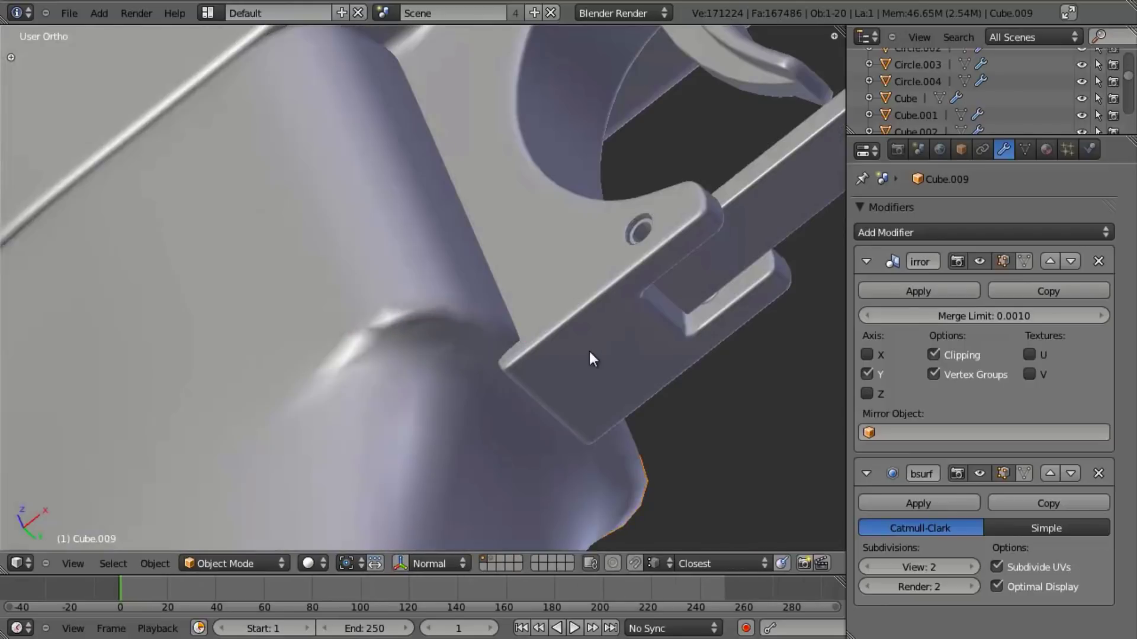
{"action": "scroll", "coordinate": [592, 351], "scroll_direction": "down", "scroll_amount": 4}
{"action": "mouse_move", "coordinate": [456, 248]}
{"action": "middle_mouse_down"}
{"action": "mouse_move", "coordinate": [401, 154]}
{"action": "mouse_move", "coordinate": [437, 234]}
{"action": "middle_mouse_up"}
Step: Inspect the creased bottom edge from the front and check the mean crease of the neck's edge loop
{"action": "key", "text": "Tab"}
{"action": "key", "text": "KP_1"}
{"action": "key", "text": "z"}
{"action": "key", "text": "z"}
{"action": "scroll", "coordinate": [532, 406], "scroll_direction": "up", "scroll_amount": 4}
{"action": "key", "text": "Tab"}
{"action": "key", "text": "Tab"}
{"action": "scroll", "coordinate": [556, 373], "scroll_direction": "down", "scroll_amount": 2}
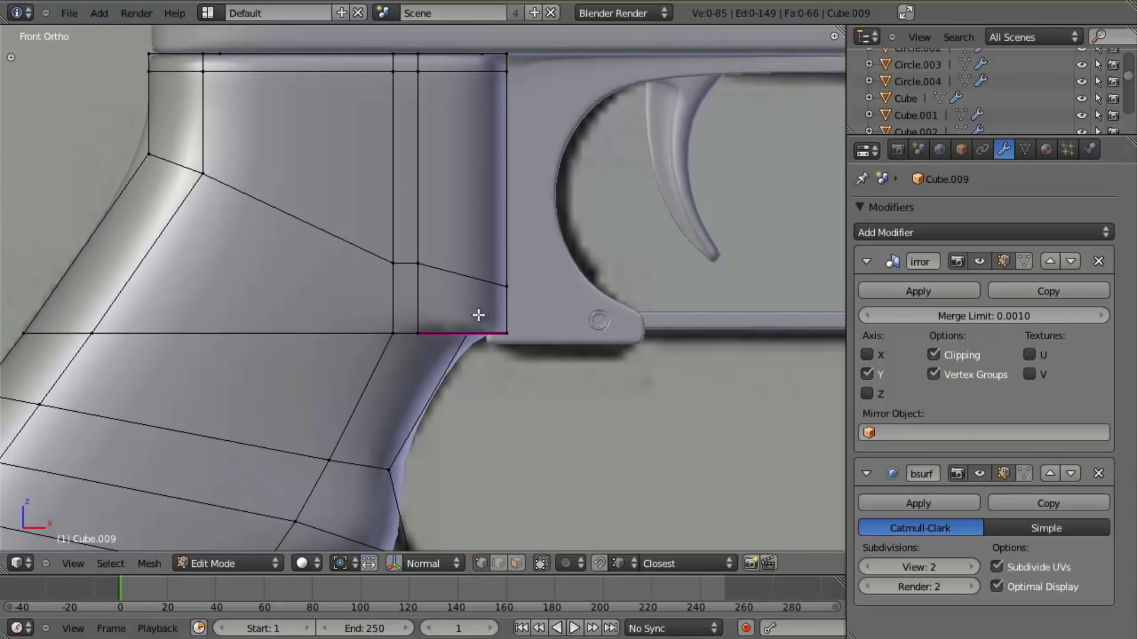
{"action": "key", "text": "n"}
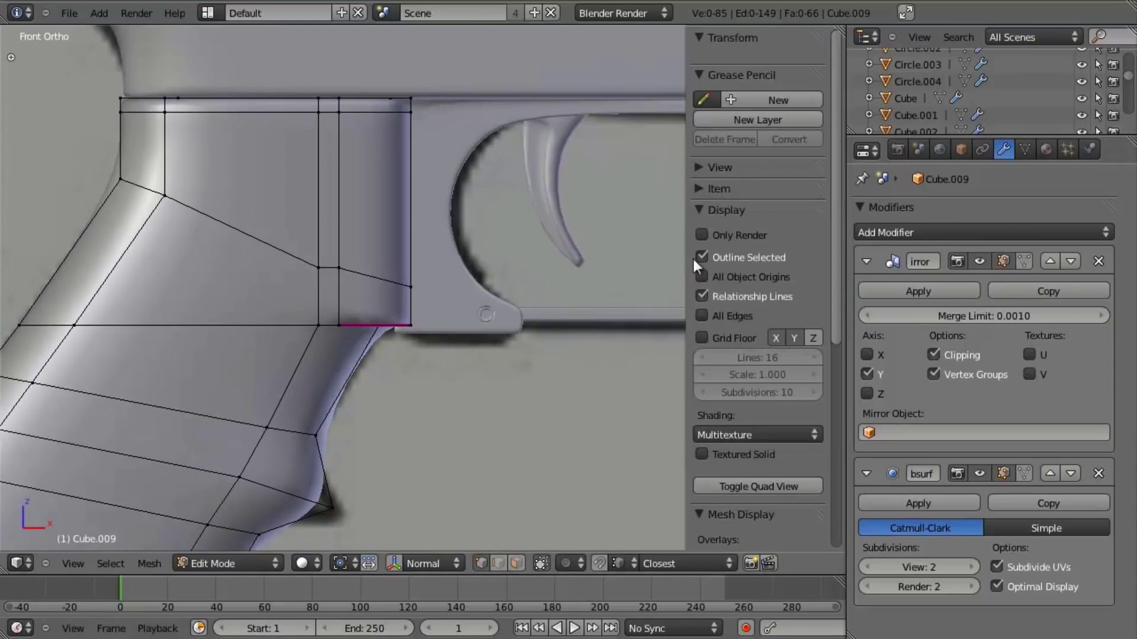
{"action": "right_click", "coordinate": [370, 275], "text": "alt"}
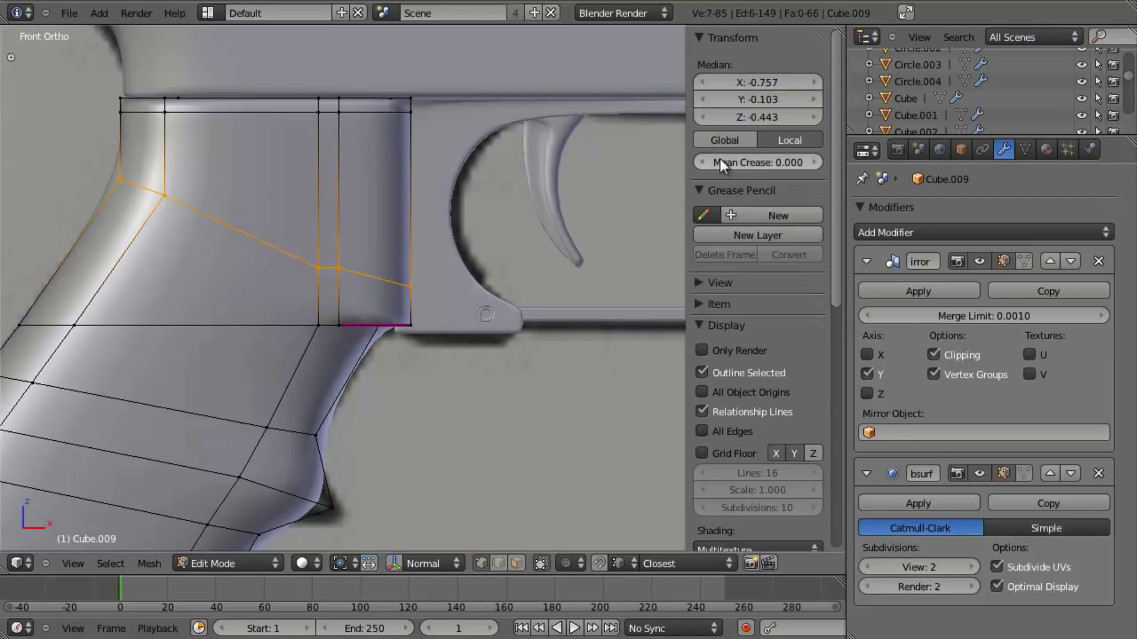
{"action": "key", "text": "n"}
{"action": "scroll", "coordinate": [491, 320], "scroll_direction": "up", "scroll_amount": 3}
{"action": "key", "text": "a"}
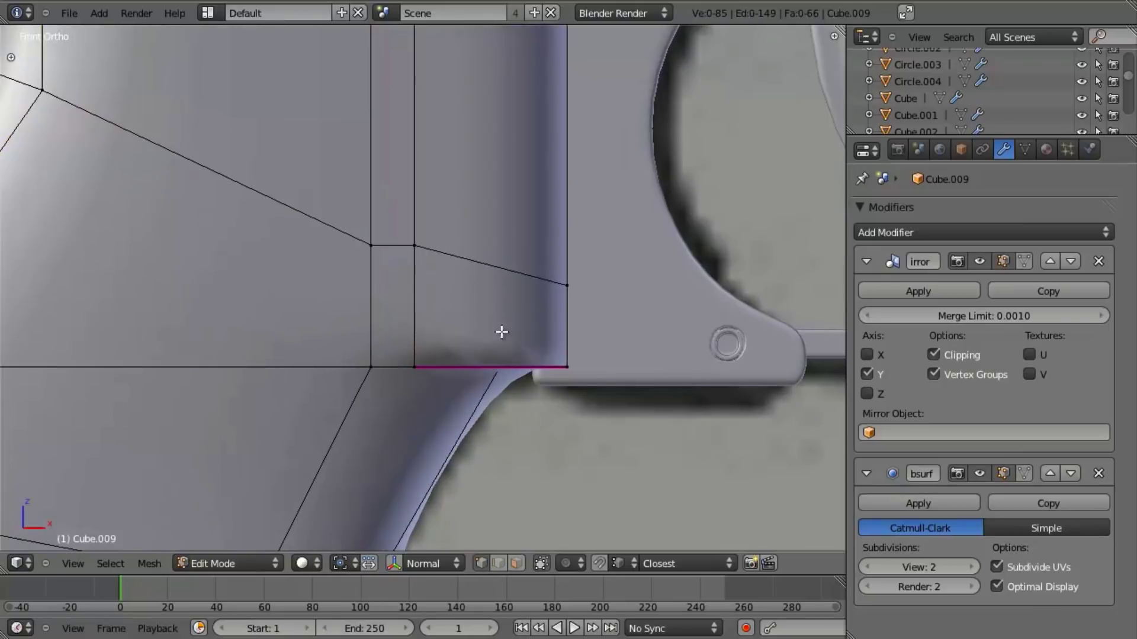
Step: Add an edge loop across the neck and level it about 0.02 above the creased bottom edge along Z
{"action": "scroll", "coordinate": [565, 334], "scroll_direction": "down", "scroll_amount": 3}
{"action": "key", "text": "ctrl+r"}
{"action": "left_click", "coordinate": [514, 315]}
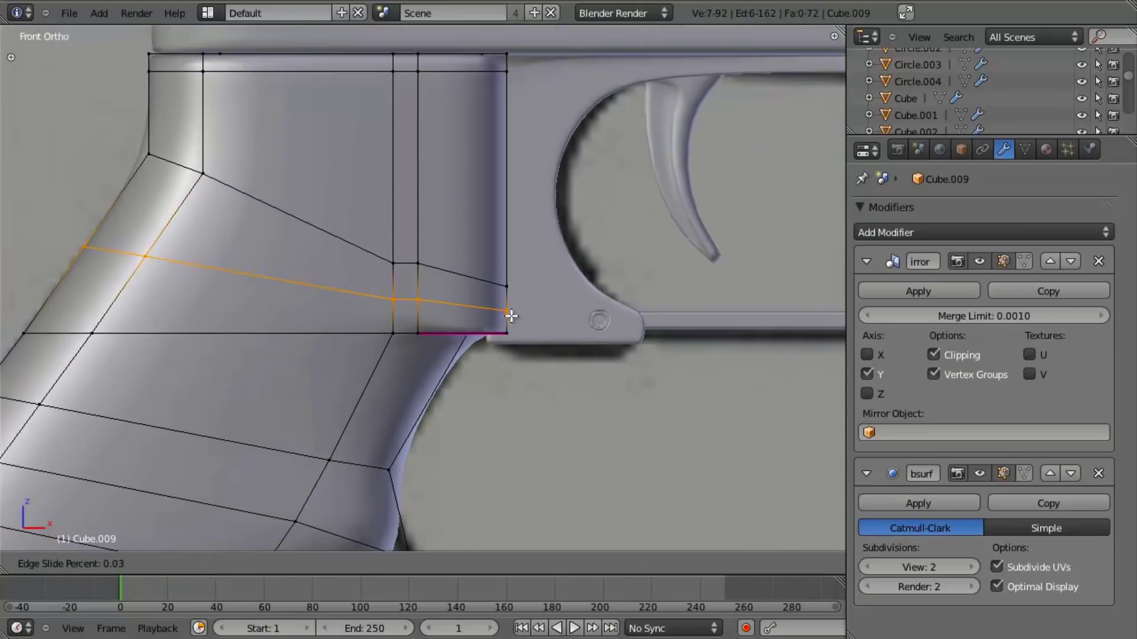
{"action": "left_click", "coordinate": [502, 366]}
{"action": "key", "text": "g"}
{"action": "key", "text": "g"}
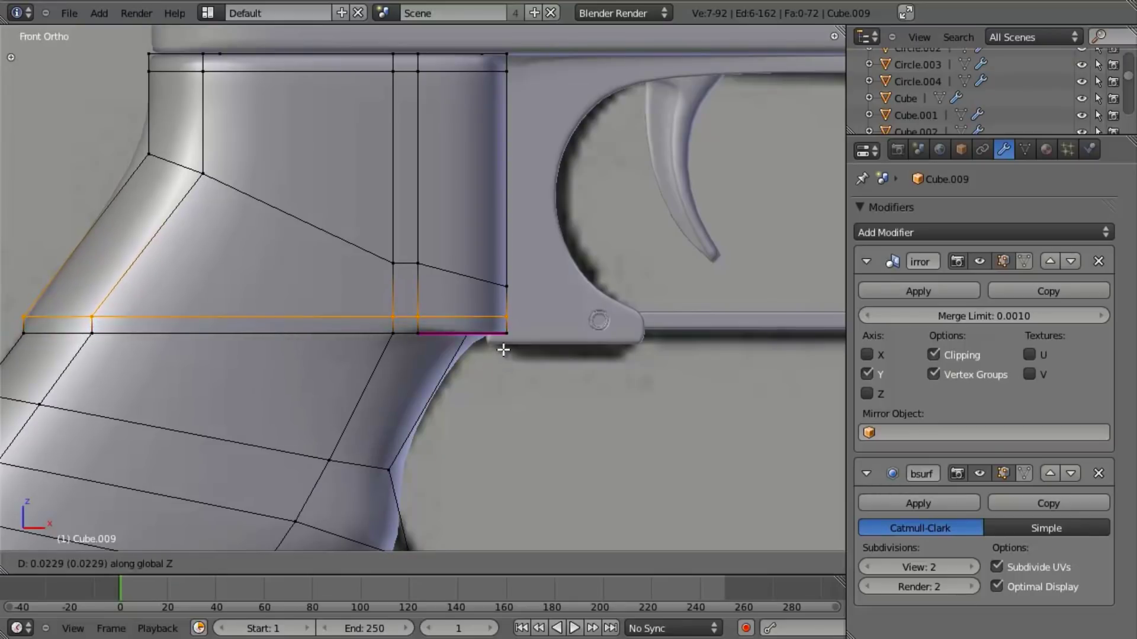
{"action": "left_click", "coordinate": [501, 346]}
{"action": "key", "text": "z"}
{"action": "key", "text": "z"}
Step: Reduce the selection to the new loop's rear vertices and move them up and forward by about 0.08 on X and Z
{"action": "scroll", "coordinate": [508, 329], "scroll_direction": "up", "scroll_amount": 3, "text": "ctrl"}
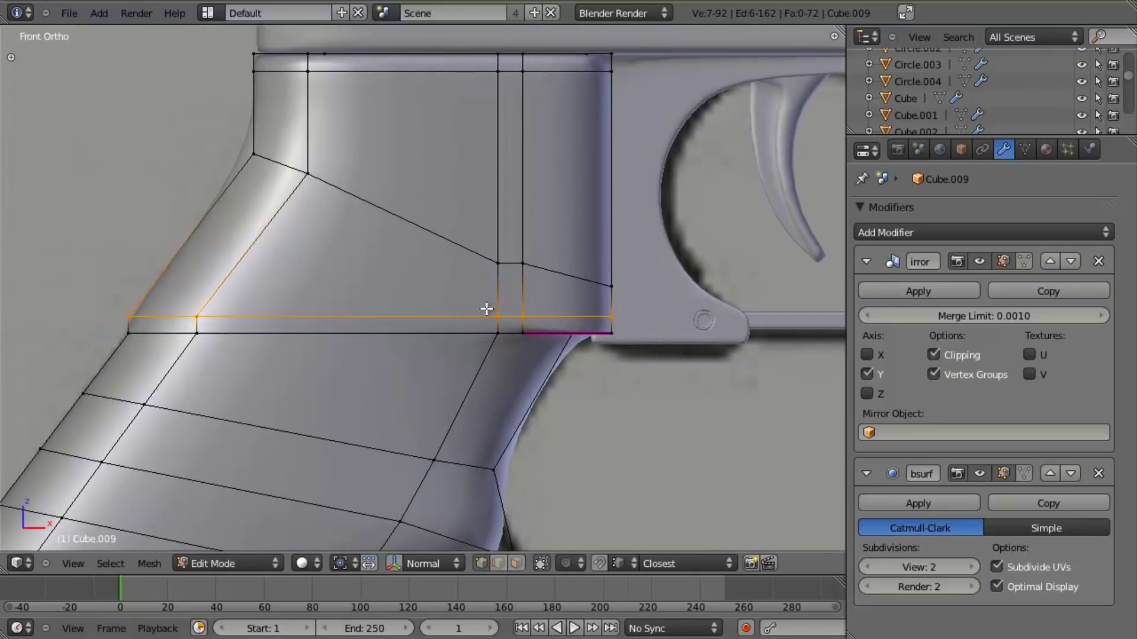
{"action": "key", "text": "z"}
{"action": "key", "text": "b"}
{"action": "middle_click_drag", "start_coordinate": [693, 435], "coordinate": [428, 298]}
{"action": "key", "text": "z"}
{"action": "key", "text": "g"}
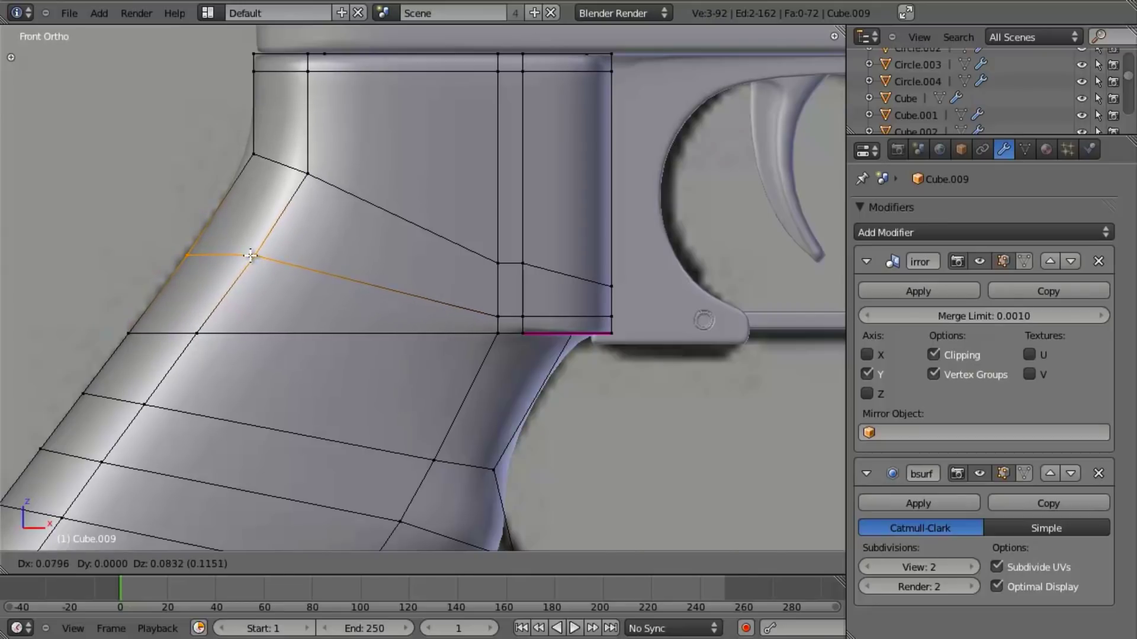
{"action": "left_click", "coordinate": [251, 255]}
{"action": "key", "text": "z"}
{"action": "key", "text": "z"}
{"action": "key", "text": "Tab"}
{"action": "scroll", "coordinate": [617, 290], "scroll_direction": "down", "scroll_amount": 2}
{"action": "middle_click_drag", "start_coordinate": [617, 285], "coordinate": [345, 193]}
Step: Select the front corner edge loop, limit it to the extruded section above the creased bottom edge, and sharpen it with an edge crease
{"action": "key", "text": "Tab"}
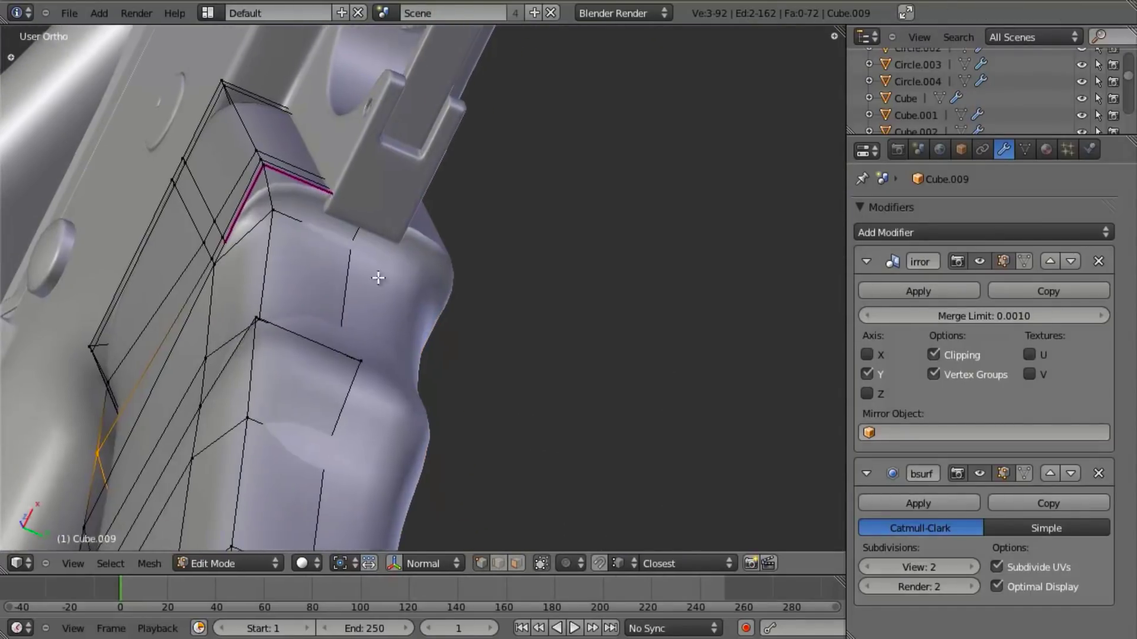
{"action": "scroll", "coordinate": [398, 304], "scroll_direction": "up", "scroll_amount": 3}
{"action": "right_click", "coordinate": [207, 139], "text": "alt"}
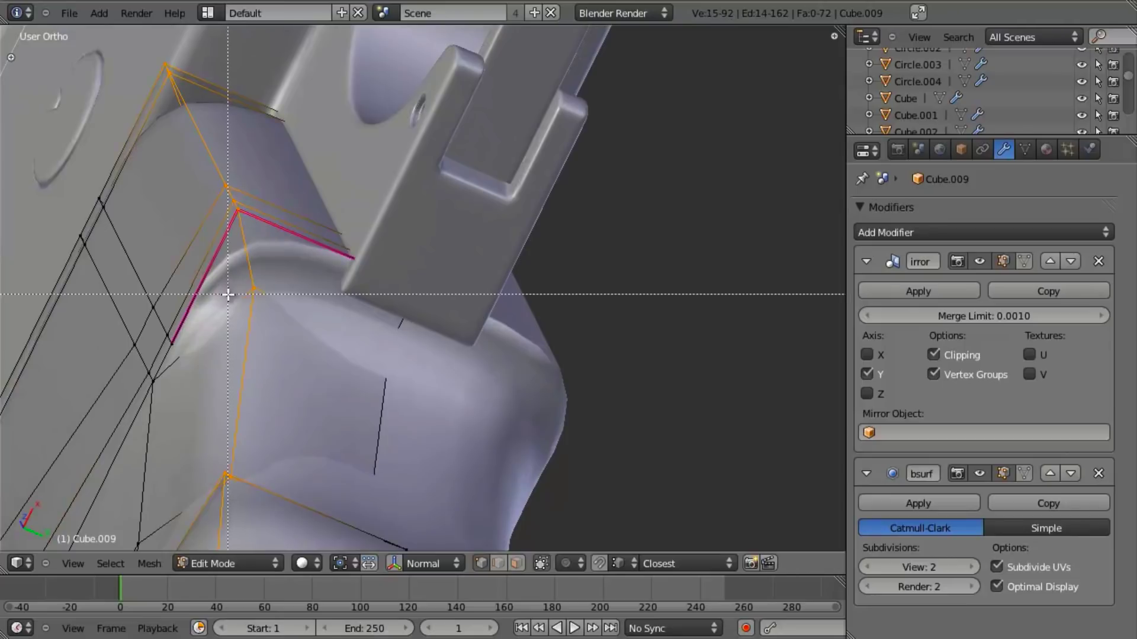
{"action": "middle_click_drag", "start_coordinate": [205, 257], "coordinate": [292, 402]}
{"action": "middle_click_drag", "start_coordinate": [330, 461], "coordinate": [283, 314]}
{"action": "middle_click_drag", "start_coordinate": [393, 479], "coordinate": [448, 566]}
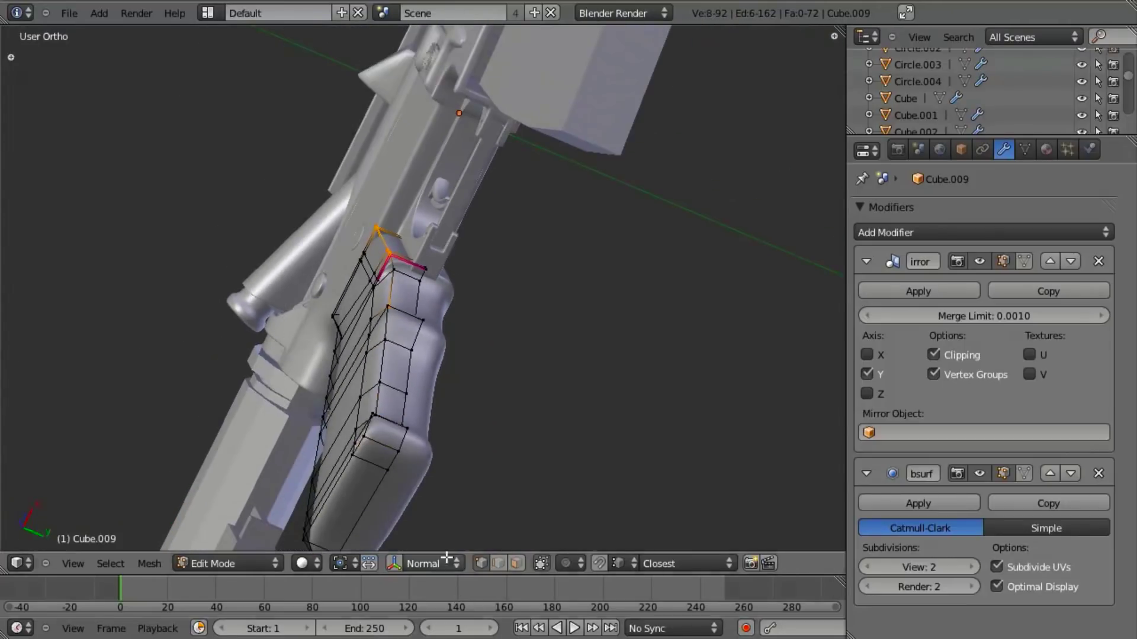
{"action": "key", "text": "z"}
{"action": "key", "text": "b"}
{"action": "left_click_drag", "start_coordinate": [373, 310], "coordinate": [447, 385]}
{"action": "key", "text": "z"}
{"action": "scroll", "coordinate": [429, 305], "scroll_direction": "up", "scroll_amount": 5}
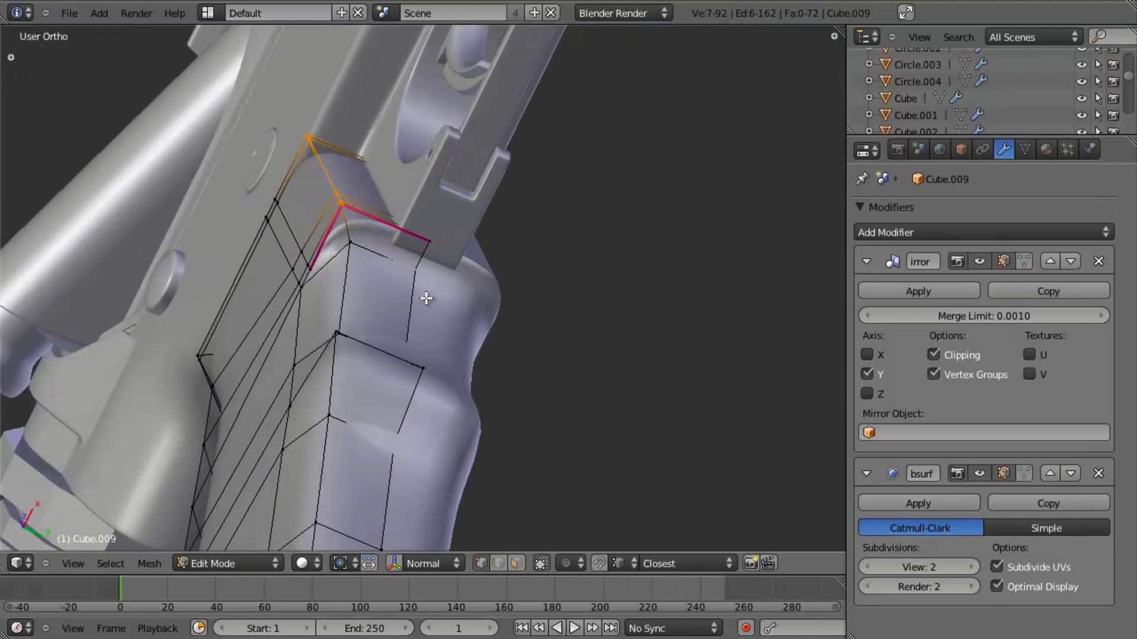
{"action": "key", "text": "shift+e"}
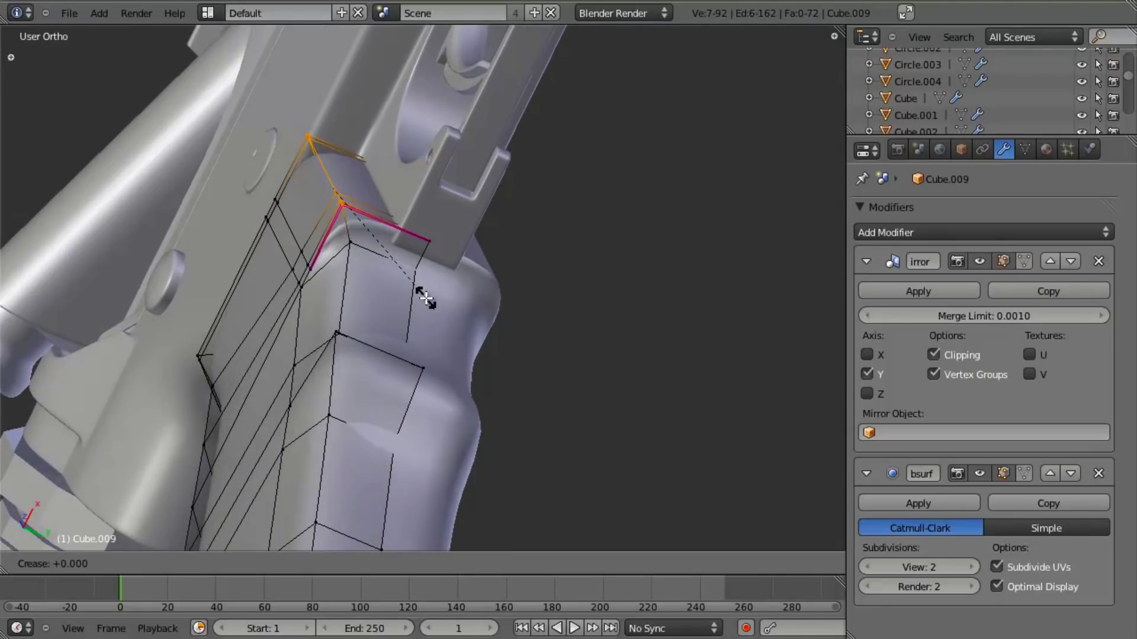
{"action": "key", "text": "Return"}
{"action": "key", "text": "Tab"}
{"action": "key", "text": "Tab"}
Step: Add a lengthwise edge loop down the grip's front face between the creased corner and the mirror centerline
{"action": "key", "text": "a"}
{"action": "key", "text": "ctrl+r"}
{"action": "left_click", "coordinate": [388, 210]}
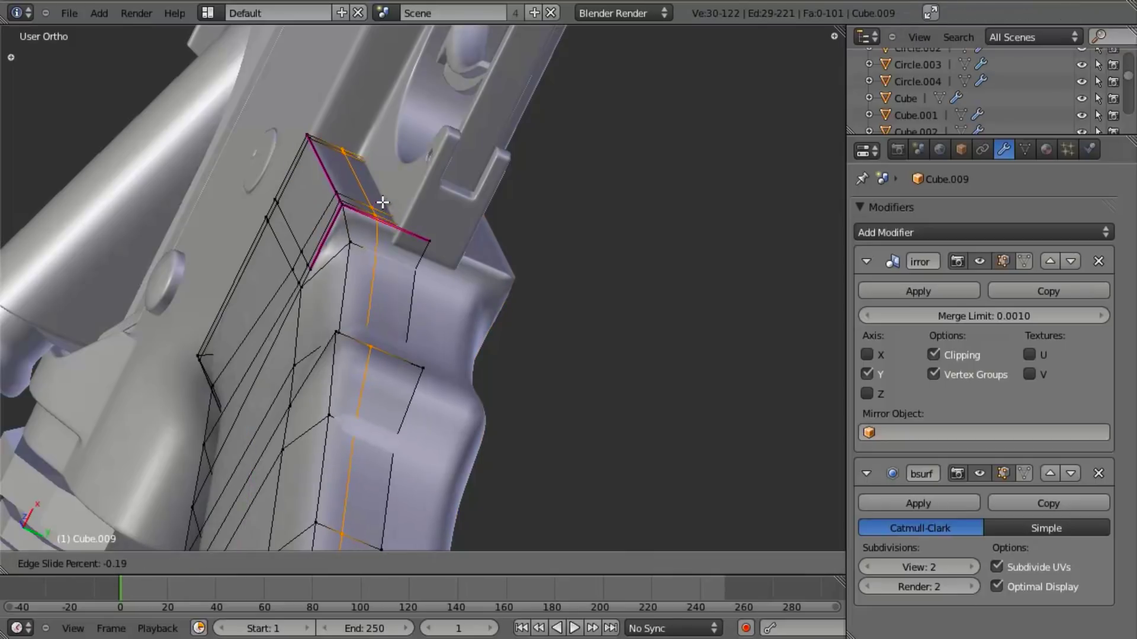
{"action": "left_click", "coordinate": [387, 203]}
Step: Reduce the selected lengthwise loop to its upper section behind the trigger guard, dropping the rest of the grip's vertices
{"action": "middle_click_drag", "start_coordinate": [387, 204], "coordinate": [385, 261]}
{"action": "key", "text": "z"}
{"action": "scroll", "coordinate": [307, 261], "scroll_direction": "down", "scroll_amount": 6}
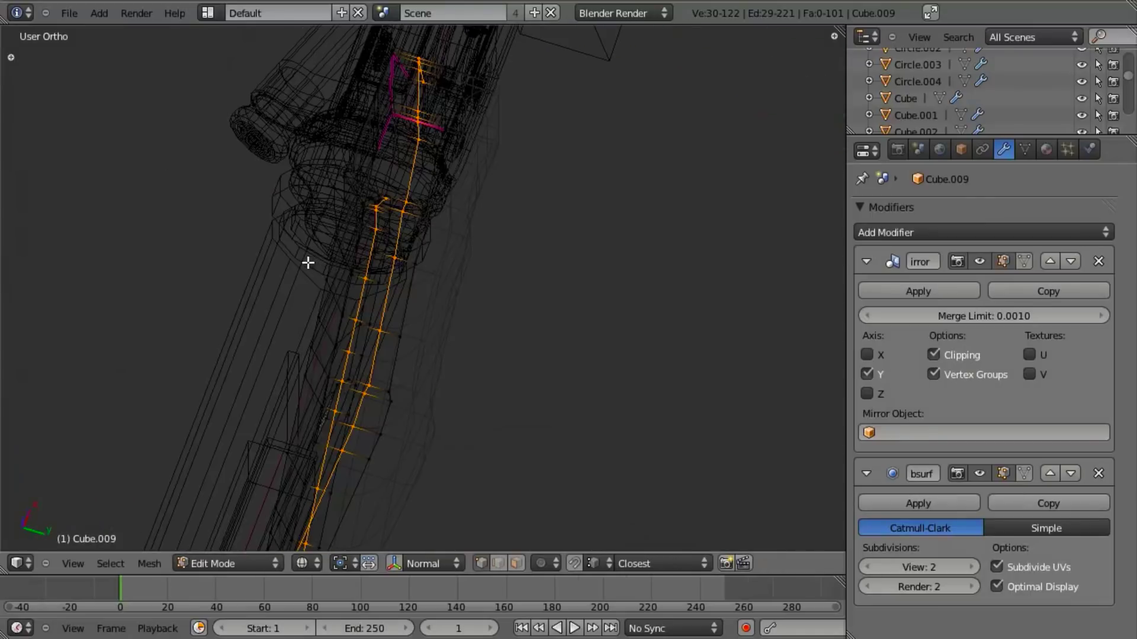
{"action": "key", "text": "b"}
{"action": "middle_click_drag", "start_coordinate": [274, 264], "coordinate": [592, 551]}
{"action": "key", "text": "z"}
{"action": "middle_click_drag", "start_coordinate": [517, 256], "coordinate": [645, 243]}
{"action": "scroll", "coordinate": [533, 207], "scroll_direction": "up", "scroll_amount": 3}
{"action": "key", "text": "b"}
{"action": "middle_click_drag", "start_coordinate": [359, 31], "coordinate": [217, 295]}
{"action": "mouse_move", "coordinate": [420, 337]}
{"action": "middle_mouse_down"}
{"action": "mouse_move", "coordinate": [476, 342]}
{"action": "mouse_move", "coordinate": [394, 284]}
{"action": "middle_mouse_up"}
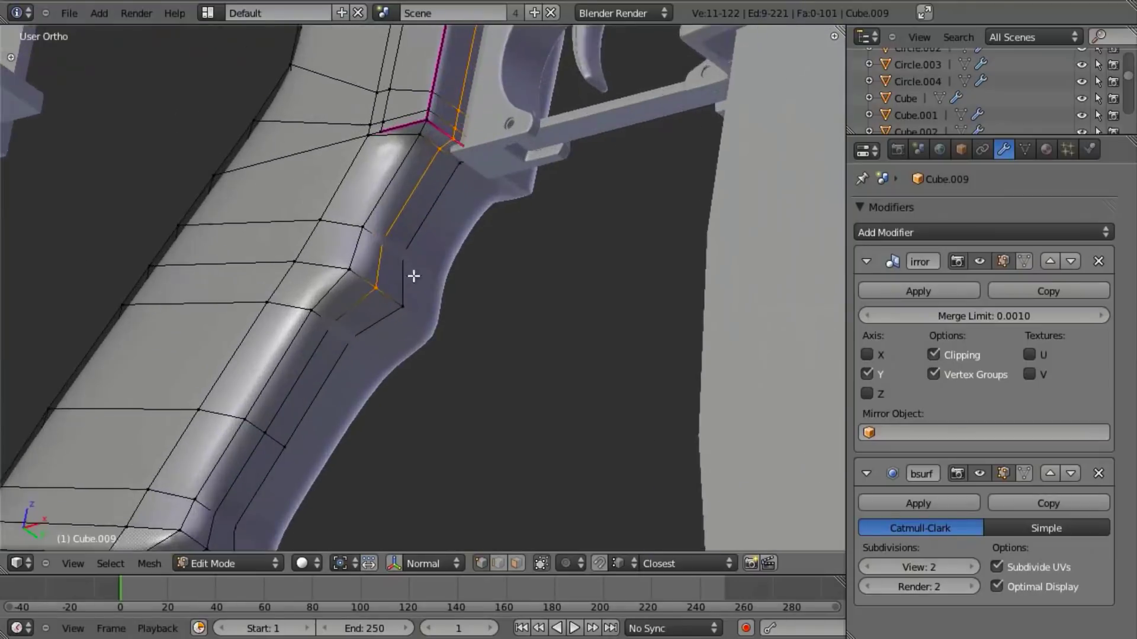
{"action": "scroll", "coordinate": [394, 284], "scroll_direction": "up", "scroll_amount": 2}
{"action": "key", "text": "b"}
{"action": "middle_click_drag", "start_coordinate": [386, 156], "coordinate": [465, 265]}
{"action": "scroll", "coordinate": [485, 308], "scroll_direction": "up", "scroll_amount": 4}
{"action": "key", "text": "z"}
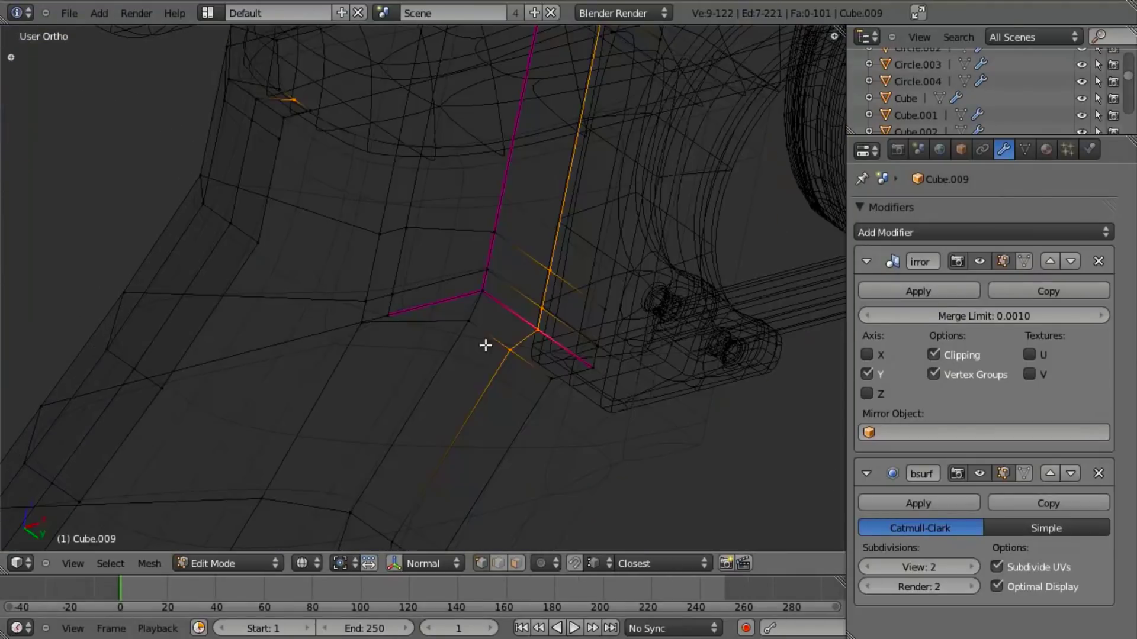
{"action": "middle_click_drag", "start_coordinate": [515, 416], "coordinate": [515, 418]}
{"action": "key", "text": "z"}
{"action": "scroll", "coordinate": [503, 333], "scroll_direction": "down", "scroll_amount": 5}
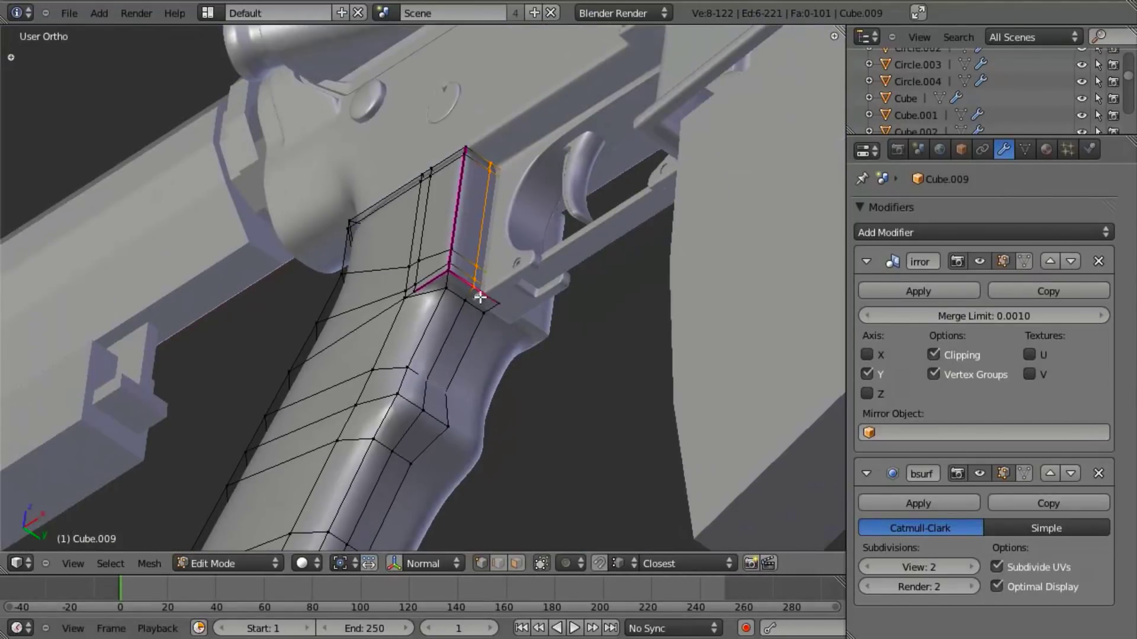
Step: Deselect the stray rear vertex and slide the upper front edges by about -0.47 toward the creased corner
{"action": "key", "text": "z"}
{"action": "key", "text": "ctrl+e"}
{"action": "key", "text": "b"}
{"action": "left_click_drag", "start_coordinate": [318, 198], "coordinate": [372, 269]}
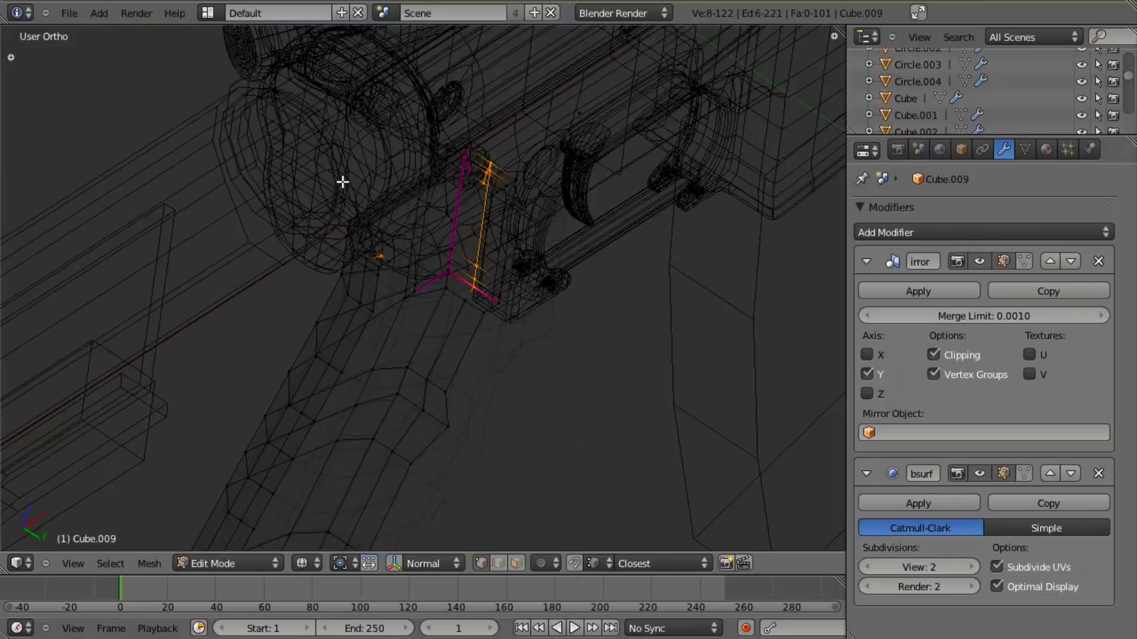
{"action": "middle_click_drag", "start_coordinate": [372, 269], "coordinate": [373, 269]}
{"action": "key", "text": "z"}
{"action": "key", "text": "ctrl+e"}
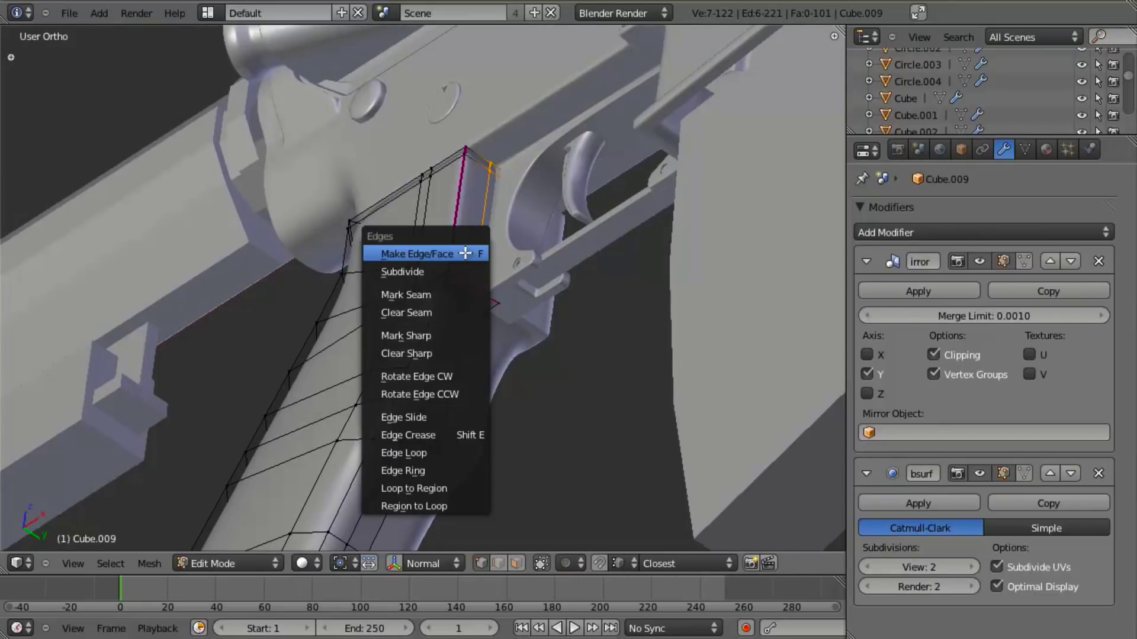
{"action": "left_click", "coordinate": [466, 417]}
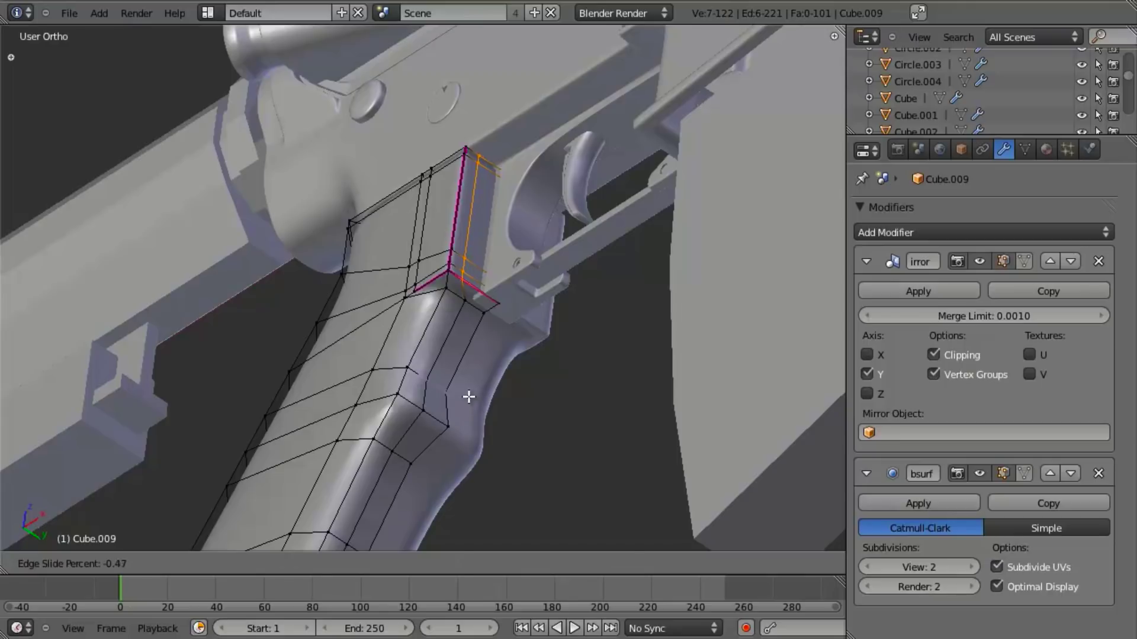
{"action": "left_click", "coordinate": [468, 397]}
Step: Examine the smoothed grip where it meets the trigger guard in Object Mode, at an angle and from the front
{"action": "key", "text": "Tab"}
{"action": "middle_click_drag", "start_coordinate": [460, 333], "coordinate": [377, 285]}
{"action": "scroll", "coordinate": [436, 443], "scroll_direction": "down", "scroll_amount": 3}
{"action": "key", "text": "a"}
{"action": "scroll", "coordinate": [555, 361], "scroll_direction": "up", "scroll_amount": 5}
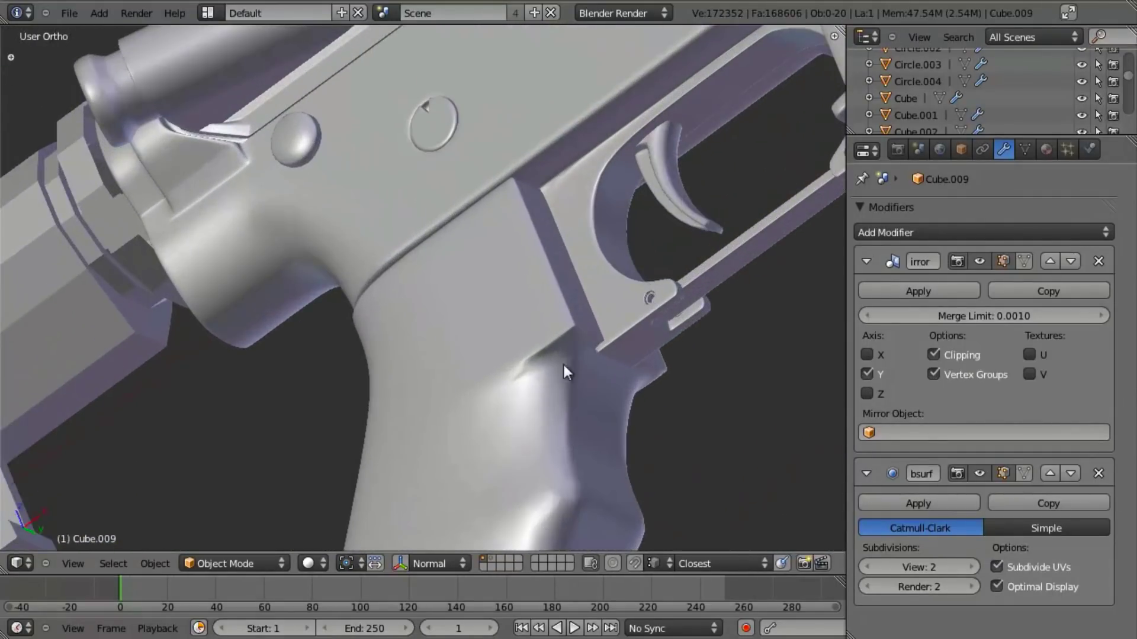
{"action": "key", "text": "KP_3"}
{"action": "scroll", "coordinate": [496, 411], "scroll_direction": "down", "scroll_amount": 4}
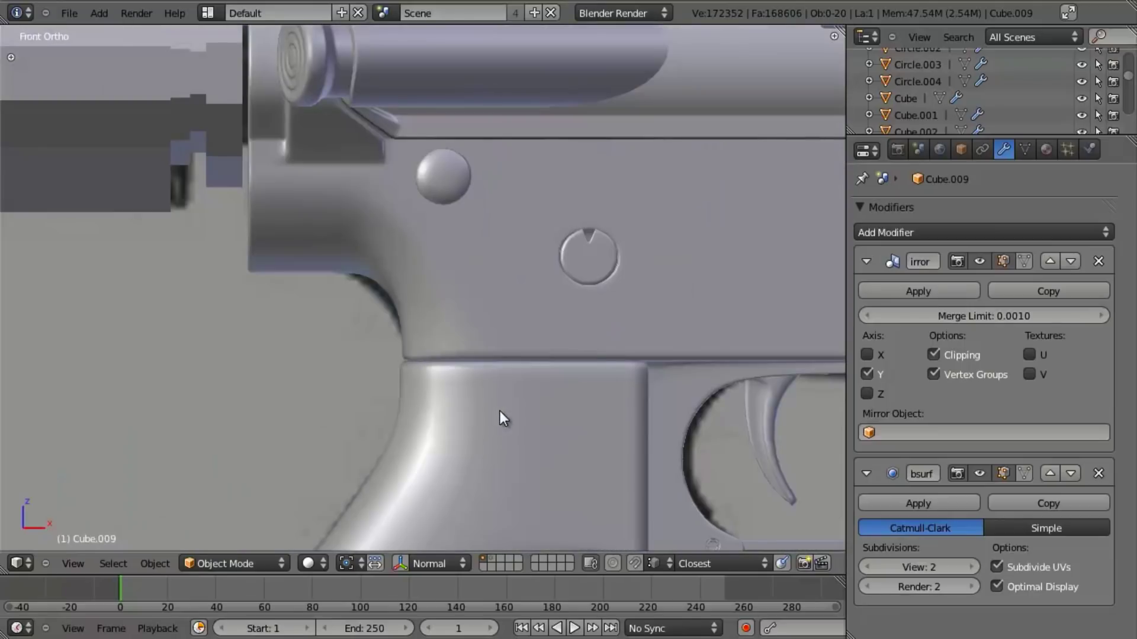
Step: Select the row of edges just below the creased bottom edge at the grip's front and crease them by 1
{"action": "key", "text": "Tab"}
{"action": "scroll", "coordinate": [622, 428], "scroll_direction": "up", "scroll_amount": 3}
{"action": "middle_click_drag", "start_coordinate": [556, 284], "coordinate": [461, 275]}
{"action": "key", "text": "a"}
{"action": "key", "text": "z"}
{"action": "mouse_move", "coordinate": [442, 229]}
{"action": "middle_mouse_down"}
{"action": "mouse_move", "coordinate": [499, 343]}
{"action": "mouse_move", "coordinate": [536, 322]}
{"action": "mouse_move", "coordinate": [331, 346]}
{"action": "middle_mouse_up"}
{"action": "key", "text": "z"}
{"action": "key", "text": "z"}
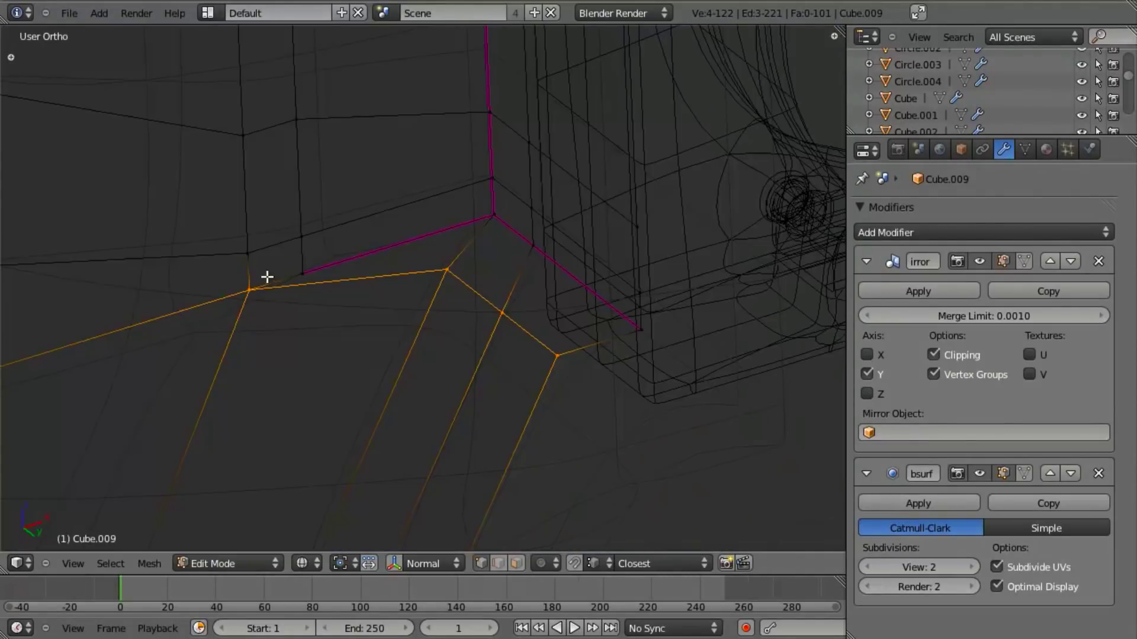
{"action": "key", "text": "z"}
{"action": "scroll", "coordinate": [416, 302], "scroll_direction": "down", "scroll_amount": 3}
{"action": "scroll", "coordinate": [455, 331], "scroll_direction": "up", "scroll_amount": 3}
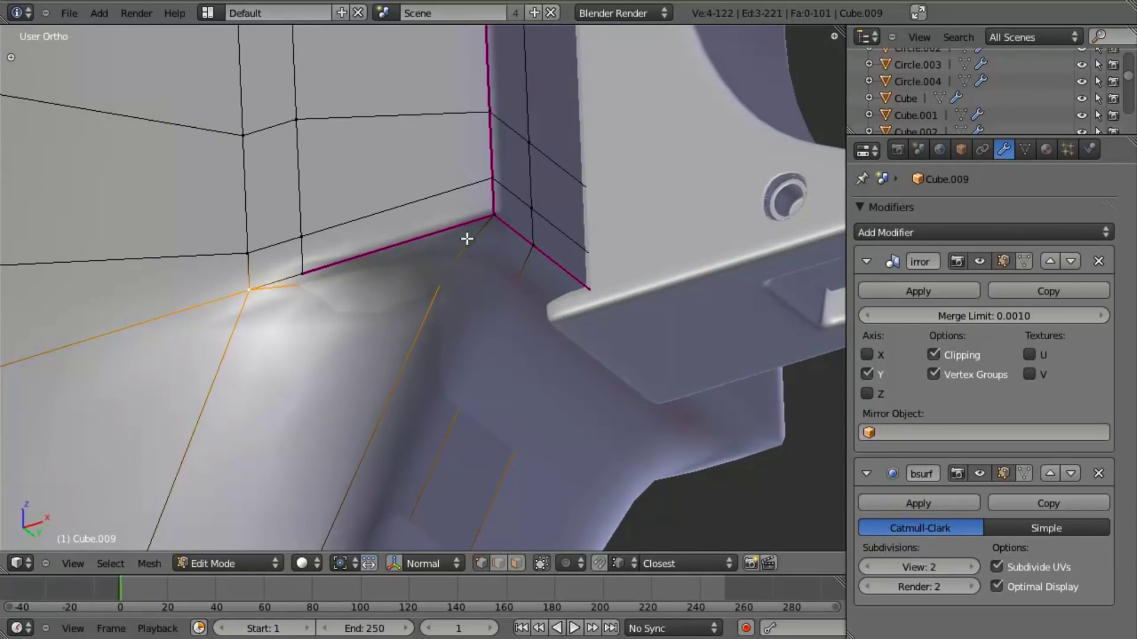
{"action": "key", "text": "shift+e"}
{"action": "key", "text": "1"}
{"action": "key", "text": "Return"}
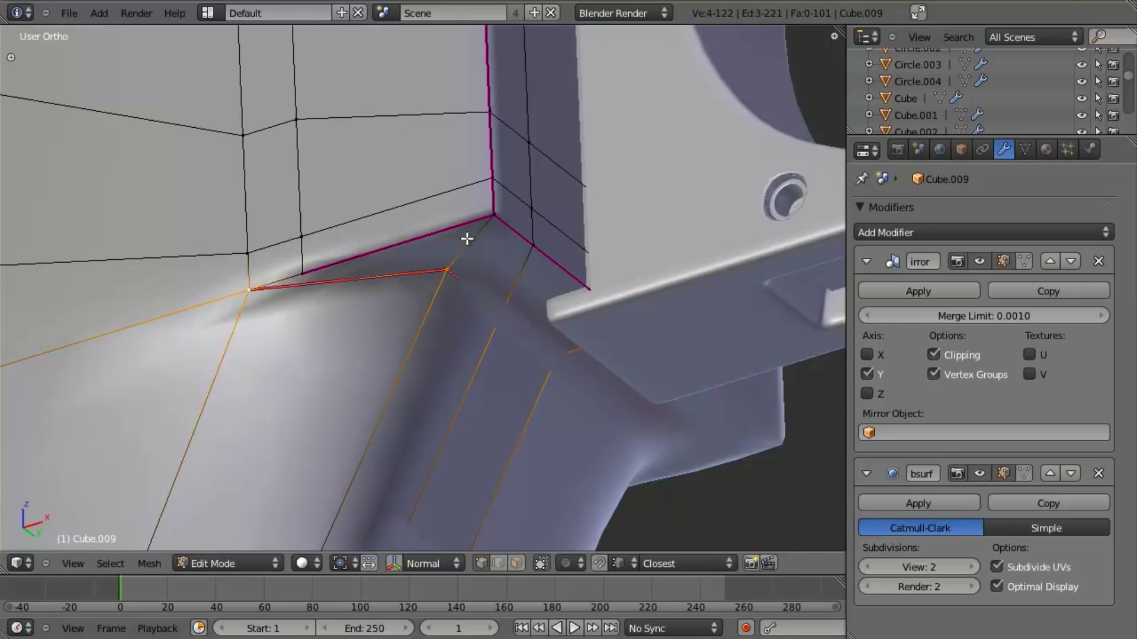
Step: Crease the short edge linking the rear ends of the two creased rows below the trigger guard by 0.5
{"action": "key", "text": "Tab"}
{"action": "scroll", "coordinate": [466, 239], "scroll_direction": "down", "scroll_amount": 3}
{"action": "middle_click_drag", "start_coordinate": [466, 239], "coordinate": [502, 337]}
{"action": "key", "text": "Tab"}
{"action": "scroll", "coordinate": [503, 382], "scroll_direction": "up", "scroll_amount": 2}
{"action": "scroll", "coordinate": [503, 382], "scroll_direction": "up", "scroll_amount": 3}
{"action": "right_click", "coordinate": [296, 292]}
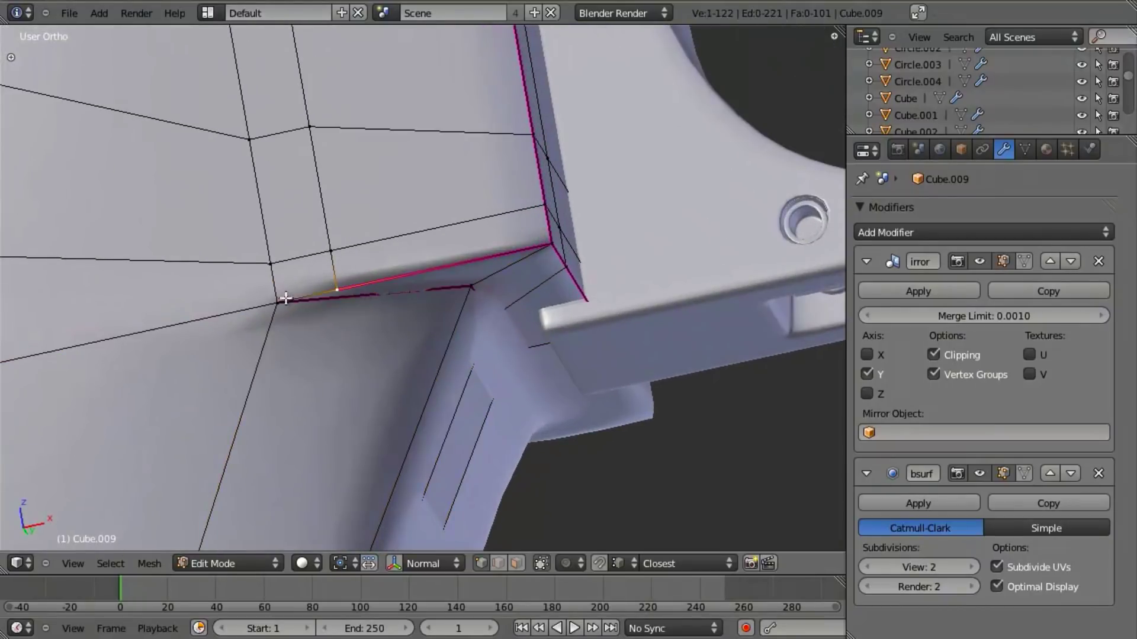
{"action": "key", "text": "shift+e"}
{"action": "type", "text": ".5"}
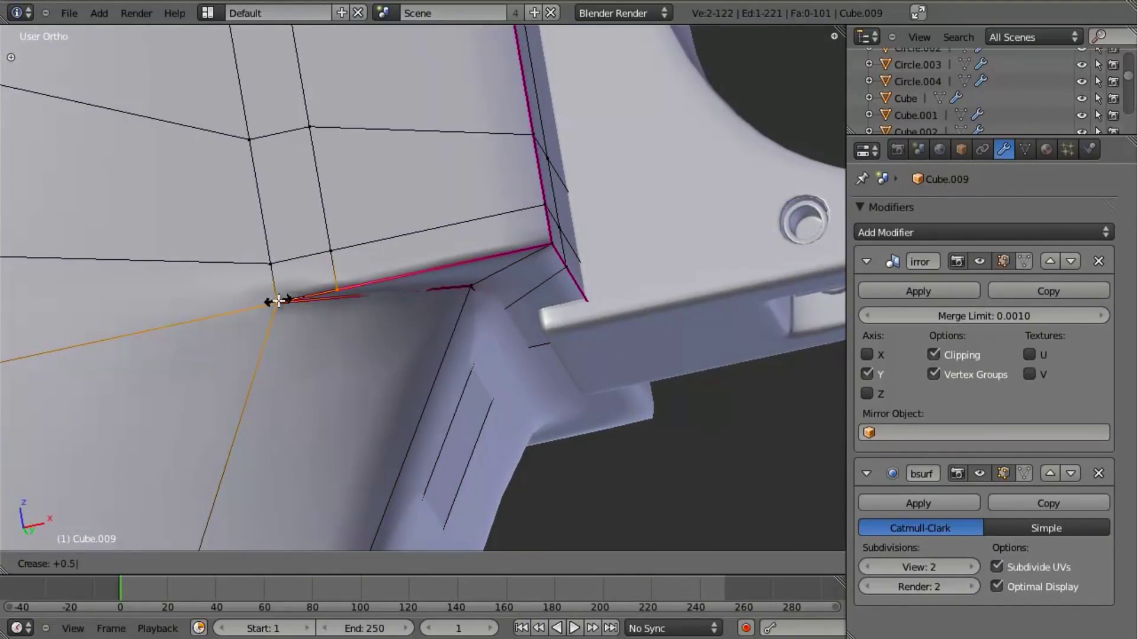
{"action": "key", "text": "Return"}
Step: Examine the smoothed transition between the grip and trigger guard in Object Mode from below and from the side
{"action": "key", "text": "Tab"}
{"action": "scroll", "coordinate": [400, 370], "scroll_direction": "down", "scroll_amount": 3}
{"action": "scroll", "coordinate": [400, 371], "scroll_direction": "down", "scroll_amount": 1}
{"action": "key", "text": "Tab"}
{"action": "middle_click_drag", "start_coordinate": [400, 371], "coordinate": [444, 229]}
{"action": "scroll", "coordinate": [445, 232], "scroll_direction": "up", "scroll_amount": 4}
{"action": "key", "text": "Tab"}
{"action": "scroll", "coordinate": [428, 283], "scroll_direction": "down", "scroll_amount": 4}
{"action": "middle_click_drag", "start_coordinate": [427, 283], "coordinate": [499, 500]}
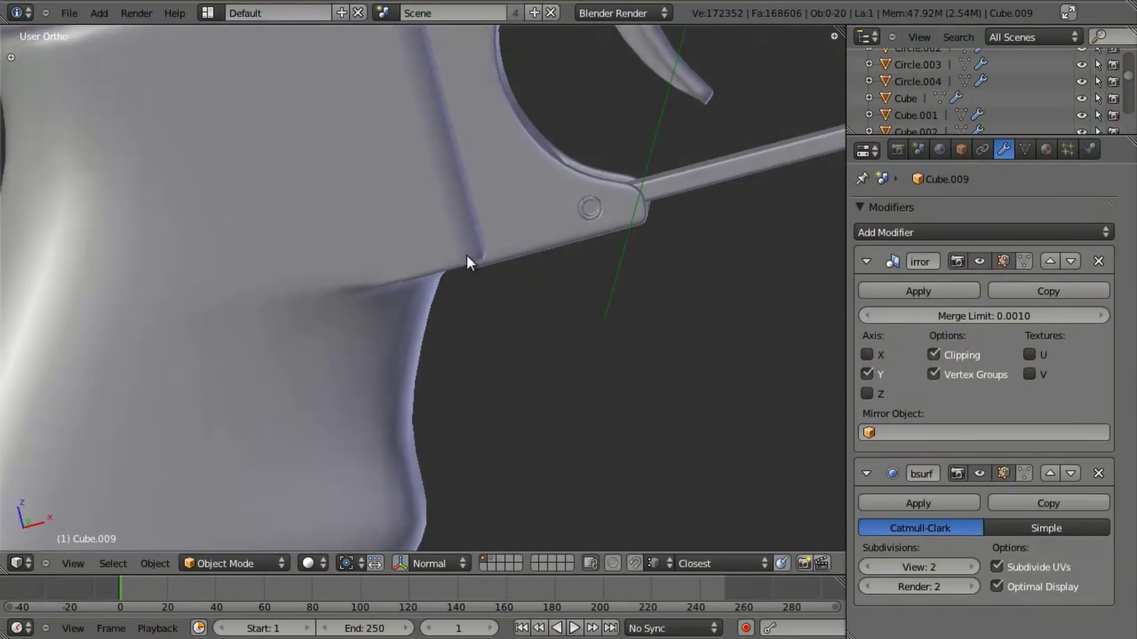
{"action": "key", "text": "KP_1"}
{"action": "scroll", "coordinate": [454, 287], "scroll_direction": "down", "scroll_amount": 3}
{"action": "scroll", "coordinate": [515, 350], "scroll_direction": "down", "scroll_amount": 3}
{"action": "scroll", "coordinate": [475, 271], "scroll_direction": "up", "scroll_amount": 3}
Step: Select the lengthwise edge loop running down the grip's front corner in Edit Mode
{"action": "key", "text": "Tab"}
{"action": "scroll", "coordinate": [475, 269], "scroll_direction": "up", "scroll_amount": 2}
{"action": "scroll", "coordinate": [474, 253], "scroll_direction": "down", "scroll_amount": 2}
{"action": "scroll", "coordinate": [473, 253], "scroll_direction": "down", "scroll_amount": 3}
{"action": "scroll", "coordinate": [500, 348], "scroll_direction": "up", "scroll_amount": 1}
{"action": "middle_click_drag", "start_coordinate": [500, 348], "coordinate": [474, 203]}
{"action": "scroll", "coordinate": [474, 203], "scroll_direction": "up", "scroll_amount": 3}
{"action": "scroll", "coordinate": [475, 202], "scroll_direction": "up", "scroll_amount": 3}
{"action": "middle_click_drag", "start_coordinate": [564, 246], "coordinate": [544, 201], "text": "shift"}
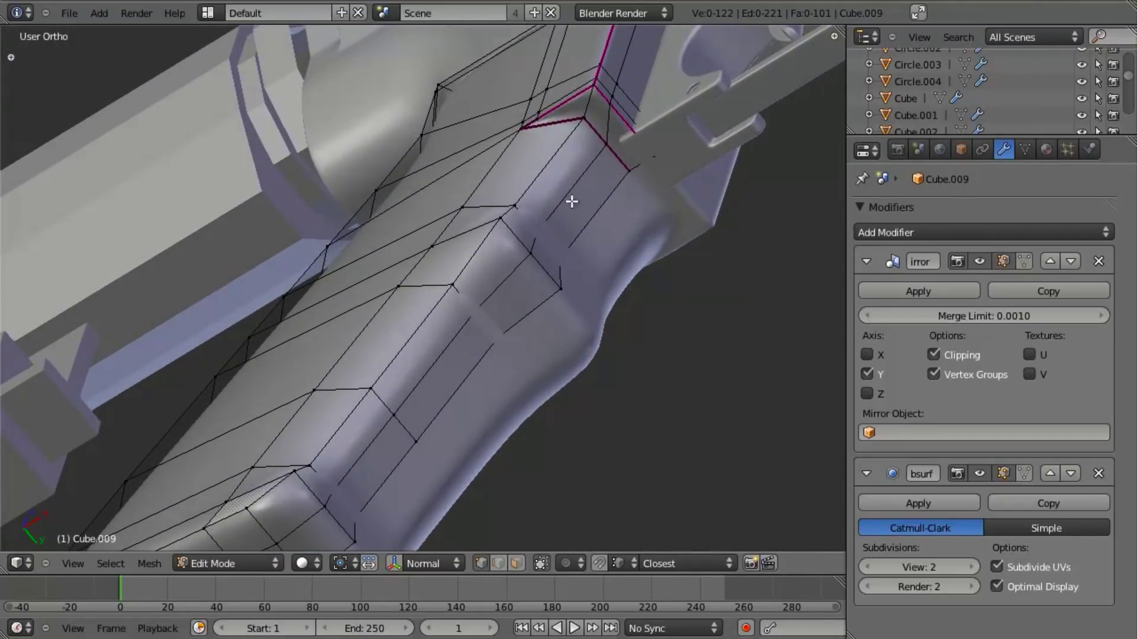
{"action": "left_click", "coordinate": [503, 214], "text": "alt"}
{"action": "scroll", "coordinate": [482, 243], "scroll_direction": "down", "scroll_amount": 3}
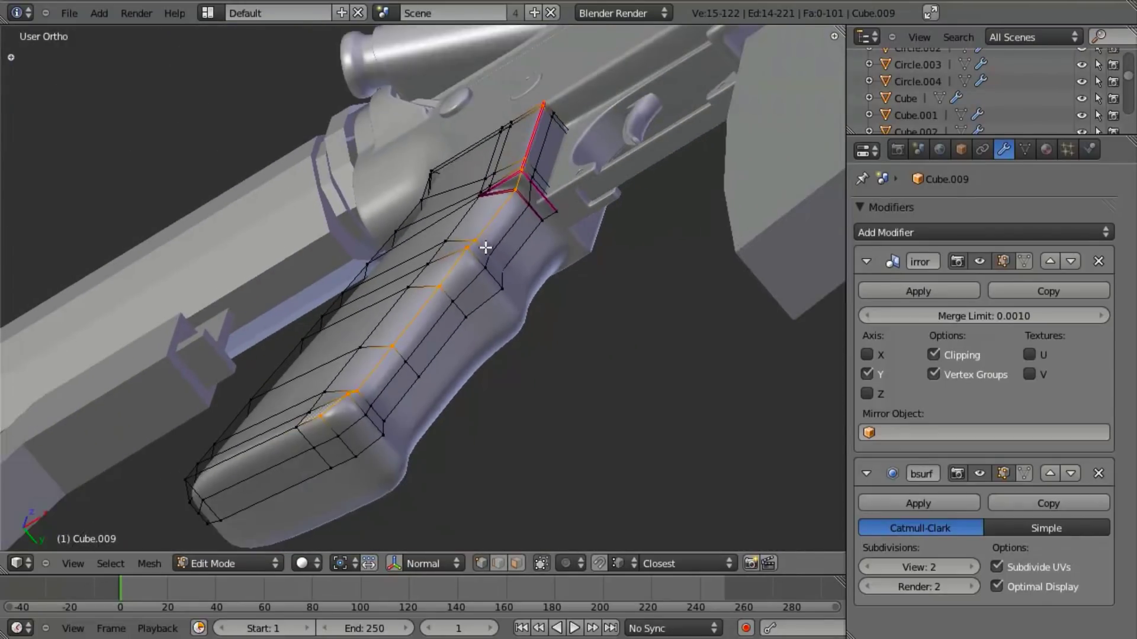
{"action": "scroll", "coordinate": [482, 247], "scroll_direction": "up", "scroll_amount": 3}
{"action": "middle_click_drag", "start_coordinate": [503, 257], "coordinate": [528, 301]}
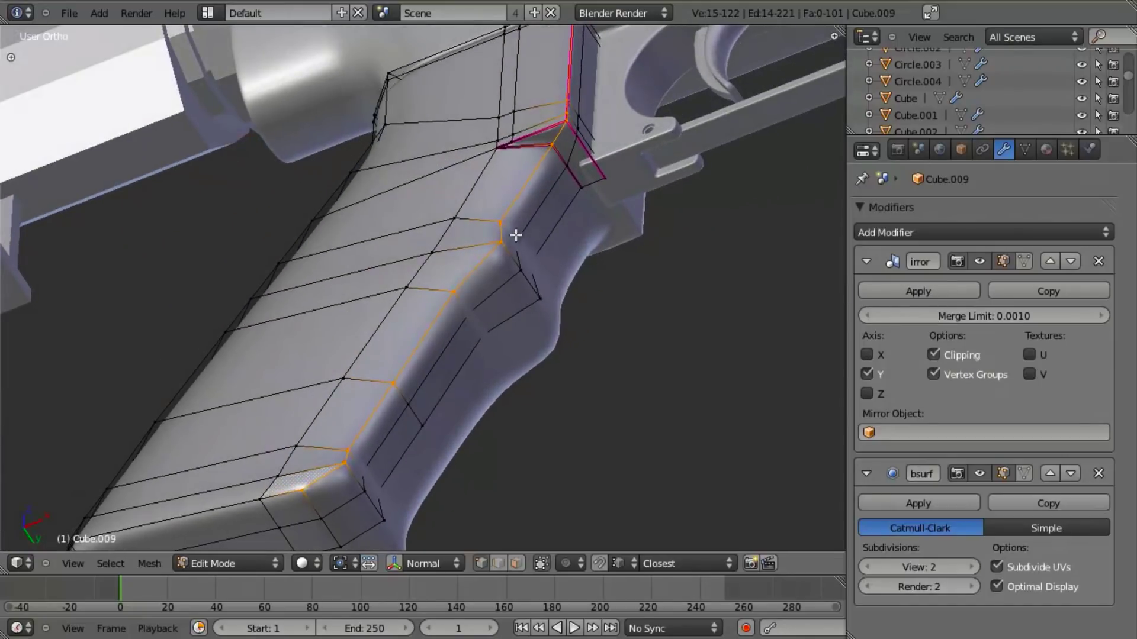
Step: Drop the loop's vertices above the creased corner from the selection and slide the remaining edges by about 0.41 toward the grip's side
{"action": "key", "text": "z"}
{"action": "scroll", "coordinate": [512, 138], "scroll_direction": "down", "scroll_amount": 2}
{"action": "key", "text": "b"}
{"action": "middle_click_drag", "start_coordinate": [475, 200], "coordinate": [563, 107]}
{"action": "scroll", "coordinate": [552, 317], "scroll_direction": "up", "scroll_amount": 3}
{"action": "key", "text": "z"}
{"action": "key", "text": "ctrl+e"}
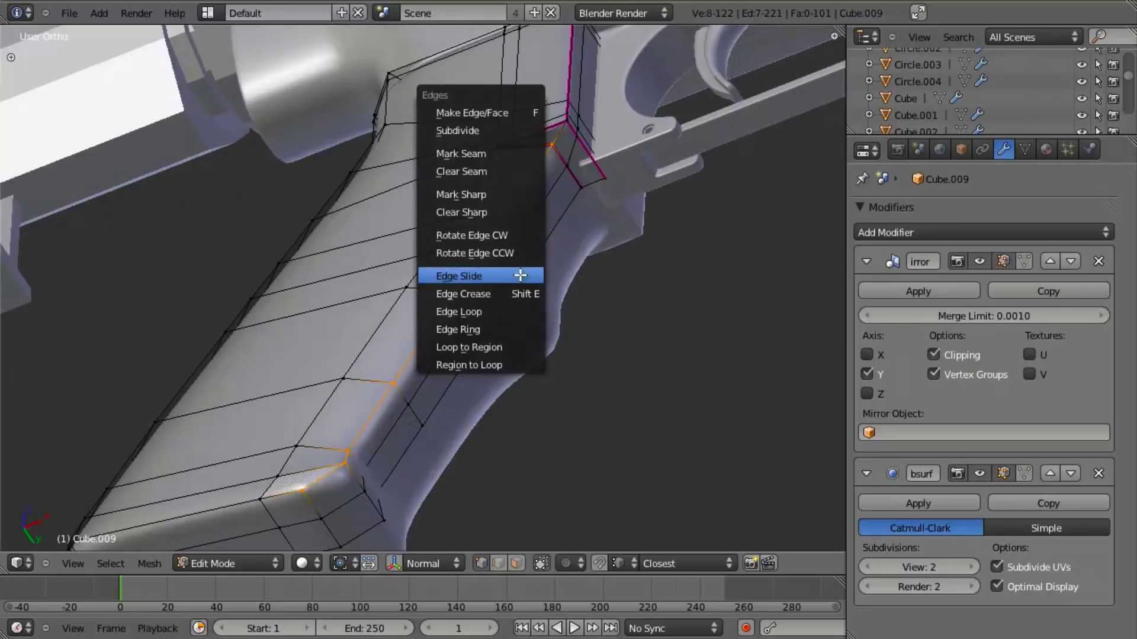
{"action": "left_click", "coordinate": [520, 274]}
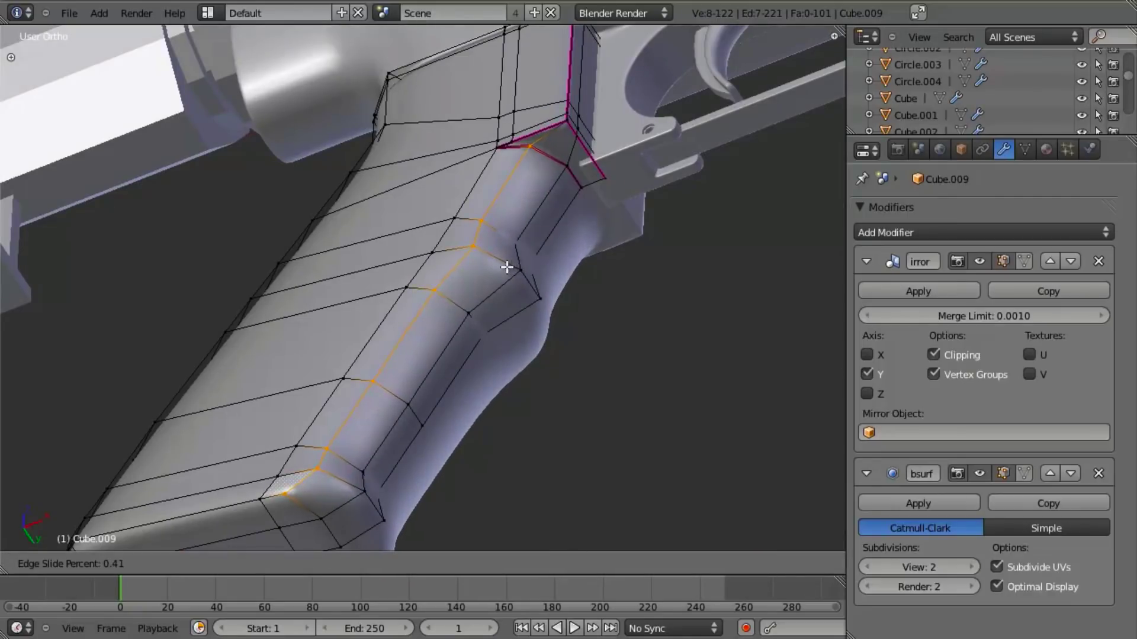
{"action": "left_click", "coordinate": [509, 265]}
Step: Compare the grip's smoothed front contour and lengthwise loops with the reference photo in front view
{"action": "key", "text": "Tab"}
{"action": "mouse_move", "coordinate": [540, 297]}
{"action": "middle_mouse_down"}
{"action": "mouse_move", "coordinate": [495, 249]}
{"action": "mouse_move", "coordinate": [498, 211]}
{"action": "mouse_move", "coordinate": [521, 222]}
{"action": "mouse_move", "coordinate": [540, 261]}
{"action": "middle_mouse_up"}
{"action": "key", "text": "KP_1"}
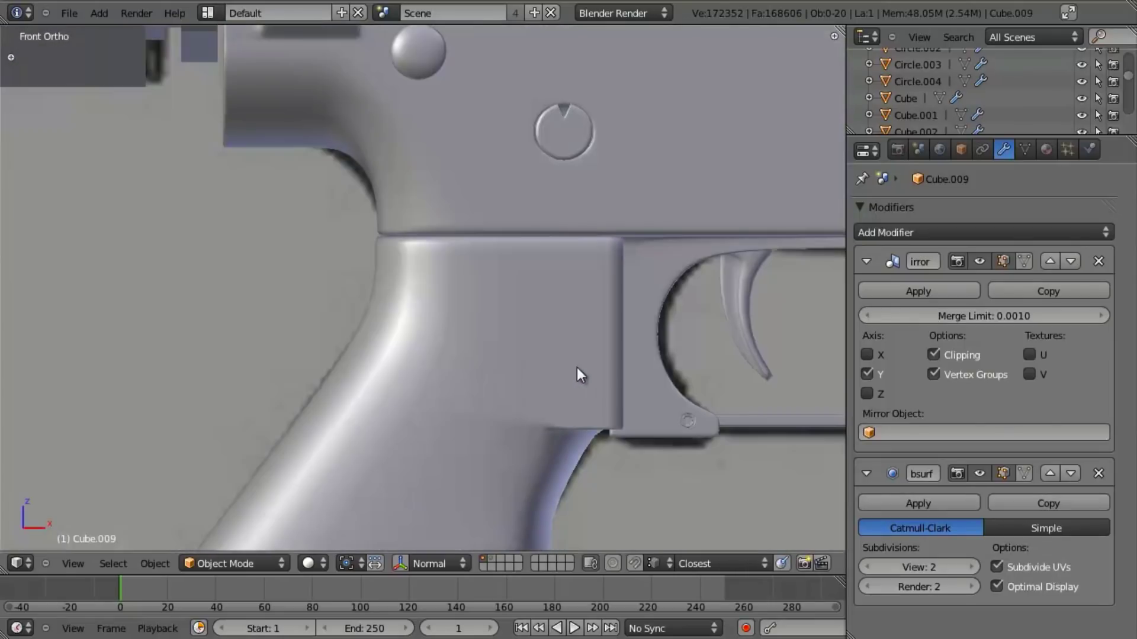
{"action": "key", "text": "z"}
{"action": "middle_click_drag", "start_coordinate": [617, 498], "coordinate": [617, 284], "text": "shift"}
{"action": "key", "text": "Tab"}
{"action": "key", "text": "z"}
{"action": "middle_click_drag", "start_coordinate": [504, 389], "coordinate": [503, 289], "text": "shift"}
{"action": "key", "text": "z"}
{"action": "right_click", "coordinate": [473, 282], "text": "alt"}
{"action": "key", "text": "z"}
{"action": "scroll", "coordinate": [499, 257], "scroll_direction": "down", "scroll_amount": 2}
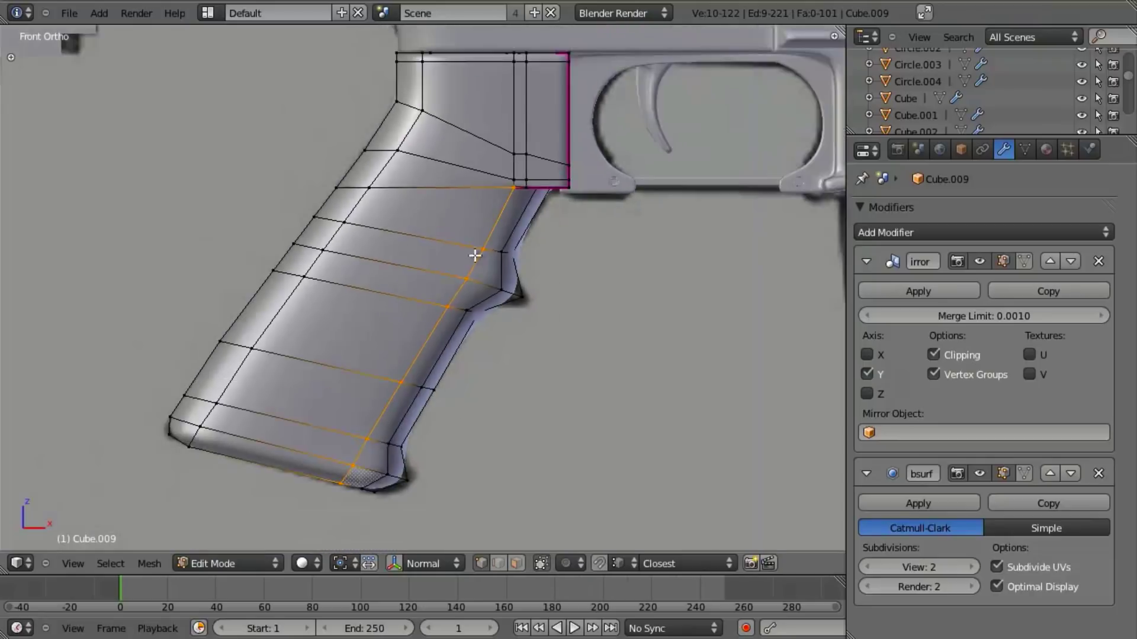
{"action": "key", "text": "z"}
{"action": "key", "text": "a"}
Step: Select the lengthwise edge loop on the grip's rounded back and slide it by about 0.46 toward the flat side
{"action": "key", "text": "z"}
{"action": "mouse_move", "coordinate": [357, 232]}
{"action": "middle_mouse_down"}
{"action": "mouse_move", "coordinate": [471, 336]}
{"action": "mouse_move", "coordinate": [400, 218]}
{"action": "middle_mouse_up"}
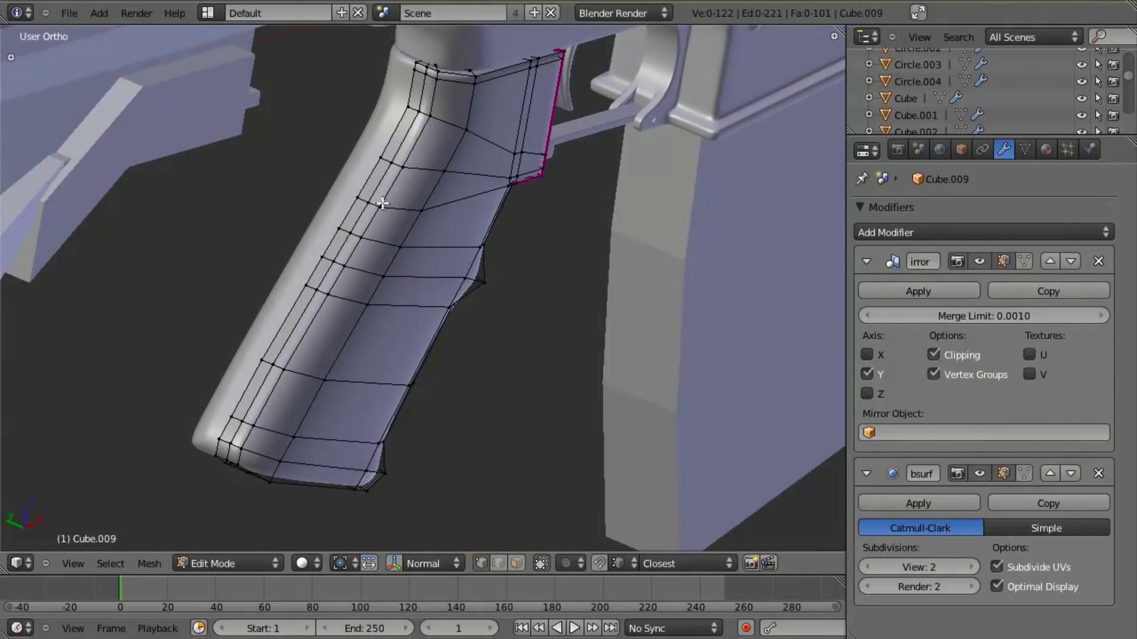
{"action": "right_click", "coordinate": [392, 183], "text": "alt"}
{"action": "key", "text": "z"}
{"action": "middle_click_drag", "start_coordinate": [525, 304], "coordinate": [489, 256]}
{"action": "key", "text": "z"}
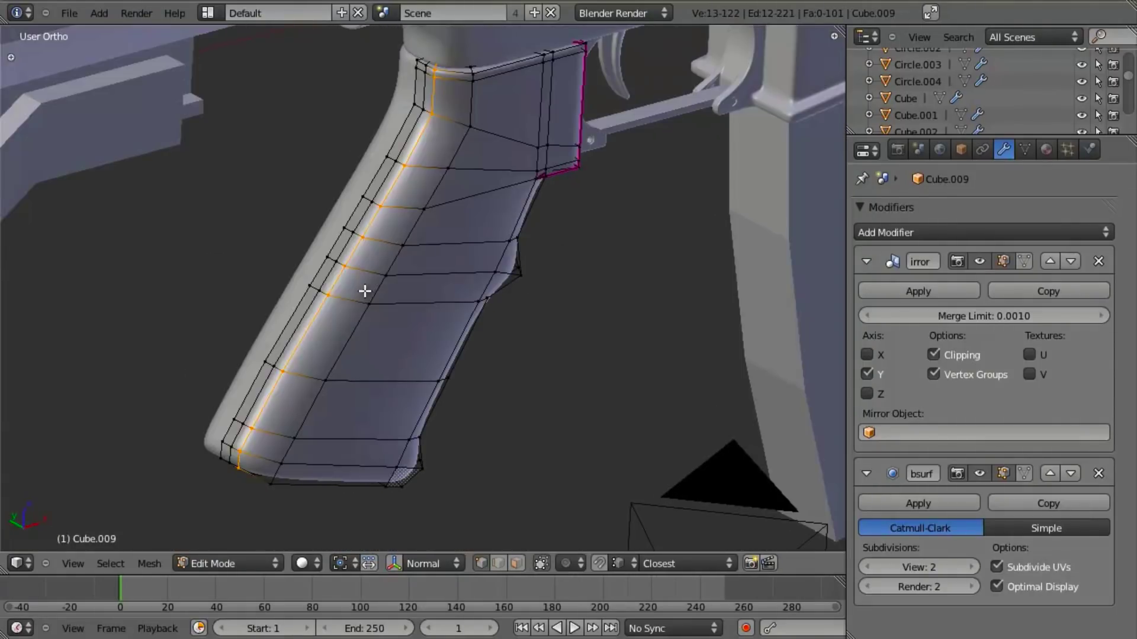
{"action": "key", "text": "ctrl+e"}
{"action": "left_click", "coordinate": [365, 291]}
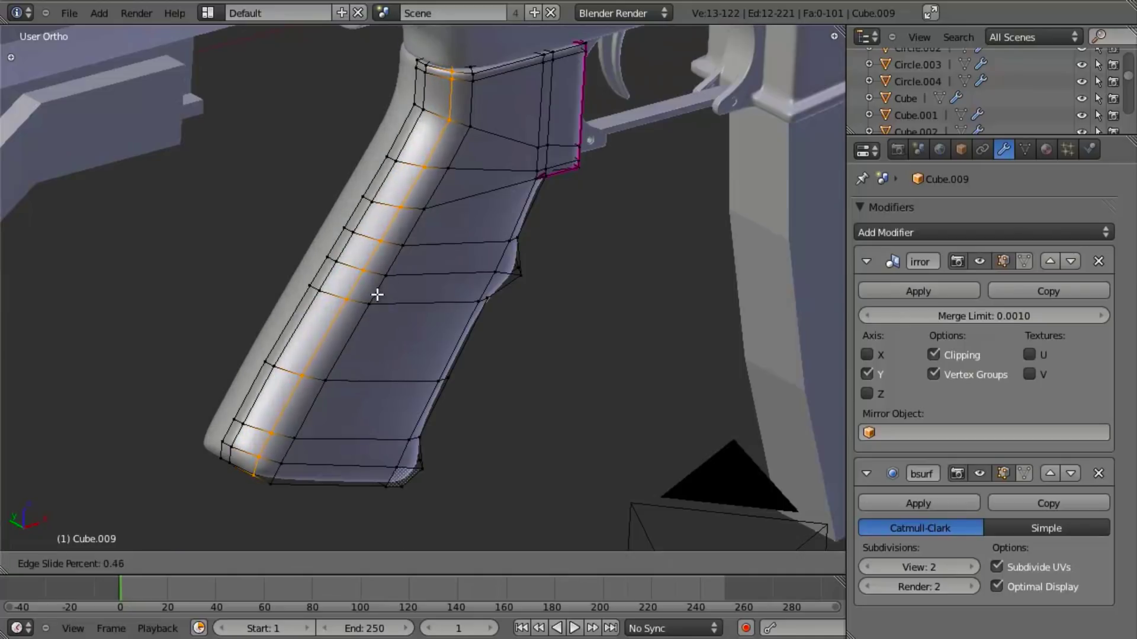
{"action": "left_click", "coordinate": [388, 333]}
Step: Return to Object Mode in front view and save over the existing m4_rifle_09.blend file
{"action": "middle_click_drag", "start_coordinate": [388, 333], "coordinate": [375, 242]}
{"action": "key", "text": "Tab"}
{"action": "key", "text": "KP_1"}
{"action": "key", "text": "ctrl+s"}
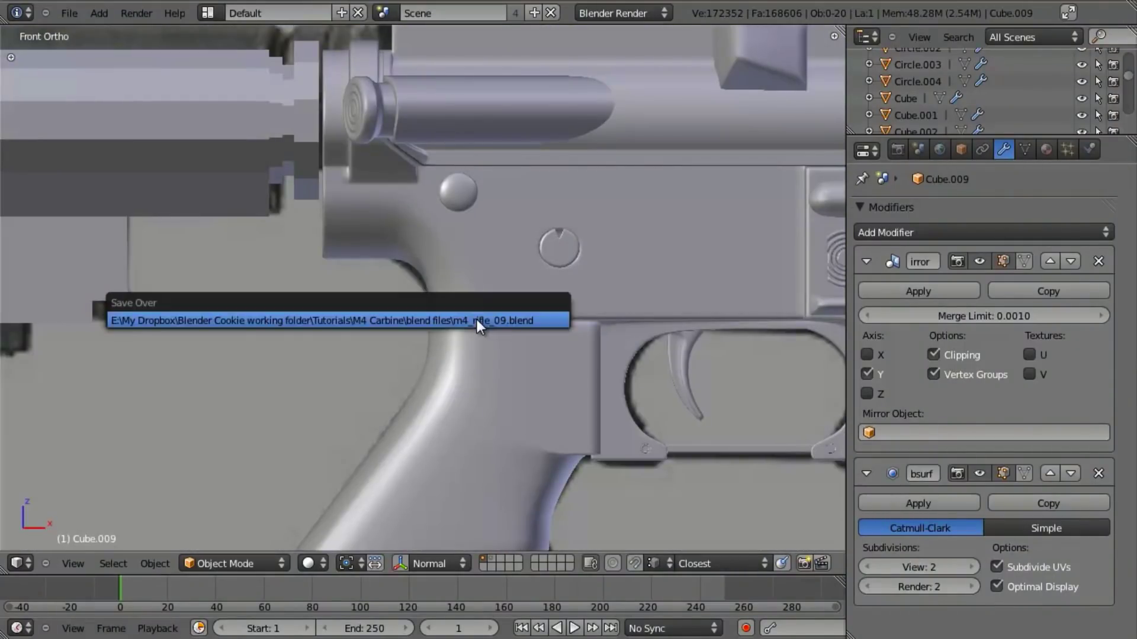
{"action": "left_click", "coordinate": [477, 321]}
Step: Add a lengthwise edge loop down the grip's flat side, close to the front border of the checkered panel
{"action": "key", "text": "Tab"}
{"action": "scroll", "coordinate": [536, 373], "scroll_direction": "up", "scroll_amount": 8}
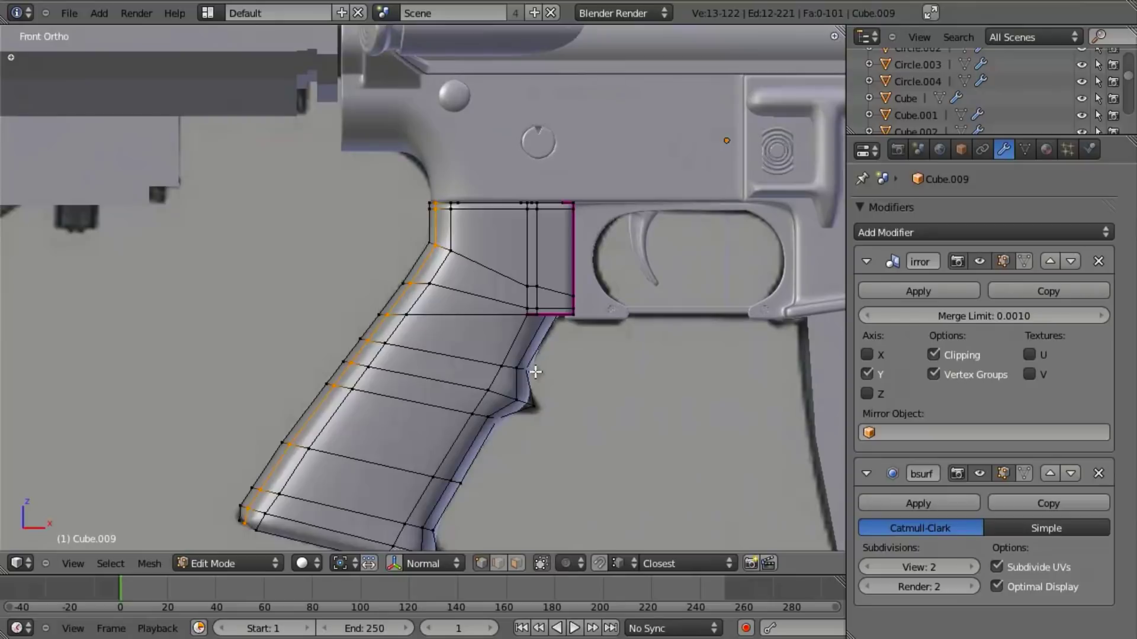
{"action": "key", "text": "a"}
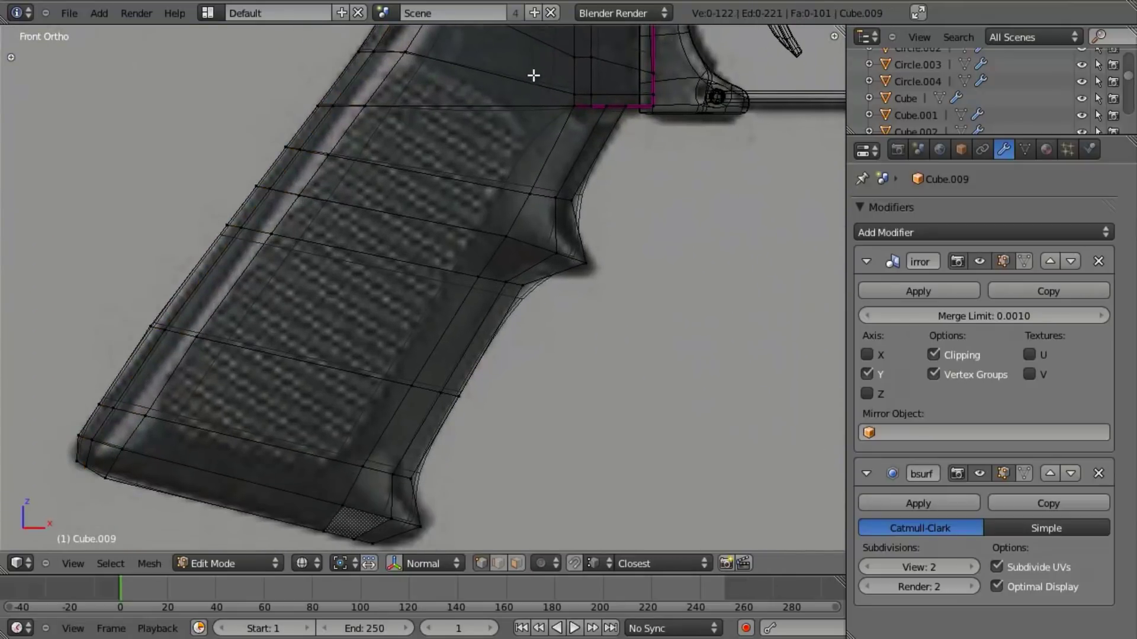
{"action": "scroll", "coordinate": [409, 377], "scroll_direction": "down", "scroll_amount": 4}
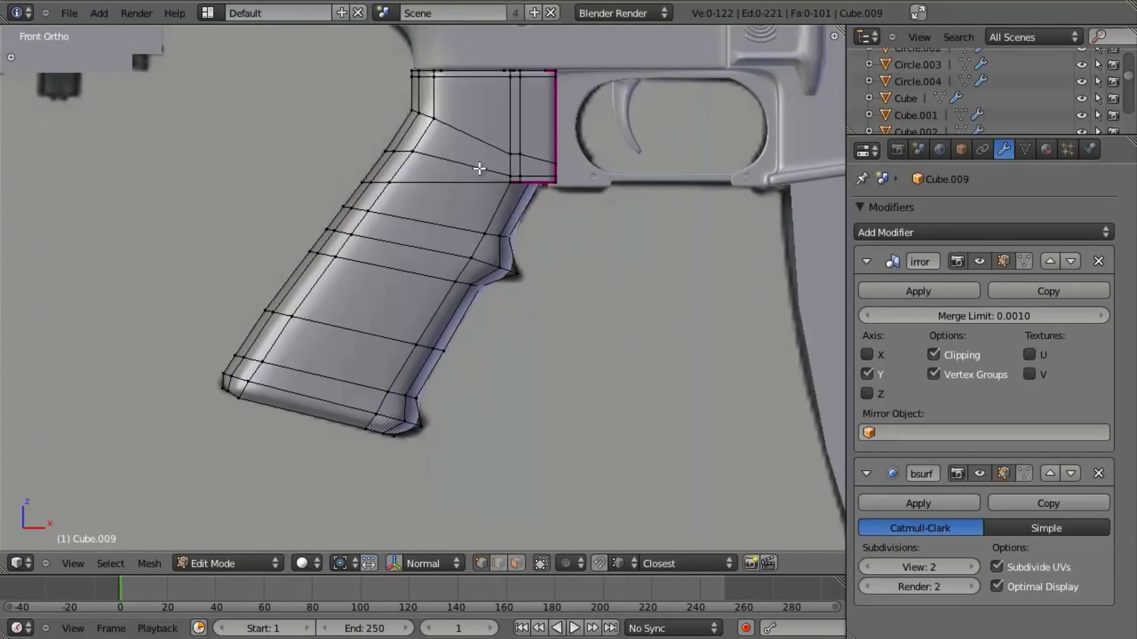
{"action": "key", "text": "ctrl+r"}
{"action": "left_click", "coordinate": [486, 157]}
{"action": "left_click", "coordinate": [494, 191]}
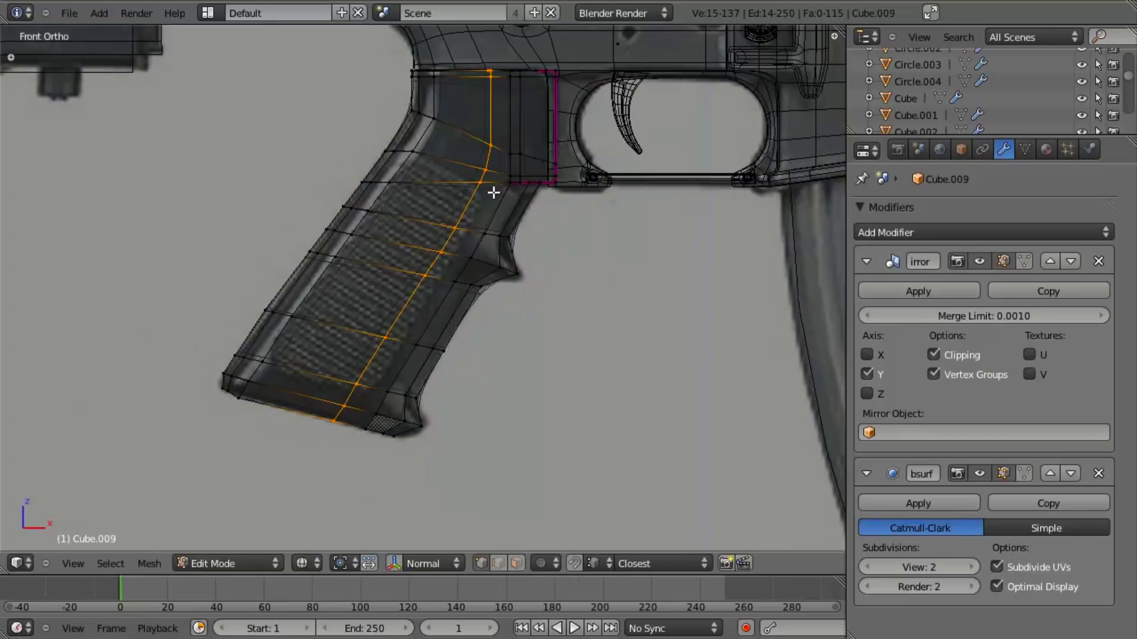
Step: Slide the new lengthwise loop by about -0.34 toward the grip's front to follow the checkered panel's border
{"action": "key", "text": "ctrl+e"}
{"action": "scroll", "coordinate": [540, 223], "scroll_direction": "up", "scroll_amount": 2}
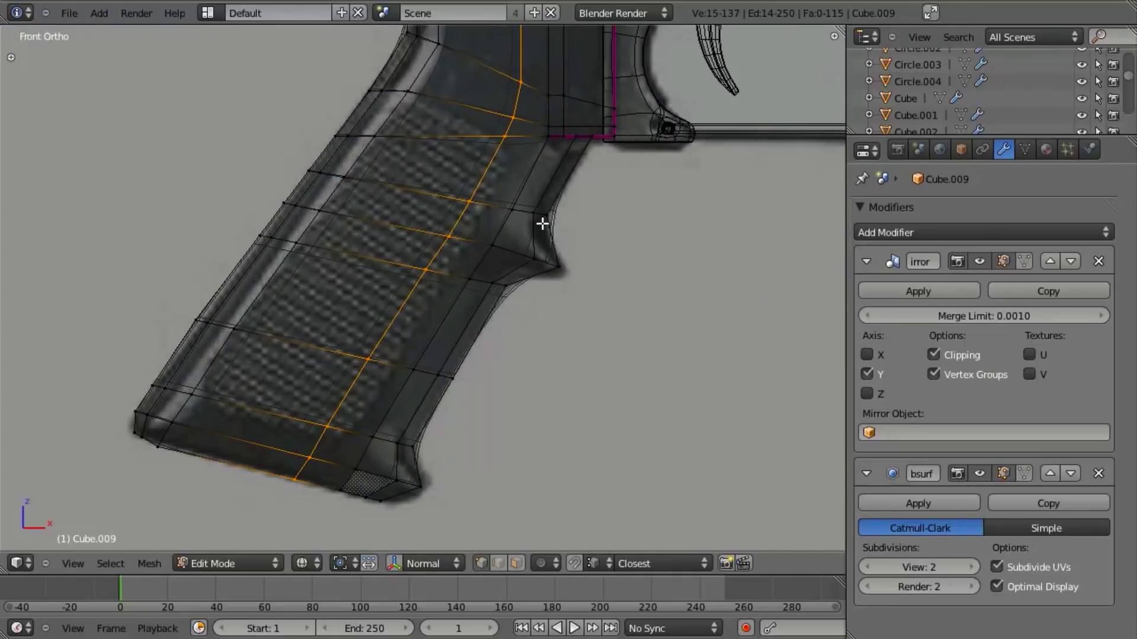
{"action": "key", "text": "g"}
{"action": "key", "text": "g"}
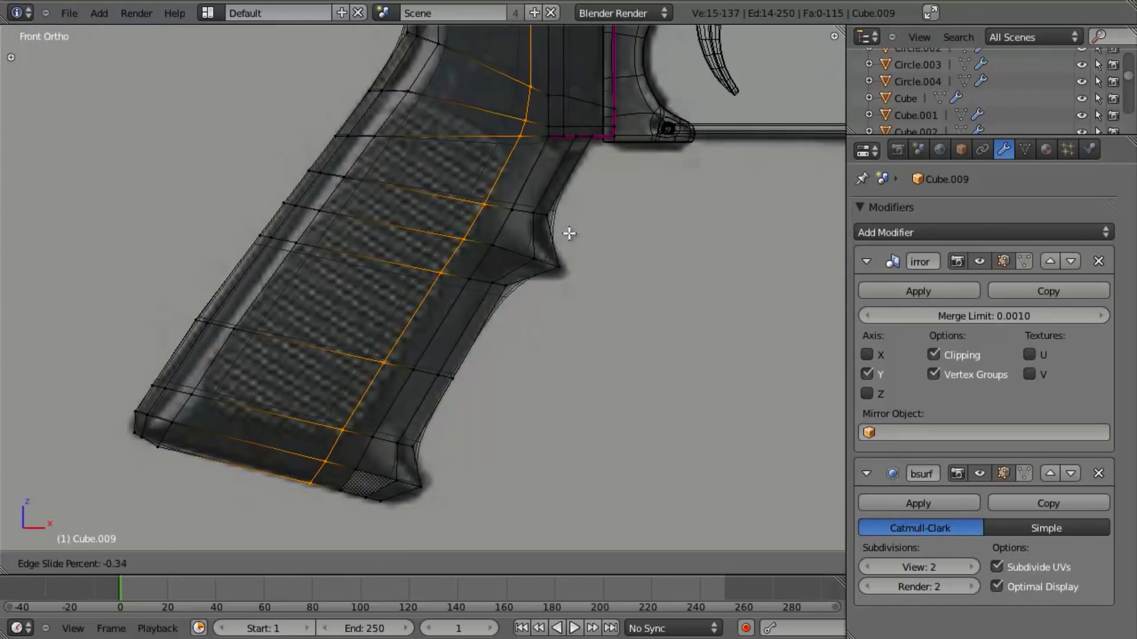
{"action": "left_click", "coordinate": [577, 236]}
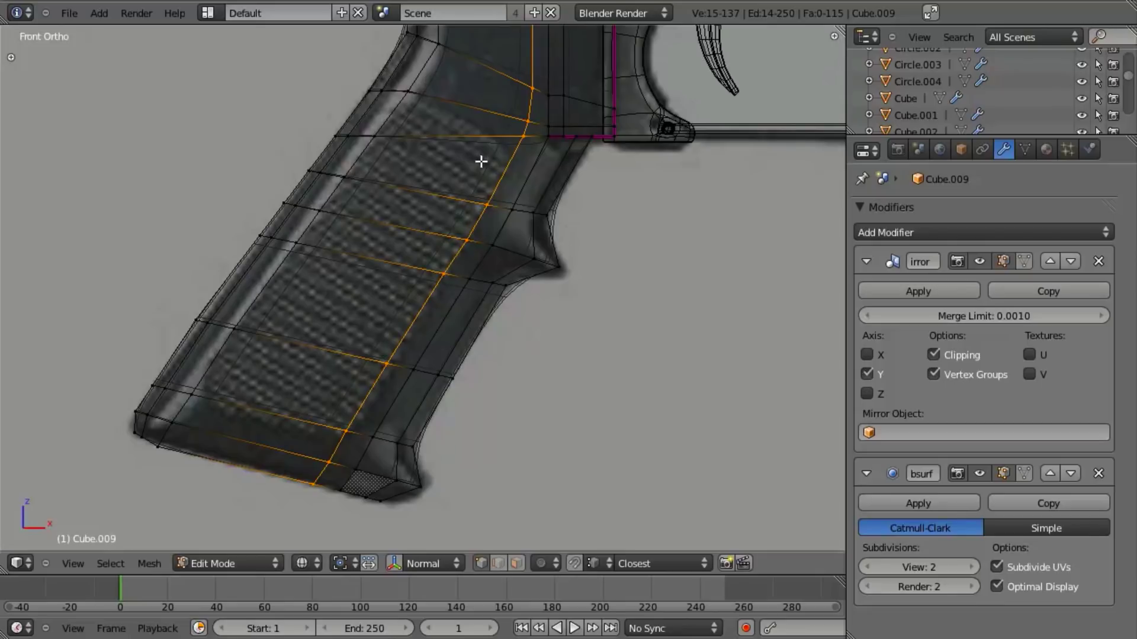
Step: Select the cross row near the checkered panel's upper rear corner and slide it by about -0.86 up to the panel's top
{"action": "scroll", "coordinate": [469, 203], "scroll_direction": "up", "scroll_amount": 3}
{"action": "key", "text": "a"}
{"action": "right_click", "coordinate": [302, 272], "text": "alt"}
{"action": "middle_click_drag", "start_coordinate": [238, 185], "coordinate": [627, 332]}
{"action": "key", "text": "ctrl+e"}
{"action": "left_click", "coordinate": [135, 282]}
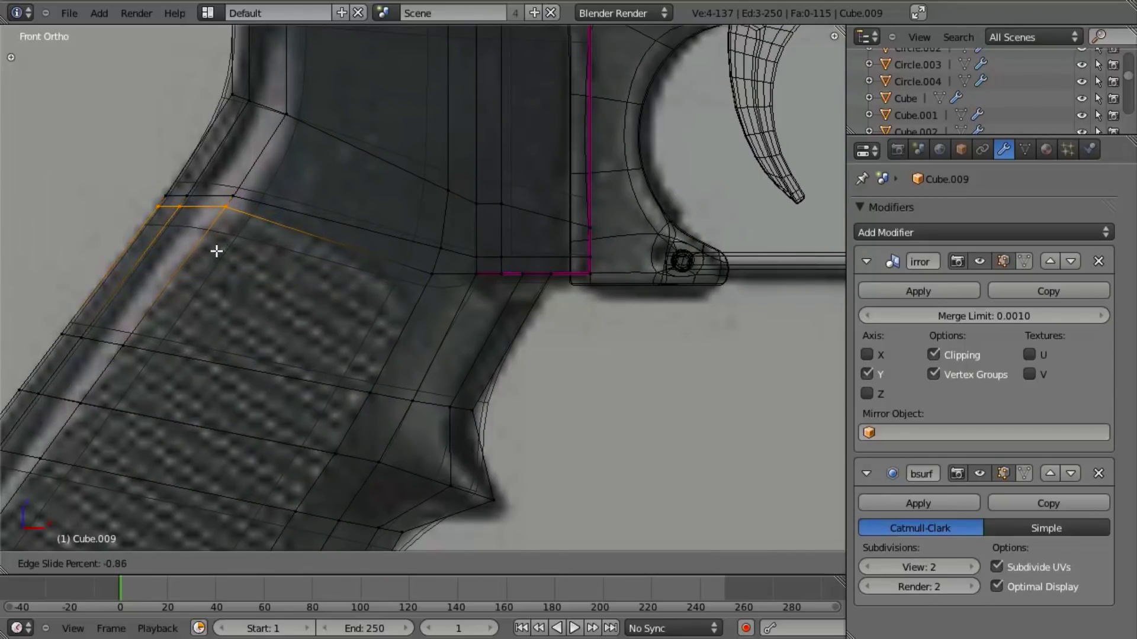
{"action": "left_click", "coordinate": [221, 205]}
Step: Select the next cross row above the checkered panel and slide it upward, away from the panel's top row
{"action": "key", "text": "b"}
{"action": "left_click_drag", "start_coordinate": [146, 158], "coordinate": [252, 199]}
{"action": "key", "text": "ctrl+e"}
{"action": "left_click", "coordinate": [248, 208]}
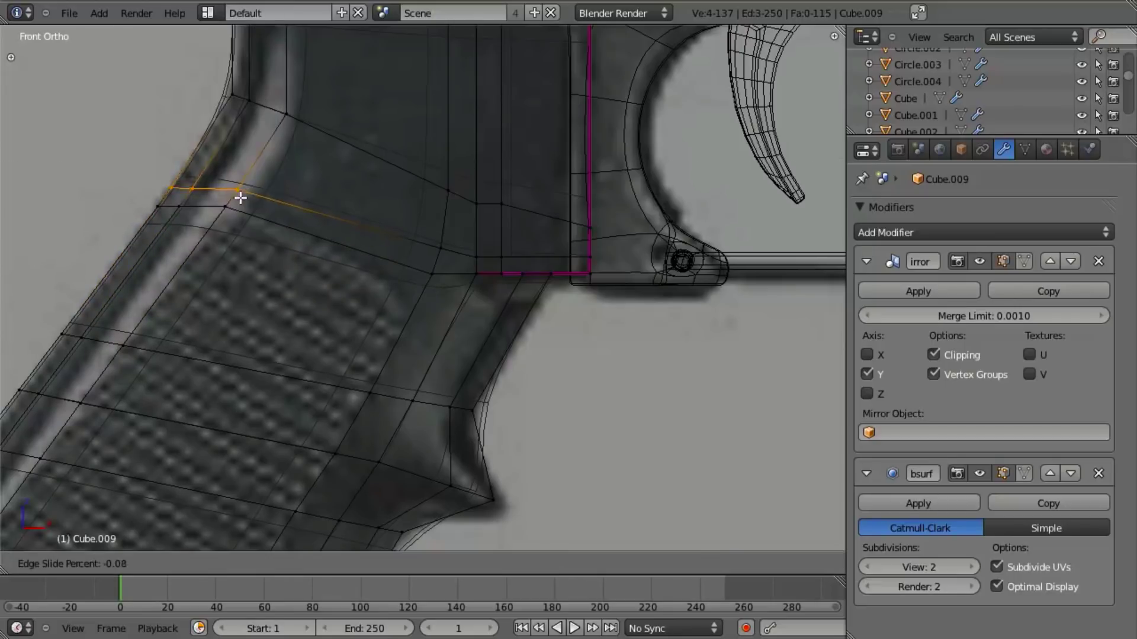
{"action": "left_click", "coordinate": [249, 177]}
Step: Check the adjusted rows in solid shading and compare the whole grip mesh with the reference in wireframe
{"action": "scroll", "coordinate": [412, 317], "scroll_direction": "down", "scroll_amount": 2}
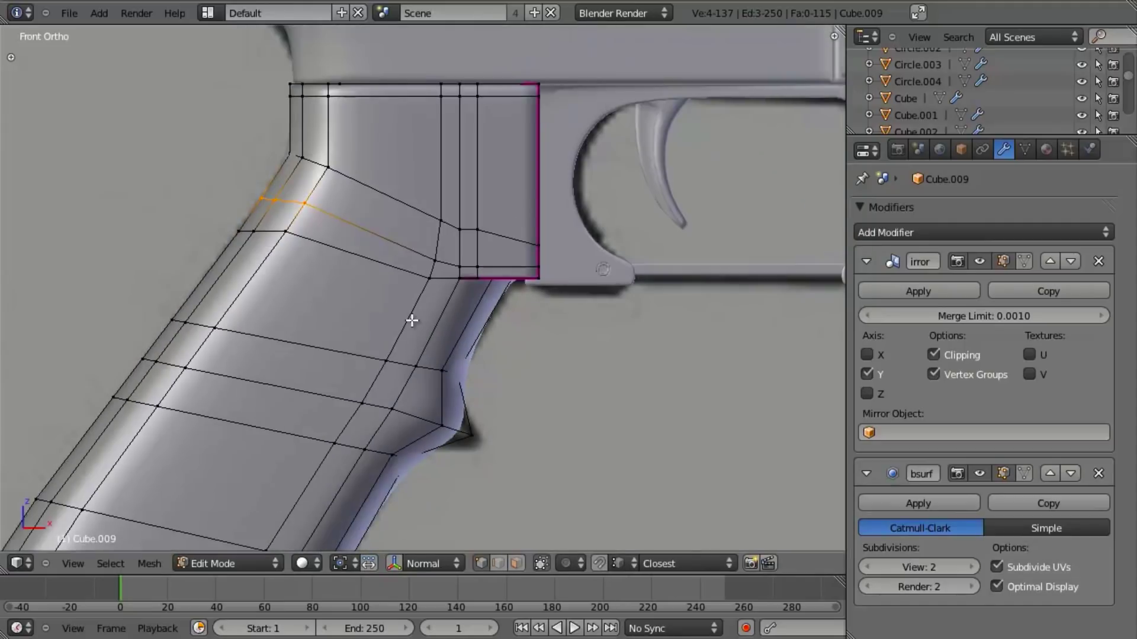
{"action": "key", "text": "g"}
{"action": "right_click", "coordinate": [289, 224]}
{"action": "key", "text": "z"}
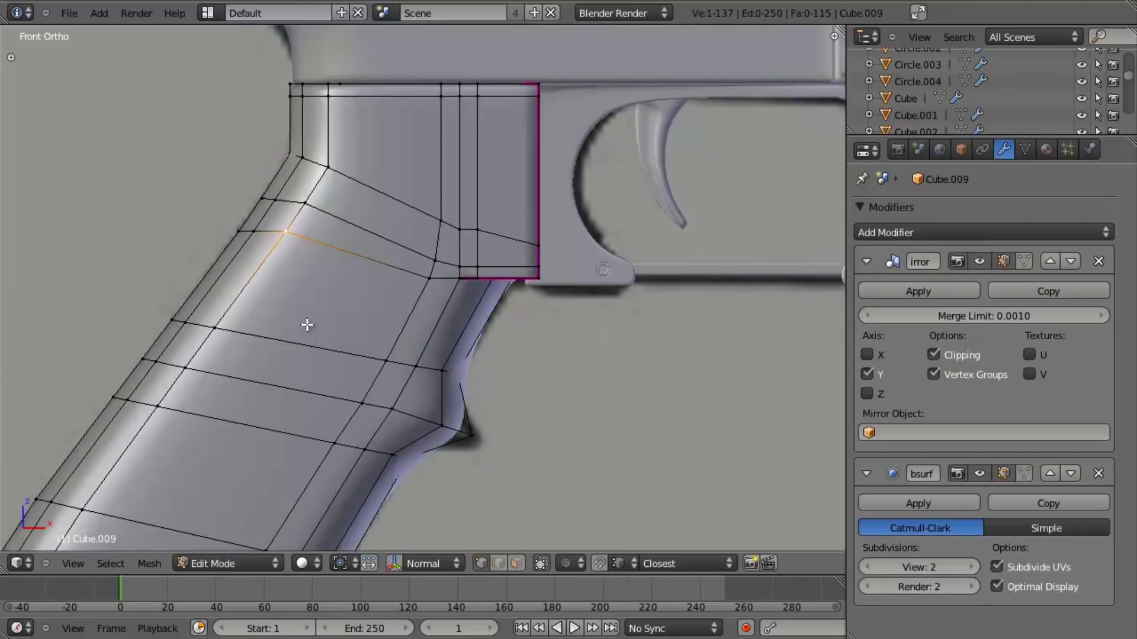
{"action": "scroll", "coordinate": [319, 345], "scroll_direction": "down", "scroll_amount": 2}
{"action": "middle_click_drag", "start_coordinate": [366, 333], "coordinate": [437, 257], "text": "shift"}
{"action": "key", "text": "z"}
{"action": "scroll", "coordinate": [360, 323], "scroll_direction": "up", "scroll_amount": 1}
{"action": "key", "text": "a"}
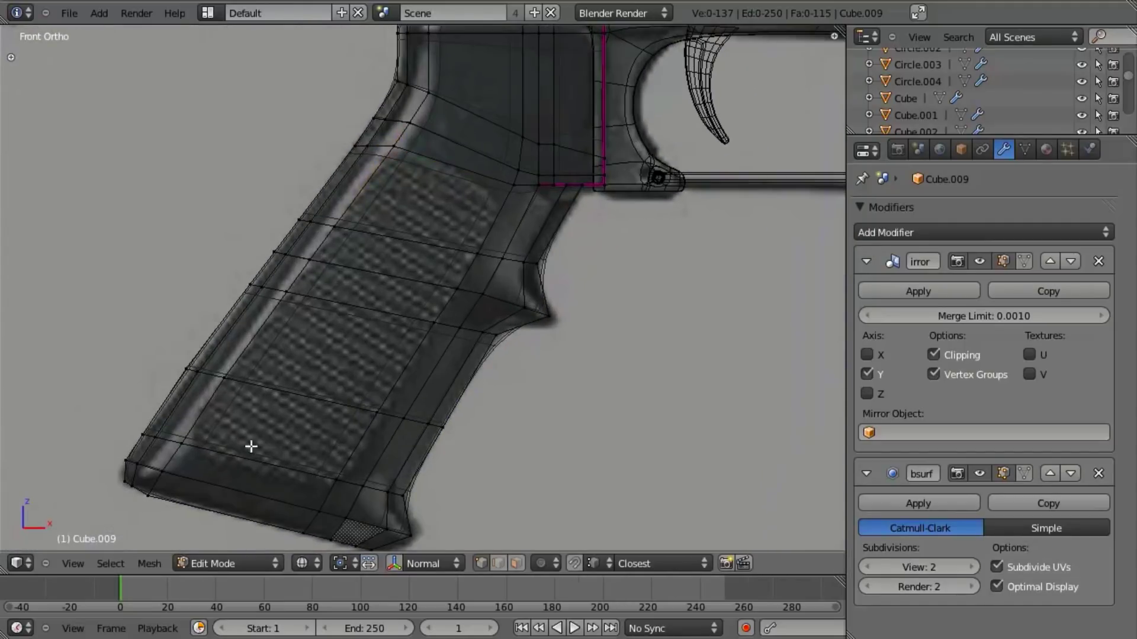
{"action": "right_click", "coordinate": [192, 362], "text": "alt"}
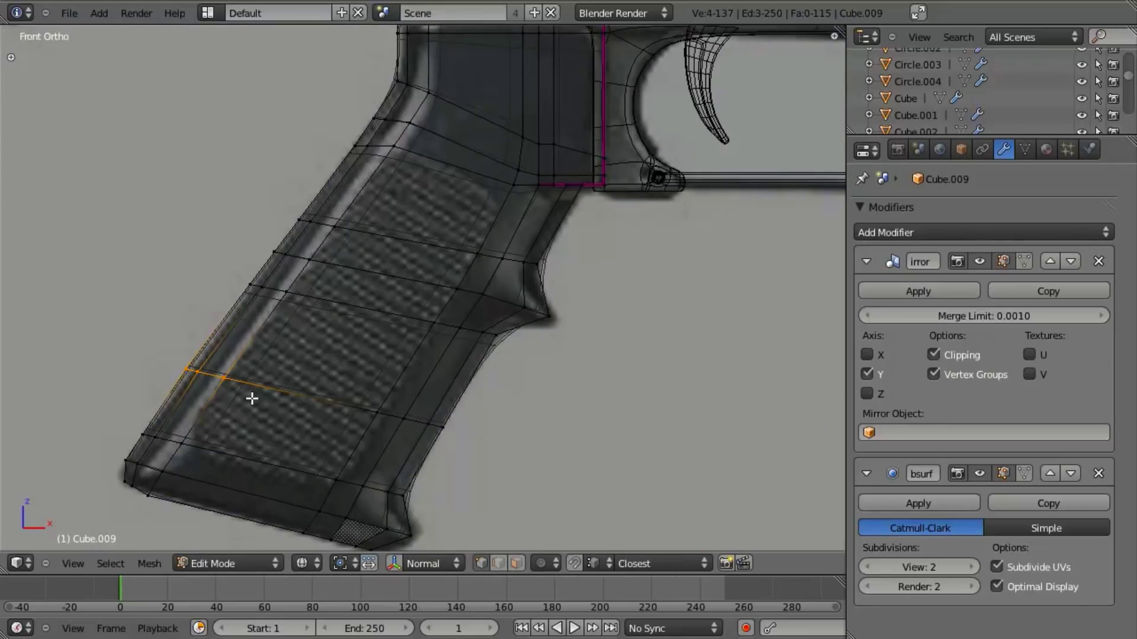
{"action": "key", "text": "g"}
{"action": "left_click", "coordinate": [254, 401]}
{"action": "key", "text": "a"}
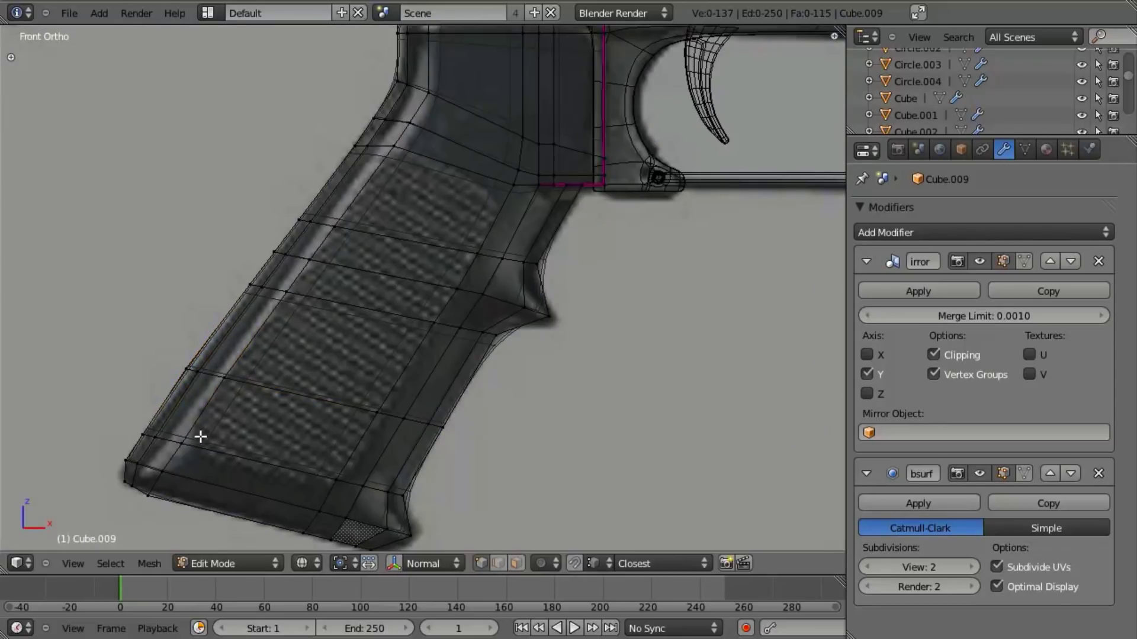
Step: Select the four lower faces of the grip's side that cover the checkered panel in the reference photo
{"action": "left_click_drag", "start_coordinate": [183, 443], "coordinate": [183, 443]}
{"action": "left_click_drag", "start_coordinate": [218, 373], "coordinate": [395, 428]}
{"action": "left_click_drag", "start_coordinate": [349, 493], "coordinate": [350, 493]}
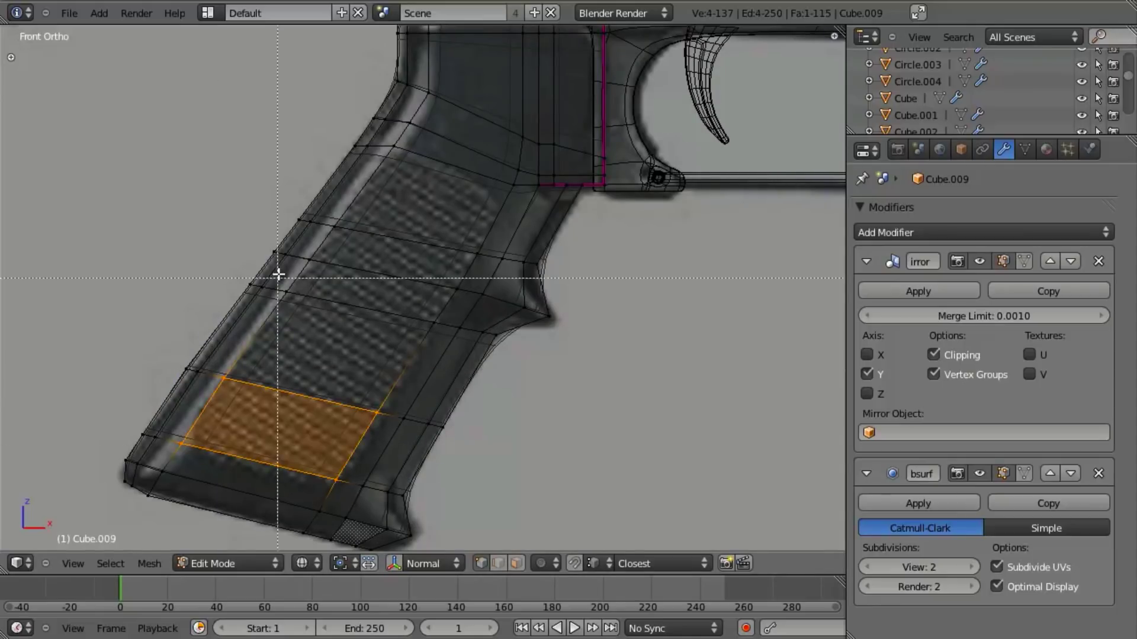
{"action": "key", "text": "b"}
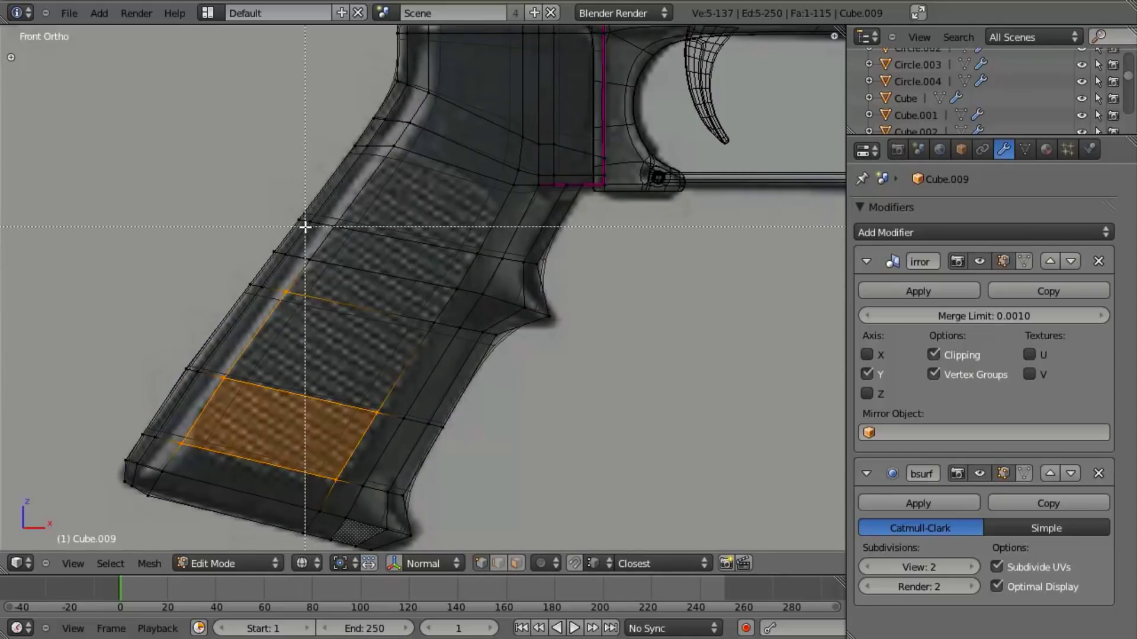
{"action": "left_click_drag", "start_coordinate": [297, 225], "coordinate": [477, 296]}
{"action": "left_click_drag", "start_coordinate": [444, 345], "coordinate": [444, 344]}
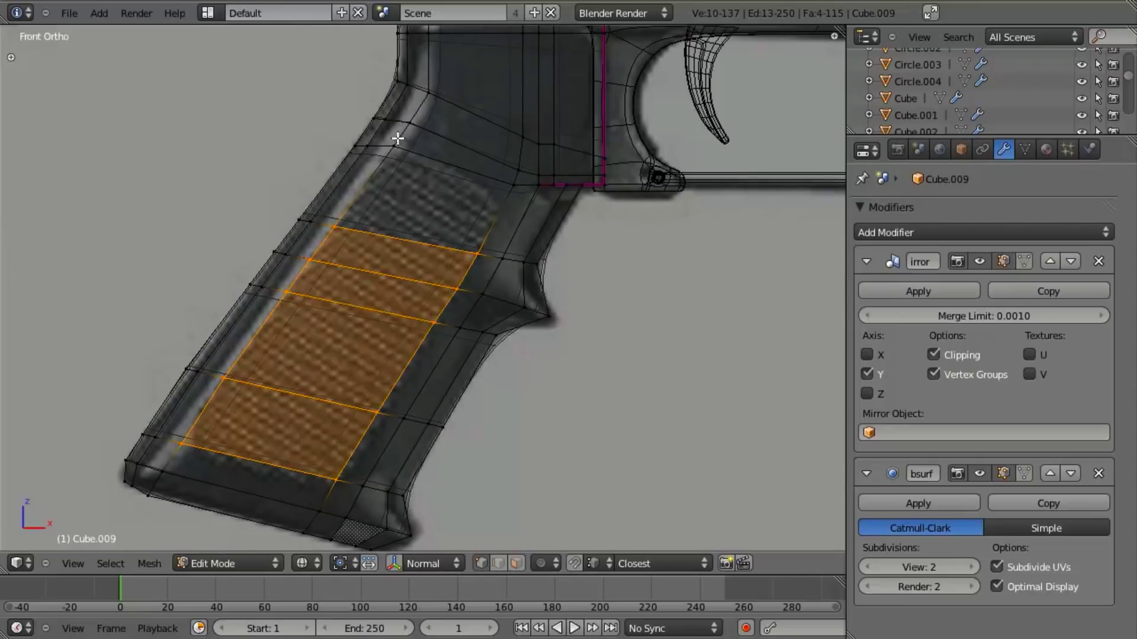
Step: Add the panel's uppermost face to the selection and drop the stray vertex above its front corner
{"action": "mouse_move", "coordinate": [432, 246]}
{"action": "left_mouse_down", "text": "ctrl"}
{"action": "mouse_move", "coordinate": [512, 178]}
{"action": "mouse_move", "coordinate": [519, 207]}
{"action": "left_mouse_up", "text": "ctrl"}
{"action": "key", "text": "b"}
{"action": "key", "text": "b"}
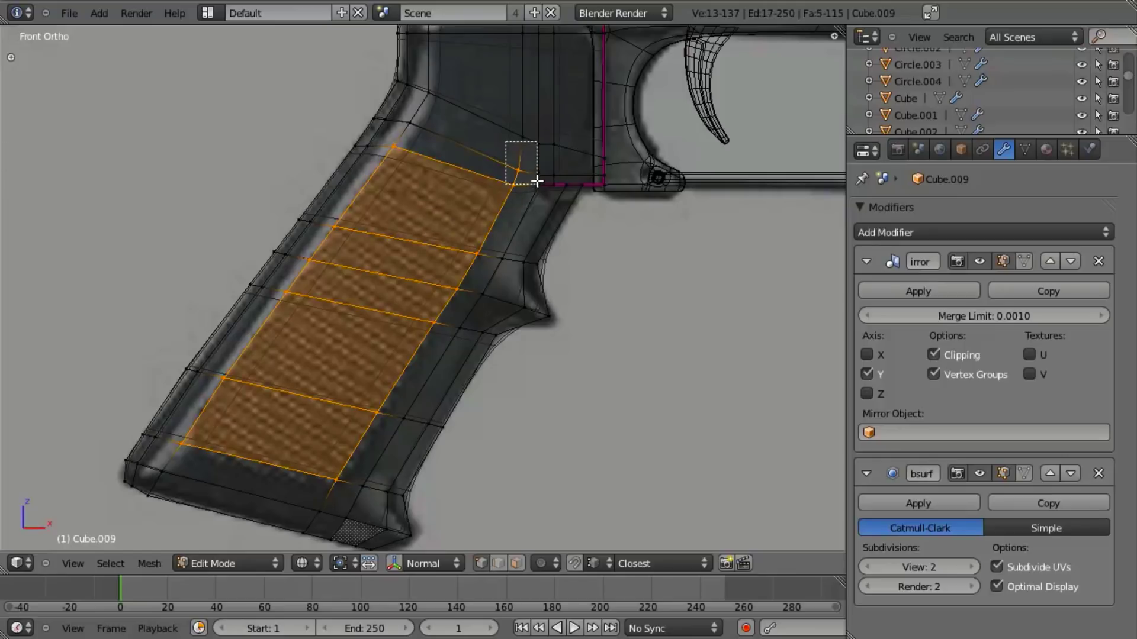
Step: Extrude the selected checkered panel faces in place and push them slightly into the grip along Y
{"action": "scroll", "coordinate": [513, 310], "scroll_direction": "up", "scroll_amount": 2}
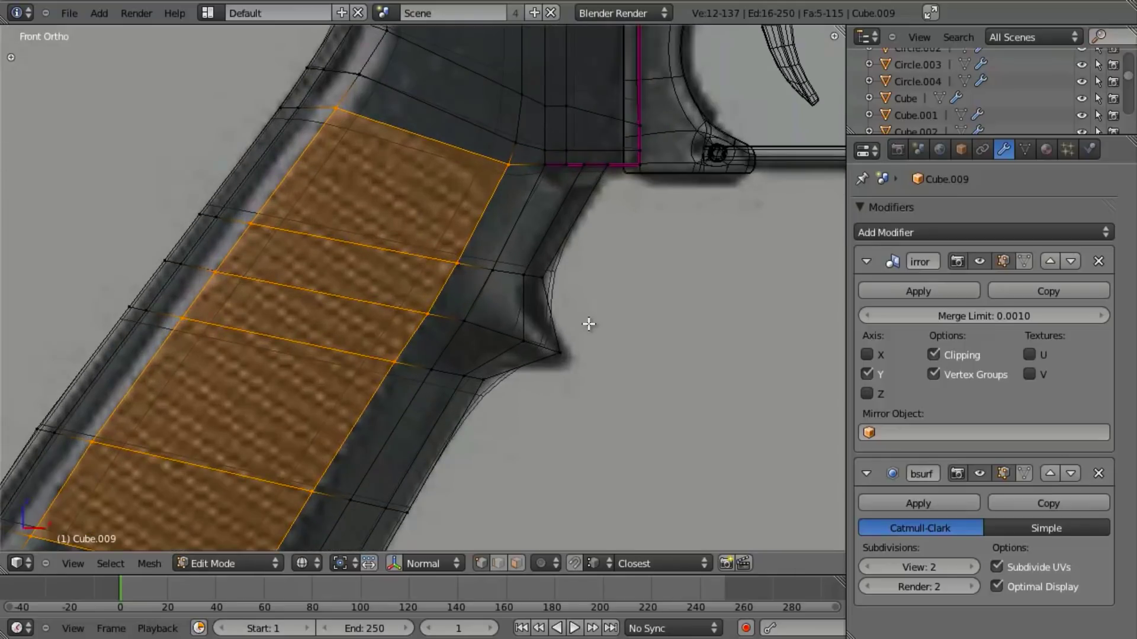
{"action": "key", "text": "e"}
{"action": "left_click", "coordinate": [589, 324]}
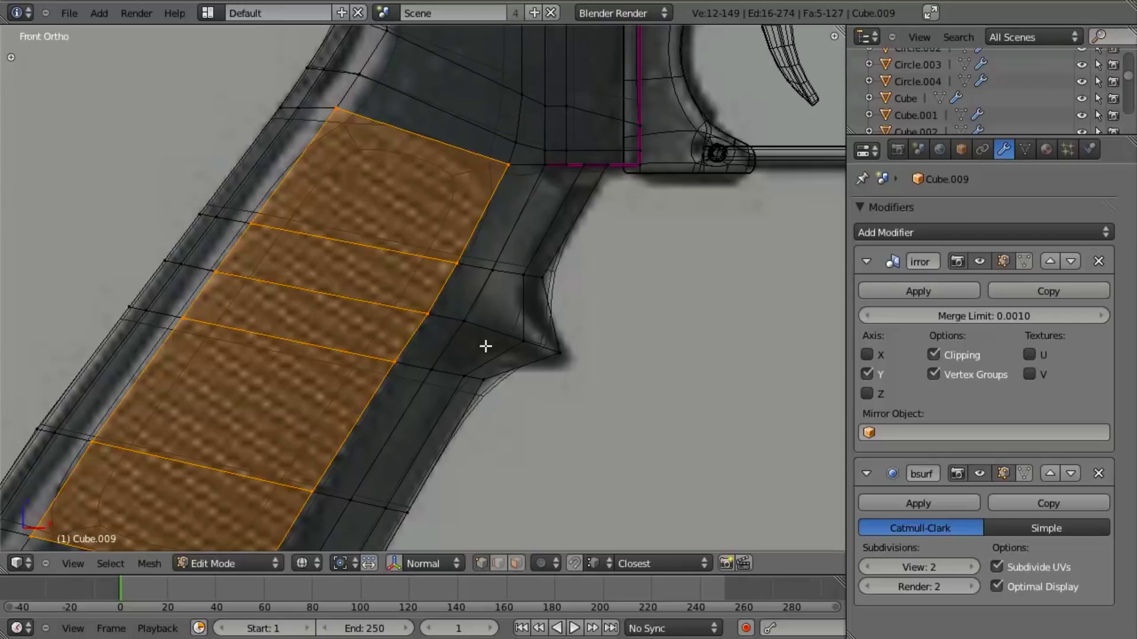
{"action": "middle_click_drag", "start_coordinate": [486, 346], "coordinate": [578, 438]}
{"action": "key", "text": "z"}
{"action": "key", "text": "g"}
{"action": "key", "text": "y"}
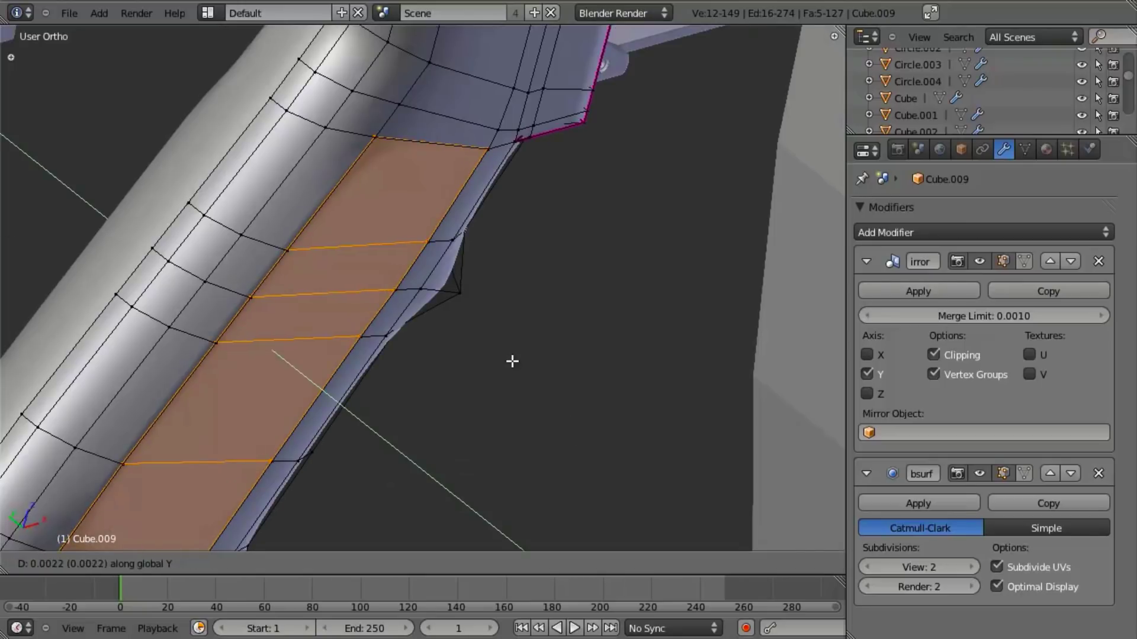
{"action": "left_click", "coordinate": [504, 347]}
Step: Add an edge loop around the recessed panel's side wall to sharpen its rim, and inspect the smoothed result
{"action": "key", "text": "z"}
{"action": "middle_click_drag", "start_coordinate": [510, 340], "coordinate": [561, 322]}
{"action": "key", "text": "z"}
{"action": "key", "text": "a"}
{"action": "key", "text": "ctrl+r"}
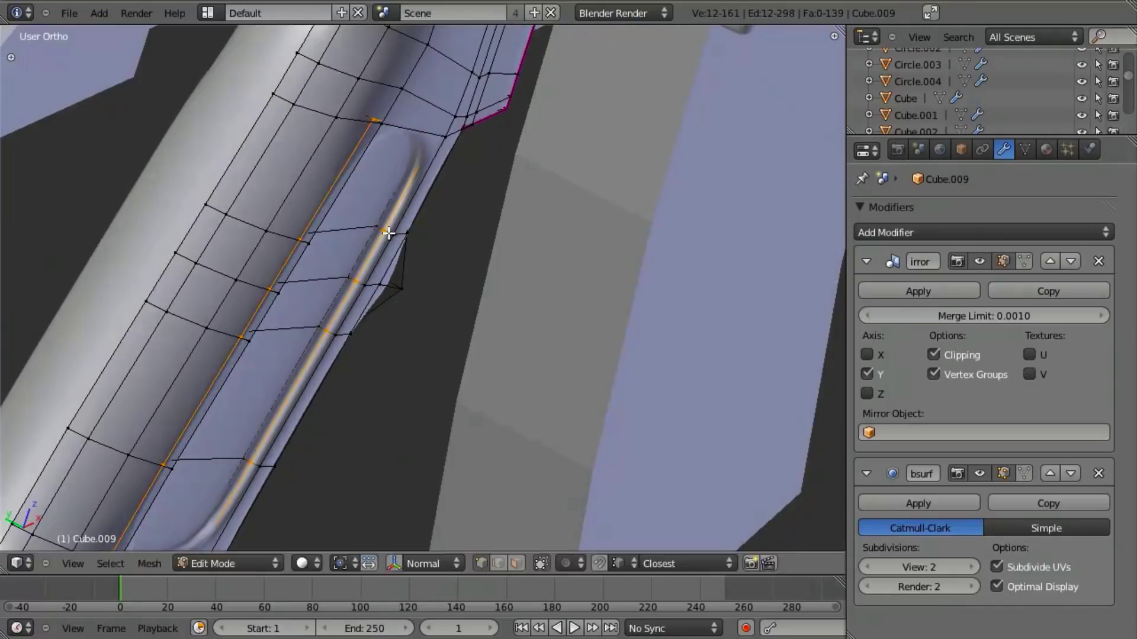
{"action": "left_click", "coordinate": [392, 231]}
{"action": "left_click", "coordinate": [393, 234]}
{"action": "scroll", "coordinate": [441, 255], "scroll_direction": "down", "scroll_amount": 6}
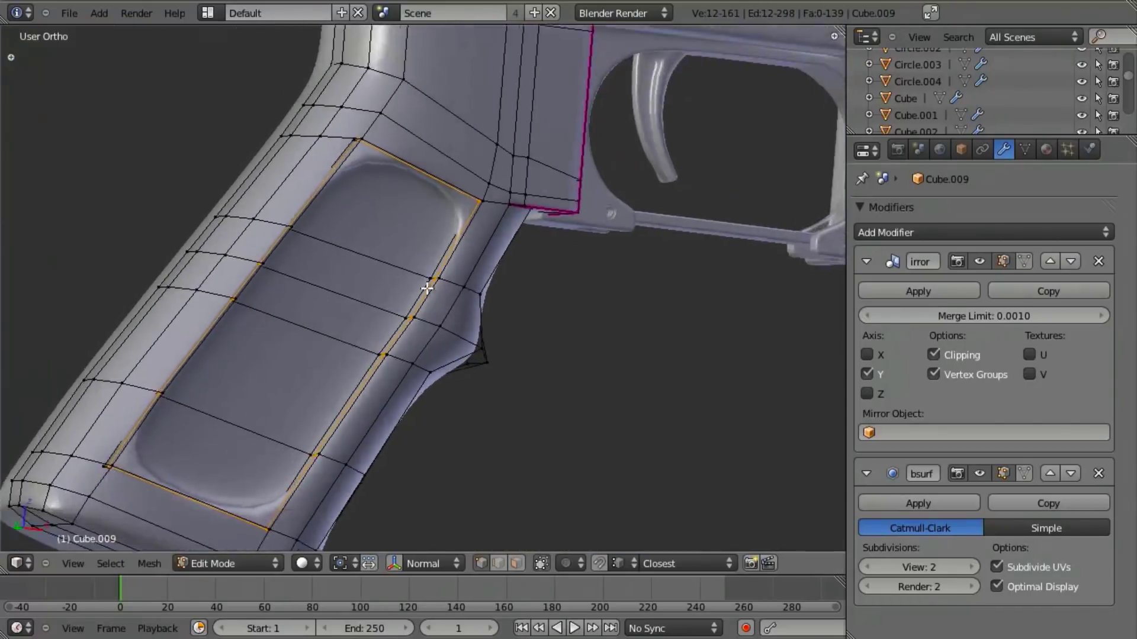
{"action": "key", "text": "Tab"}
{"action": "scroll", "coordinate": [367, 330], "scroll_direction": "up", "scroll_amount": 6}
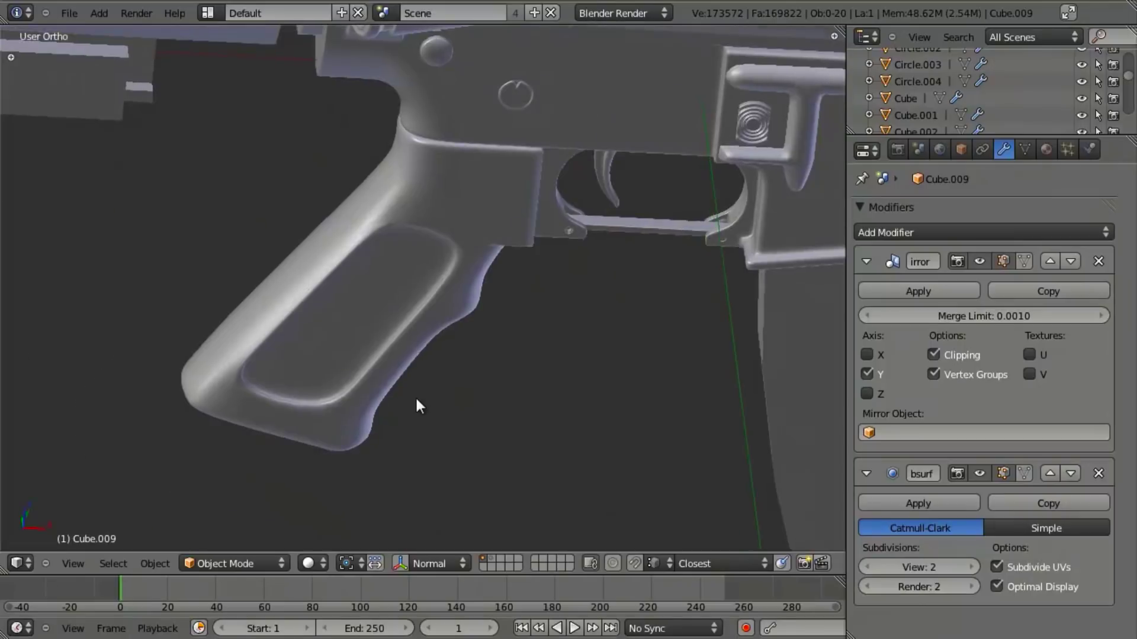
{"action": "key", "text": "KP_1"}
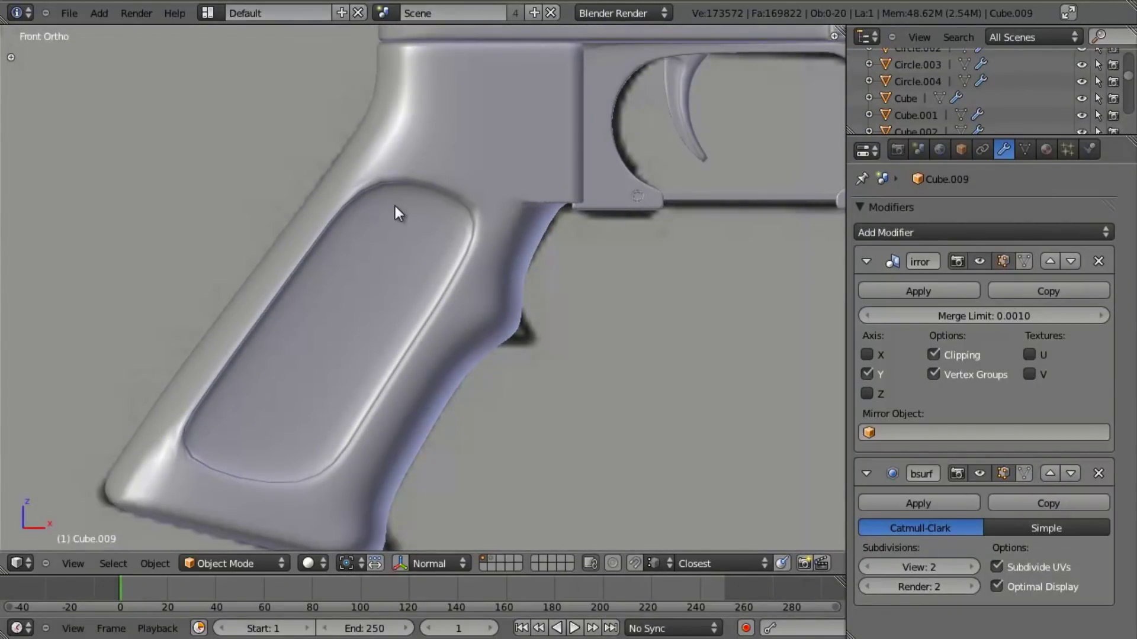
Step: Add two evenly spaced lengthwise edge loops down the middle of the grip's side, running through the recessed panel
{"action": "scroll", "coordinate": [393, 237], "scroll_direction": "down", "scroll_amount": 2}
{"action": "key", "text": "Tab"}
{"action": "scroll", "coordinate": [415, 228], "scroll_direction": "down", "scroll_amount": 2}
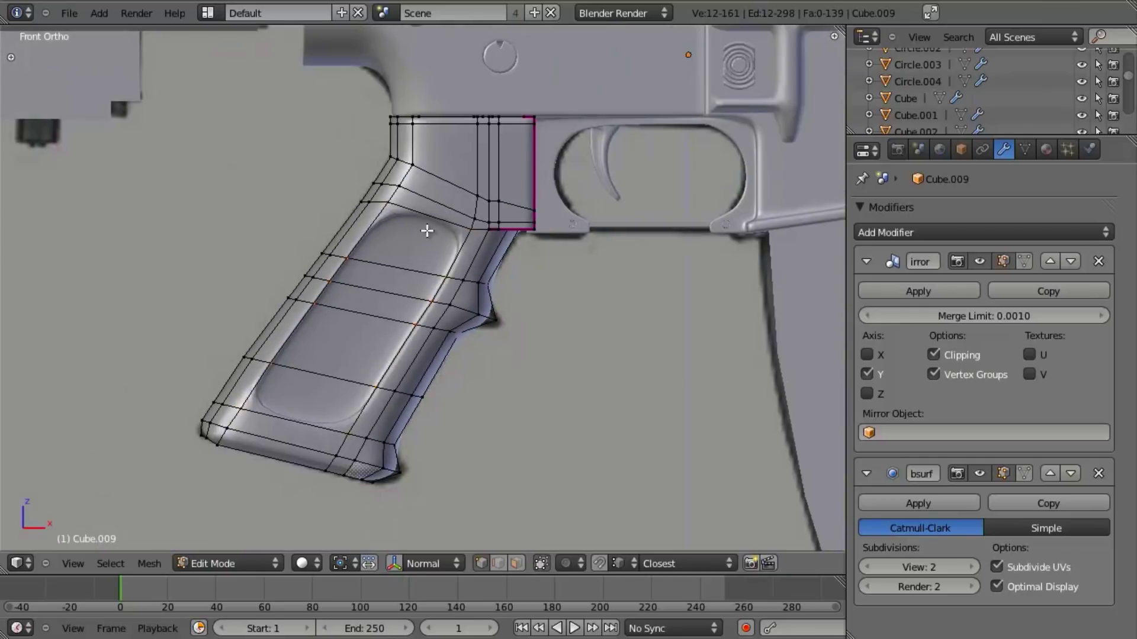
{"action": "key", "text": "ctrl+r"}
{"action": "left_click", "coordinate": [434, 225]}
{"action": "right_click", "coordinate": [436, 225]}
{"action": "scroll", "coordinate": [441, 237], "scroll_direction": "up", "scroll_amount": 3}
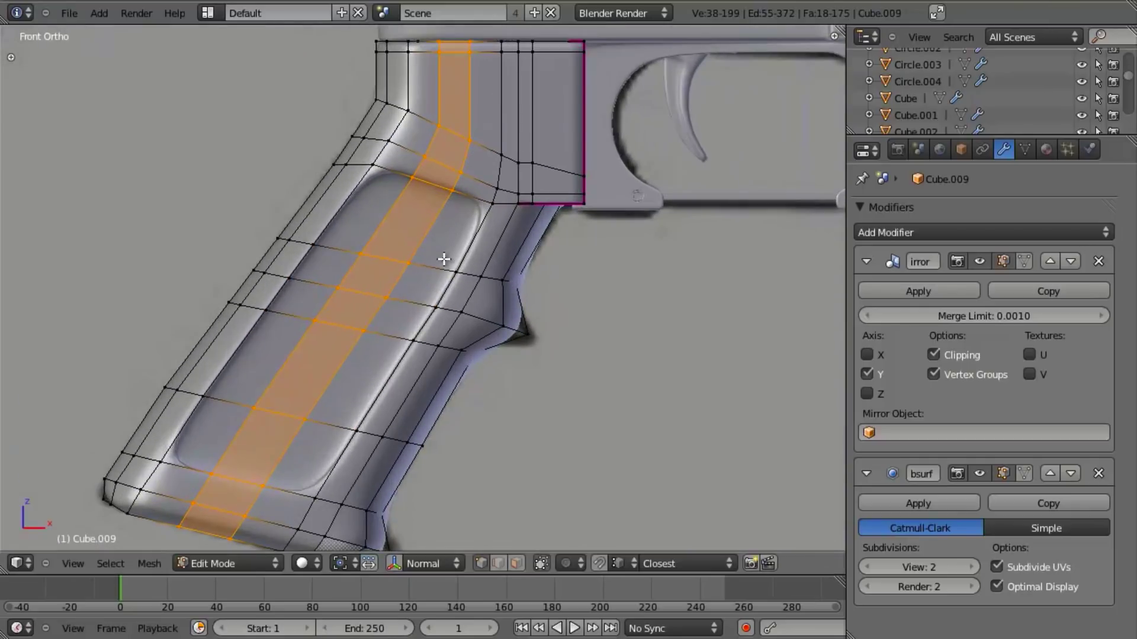
Step: Compare the grip's shape and panel with the reference photo in wireframe and from the right view
{"action": "scroll", "coordinate": [459, 274], "scroll_direction": "down", "scroll_amount": 4}
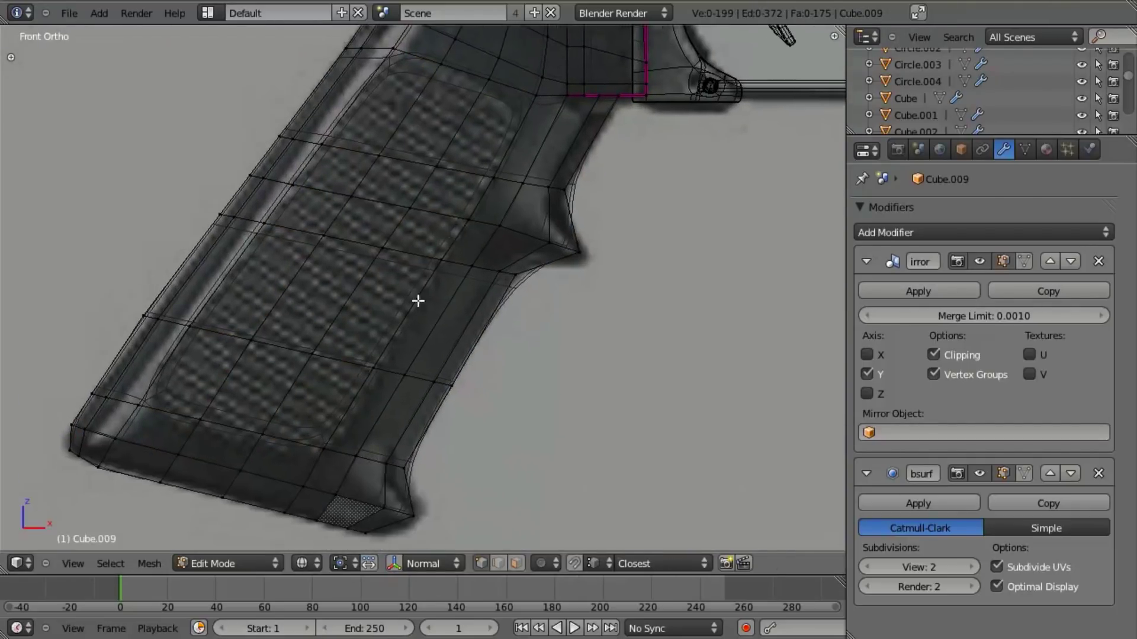
{"action": "key", "text": "Tab"}
{"action": "scroll", "coordinate": [398, 335], "scroll_direction": "down", "scroll_amount": 2}
{"action": "scroll", "coordinate": [375, 345], "scroll_direction": "down", "scroll_amount": 4}
{"action": "middle_click_drag", "start_coordinate": [363, 320], "coordinate": [433, 270]}
{"action": "key", "text": "KP_3"}
{"action": "scroll", "coordinate": [407, 328], "scroll_direction": "up", "scroll_amount": 3}
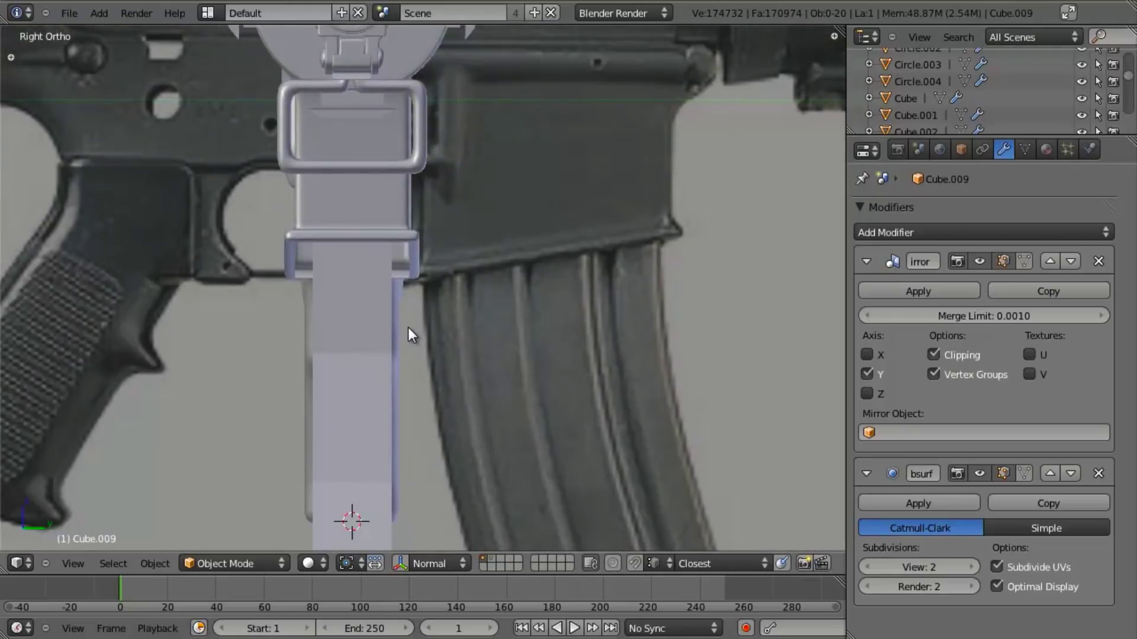
{"action": "key", "text": "KP_1"}
Step: Add a lengthwise edge loop on the grip's rounded back, close to the recessed panel's rear edge
{"action": "key", "text": "Tab"}
{"action": "scroll", "coordinate": [358, 290], "scroll_direction": "up", "scroll_amount": 3}
{"action": "key", "text": "a"}
{"action": "key", "text": "a"}
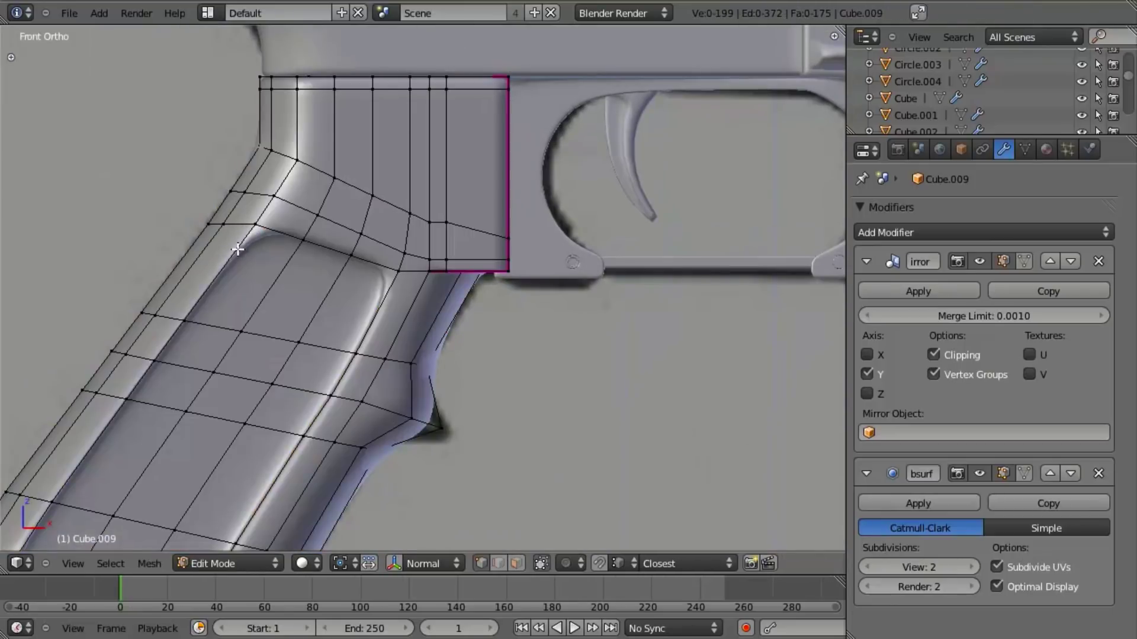
{"action": "middle_click_drag", "start_coordinate": [264, 225], "coordinate": [259, 288]}
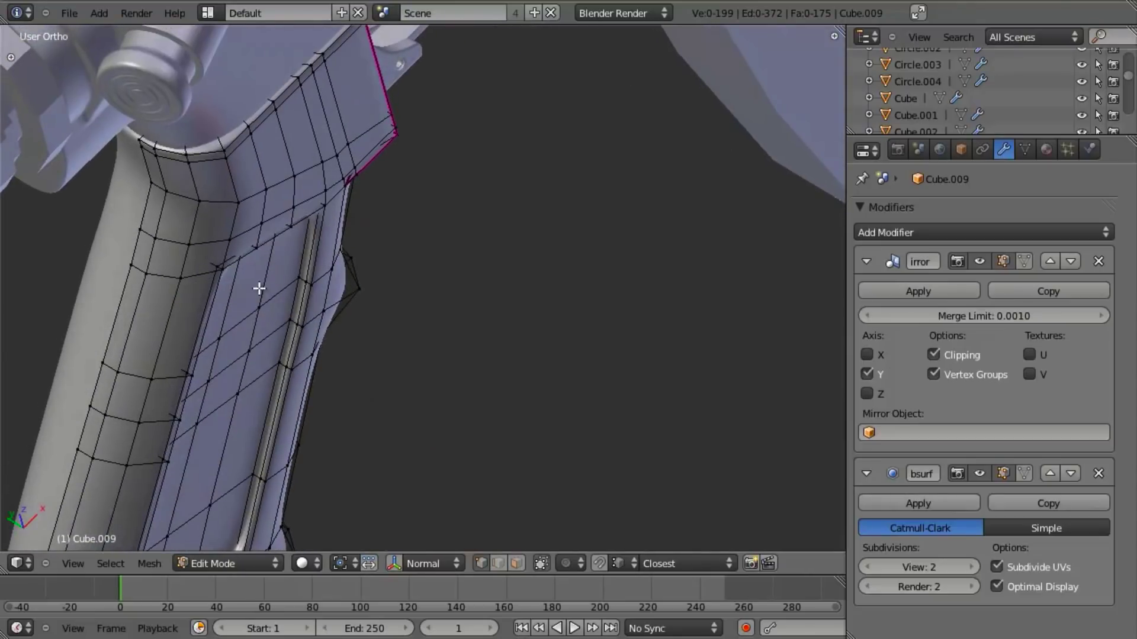
{"action": "key", "text": "ctrl+r"}
{"action": "left_click", "coordinate": [203, 274]}
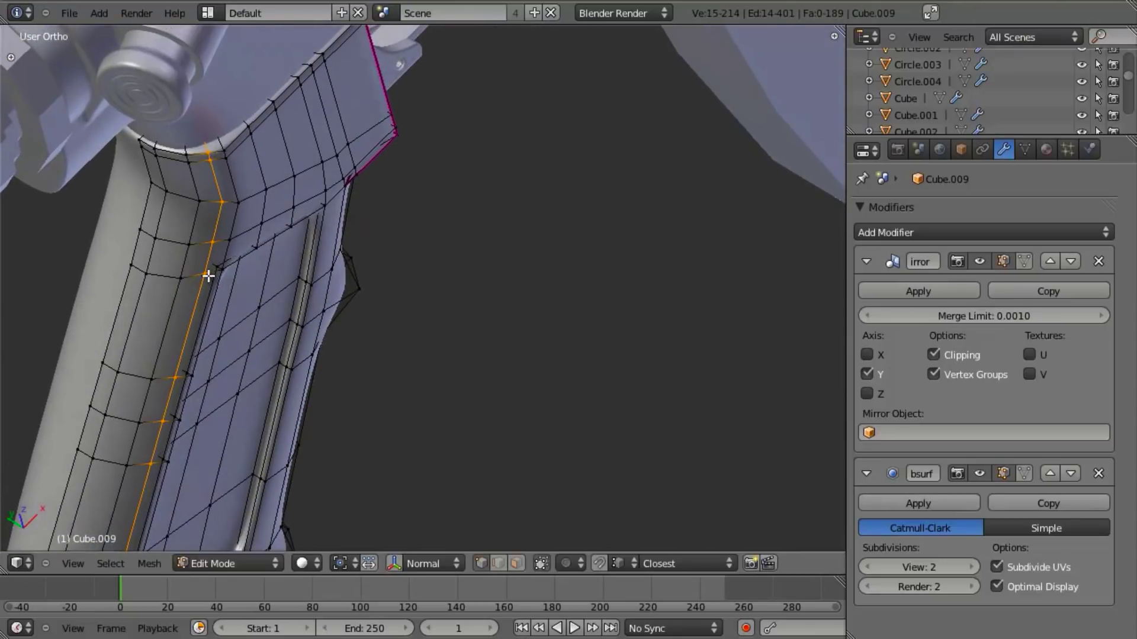
{"action": "left_click", "coordinate": [208, 275]}
{"action": "key", "text": "z"}
{"action": "middle_click_drag", "start_coordinate": [256, 330], "coordinate": [269, 286], "text": "shift"}
{"action": "key", "text": "z"}
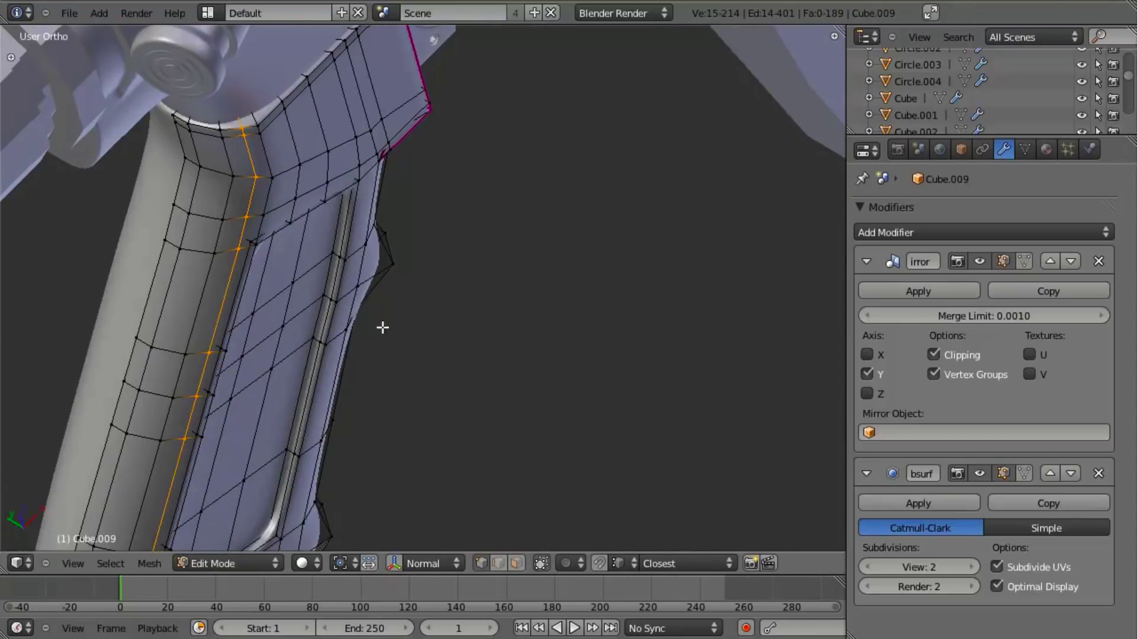
Step: Move the new lengthwise loop about 0.0084 outward along Y, fine-tune it with Edge Slide and check the smoothed grip
{"action": "scroll", "coordinate": [398, 337], "scroll_direction": "up", "scroll_amount": 5}
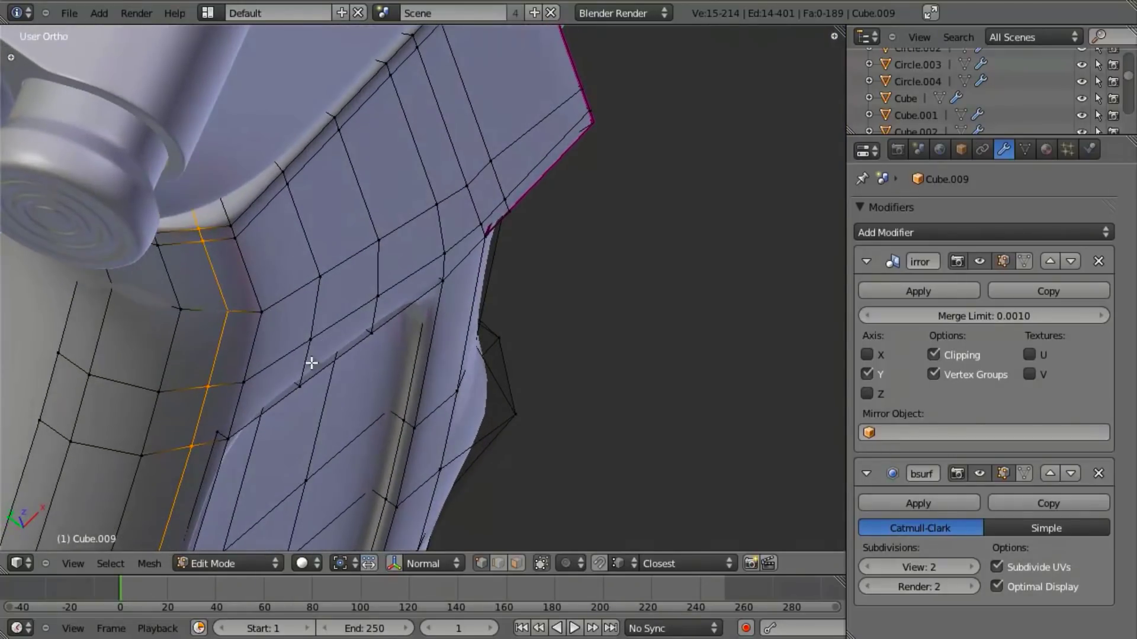
{"action": "key", "text": "g"}
{"action": "key", "text": "y"}
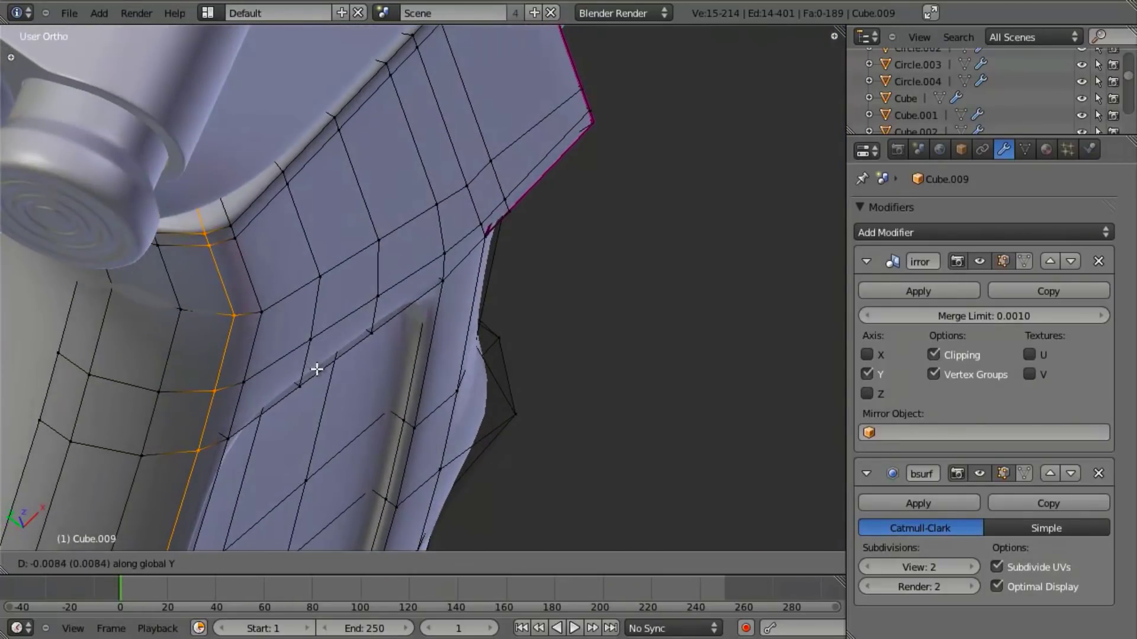
{"action": "left_click", "coordinate": [317, 370]}
{"action": "key", "text": "ctrl+e"}
{"action": "left_click", "coordinate": [317, 368]}
{"action": "left_click", "coordinate": [309, 366]}
{"action": "middle_click_drag", "start_coordinate": [309, 366], "coordinate": [336, 141]}
{"action": "key", "text": "Tab"}
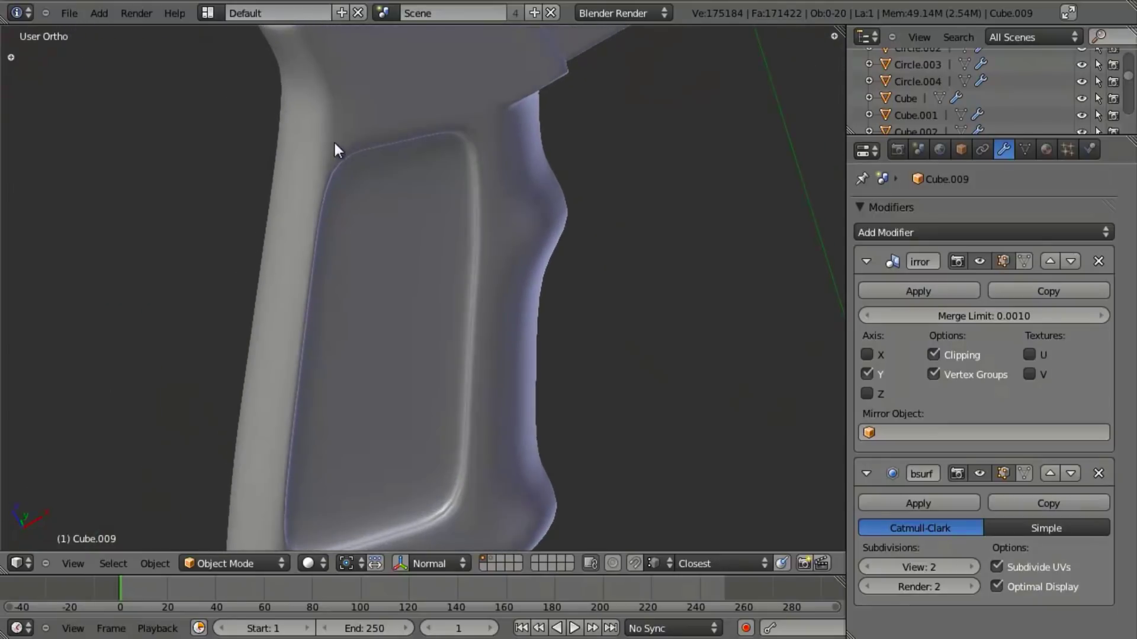
{"action": "key", "text": "Tab"}
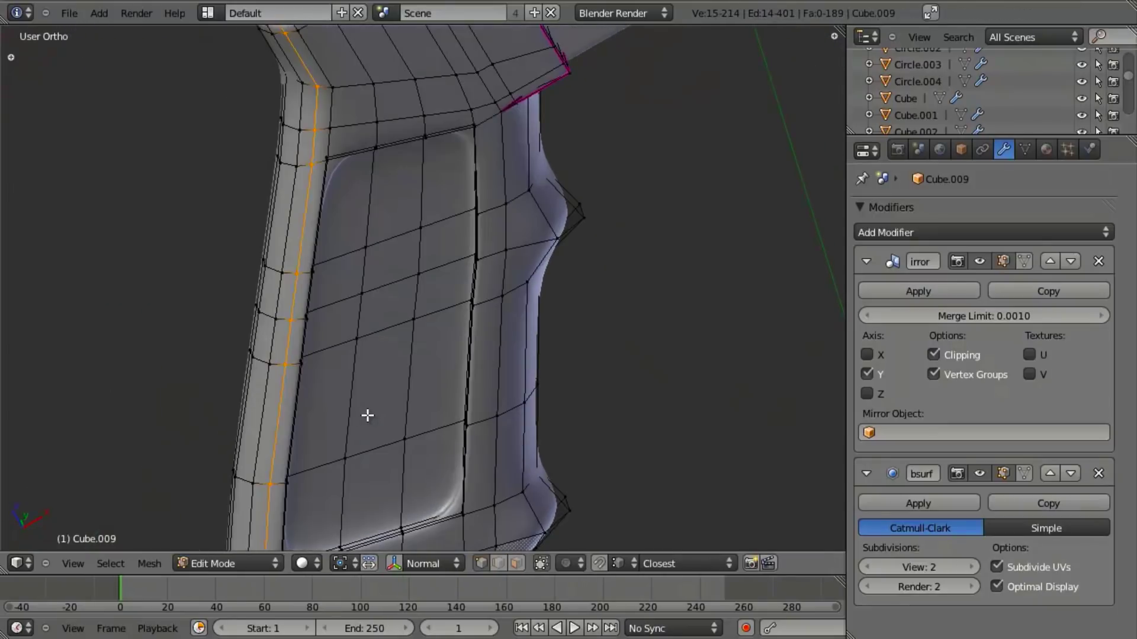
Step: Select the six upper vertices of the loop behind the panel and edge-slide them forward by 0.13
{"action": "key", "text": "KP_1"}
{"action": "middle_click_drag", "start_coordinate": [407, 192], "coordinate": [395, 330], "text": "shift"}
{"action": "key", "text": "a"}
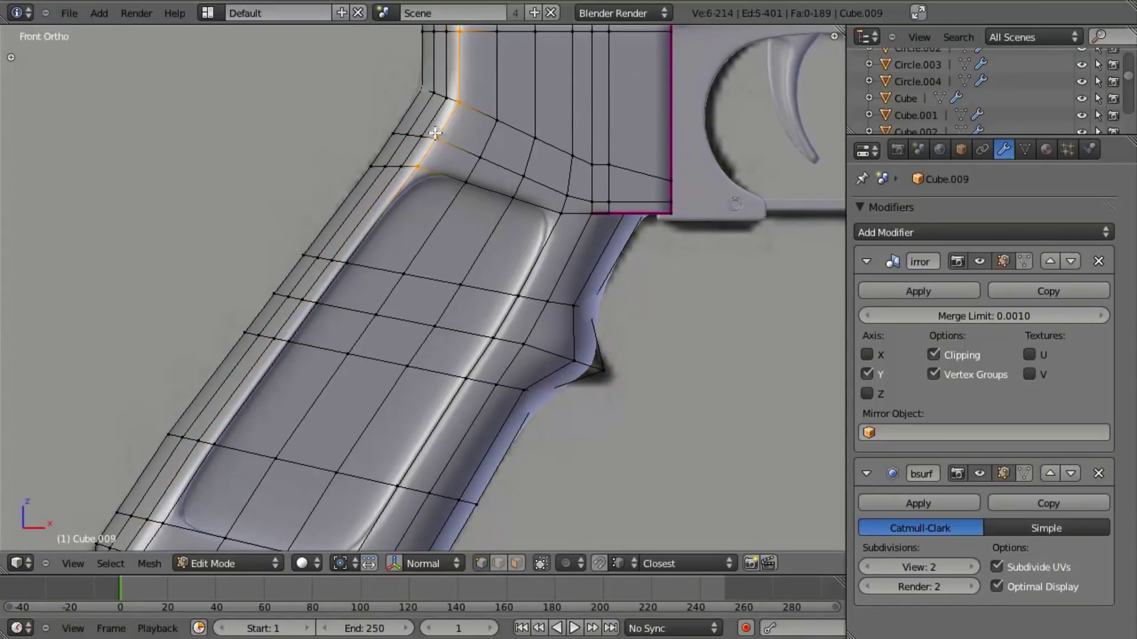
{"action": "scroll", "coordinate": [477, 169], "scroll_direction": "down", "scroll_amount": 6}
{"action": "scroll", "coordinate": [467, 220], "scroll_direction": "up", "scroll_amount": 6}
{"action": "key", "text": "ctrl+e"}
{"action": "left_click", "coordinate": [469, 219]}
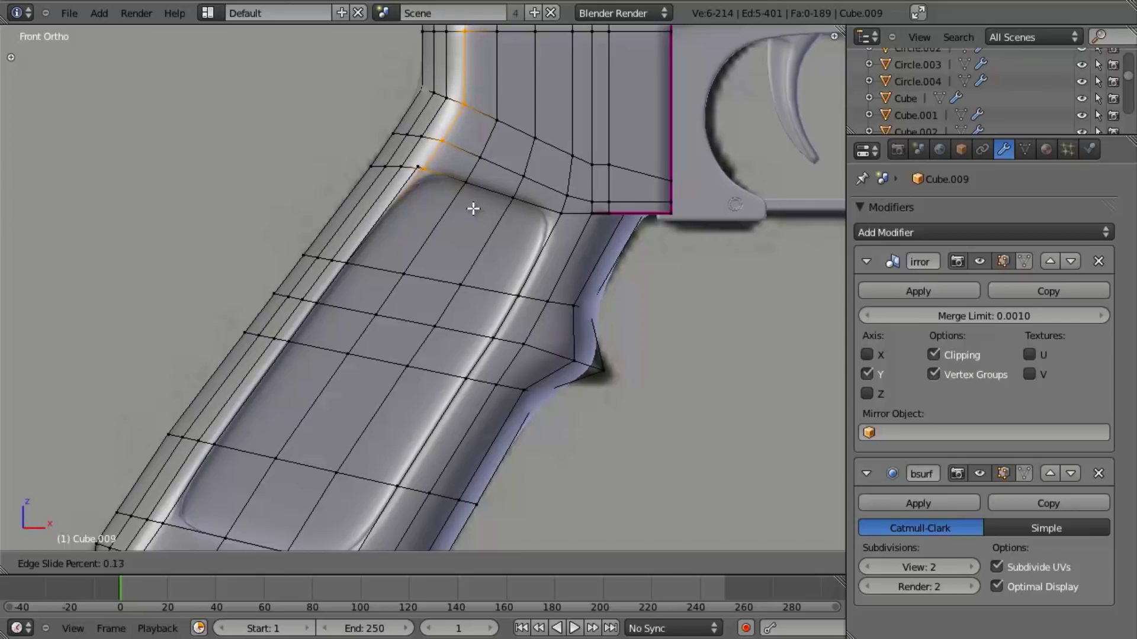
{"action": "left_click", "coordinate": [473, 208]}
Step: Select the lengthwise loop on the grip's rounded back with its neighbouring loop and adjust the strip with Shrink/Fatten
{"action": "middle_click_drag", "start_coordinate": [432, 306], "coordinate": [396, 113]}
{"action": "right_click", "coordinate": [427, 127], "text": "alt"}
{"action": "middle_click_drag", "start_coordinate": [449, 233], "coordinate": [447, 111]}
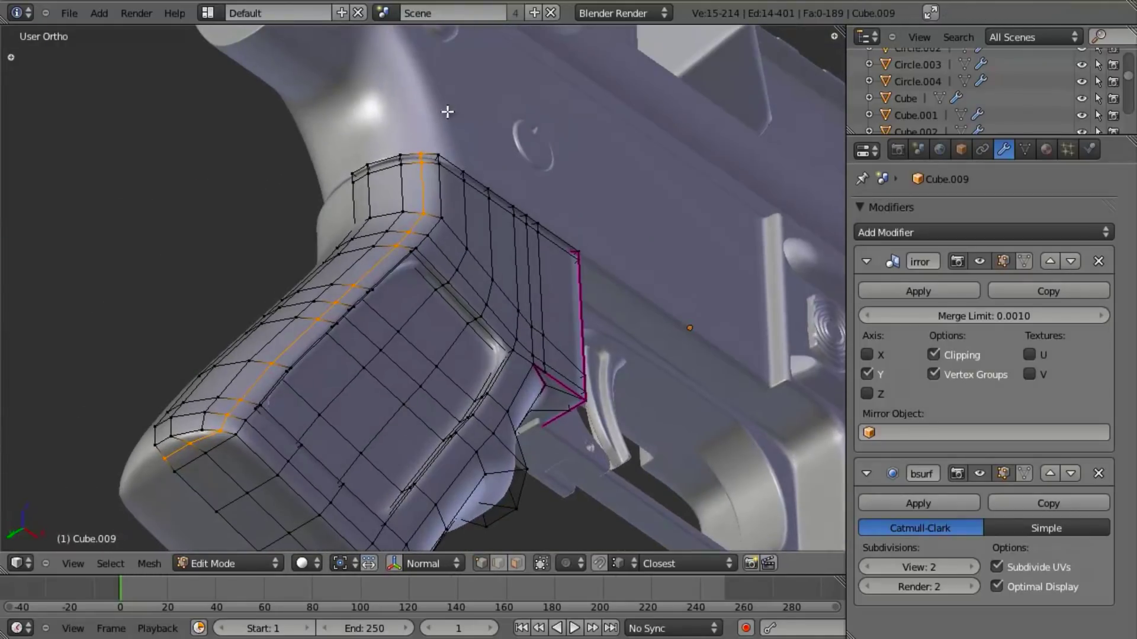
{"action": "right_click", "coordinate": [400, 187], "text": "alt+shift"}
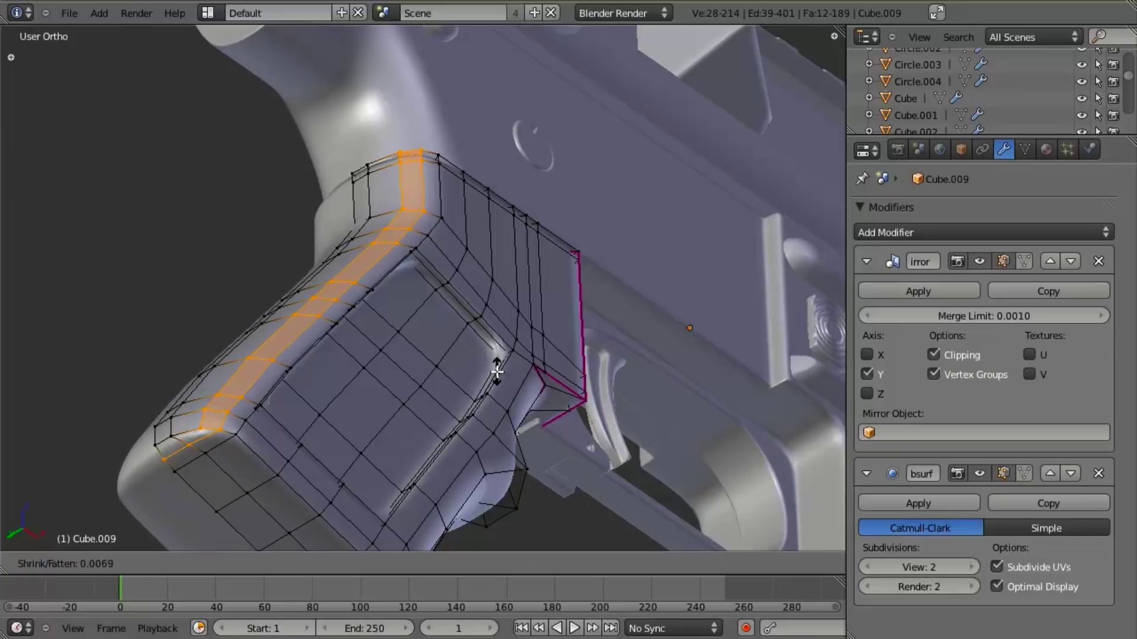
{"action": "middle_click_drag", "start_coordinate": [495, 355], "coordinate": [441, 289]}
{"action": "key", "text": "KP_1"}
{"action": "key", "text": "alt+z"}
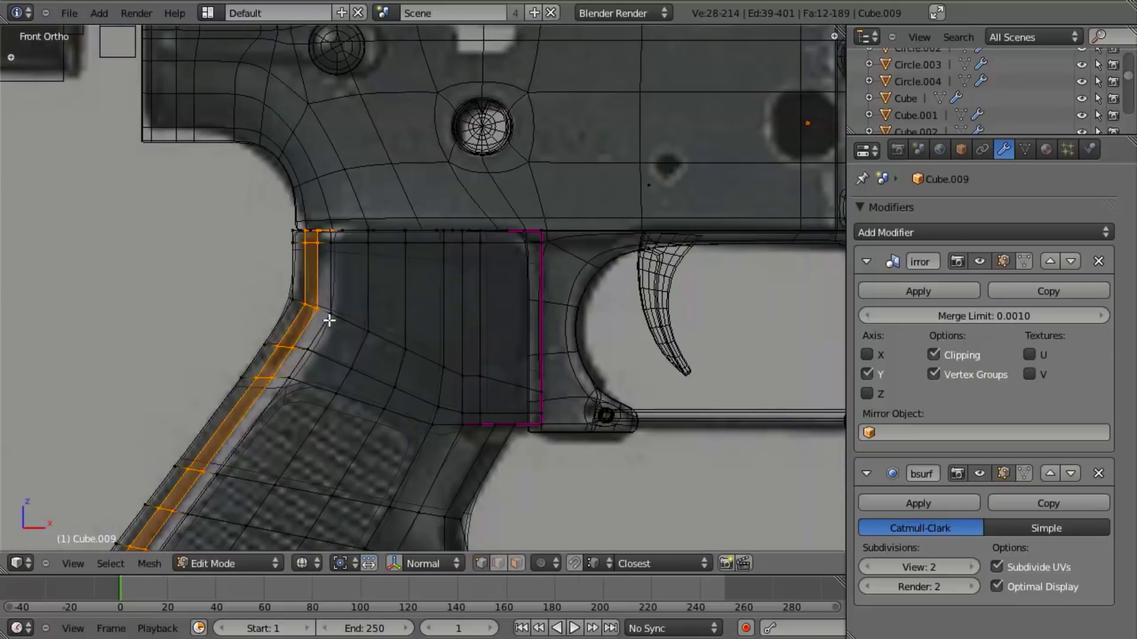
{"action": "scroll", "coordinate": [442, 284], "scroll_direction": "up", "scroll_amount": 2}
{"action": "key", "text": "alt+s"}
{"action": "left_click", "coordinate": [533, 312]}
Step: Apply Shrink/Fatten of about 0.016 to the strip without its top section, and once more without its bottom end
{"action": "key", "text": "b"}
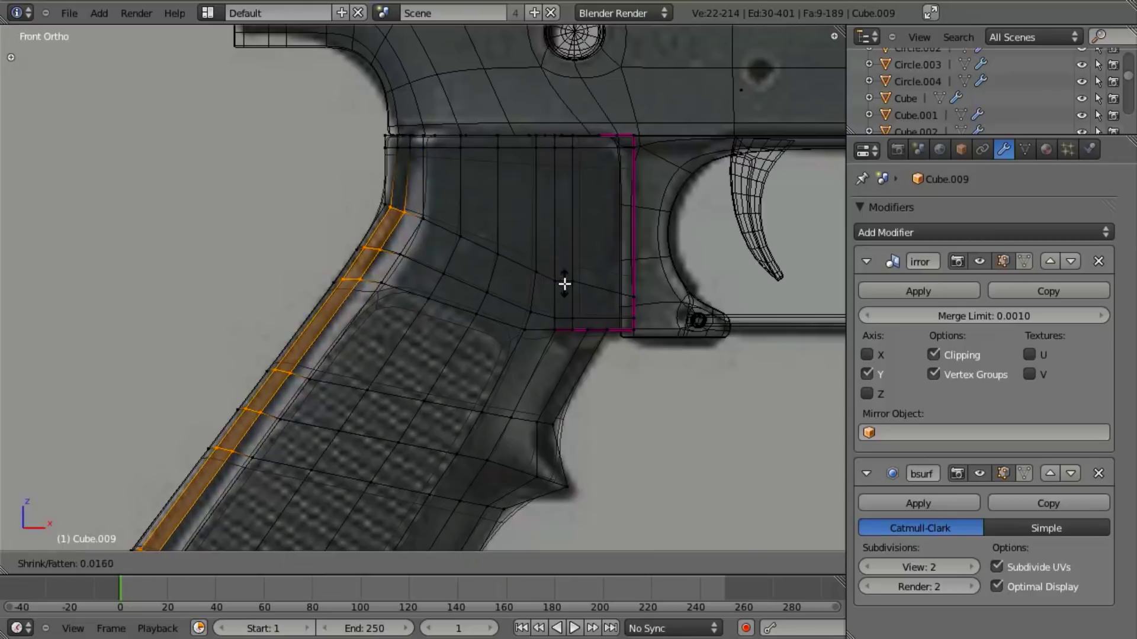
{"action": "middle_click_drag", "start_coordinate": [296, 484], "coordinate": [393, 289], "text": "shift"}
{"action": "key", "text": "alt+s"}
{"action": "left_click", "coordinate": [627, 347]}
{"action": "key", "text": "b"}
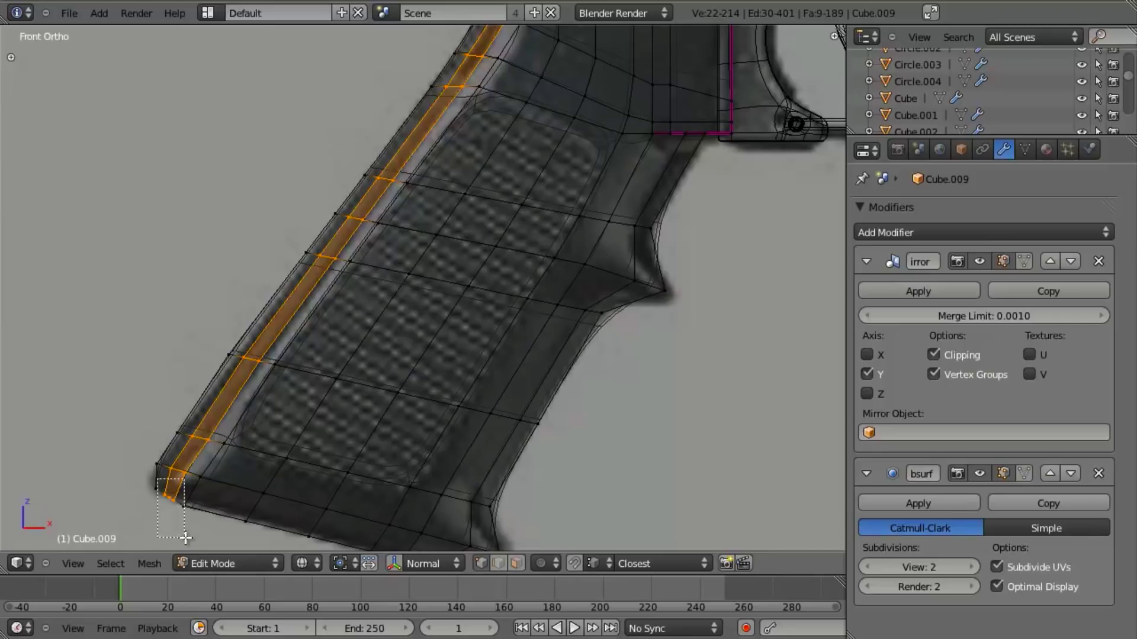
{"action": "key", "text": "alt+s"}
{"action": "left_click", "coordinate": [548, 480]}
Step: Inspect the reshaped grip back in object mode and solid shading, and compare it with the reference photo in wireframe
{"action": "key", "text": "alt+z"}
{"action": "mouse_move", "coordinate": [508, 291]}
{"action": "middle_mouse_down"}
{"action": "mouse_move", "coordinate": [411, 178]}
{"action": "mouse_move", "coordinate": [357, 274]}
{"action": "mouse_move", "coordinate": [467, 364]}
{"action": "mouse_move", "coordinate": [566, 297]}
{"action": "mouse_move", "coordinate": [483, 219]}
{"action": "mouse_move", "coordinate": [452, 117]}
{"action": "middle_mouse_up"}
{"action": "key", "text": "Tab"}
{"action": "scroll", "coordinate": [566, 297], "scroll_direction": "down", "scroll_amount": 2}
{"action": "key", "text": "Tab"}
{"action": "key", "text": "z"}
{"action": "key", "text": "z"}
{"action": "middle_click_drag", "start_coordinate": [398, 437], "coordinate": [434, 266]}
{"action": "scroll", "coordinate": [434, 267], "scroll_direction": "up", "scroll_amount": 4}
{"action": "key", "text": "KP_1"}
{"action": "key", "text": "a"}
{"action": "scroll", "coordinate": [459, 264], "scroll_direction": "down", "scroll_amount": 2}
{"action": "key", "text": "z"}
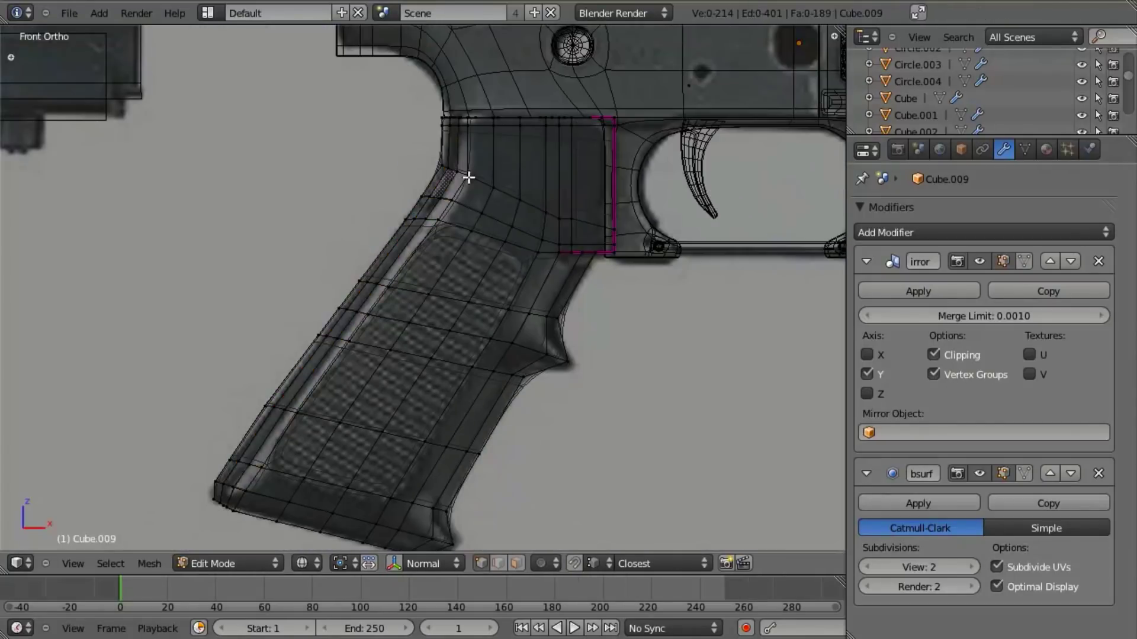
Step: Select the bottom vertices near the grip's lower rear corner and move them slightly forward
{"action": "scroll", "coordinate": [546, 344], "scroll_direction": "up", "scroll_amount": 3}
{"action": "key", "text": "z"}
{"action": "key", "text": "z"}
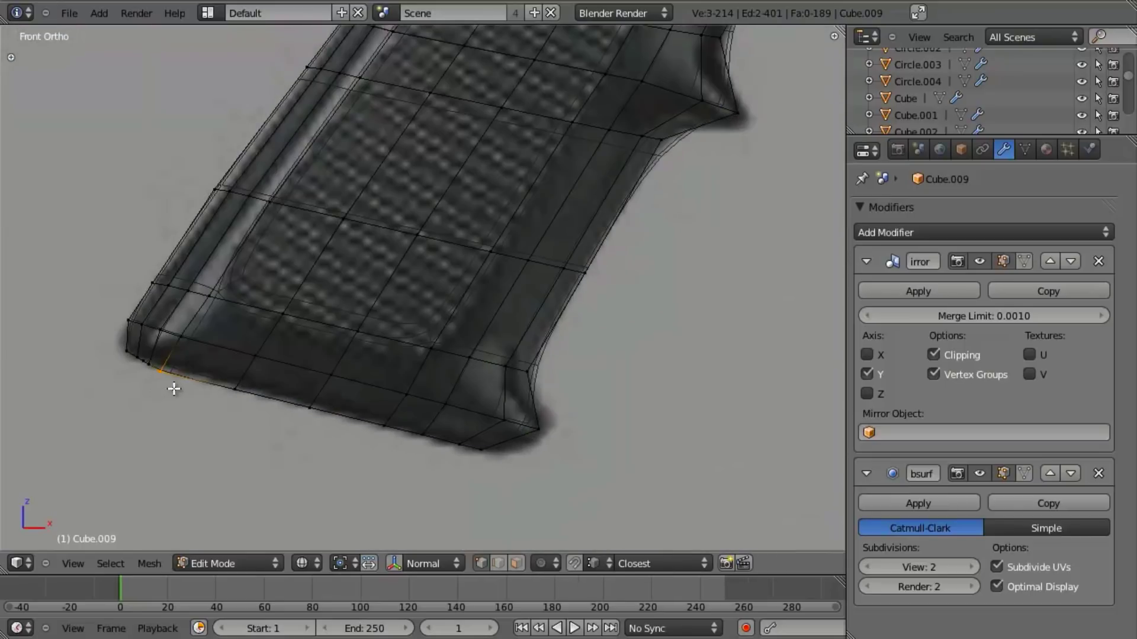
{"action": "key", "text": "g"}
{"action": "left_click", "coordinate": [180, 387]}
{"action": "key", "text": "a"}
Step: Select the cross row just above the grip's bottom edge and edge-slide it upward
{"action": "middle_click_drag", "start_coordinate": [452, 418], "coordinate": [449, 388], "text": "shift"}
{"action": "key", "text": "z"}
{"action": "scroll", "coordinate": [505, 388], "scroll_direction": "up", "scroll_amount": 2}
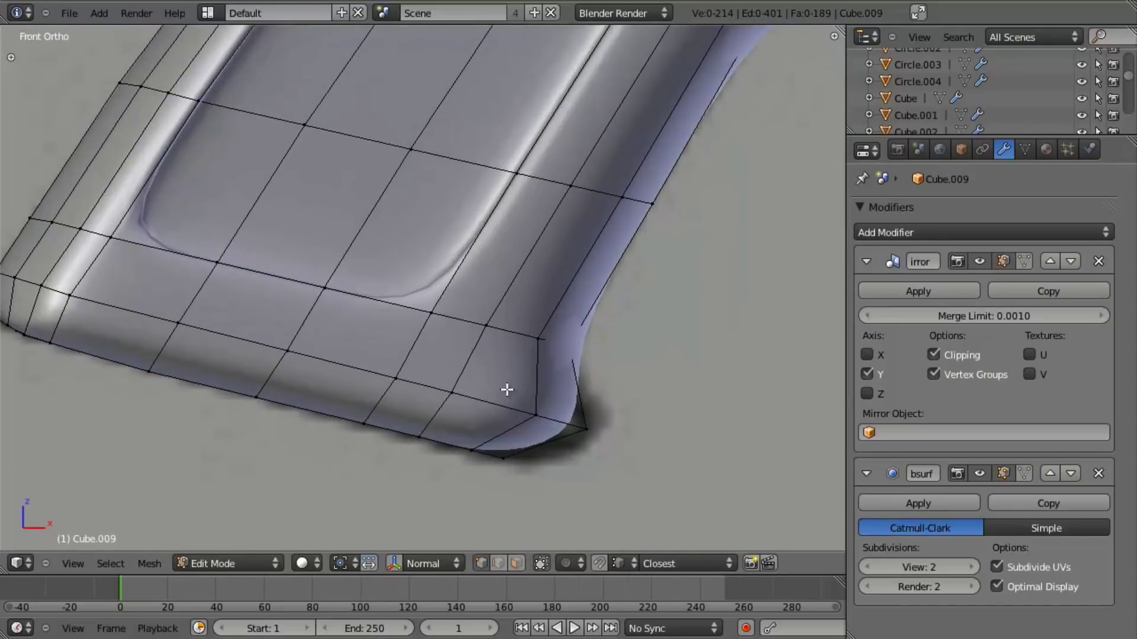
{"action": "mouse_move", "coordinate": [538, 412]}
{"action": "middle_mouse_down", "text": "shift"}
{"action": "mouse_move", "coordinate": [538, 379]}
{"action": "mouse_move", "coordinate": [515, 393]}
{"action": "middle_mouse_up", "text": "shift"}
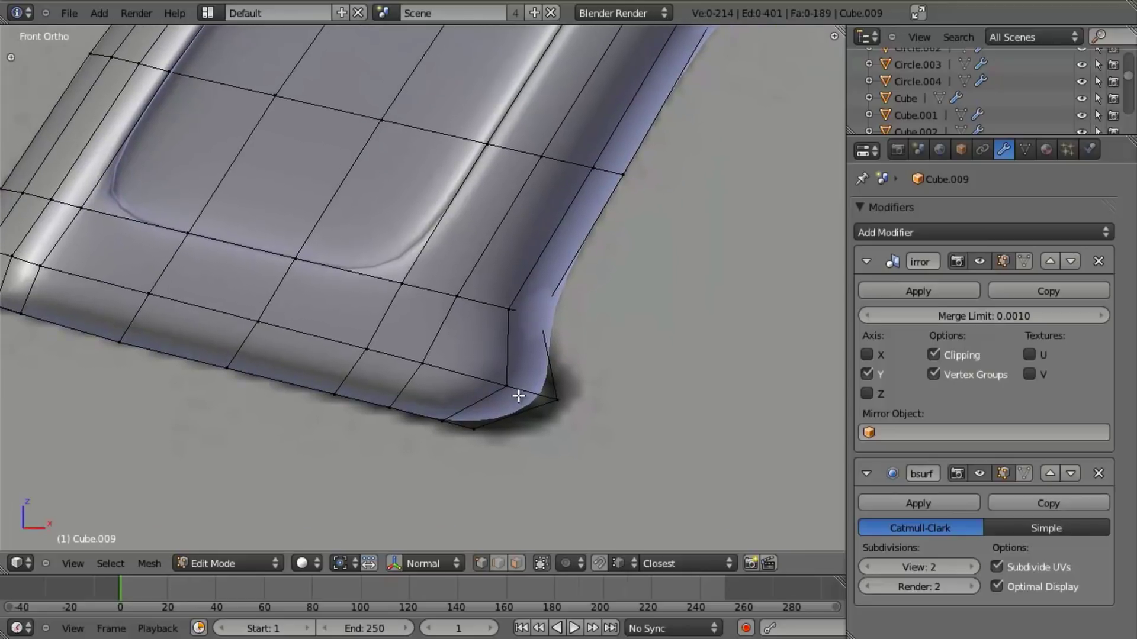
{"action": "key", "text": "alt+z"}
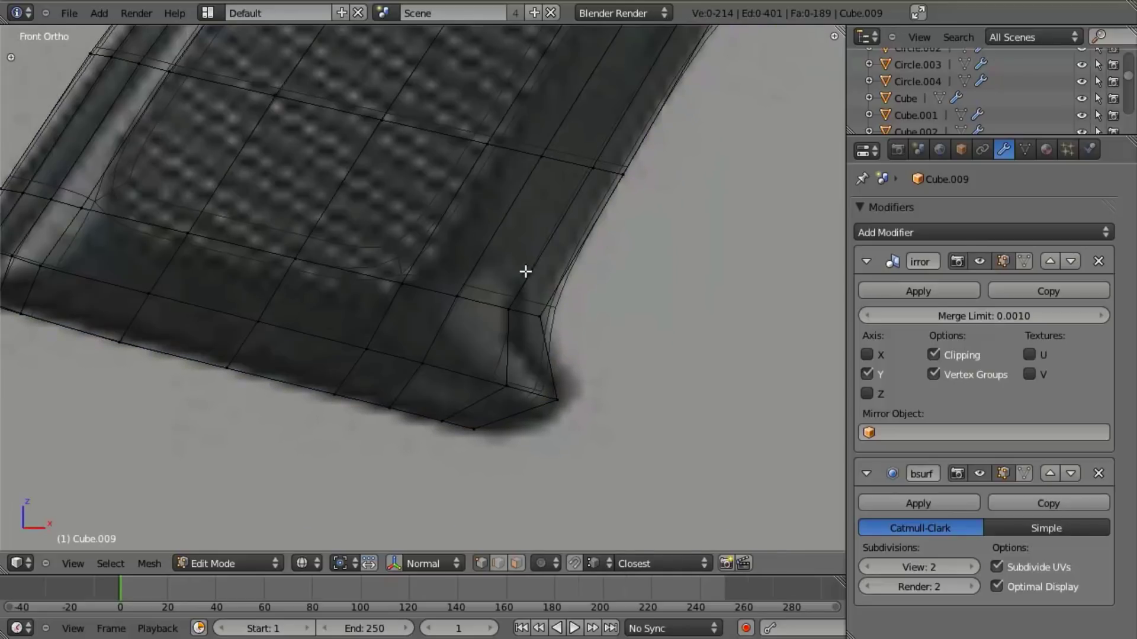
{"action": "key", "text": "b"}
{"action": "left_click_drag", "start_coordinate": [474, 361], "coordinate": [572, 413]}
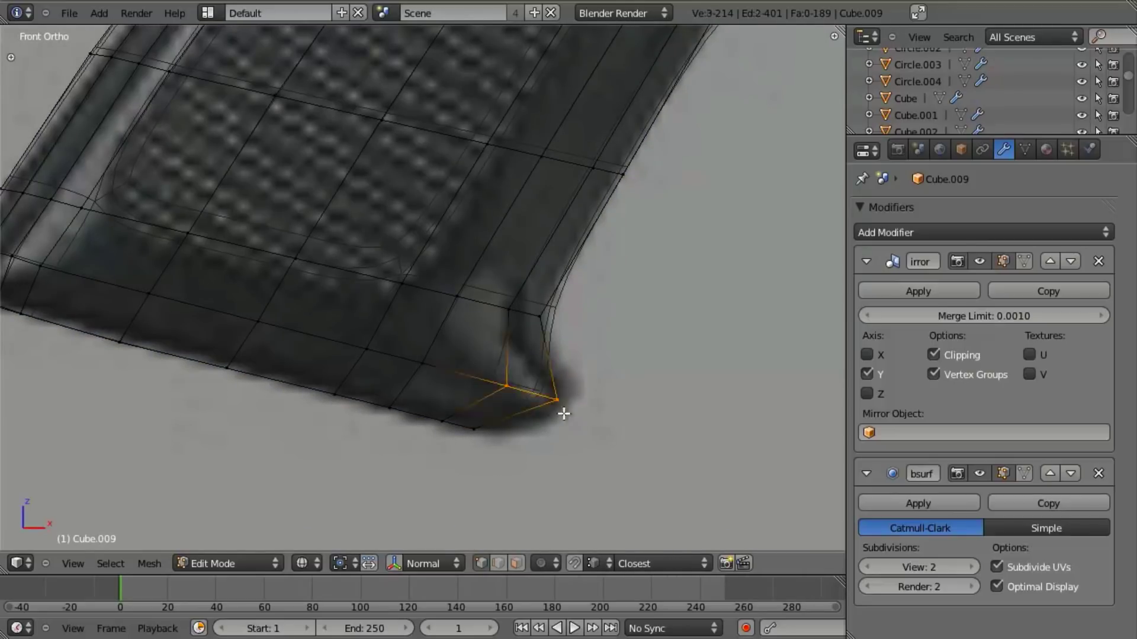
{"action": "left_click", "coordinate": [466, 381], "text": "alt"}
{"action": "scroll", "coordinate": [473, 380], "scroll_direction": "down", "scroll_amount": 2}
{"action": "key", "text": "ctrl+e"}
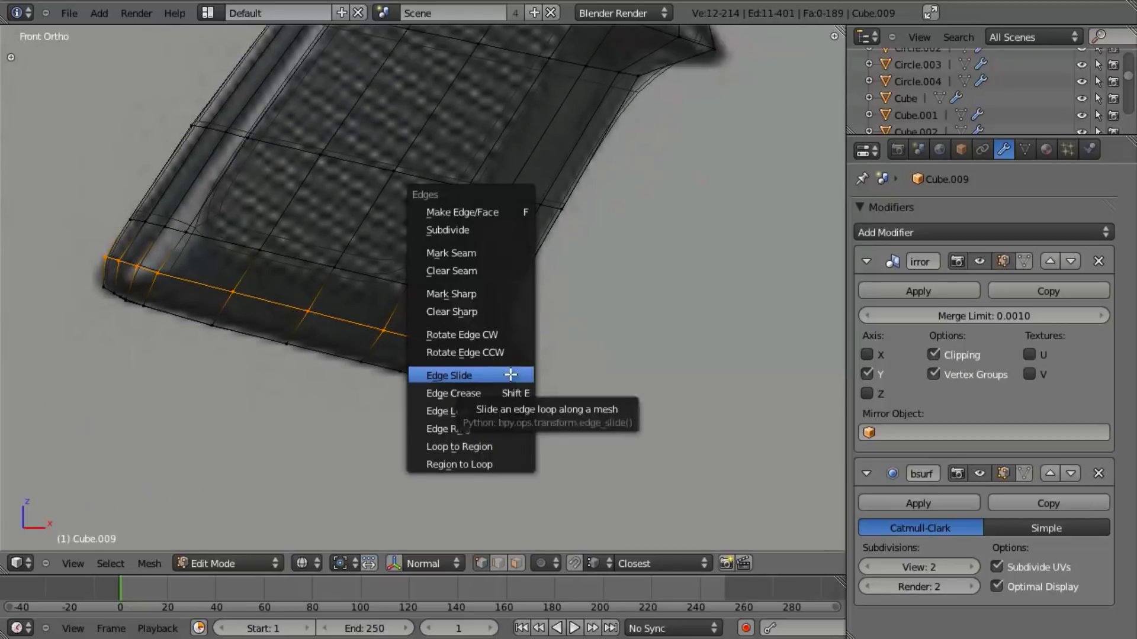
{"action": "left_click", "coordinate": [507, 373]}
{"action": "left_click", "coordinate": [521, 355]}
Step: Add a cross edge loop low in the band above the grip's bottom edge and widen it along X
{"action": "key", "text": "a"}
{"action": "key", "text": "ctrl+r"}
{"action": "left_click", "coordinate": [480, 367]}
{"action": "left_click", "coordinate": [488, 382]}
{"action": "key", "text": "s"}
{"action": "key", "text": "x"}
{"action": "left_click", "coordinate": [546, 394]}
Step: Add a second cross edge loop between the new row and the raised one and scale it along X
{"action": "key", "text": "a"}
{"action": "key", "text": "ctrl+r"}
{"action": "left_click", "coordinate": [504, 359]}
{"action": "left_click", "coordinate": [504, 360]}
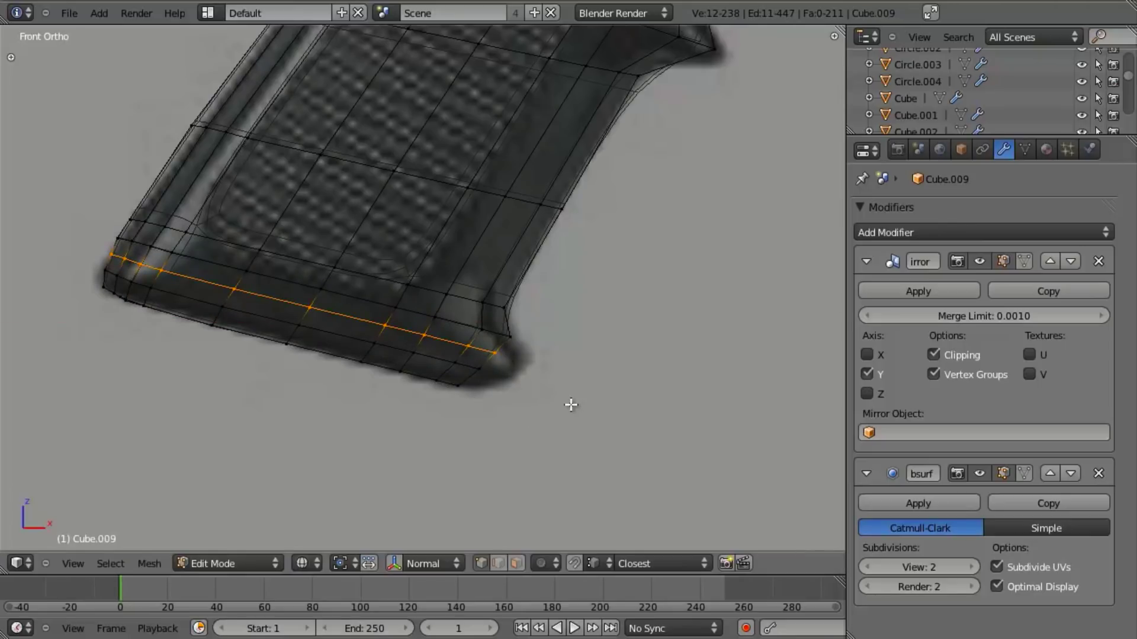
{"action": "key", "text": "s"}
{"action": "key", "text": "x"}
{"action": "left_click", "coordinate": [575, 407]}
Step: Select the vertices at the grip's lower front corner and move them outward and down towards the reference outline
{"action": "scroll", "coordinate": [556, 406], "scroll_direction": "up", "scroll_amount": 3}
{"action": "key", "text": "a"}
{"action": "key", "text": "b"}
{"action": "left_click_drag", "start_coordinate": [461, 402], "coordinate": [534, 457]}
{"action": "key", "text": "b"}
{"action": "left_click_drag", "start_coordinate": [484, 366], "coordinate": [541, 425]}
{"action": "key", "text": "g"}
{"action": "right_click", "coordinate": [564, 435]}
{"action": "key", "text": "b"}
{"action": "left_click_drag", "start_coordinate": [531, 388], "coordinate": [597, 451]}
{"action": "key", "text": "g"}
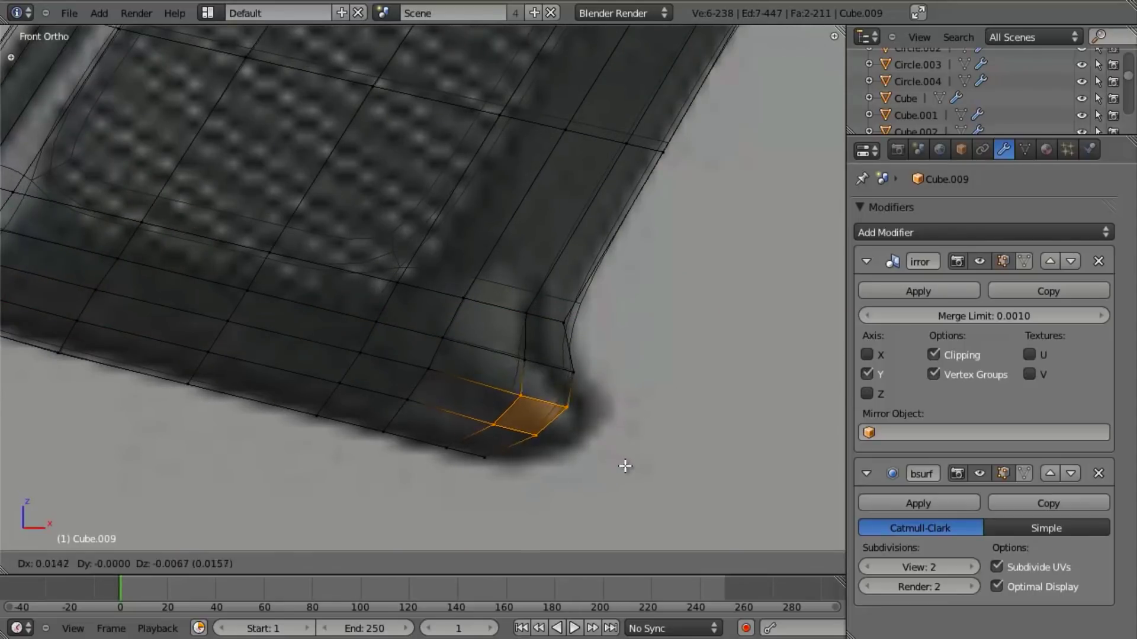
{"action": "left_click", "coordinate": [634, 467]}
Step: Move the front-edge vertices just above the lower front corner outward to shape the pointed lip
{"action": "key", "text": "a"}
{"action": "key", "text": "b"}
{"action": "left_click_drag", "start_coordinate": [510, 384], "coordinate": [596, 432]}
{"action": "key", "text": "g"}
{"action": "left_click", "coordinate": [622, 431]}
{"action": "key", "text": "g"}
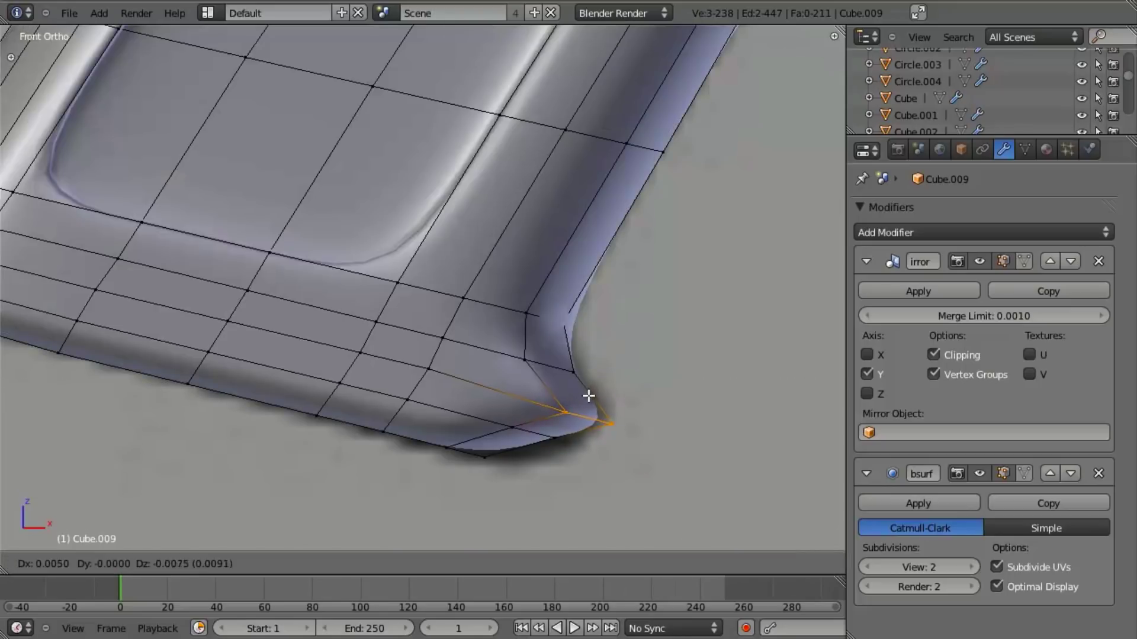
{"action": "left_click", "coordinate": [584, 388]}
Step: Add two centred cross edge loops at the finger bump on the grip's front, one above and one below its tip
{"action": "key", "text": "Tab"}
{"action": "scroll", "coordinate": [584, 368], "scroll_direction": "down", "scroll_amount": 5}
{"action": "middle_click_drag", "start_coordinate": [545, 294], "coordinate": [521, 353]}
{"action": "key", "text": "KP_3"}
{"action": "key", "text": "KP_1"}
{"action": "middle_click_drag", "start_coordinate": [492, 236], "coordinate": [475, 262], "text": "shift"}
{"action": "key", "text": "Tab"}
{"action": "scroll", "coordinate": [497, 267], "scroll_direction": "up", "scroll_amount": 6}
{"action": "key", "text": "ctrl+r"}
{"action": "left_click", "coordinate": [547, 149]}
{"action": "right_click", "coordinate": [547, 150]}
{"action": "key", "text": "ctrl+r"}
{"action": "left_click", "coordinate": [567, 239]}
{"action": "right_click", "coordinate": [567, 238]}
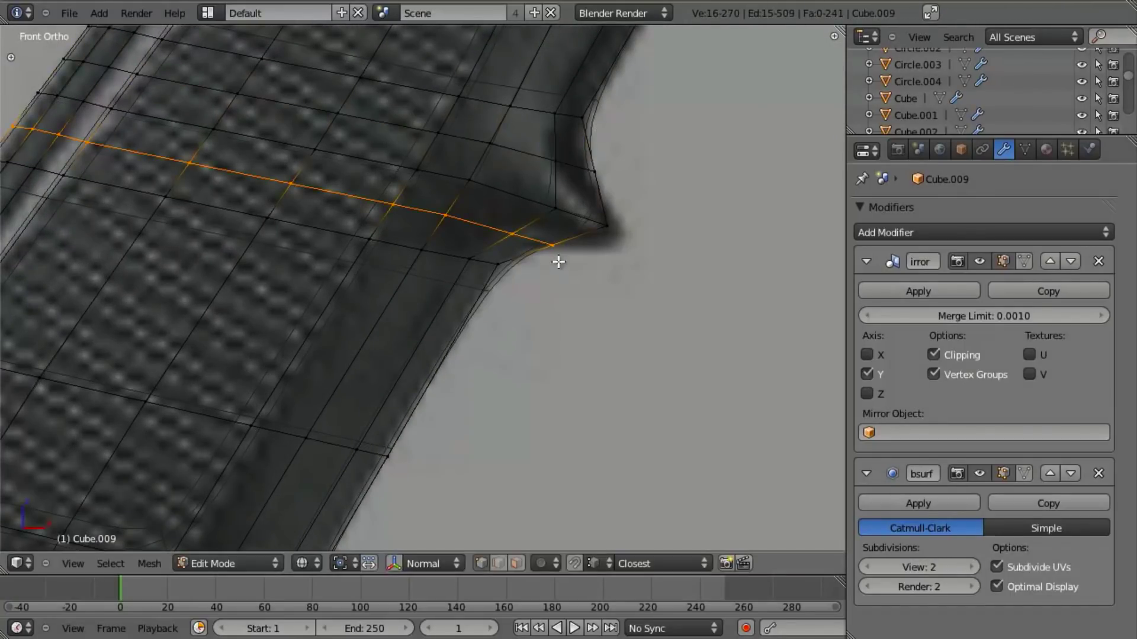
Step: Move the new front-edge vertices above and below the finger bump's tip to follow the reference curve
{"action": "middle_click_drag", "start_coordinate": [566, 239], "coordinate": [551, 262], "text": "shift"}
{"action": "key", "text": "a"}
{"action": "left_click_drag", "start_coordinate": [598, 216], "coordinate": [598, 216]}
{"action": "key", "text": "g"}
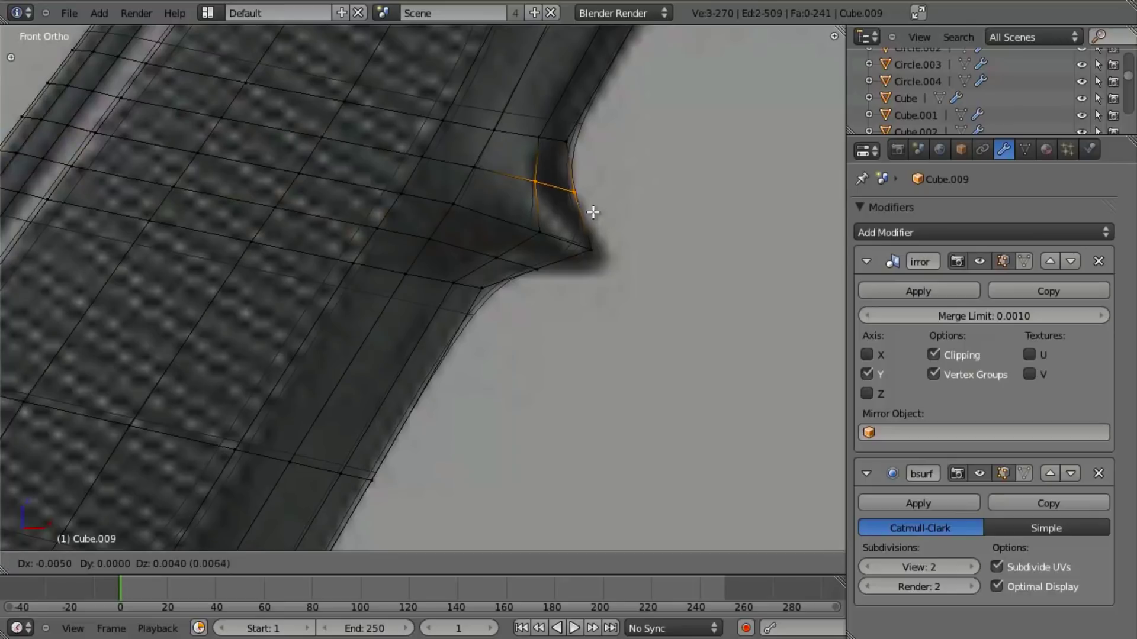
{"action": "left_click", "coordinate": [584, 209]}
{"action": "left_click_drag", "start_coordinate": [474, 237], "coordinate": [560, 290]}
{"action": "key", "text": "g"}
{"action": "left_click", "coordinate": [546, 270]}
Step: Leave mesh editing and save over the file m4_rifle_09.blend
{"action": "key", "text": "z"}
{"action": "key", "text": "Tab"}
{"action": "scroll", "coordinate": [584, 353], "scroll_direction": "down", "scroll_amount": 6}
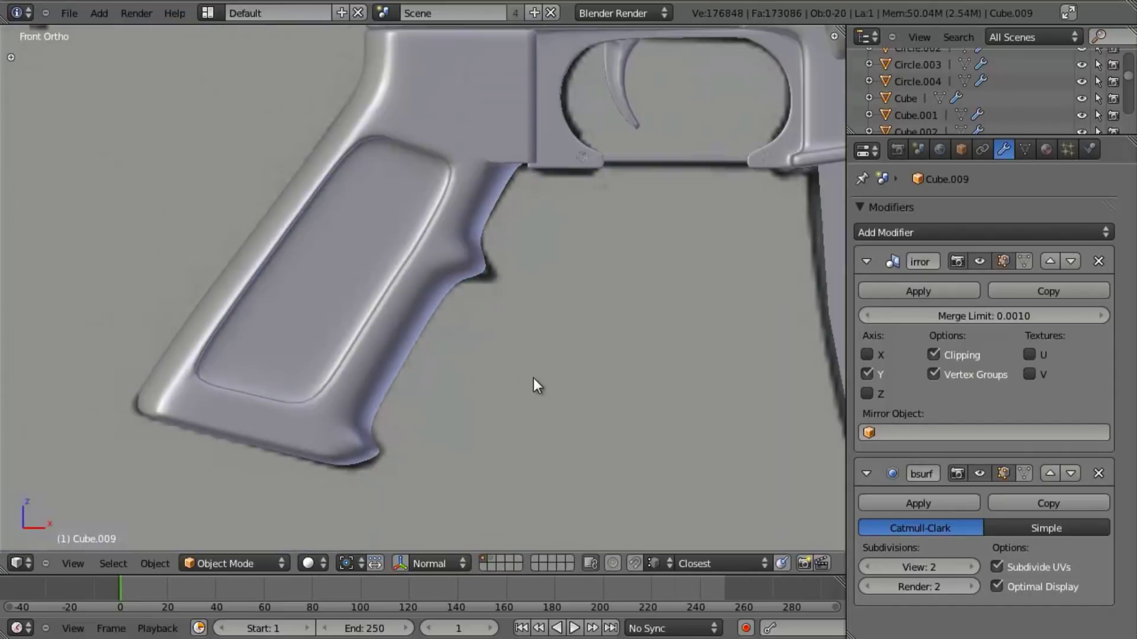
{"action": "key", "text": "ctrl+s"}
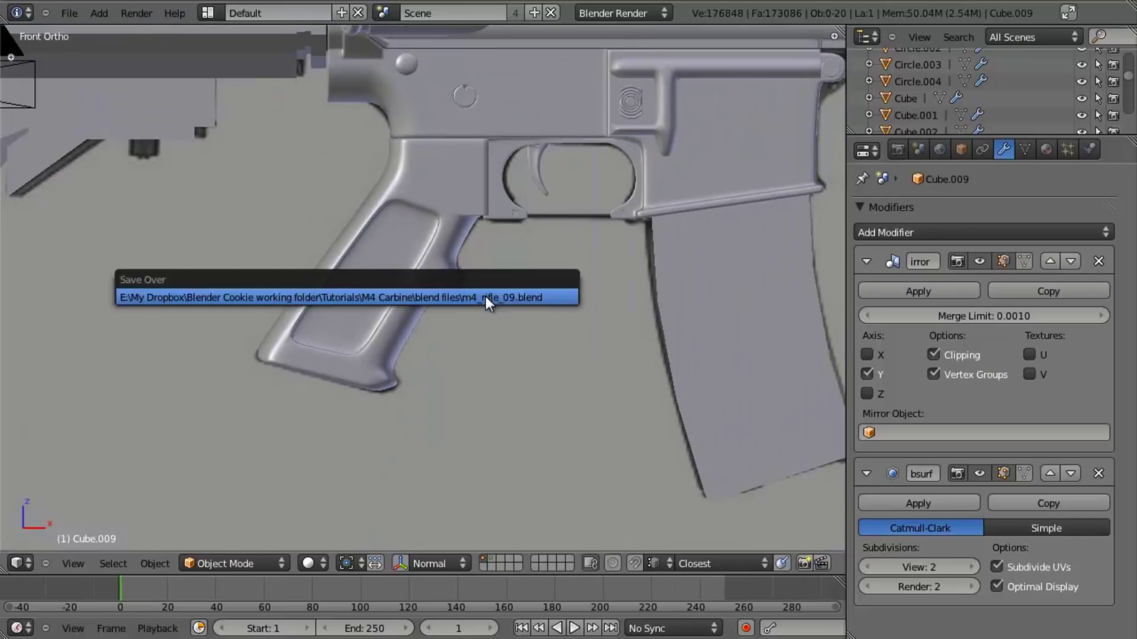
{"action": "left_click", "coordinate": [485, 298]}
{"action": "middle_click_drag", "start_coordinate": [486, 296], "coordinate": [513, 244]}
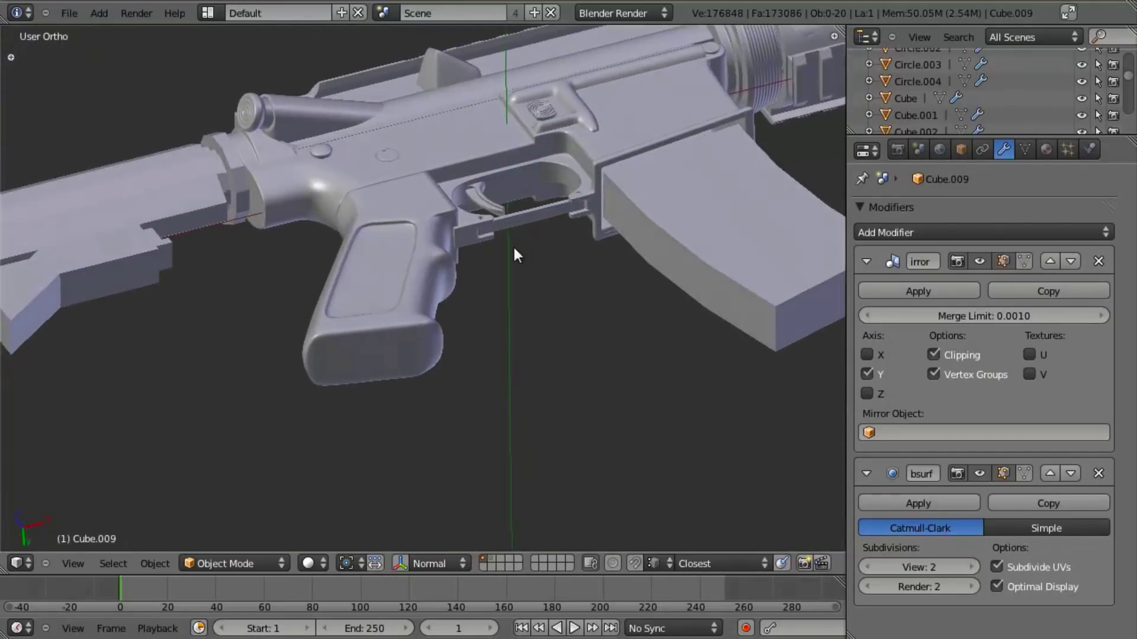
Step: Select the grip's flat underside faces, inside the rounded bottom rim up to the front corner
{"action": "key", "text": "Tab"}
{"action": "scroll", "coordinate": [473, 351], "scroll_direction": "up", "scroll_amount": 3}
{"action": "middle_click_drag", "start_coordinate": [474, 350], "coordinate": [492, 259]}
{"action": "scroll", "coordinate": [492, 258], "scroll_direction": "up", "scroll_amount": 3}
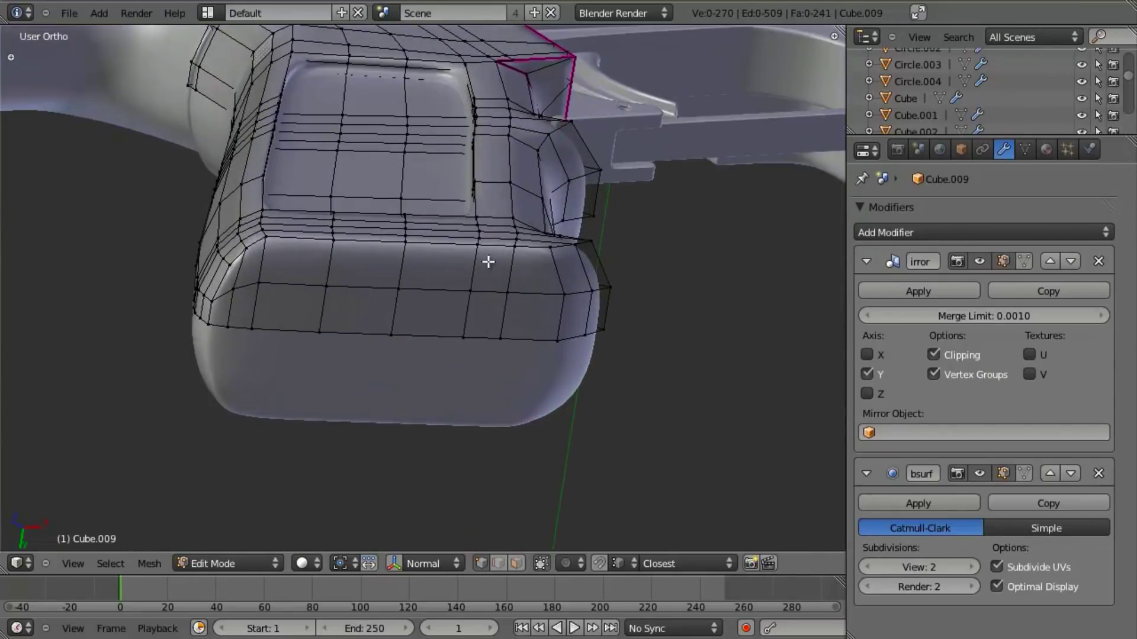
{"action": "scroll", "coordinate": [504, 296], "scroll_direction": "up", "scroll_amount": 2}
{"action": "right_click", "coordinate": [223, 220], "text": "alt"}
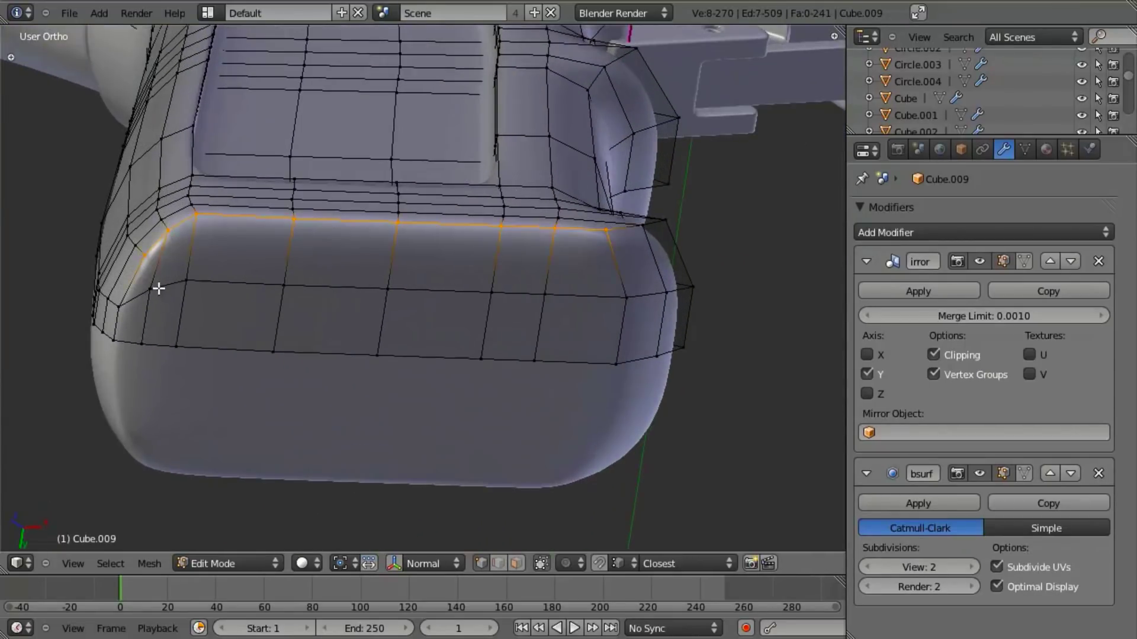
{"action": "middle_click_drag", "start_coordinate": [646, 254], "coordinate": [672, 345]}
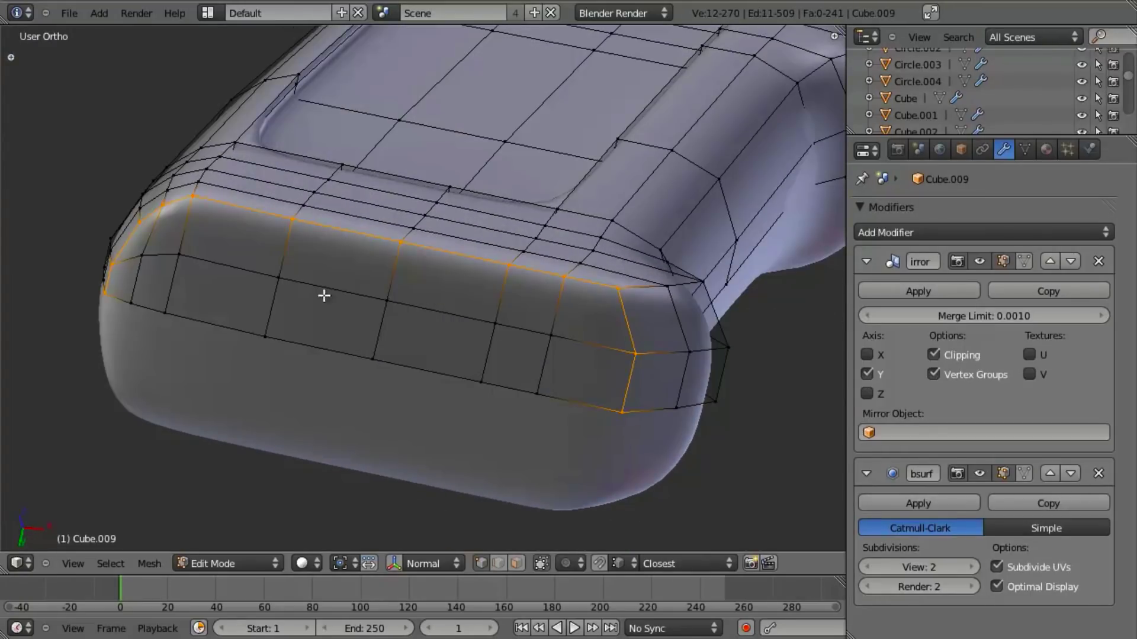
{"action": "mouse_move", "coordinate": [195, 411]}
{"action": "left_mouse_down", "text": "ctrl"}
{"action": "mouse_move", "coordinate": [436, 447]}
{"action": "mouse_move", "coordinate": [558, 419]}
{"action": "mouse_move", "coordinate": [591, 325]}
{"action": "mouse_move", "coordinate": [580, 330]}
{"action": "left_mouse_up", "text": "ctrl"}
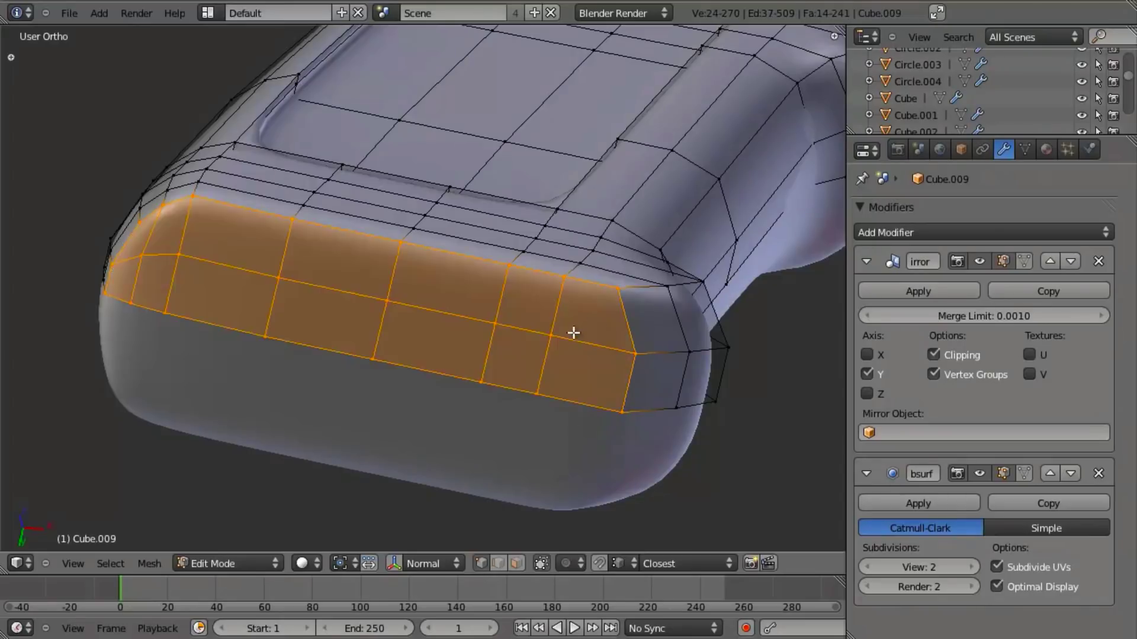
Step: Extrude the selected underside faces in place and scale them slightly inward to form an inset border
{"action": "scroll", "coordinate": [581, 330], "scroll_direction": "down", "scroll_amount": 3}
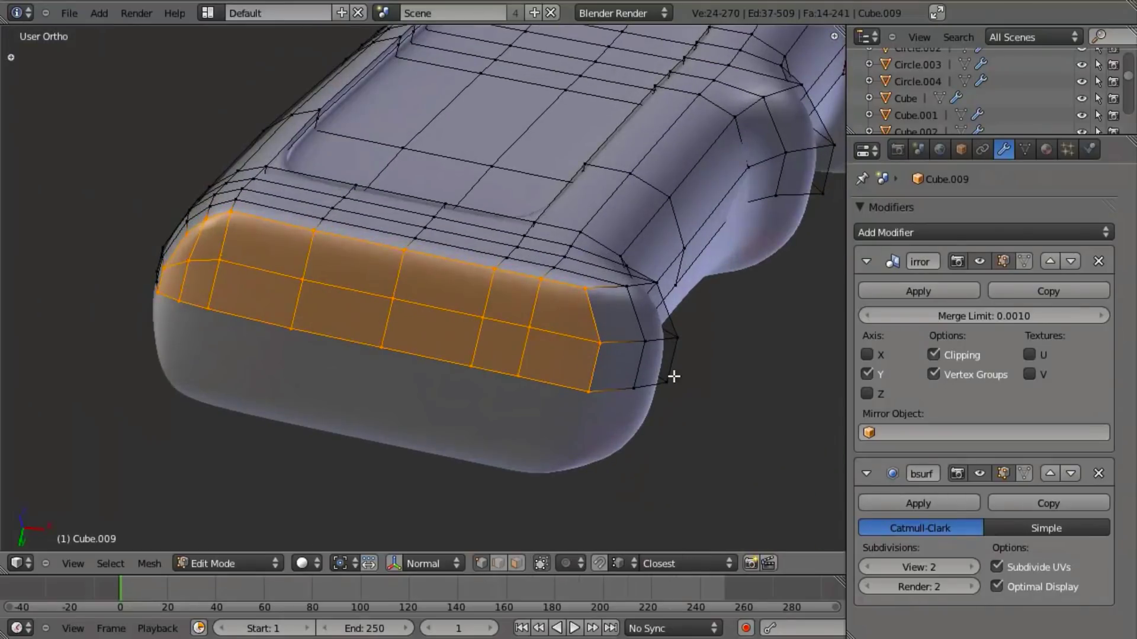
{"action": "key", "text": "e"}
{"action": "right_click", "coordinate": [674, 376]}
{"action": "key", "text": "s"}
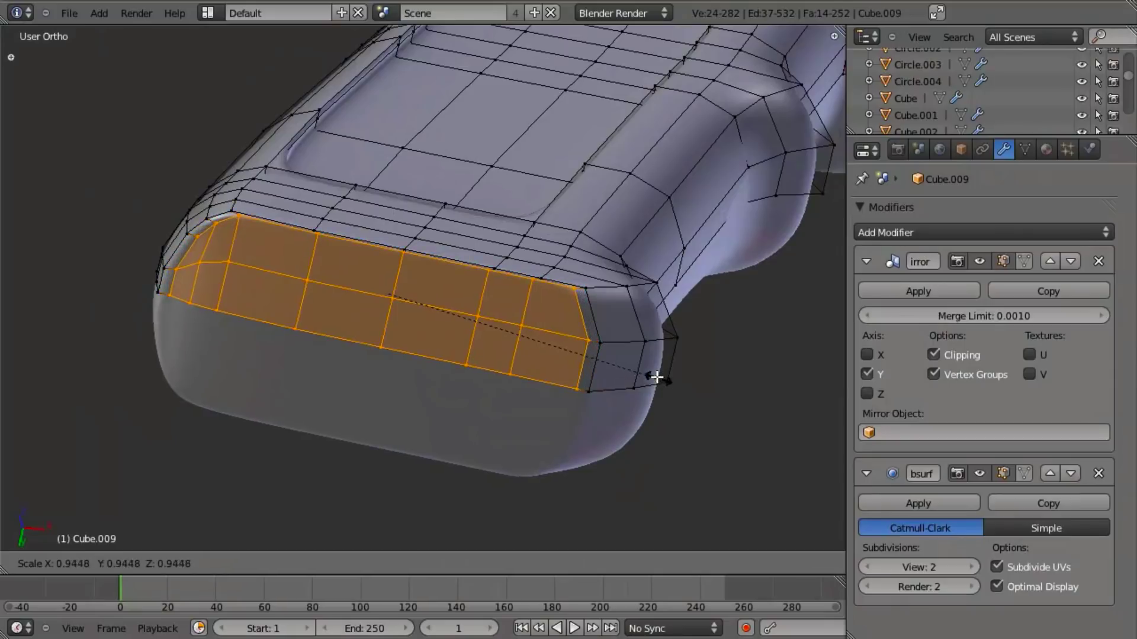
{"action": "left_click", "coordinate": [644, 372]}
Step: Move the inset underside faces about 0.024 along Y and rescale them to even out the border
{"action": "middle_click_drag", "start_coordinate": [547, 363], "coordinate": [504, 341]}
{"action": "key", "text": "g"}
{"action": "key", "text": "y"}
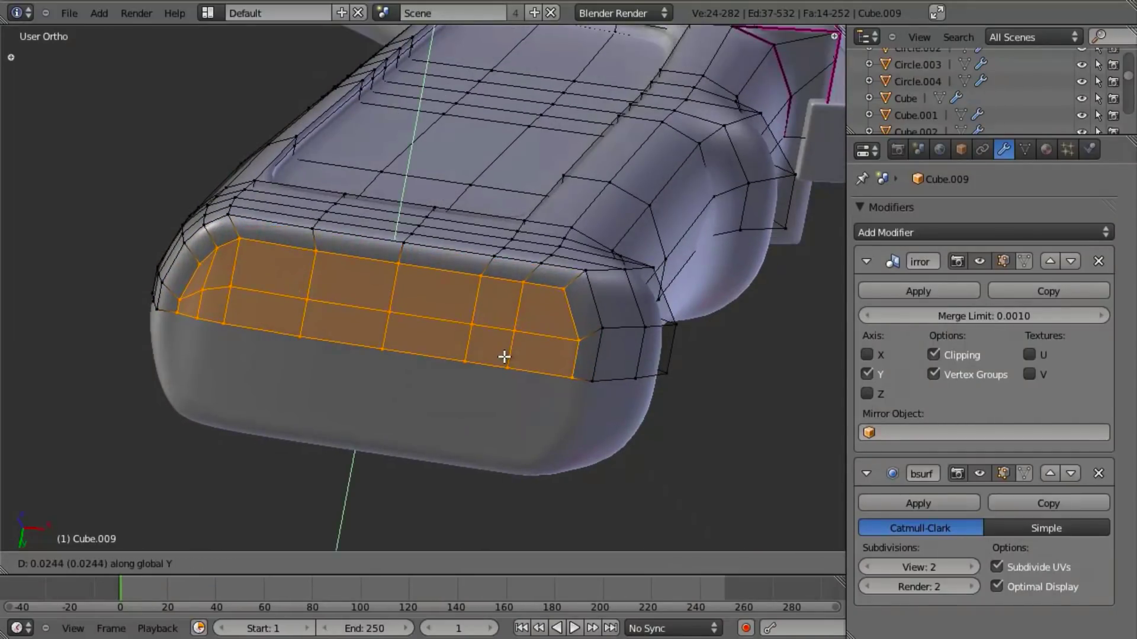
{"action": "left_click", "coordinate": [504, 357]}
{"action": "key", "text": "s"}
{"action": "left_click", "coordinate": [586, 393]}
Step: Move the inset's rearmost vertices down and back so they line up with the grip's bottom edge in front view
{"action": "key", "text": "KP_1"}
{"action": "key", "text": "alt+z"}
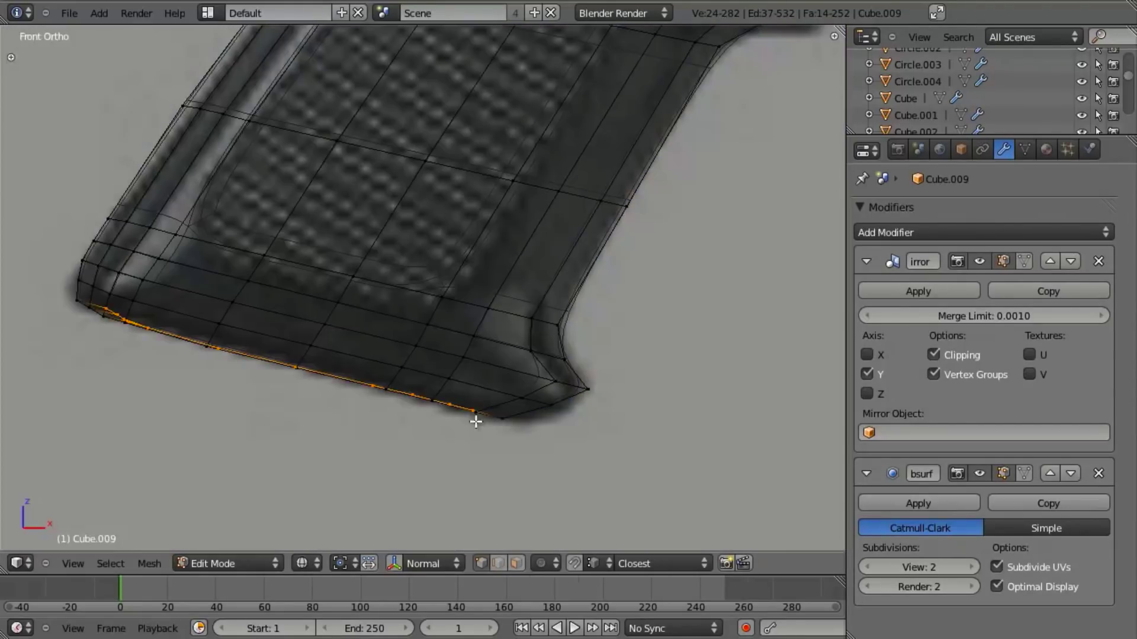
{"action": "middle_click_drag", "start_coordinate": [444, 403], "coordinate": [584, 391], "text": "shift"}
{"action": "scroll", "coordinate": [551, 386], "scroll_direction": "up", "scroll_amount": 3}
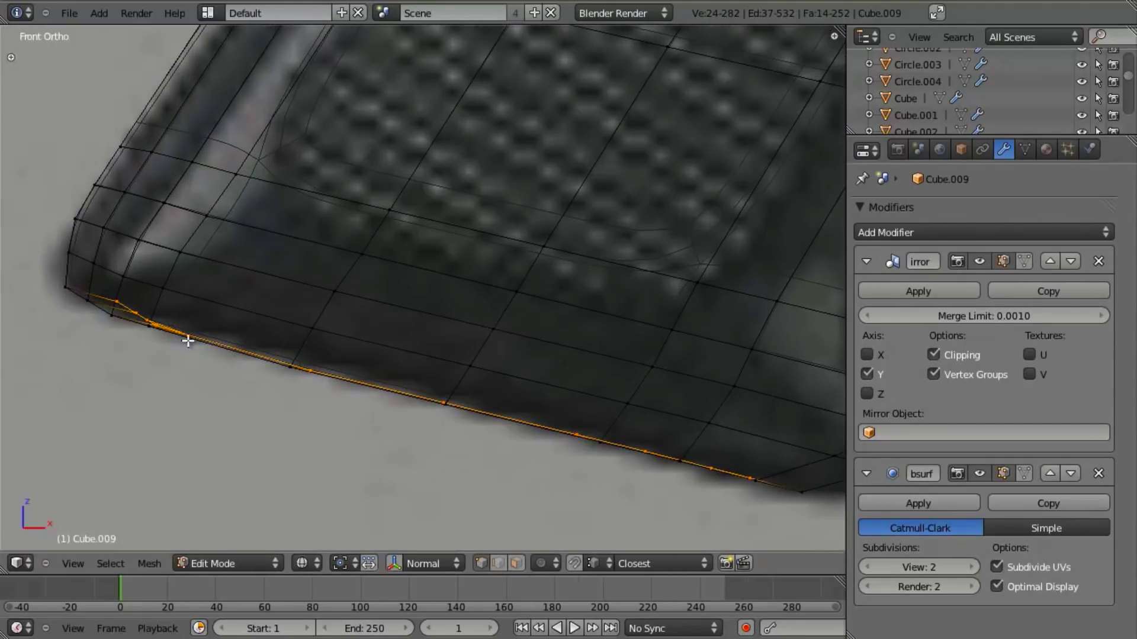
{"action": "middle_click_drag", "start_coordinate": [187, 340], "coordinate": [500, 373], "text": "shift"}
{"action": "scroll", "coordinate": [463, 389], "scroll_direction": "up", "scroll_amount": 2}
{"action": "key", "text": "a"}
{"action": "key", "text": "b"}
{"action": "left_click_drag", "start_coordinate": [277, 335], "coordinate": [348, 398]}
{"action": "key", "text": "g"}
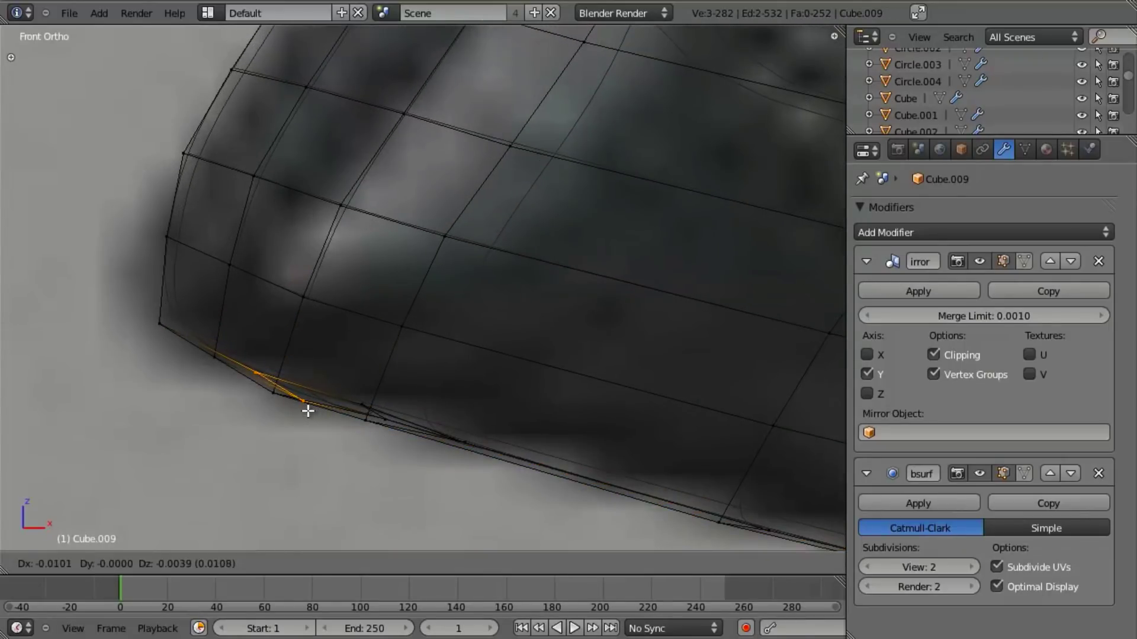
{"action": "left_click", "coordinate": [302, 408]}
{"action": "key", "text": "a"}
{"action": "key", "text": "g"}
{"action": "right_click", "coordinate": [274, 396]}
{"action": "key", "text": "b"}
{"action": "middle_click_drag", "start_coordinate": [252, 388], "coordinate": [310, 456]}
{"action": "key", "text": "g"}
{"action": "left_click", "coordinate": [302, 460]}
{"action": "key", "text": "a"}
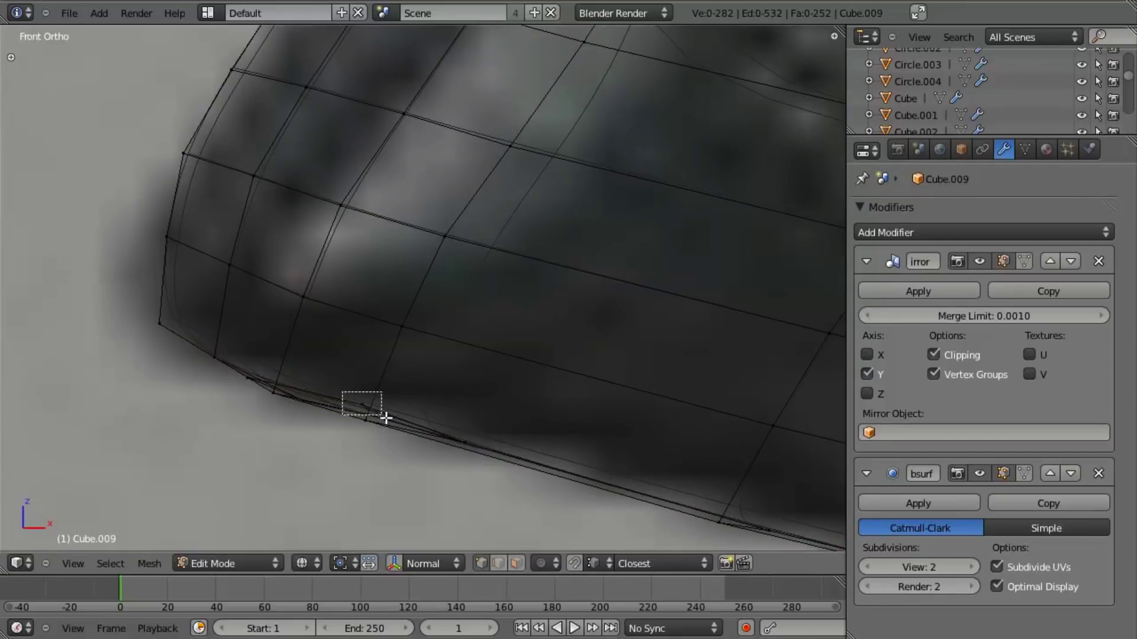
Step: Align the next inset vertices forward of the rear corner with the grip's bottom edge
{"action": "key", "text": "g"}
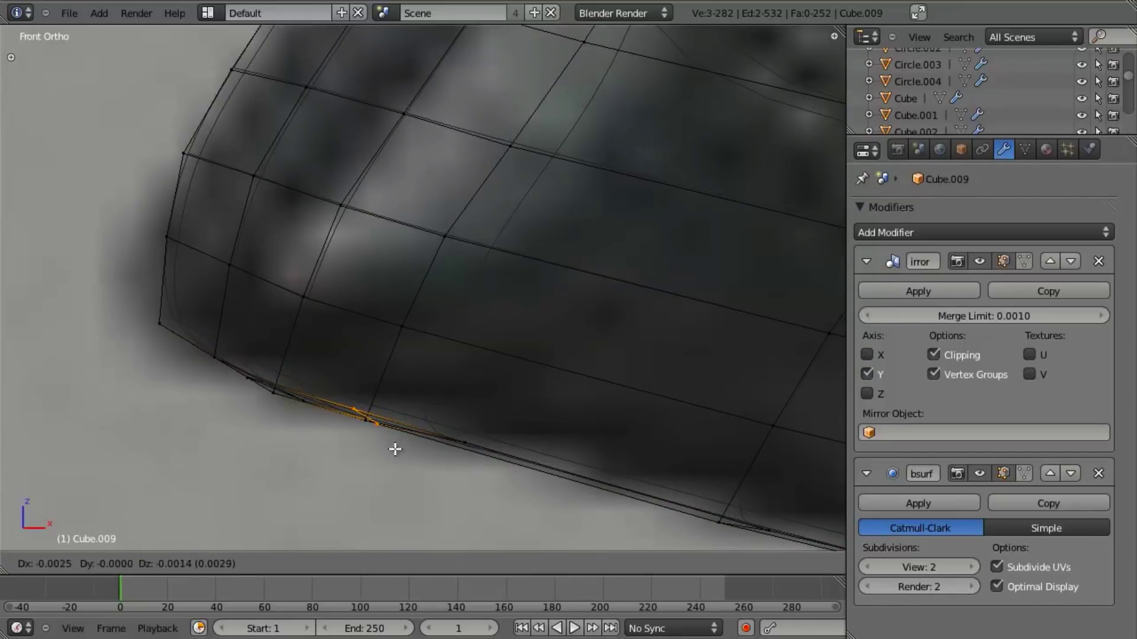
{"action": "left_click", "coordinate": [395, 449]}
{"action": "key", "text": "a"}
{"action": "key", "text": "g"}
{"action": "left_click", "coordinate": [378, 418]}
{"action": "left_click_drag", "start_coordinate": [508, 500], "coordinate": [509, 501]}
{"action": "key", "text": "g"}
{"action": "left_click", "coordinate": [507, 506]}
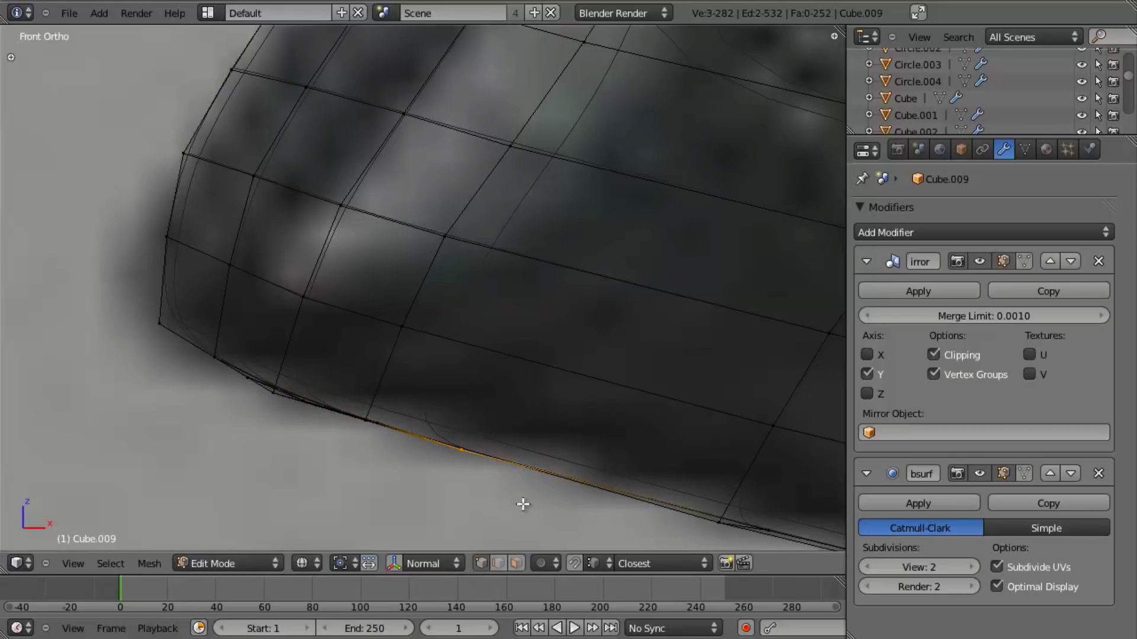
{"action": "middle_click_drag", "start_coordinate": [626, 508], "coordinate": [242, 277], "text": "shift"}
{"action": "key", "text": "a"}
{"action": "key", "text": "b"}
{"action": "left_click_drag", "start_coordinate": [354, 267], "coordinate": [410, 319]}
{"action": "key", "text": "g"}
{"action": "left_click", "coordinate": [425, 342]}
Step: Align the remaining inset vertices towards the front corner with the grip's slanted bottom edge
{"action": "middle_click_drag", "start_coordinate": [780, 407], "coordinate": [535, 352], "text": "shift"}
{"action": "key", "text": "a"}
{"action": "key", "text": "b"}
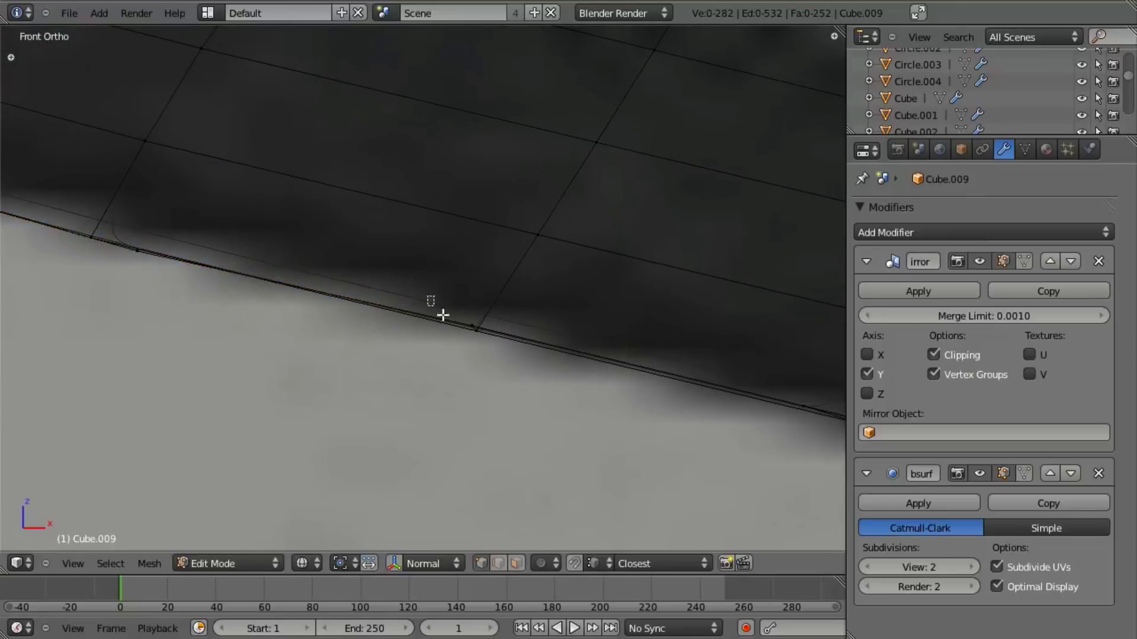
{"action": "left_click_drag", "start_coordinate": [487, 331], "coordinate": [488, 332]}
{"action": "key", "text": "g"}
{"action": "left_click", "coordinate": [488, 337]}
{"action": "middle_click_drag", "start_coordinate": [388, 337], "coordinate": [312, 312], "text": "shift"}
{"action": "key", "text": "a"}
{"action": "key", "text": "b"}
{"action": "key", "text": "g"}
{"action": "left_click", "coordinate": [370, 337]}
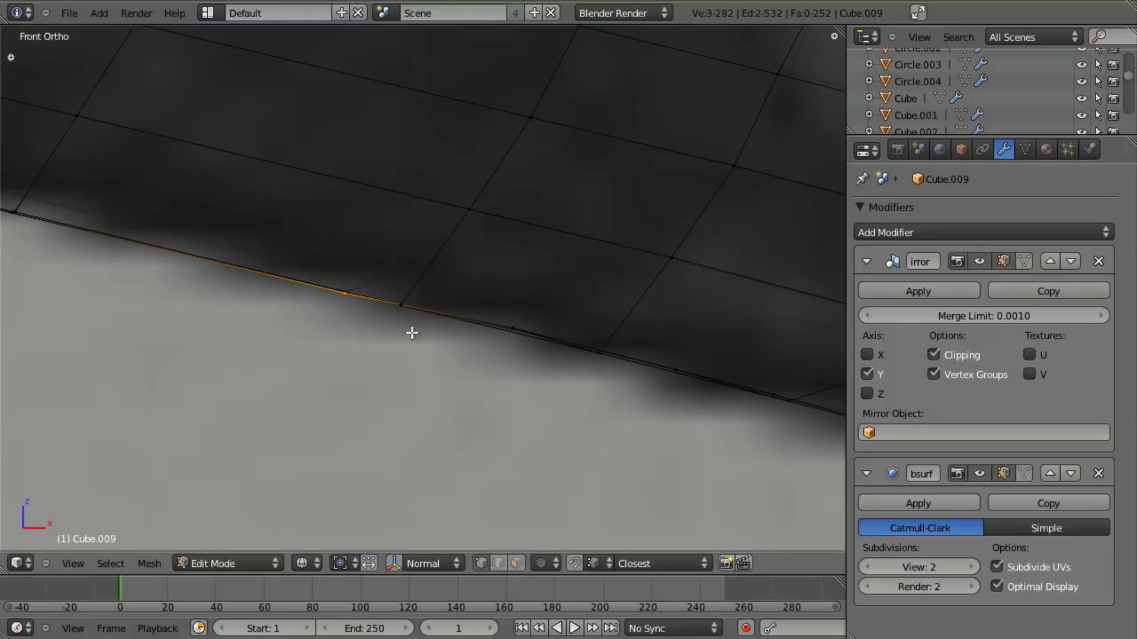
{"action": "left_click_drag", "start_coordinate": [498, 283], "coordinate": [546, 370]}
{"action": "key", "text": "b"}
{"action": "left_click_drag", "start_coordinate": [639, 352], "coordinate": [701, 440]}
{"action": "left_click_drag", "start_coordinate": [725, 381], "coordinate": [789, 425]}
{"action": "key", "text": "g"}
{"action": "left_click", "coordinate": [784, 425]}
Step: Move the inset's vertex near the rear corner of the underside about -0.02 along the Y axis
{"action": "middle_click_drag", "start_coordinate": [678, 404], "coordinate": [180, 274], "text": "shift"}
{"action": "key", "text": "z"}
{"action": "scroll", "coordinate": [452, 408], "scroll_direction": "down", "scroll_amount": 4}
{"action": "middle_click_drag", "start_coordinate": [451, 409], "coordinate": [417, 317]}
{"action": "key", "text": "Tab"}
{"action": "scroll", "coordinate": [379, 402], "scroll_direction": "down", "scroll_amount": 5}
{"action": "mouse_move", "coordinate": [342, 312]}
{"action": "middle_mouse_down"}
{"action": "mouse_move", "coordinate": [379, 403]}
{"action": "mouse_move", "coordinate": [403, 325]}
{"action": "mouse_move", "coordinate": [300, 292]}
{"action": "mouse_move", "coordinate": [337, 295]}
{"action": "middle_mouse_up"}
{"action": "key", "text": "Tab"}
{"action": "scroll", "coordinate": [282, 296], "scroll_direction": "up", "scroll_amount": 2}
{"action": "key", "text": "a"}
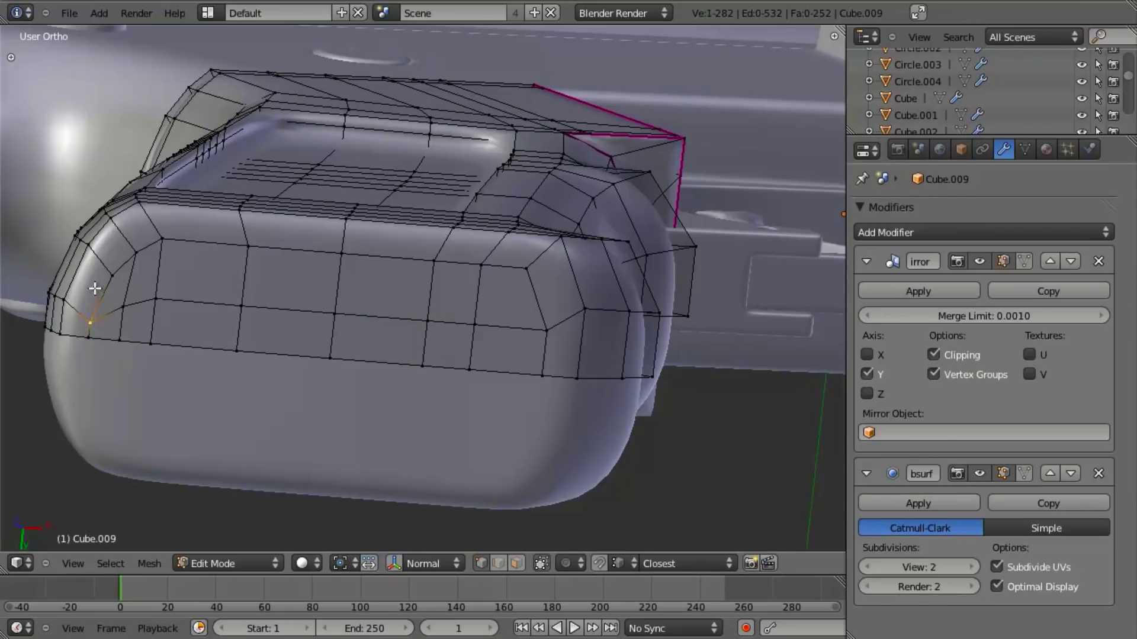
{"action": "key", "text": "g"}
{"action": "key", "text": "y"}
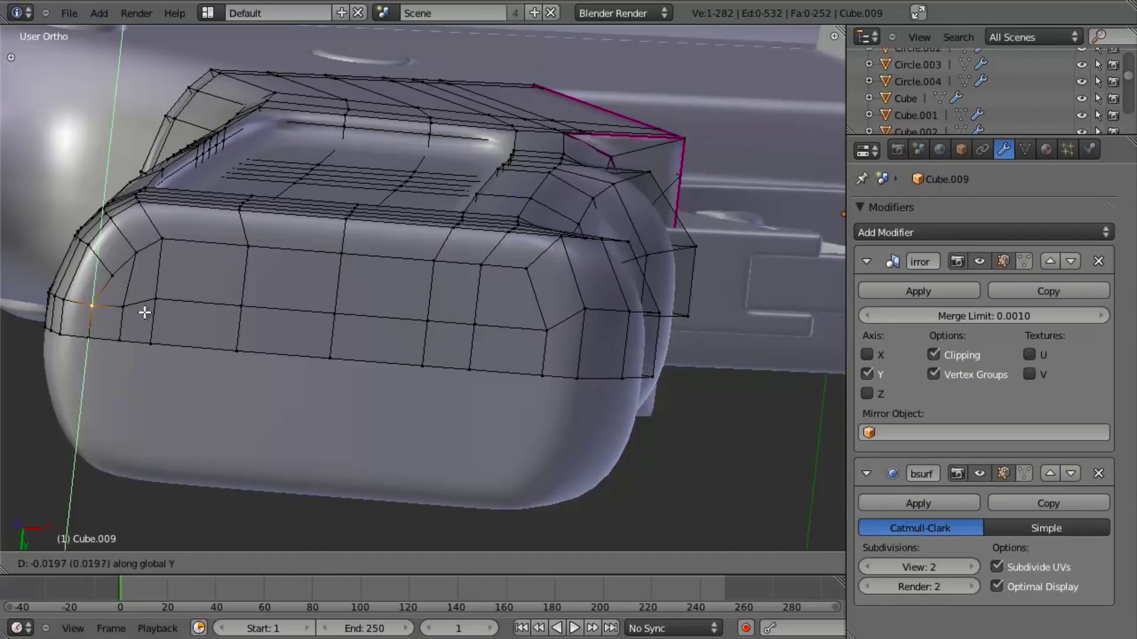
{"action": "left_click", "coordinate": [144, 313]}
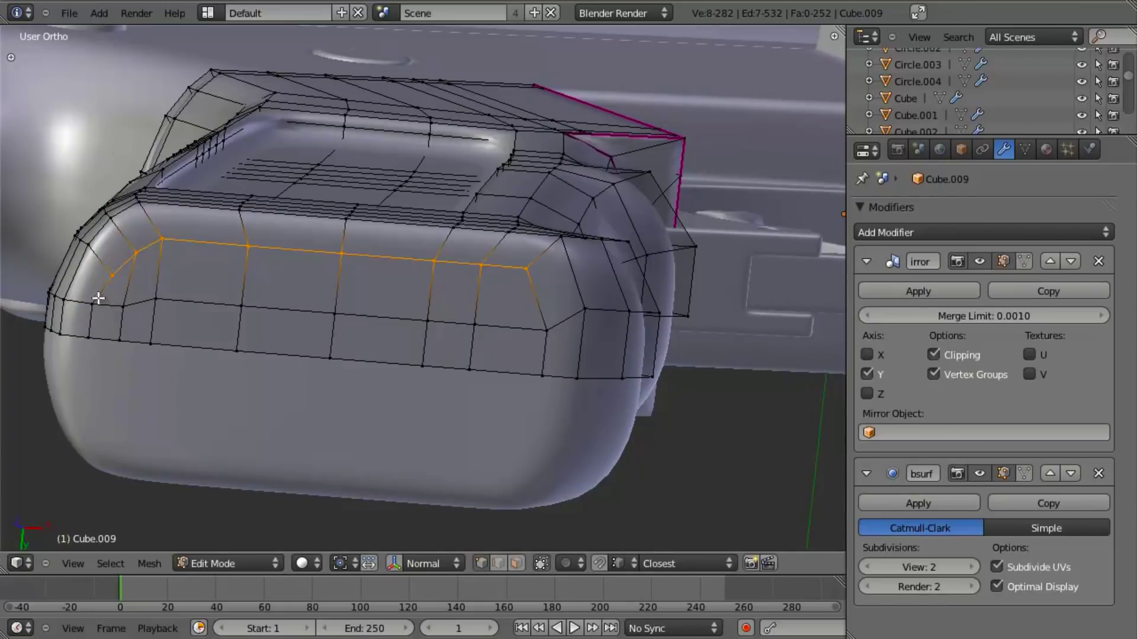
Step: Select all faces inside the inset border on the grip's underside and extrude them
{"action": "key", "text": "b"}
{"action": "left_click_drag", "start_coordinate": [81, 286], "coordinate": [559, 441]}
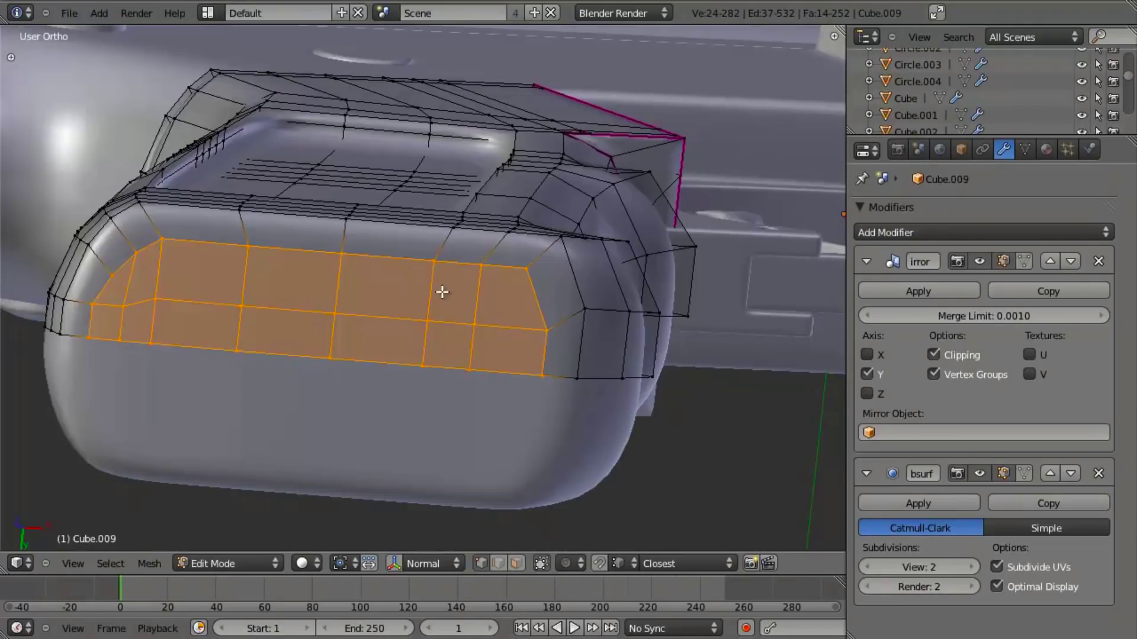
{"action": "key", "text": "z"}
{"action": "middle_click_drag", "start_coordinate": [442, 292], "coordinate": [524, 374]}
{"action": "key", "text": "e"}
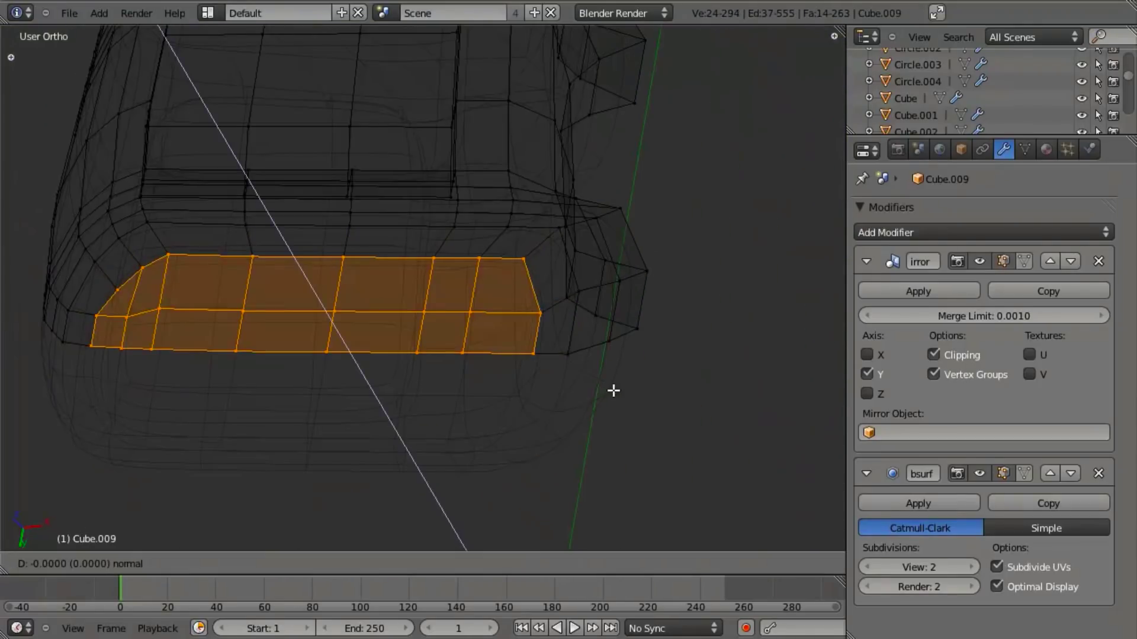
{"action": "left_click", "coordinate": [611, 374]}
Step: Move the extruded underside faces up deep inside the grip along its slant and delete the end faces
{"action": "key", "text": "z"}
{"action": "mouse_move", "coordinate": [612, 371]}
{"action": "middle_mouse_down"}
{"action": "mouse_move", "coordinate": [453, 363]}
{"action": "mouse_move", "coordinate": [274, 446]}
{"action": "middle_mouse_up"}
{"action": "key", "text": "alt+z"}
{"action": "key", "text": "KP_1"}
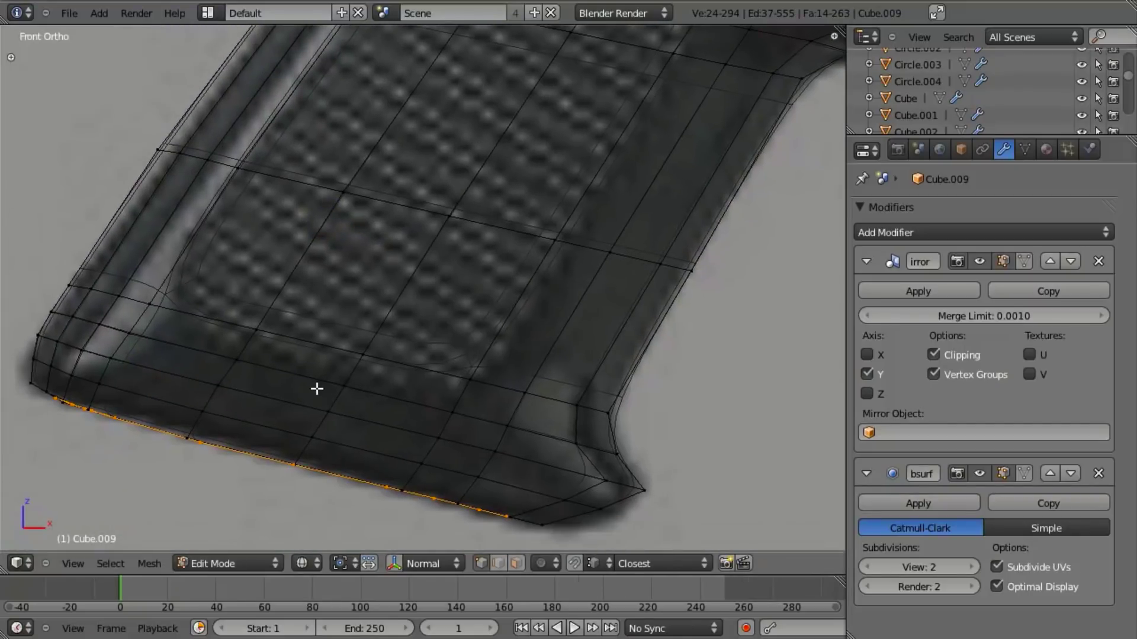
{"action": "key", "text": "g"}
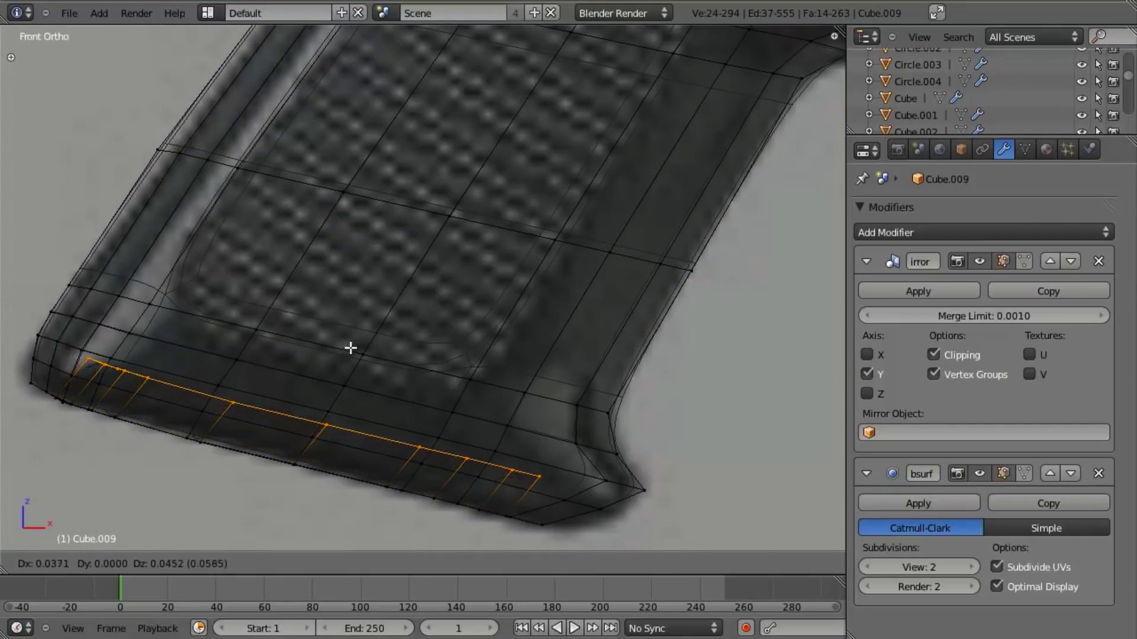
{"action": "key", "text": "s"}
{"action": "key", "text": "Escape"}
{"action": "key", "text": "g"}
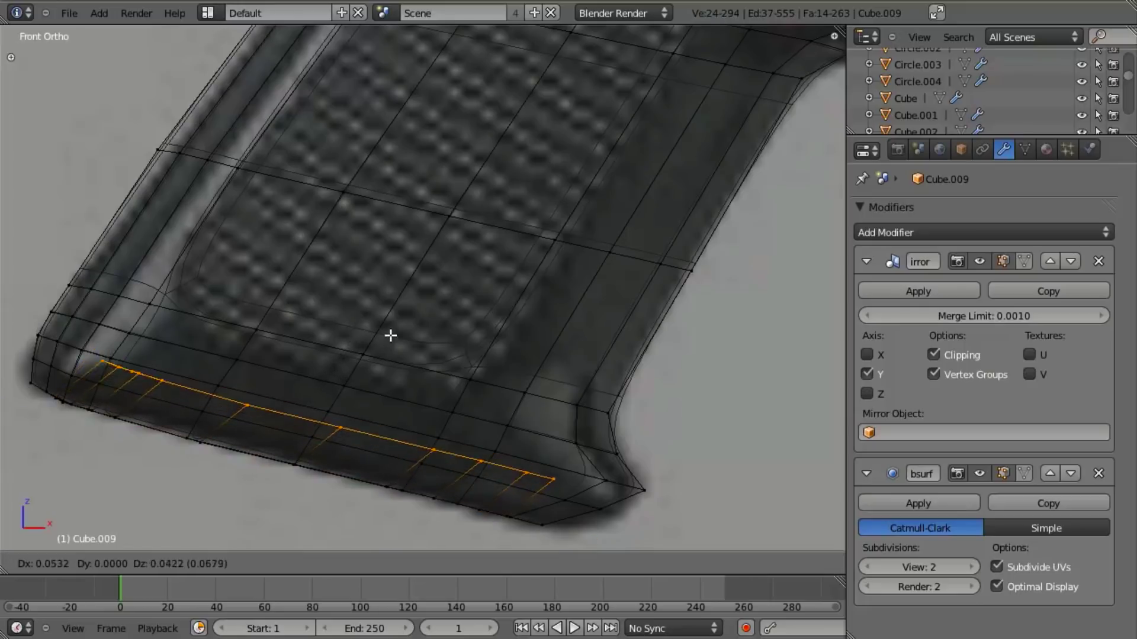
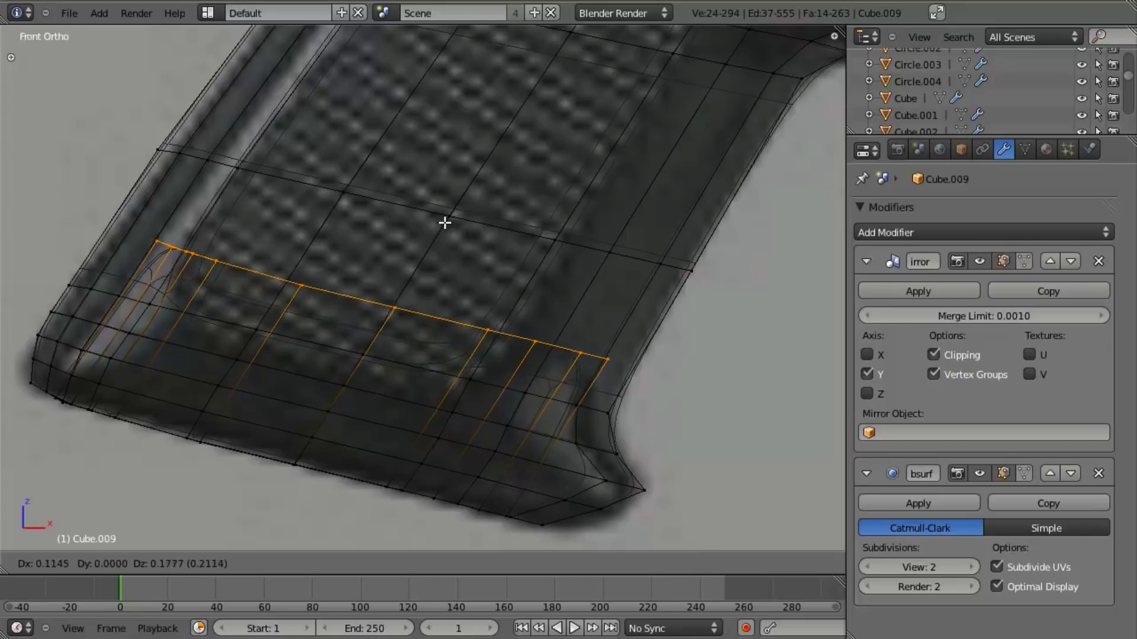
{"action": "left_click", "coordinate": [452, 197]}
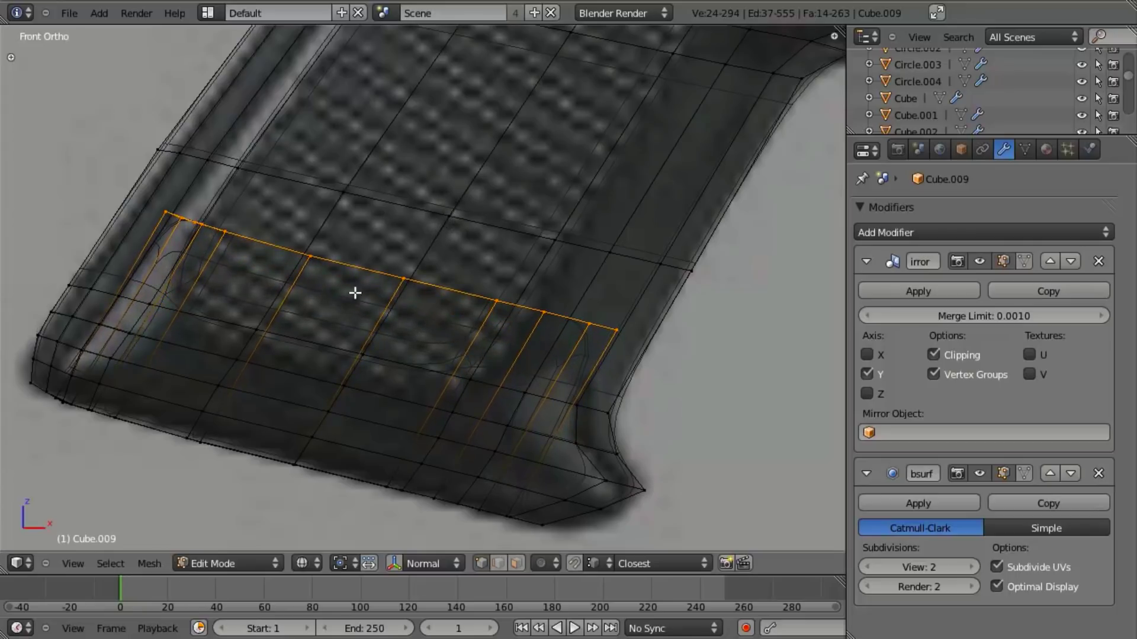
{"action": "key", "text": "x"}
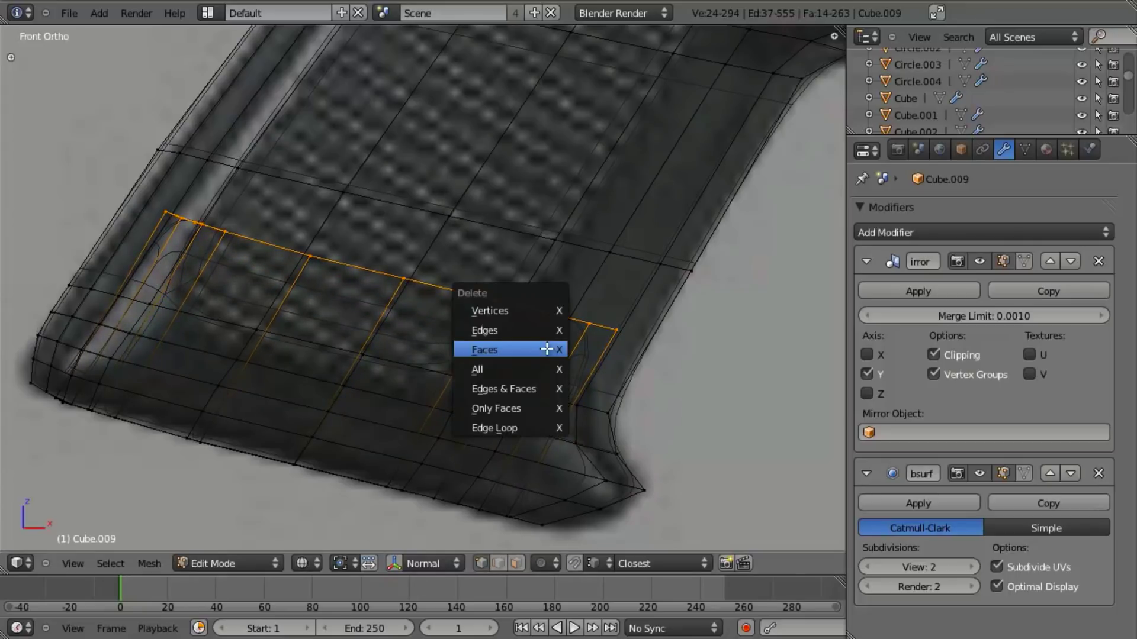
{"action": "left_click", "coordinate": [533, 275]}
Step: Add an edge loop along the rim of the grip's bottom opening and slide it close to the inner edge
{"action": "key", "text": "alt+z"}
{"action": "mouse_move", "coordinate": [545, 348]}
{"action": "middle_mouse_down"}
{"action": "mouse_move", "coordinate": [452, 386]}
{"action": "mouse_move", "coordinate": [330, 337]}
{"action": "middle_mouse_up"}
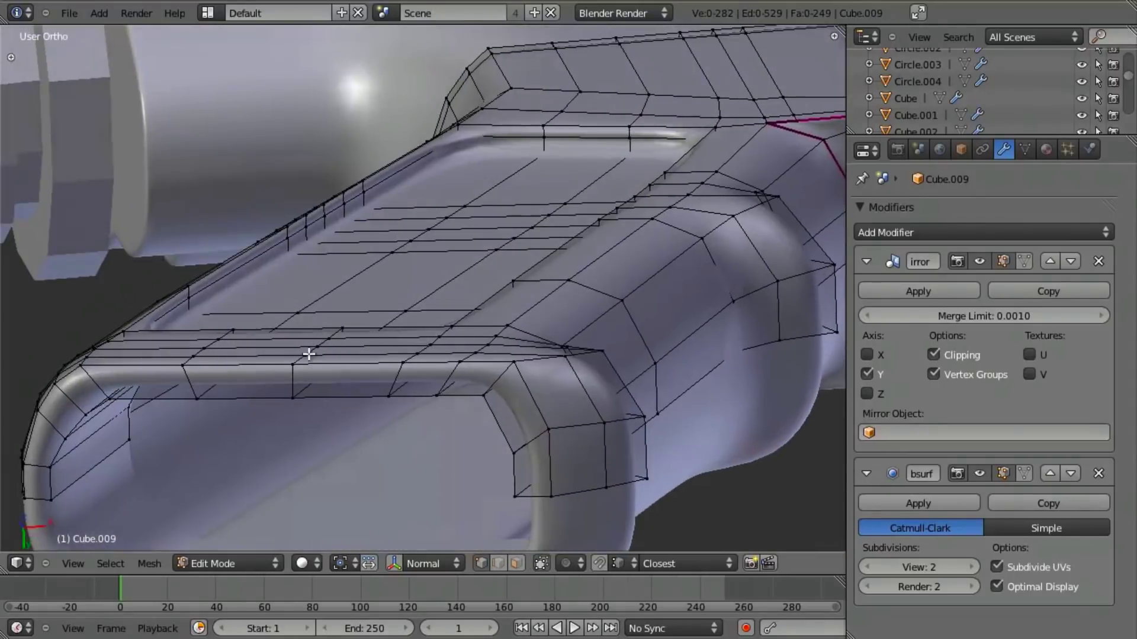
{"action": "scroll", "coordinate": [343, 338], "scroll_direction": "up", "scroll_amount": 4}
{"action": "key", "text": "ctrl+r"}
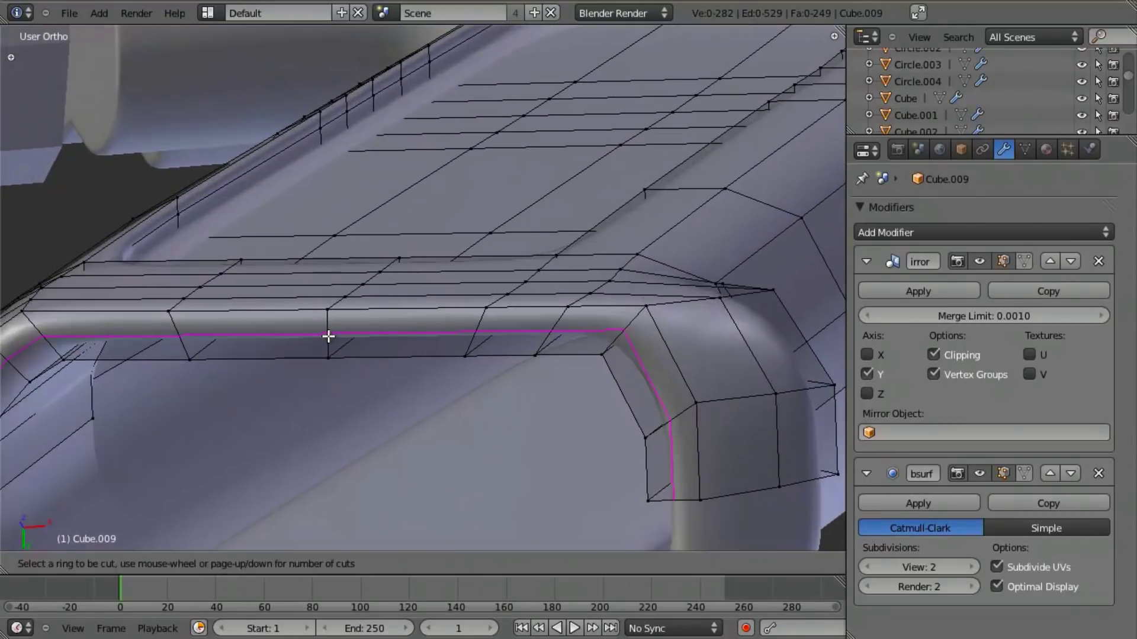
{"action": "left_click", "coordinate": [328, 336]}
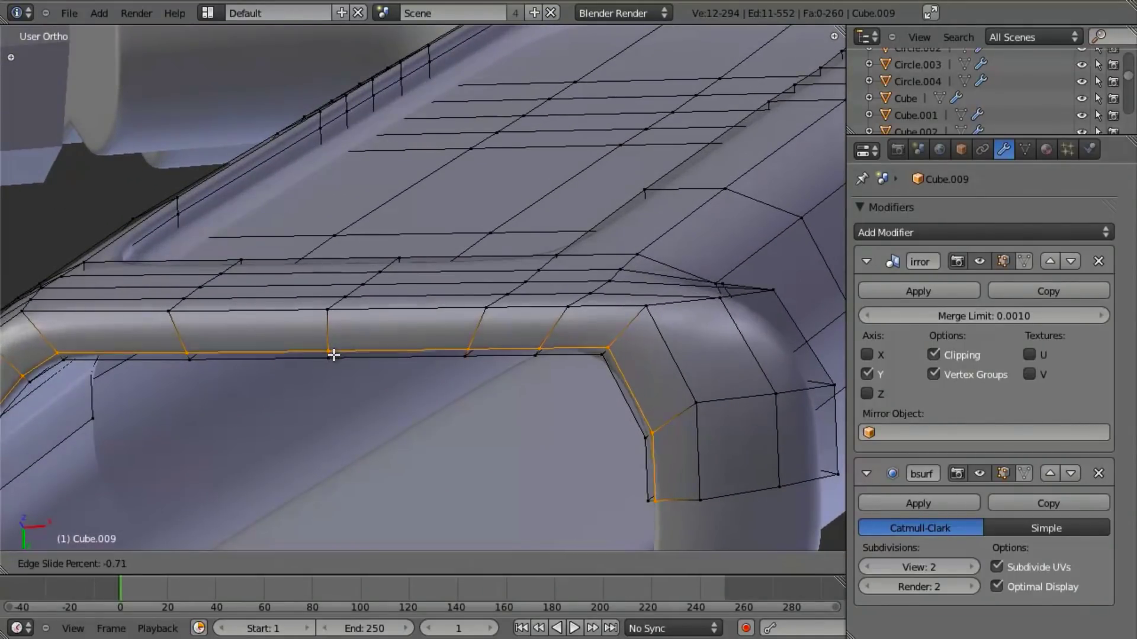
{"action": "left_click", "coordinate": [335, 355]}
Step: Extrude the face loop around the rim of the bottom opening and move it about 0.003 down from the grip's underside
{"action": "middle_click_drag", "start_coordinate": [335, 355], "coordinate": [500, 338], "text": "shift"}
{"action": "key", "text": "a"}
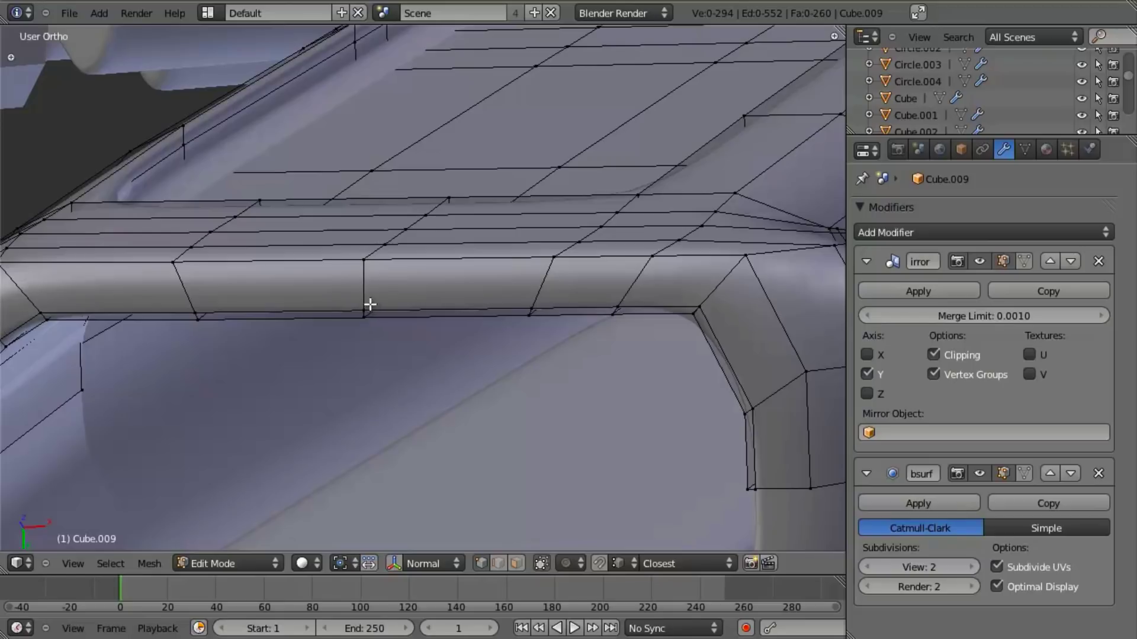
{"action": "right_click", "coordinate": [373, 307], "text": "alt"}
{"action": "right_click", "coordinate": [410, 262], "text": "alt+shift"}
{"action": "middle_click_drag", "start_coordinate": [418, 266], "coordinate": [449, 306]}
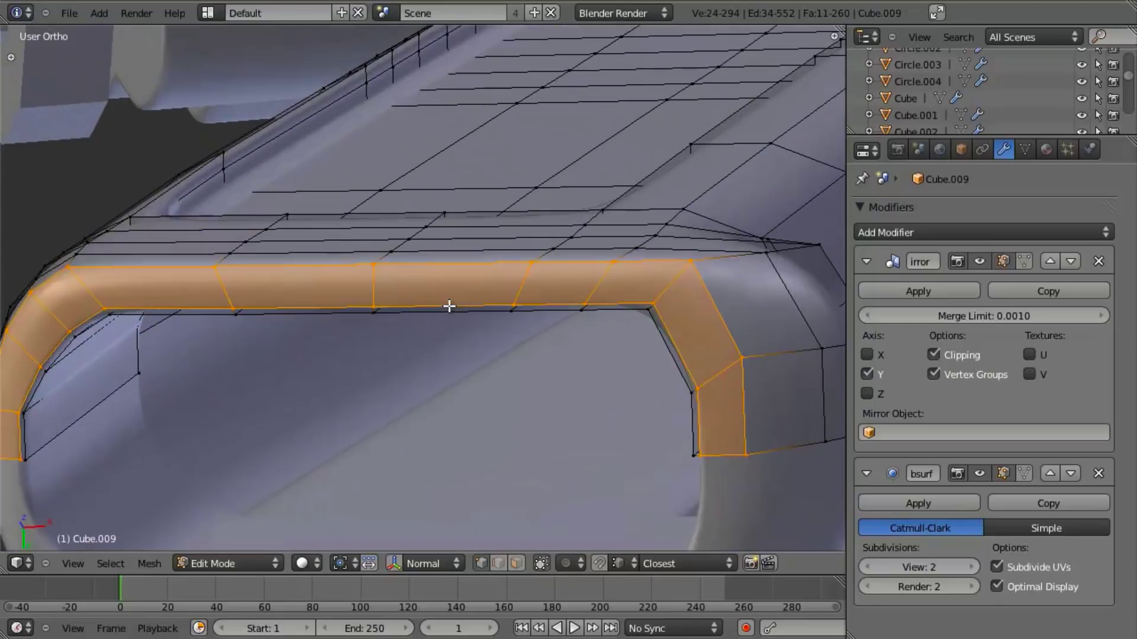
{"action": "key", "text": "e"}
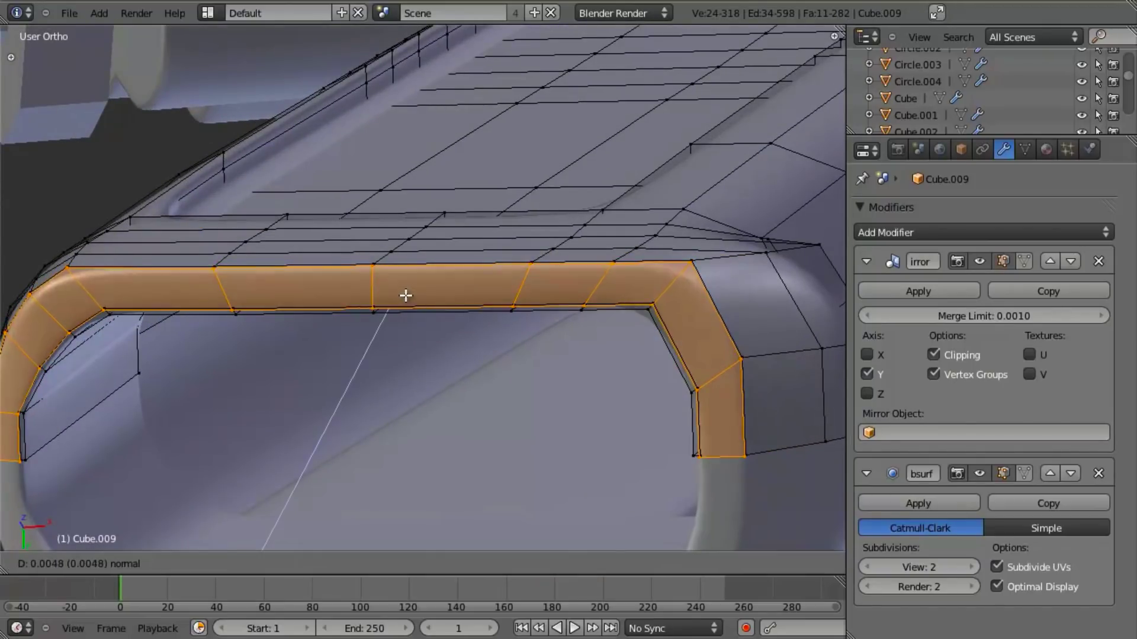
{"action": "right_click", "coordinate": [405, 304]}
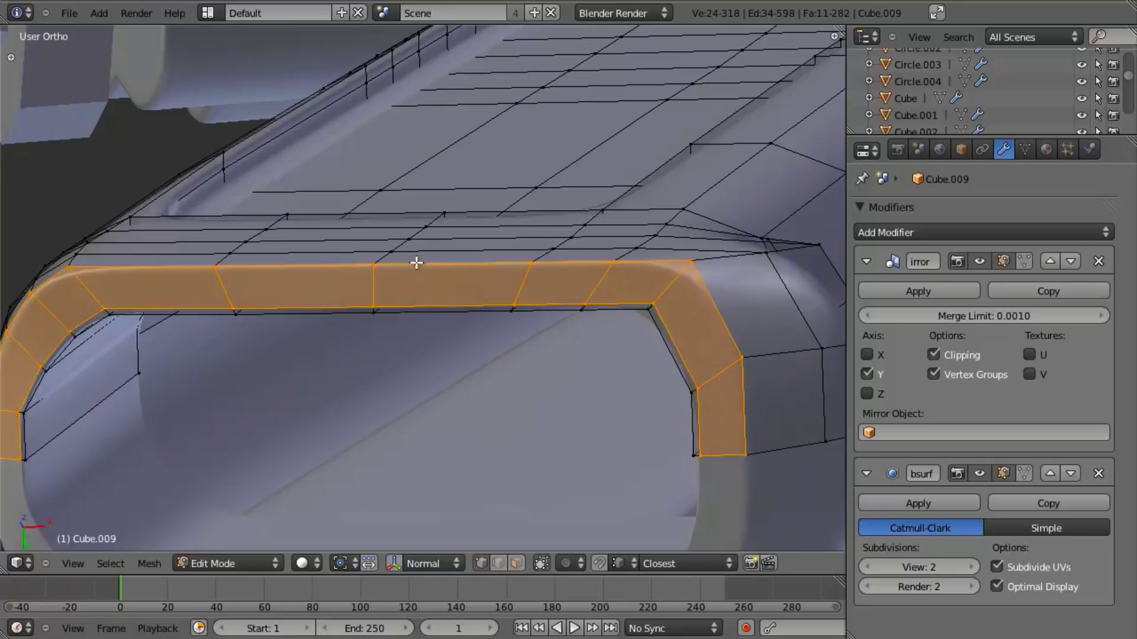
{"action": "key", "text": "KP_1"}
{"action": "scroll", "coordinate": [327, 209], "scroll_direction": "up", "scroll_amount": 2}
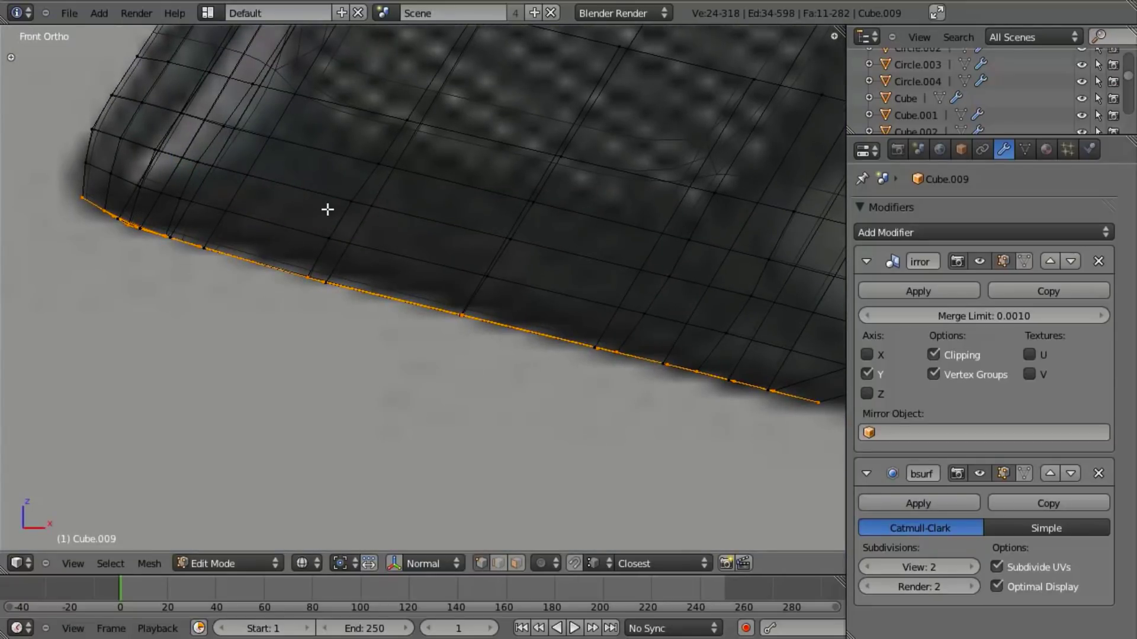
{"action": "key", "text": "g"}
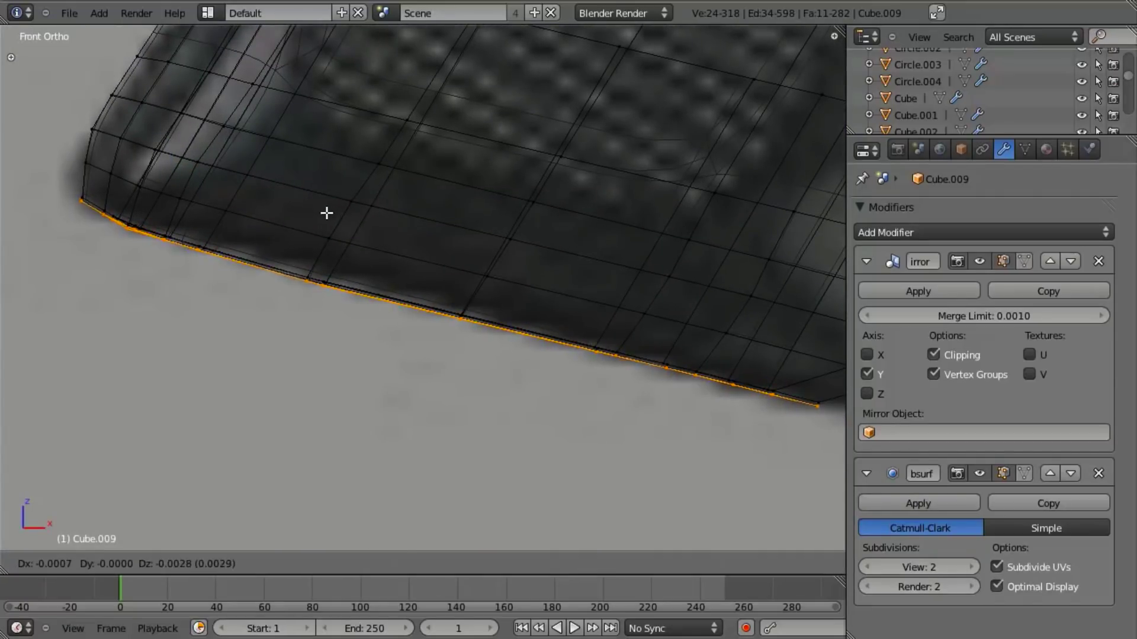
{"action": "left_click", "coordinate": [327, 212]}
Step: Examine the smoothed shape of the extruded rim around the front corner of the bottom opening
{"action": "key", "text": "alt+z"}
{"action": "mouse_move", "coordinate": [368, 368]}
{"action": "middle_mouse_down"}
{"action": "mouse_move", "coordinate": [361, 292]}
{"action": "mouse_move", "coordinate": [407, 262]}
{"action": "mouse_move", "coordinate": [408, 319]}
{"action": "mouse_move", "coordinate": [428, 309]}
{"action": "middle_mouse_up"}
{"action": "middle_click_drag", "start_coordinate": [700, 384], "coordinate": [569, 321], "text": "shift"}
{"action": "scroll", "coordinate": [569, 321], "scroll_direction": "up", "scroll_amount": 3}
{"action": "middle_click_drag", "start_coordinate": [414, 349], "coordinate": [391, 213]}
{"action": "mouse_move", "coordinate": [580, 216]}
{"action": "middle_mouse_down"}
{"action": "mouse_move", "coordinate": [527, 266]}
{"action": "mouse_move", "coordinate": [551, 309]}
{"action": "middle_mouse_up"}
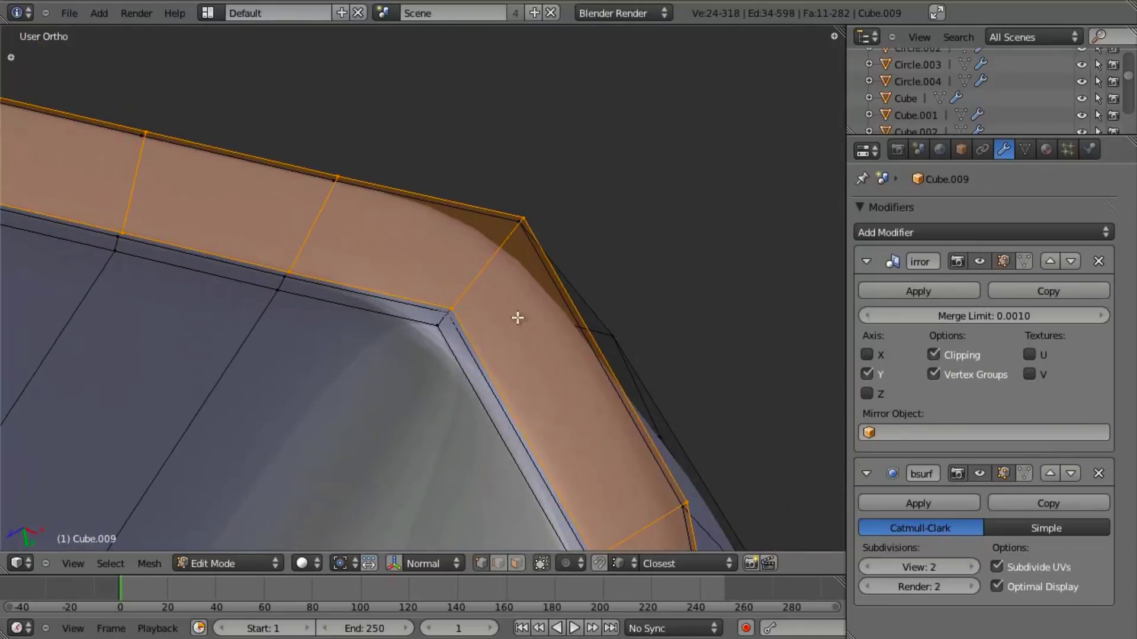
{"action": "scroll", "coordinate": [558, 337], "scroll_direction": "up", "scroll_amount": 2}
{"action": "key", "text": "z"}
{"action": "key", "text": "Tab"}
{"action": "key", "text": "z"}
{"action": "middle_click_drag", "start_coordinate": [464, 360], "coordinate": [457, 342]}
Step: Nudge the extruded rim faces slightly further down from the grip's underside in the front view
{"action": "key", "text": "Tab"}
{"action": "key", "text": "KP_1"}
{"action": "key", "text": "g"}
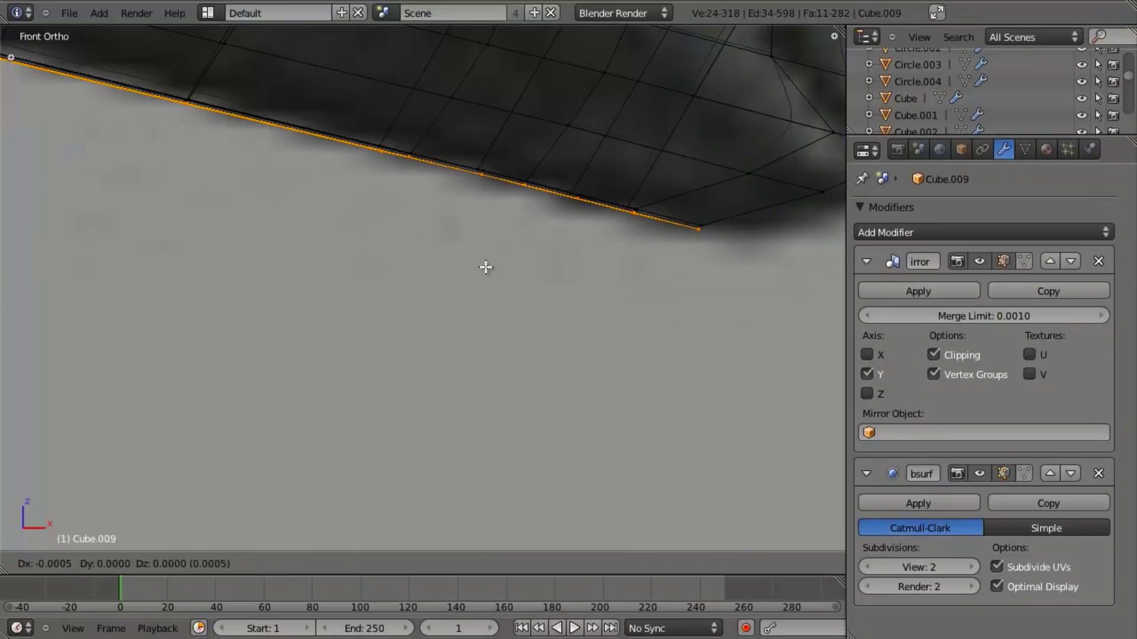
{"action": "left_click", "coordinate": [478, 277]}
Step: Delete the edge loop along the outer side of the extruded rim and check the smoothed result
{"action": "scroll", "coordinate": [459, 363], "scroll_direction": "down", "scroll_amount": 3}
{"action": "middle_click_drag", "start_coordinate": [460, 363], "coordinate": [537, 283]}
{"action": "scroll", "coordinate": [557, 187], "scroll_direction": "up", "scroll_amount": 2}
{"action": "key", "text": "a"}
{"action": "right_click", "coordinate": [553, 168], "text": "alt"}
{"action": "key", "text": "x"}
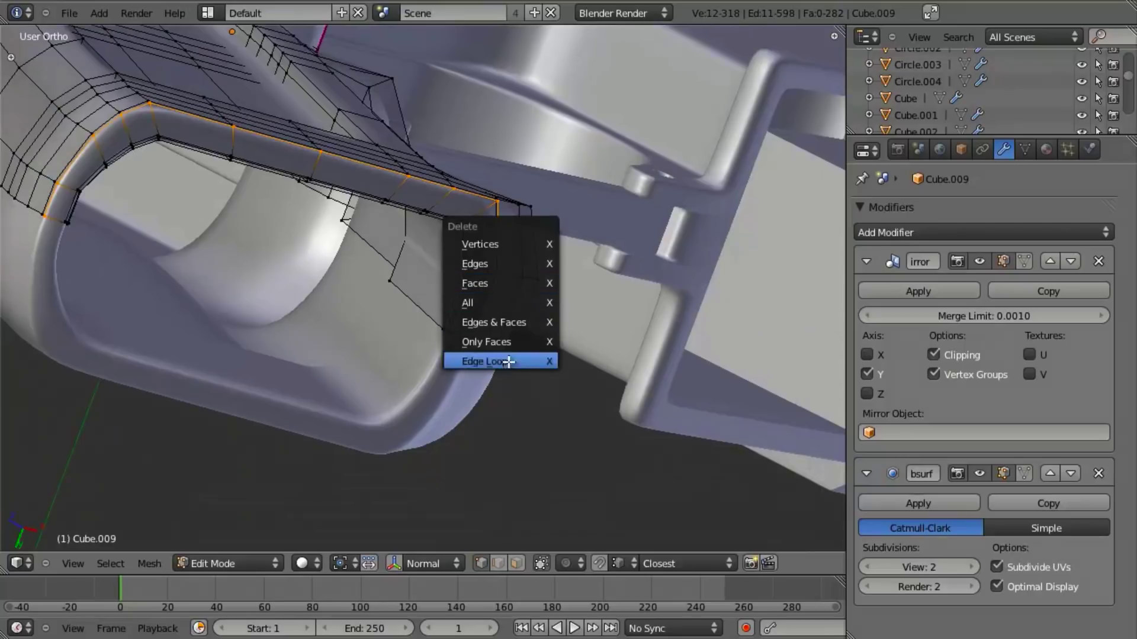
{"action": "left_click", "coordinate": [505, 362]}
{"action": "key", "text": "Tab"}
{"action": "middle_click_drag", "start_coordinate": [449, 218], "coordinate": [446, 308]}
{"action": "scroll", "coordinate": [525, 208], "scroll_direction": "up", "scroll_amount": 2}
{"action": "key", "text": "Tab"}
{"action": "scroll", "coordinate": [528, 335], "scroll_direction": "up", "scroll_amount": 4}
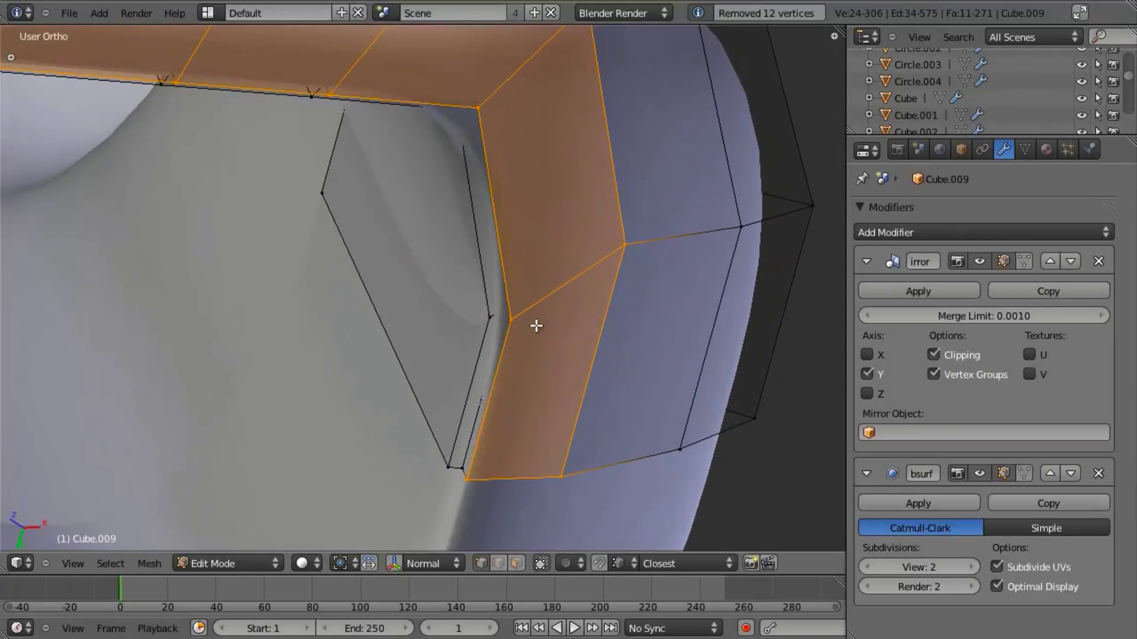
Step: Crease the edge loop running around the inside of the rim of the grip's bottom opening
{"action": "key", "text": "a"}
{"action": "key", "text": "z"}
{"action": "right_click", "coordinate": [302, 367], "text": "alt"}
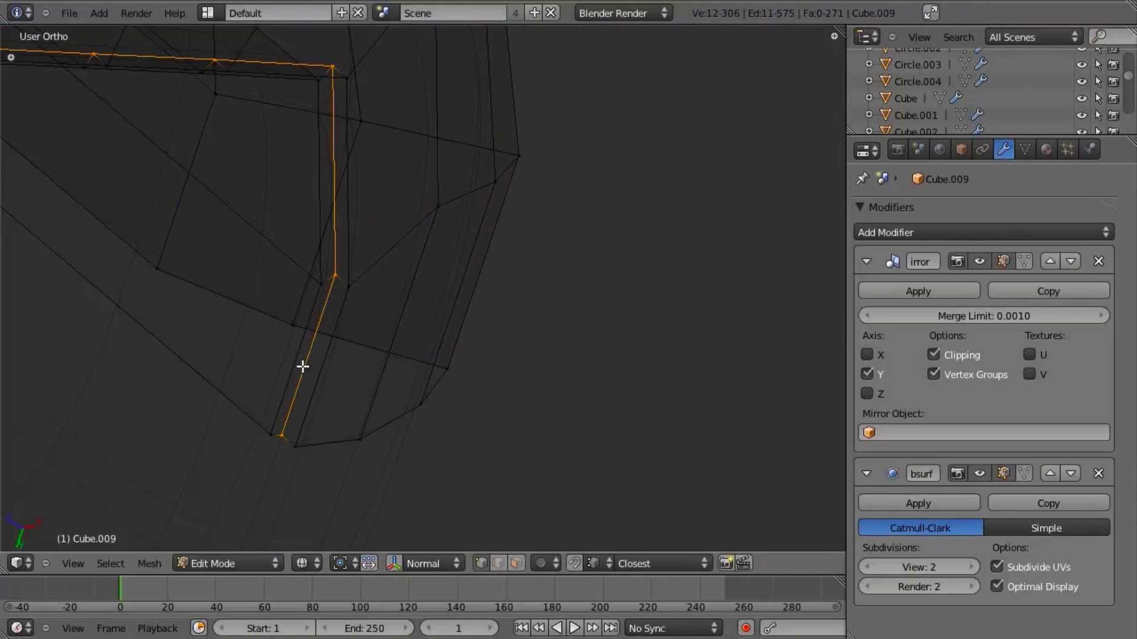
{"action": "key", "text": "shift+e"}
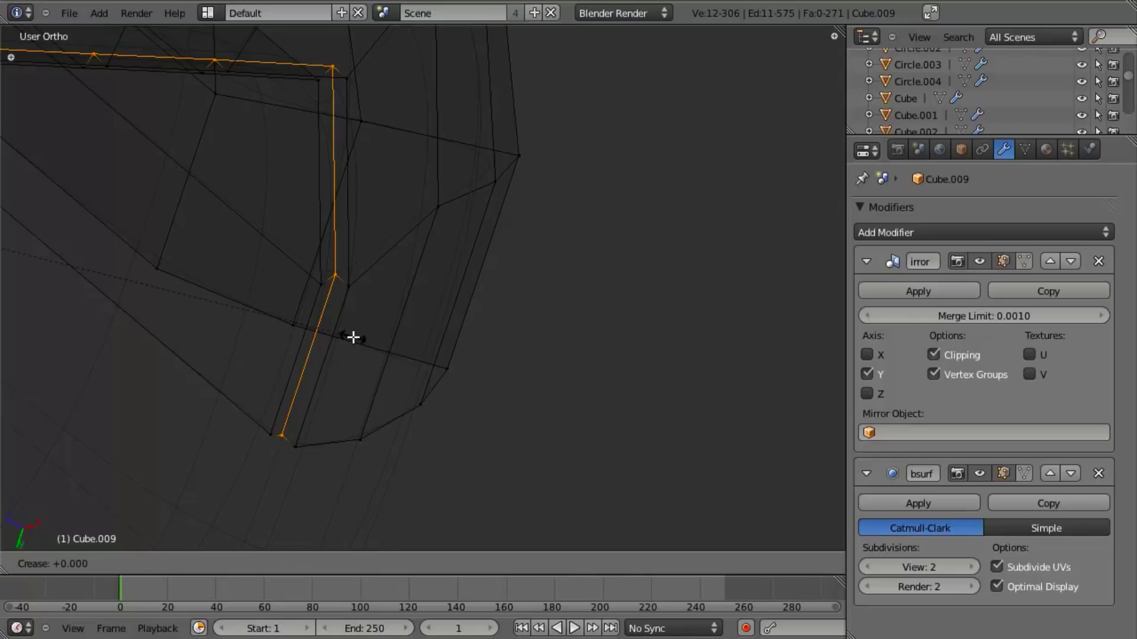
{"action": "key", "text": "Return"}
{"action": "key", "text": "Tab"}
{"action": "key", "text": "z"}
{"action": "mouse_move", "coordinate": [353, 336]}
{"action": "middle_mouse_down"}
{"action": "mouse_move", "coordinate": [367, 299]}
{"action": "mouse_move", "coordinate": [479, 341]}
{"action": "mouse_move", "coordinate": [411, 249]}
{"action": "mouse_move", "coordinate": [350, 236]}
{"action": "mouse_move", "coordinate": [265, 274]}
{"action": "mouse_move", "coordinate": [341, 344]}
{"action": "mouse_move", "coordinate": [457, 332]}
{"action": "mouse_move", "coordinate": [462, 278]}
{"action": "mouse_move", "coordinate": [438, 255]}
{"action": "mouse_move", "coordinate": [421, 198]}
{"action": "mouse_move", "coordinate": [432, 325]}
{"action": "middle_mouse_up"}
{"action": "key", "text": "KP_1"}
{"action": "key", "text": "Tab"}
Step: Delete the deep inner walls of the grip's cavity together with their upper vertices, keeping the rim and its creased edge
{"action": "right_click", "coordinate": [432, 193], "text": "alt"}
{"action": "scroll", "coordinate": [432, 193], "scroll_direction": "down", "scroll_amount": 2}
{"action": "key", "text": "z"}
{"action": "key", "text": "KP_1"}
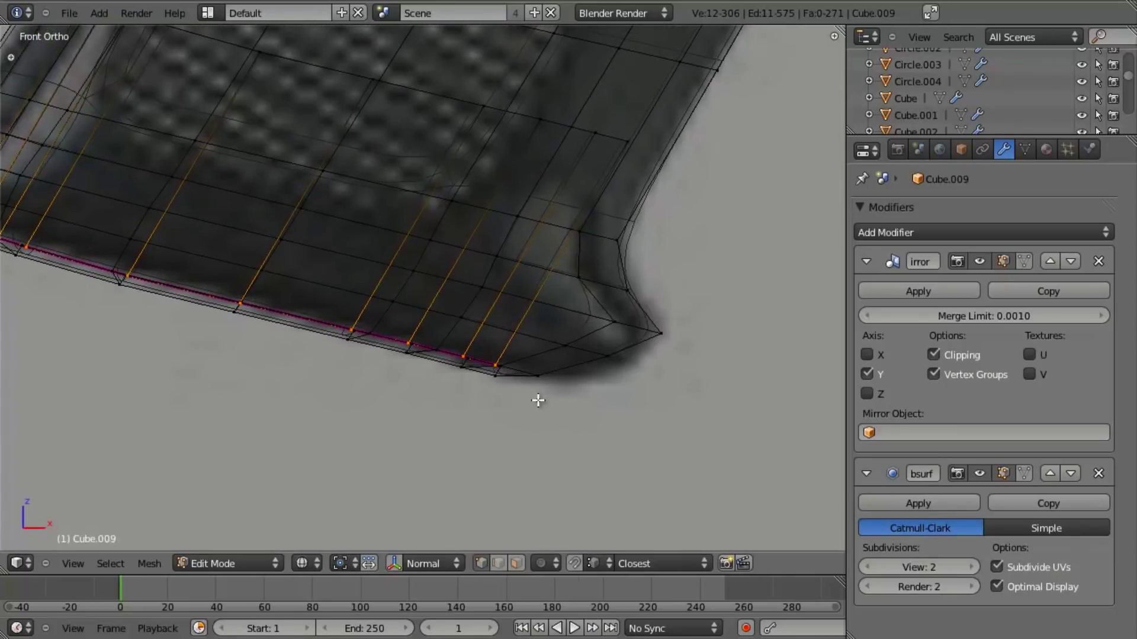
{"action": "key", "text": "s"}
{"action": "left_click", "coordinate": [525, 382]}
{"action": "key", "text": "a"}
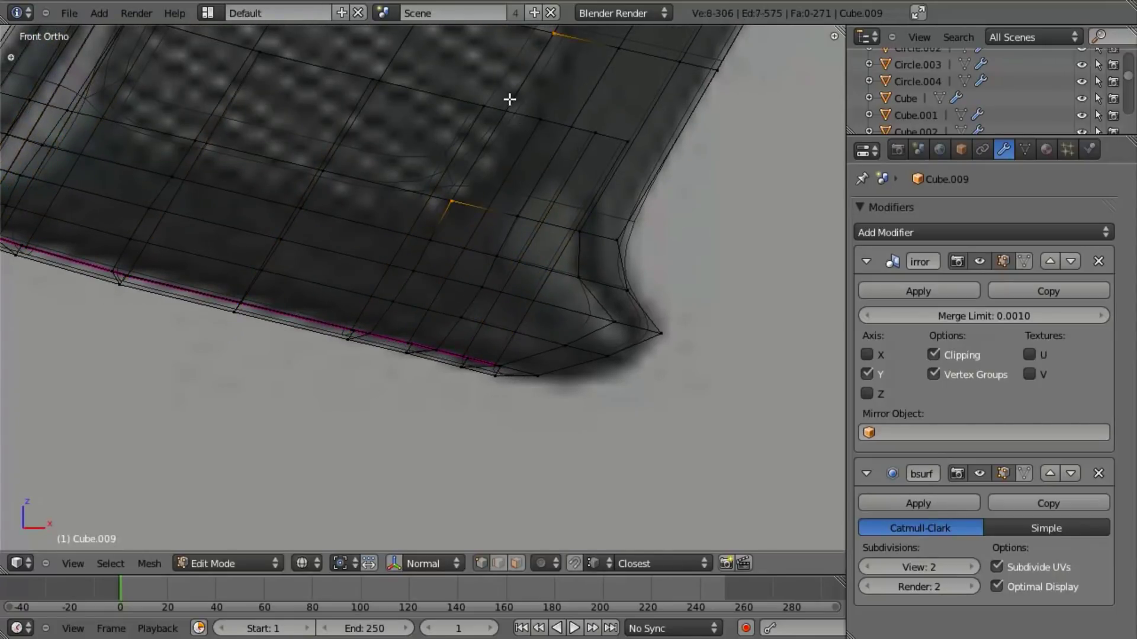
{"action": "key", "text": "x"}
{"action": "left_click", "coordinate": [515, 118]}
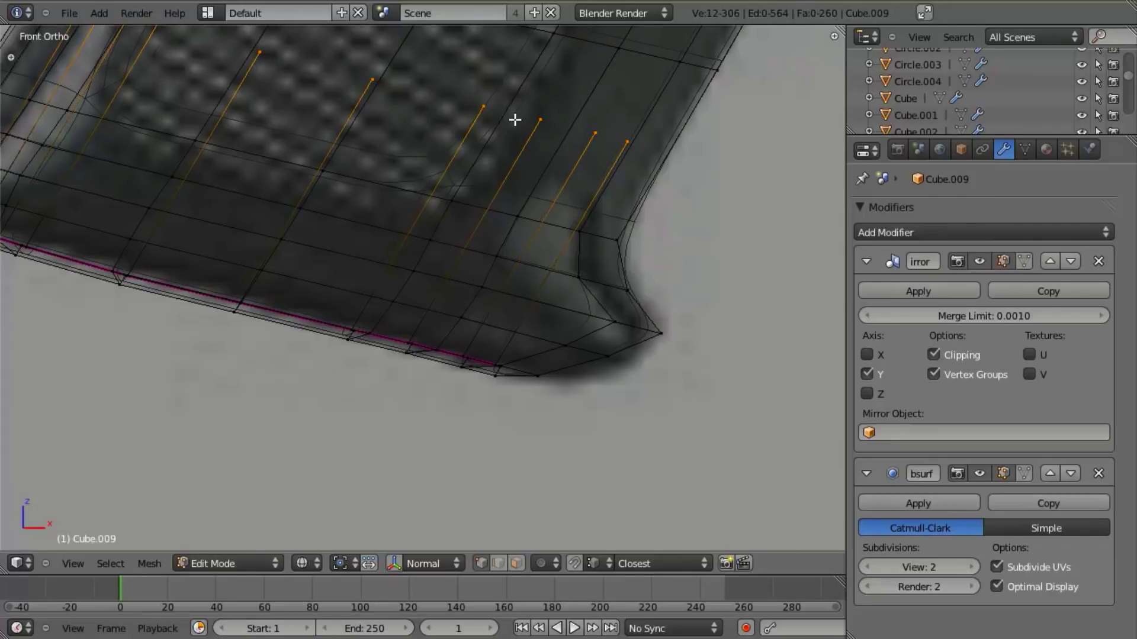
{"action": "key", "text": "x"}
{"action": "left_click", "coordinate": [515, 43]}
Step: Scale the open edge loop inside the rim slightly inwards and move it about 0.01 along the Y axis
{"action": "middle_click_drag", "start_coordinate": [447, 325], "coordinate": [485, 263]}
{"action": "scroll", "coordinate": [484, 263], "scroll_direction": "up", "scroll_amount": 3}
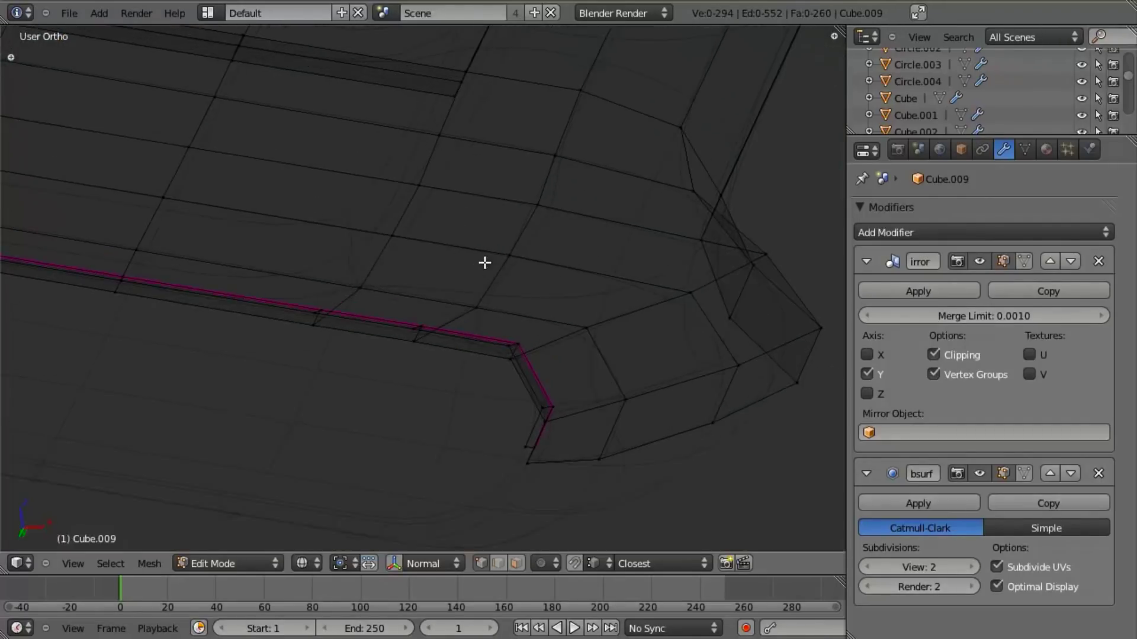
{"action": "right_click", "coordinate": [468, 334], "text": "alt"}
{"action": "key", "text": "s"}
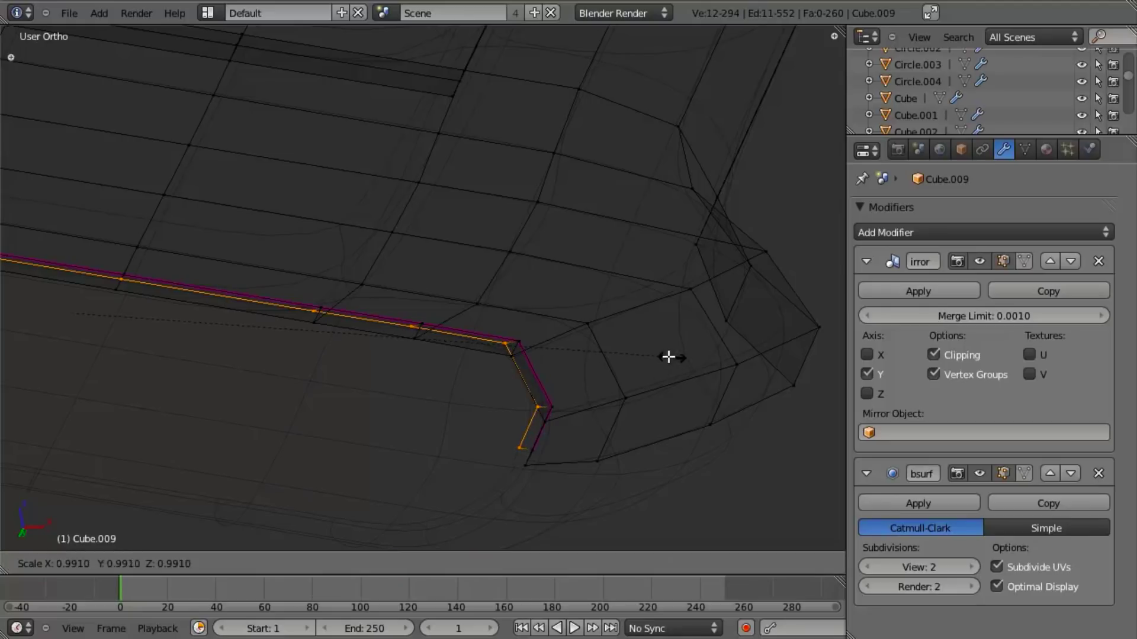
{"action": "left_click", "coordinate": [652, 353]}
{"action": "middle_click_drag", "start_coordinate": [454, 386], "coordinate": [480, 264]}
{"action": "key", "text": "g"}
{"action": "key", "text": "y"}
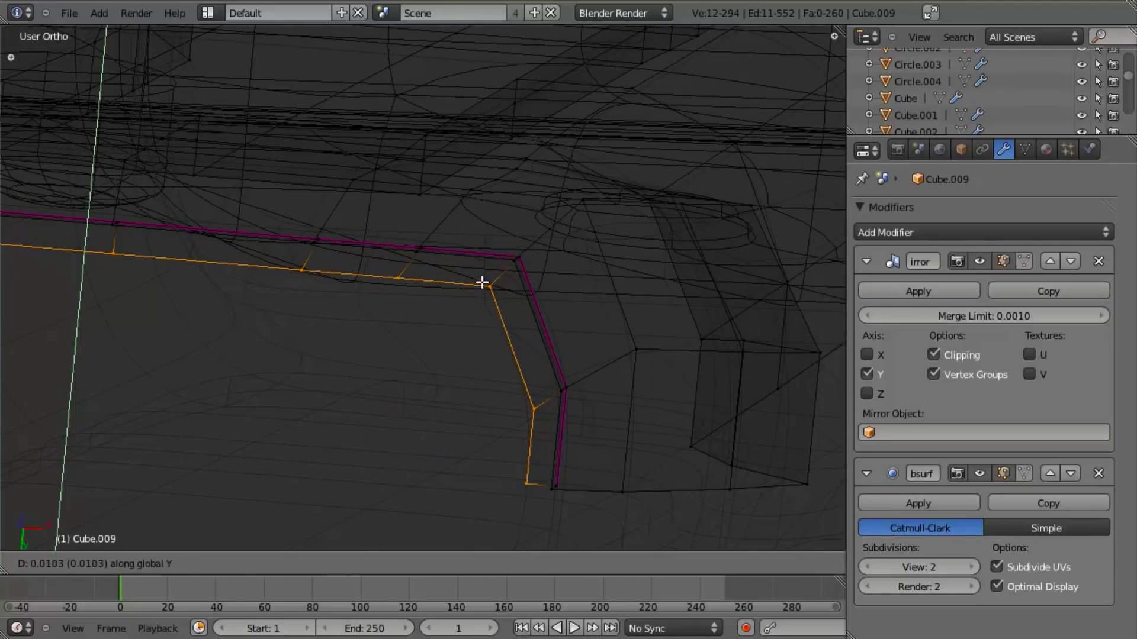
{"action": "left_click", "coordinate": [482, 285]}
Step: Extrude the open inner edge loop about 0.0065 up into the grip to form a short wall
{"action": "key", "text": "z"}
{"action": "key", "text": "KP_1"}
{"action": "key", "text": "e"}
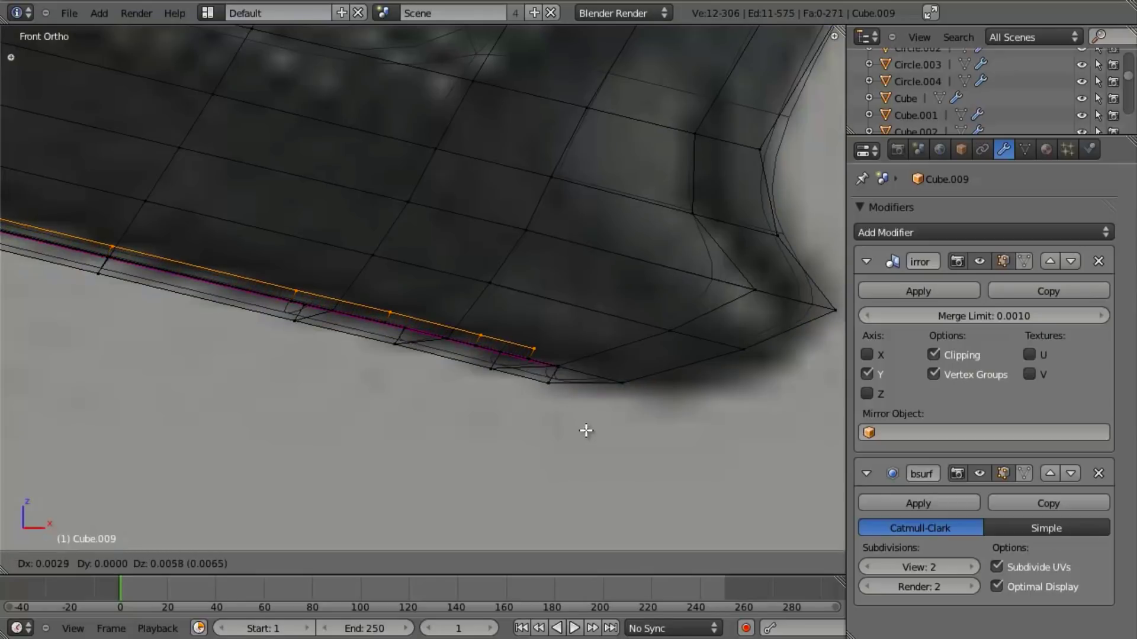
{"action": "left_click", "coordinate": [585, 427]}
Step: Extrude the inner edge loop again deep into the grip along its slant and adjust the depth of its end
{"action": "scroll", "coordinate": [545, 414], "scroll_direction": "down", "scroll_amount": 2}
{"action": "key", "text": "e"}
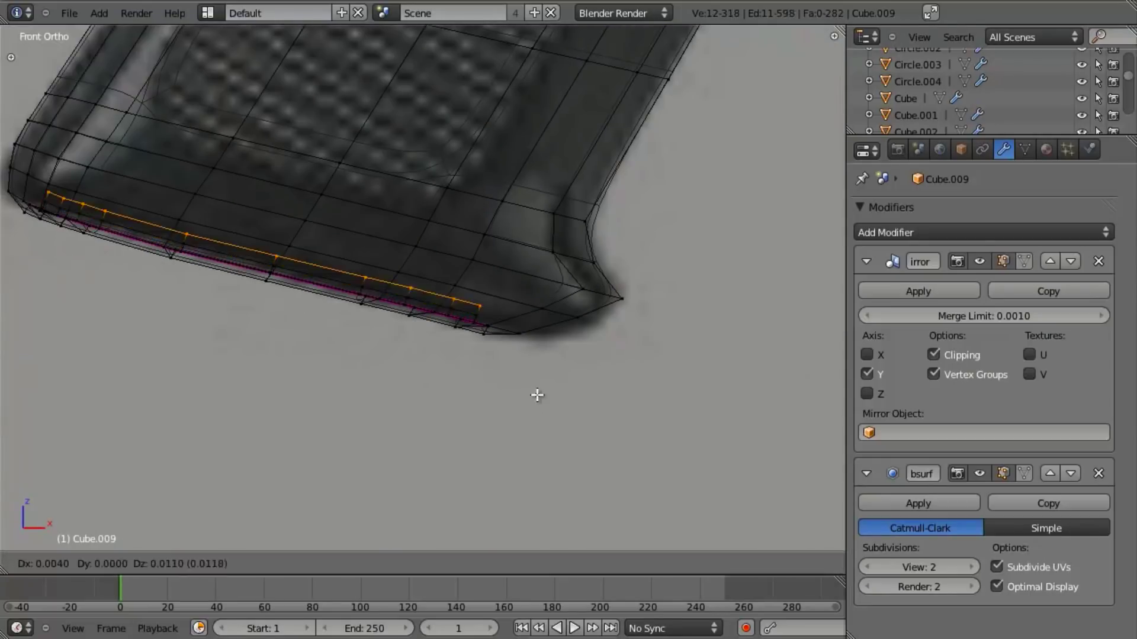
{"action": "left_click", "coordinate": [622, 242]}
{"action": "scroll", "coordinate": [630, 236], "scroll_direction": "down", "scroll_amount": 2}
{"action": "key", "text": "g"}
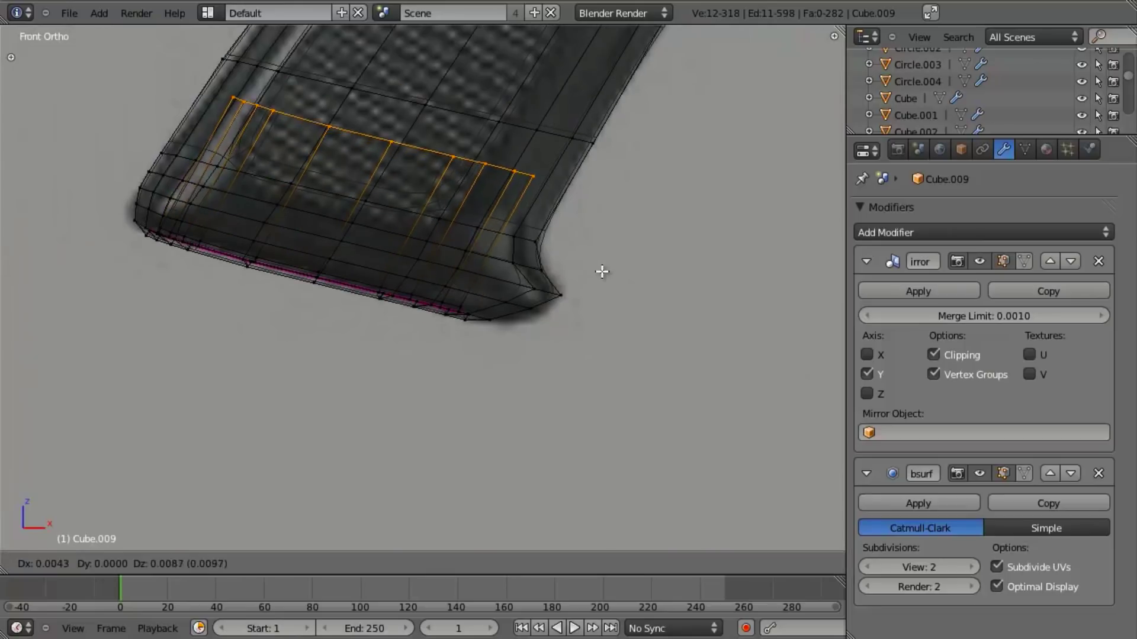
{"action": "left_click", "coordinate": [607, 263]}
Step: Move the edge loop between the short wall and the deep wall further up inside the grip along its slant
{"action": "middle_click_drag", "start_coordinate": [449, 398], "coordinate": [515, 236]}
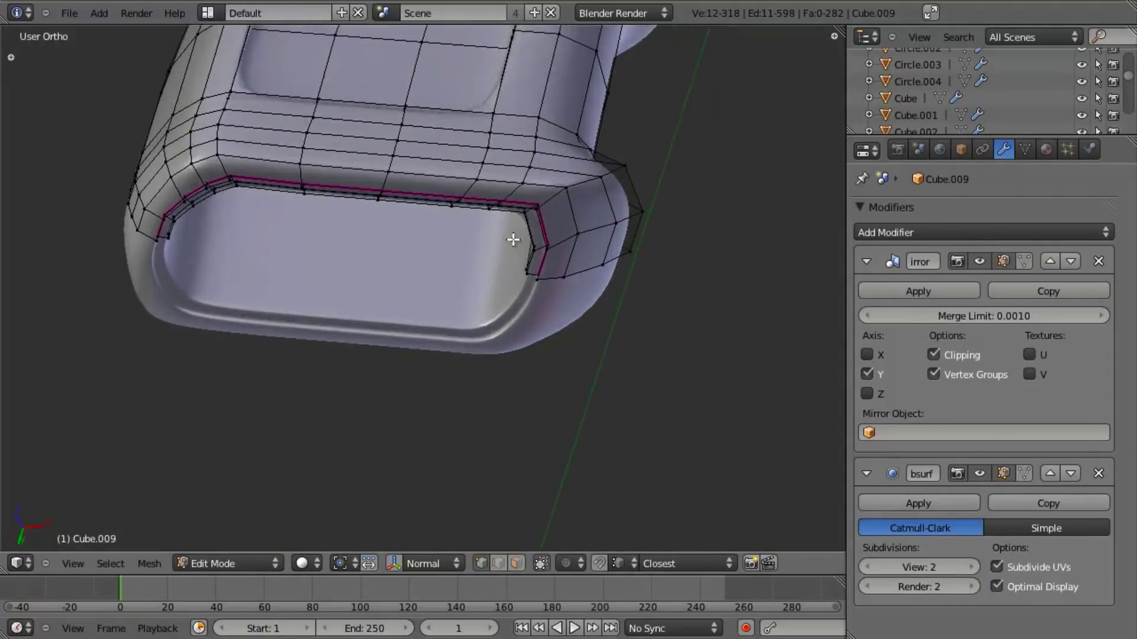
{"action": "scroll", "coordinate": [578, 332], "scroll_direction": "up", "scroll_amount": 4}
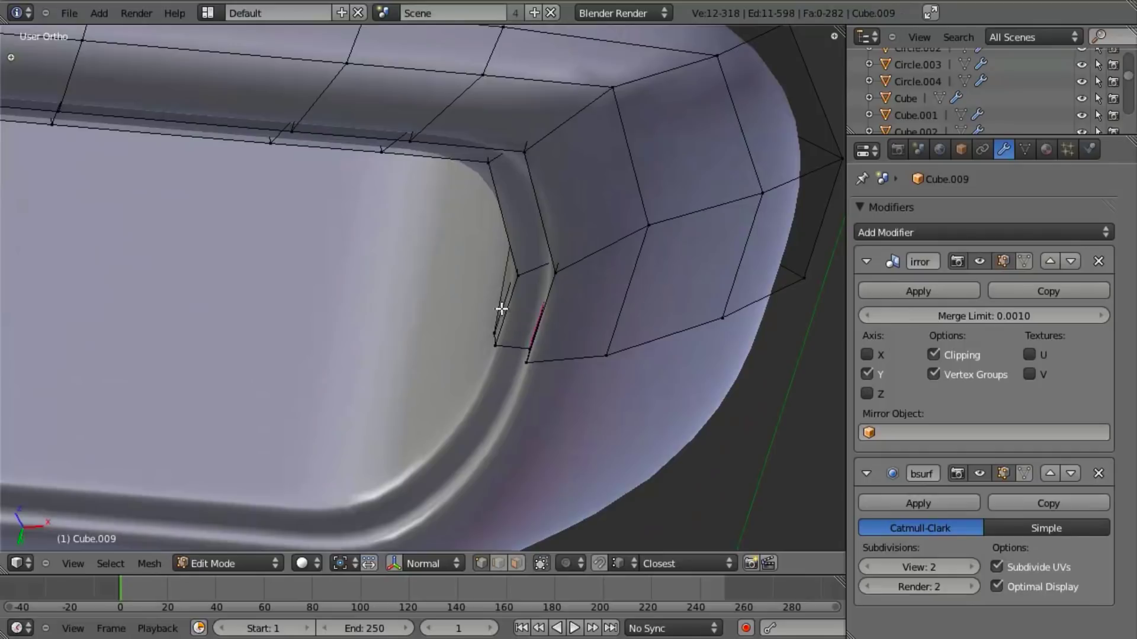
{"action": "key", "text": "KP_1"}
{"action": "key", "text": "g"}
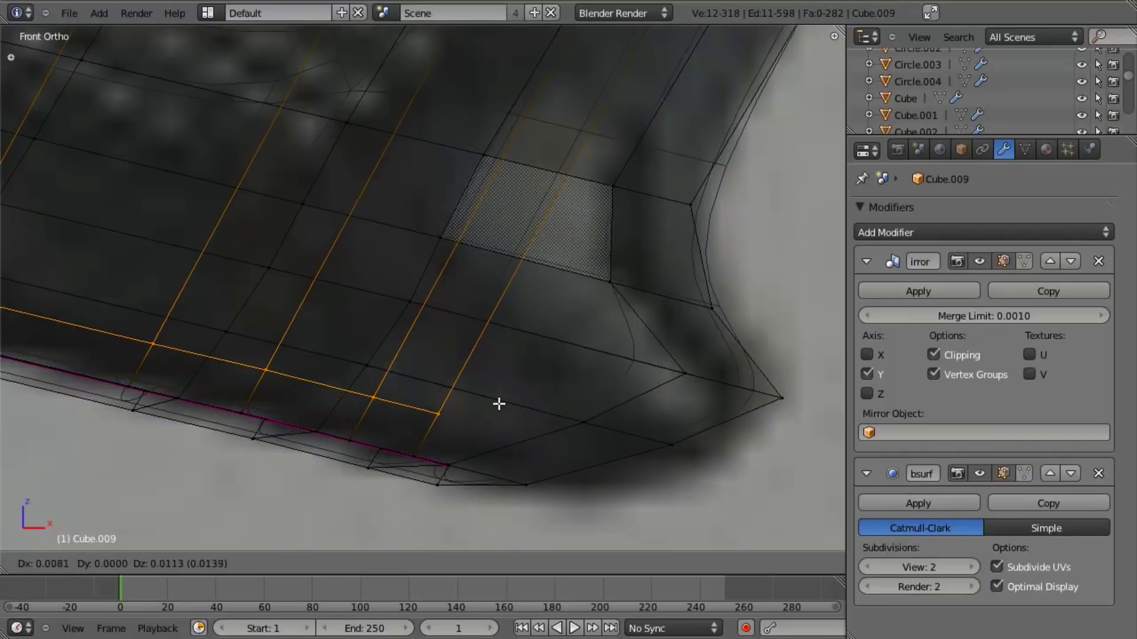
{"action": "left_click", "coordinate": [501, 395]}
Step: Leave Edit Mode, check the hollowed underside in solid shading and save the file over the existing one
{"action": "key", "text": "Tab"}
{"action": "middle_click_drag", "start_coordinate": [488, 416], "coordinate": [413, 376]}
{"action": "scroll", "coordinate": [412, 376], "scroll_direction": "down", "scroll_amount": 3}
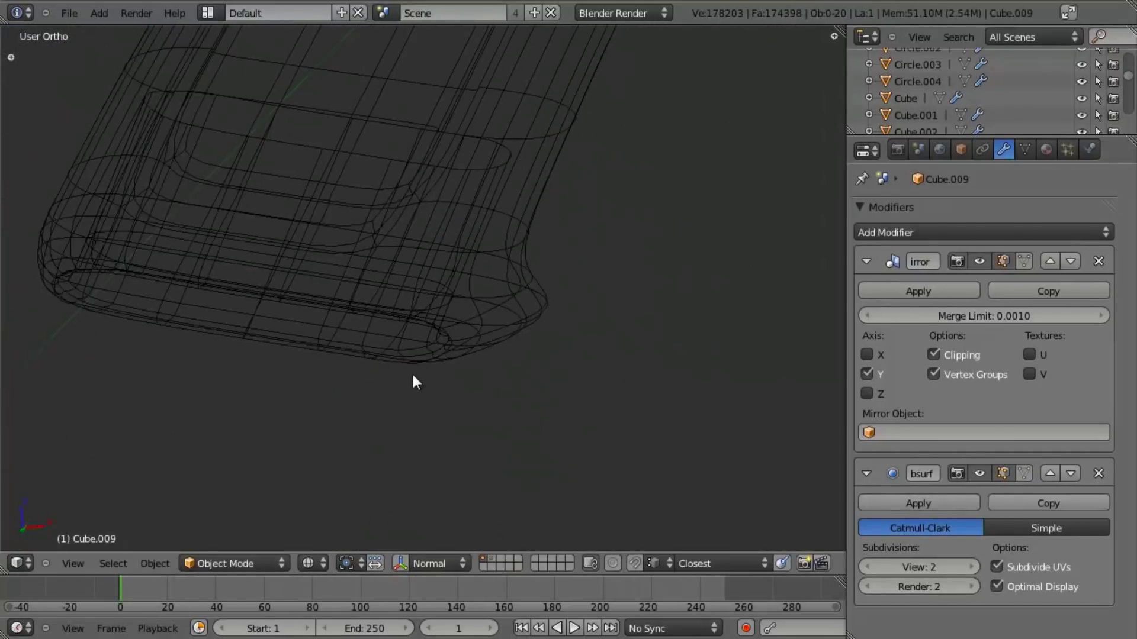
{"action": "key", "text": "z"}
{"action": "mouse_move", "coordinate": [450, 307]}
{"action": "middle_mouse_down"}
{"action": "mouse_move", "coordinate": [514, 228]}
{"action": "mouse_move", "coordinate": [528, 135]}
{"action": "mouse_move", "coordinate": [463, 243]}
{"action": "mouse_move", "coordinate": [462, 401]}
{"action": "mouse_move", "coordinate": [574, 309]}
{"action": "mouse_move", "coordinate": [404, 301]}
{"action": "mouse_move", "coordinate": [459, 345]}
{"action": "mouse_move", "coordinate": [446, 386]}
{"action": "mouse_move", "coordinate": [438, 271]}
{"action": "mouse_move", "coordinate": [396, 408]}
{"action": "mouse_move", "coordinate": [424, 386]}
{"action": "middle_mouse_up"}
{"action": "key", "text": "KP_1"}
{"action": "key", "text": "ctrl+s"}
{"action": "left_click", "coordinate": [452, 369]}
Step: Compare the finished grip with the reference photo and the rest of the rifle in wireframe and solid shading
{"action": "key", "text": "z"}
{"action": "scroll", "coordinate": [506, 354], "scroll_direction": "up", "scroll_amount": 3}
{"action": "middle_click_drag", "start_coordinate": [510, 273], "coordinate": [535, 398], "text": "shift"}
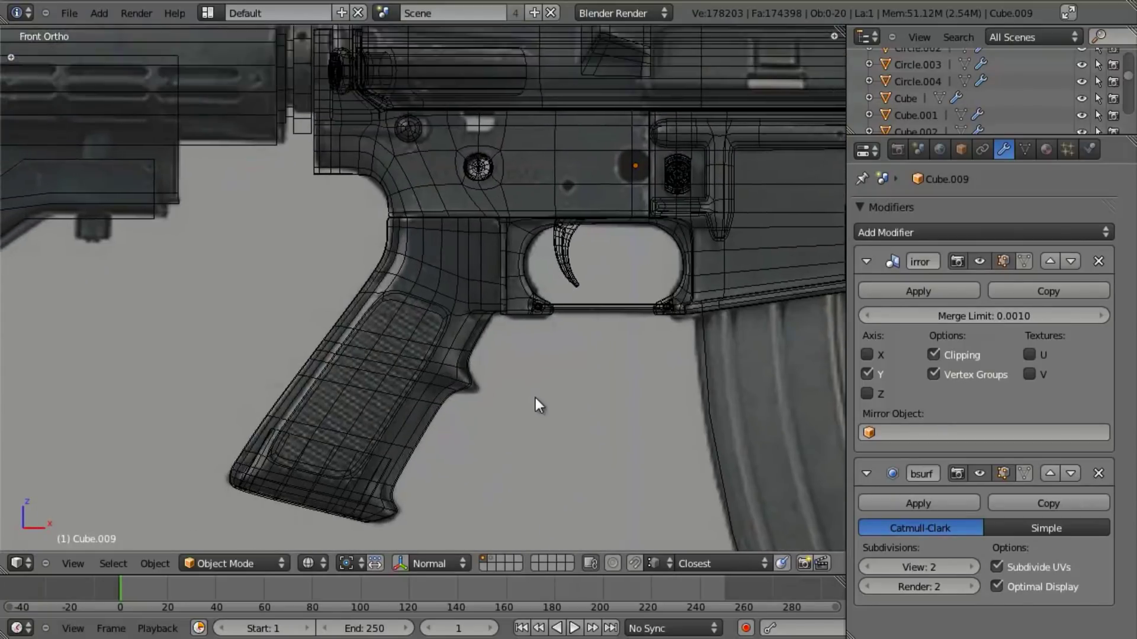
{"action": "scroll", "coordinate": [535, 403], "scroll_direction": "up", "scroll_amount": 4}
{"action": "right_click", "coordinate": [532, 351]}
{"action": "key", "text": "z"}
{"action": "scroll", "coordinate": [495, 415], "scroll_direction": "down", "scroll_amount": 4}
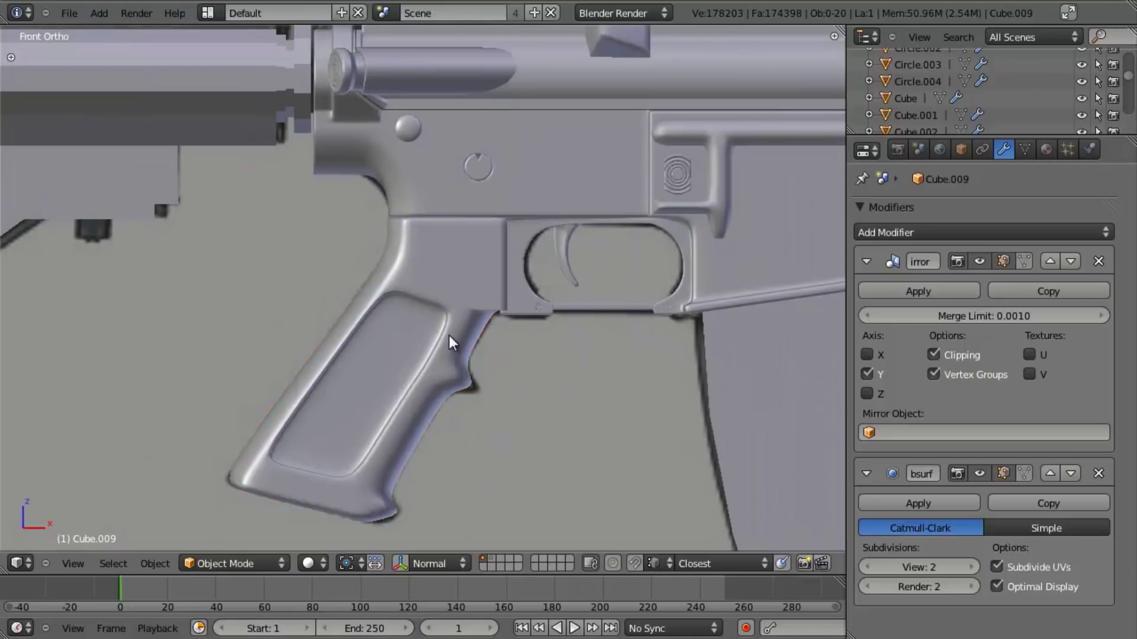
{"action": "scroll", "coordinate": [449, 335], "scroll_direction": "down", "scroll_amount": 5}
{"action": "middle_click_drag", "start_coordinate": [366, 335], "coordinate": [511, 236]}
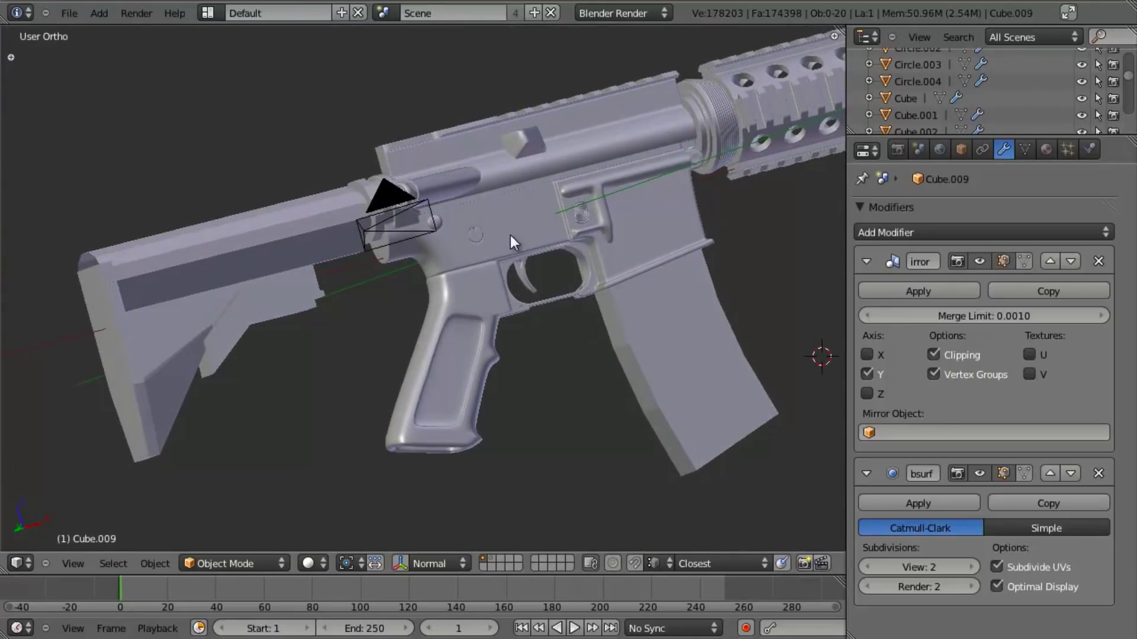
{"action": "key", "text": "KP_1"}
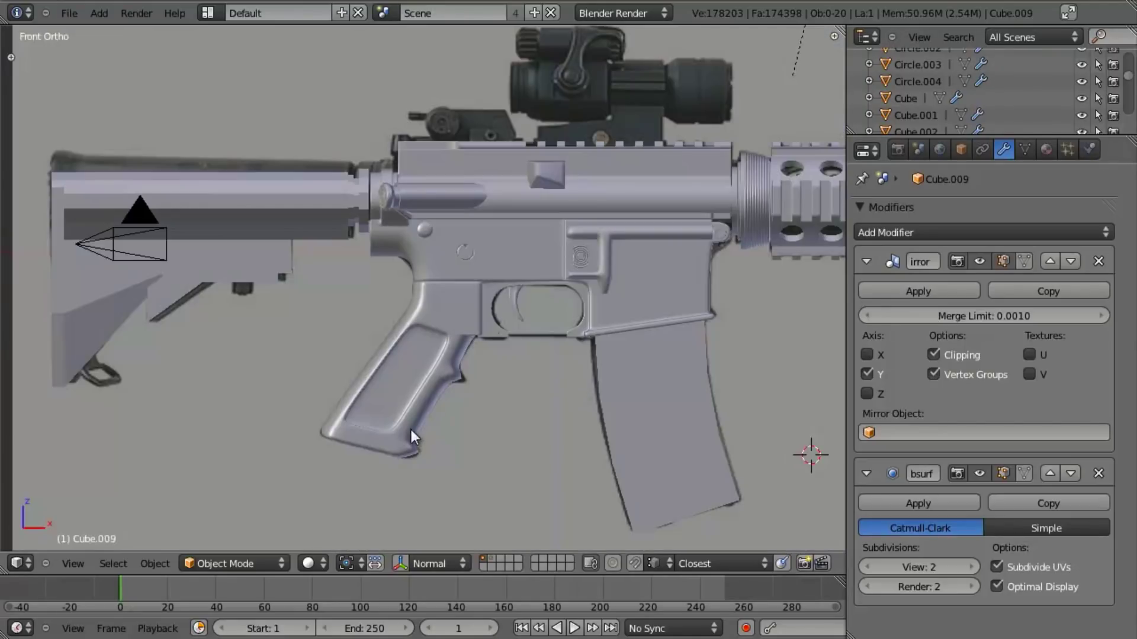
{"action": "scroll", "coordinate": [402, 441], "scroll_direction": "up", "scroll_amount": 8}
{"action": "key", "text": "z"}
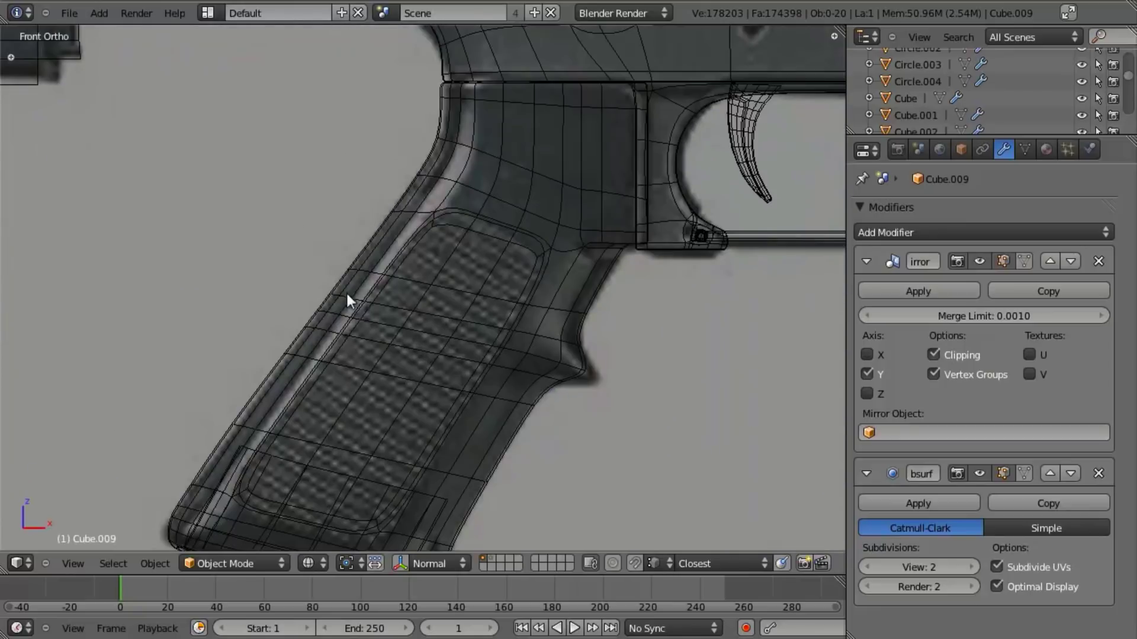
{"action": "key", "text": "z"}
{"action": "middle_click_drag", "start_coordinate": [421, 322], "coordinate": [474, 224]}
Step: Extrude the long strip of faces between the grip's back edge and its side panel inward by about 0.03 to form a recess
{"action": "key", "text": "Tab"}
{"action": "middle_click_drag", "start_coordinate": [470, 320], "coordinate": [517, 240]}
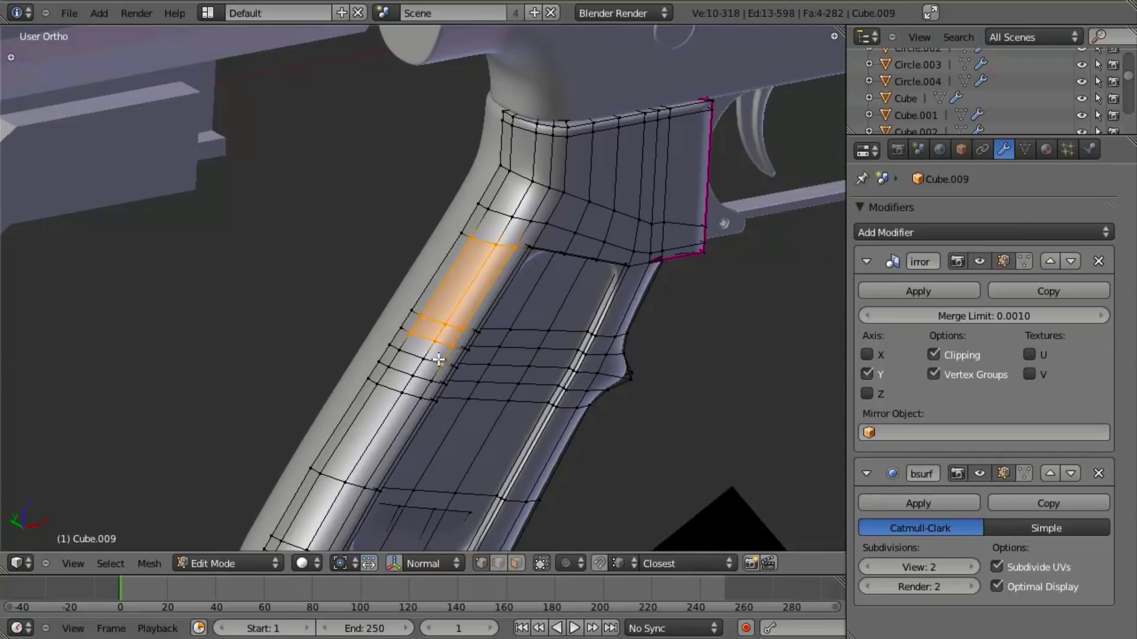
{"action": "key", "text": "ctrl+Tab"}
{"action": "left_click", "coordinate": [387, 385]}
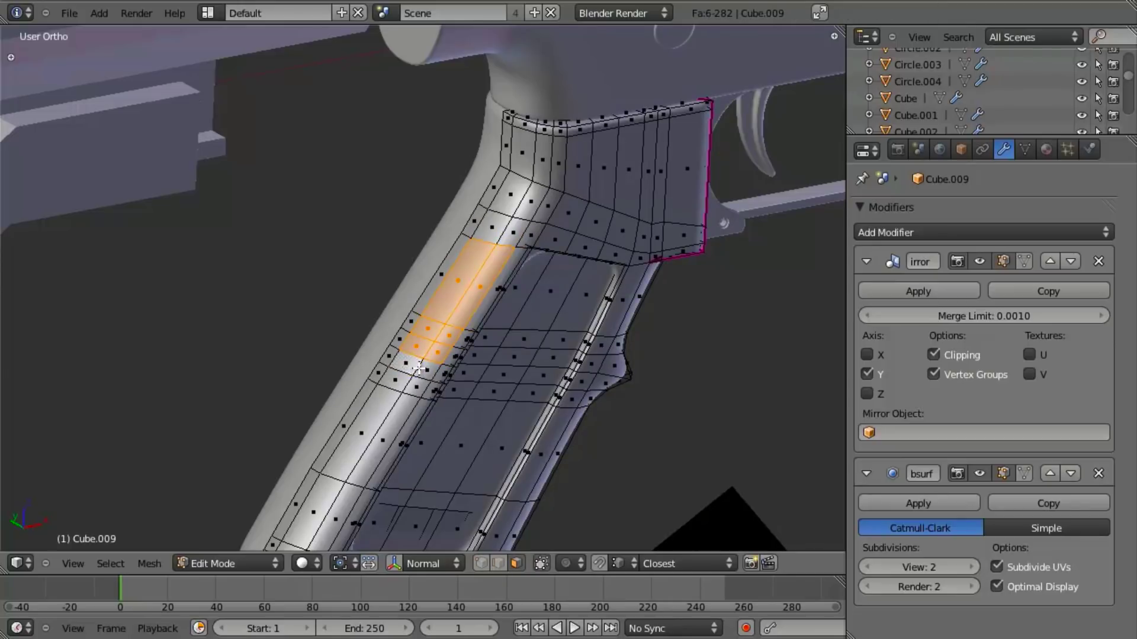
{"action": "right_click", "coordinate": [396, 411], "text": "shift"}
{"action": "right_click", "coordinate": [381, 408], "text": "shift"}
{"action": "middle_click_drag", "start_coordinate": [394, 417], "coordinate": [416, 283], "text": "shift"}
{"action": "right_click", "coordinate": [345, 415], "text": "shift"}
{"action": "right_click", "coordinate": [334, 394], "text": "shift"}
{"action": "mouse_move", "coordinate": [468, 381]}
{"action": "middle_mouse_down"}
{"action": "mouse_move", "coordinate": [439, 327]}
{"action": "mouse_move", "coordinate": [439, 368]}
{"action": "mouse_move", "coordinate": [489, 395]}
{"action": "mouse_move", "coordinate": [515, 348]}
{"action": "mouse_move", "coordinate": [470, 361]}
{"action": "middle_mouse_up"}
{"action": "key", "text": "e"}
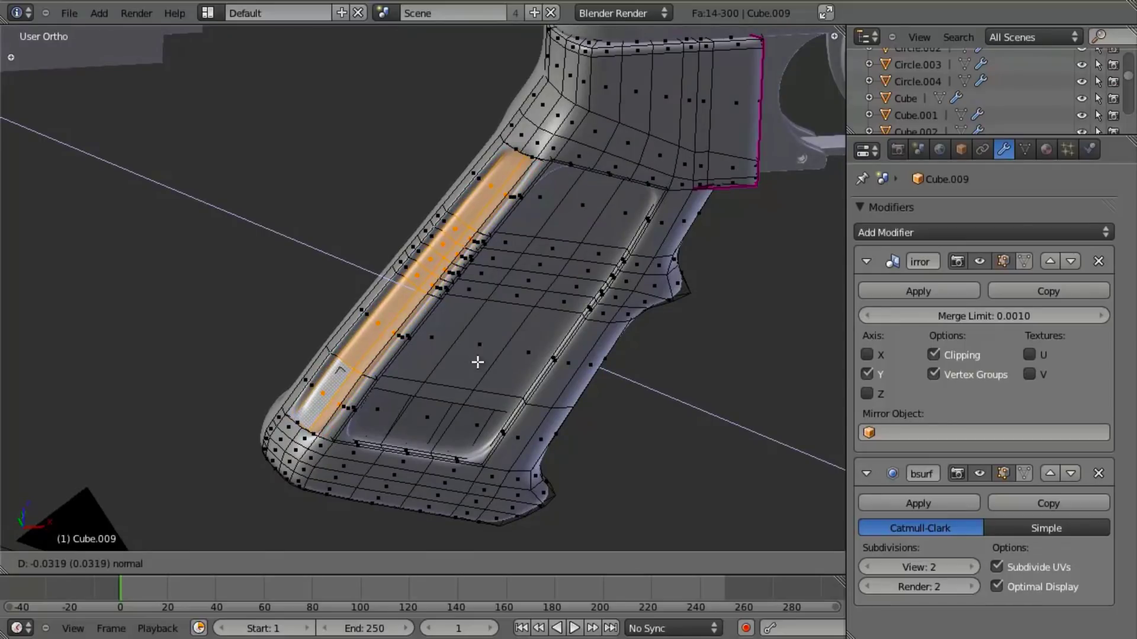
{"action": "scroll", "coordinate": [592, 426], "scroll_direction": "up", "scroll_amount": 3}
{"action": "middle_click_drag", "start_coordinate": [454, 396], "coordinate": [524, 193]}
{"action": "key", "text": "Tab"}
{"action": "key", "text": "Tab"}
Step: Crease the edges outlining the floor of the new recess by 0.5, including both of its short ends
{"action": "scroll", "coordinate": [431, 343], "scroll_direction": "up", "scroll_amount": 4}
{"action": "key", "text": "z"}
{"action": "middle_click_drag", "start_coordinate": [384, 232], "coordinate": [391, 270]}
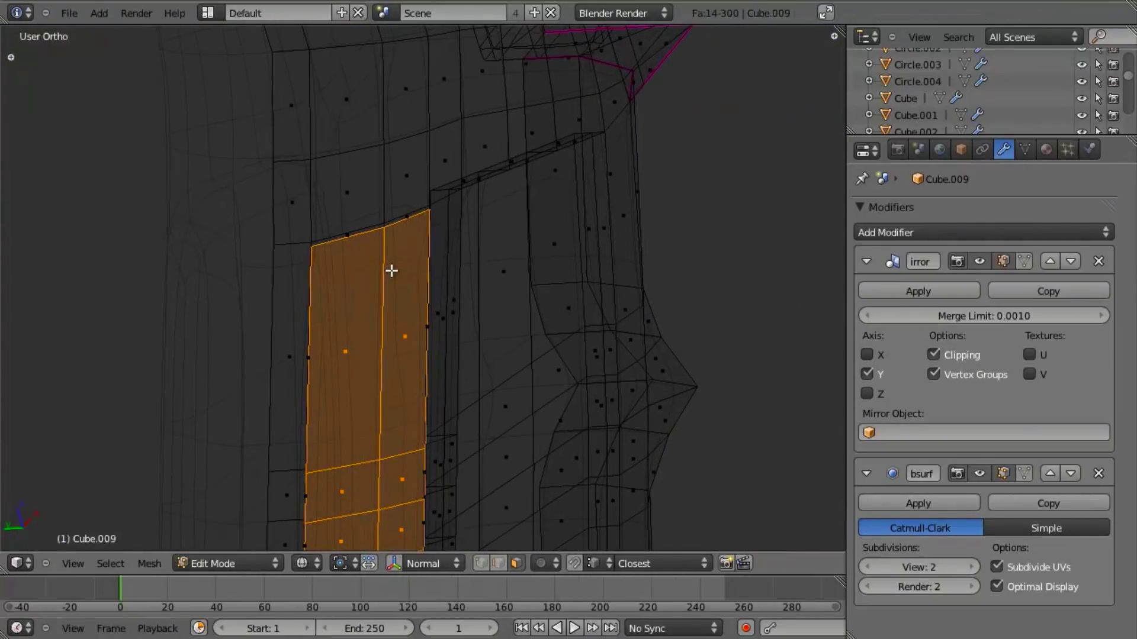
{"action": "key", "text": "ctrl+Tab"}
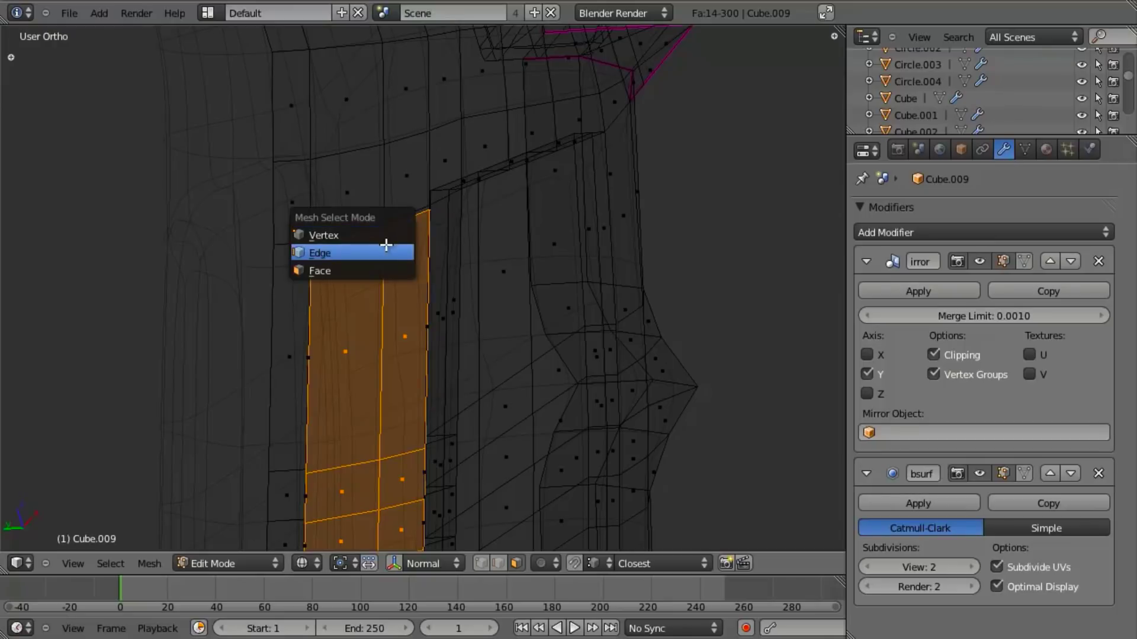
{"action": "left_click", "coordinate": [386, 252]}
{"action": "mouse_move", "coordinate": [388, 281]}
{"action": "middle_mouse_down"}
{"action": "mouse_move", "coordinate": [358, 241]}
{"action": "mouse_move", "coordinate": [368, 271]}
{"action": "middle_mouse_up"}
{"action": "key", "text": "a"}
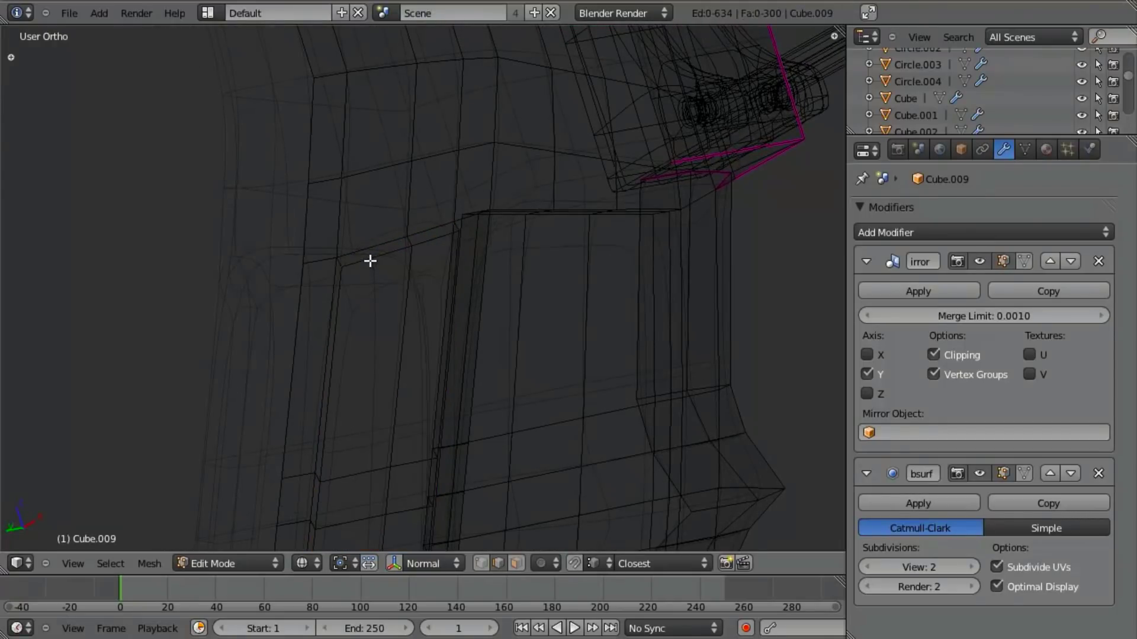
{"action": "mouse_move", "coordinate": [402, 318]}
{"action": "middle_mouse_down"}
{"action": "mouse_move", "coordinate": [508, 269]}
{"action": "mouse_move", "coordinate": [409, 324]}
{"action": "middle_mouse_up"}
{"action": "key", "text": "z"}
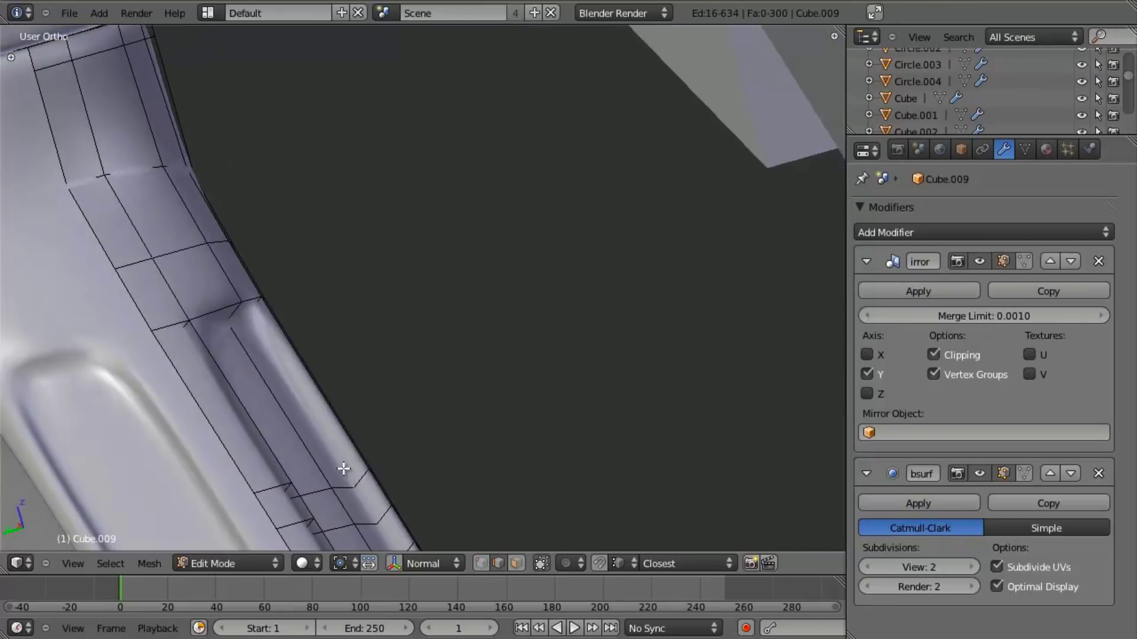
{"action": "key", "text": "z"}
{"action": "middle_click_drag", "start_coordinate": [365, 472], "coordinate": [458, 161], "text": "shift"}
{"action": "scroll", "coordinate": [489, 234], "scroll_direction": "down", "scroll_amount": 4}
{"action": "scroll", "coordinate": [478, 240], "scroll_direction": "up", "scroll_amount": 4}
{"action": "middle_click_drag", "start_coordinate": [478, 240], "coordinate": [302, 424]}
{"action": "scroll", "coordinate": [433, 354], "scroll_direction": "up", "scroll_amount": 3}
{"action": "right_click", "coordinate": [394, 414], "text": "alt+shift"}
{"action": "key", "text": "ctrl+z"}
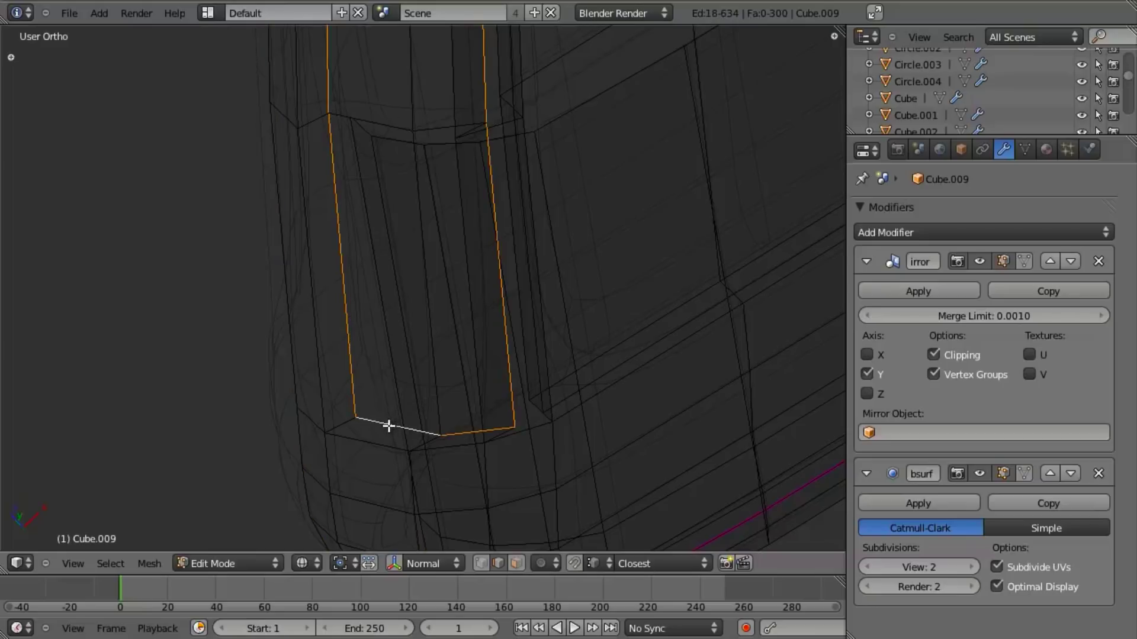
{"action": "key", "text": "shift+e"}
{"action": "type", "text": "0.|"}
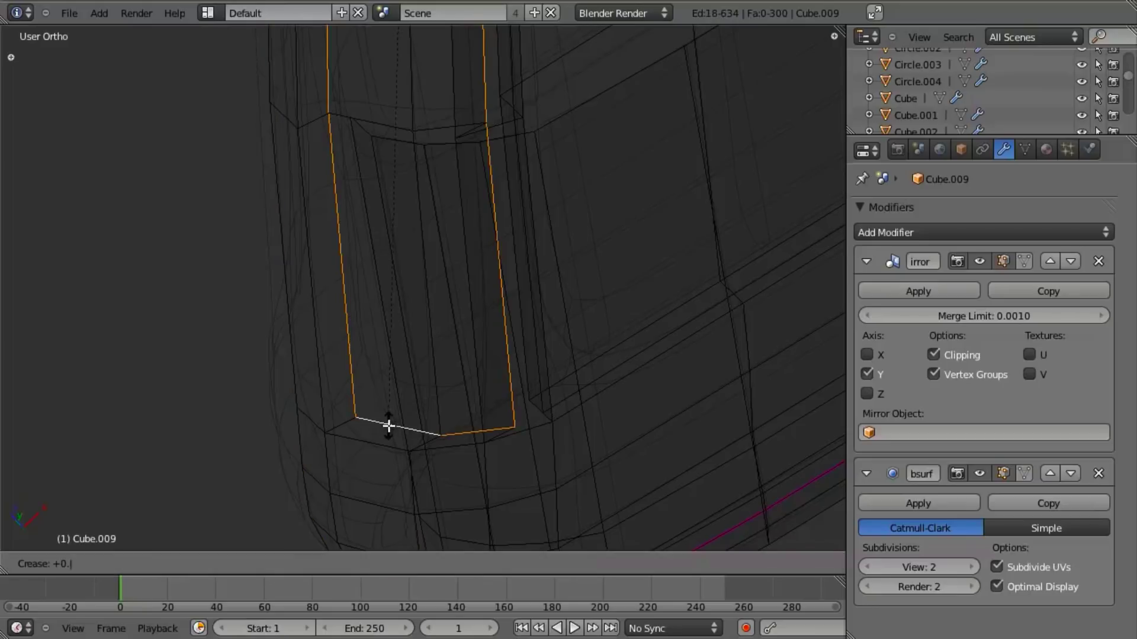
{"action": "type", "text": "5"}
{"action": "key", "text": "Return"}
{"action": "key", "text": "z"}
{"action": "key", "text": "Tab"}
{"action": "key", "text": "Tab"}
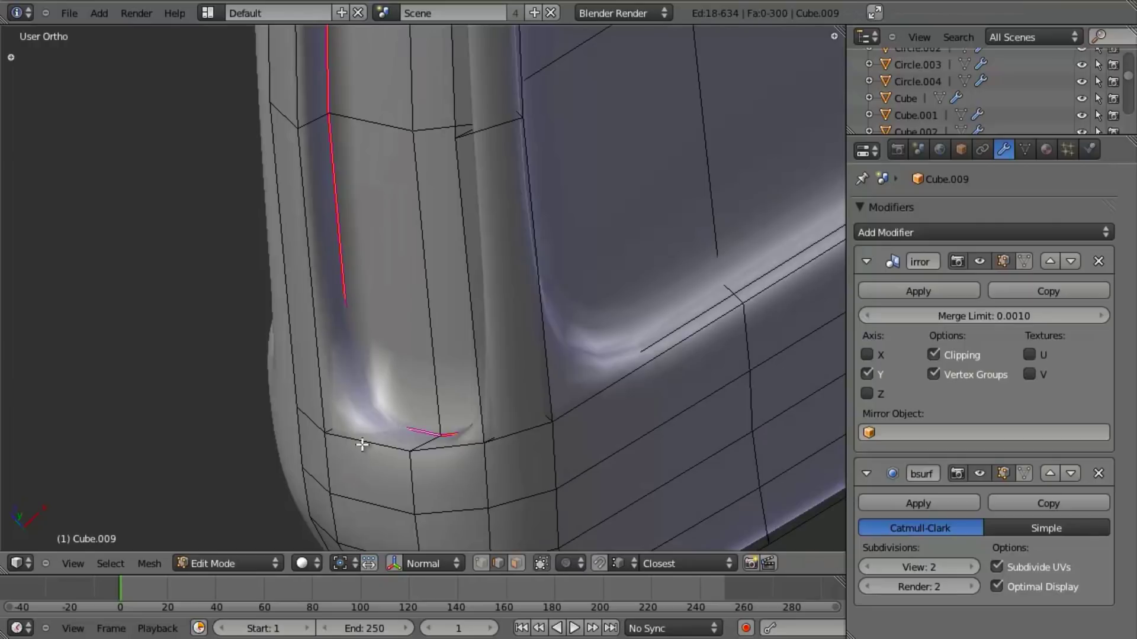
Step: Crease the four short corner edges that join the recess floor to its outer rim
{"action": "key", "text": "z"}
{"action": "key", "text": "a"}
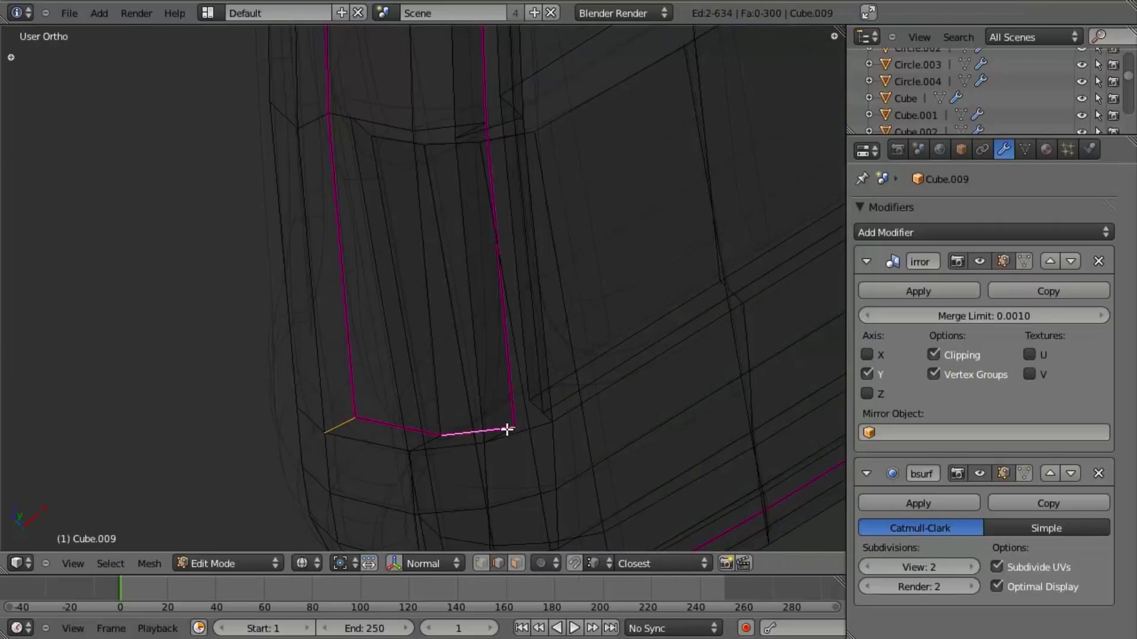
{"action": "scroll", "coordinate": [338, 424], "scroll_direction": "down", "scroll_amount": 6}
{"action": "middle_click_drag", "start_coordinate": [513, 172], "coordinate": [483, 400], "text": "shift"}
{"action": "scroll", "coordinate": [403, 359], "scroll_direction": "up", "scroll_amount": 5}
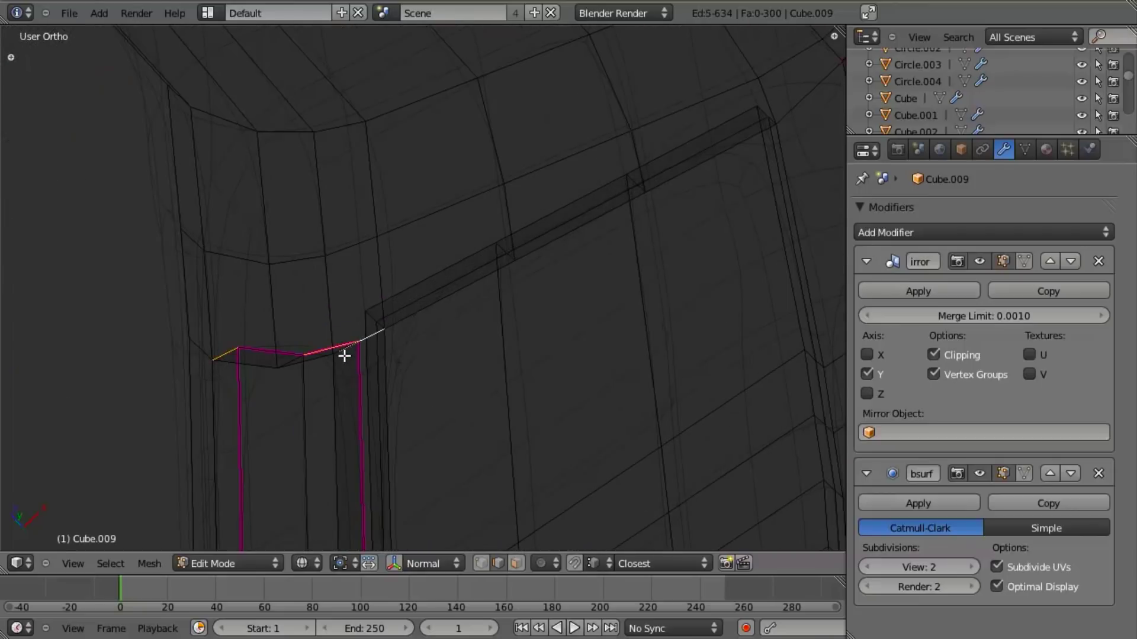
{"action": "middle_click_drag", "start_coordinate": [342, 349], "coordinate": [413, 401]}
{"action": "key", "text": "b"}
{"action": "left_click_drag", "start_coordinate": [348, 407], "coordinate": [358, 447]}
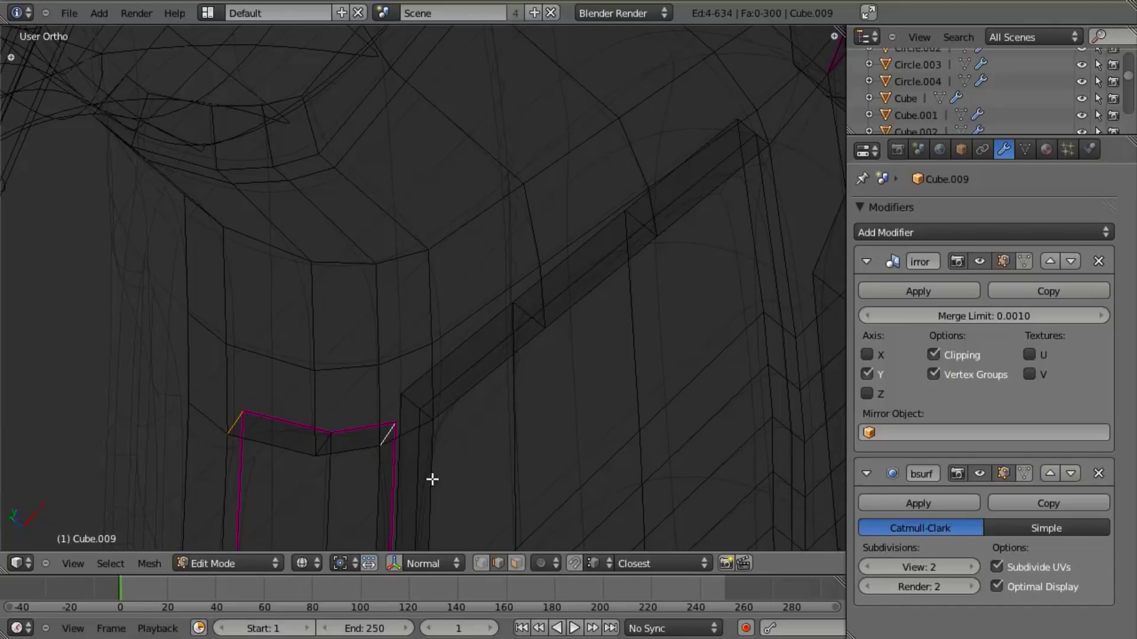
{"action": "key", "text": "shift+e"}
{"action": "key", "text": "Return"}
{"action": "key", "text": "z"}
{"action": "key", "text": "Tab"}
{"action": "scroll", "coordinate": [379, 448], "scroll_direction": "down", "scroll_amount": 5}
{"action": "middle_click_drag", "start_coordinate": [496, 356], "coordinate": [489, 247]}
Step: Add an edge loop across the grip and slide it close to the upper end of the recess and side panel
{"action": "key", "text": "Tab"}
{"action": "scroll", "coordinate": [425, 279], "scroll_direction": "up", "scroll_amount": 2}
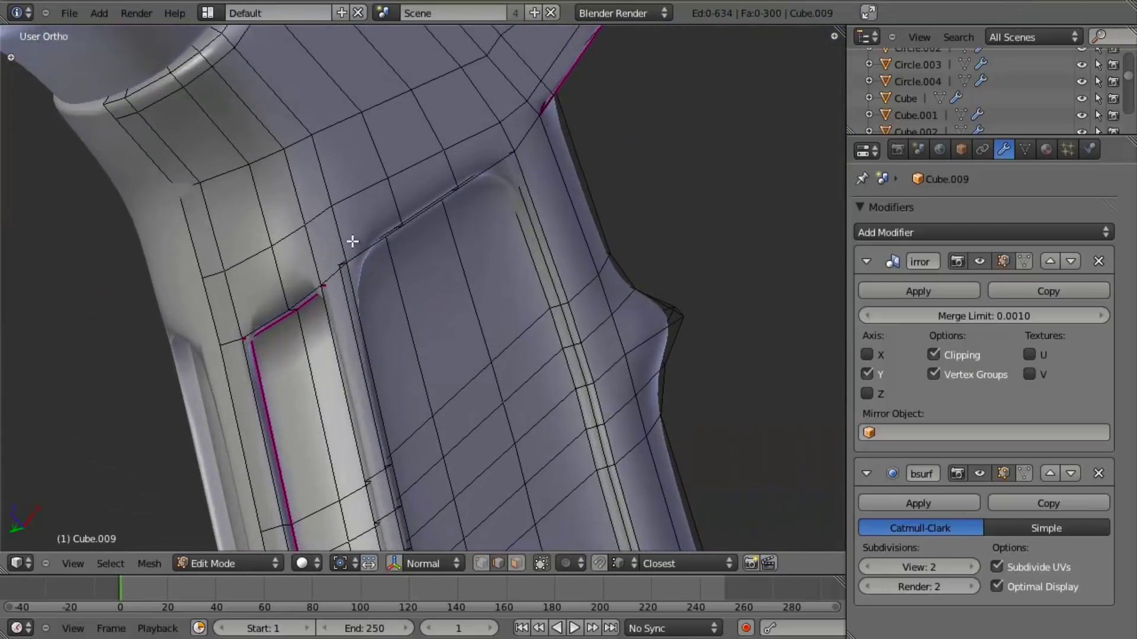
{"action": "key", "text": "ctrl+r"}
{"action": "left_click", "coordinate": [365, 336]}
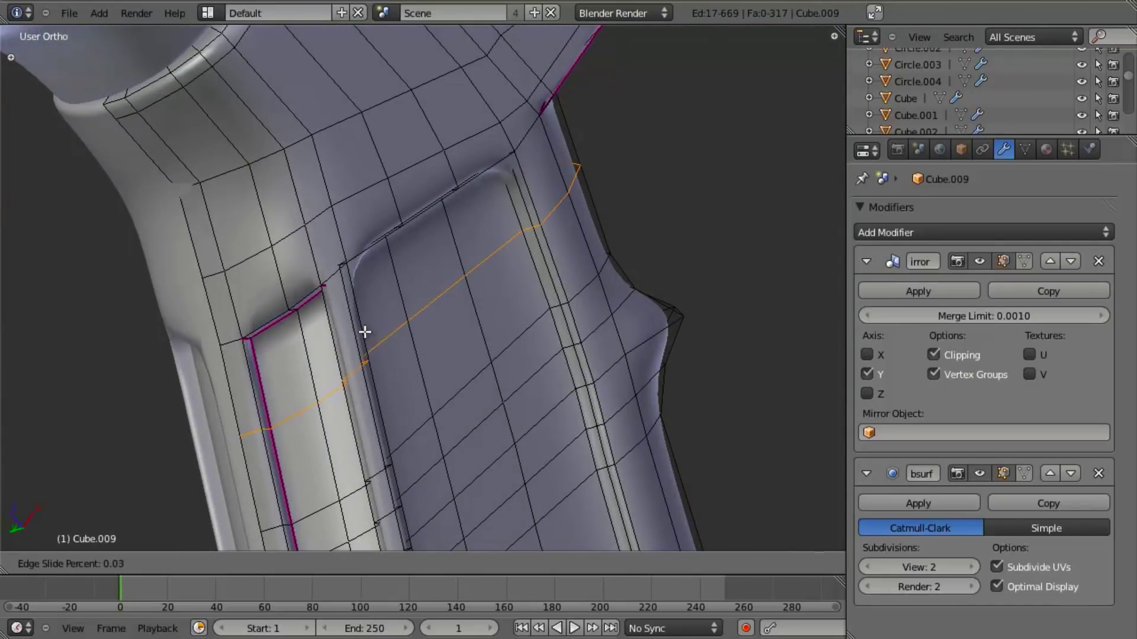
{"action": "left_click", "coordinate": [358, 272]}
{"action": "key", "text": "Tab"}
Step: Add another edge loop across the lower grip, slid about 0.79 toward the lower end of the recess, and check the shaded result
{"action": "scroll", "coordinate": [414, 447], "scroll_direction": "down", "scroll_amount": 5}
{"action": "middle_click_drag", "start_coordinate": [414, 448], "coordinate": [399, 289], "text": "shift"}
{"action": "scroll", "coordinate": [424, 251], "scroll_direction": "up", "scroll_amount": 5}
{"action": "key", "text": "Tab"}
{"action": "key", "text": "g"}
{"action": "key", "text": "g"}
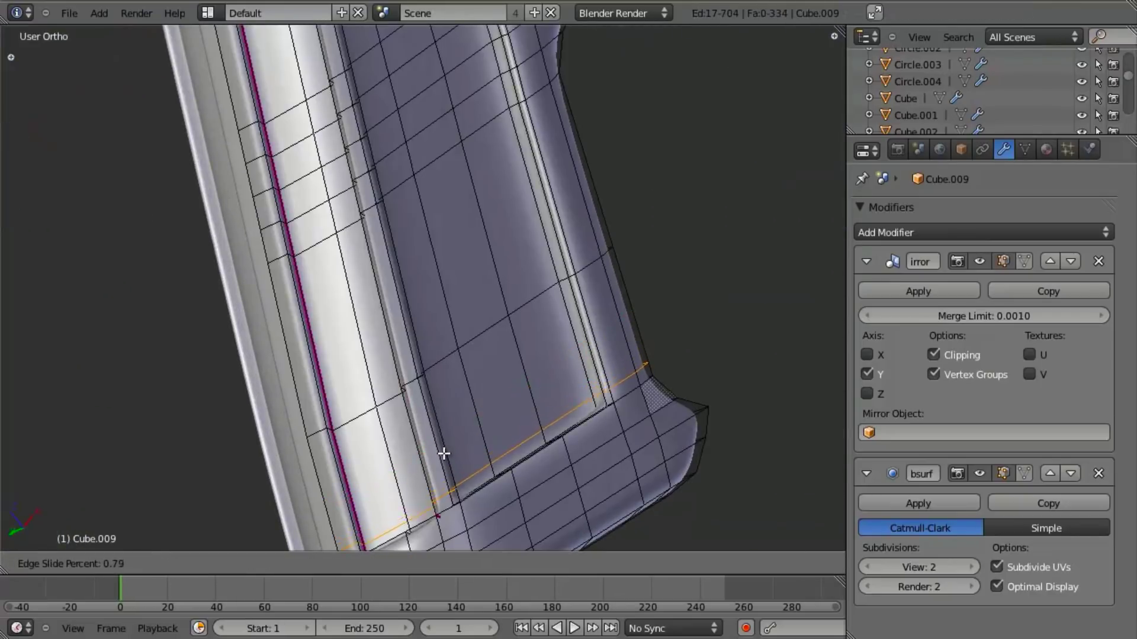
{"action": "left_click", "coordinate": [443, 453]}
{"action": "key", "text": "Tab"}
{"action": "scroll", "coordinate": [502, 456], "scroll_direction": "down", "scroll_amount": 4}
{"action": "scroll", "coordinate": [449, 319], "scroll_direction": "up", "scroll_amount": 3}
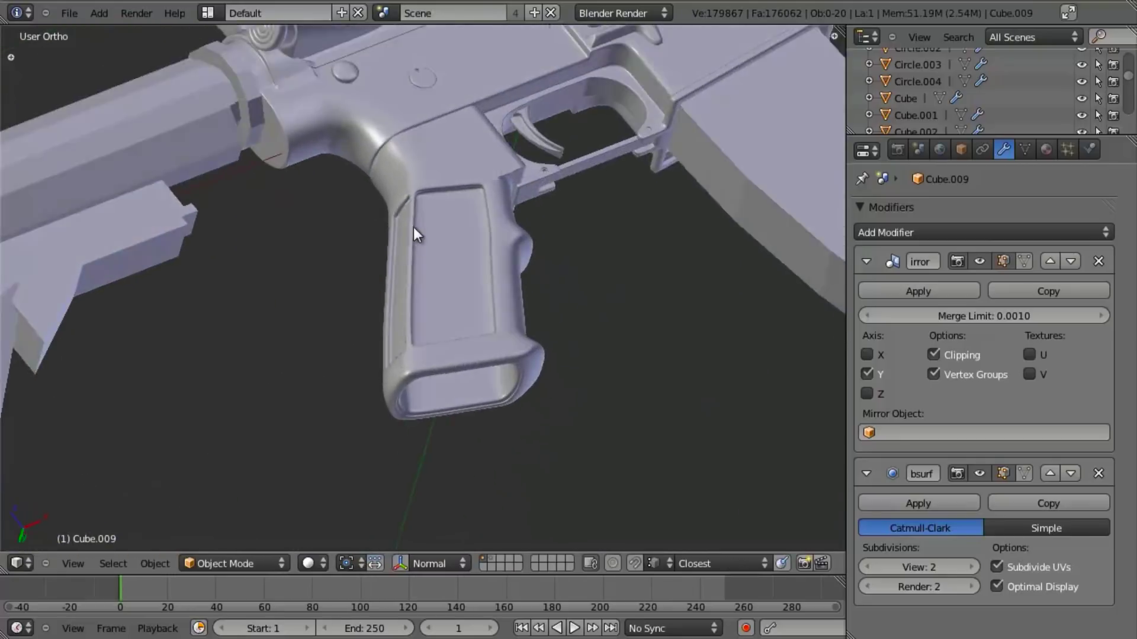
{"action": "scroll", "coordinate": [413, 233], "scroll_direction": "up", "scroll_amount": 2}
{"action": "middle_click_drag", "start_coordinate": [432, 236], "coordinate": [518, 333]}
{"action": "key", "text": "Tab"}
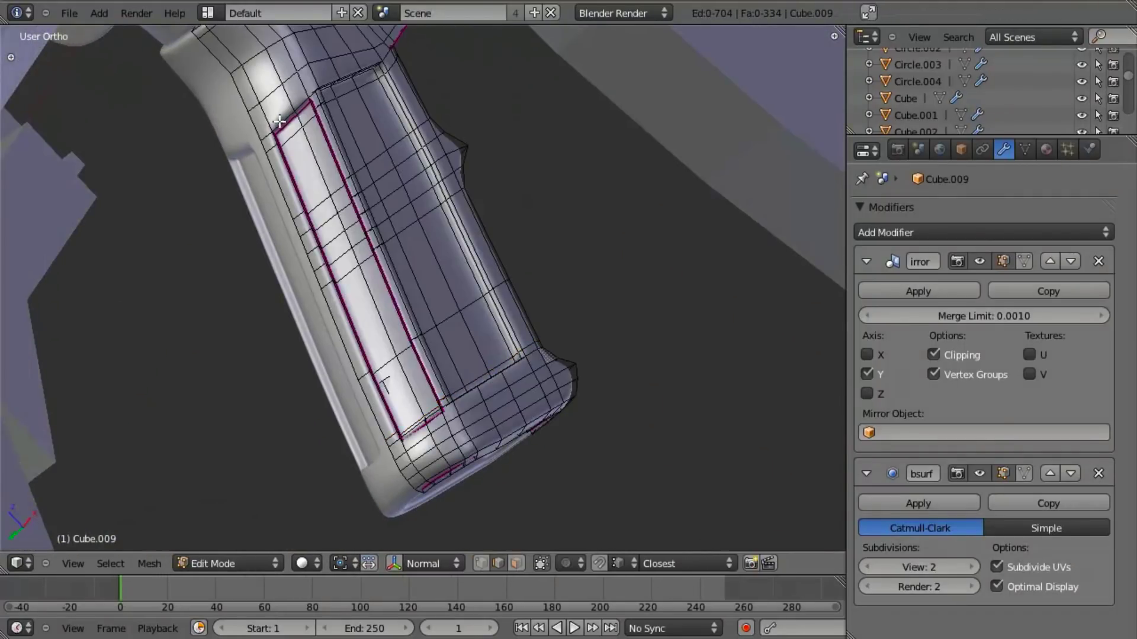
Step: Select the edge loops bordering the recessed strip on the back of the grip and crease them by 0.5
{"action": "scroll", "coordinate": [348, 135], "scroll_direction": "up", "scroll_amount": 3}
{"action": "right_click", "coordinate": [264, 213], "text": "alt"}
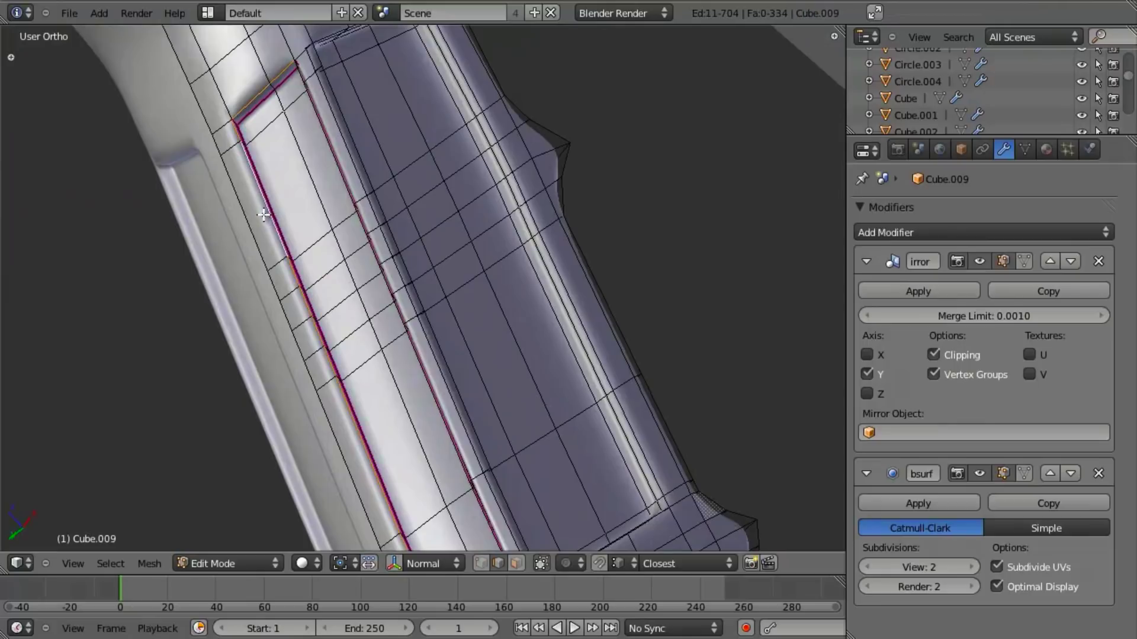
{"action": "middle_click_drag", "start_coordinate": [467, 326], "coordinate": [527, 497]}
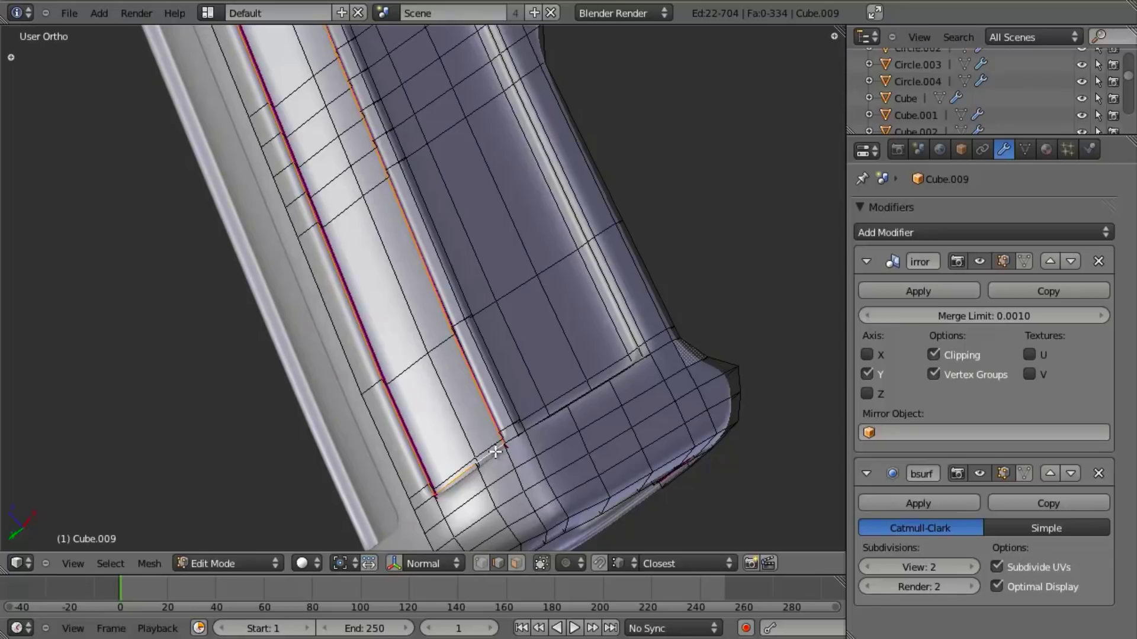
{"action": "key", "text": "shift+e"}
{"action": "type", "text": "0.5"}
{"action": "key", "text": "Return"}
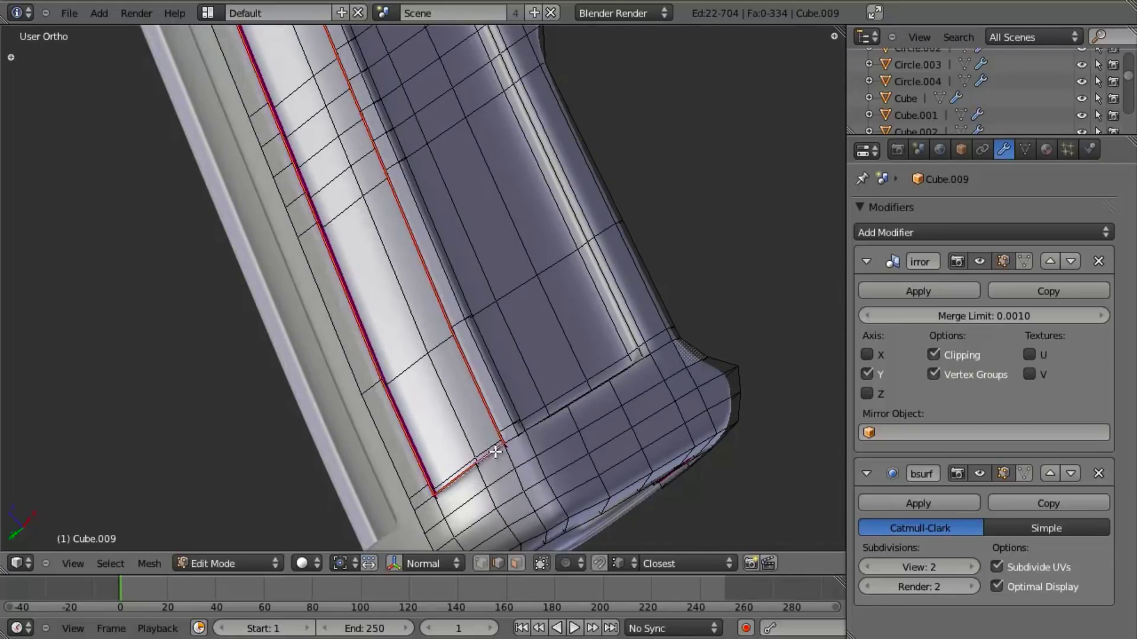
{"action": "key", "text": "Tab"}
{"action": "scroll", "coordinate": [533, 415], "scroll_direction": "down", "scroll_amount": 4}
{"action": "middle_click_drag", "start_coordinate": [567, 431], "coordinate": [457, 374]}
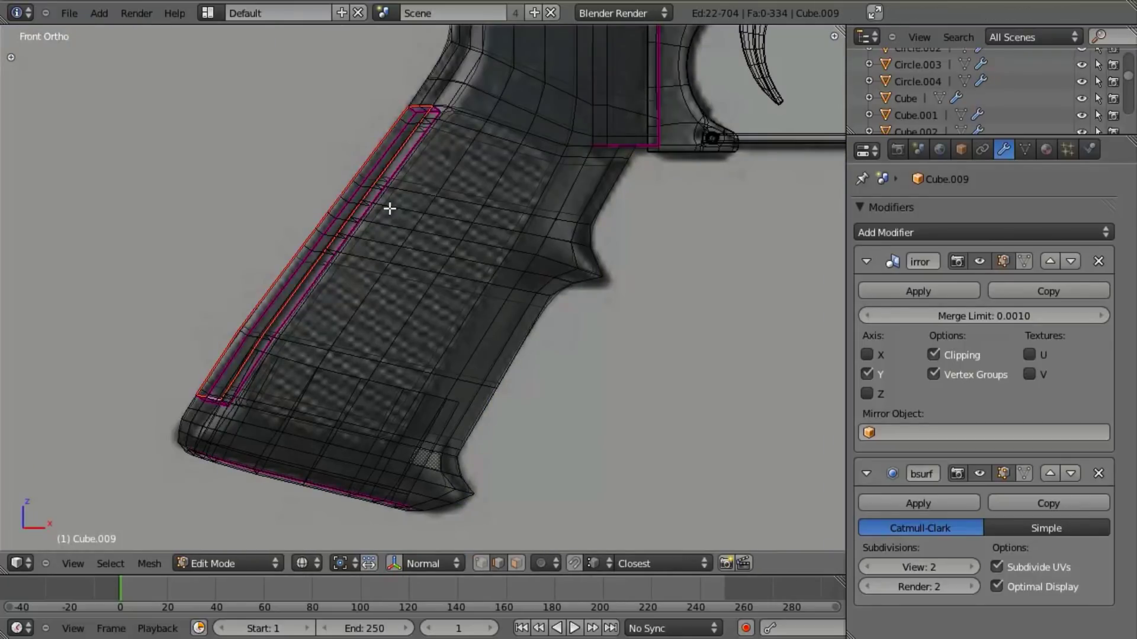
Step: Clear the selection, switch to vertex selection and select the lengthwise edge loop through the middle of the recessed strip
{"action": "key", "text": "a"}
{"action": "middle_click_drag", "start_coordinate": [383, 145], "coordinate": [385, 181], "text": "shift"}
{"action": "key", "text": "z"}
{"action": "middle_click_drag", "start_coordinate": [403, 290], "coordinate": [459, 293]}
{"action": "scroll", "coordinate": [459, 293], "scroll_direction": "up", "scroll_amount": 3}
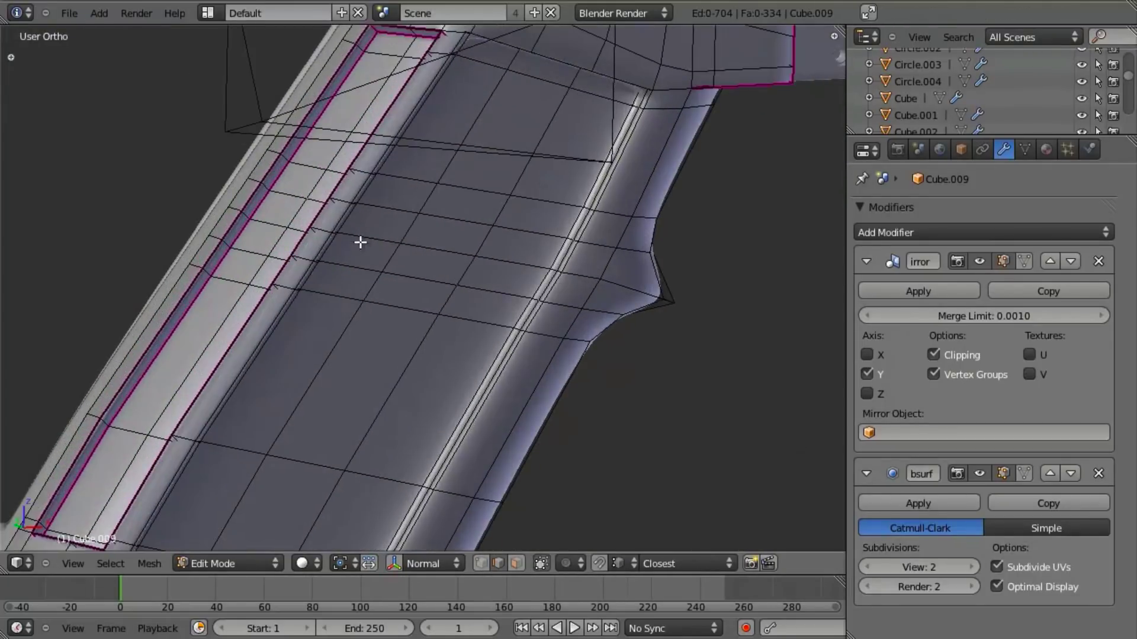
{"action": "middle_click_drag", "start_coordinate": [360, 242], "coordinate": [413, 292]}
{"action": "key", "text": "ctrl+Tab"}
{"action": "left_click", "coordinate": [414, 272]}
{"action": "middle_click_drag", "start_coordinate": [381, 185], "coordinate": [402, 209]}
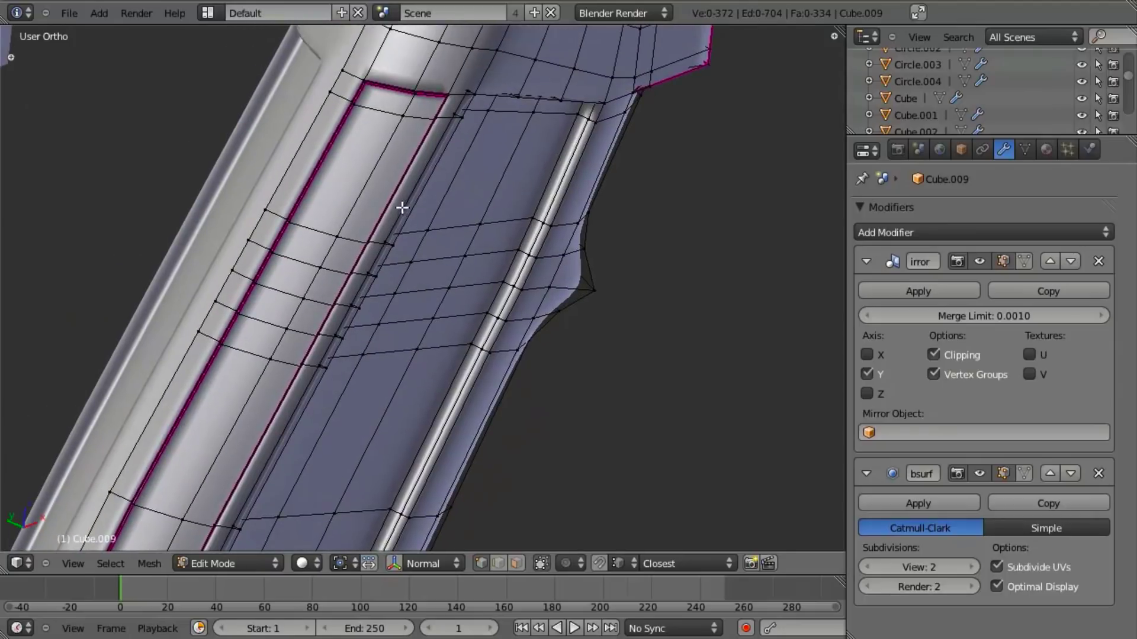
{"action": "scroll", "coordinate": [381, 167], "scroll_direction": "down", "scroll_amount": 3}
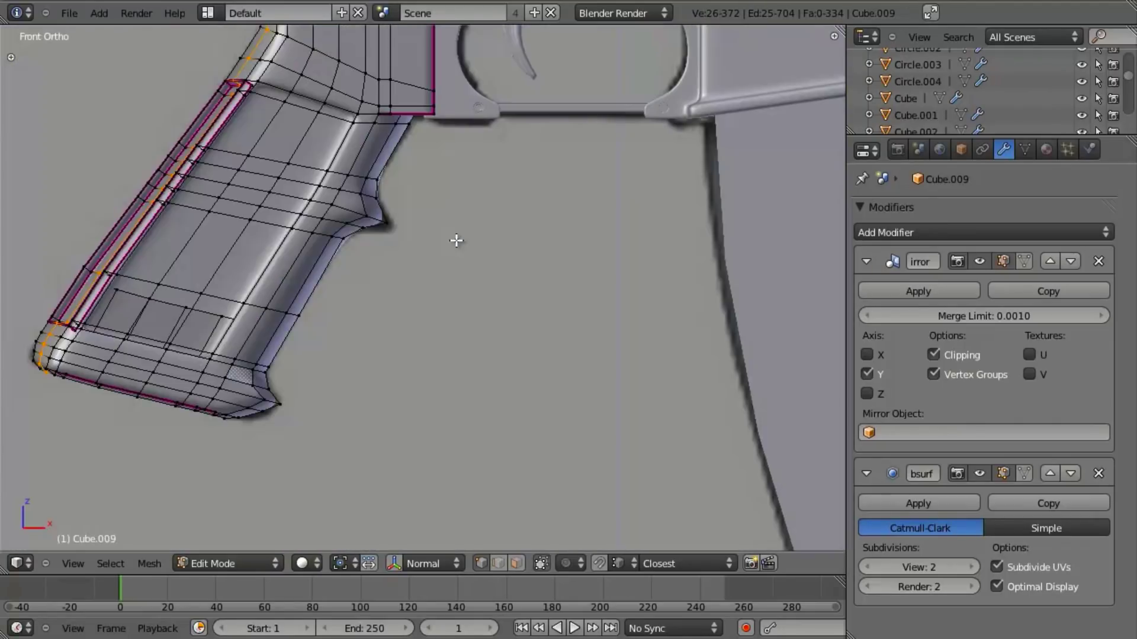
Step: Deselect the parts of the loop above and below the strip, keeping only the vertices inside the recess
{"action": "key", "text": "alt+z"}
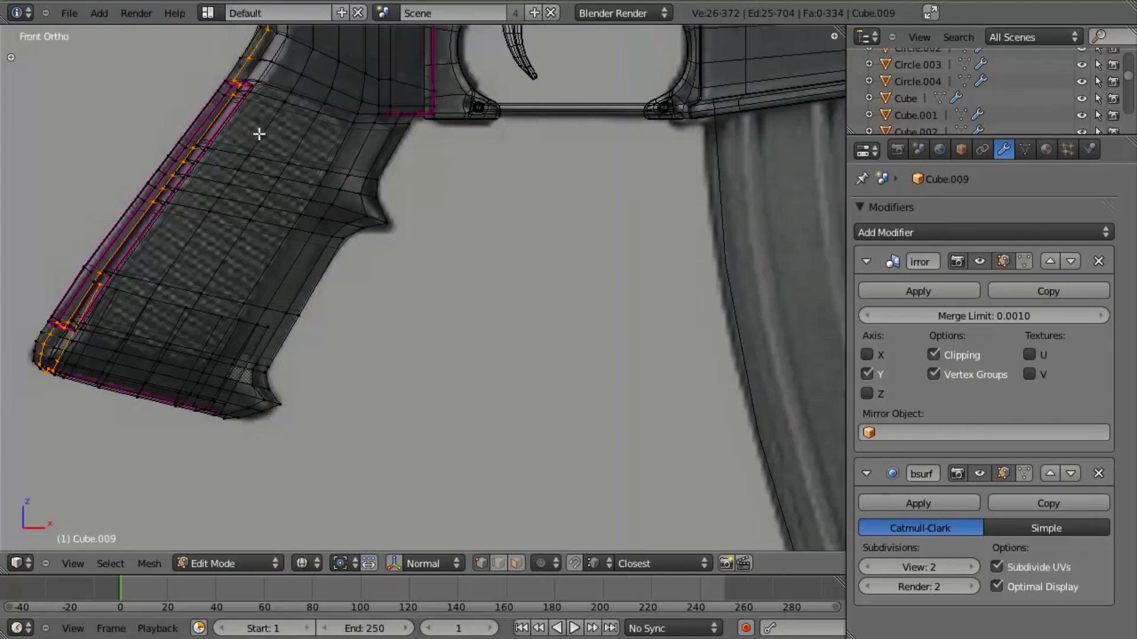
{"action": "scroll", "coordinate": [407, 258], "scroll_direction": "up", "scroll_amount": 2}
{"action": "key", "text": "b"}
{"action": "middle_click_drag", "start_coordinate": [296, 132], "coordinate": [409, 104]}
{"action": "scroll", "coordinate": [409, 105], "scroll_direction": "down", "scroll_amount": 3}
{"action": "key", "text": "b"}
{"action": "middle_click_drag", "start_coordinate": [363, 169], "coordinate": [542, 110]}
{"action": "scroll", "coordinate": [467, 373], "scroll_direction": "up", "scroll_amount": 5}
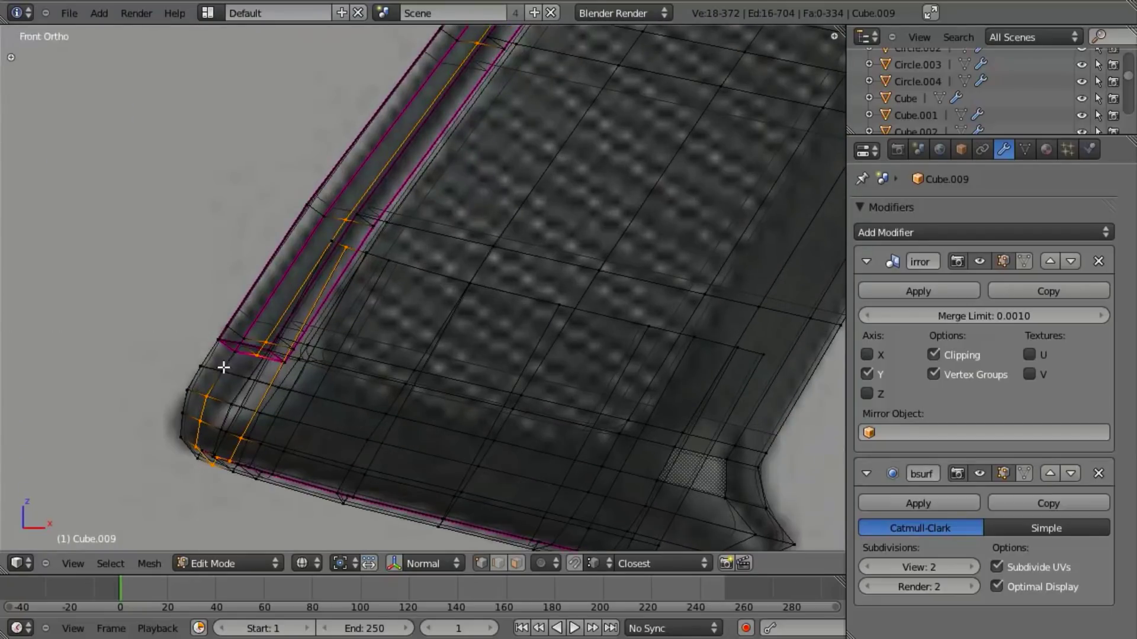
{"action": "middle_click_drag", "start_coordinate": [185, 420], "coordinate": [355, 386]}
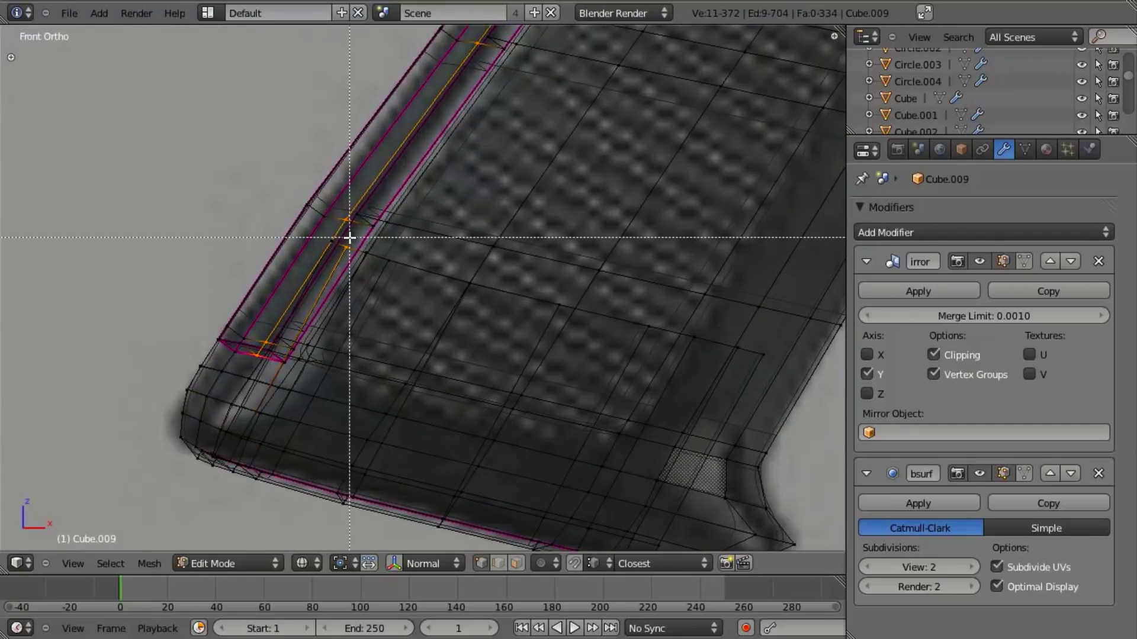
{"action": "mouse_move", "coordinate": [385, 328]}
{"action": "middle_mouse_down"}
{"action": "mouse_move", "coordinate": [389, 358]}
{"action": "mouse_move", "coordinate": [487, 414]}
{"action": "mouse_move", "coordinate": [535, 487]}
{"action": "mouse_move", "coordinate": [412, 234]}
{"action": "mouse_move", "coordinate": [445, 297]}
{"action": "middle_mouse_up"}
{"action": "key", "text": "alt+z"}
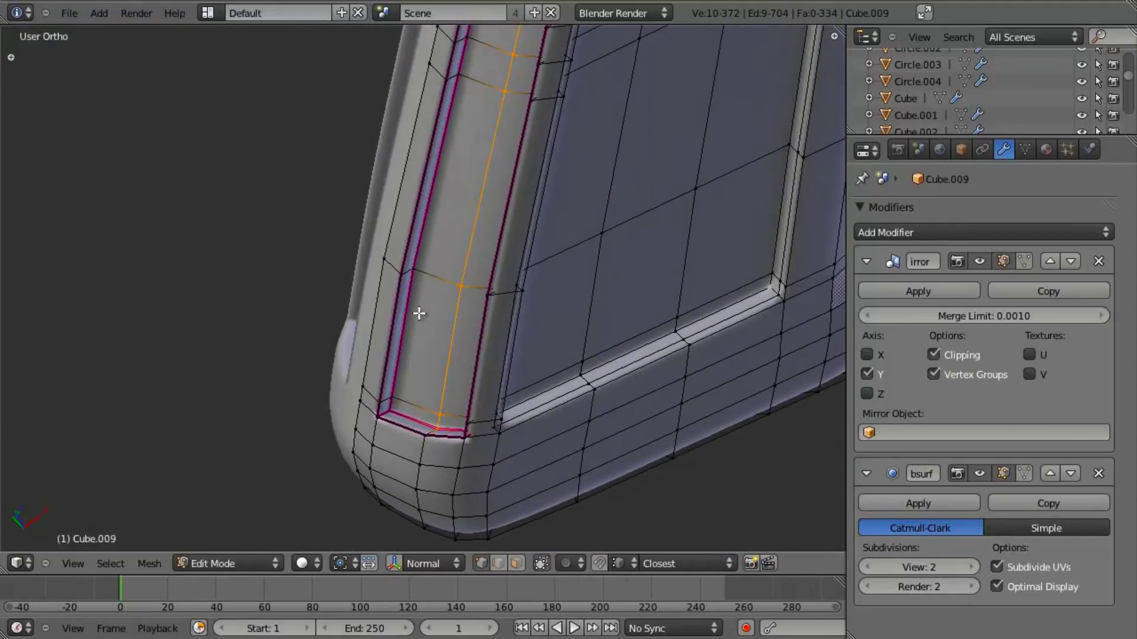
Step: Duplicate the selected edge line in place and move it, with Z locked, to the strip's rear side edge
{"action": "key", "text": "shift+d"}
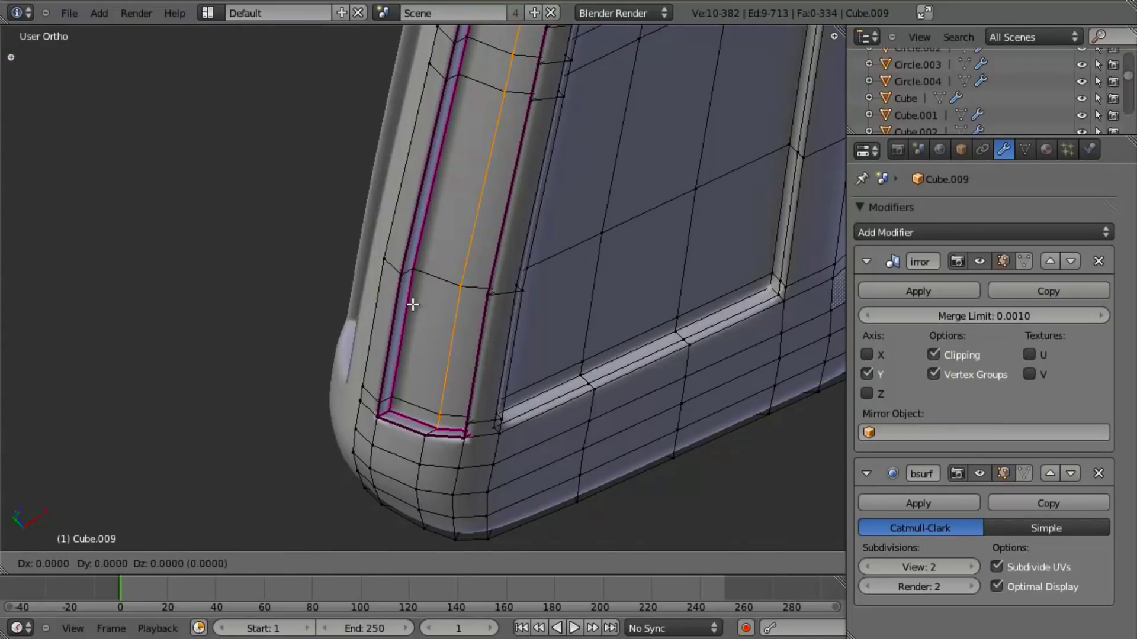
{"action": "right_click", "coordinate": [413, 304]}
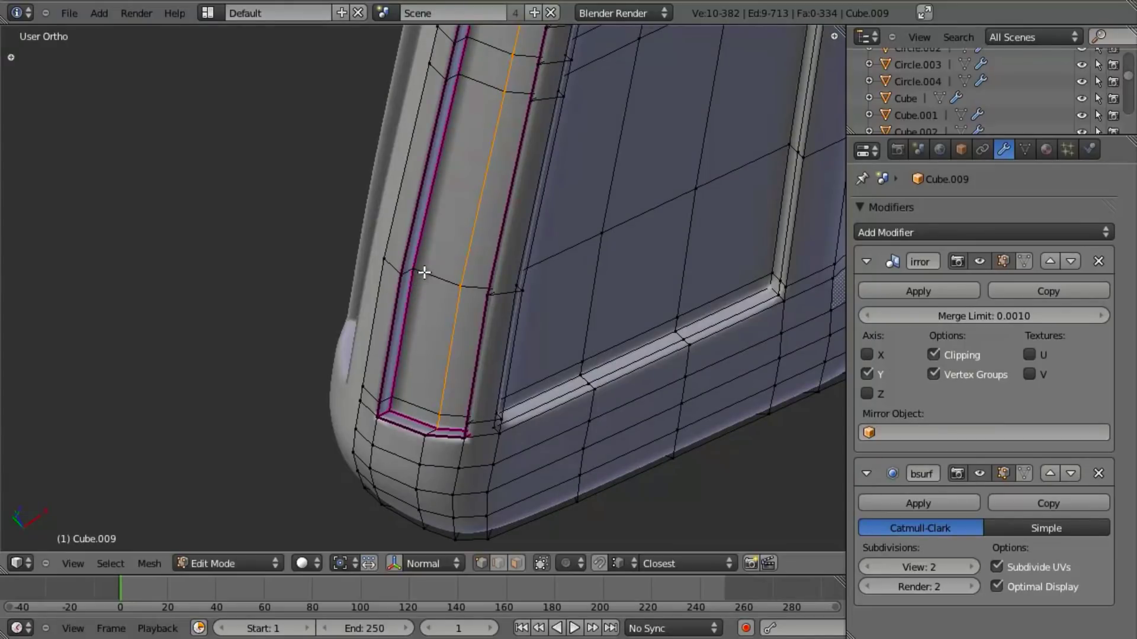
{"action": "key", "text": "g"}
{"action": "key", "text": "shift+z"}
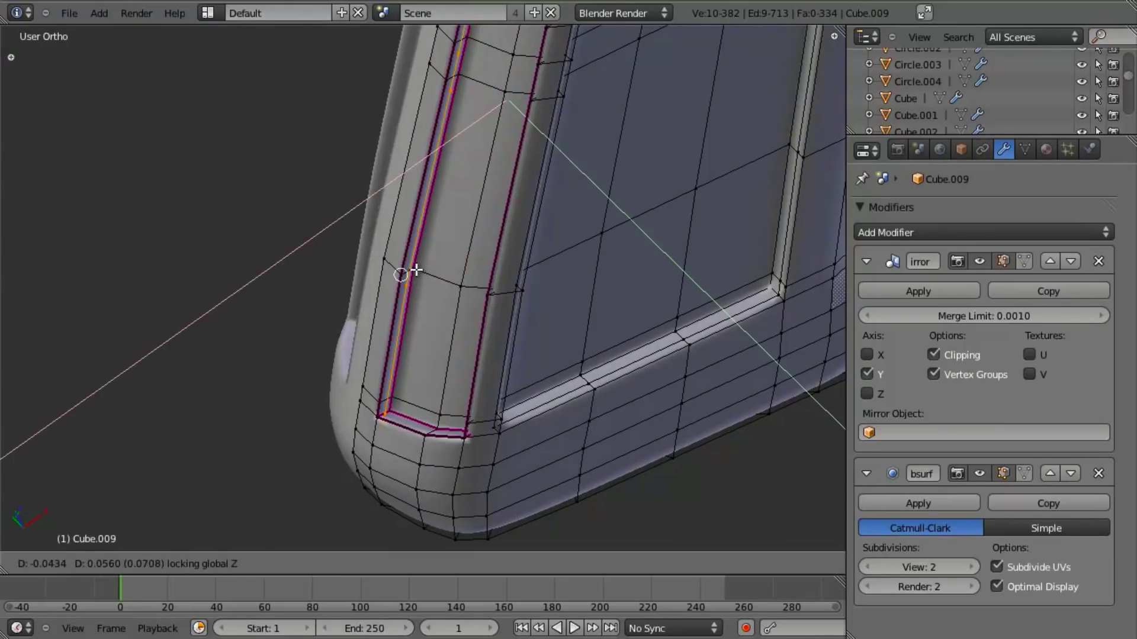
{"action": "left_click", "coordinate": [425, 266]}
{"action": "scroll", "coordinate": [424, 264], "scroll_direction": "up", "scroll_amount": 2}
{"action": "scroll", "coordinate": [444, 332], "scroll_direction": "up", "scroll_amount": 2}
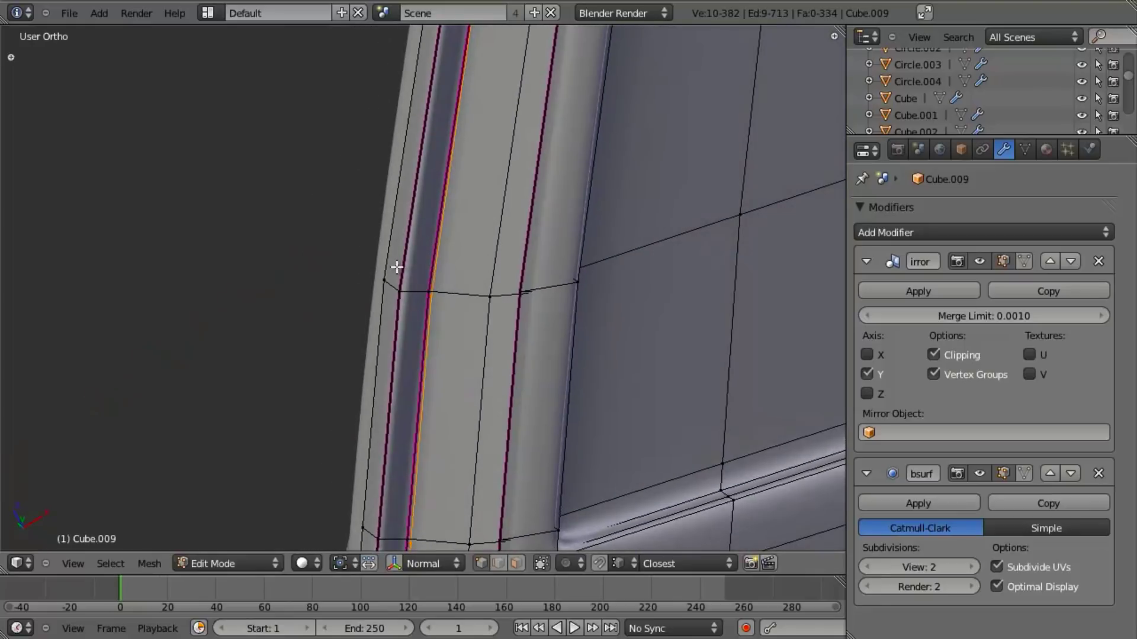
Step: In front view, move the duplicated edge line out toward the rear rim of the grip recess
{"action": "key", "text": "z"}
{"action": "key", "text": "KP_1"}
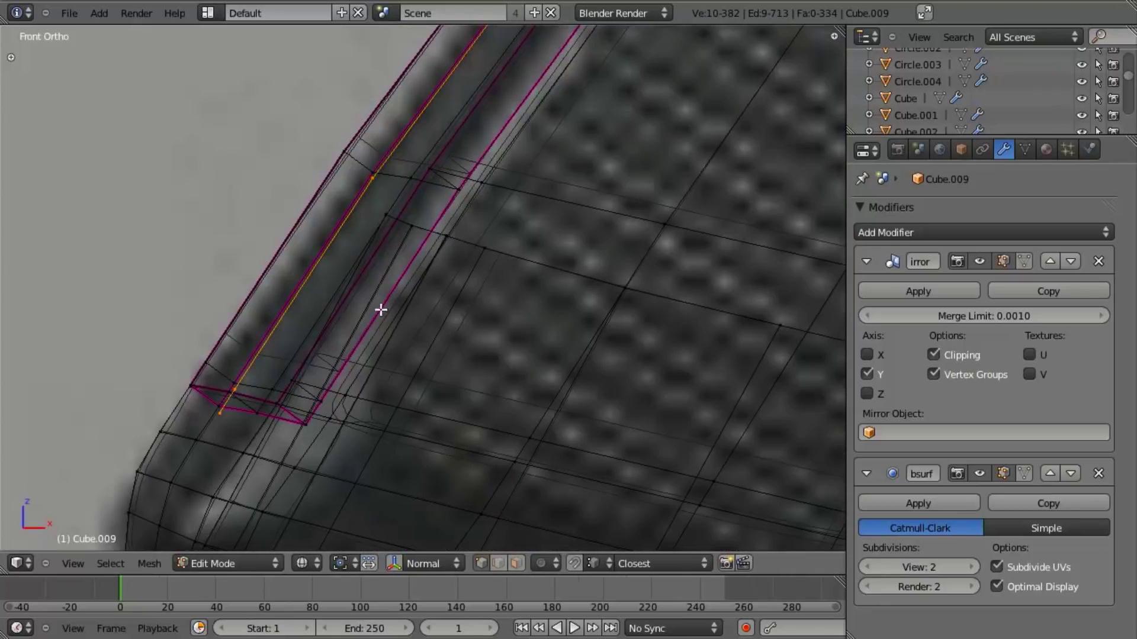
{"action": "key", "text": "g"}
{"action": "key", "text": "g"}
{"action": "left_click", "coordinate": [371, 166]}
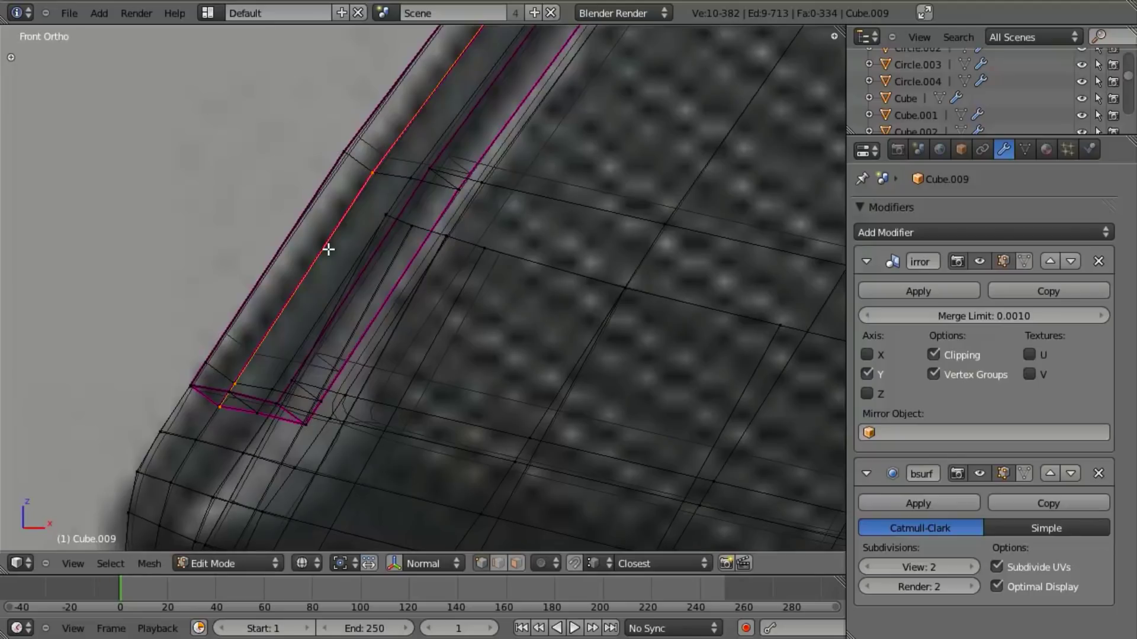
{"action": "key", "text": "g"}
{"action": "key", "text": "g"}
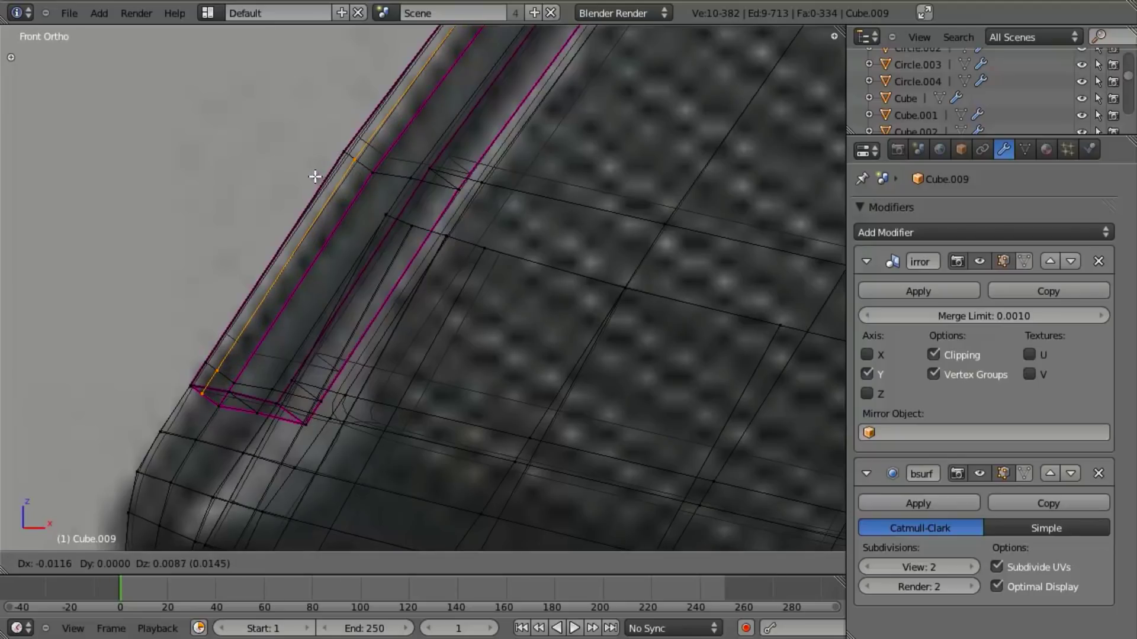
{"action": "left_click", "coordinate": [315, 177]}
{"action": "key", "text": "z"}
{"action": "scroll", "coordinate": [318, 257], "scroll_direction": "down", "scroll_amount": 5}
{"action": "mouse_move", "coordinate": [318, 258]}
{"action": "middle_mouse_down"}
{"action": "mouse_move", "coordinate": [489, 388]}
{"action": "mouse_move", "coordinate": [415, 338]}
{"action": "middle_mouse_up"}
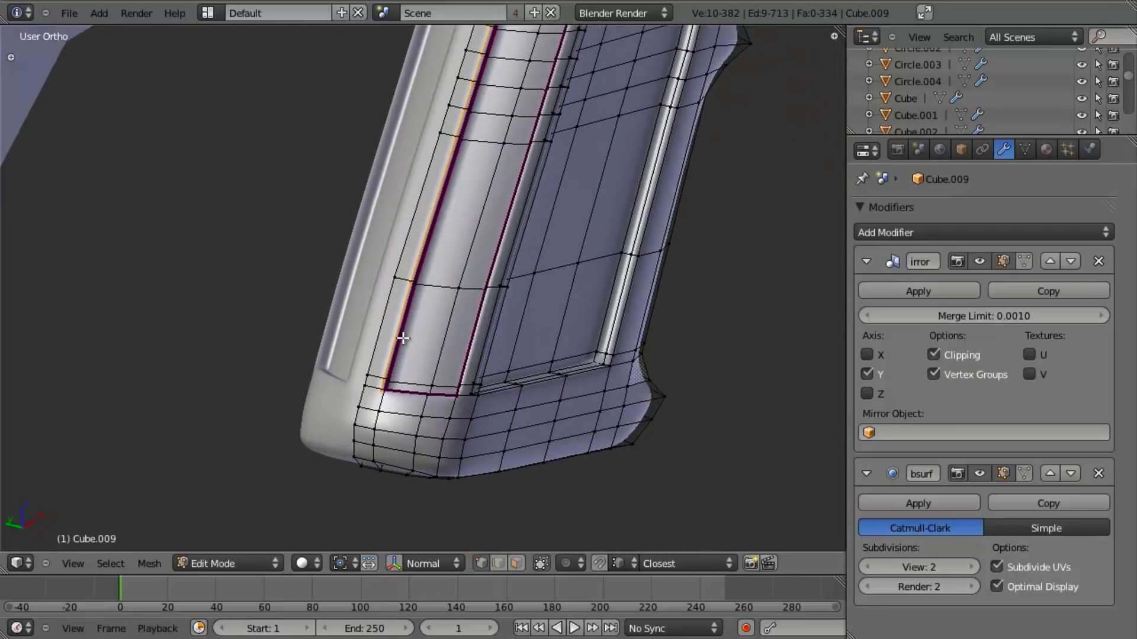
Step: Extrude the edge line about 0.022 across the recess in negative Y, and extrude it inward along X
{"action": "scroll", "coordinate": [414, 338], "scroll_direction": "up", "scroll_amount": 5}
{"action": "key", "text": "e"}
{"action": "key", "text": "y"}
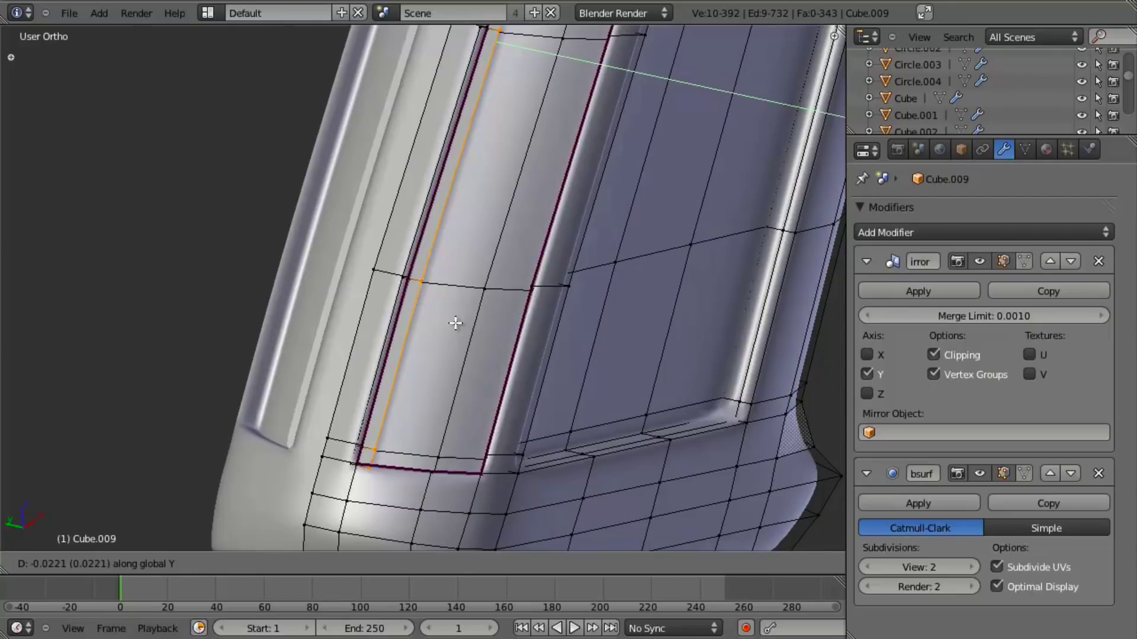
{"action": "left_click", "coordinate": [456, 323]}
{"action": "mouse_move", "coordinate": [455, 322]}
{"action": "middle_mouse_down"}
{"action": "mouse_move", "coordinate": [415, 332]}
{"action": "mouse_move", "coordinate": [453, 323]}
{"action": "middle_mouse_up"}
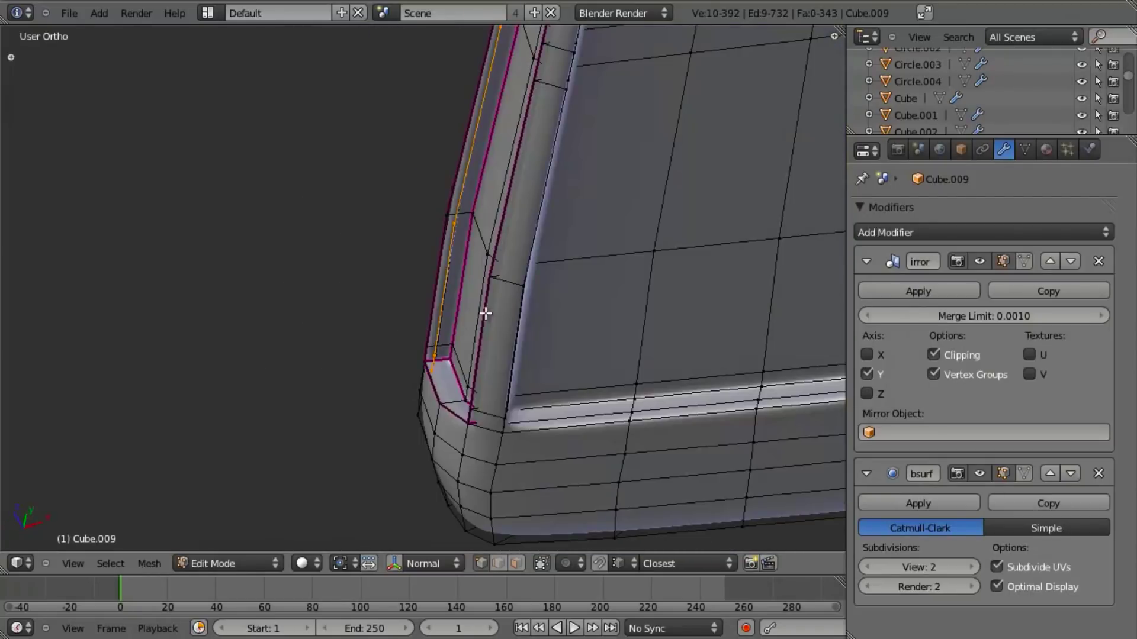
{"action": "key", "text": "e"}
{"action": "key", "text": "x"}
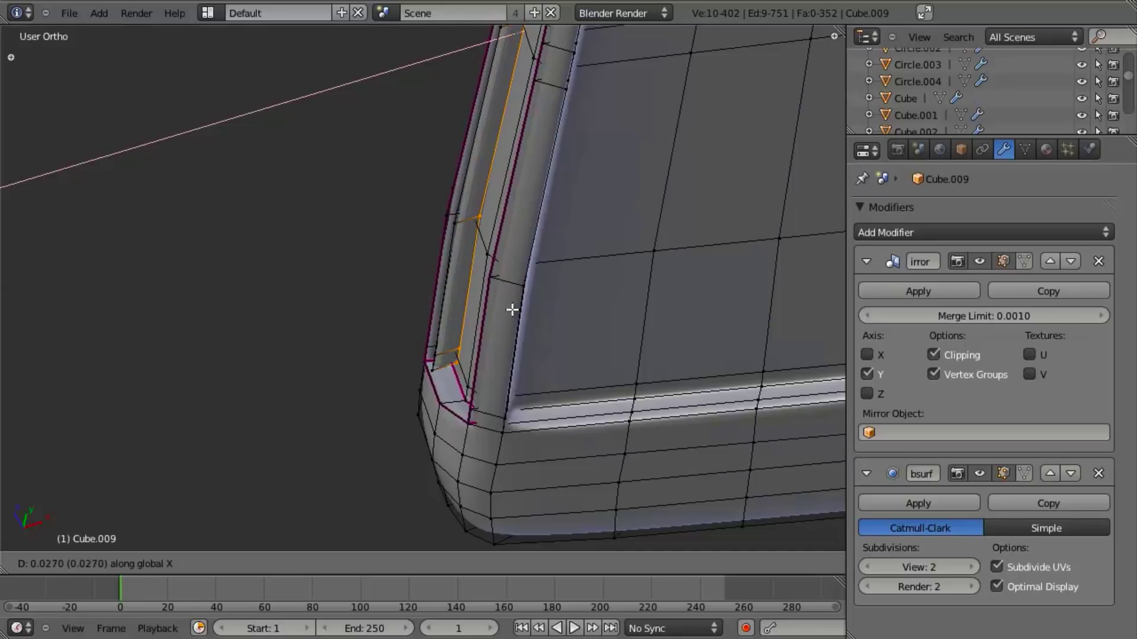
{"action": "left_click", "coordinate": [495, 301]}
{"action": "middle_click_drag", "start_coordinate": [495, 301], "coordinate": [424, 393]}
Step: Extrude the end edge along Y and again along X to form the second serrated ridge in the recess
{"action": "scroll", "coordinate": [395, 331], "scroll_direction": "up", "scroll_amount": 3}
{"action": "key", "text": "e"}
{"action": "key", "text": "y"}
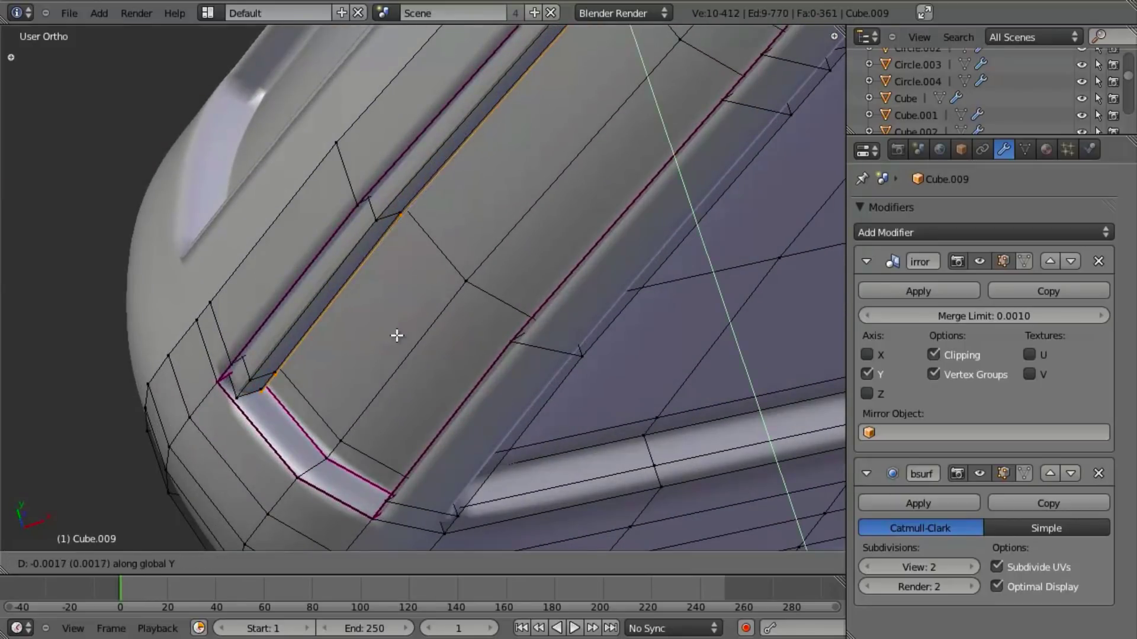
{"action": "left_click", "coordinate": [411, 353]}
{"action": "key", "text": "e"}
{"action": "key", "text": "x"}
{"action": "left_click", "coordinate": [445, 354]}
Step: Extrude the third ridge along Y and X, and pull its last edge back about 0.007 along X
{"action": "key", "text": "e"}
{"action": "key", "text": "x"}
{"action": "key", "text": "y"}
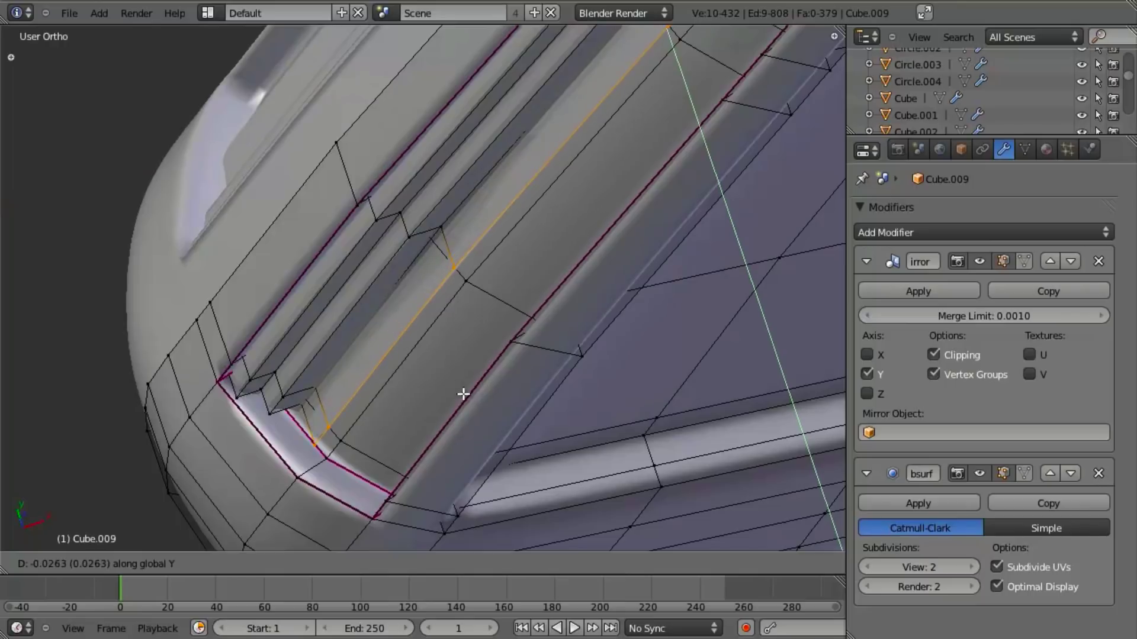
{"action": "left_click", "coordinate": [463, 384]}
{"action": "key", "text": "e"}
{"action": "key", "text": "x"}
{"action": "left_click", "coordinate": [505, 386]}
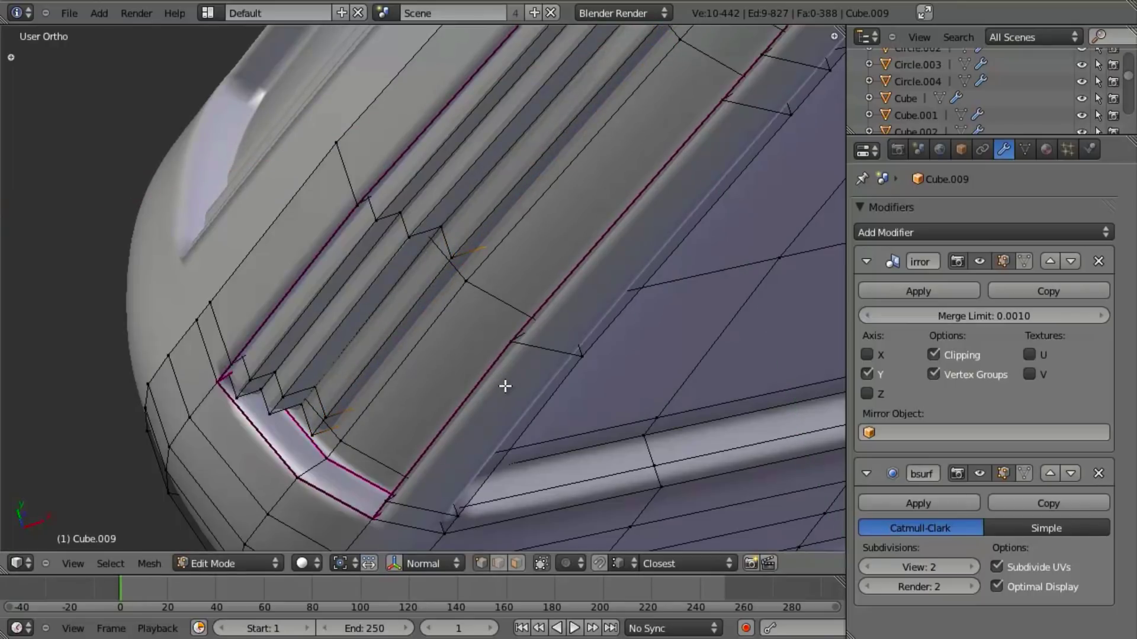
{"action": "key", "text": "g"}
{"action": "key", "text": "x"}
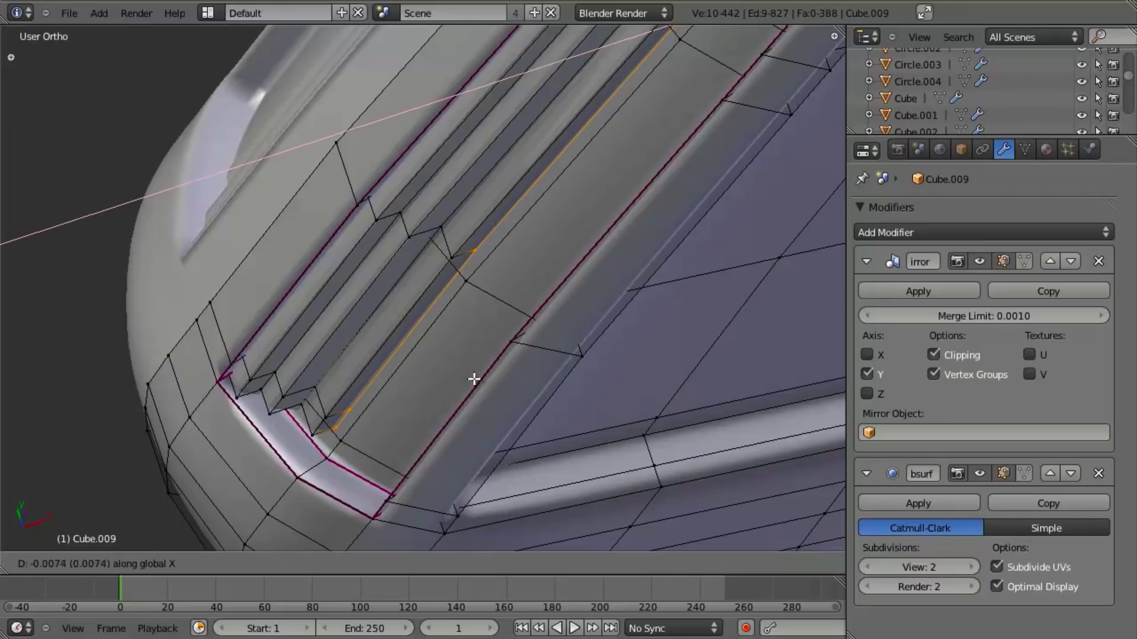
{"action": "left_click", "coordinate": [475, 379]}
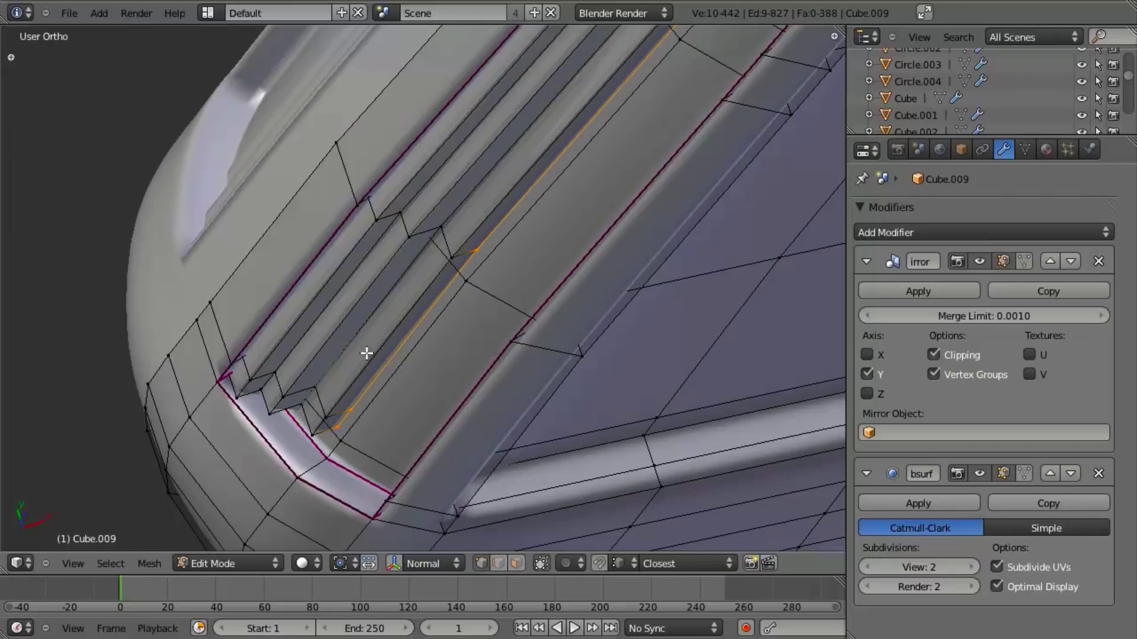
Step: Extend the selection over the neighbouring ridge edges and shift them back along X to even out the serrations
{"action": "key", "text": "ctrl+KP_Add"}
{"action": "key", "text": "g"}
{"action": "key", "text": "x"}
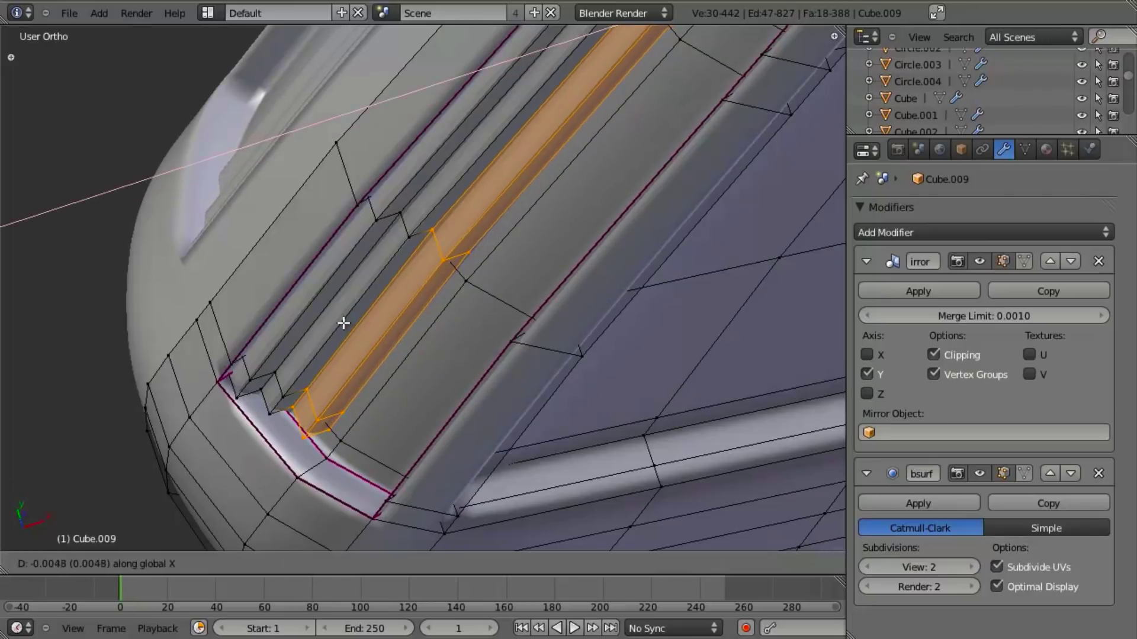
{"action": "left_click", "coordinate": [338, 317]}
{"action": "right_click", "coordinate": [338, 317], "text": "alt+shift"}
{"action": "key", "text": "g"}
{"action": "right_click", "coordinate": [338, 316]}
{"action": "right_click", "coordinate": [331, 306], "text": "alt+shift"}
{"action": "key", "text": "g"}
{"action": "key", "text": "x"}
{"action": "left_click", "coordinate": [322, 305]}
Step: Move the last edge line of the serrations along Y and extrude it inward along X
{"action": "key", "text": "a"}
{"action": "right_click", "coordinate": [386, 353], "text": "alt"}
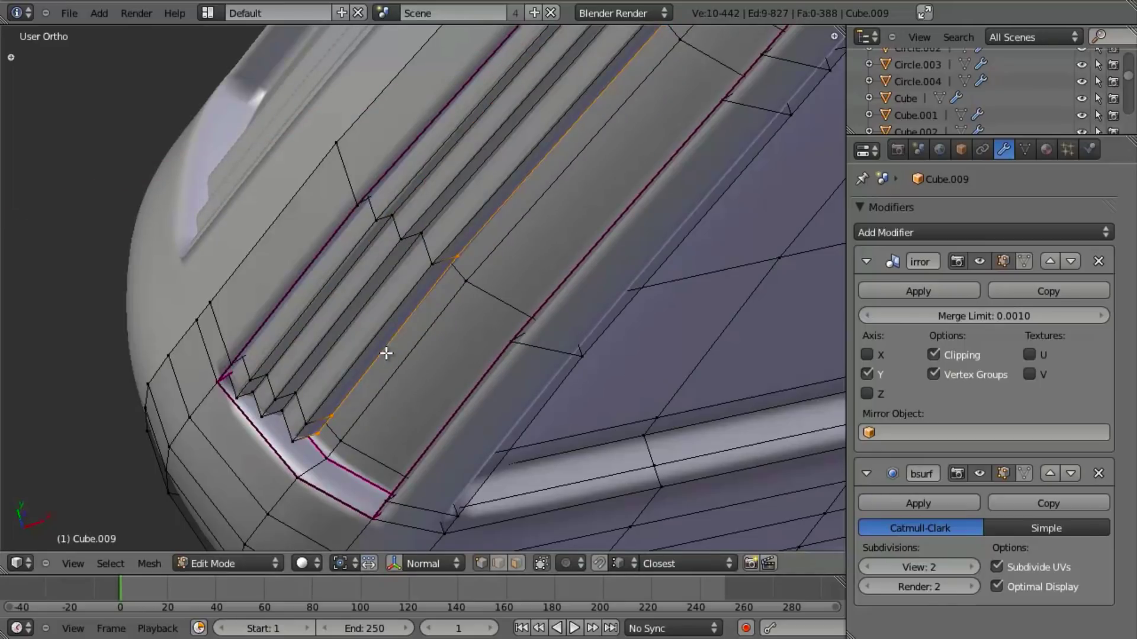
{"action": "key", "text": "g"}
{"action": "key", "text": "y"}
{"action": "left_click", "coordinate": [421, 387]}
{"action": "key", "text": "e"}
{"action": "key", "text": "x"}
{"action": "left_click", "coordinate": [443, 389]}
Step: Extrude the end edge about 0.013 in negative Y and once more inward along X
{"action": "key", "text": "e"}
{"action": "key", "text": "y"}
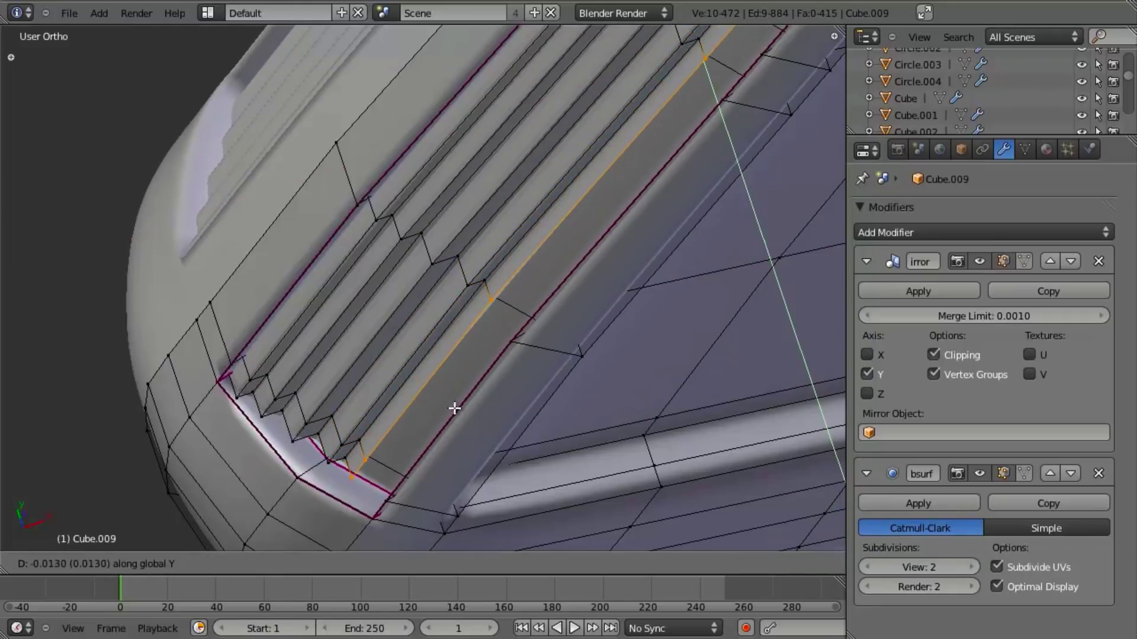
{"action": "left_click", "coordinate": [454, 408]}
{"action": "key", "text": "e"}
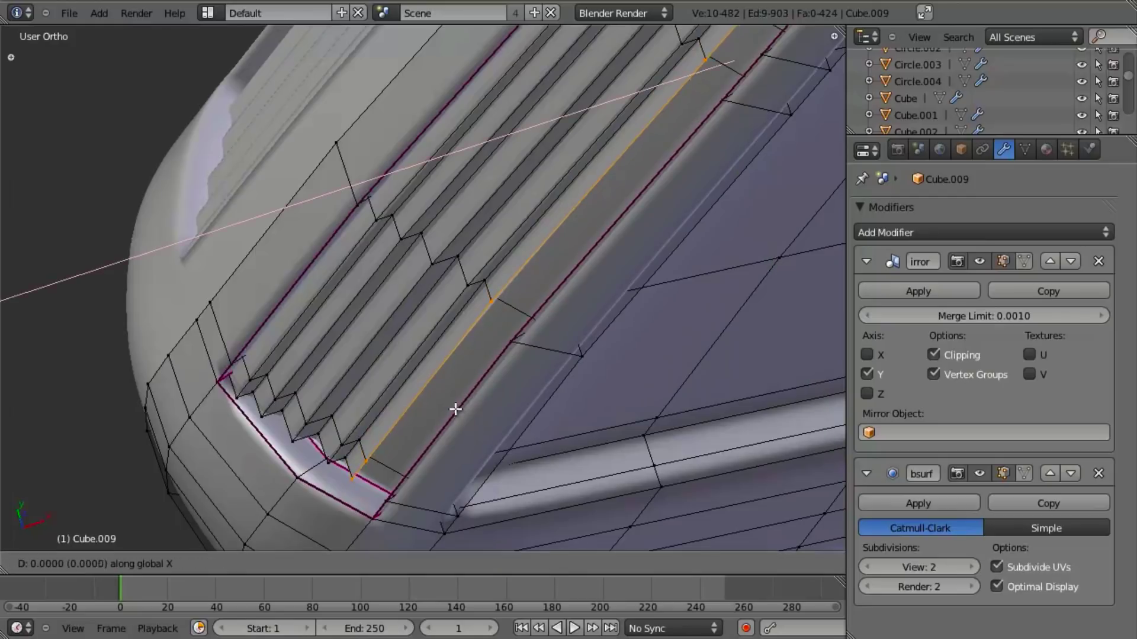
{"action": "key", "text": "x"}
{"action": "left_click", "coordinate": [484, 409]}
Step: Extrude the last ridge along Y up to the recess's far side edge and close it inward along X
{"action": "key", "text": "e"}
{"action": "key", "text": "y"}
{"action": "left_click", "coordinate": [494, 427]}
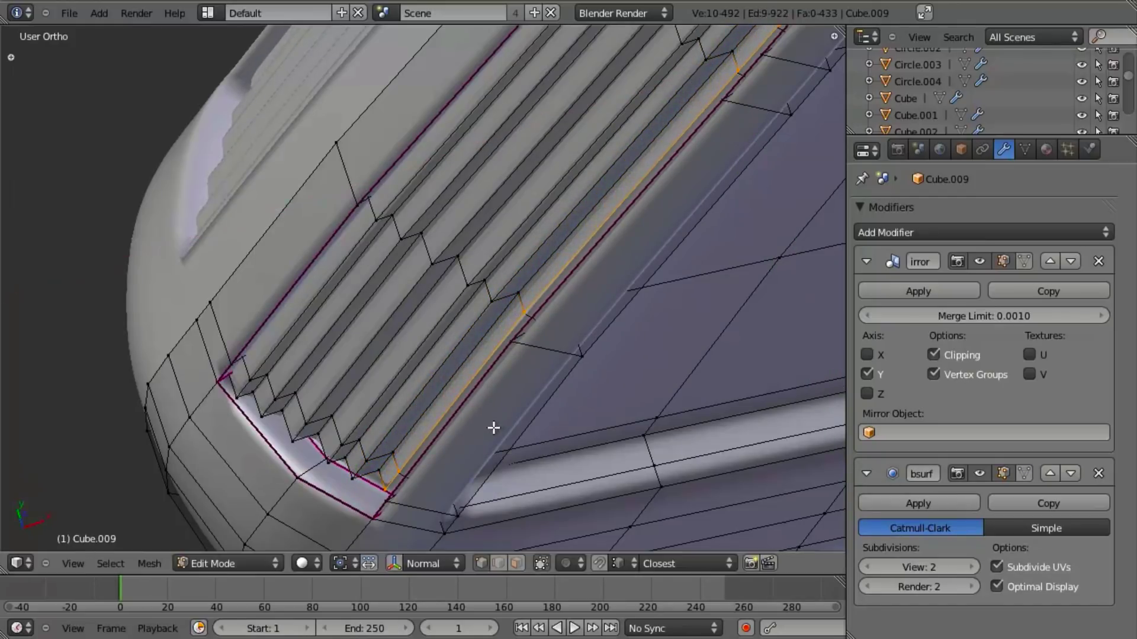
{"action": "key", "text": "e"}
{"action": "key", "text": "x"}
{"action": "left_click", "coordinate": [519, 430]}
Step: Select the middle groove's edge pair on the grip's serration strip and shift it along global Y
{"action": "key", "text": "Tab"}
{"action": "scroll", "coordinate": [507, 445], "scroll_direction": "down", "scroll_amount": 3}
{"action": "middle_click_drag", "start_coordinate": [506, 444], "coordinate": [534, 403]}
{"action": "key", "text": "Tab"}
{"action": "scroll", "coordinate": [534, 403], "scroll_direction": "up", "scroll_amount": 5}
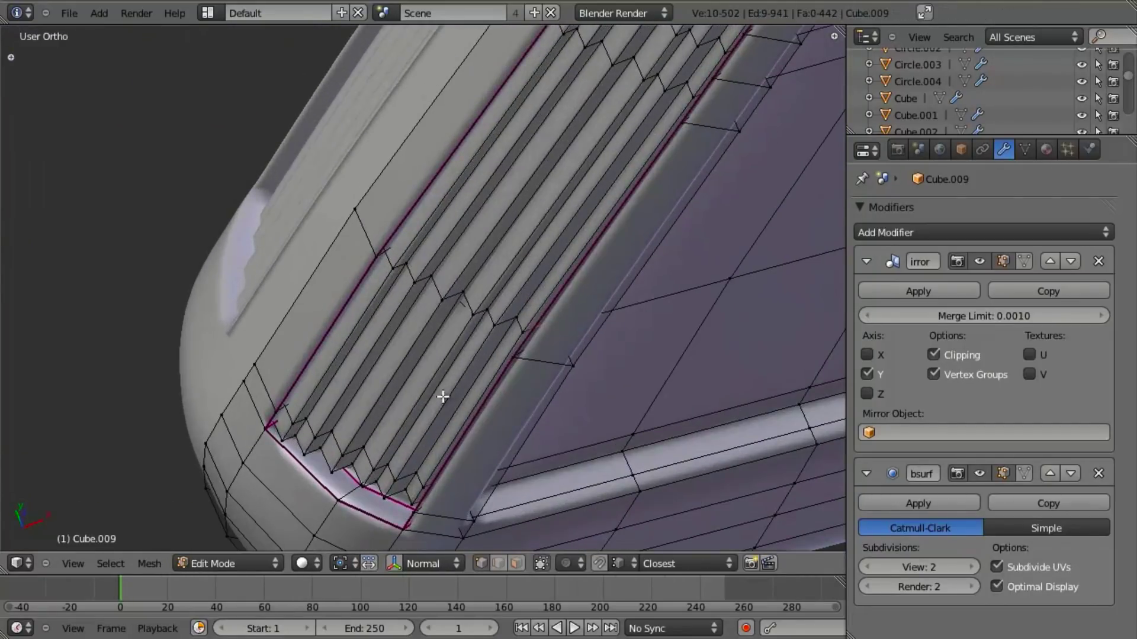
{"action": "right_click", "coordinate": [437, 384], "text": "alt+shift"}
{"action": "key", "text": "g"}
{"action": "key", "text": "y"}
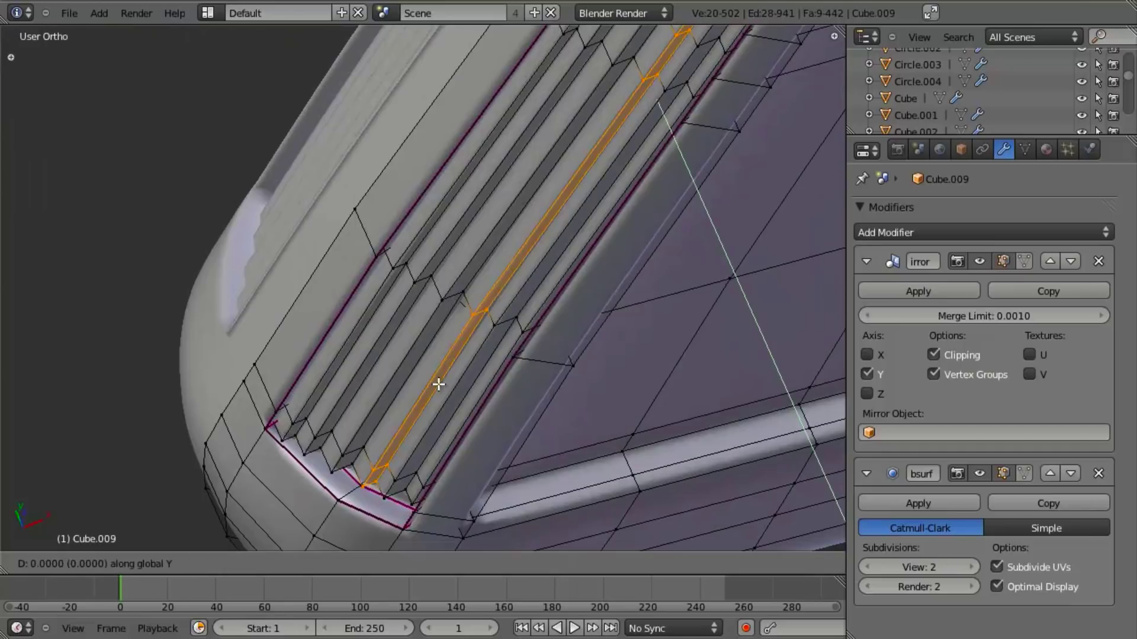
{"action": "left_click", "coordinate": [433, 379]}
Step: Shift the next two groove edge pairs, moving toward the recess's near side, along Y to even out the ridge spacing
{"action": "right_click", "coordinate": [396, 376], "text": "alt"}
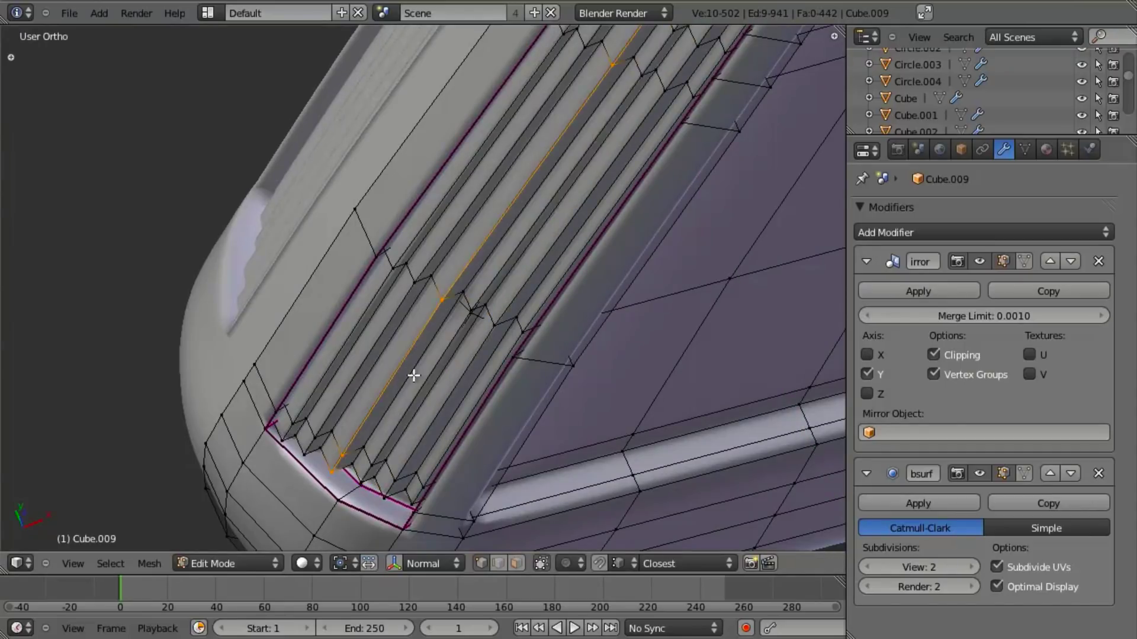
{"action": "right_click", "coordinate": [406, 376], "text": "alt+shift"}
{"action": "key", "text": "g"}
{"action": "key", "text": "y"}
{"action": "left_click", "coordinate": [415, 373]}
{"action": "right_click", "coordinate": [382, 355], "text": "alt"}
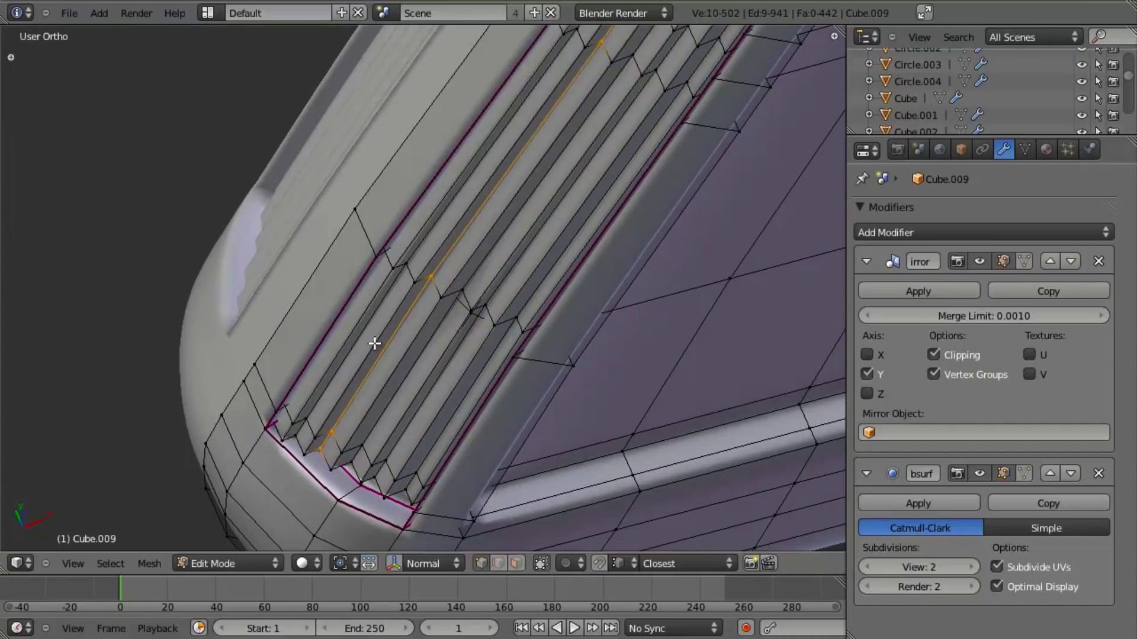
{"action": "right_click", "coordinate": [373, 344], "text": "alt+shift"}
{"action": "key", "text": "g"}
{"action": "key", "text": "y"}
{"action": "left_click", "coordinate": [379, 343]}
Step: Select only the groove edge pair closer to the recess's far side and adjust it along Y
{"action": "middle_click_drag", "start_coordinate": [527, 372], "coordinate": [553, 330]}
{"action": "key", "text": "a"}
{"action": "right_click", "coordinate": [544, 366], "text": "alt"}
{"action": "right_click", "coordinate": [546, 372], "text": "alt+shift"}
{"action": "key", "text": "g"}
{"action": "key", "text": "y"}
{"action": "left_click", "coordinate": [539, 368]}
Step: Fine-tune the last ridge's edge pair beside the recess's far side along global Y
{"action": "key", "text": "Tab"}
{"action": "scroll", "coordinate": [528, 401], "scroll_direction": "down", "scroll_amount": 7}
{"action": "scroll", "coordinate": [528, 400], "scroll_direction": "down", "scroll_amount": 3}
{"action": "middle_click_drag", "start_coordinate": [528, 400], "coordinate": [463, 169]}
{"action": "scroll", "coordinate": [488, 246], "scroll_direction": "up", "scroll_amount": 9}
{"action": "middle_click_drag", "start_coordinate": [524, 272], "coordinate": [610, 277]}
{"action": "scroll", "coordinate": [613, 279], "scroll_direction": "up", "scroll_amount": 2}
{"action": "key", "text": "Tab"}
{"action": "key", "text": "a"}
{"action": "right_click", "coordinate": [675, 423], "text": "alt"}
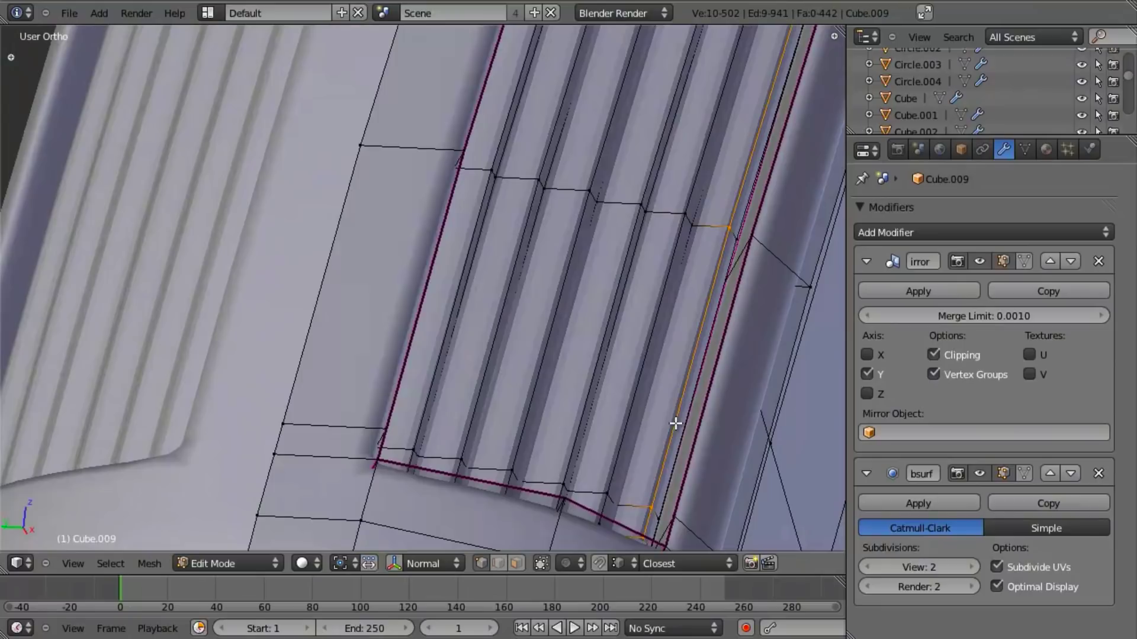
{"action": "right_click", "coordinate": [681, 439], "text": "alt+shift"}
{"action": "key", "text": "g"}
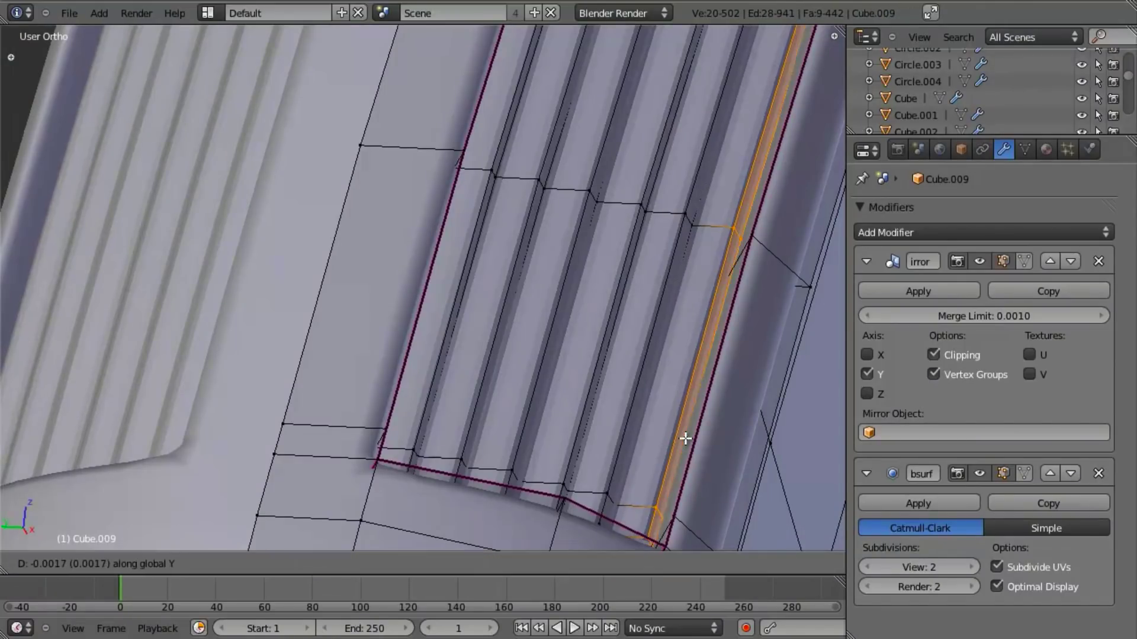
{"action": "left_click", "coordinate": [680, 437]}
Step: Inspect the neighbouring ridge edges in wireframe and examine the overall serration strip on the grip
{"action": "middle_click_drag", "start_coordinate": [681, 437], "coordinate": [720, 315]}
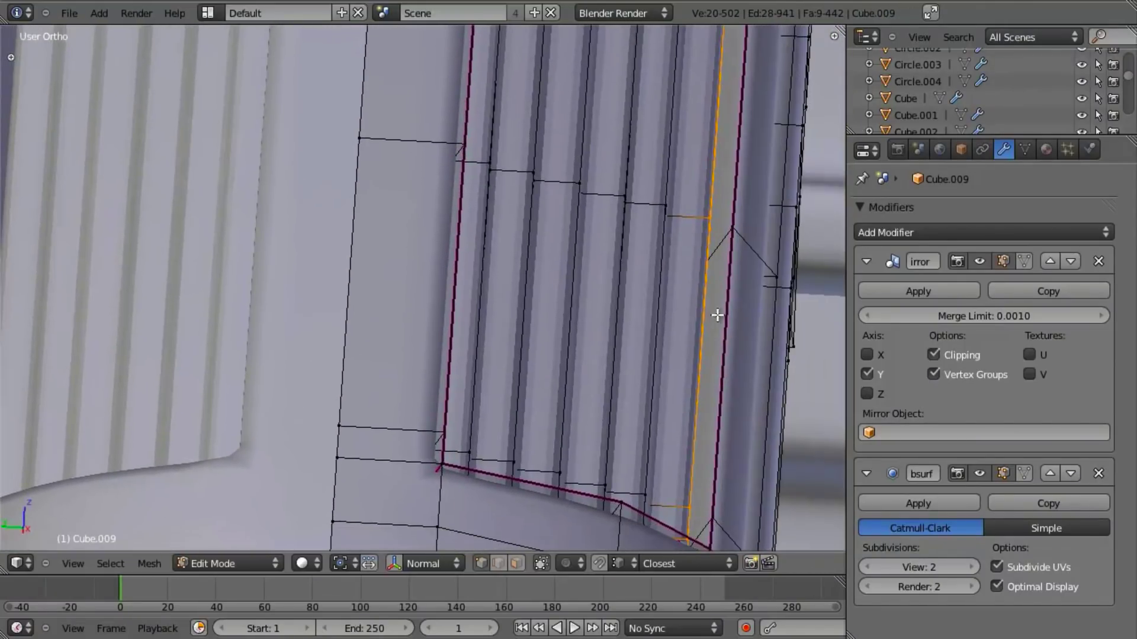
{"action": "right_click", "coordinate": [653, 298], "text": "alt"}
{"action": "key", "text": "z"}
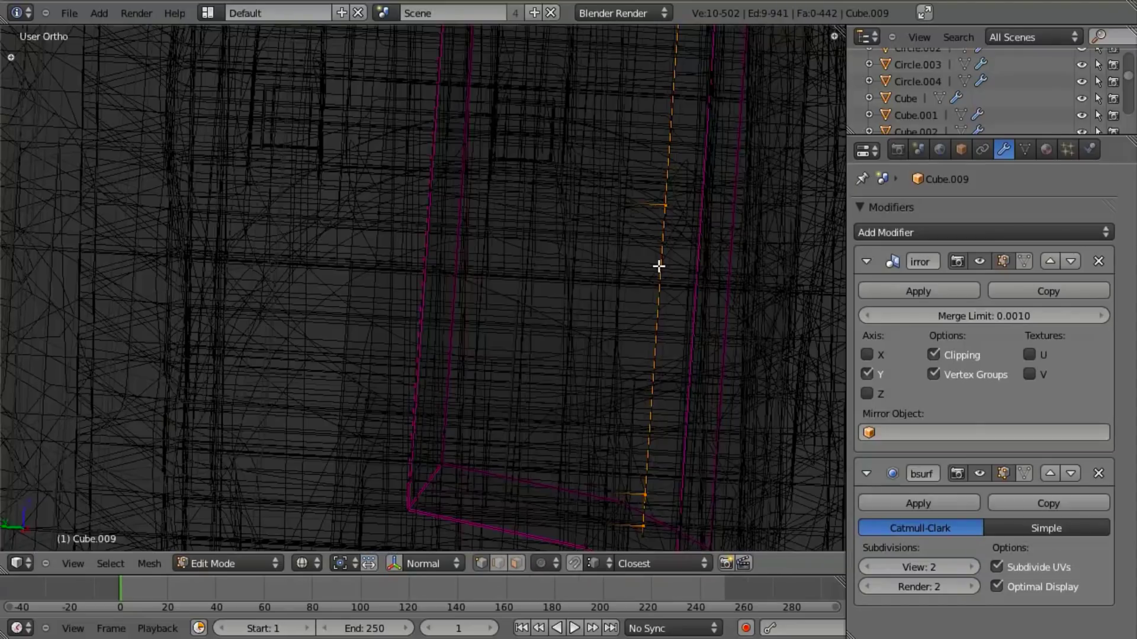
{"action": "right_click", "coordinate": [660, 271], "text": "alt"}
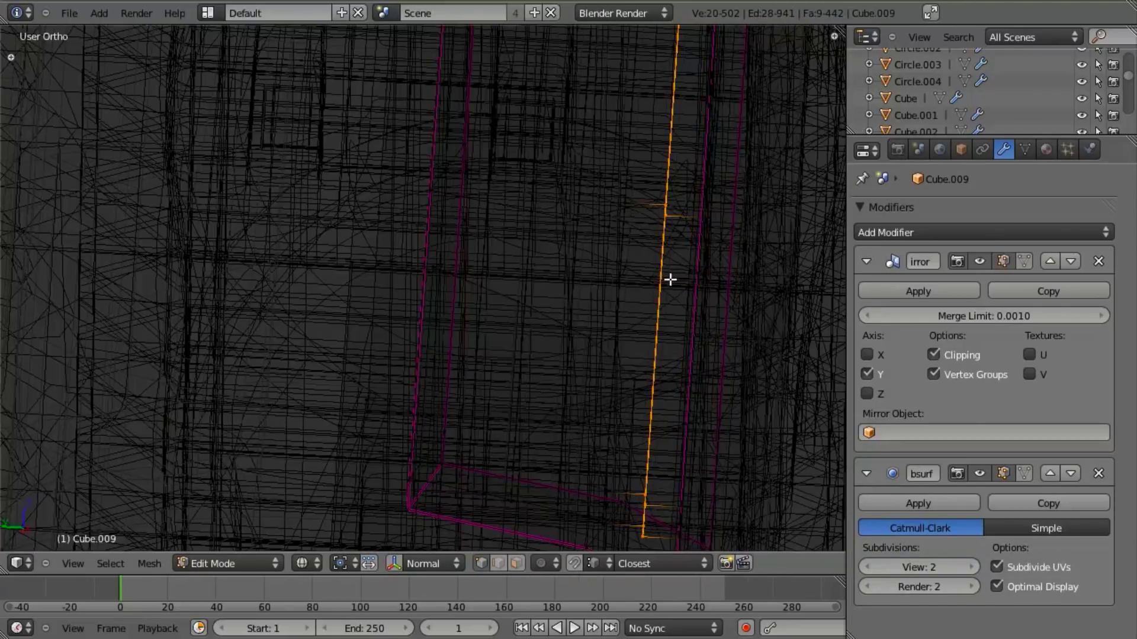
{"action": "key", "text": "z"}
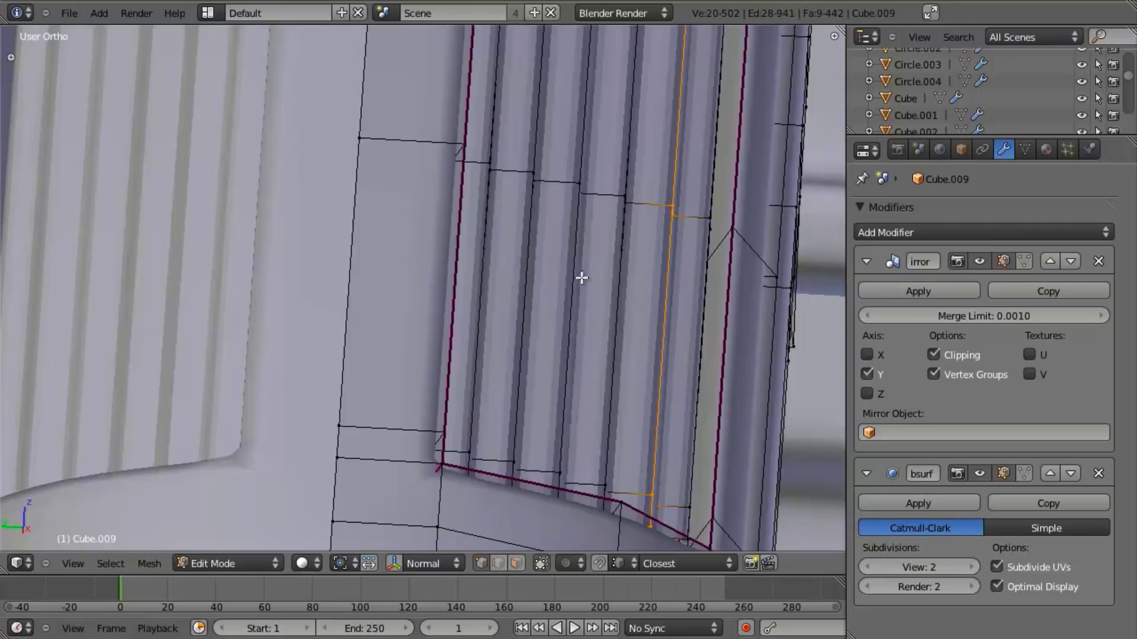
{"action": "scroll", "coordinate": [583, 277], "scroll_direction": "down", "scroll_amount": 4}
{"action": "middle_click_drag", "start_coordinate": [571, 274], "coordinate": [381, 452]}
{"action": "key", "text": "a"}
{"action": "key", "text": "Tab"}
{"action": "scroll", "coordinate": [421, 320], "scroll_direction": "down", "scroll_amount": 6}
{"action": "scroll", "coordinate": [382, 451], "scroll_direction": "up", "scroll_amount": 3}
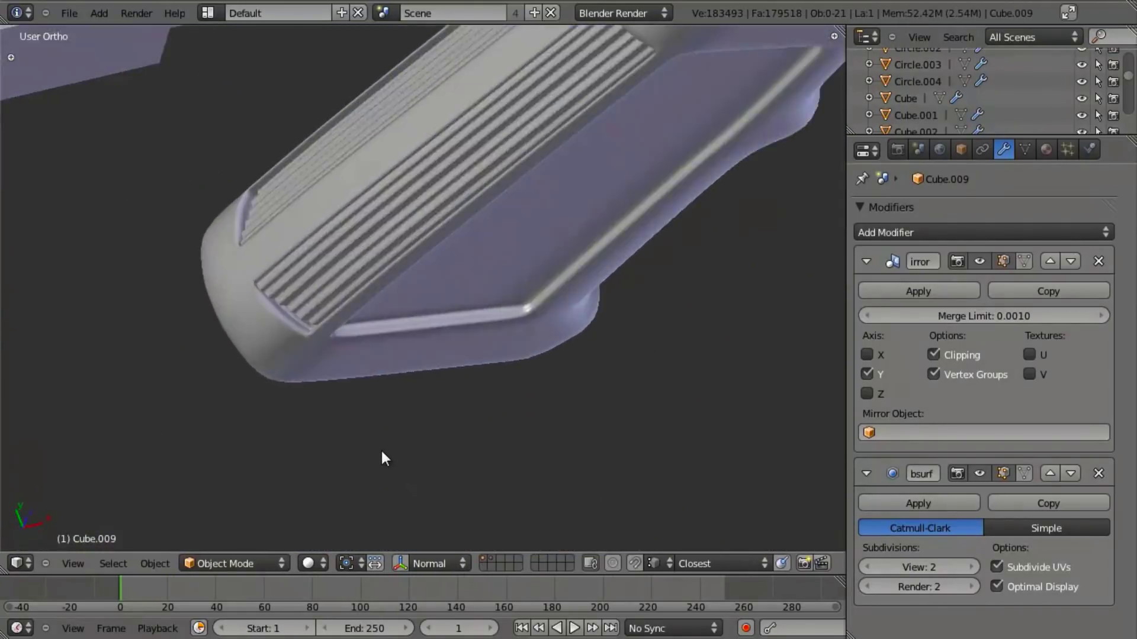
{"action": "scroll", "coordinate": [384, 447], "scroll_direction": "up", "scroll_amount": 2}
Step: Try to rotate the serration strip's lower end edges in front view to follow the recess's slanted end
{"action": "middle_click_drag", "start_coordinate": [408, 380], "coordinate": [449, 386], "text": "shift"}
{"action": "key", "text": "KP_1"}
{"action": "key", "text": "z"}
{"action": "key", "text": "Tab"}
{"action": "middle_click_drag", "start_coordinate": [352, 355], "coordinate": [365, 384], "text": "shift"}
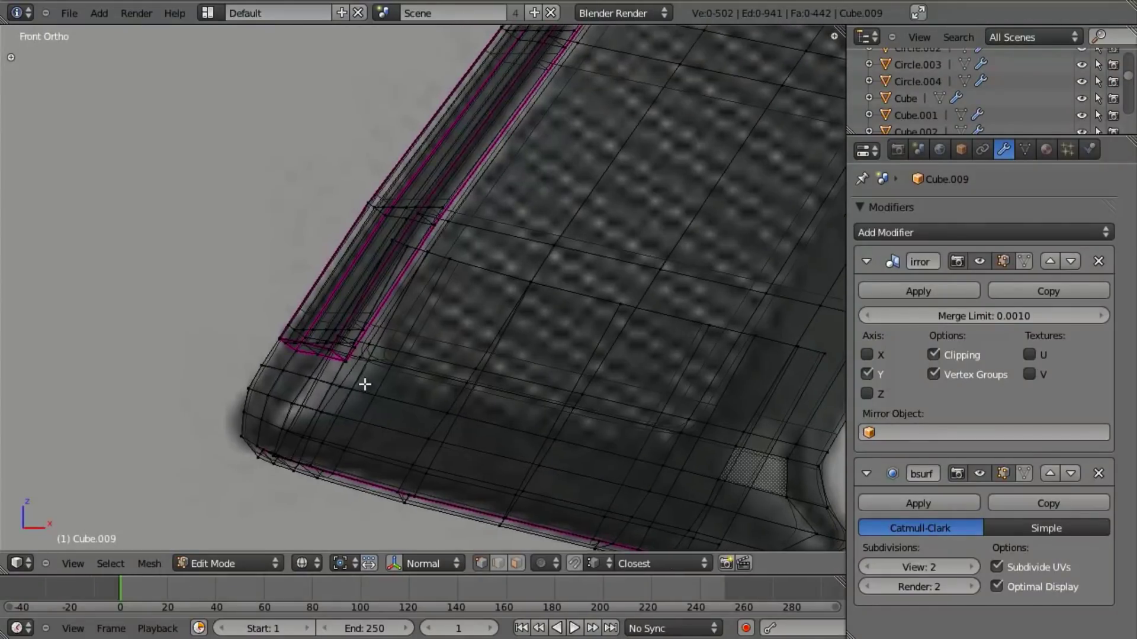
{"action": "scroll", "coordinate": [281, 369], "scroll_direction": "up", "scroll_amount": 2}
{"action": "left_click", "coordinate": [250, 384], "text": "alt"}
{"action": "left_click", "coordinate": [247, 383], "text": "alt"}
{"action": "key", "text": "r"}
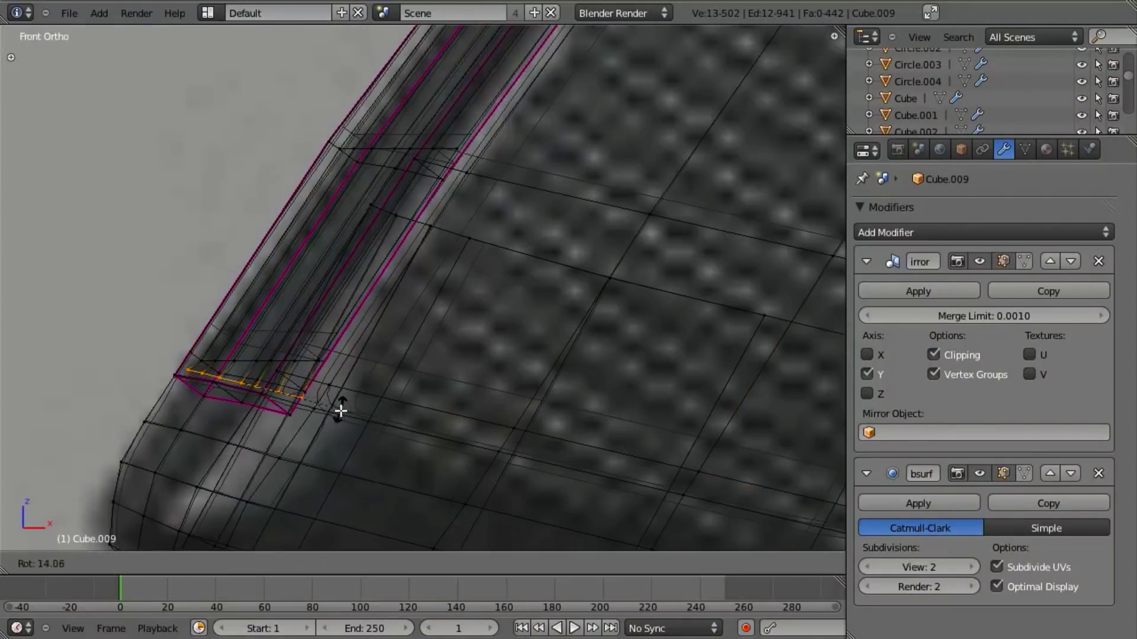
{"action": "left_click", "coordinate": [325, 388]}
{"action": "key", "text": "z"}
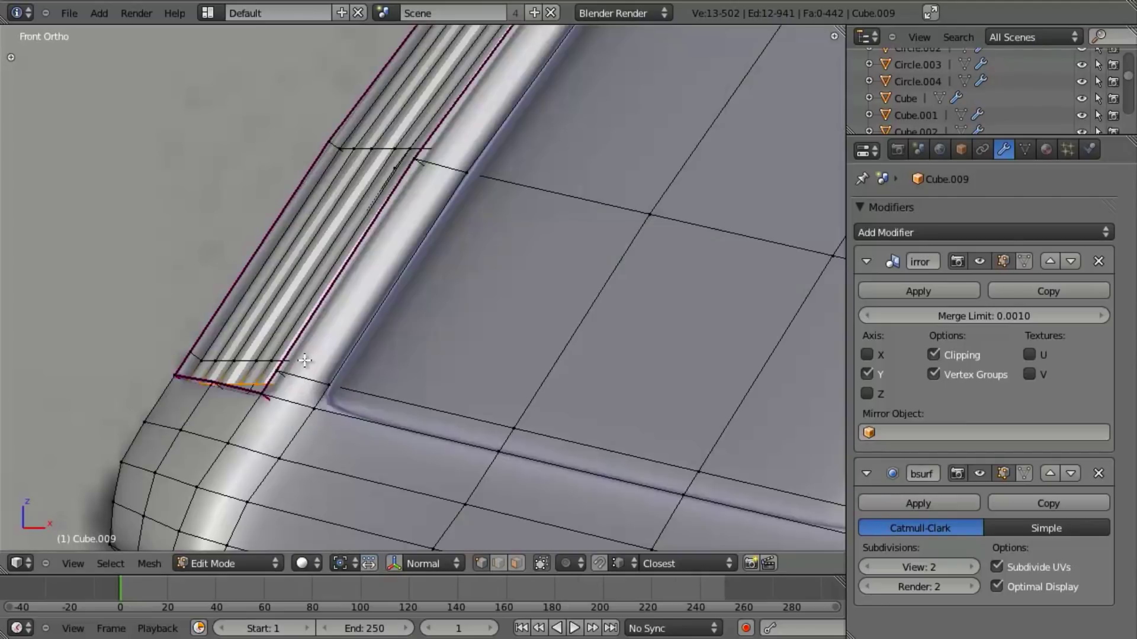
{"action": "left_click", "coordinate": [228, 341], "text": "alt"}
{"action": "left_click", "coordinate": [232, 332], "text": "alt+shift"}
{"action": "key", "text": "alt+z"}
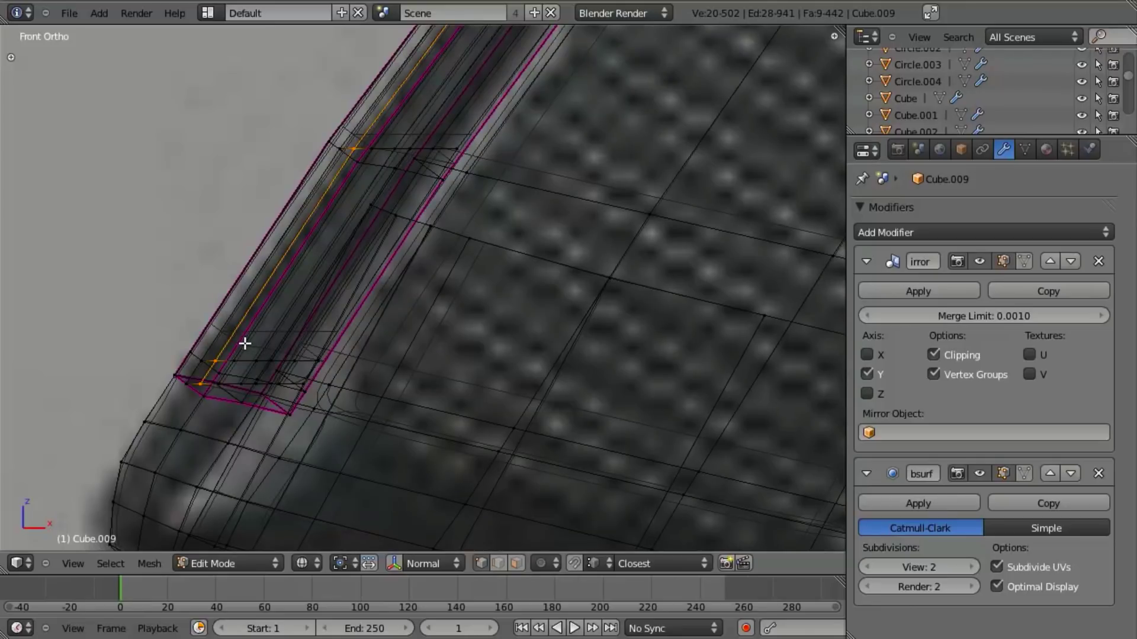
{"action": "middle_click_drag", "start_coordinate": [326, 316], "coordinate": [333, 326]}
Step: Select the whole linked serration strip and separate it from the grip mesh into its own object
{"action": "key", "text": "z"}
{"action": "key", "text": "l"}
{"action": "key", "text": "z"}
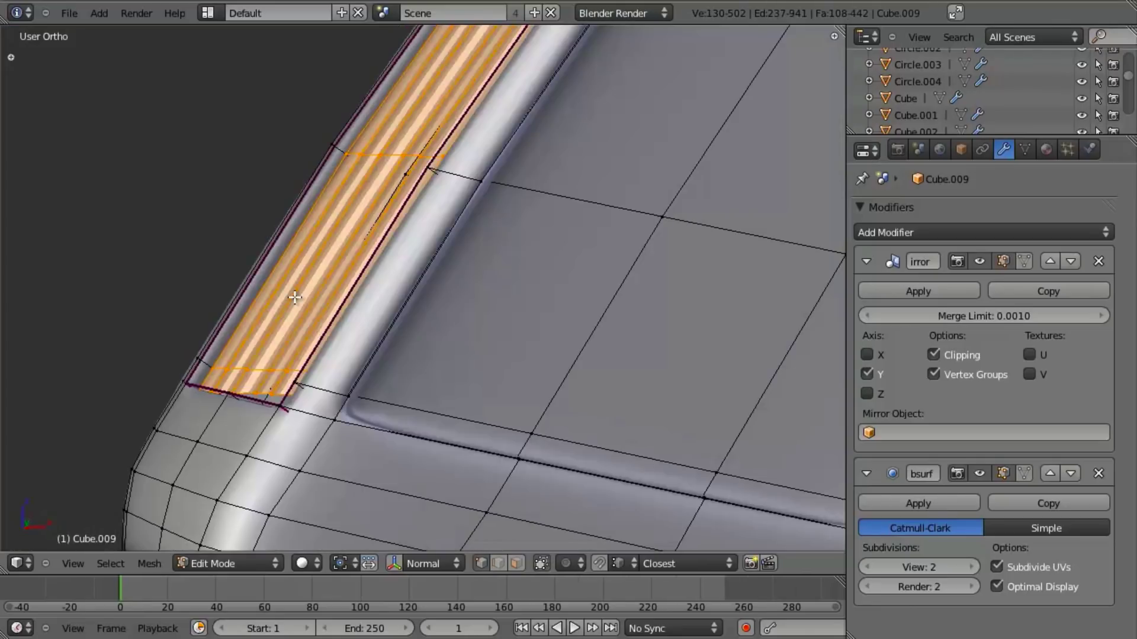
{"action": "middle_click_drag", "start_coordinate": [324, 272], "coordinate": [384, 341]}
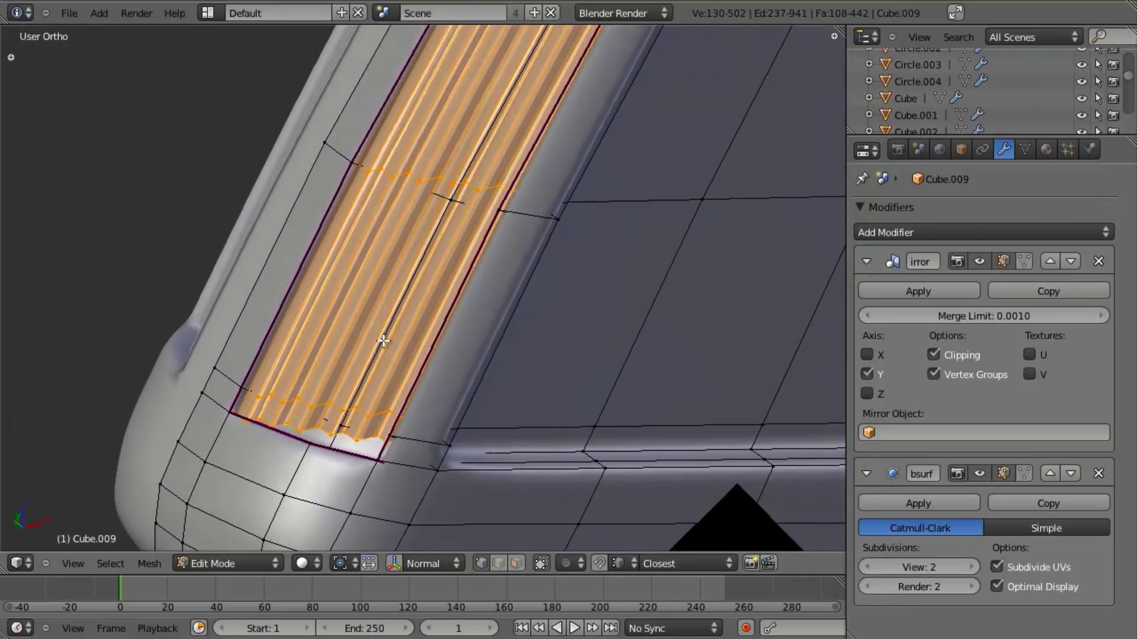
{"action": "scroll", "coordinate": [383, 341], "scroll_direction": "down", "scroll_amount": 6}
{"action": "key", "text": "KP_3"}
{"action": "scroll", "coordinate": [410, 350], "scroll_direction": "up", "scroll_amount": 4}
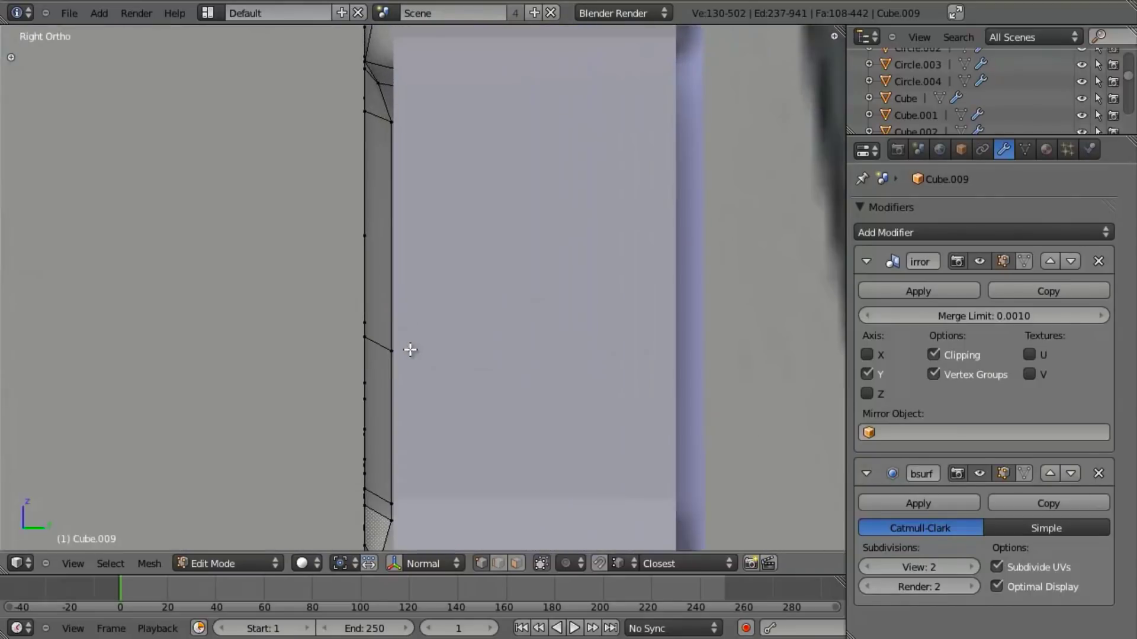
{"action": "key", "text": "KP_1"}
{"action": "key", "text": "p"}
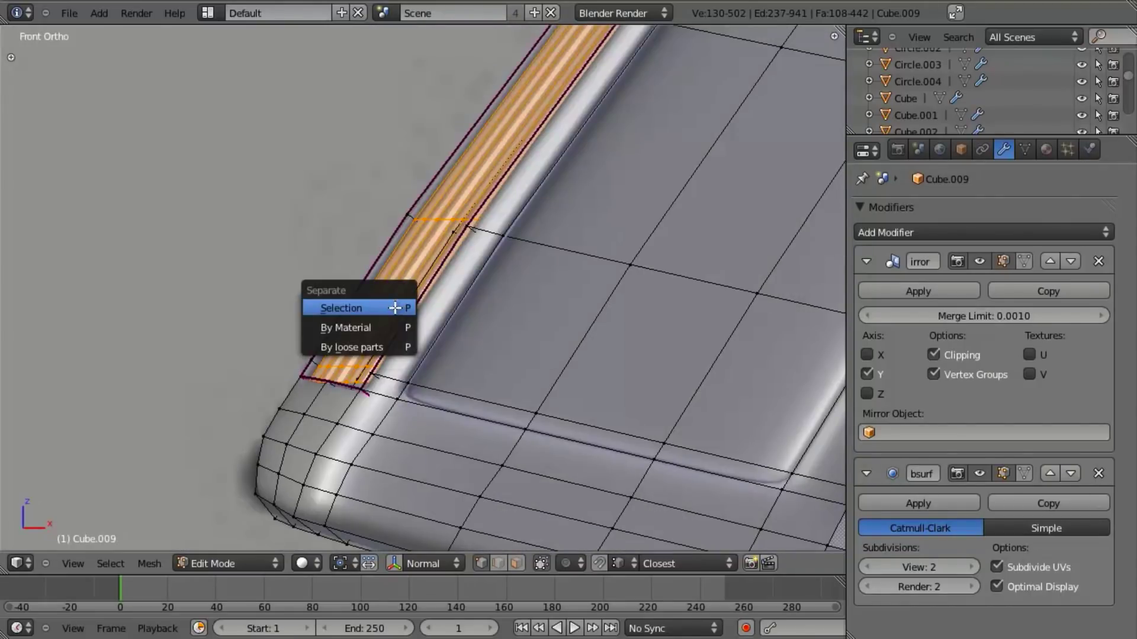
{"action": "left_click", "coordinate": [394, 308]}
{"action": "key", "text": "Tab"}
Step: Select the separated serration strip and open its mesh for editing in front wireframe view
{"action": "key", "text": "alt+z"}
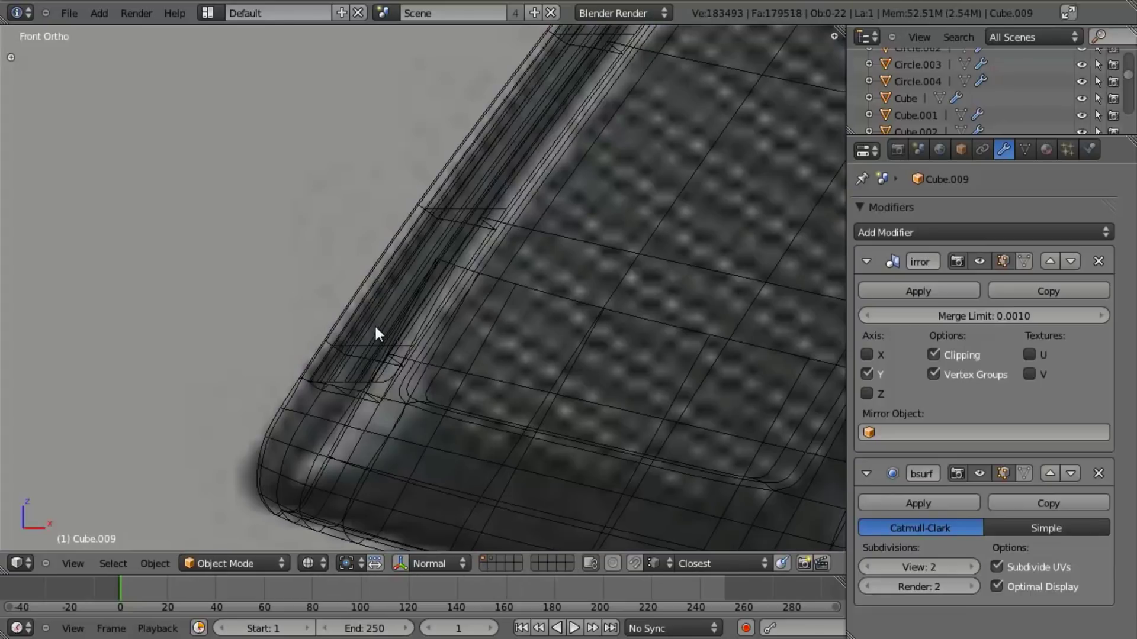
{"action": "right_click", "coordinate": [375, 307]}
{"action": "key", "text": "Tab"}
{"action": "scroll", "coordinate": [355, 346], "scroll_direction": "up", "scroll_amount": 4}
Step: Select every ridge except the first edge pairs and shift them about 0.005 diagonally in negative X and Z in front view
{"action": "key", "text": "a"}
{"action": "key", "text": "a"}
{"action": "right_click", "coordinate": [244, 399], "text": "shift"}
{"action": "right_click", "coordinate": [241, 391], "text": "shift"}
{"action": "right_click", "coordinate": [241, 390], "text": "alt+shift"}
{"action": "right_click", "coordinate": [242, 393], "text": "alt+shift"}
{"action": "right_click", "coordinate": [242, 391], "text": "alt+shift"}
{"action": "right_click", "coordinate": [242, 390], "text": "alt+shift"}
{"action": "right_click", "coordinate": [247, 384], "text": "alt+shift"}
{"action": "middle_click_drag", "start_coordinate": [308, 367], "coordinate": [301, 385]}
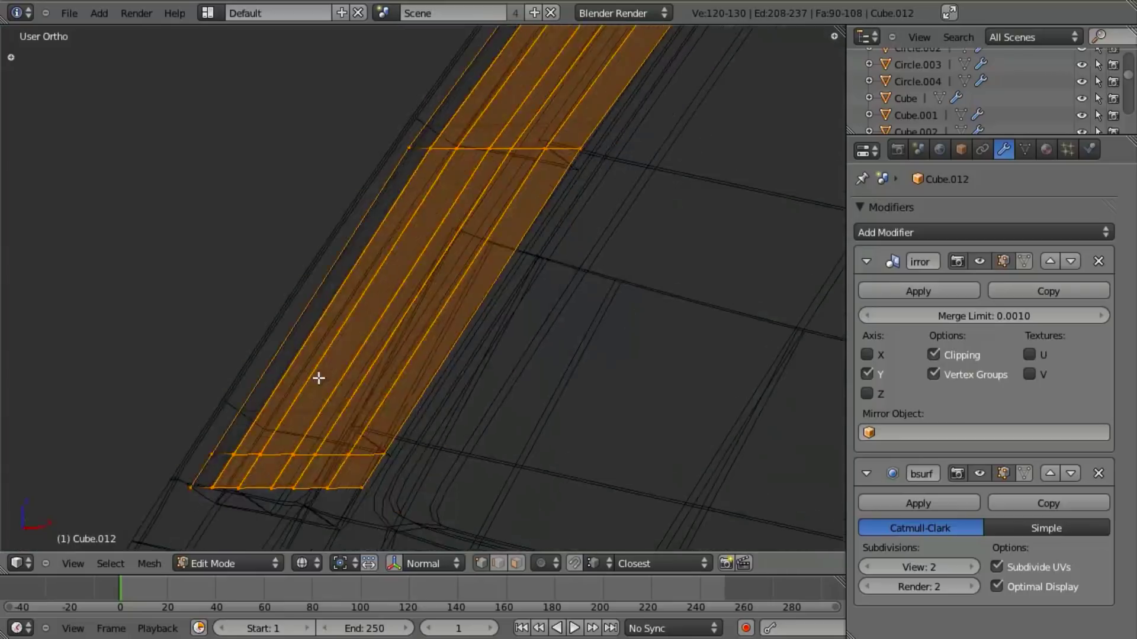
{"action": "right_click", "coordinate": [306, 388], "text": "alt+shift"}
{"action": "key", "text": "KP_3"}
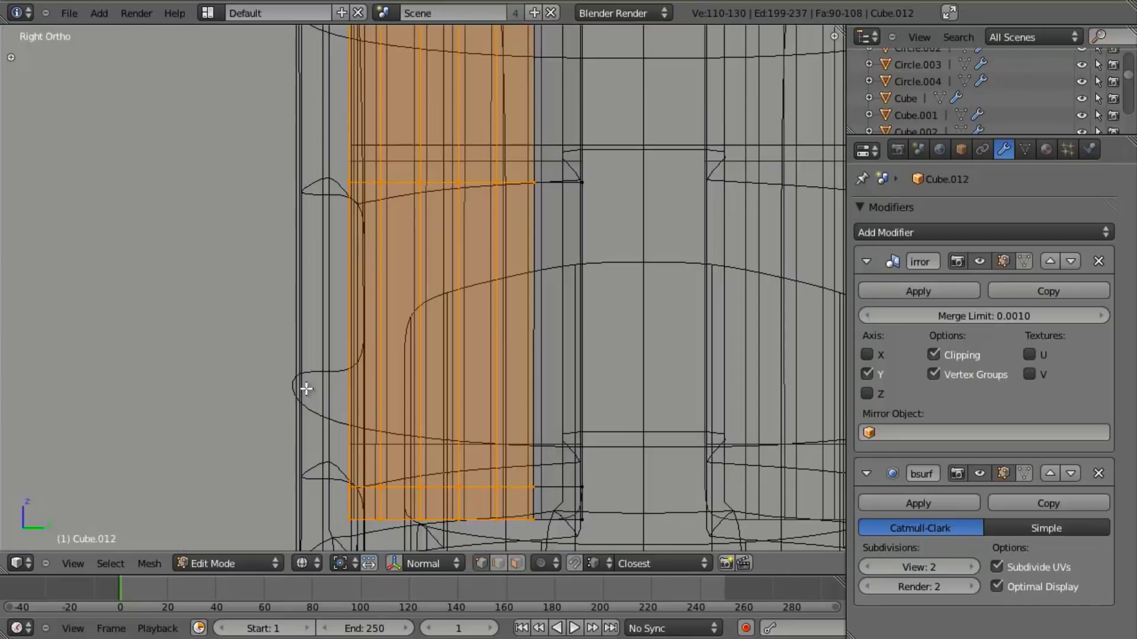
{"action": "key", "text": "KP_1"}
{"action": "middle_click_drag", "start_coordinate": [367, 407], "coordinate": [330, 347], "text": "shift"}
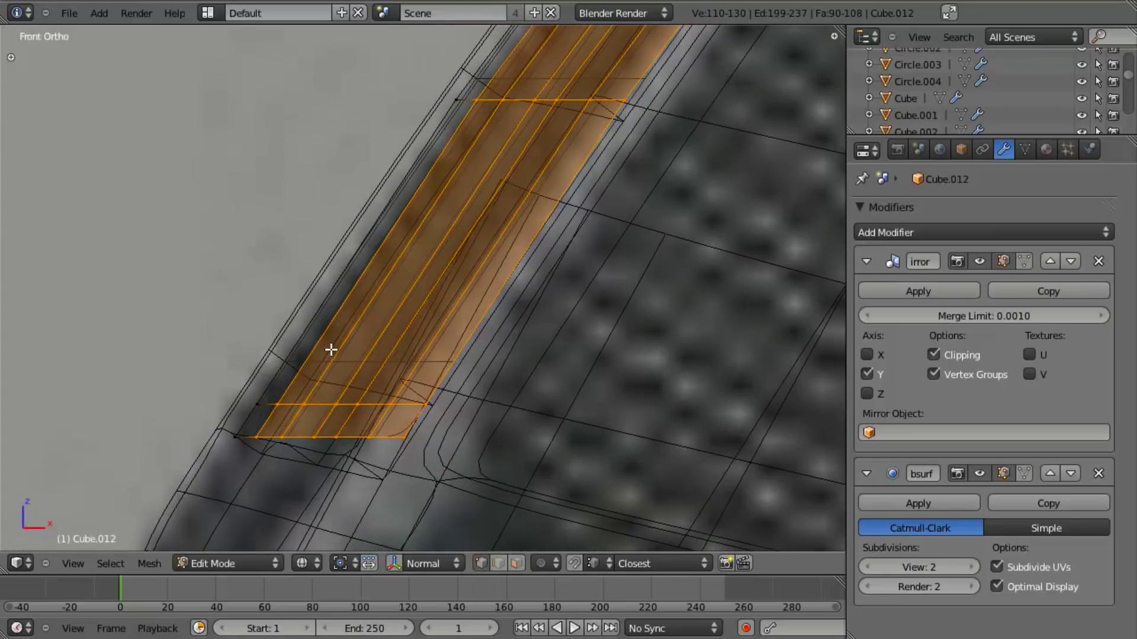
{"action": "key", "text": "g"}
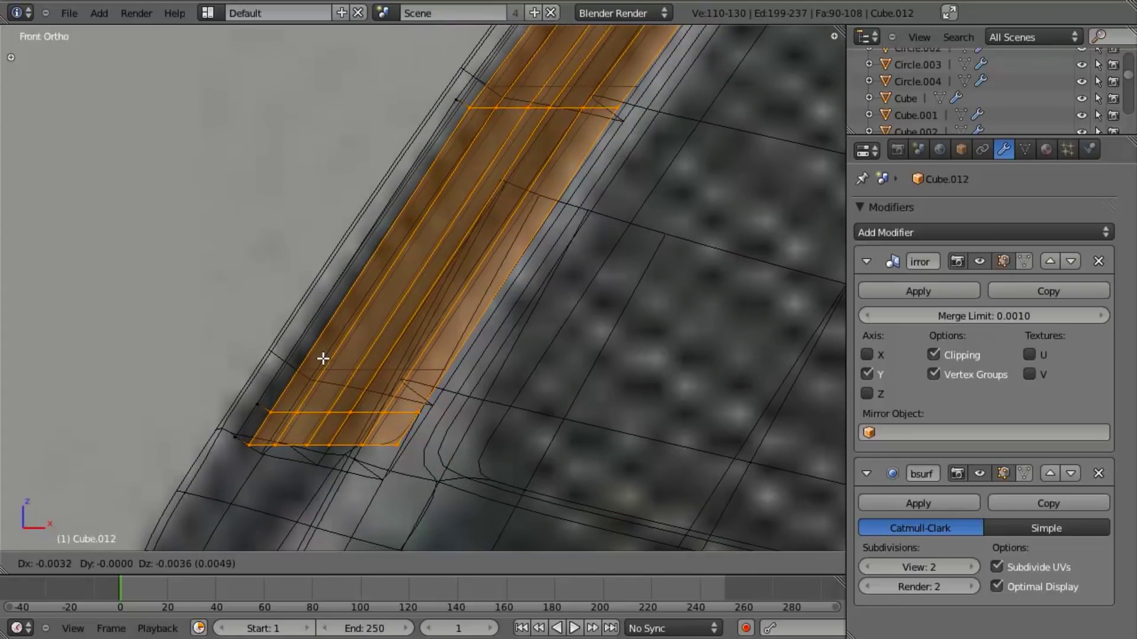
{"action": "left_click", "coordinate": [322, 356]}
{"action": "right_click", "coordinate": [308, 354], "text": "alt+shift"}
{"action": "right_click", "coordinate": [308, 354], "text": "alt+shift"}
{"action": "right_click", "coordinate": [309, 354], "text": "alt+shift"}
{"action": "key", "text": "z"}
{"action": "key", "text": "z"}
{"action": "middle_click_drag", "start_coordinate": [313, 350], "coordinate": [333, 363]}
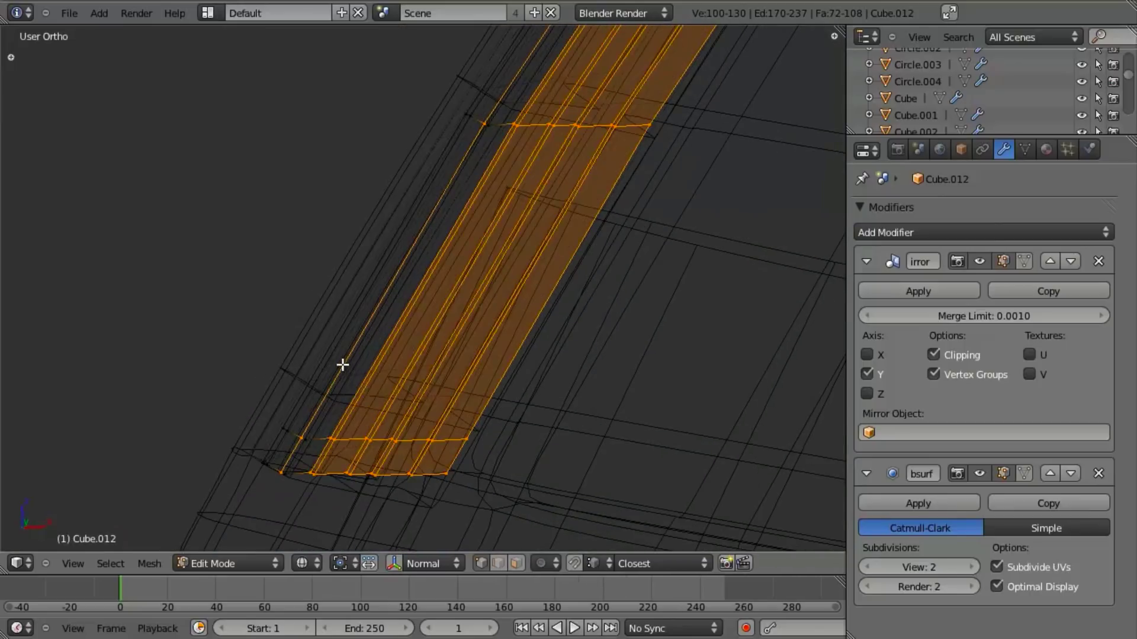
{"action": "right_click", "coordinate": [342, 365], "text": "alt+shift"}
{"action": "right_click", "coordinate": [343, 368], "text": "alt+shift"}
{"action": "right_click", "coordinate": [344, 372], "text": "alt+shift"}
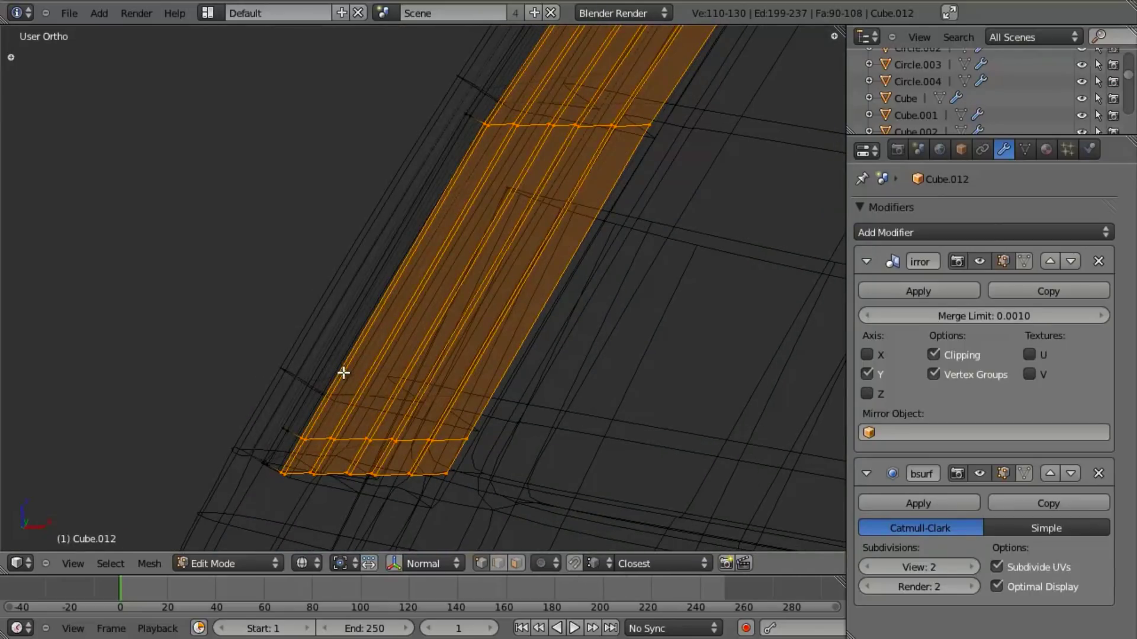
{"action": "scroll", "coordinate": [343, 372], "scroll_direction": "up", "scroll_amount": 6}
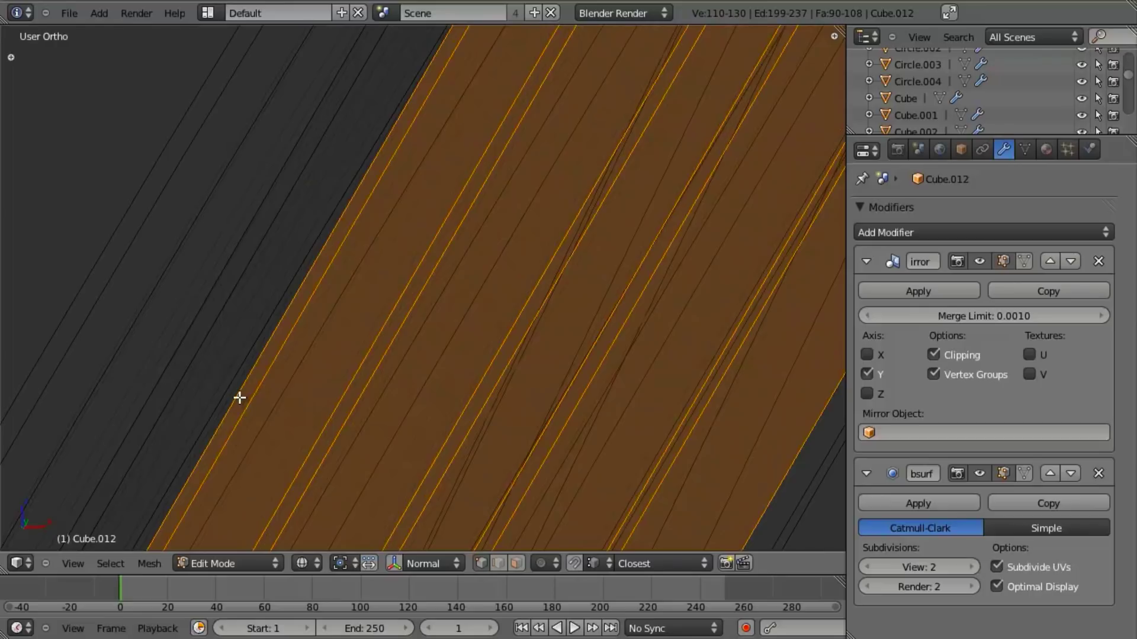
{"action": "scroll", "coordinate": [260, 404], "scroll_direction": "down", "scroll_amount": 2}
{"action": "scroll", "coordinate": [325, 386], "scroll_direction": "down", "scroll_amount": 3}
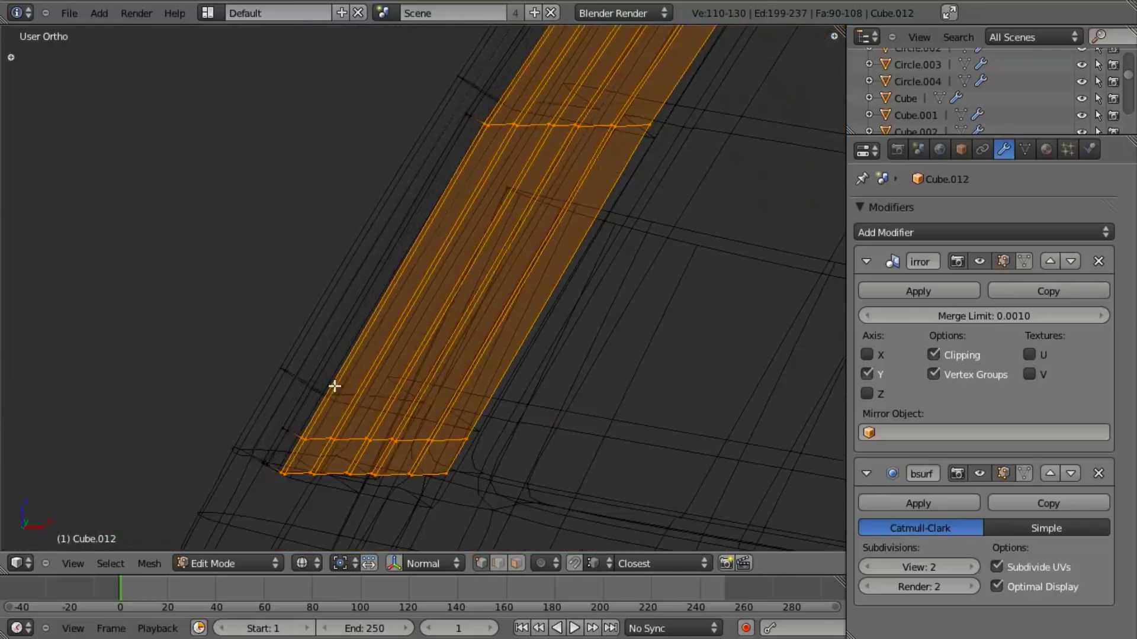
Step: Deselect the next ridge's two edge lines and move the remaining ridges diagonally down the recess in front view
{"action": "key", "text": "z"}
{"action": "scroll", "coordinate": [406, 376], "scroll_direction": "up", "scroll_amount": 4}
{"action": "right_click", "coordinate": [427, 399], "text": "alt+shift"}
{"action": "right_click", "coordinate": [427, 400], "text": "alt+shift"}
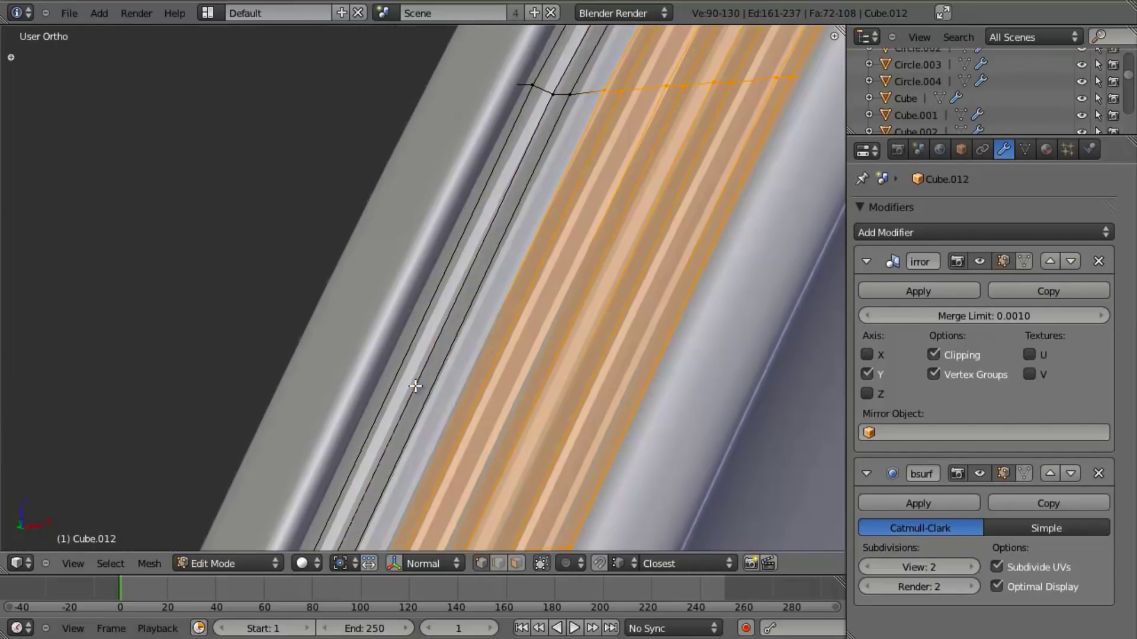
{"action": "scroll", "coordinate": [429, 385], "scroll_direction": "down", "scroll_amount": 5}
{"action": "key", "text": "KP_1"}
{"action": "scroll", "coordinate": [424, 373], "scroll_direction": "up", "scroll_amount": 5}
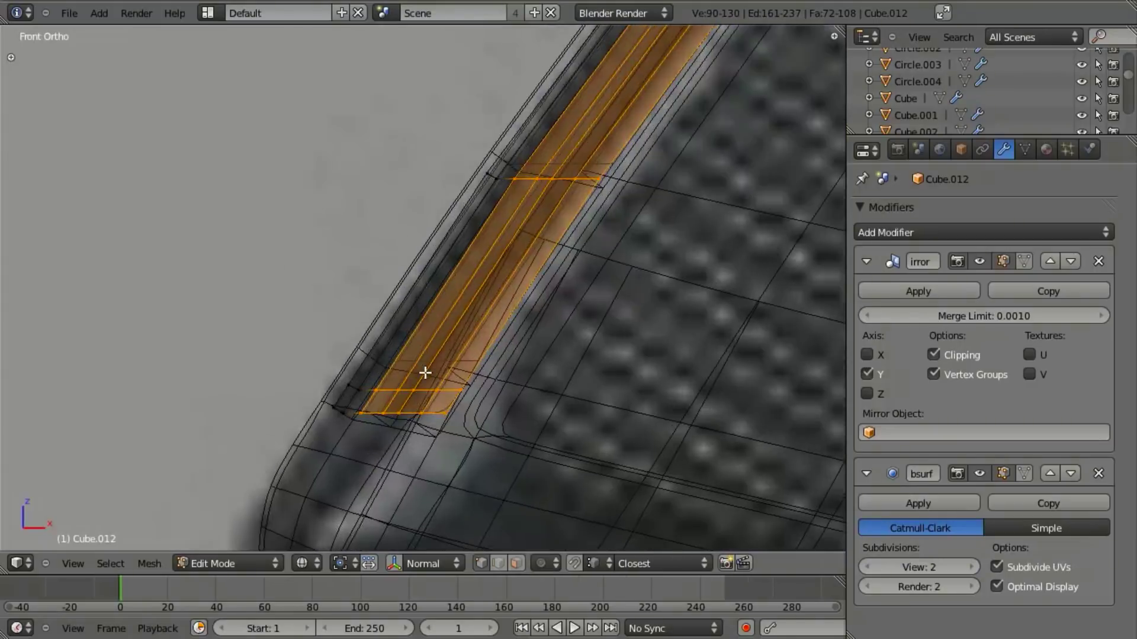
{"action": "key", "text": "g"}
{"action": "left_click", "coordinate": [404, 396]}
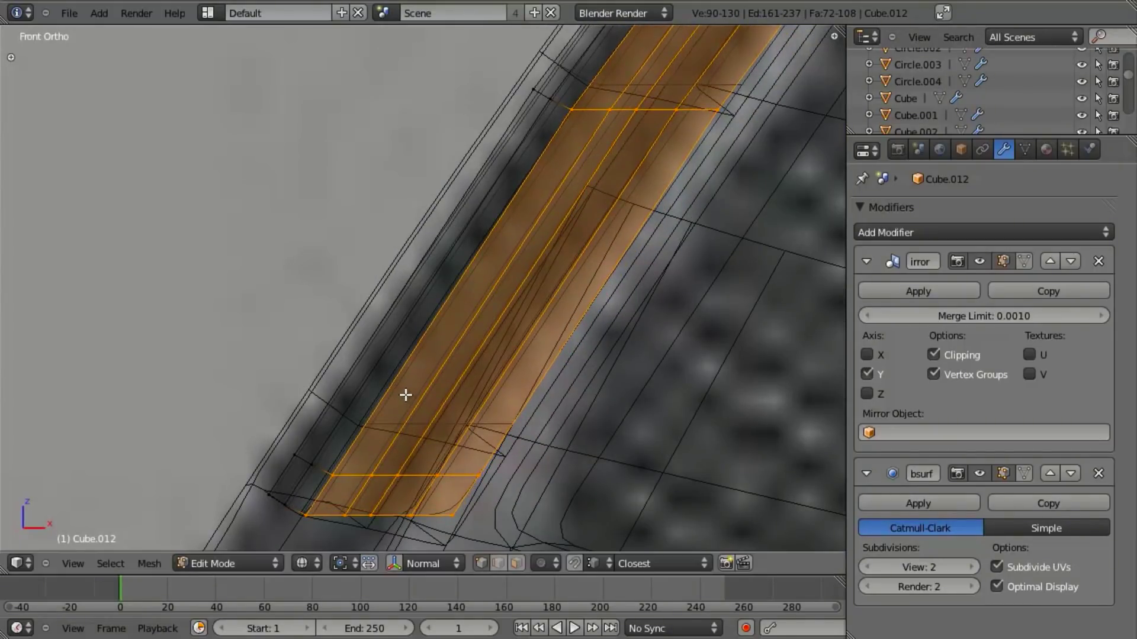
Step: Drop another two edge lines from the selection and shift the rest of the ridges back in front view
{"action": "key", "text": "z"}
{"action": "middle_click_drag", "start_coordinate": [461, 348], "coordinate": [524, 393]}
{"action": "right_click", "coordinate": [440, 358], "text": "alt+shift"}
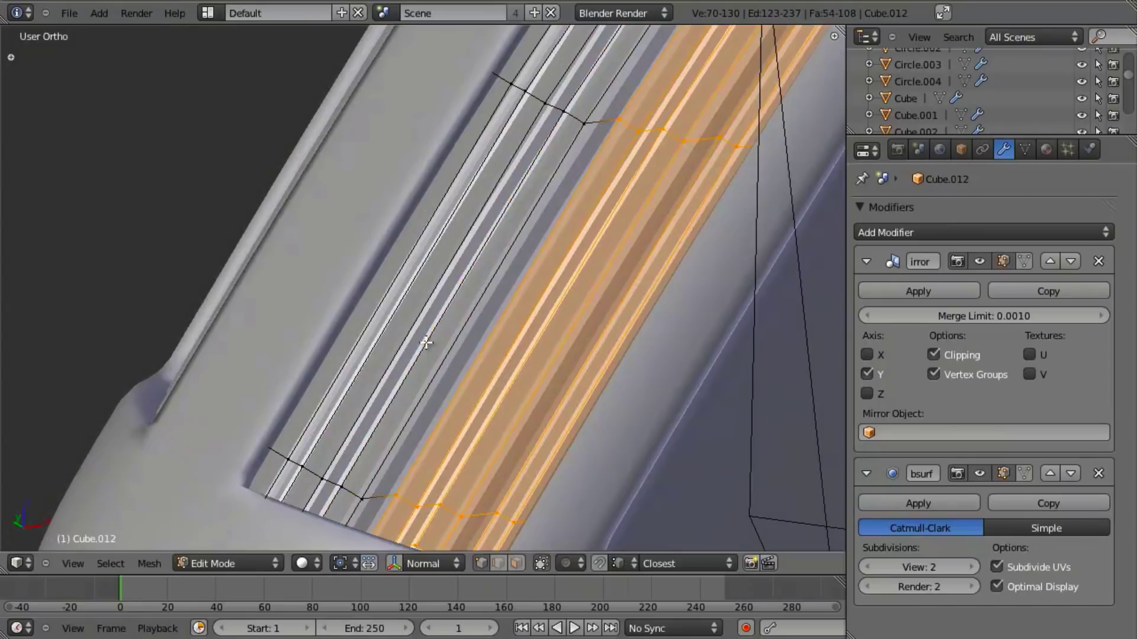
{"action": "right_click", "coordinate": [425, 345], "text": "alt+shift"}
{"action": "middle_click_drag", "start_coordinate": [425, 345], "coordinate": [437, 384]}
{"action": "key", "text": "z"}
{"action": "key", "text": "KP_1"}
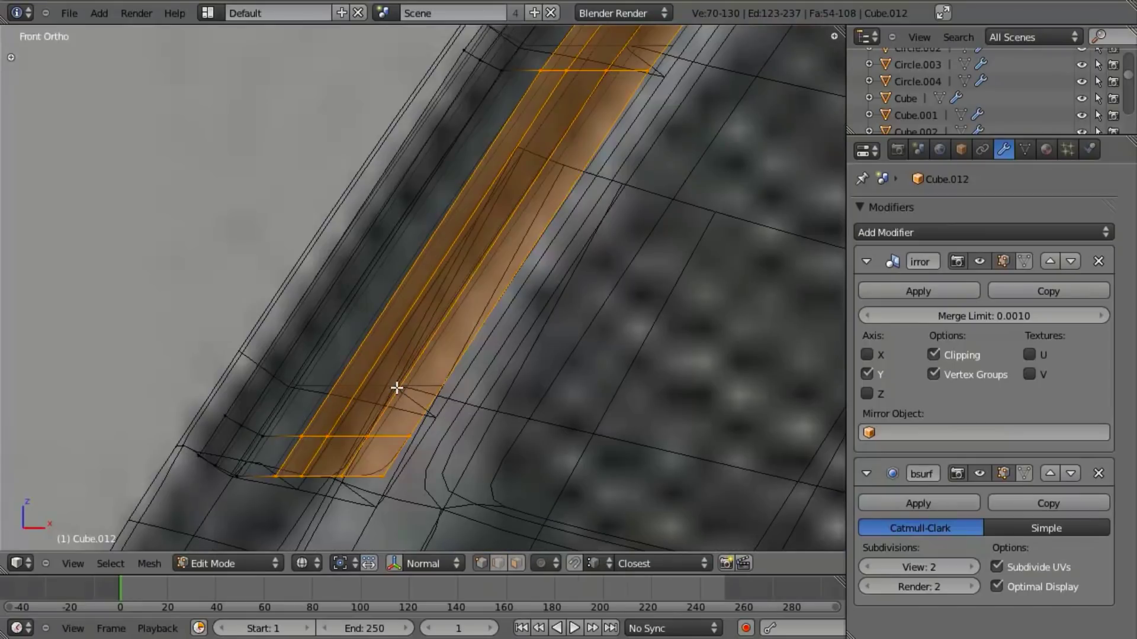
{"action": "key", "text": "g"}
{"action": "left_click", "coordinate": [366, 391]}
{"action": "key", "text": "z"}
{"action": "middle_click_drag", "start_coordinate": [365, 391], "coordinate": [437, 377]}
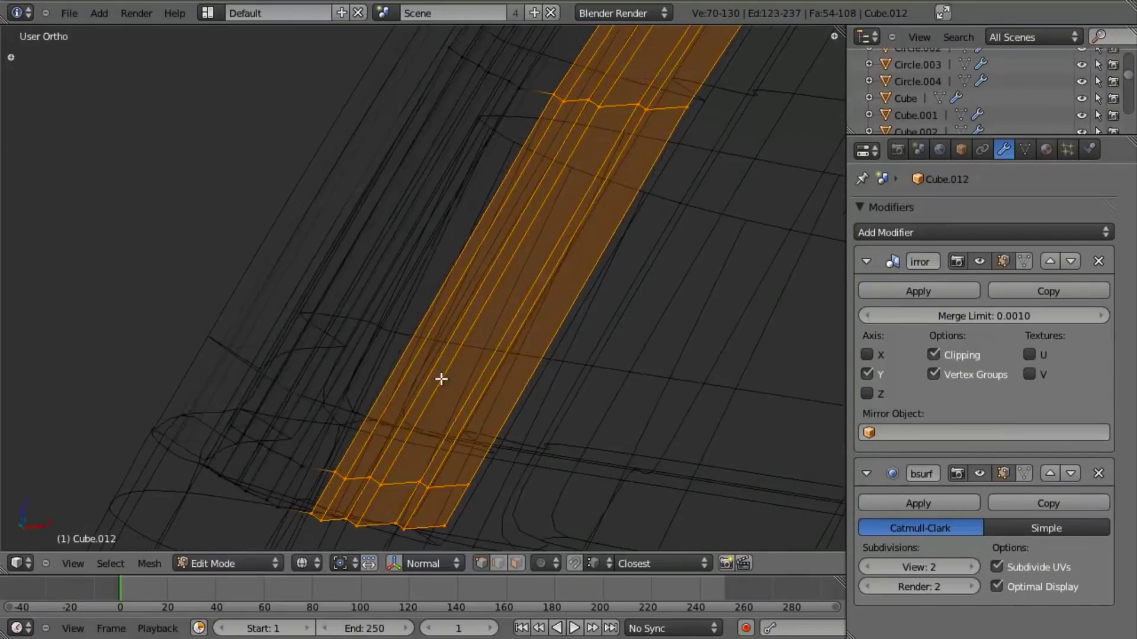
{"action": "key", "text": "z"}
{"action": "right_click", "coordinate": [406, 381], "text": "alt"}
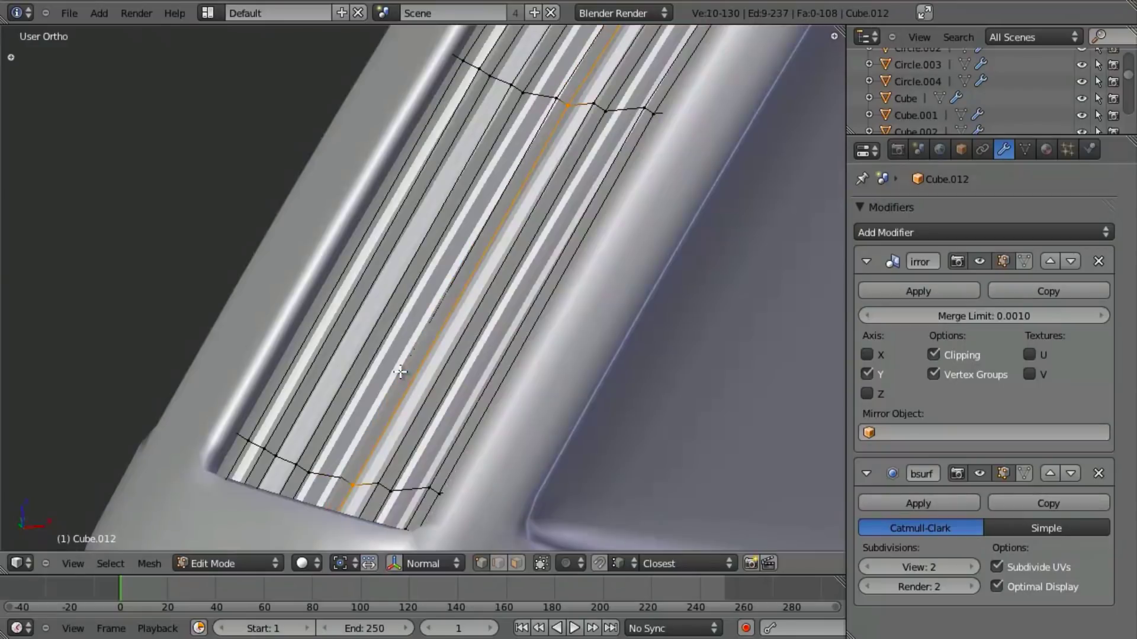
{"action": "key", "text": "ctrl+z"}
{"action": "key", "text": "ctrl+z"}
{"action": "key", "text": "ctrl+z"}
Step: Remove the following ridge's two edge lines from the selection and shift the remaining ridges in front view
{"action": "right_click", "coordinate": [413, 390], "text": "alt+shift"}
{"action": "key", "text": "z"}
{"action": "right_click", "coordinate": [348, 453], "text": "alt+shift"}
{"action": "key", "text": "z"}
{"action": "key", "text": "KP_1"}
{"action": "key", "text": "g"}
{"action": "left_click", "coordinate": [383, 420]}
Step: Deselect a further pair of edge lines toward the serration strip's inner side
{"action": "key", "text": "z"}
{"action": "right_click", "coordinate": [318, 421], "text": "alt+shift"}
{"action": "key", "text": "z"}
{"action": "middle_click_drag", "start_coordinate": [357, 391], "coordinate": [434, 391]}
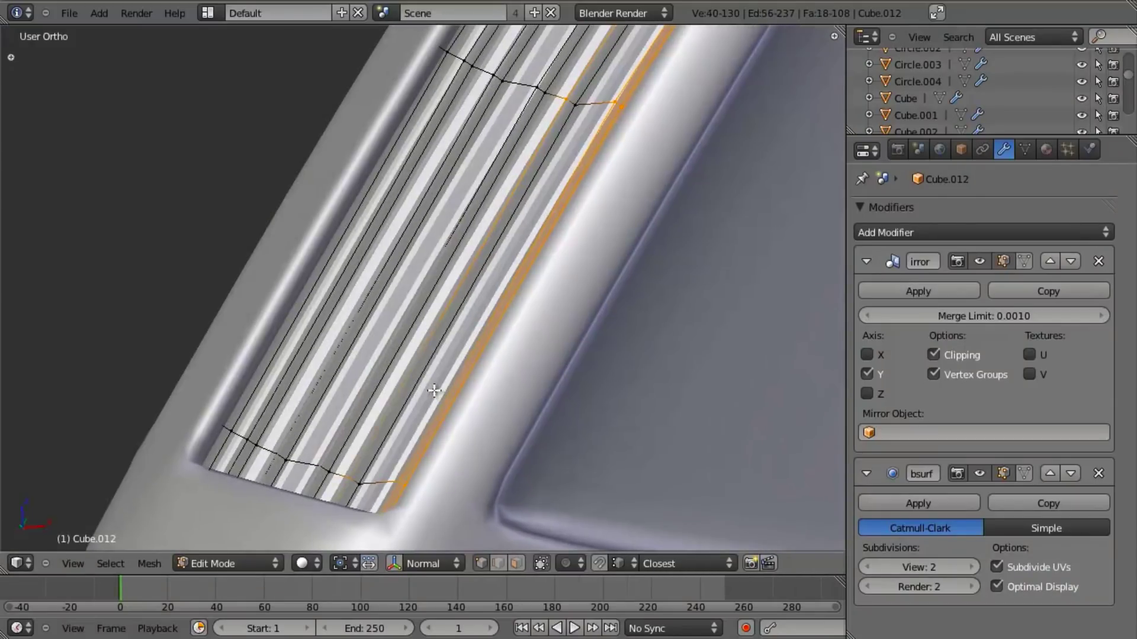
{"action": "key", "text": "z"}
{"action": "right_click", "coordinate": [413, 404], "text": "alt+shift"}
{"action": "key", "text": "z"}
Step: Leave mesh editing and examine the stepped ridges along the back of the grip, including the strip's upper end
{"action": "scroll", "coordinate": [493, 371], "scroll_direction": "down", "scroll_amount": 5}
{"action": "middle_click_drag", "start_coordinate": [493, 370], "coordinate": [541, 355]}
{"action": "key", "text": "Tab"}
{"action": "middle_click_drag", "start_coordinate": [542, 155], "coordinate": [400, 450], "text": "shift"}
{"action": "key", "text": "a"}
{"action": "scroll", "coordinate": [401, 452], "scroll_direction": "up", "scroll_amount": 4}
{"action": "key", "text": "KP_1"}
{"action": "key", "text": "Tab"}
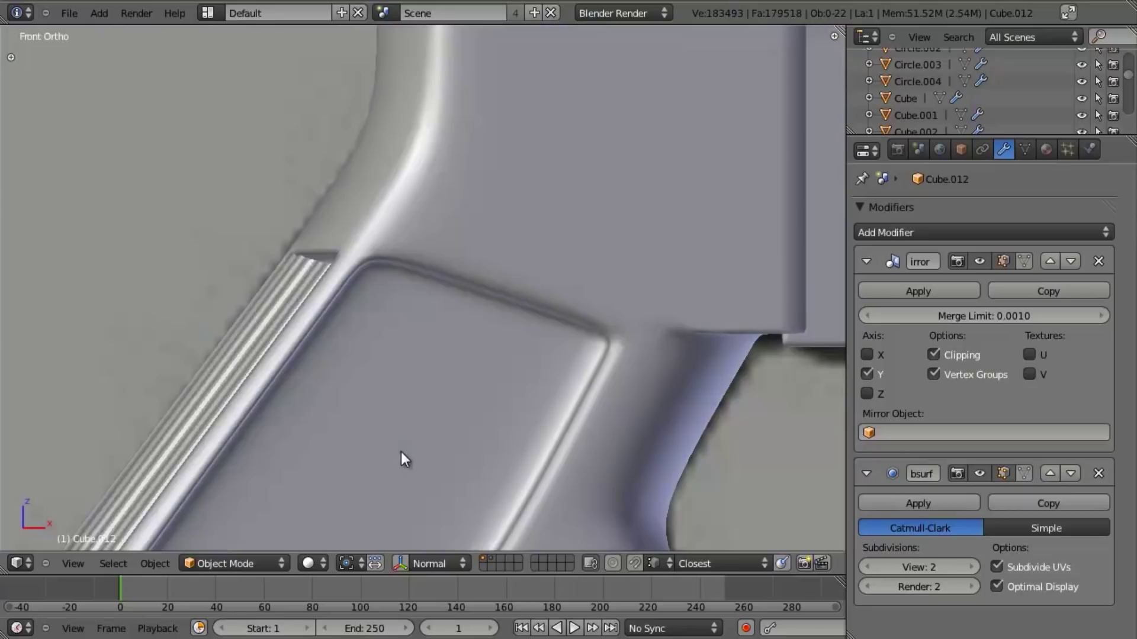
Step: Select the vertices at the serration strip's upper end and move them diagonally in positive X and Z to meet the recess
{"action": "key", "text": "z"}
{"action": "key", "text": "a"}
{"action": "key", "text": "b"}
{"action": "left_click_drag", "start_coordinate": [292, 236], "coordinate": [386, 279]}
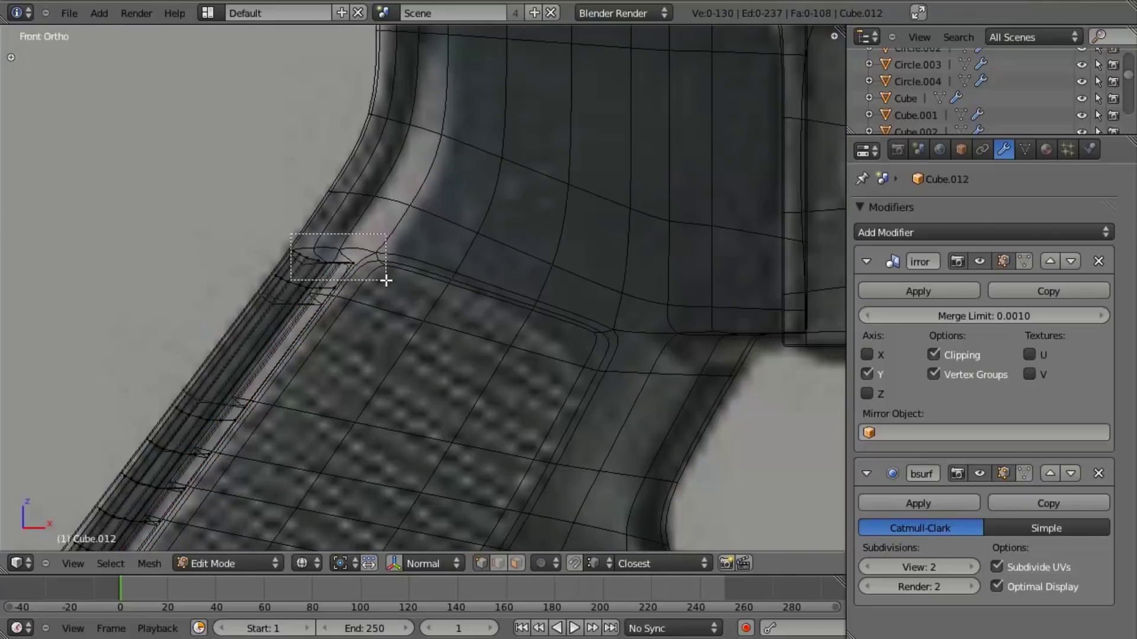
{"action": "scroll", "coordinate": [357, 300], "scroll_direction": "up", "scroll_amount": 2}
{"action": "key", "text": "z"}
{"action": "key", "text": "z"}
{"action": "key", "text": "g"}
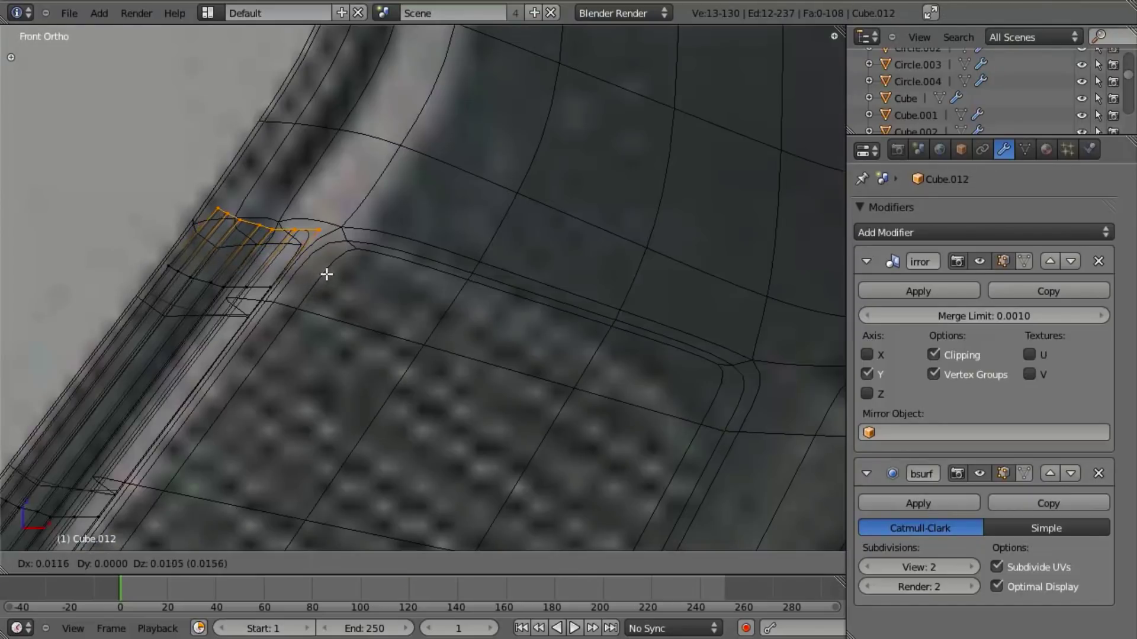
{"action": "left_click", "coordinate": [329, 265]}
{"action": "key", "text": "z"}
{"action": "key", "text": "g"}
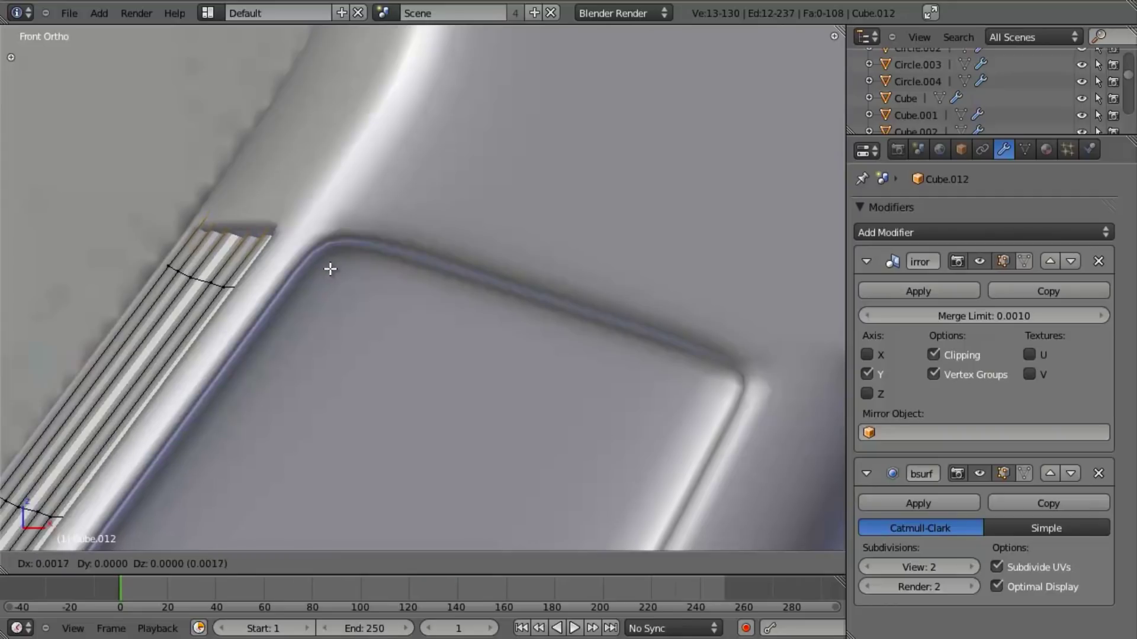
{"action": "left_click", "coordinate": [328, 268]}
Step: Select the whole serration strip mesh and apply Shade Smooth
{"action": "middle_click_drag", "start_coordinate": [346, 297], "coordinate": [437, 337]}
{"action": "key", "text": "a"}
{"action": "key", "text": "w"}
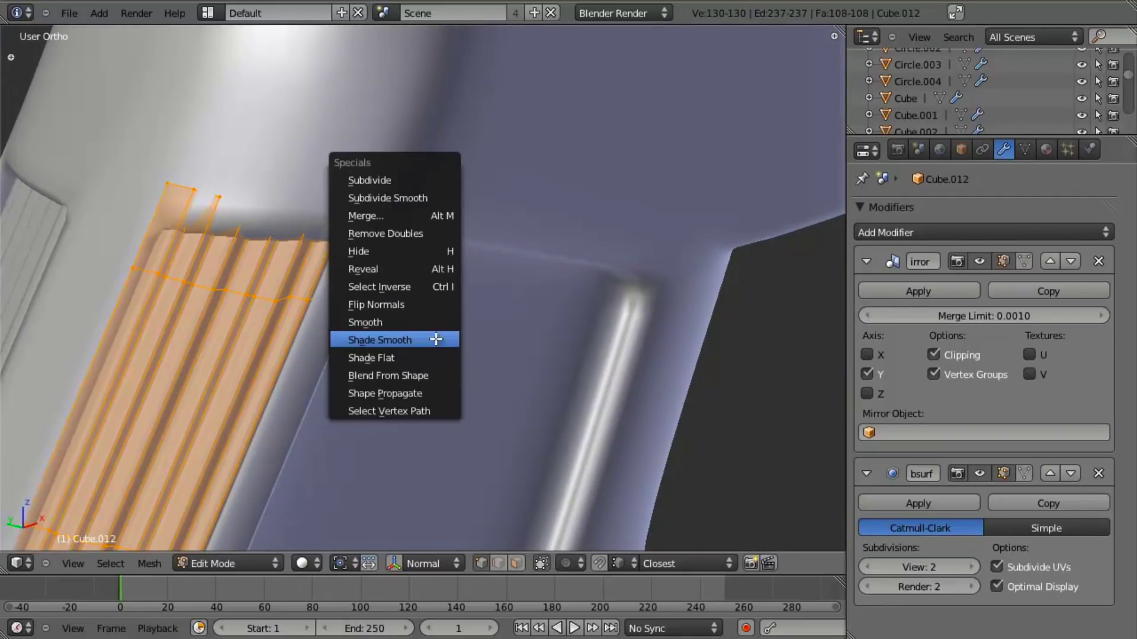
{"action": "left_click", "coordinate": [436, 338]}
{"action": "middle_click_drag", "start_coordinate": [183, 322], "coordinate": [363, 302]}
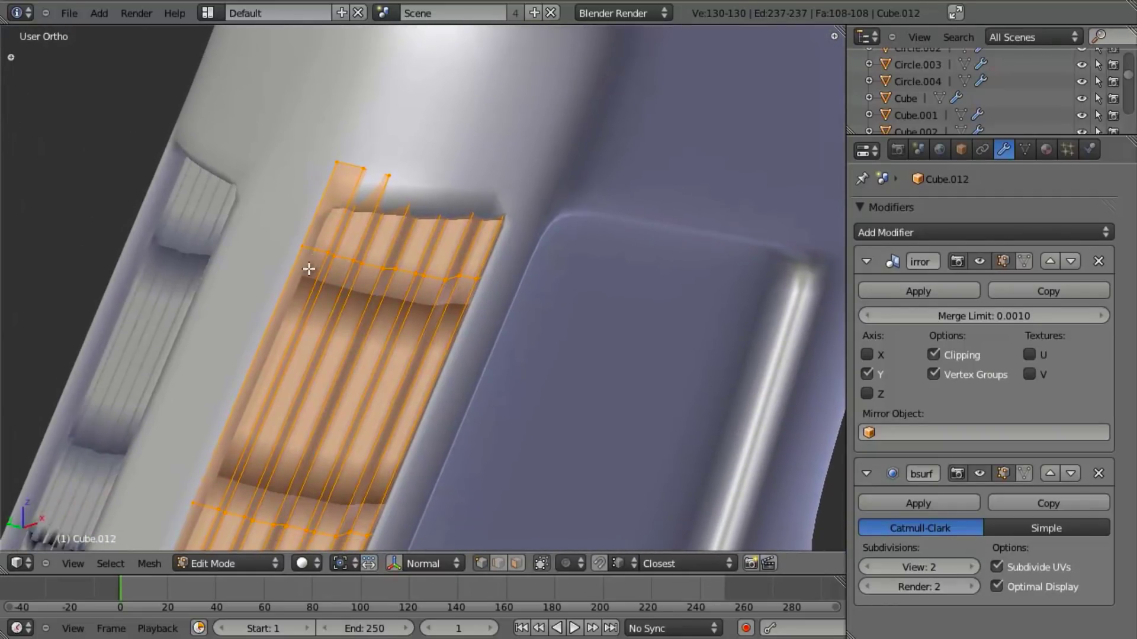
{"action": "scroll", "coordinate": [331, 275], "scroll_direction": "up", "scroll_amount": 3}
Step: In edge select mode, select the lengthwise edge lines of the strip's ridges and crease them to sharpen the steps
{"action": "key", "text": "a"}
{"action": "middle_click_drag", "start_coordinate": [473, 283], "coordinate": [263, 269]}
{"action": "right_click", "coordinate": [270, 250], "text": "alt"}
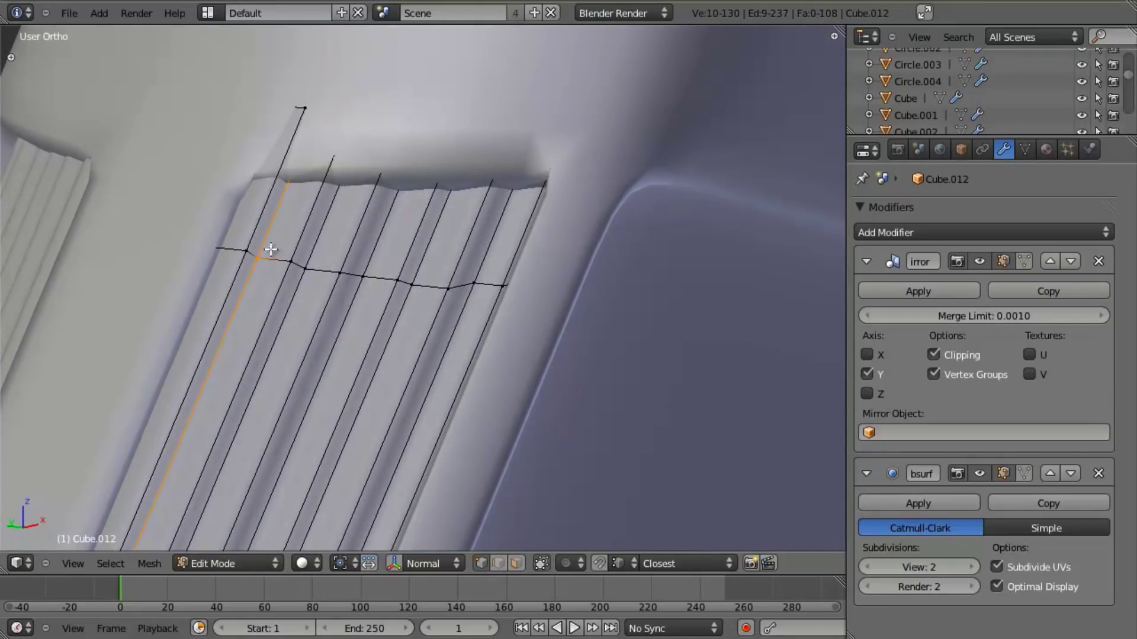
{"action": "key", "text": "ctrl+Tab"}
{"action": "left_click", "coordinate": [327, 258]}
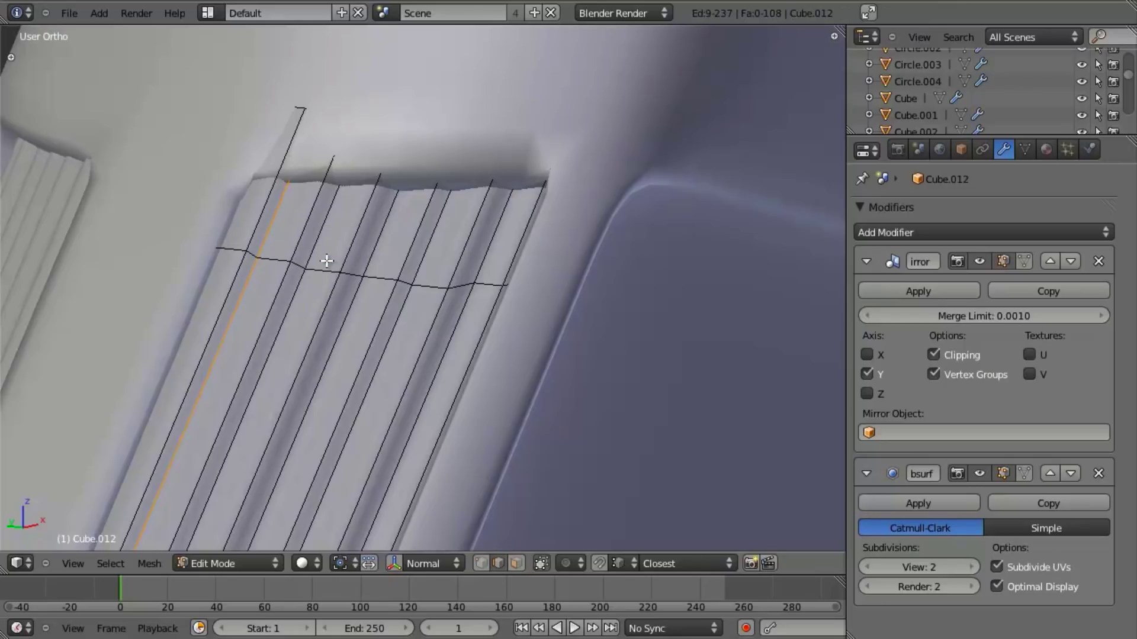
{"action": "right_click", "coordinate": [256, 228], "text": "alt+shift"}
{"action": "right_click", "coordinate": [266, 239], "text": "alt+shift"}
{"action": "right_click", "coordinate": [293, 237], "text": "alt+shift"}
{"action": "right_click", "coordinate": [322, 238], "text": "alt+shift"}
{"action": "right_click", "coordinate": [354, 248], "text": "alt+shift"}
{"action": "right_click", "coordinate": [374, 247], "text": "alt+shift"}
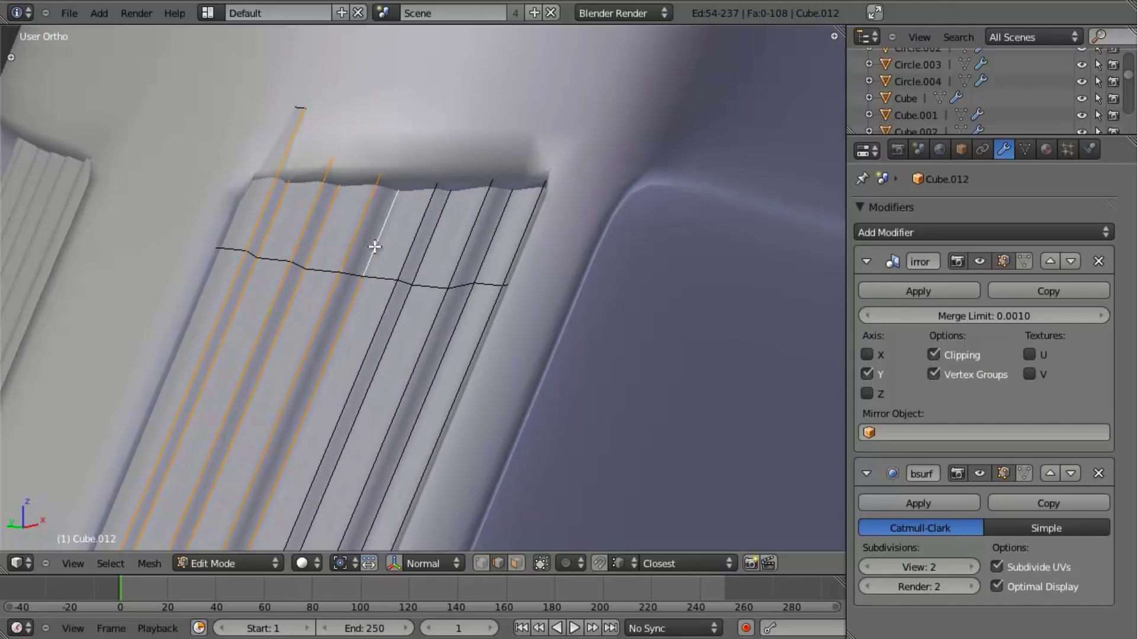
{"action": "right_click", "coordinate": [419, 227], "text": "alt+shift"}
{"action": "right_click", "coordinate": [426, 248], "text": "alt+shift"}
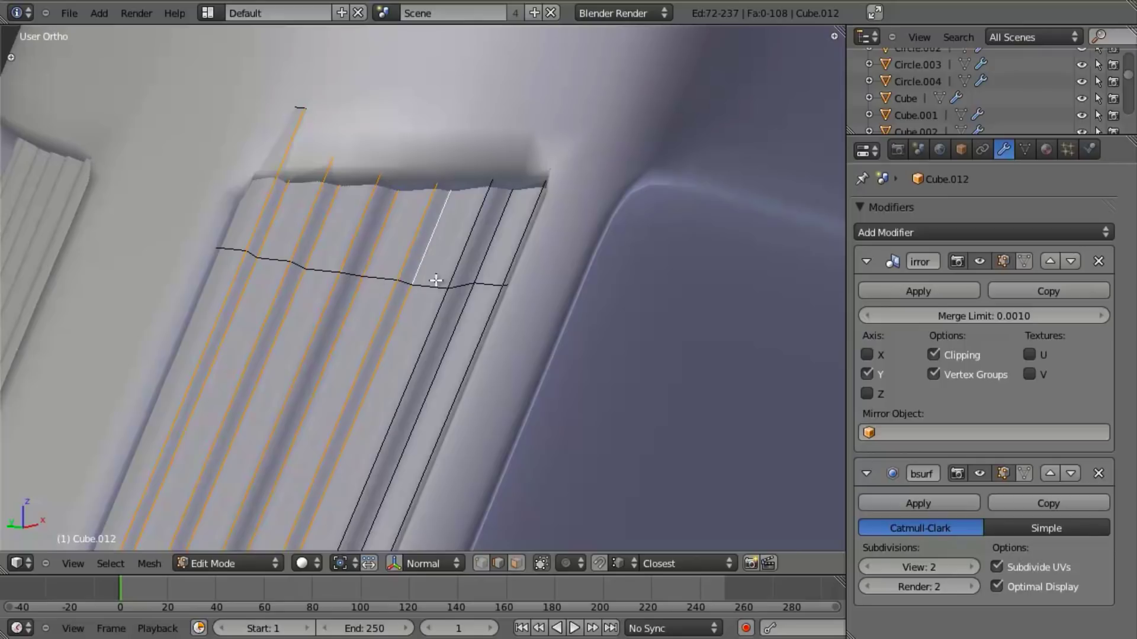
{"action": "right_click", "coordinate": [469, 245], "text": "alt+shift"}
{"action": "right_click", "coordinate": [496, 254], "text": "alt+shift"}
{"action": "right_click", "coordinate": [514, 260], "text": "alt+shift"}
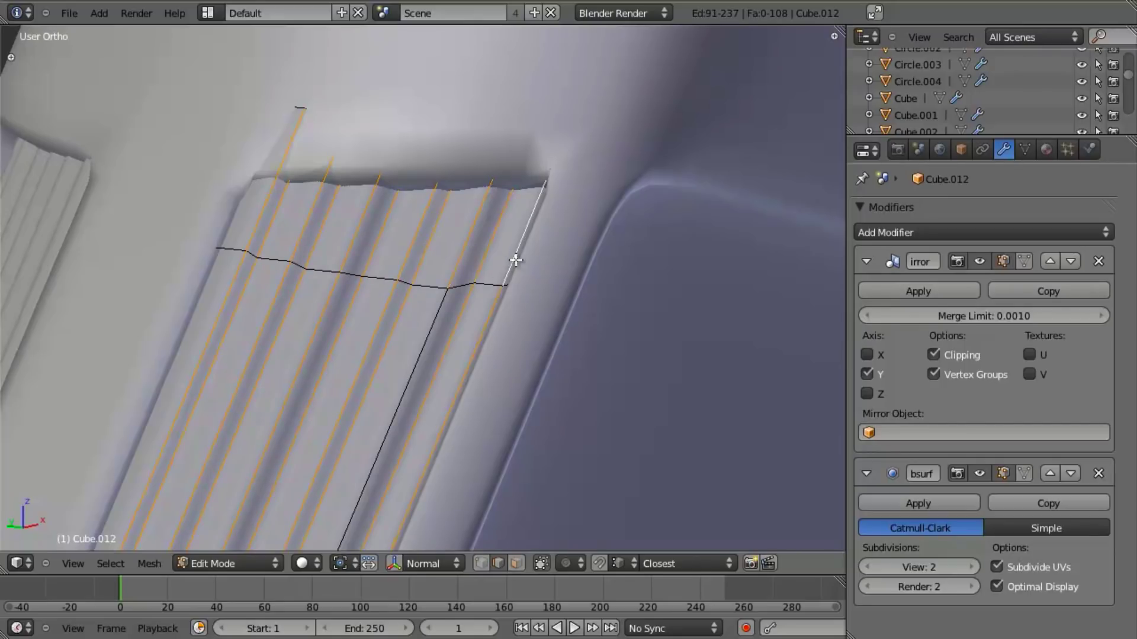
{"action": "key", "text": "shift+e"}
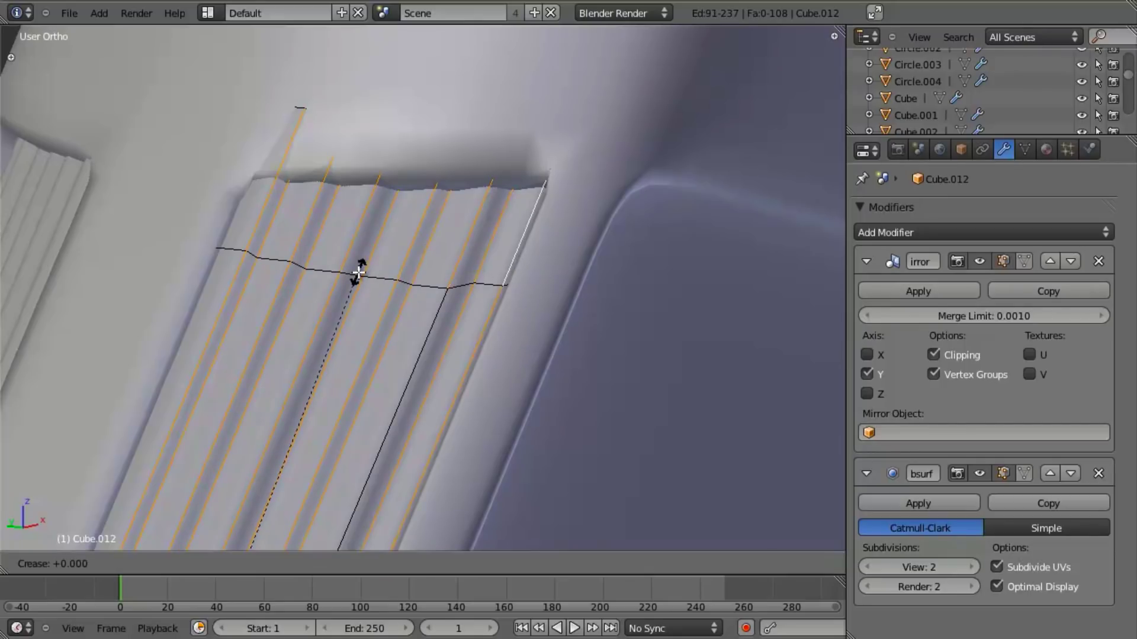
{"action": "key", "text": "Return"}
{"action": "key", "text": "Tab"}
{"action": "key", "text": "Tab"}
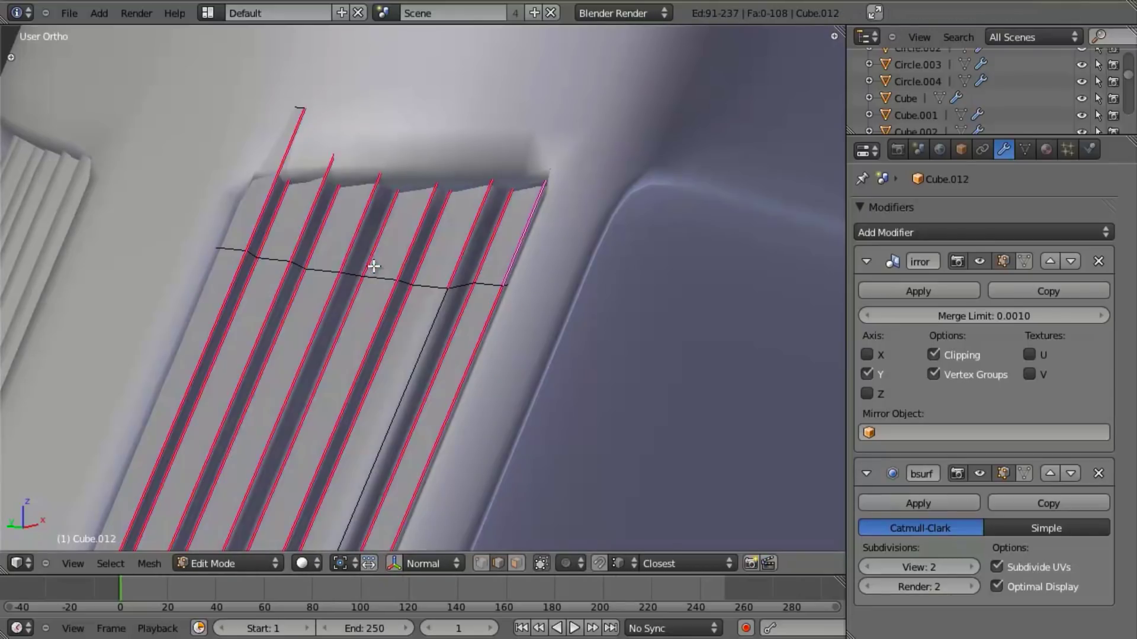
Step: Select the lengthwise ridge edge line left partly uncreased and set its crease to 1
{"action": "right_click", "coordinate": [433, 322], "text": "alt"}
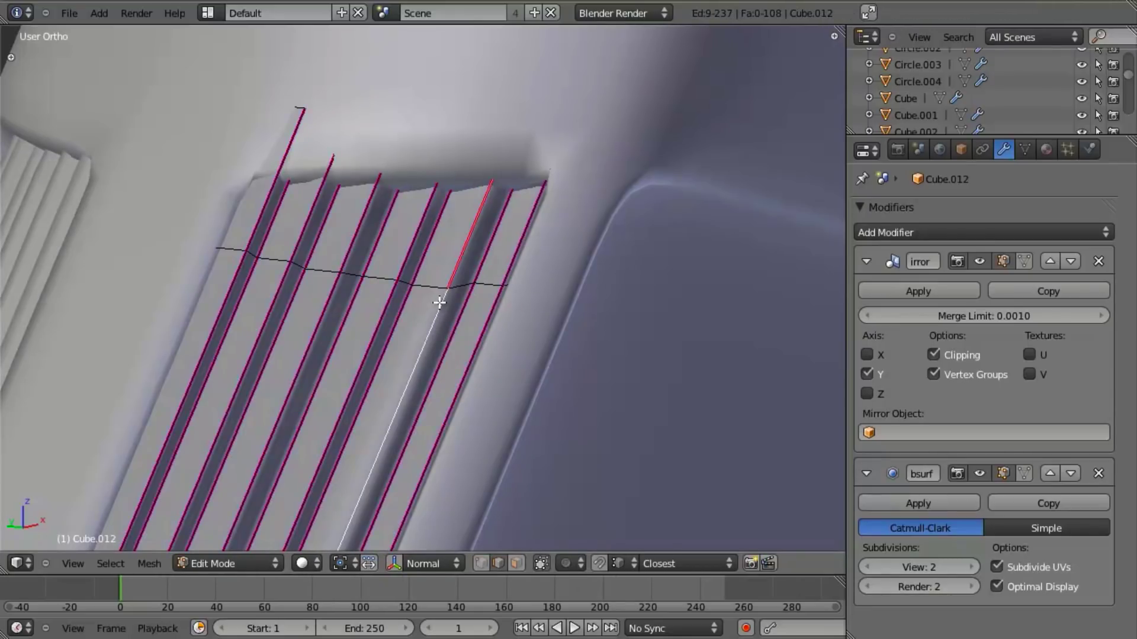
{"action": "key", "text": "shift+e"}
{"action": "key", "text": "1"}
{"action": "key", "text": "Return"}
{"action": "key", "text": "Tab"}
{"action": "middle_click_drag", "start_coordinate": [439, 303], "coordinate": [497, 325]}
{"action": "key", "text": "Tab"}
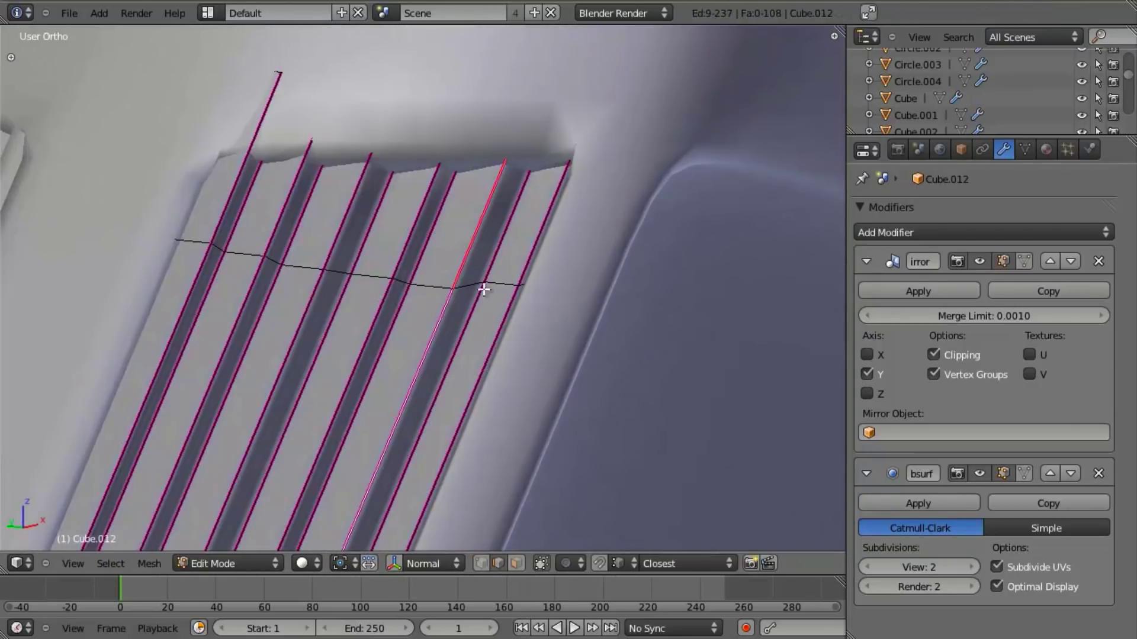
Step: Leave mesh editing, review the grip in front view and save the file over the existing version
{"action": "scroll", "coordinate": [472, 297], "scroll_direction": "down", "scroll_amount": 3}
{"action": "key", "text": "Tab"}
{"action": "middle_click_drag", "start_coordinate": [515, 282], "coordinate": [523, 251]}
{"action": "scroll", "coordinate": [498, 350], "scroll_direction": "down", "scroll_amount": 3}
{"action": "middle_click_drag", "start_coordinate": [498, 350], "coordinate": [502, 389]}
{"action": "key", "text": "KP_1"}
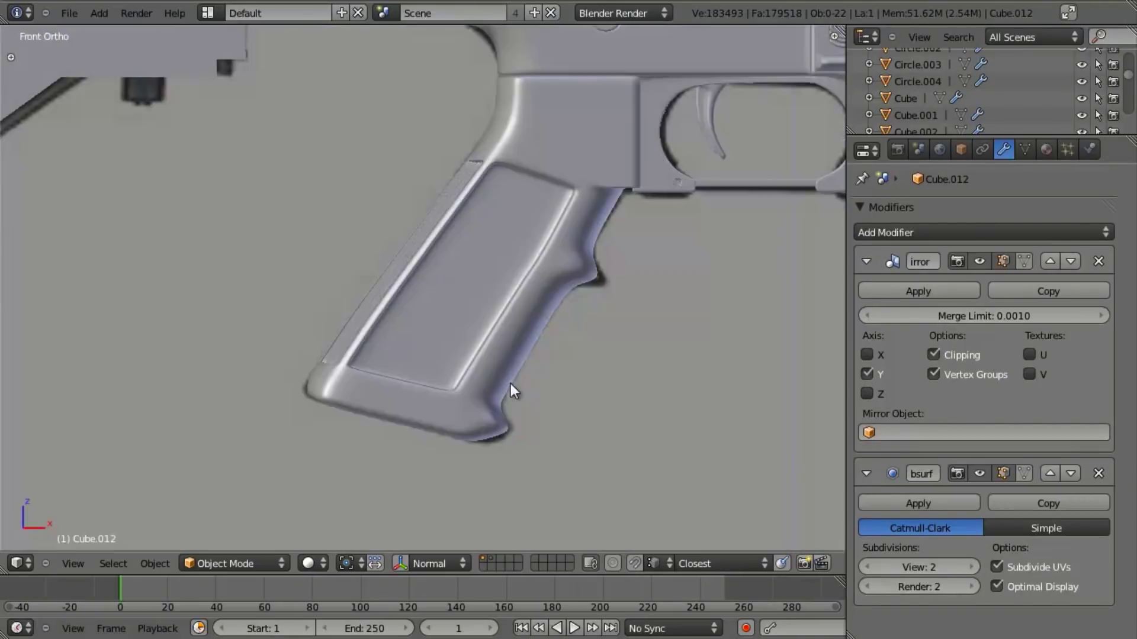
{"action": "key", "text": "ctrl+s"}
{"action": "left_click", "coordinate": [513, 326]}
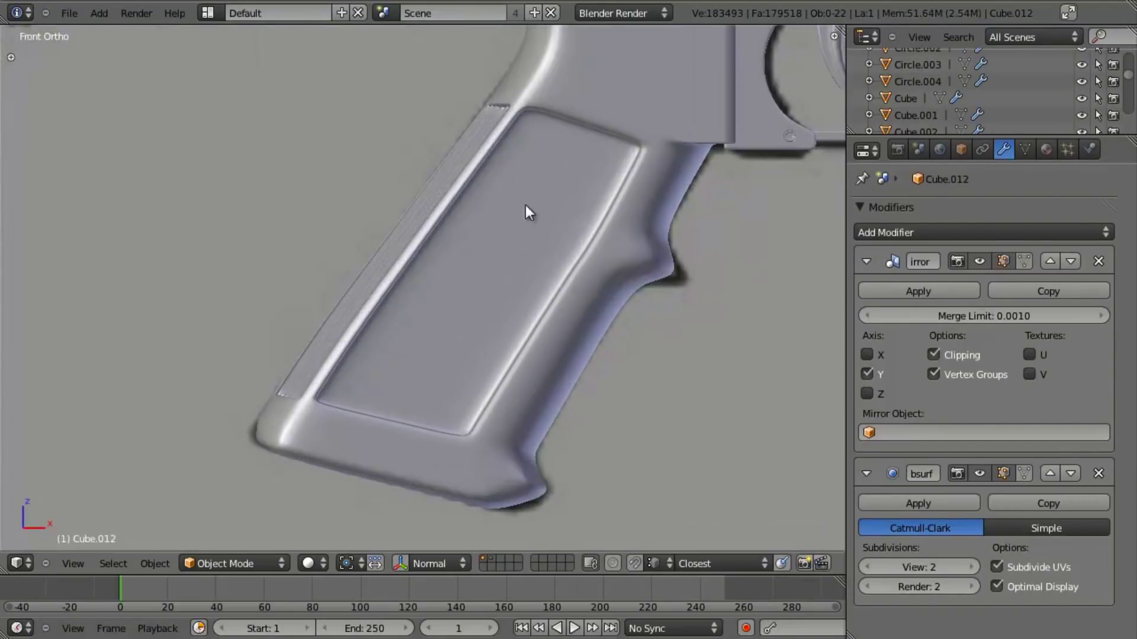
Step: Select the pistol grip body and open its mesh for editing in solid front view
{"action": "scroll", "coordinate": [427, 313], "scroll_direction": "down", "scroll_amount": 2}
{"action": "scroll", "coordinate": [442, 294], "scroll_direction": "up", "scroll_amount": 5}
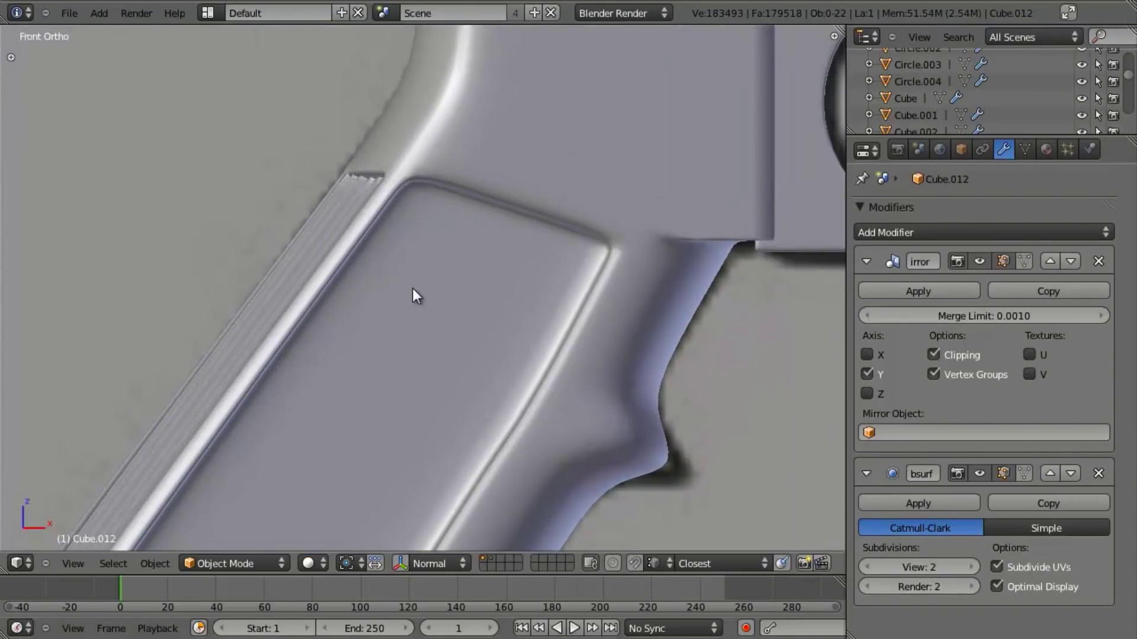
{"action": "key", "text": "alt+z"}
{"action": "right_click", "coordinate": [453, 225]}
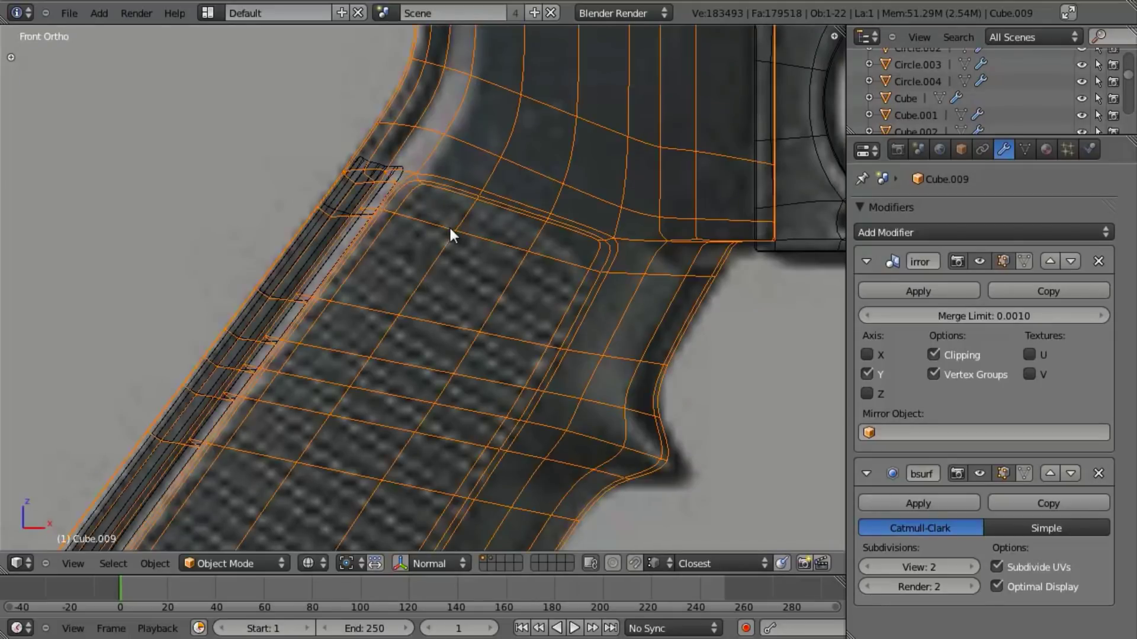
{"action": "scroll", "coordinate": [471, 285], "scroll_direction": "down", "scroll_amount": 3}
{"action": "key", "text": "alt+z"}
{"action": "scroll", "coordinate": [445, 293], "scroll_direction": "up", "scroll_amount": 3}
{"action": "key", "text": "Tab"}
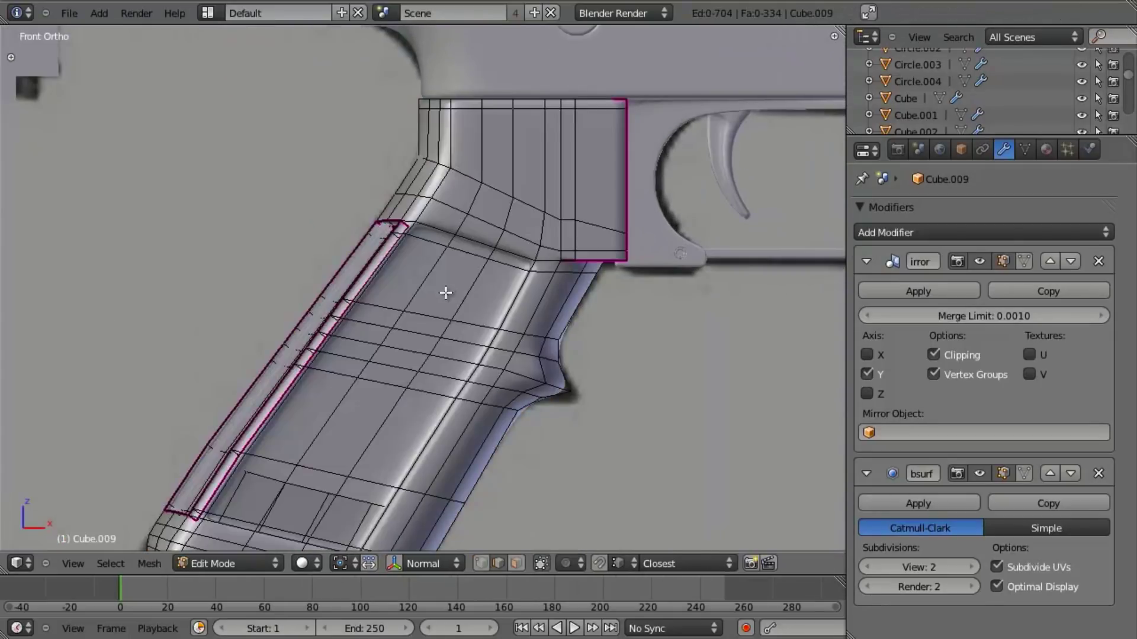
Step: Add a cone at the 3D cursor near the side panel's upper corner, with Align to View enabled and 4 vertices
{"action": "scroll", "coordinate": [446, 290], "scroll_direction": "down", "scroll_amount": 3}
{"action": "key", "text": "a"}
{"action": "scroll", "coordinate": [446, 285], "scroll_direction": "up", "scroll_amount": 3}
{"action": "key", "text": "a"}
{"action": "scroll", "coordinate": [419, 237], "scroll_direction": "up", "scroll_amount": 4}
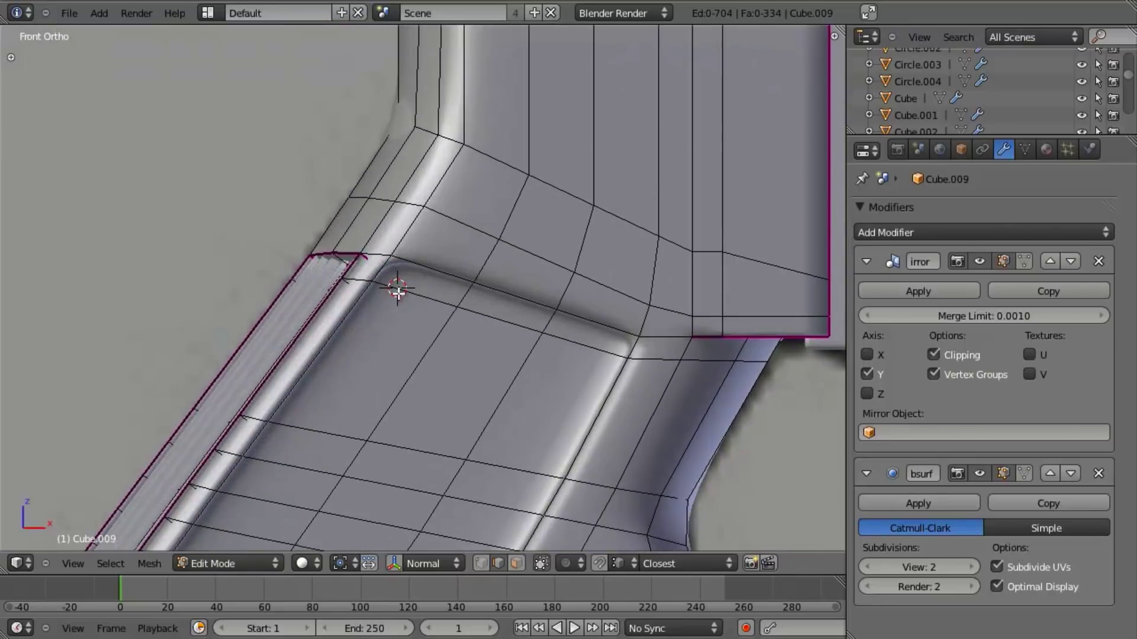
{"action": "key", "text": "shift+a"}
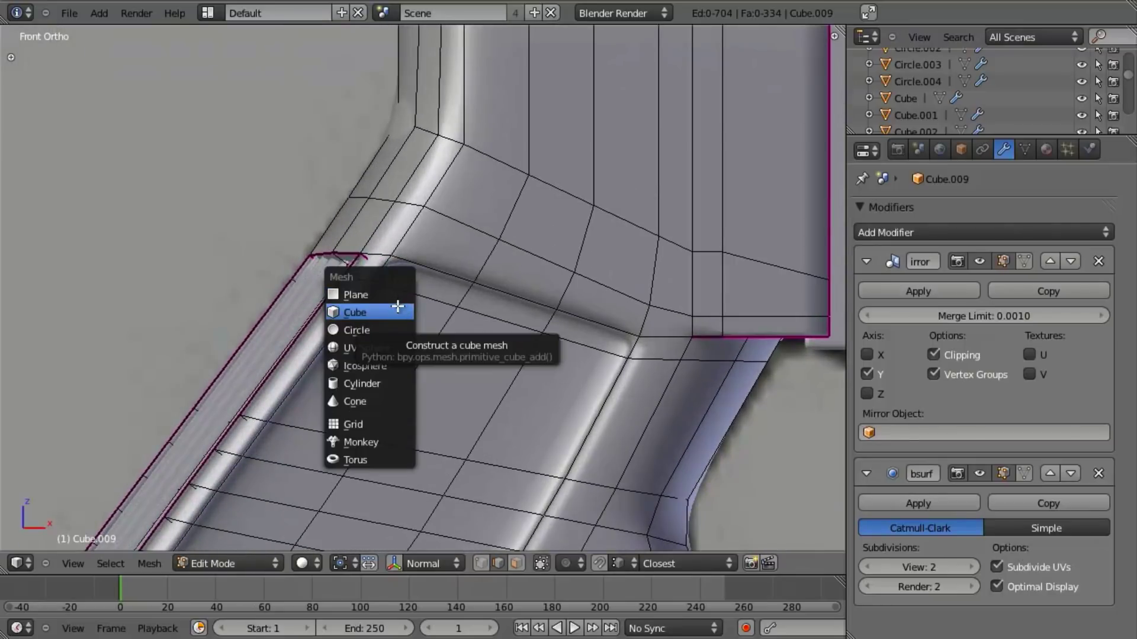
{"action": "left_click", "coordinate": [381, 402]}
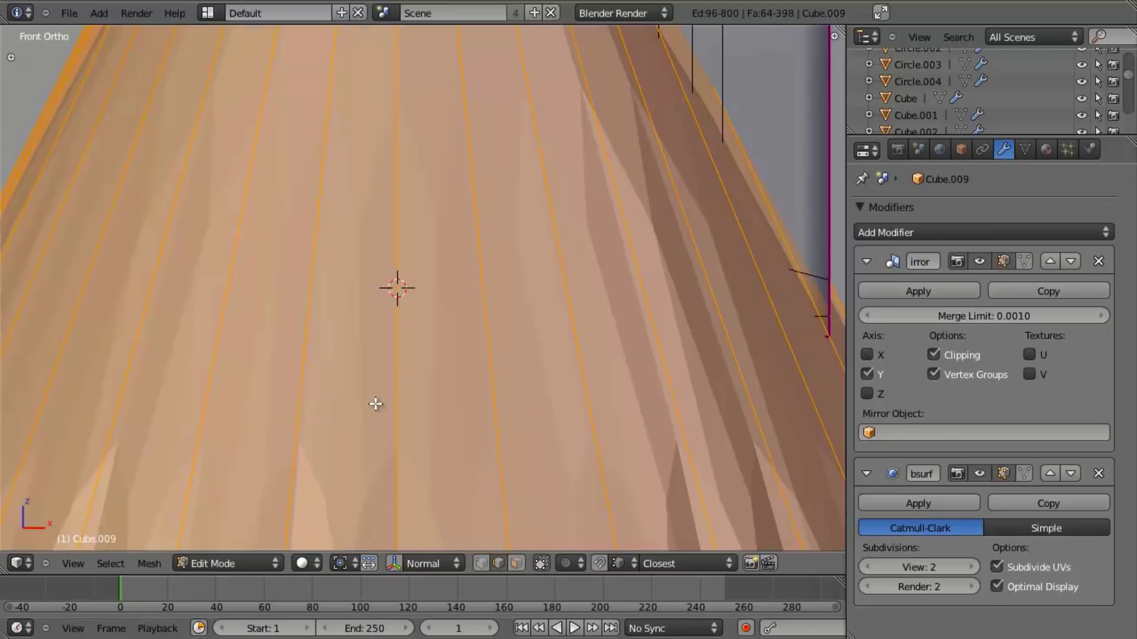
{"action": "scroll", "coordinate": [504, 327], "scroll_direction": "down", "scroll_amount": 2}
{"action": "key", "text": "F6"}
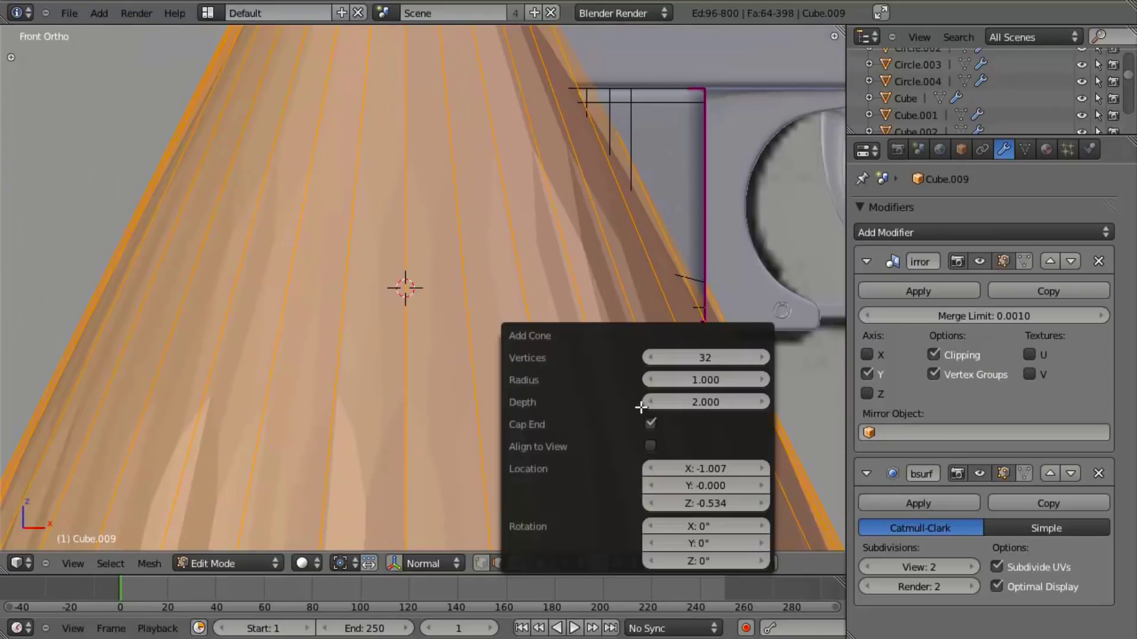
{"action": "left_click", "coordinate": [651, 448]}
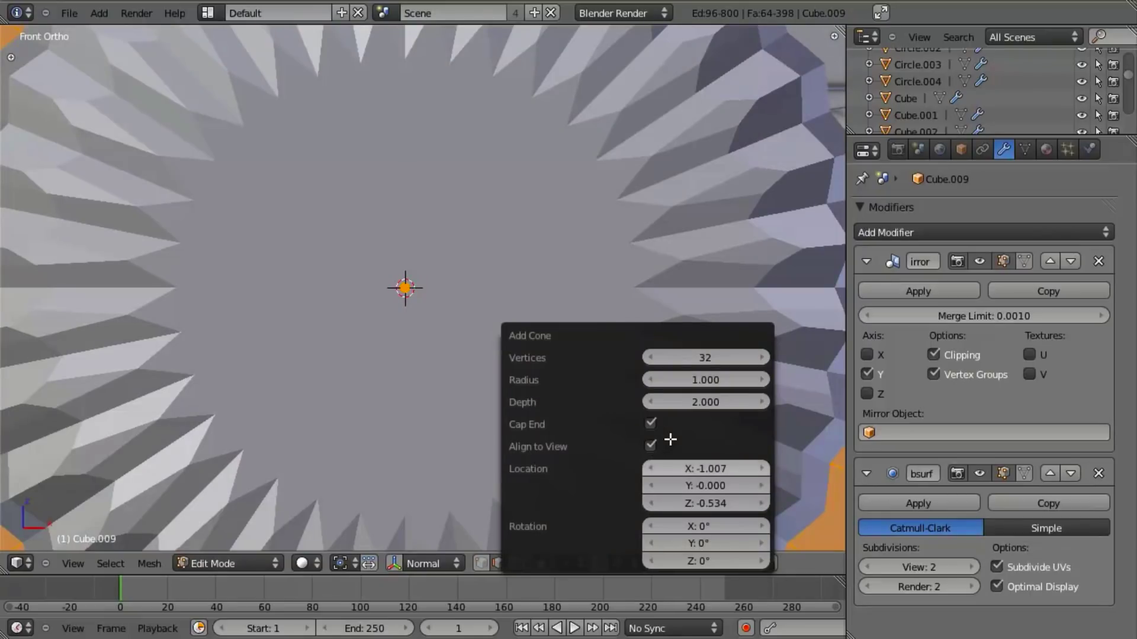
{"action": "left_click", "coordinate": [687, 357]}
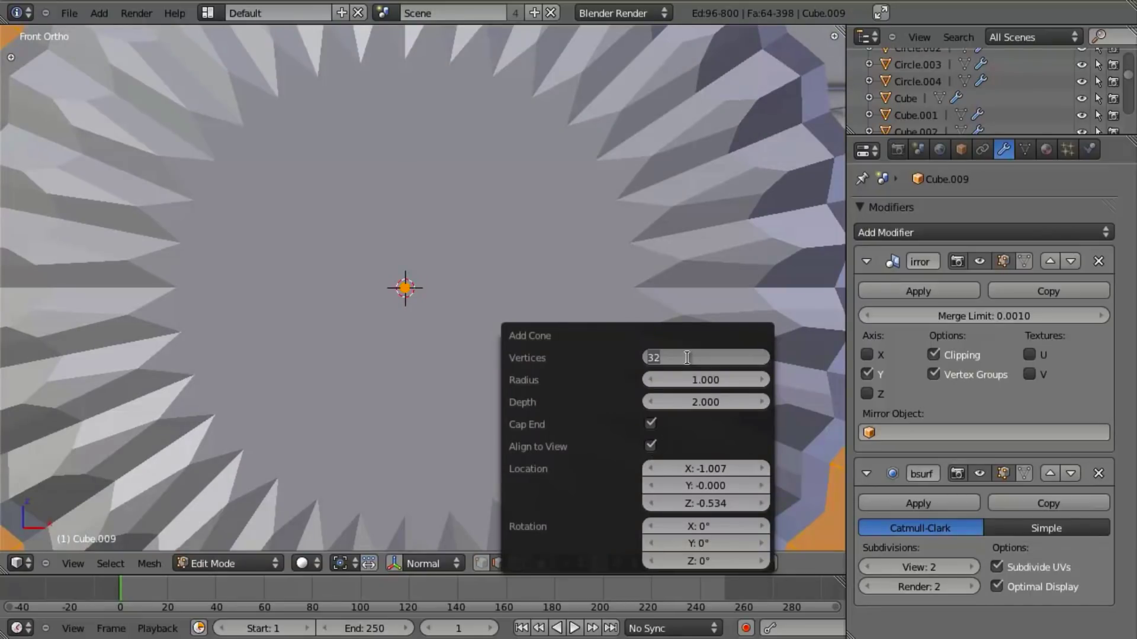
{"action": "key", "text": "Return"}
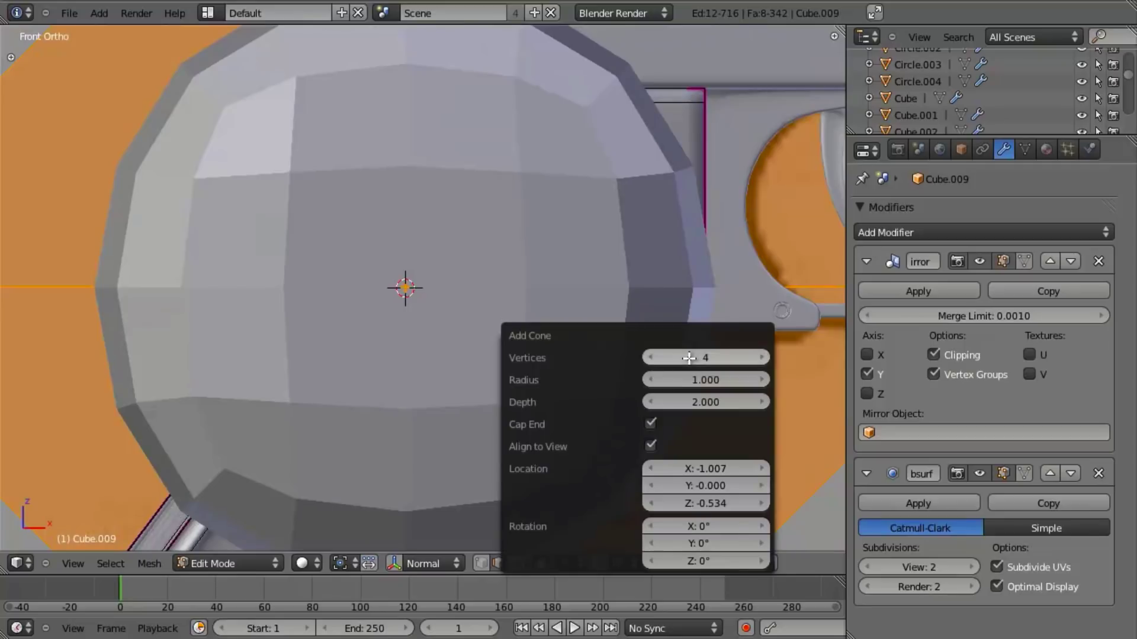
Step: Turn off Cap End and Align to View for the added four-sided cone and return to front view
{"action": "scroll", "coordinate": [551, 327], "scroll_direction": "down", "scroll_amount": 7}
{"action": "key", "text": "z"}
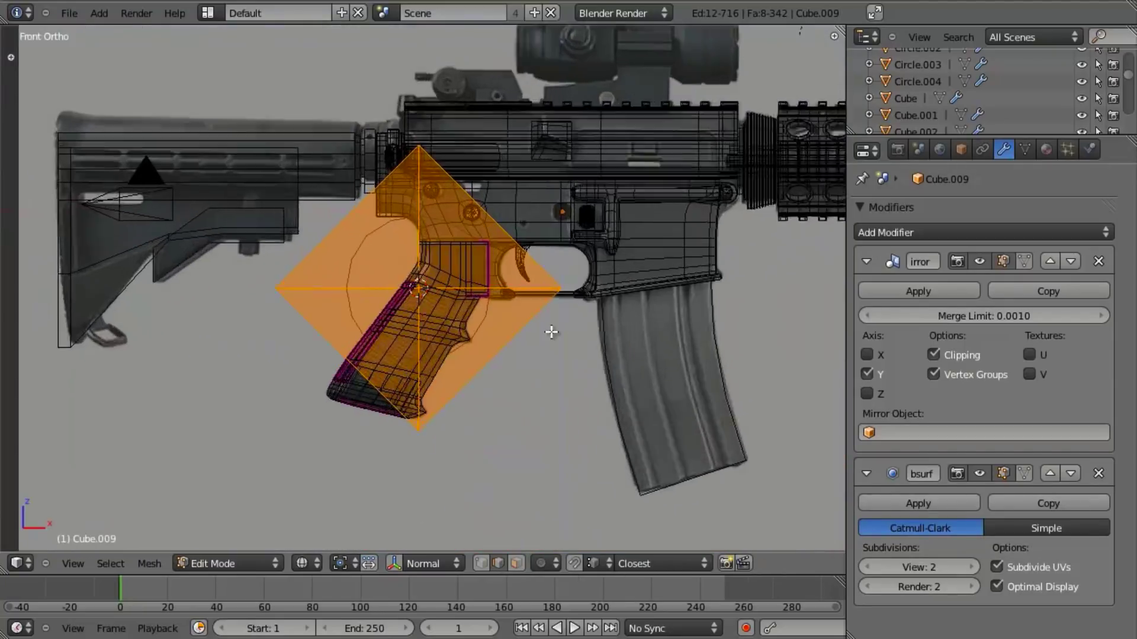
{"action": "scroll", "coordinate": [551, 328], "scroll_direction": "up", "scroll_amount": 3}
{"action": "middle_click_drag", "start_coordinate": [461, 312], "coordinate": [583, 257]}
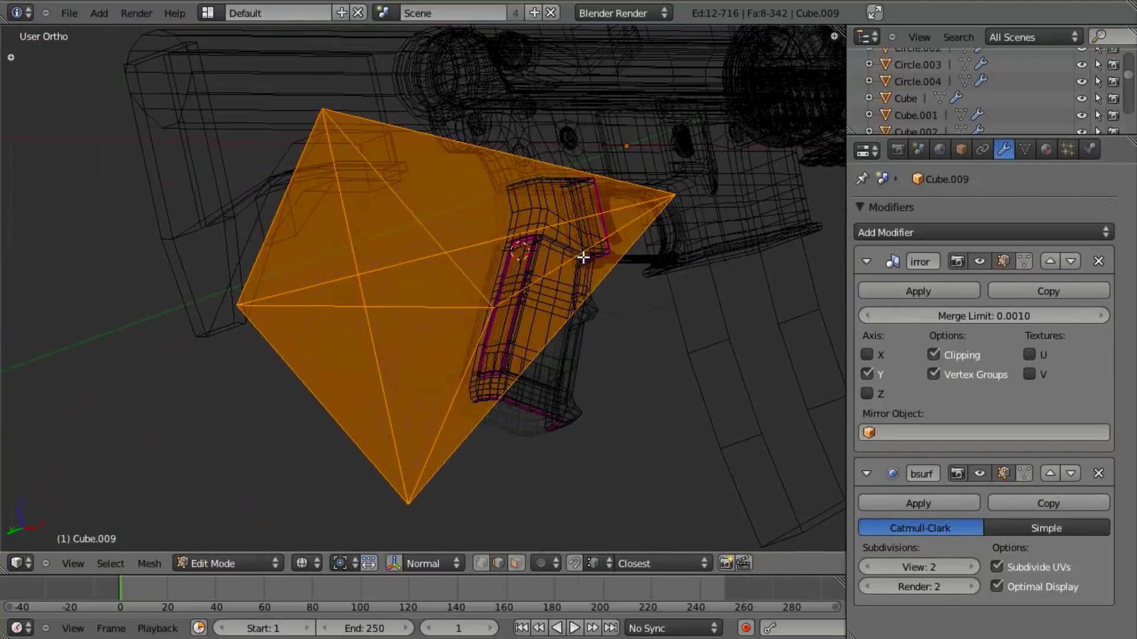
{"action": "key", "text": "F6"}
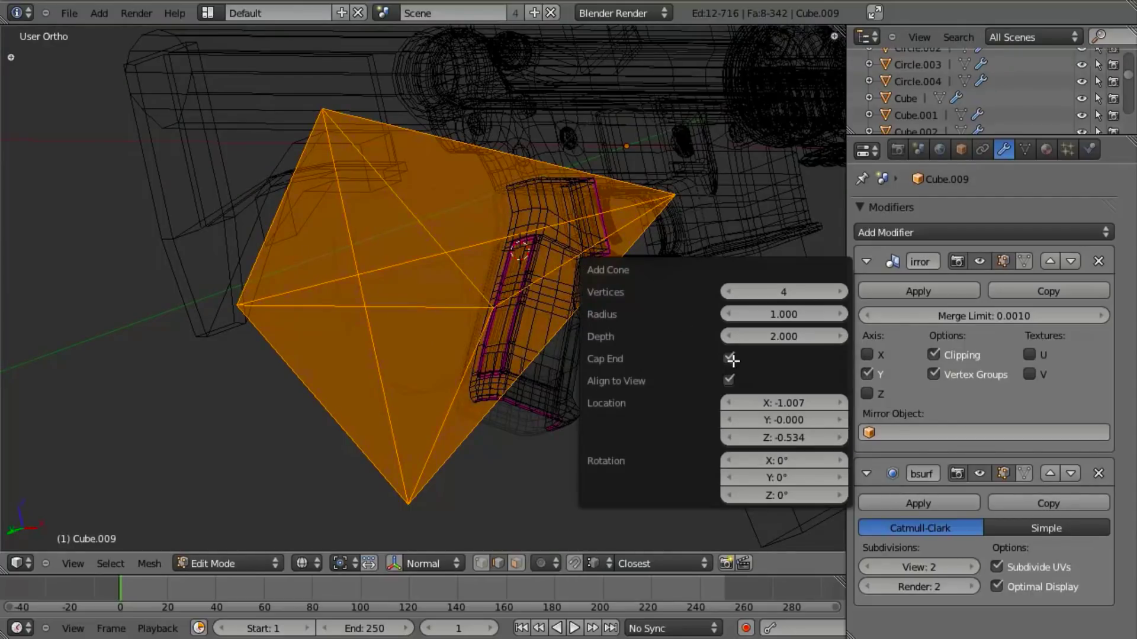
{"action": "left_click", "coordinate": [730, 359]}
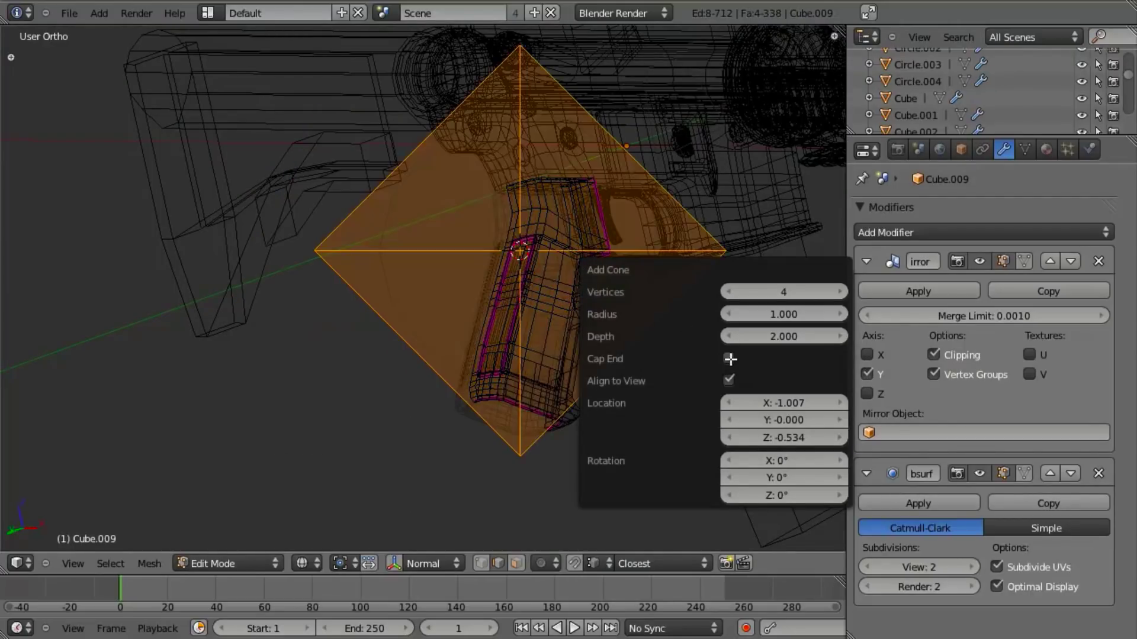
{"action": "left_click", "coordinate": [729, 377]}
{"action": "key", "text": "z"}
{"action": "mouse_move", "coordinate": [604, 223]}
{"action": "middle_mouse_down"}
{"action": "mouse_move", "coordinate": [552, 284]}
{"action": "mouse_move", "coordinate": [546, 350]}
{"action": "middle_mouse_up"}
{"action": "key", "text": "KP_1"}
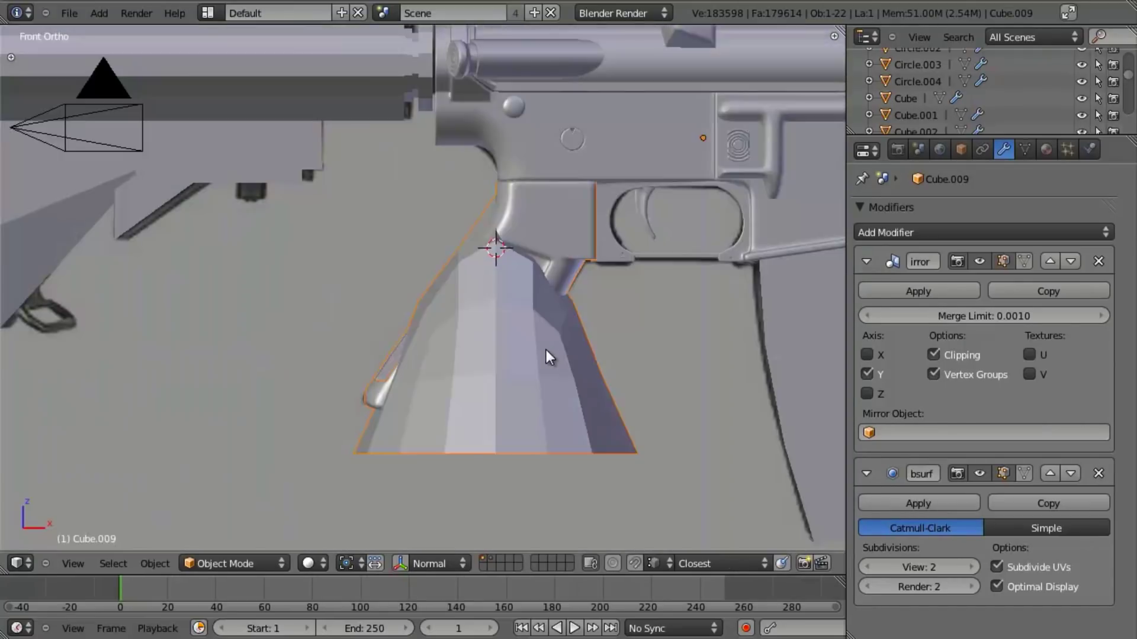
Step: Separate the four-sided cone from the grip mesh into its own object and select it
{"action": "key", "text": "z"}
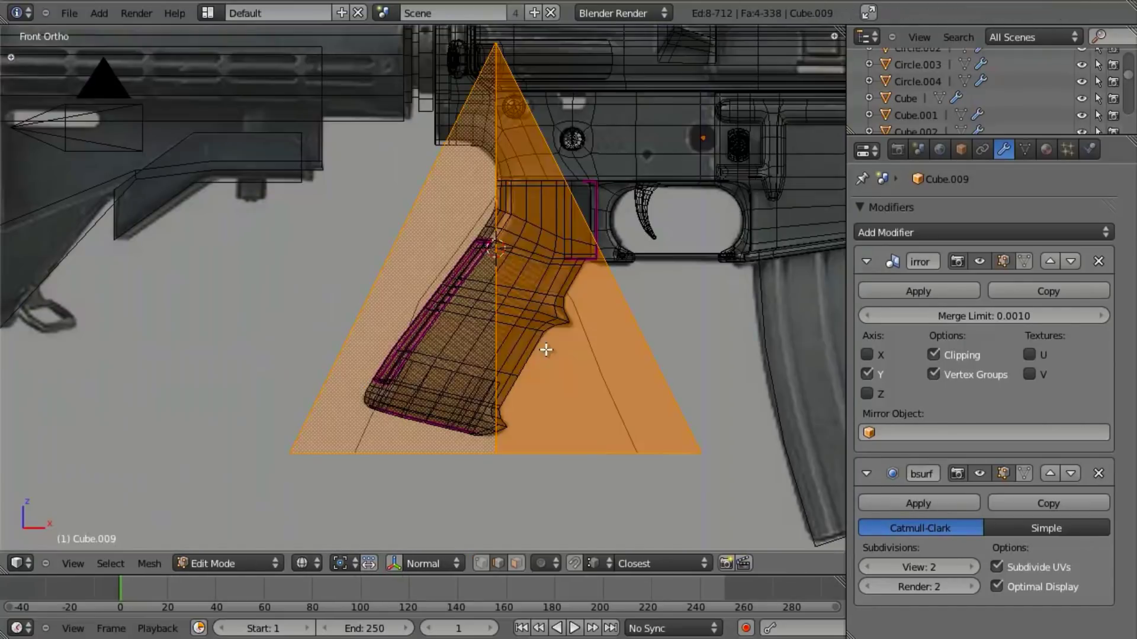
{"action": "key", "text": "p"}
{"action": "left_click", "coordinate": [628, 377]}
{"action": "key", "text": "Tab"}
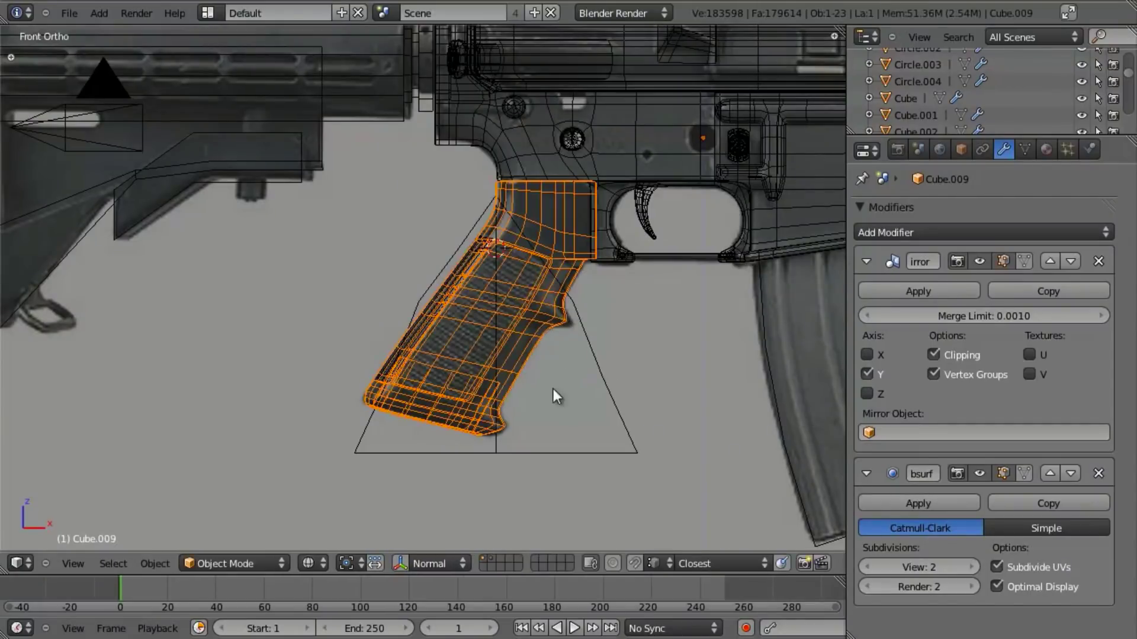
{"action": "right_click", "coordinate": [496, 454]}
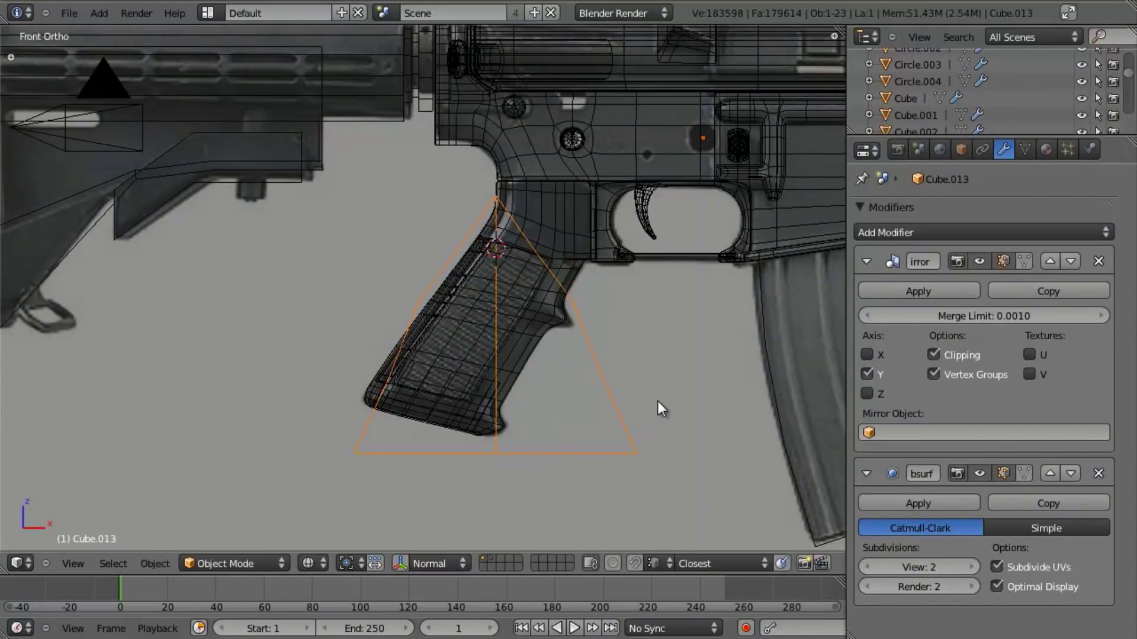
Step: Scale the separated cone mesh down near the side panel's upper corner and remove its Subdivision Surface modifier
{"action": "key", "text": "Tab"}
{"action": "key", "text": "s"}
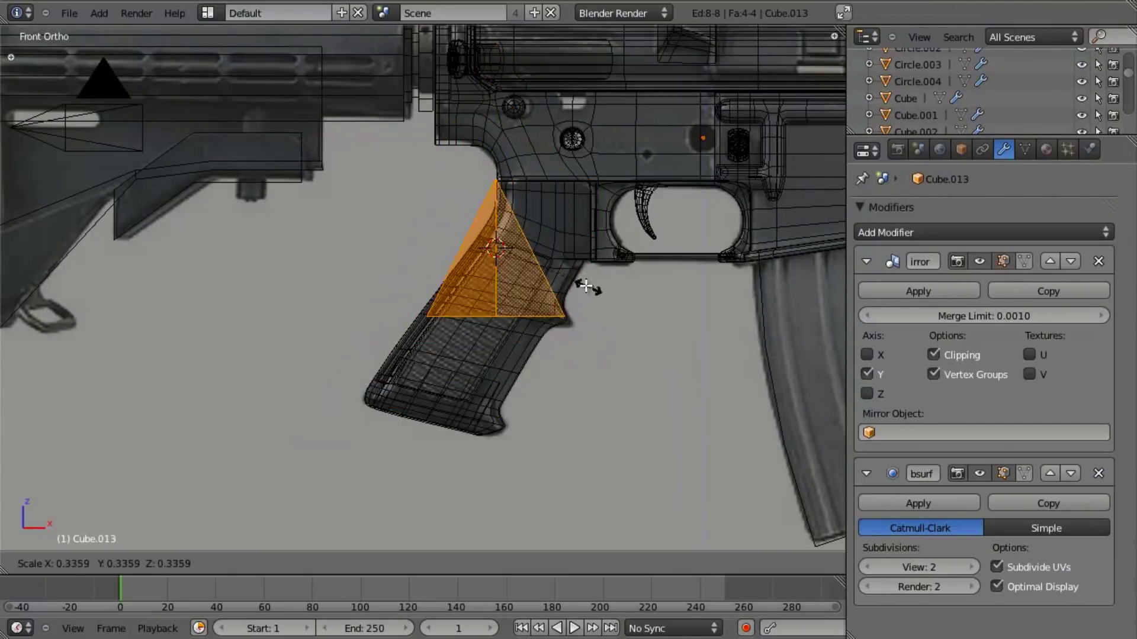
{"action": "left_click", "coordinate": [548, 270]}
{"action": "left_click", "coordinate": [1099, 473]}
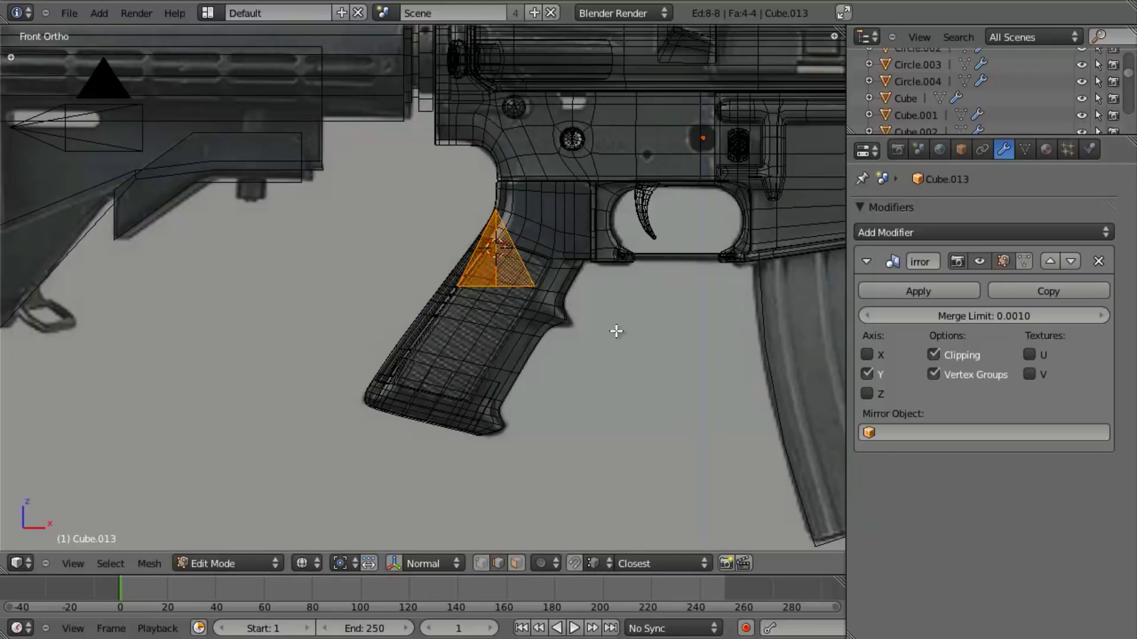
Step: Try to flatten the cone along the Z axis and rotate it 90° about the X axis
{"action": "scroll", "coordinate": [619, 332], "scroll_direction": "down", "scroll_amount": 1}
{"action": "scroll", "coordinate": [563, 393], "scroll_direction": "up", "scroll_amount": 4}
{"action": "key", "text": "s"}
{"action": "key", "text": "z"}
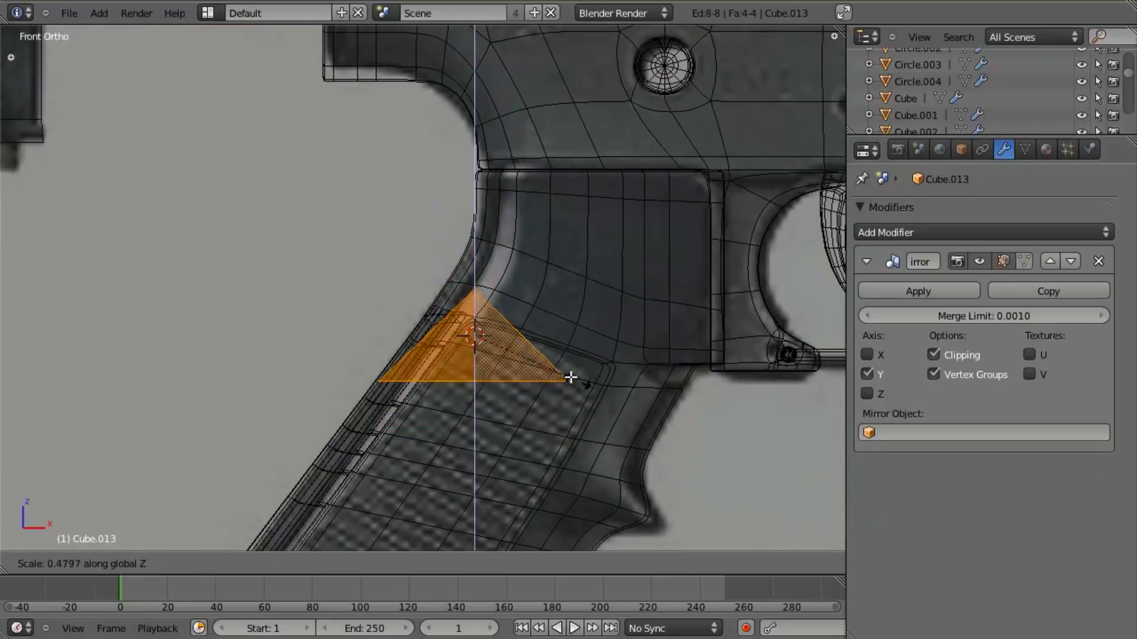
{"action": "left_click", "coordinate": [546, 361]}
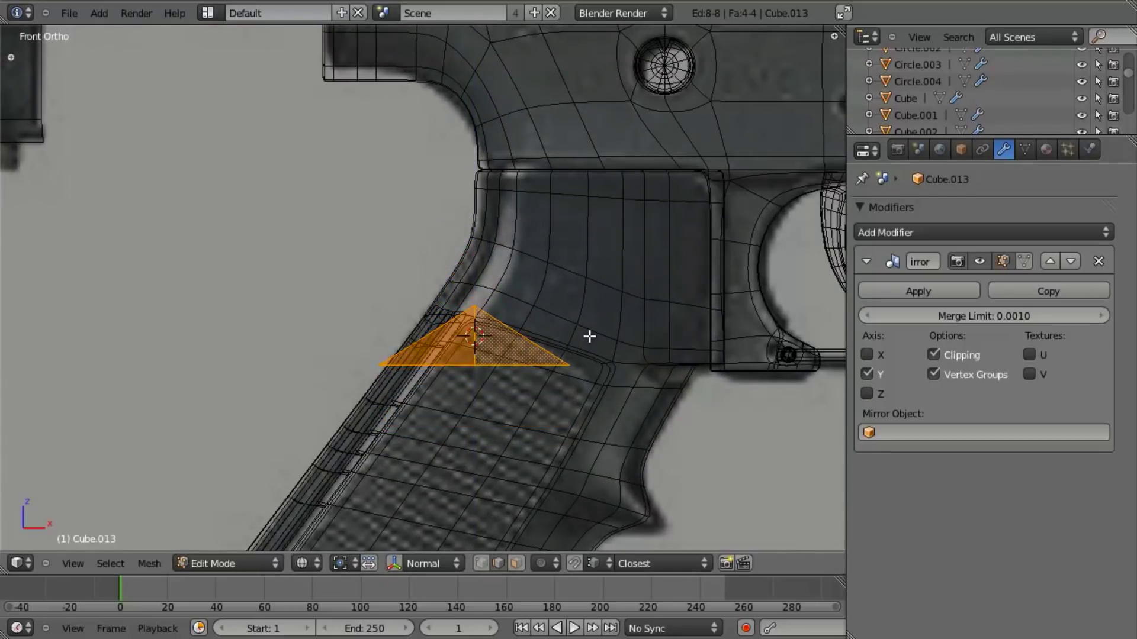
{"action": "type", "text": "rx90"}
{"action": "key", "text": "Return"}
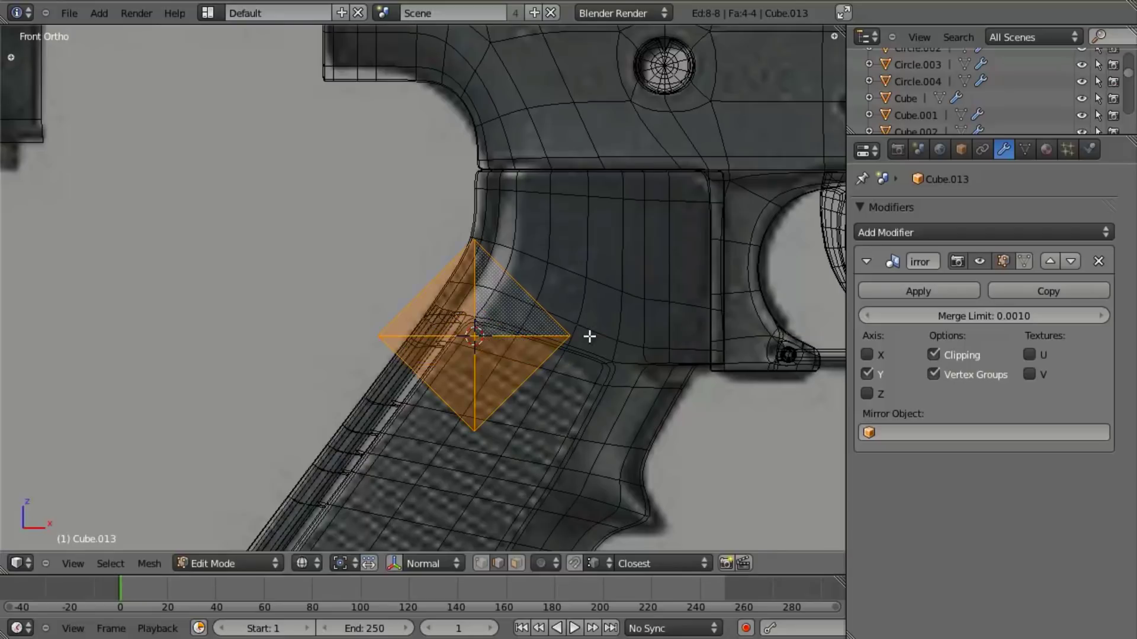
Step: Try to move individual cone vertices along the Y axis in vertex selection mode
{"action": "key", "text": "z"}
{"action": "middle_click_drag", "start_coordinate": [482, 333], "coordinate": [627, 428]}
{"action": "key", "text": "z"}
{"action": "mouse_move", "coordinate": [583, 368]}
{"action": "middle_mouse_down"}
{"action": "mouse_move", "coordinate": [586, 311]}
{"action": "mouse_move", "coordinate": [580, 335]}
{"action": "mouse_move", "coordinate": [533, 292]}
{"action": "mouse_move", "coordinate": [500, 282]}
{"action": "mouse_move", "coordinate": [526, 375]}
{"action": "middle_mouse_up"}
{"action": "scroll", "coordinate": [533, 291], "scroll_direction": "up", "scroll_amount": 3}
{"action": "key", "text": "ctrl+Tab"}
{"action": "left_click", "coordinate": [500, 265]}
{"action": "key", "text": "a"}
{"action": "right_click", "coordinate": [521, 374]}
{"action": "key", "text": "g"}
{"action": "key", "text": "y"}
{"action": "key", "text": "z"}
{"action": "right_click", "coordinate": [574, 411]}
{"action": "key", "text": "g"}
{"action": "key", "text": "y"}
{"action": "right_click", "coordinate": [604, 423]}
{"action": "middle_click_drag", "start_coordinate": [605, 422], "coordinate": [606, 371]}
{"action": "key", "text": "Tab"}
{"action": "key", "text": "Tab"}
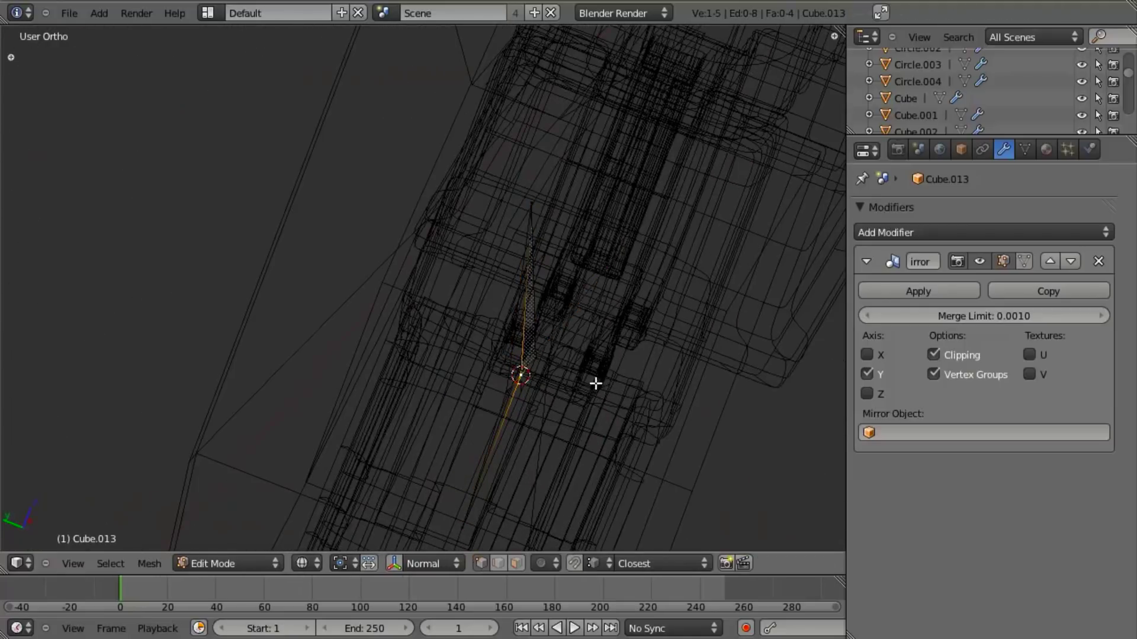
Step: Undo the vertex moves and the 90° rotation of the cone
{"action": "scroll", "coordinate": [543, 297], "scroll_direction": "up", "scroll_amount": 6}
{"action": "key", "text": "ctrl+z"}
{"action": "key", "text": "ctrl+z"}
{"action": "key", "text": "ctrl+z"}
{"action": "key", "text": "ctrl+z"}
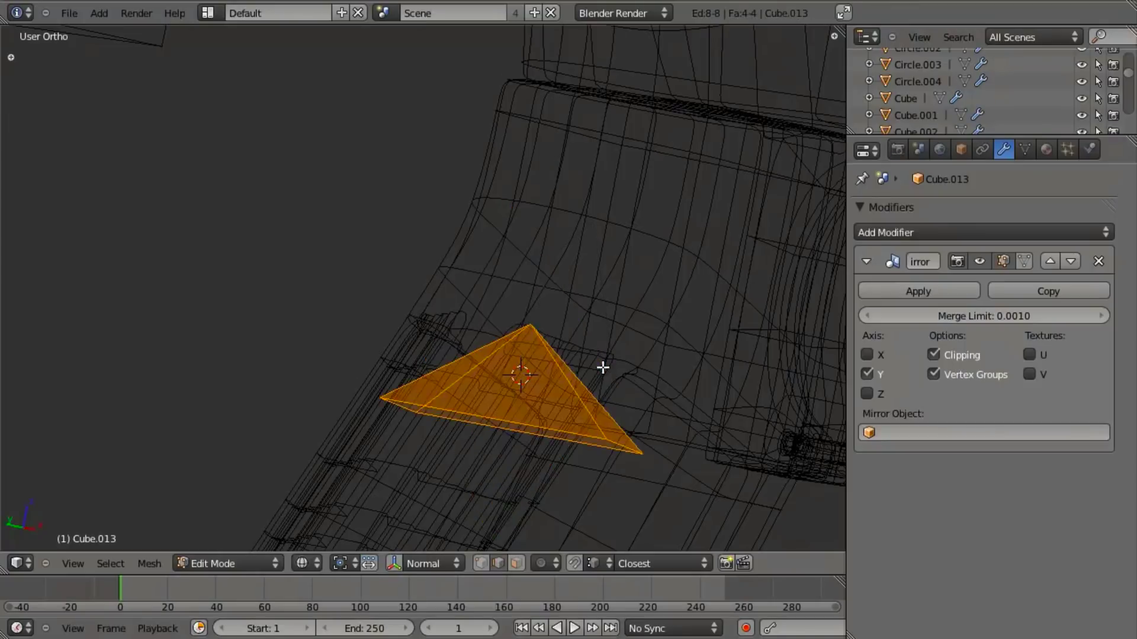
Step: Turn off Clipping in the cone's Mirror modifier and rotate the cone 90° about the X axis
{"action": "scroll", "coordinate": [602, 366], "scroll_direction": "down", "scroll_amount": 4}
{"action": "middle_click_drag", "start_coordinate": [602, 366], "coordinate": [955, 347]}
{"action": "left_click", "coordinate": [975, 353]}
{"action": "scroll", "coordinate": [639, 355], "scroll_direction": "up", "scroll_amount": 2}
{"action": "type", "text": "rx"}
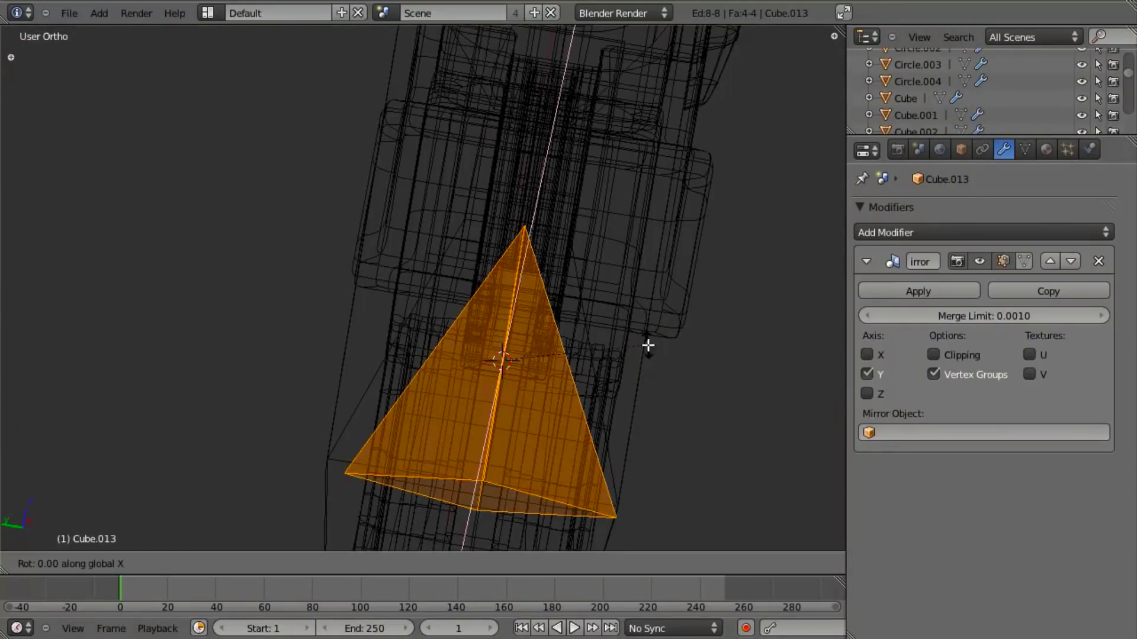
{"action": "type", "text": "90"}
{"action": "key", "text": "Return"}
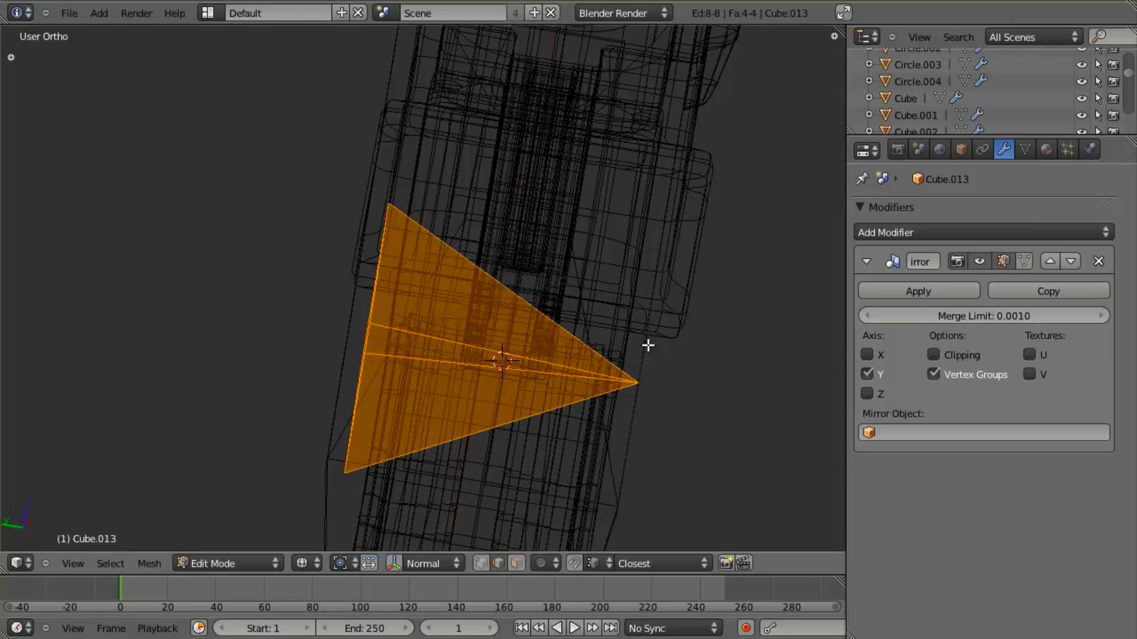
Step: Move the cone along the Y axis until it stands outside the grip's side and scale it down
{"action": "key", "text": "g"}
{"action": "key", "text": "y"}
{"action": "left_click", "coordinate": [673, 358]}
{"action": "key", "text": "z"}
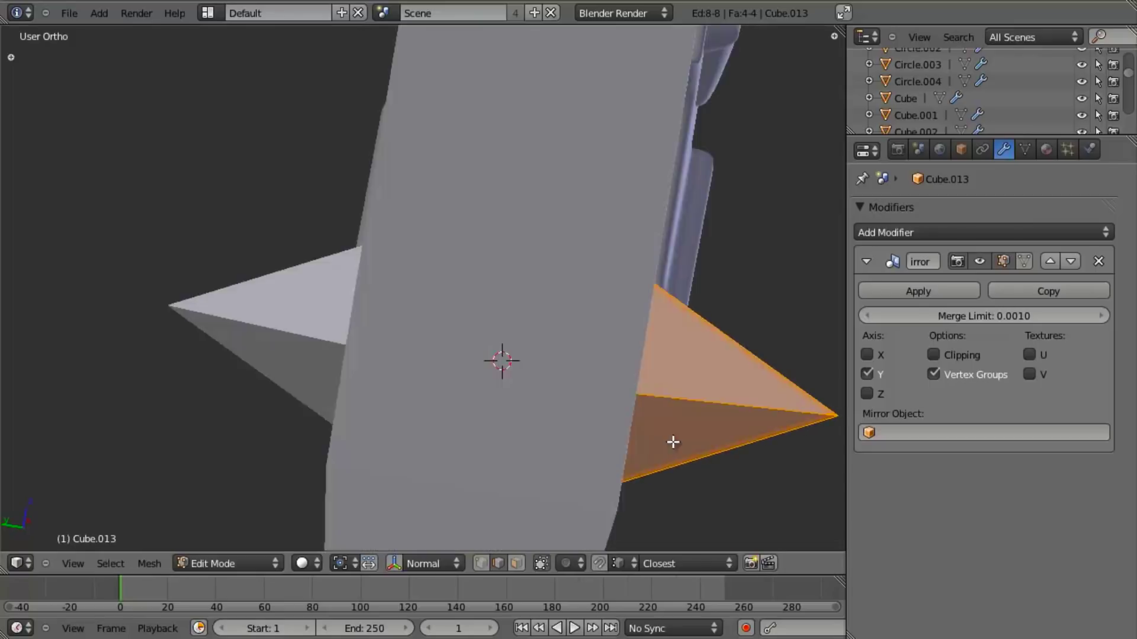
{"action": "key", "text": "s"}
{"action": "left_click", "coordinate": [694, 413]}
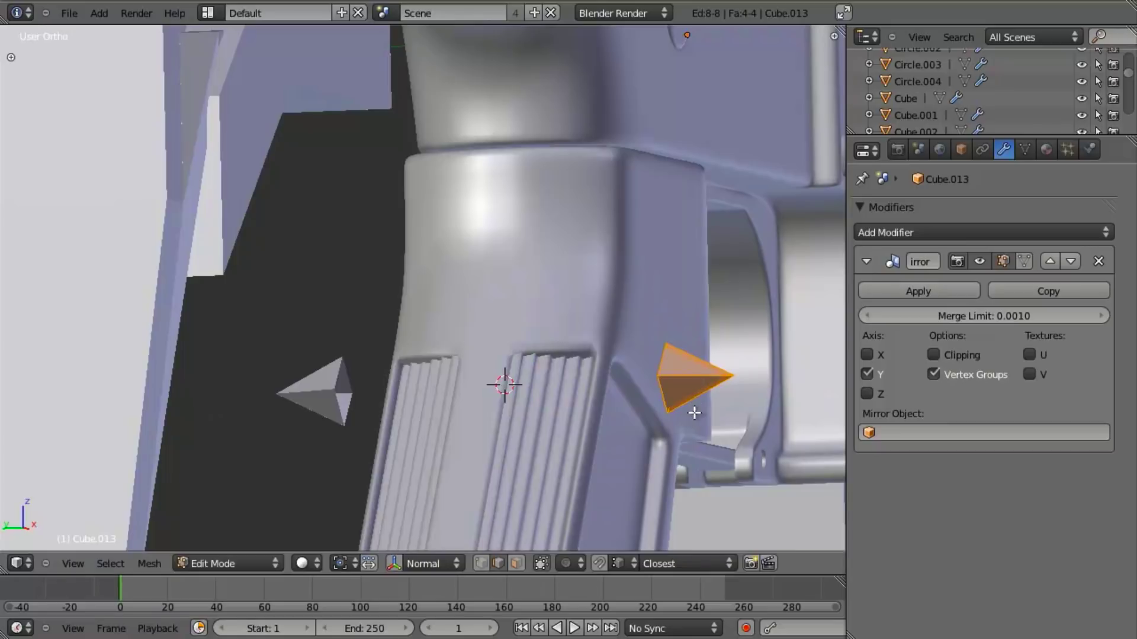
Step: Flatten the cone along the Y axis to roughly a third of its depth
{"action": "key", "text": "s"}
{"action": "key", "text": "x"}
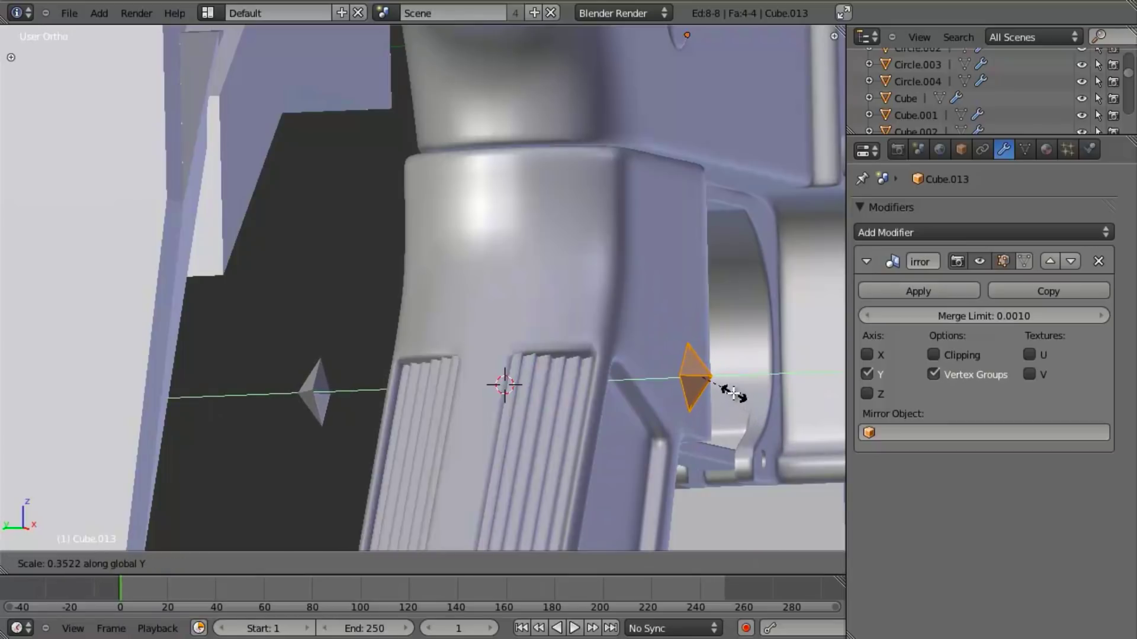
{"action": "left_click", "coordinate": [728, 388]}
Step: Resize the cone uniformly in front view to a small stud in the side panel's upper corner
{"action": "middle_click_drag", "start_coordinate": [705, 398], "coordinate": [545, 180], "text": "shift"}
{"action": "key", "text": "KP_1"}
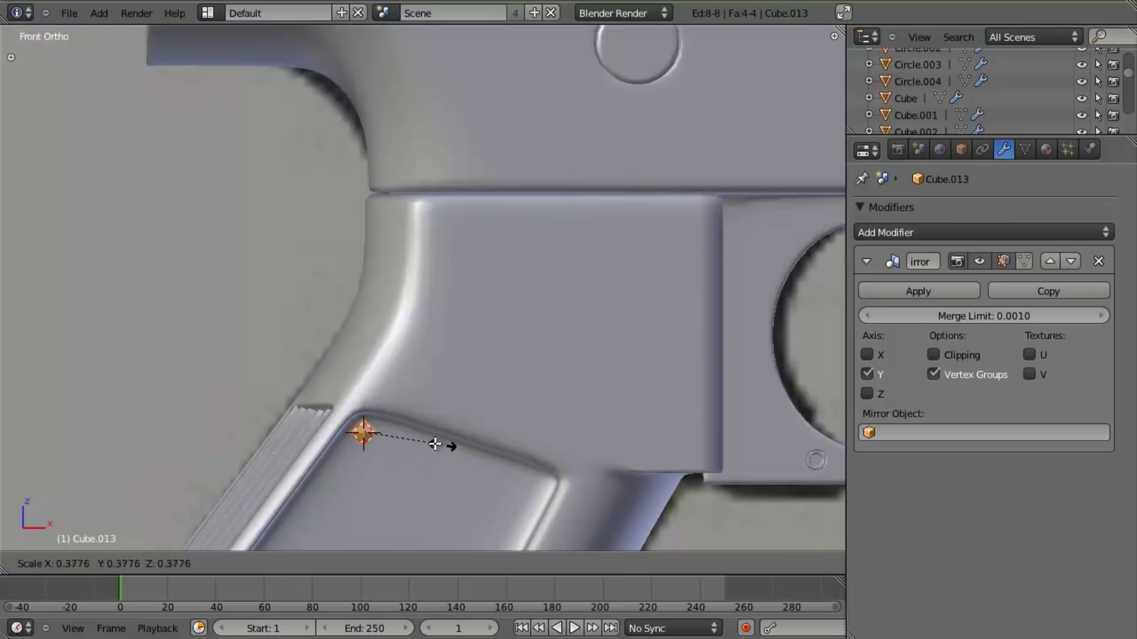
{"action": "key", "text": "z"}
{"action": "scroll", "coordinate": [456, 330], "scroll_direction": "up", "scroll_amount": 6}
{"action": "key", "text": "s"}
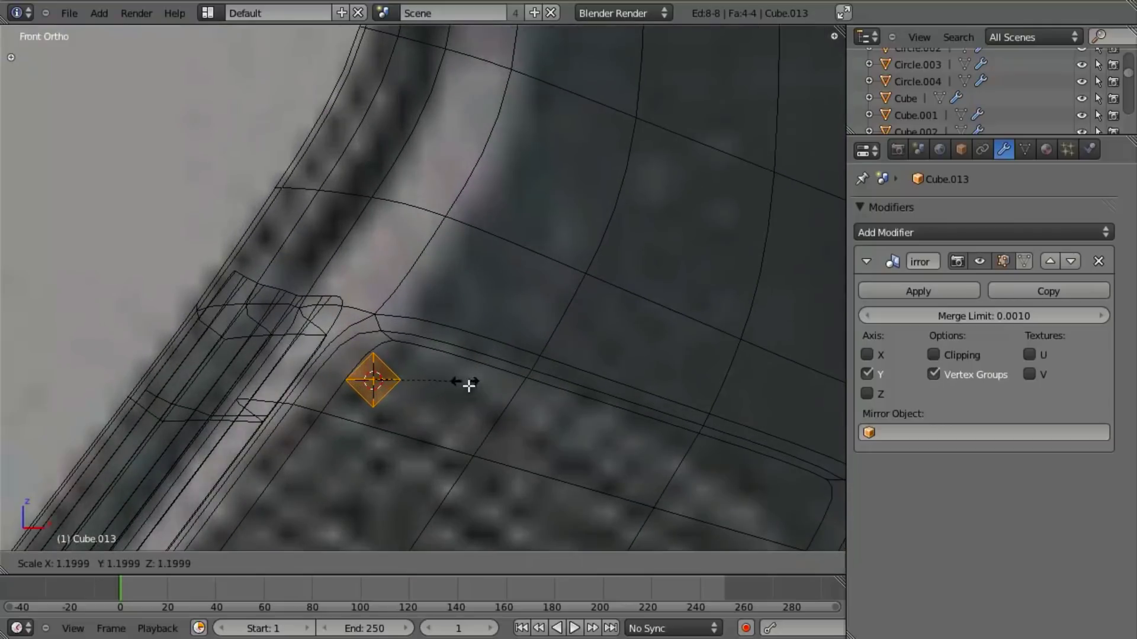
{"action": "left_click", "coordinate": [464, 382]}
Step: Stretch the cone along the Z axis by a factor of about 1.48 into a tall diamond
{"action": "key", "text": "z"}
{"action": "scroll", "coordinate": [456, 374], "scroll_direction": "up", "scroll_amount": 3}
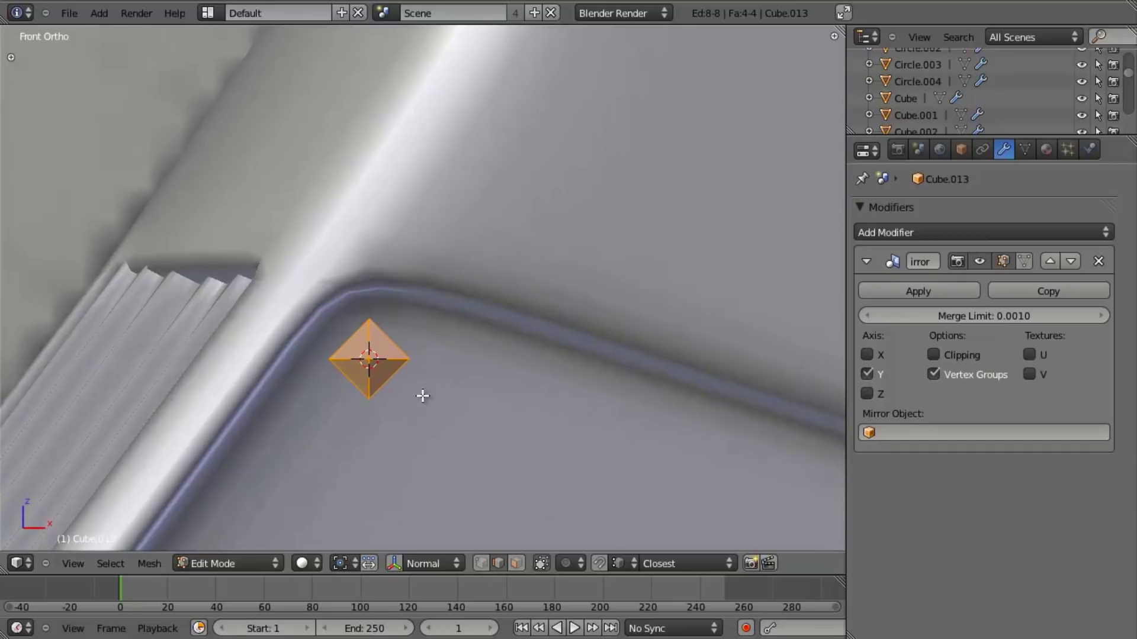
{"action": "key", "text": "s"}
{"action": "key", "text": "z"}
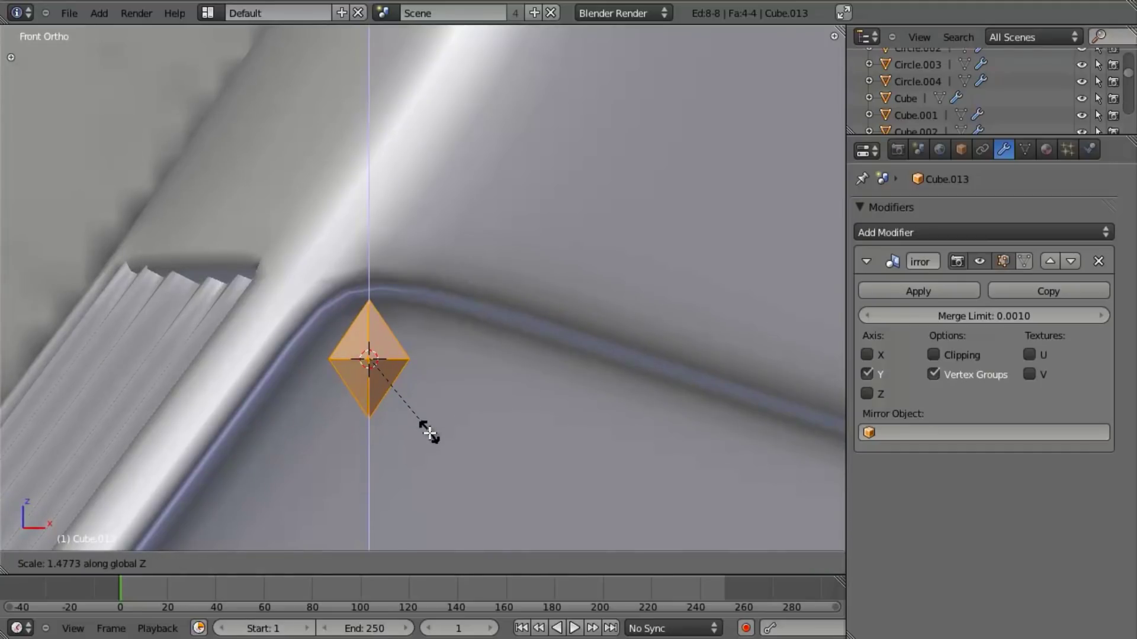
{"action": "left_click", "coordinate": [428, 433]}
Step: Scale the diamond-shaped cone uniformly to about 0.67 against the reference checkering and leave mesh editing
{"action": "scroll", "coordinate": [416, 393], "scroll_direction": "down", "scroll_amount": 3}
{"action": "key", "text": "z"}
{"action": "scroll", "coordinate": [448, 399], "scroll_direction": "down", "scroll_amount": 5}
{"action": "key", "text": "z"}
{"action": "key", "text": "z"}
{"action": "scroll", "coordinate": [467, 395], "scroll_direction": "up", "scroll_amount": 6}
{"action": "key", "text": "s"}
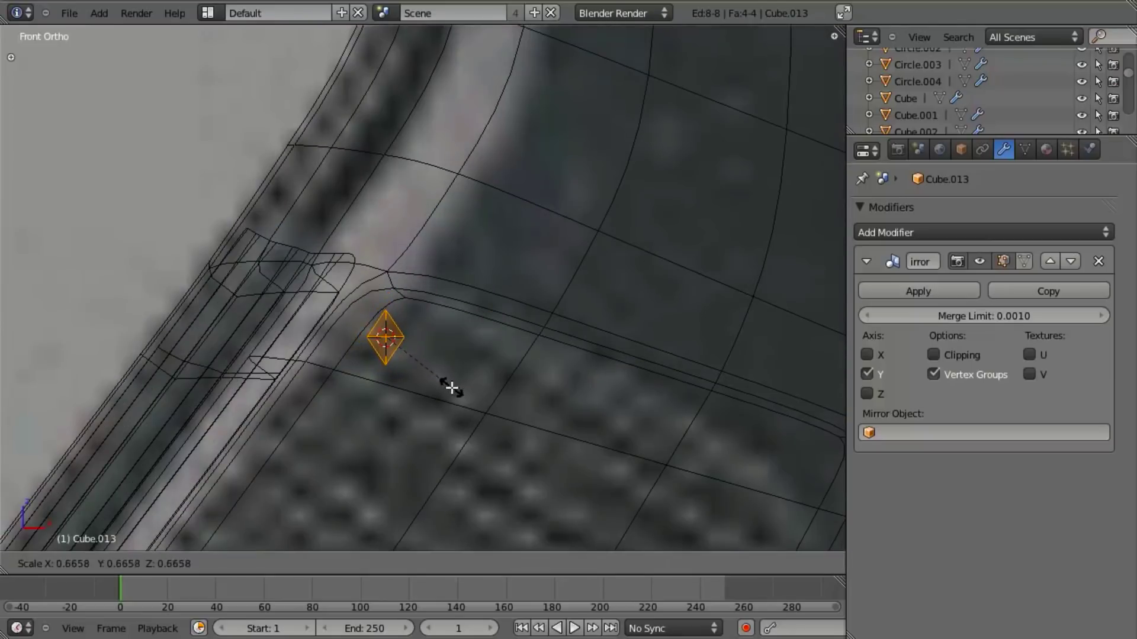
{"action": "left_click", "coordinate": [452, 393]}
{"action": "key", "text": "Tab"}
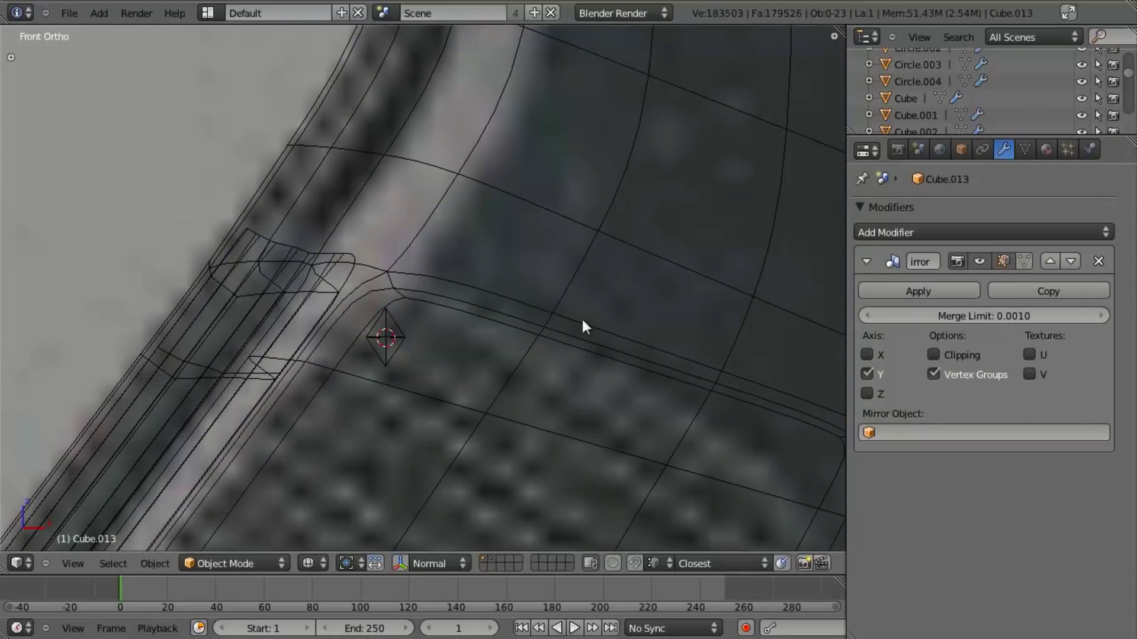
Step: Select the cone object, collapse its Mirror modifier settings and add an Array modifier
{"action": "right_click", "coordinate": [379, 340]}
{"action": "left_click", "coordinate": [866, 262]}
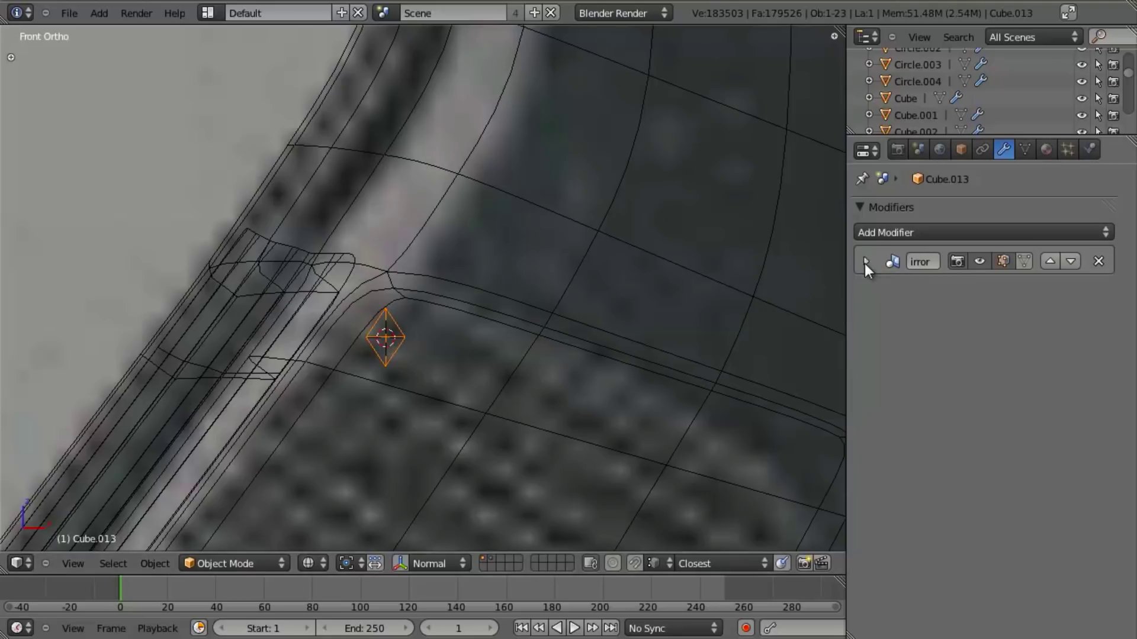
{"action": "left_click", "coordinate": [875, 234]}
{"action": "left_click", "coordinate": [805, 267]}
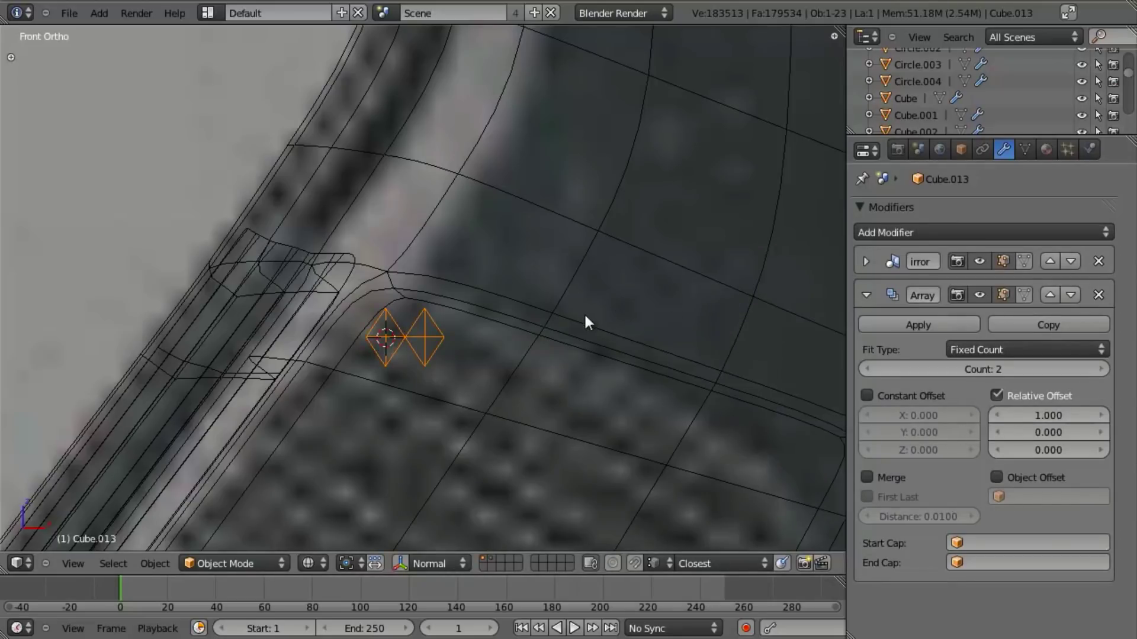
{"action": "key", "text": "z"}
{"action": "middle_click_drag", "start_coordinate": [531, 346], "coordinate": [536, 308], "text": "shift"}
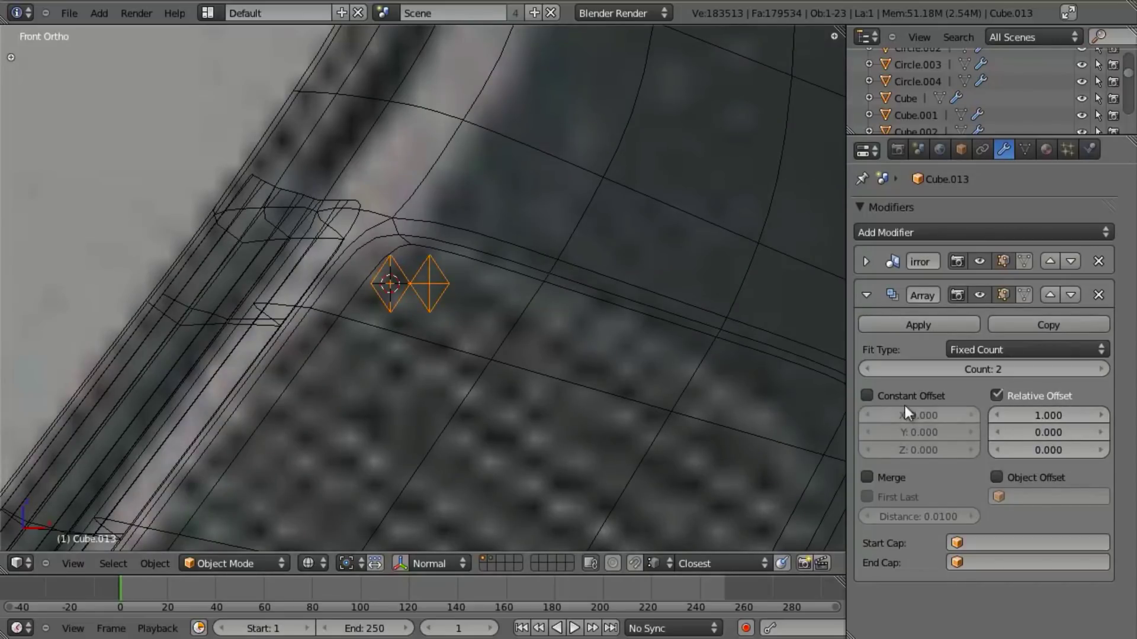
Step: Set the Array modifier's count to 13 so the row of diamonds spans the side panel's width
{"action": "left_click", "coordinate": [1105, 376]}
{"action": "left_click", "coordinate": [1107, 376]}
{"action": "left_click", "coordinate": [1106, 375]}
{"action": "left_click", "coordinate": [1106, 375]}
{"action": "left_click", "coordinate": [1106, 375]}
{"action": "left_click", "coordinate": [1106, 376]}
{"action": "left_click", "coordinate": [1106, 375]}
{"action": "left_click", "coordinate": [1106, 376]}
{"action": "scroll", "coordinate": [571, 343], "scroll_direction": "down", "scroll_amount": 5}
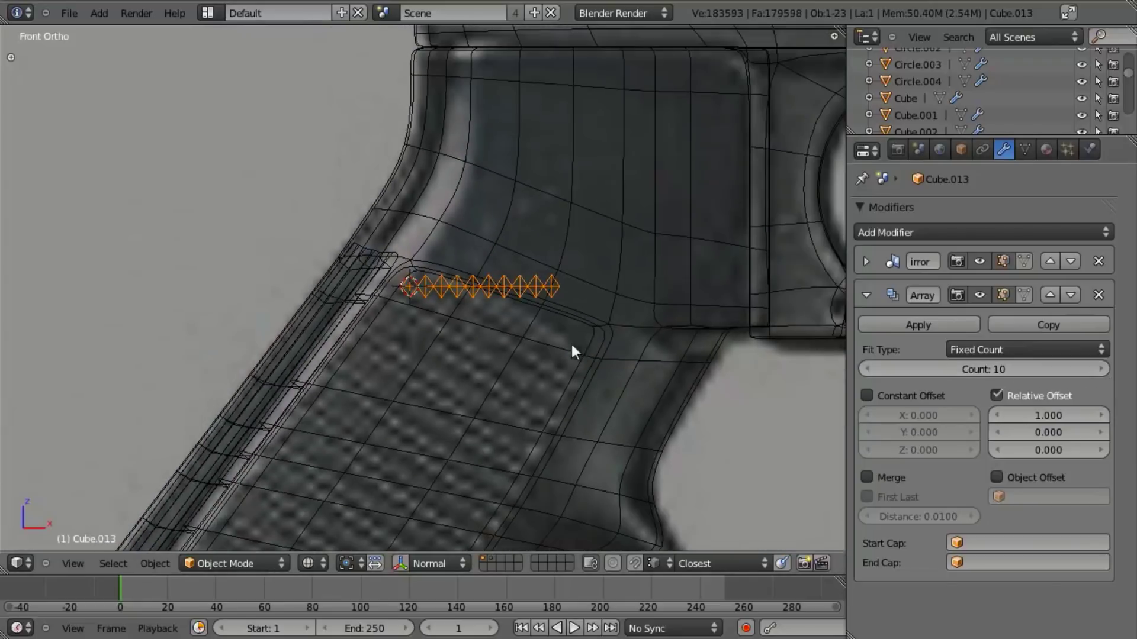
{"action": "left_click", "coordinate": [1091, 371]}
{"action": "left_click", "coordinate": [1091, 371]}
{"action": "left_click", "coordinate": [1091, 371]}
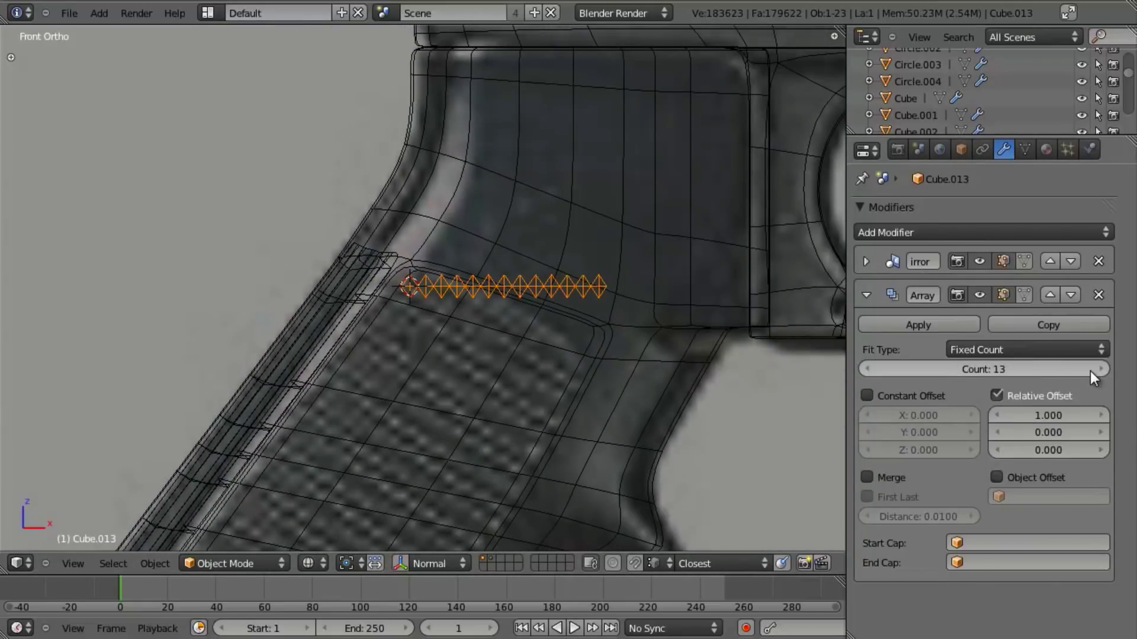
{"action": "scroll", "coordinate": [596, 363], "scroll_direction": "up", "scroll_amount": 3}
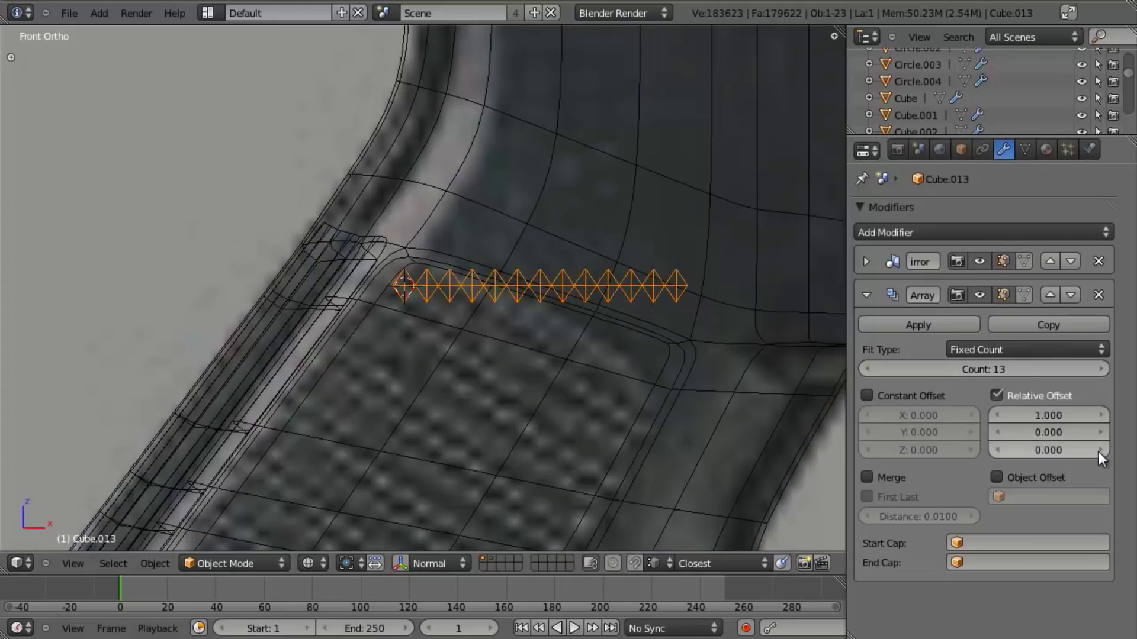
{"action": "left_click", "coordinate": [1103, 371]}
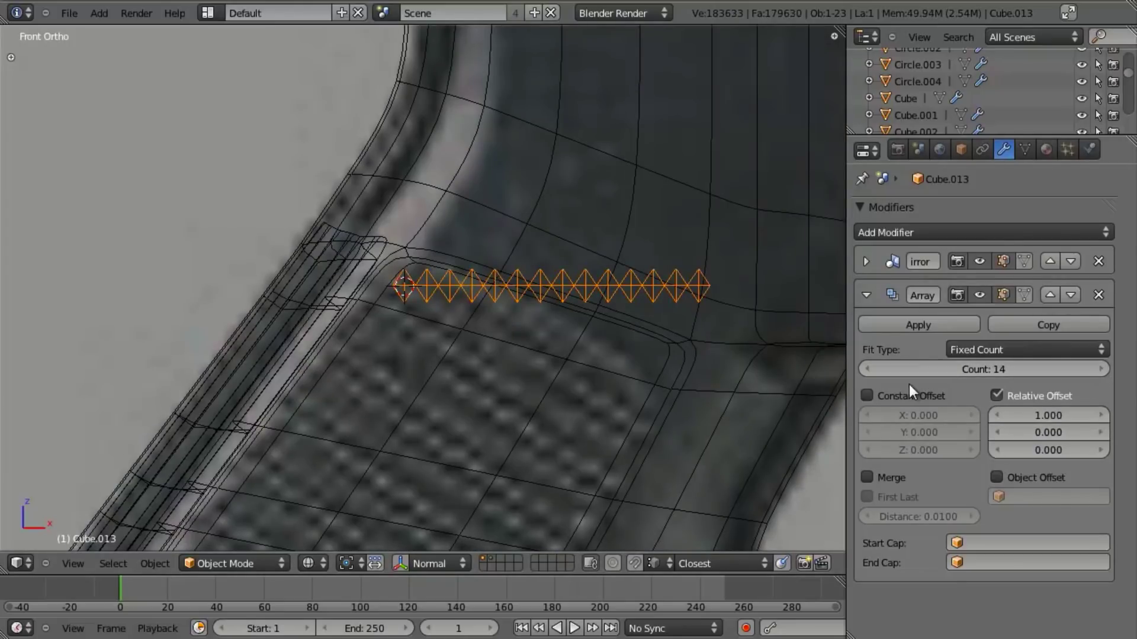
{"action": "left_click", "coordinate": [870, 371]}
Step: Collapse the first array and add a second Array modifier with relative offset X 0 and Y 0.5
{"action": "left_click", "coordinate": [865, 295]}
{"action": "left_click", "coordinate": [862, 233]}
{"action": "left_click", "coordinate": [820, 271]}
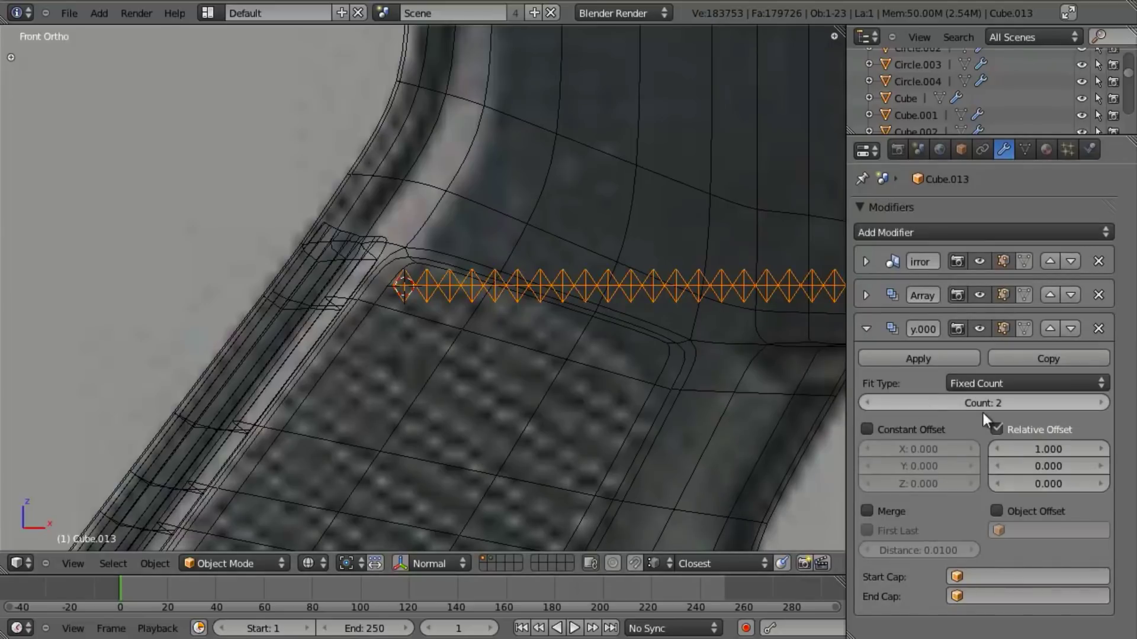
{"action": "left_click", "coordinate": [1021, 448]}
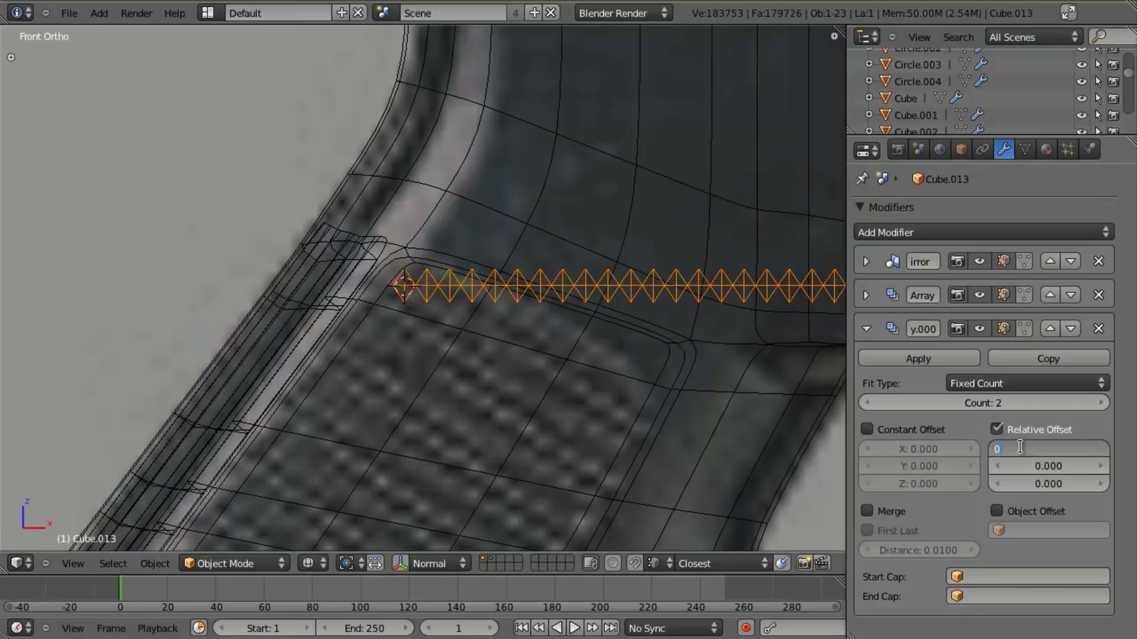
{"action": "type", "text": "0"}
{"action": "key", "text": "Tab"}
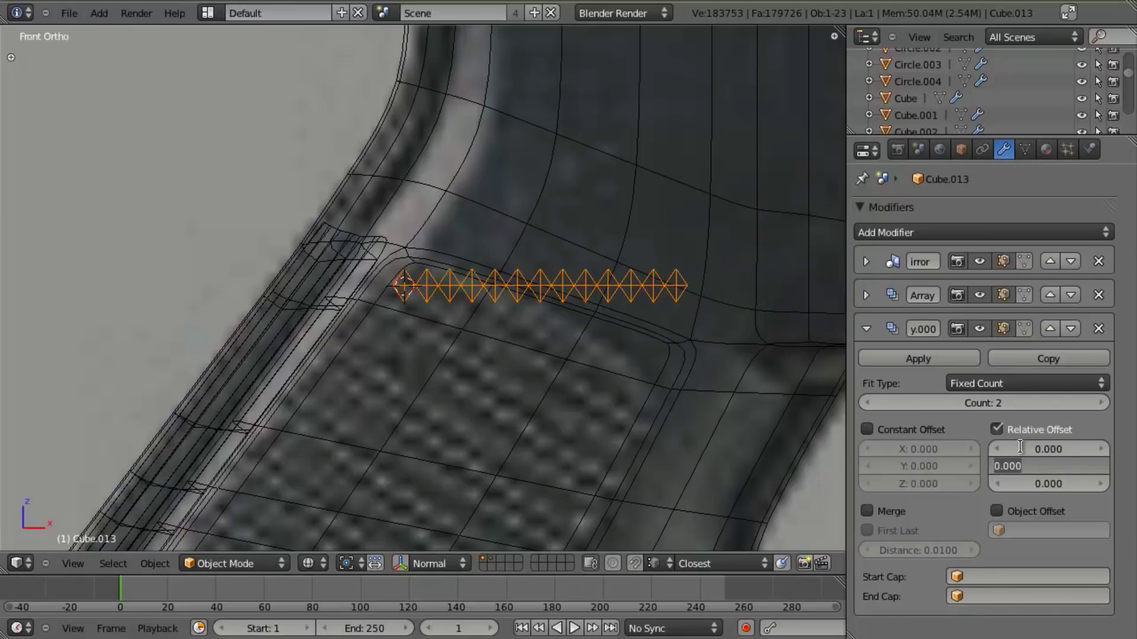
{"action": "type", "text": ".5"}
{"action": "key", "text": "Return"}
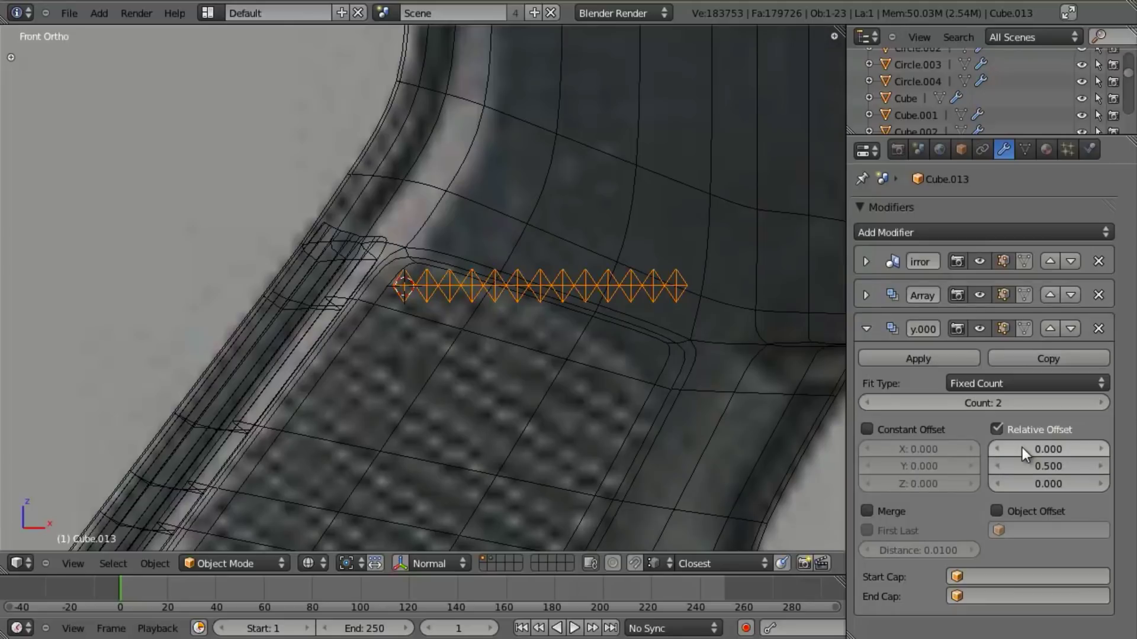
Step: Set the second array's relative offset to 0 in Y and 0.5 in Z
{"action": "left_click", "coordinate": [1045, 468]}
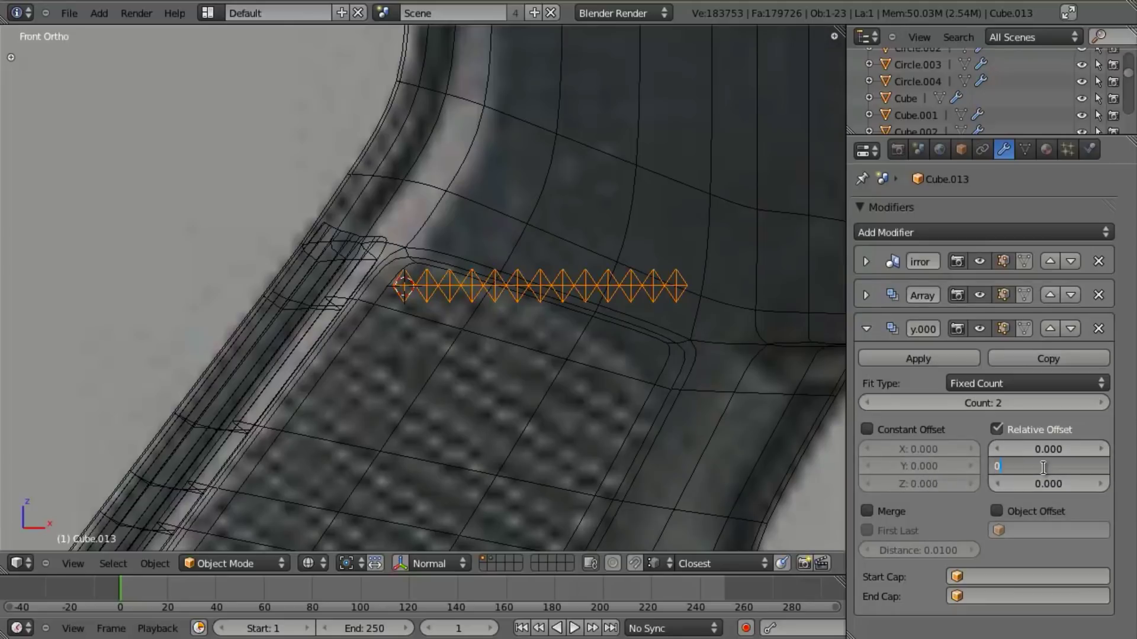
{"action": "type", "text": "0"}
{"action": "key", "text": "Tab"}
{"action": "type", "text": ".5"}
{"action": "key", "text": "Return"}
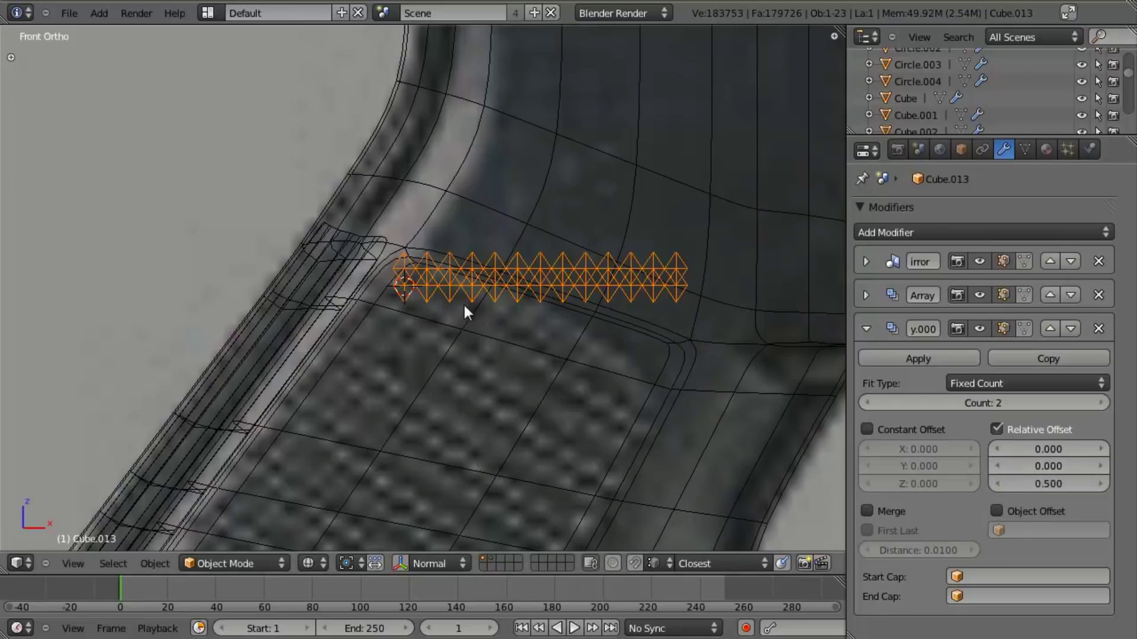
{"action": "scroll", "coordinate": [468, 296], "scroll_direction": "up", "scroll_amount": 2}
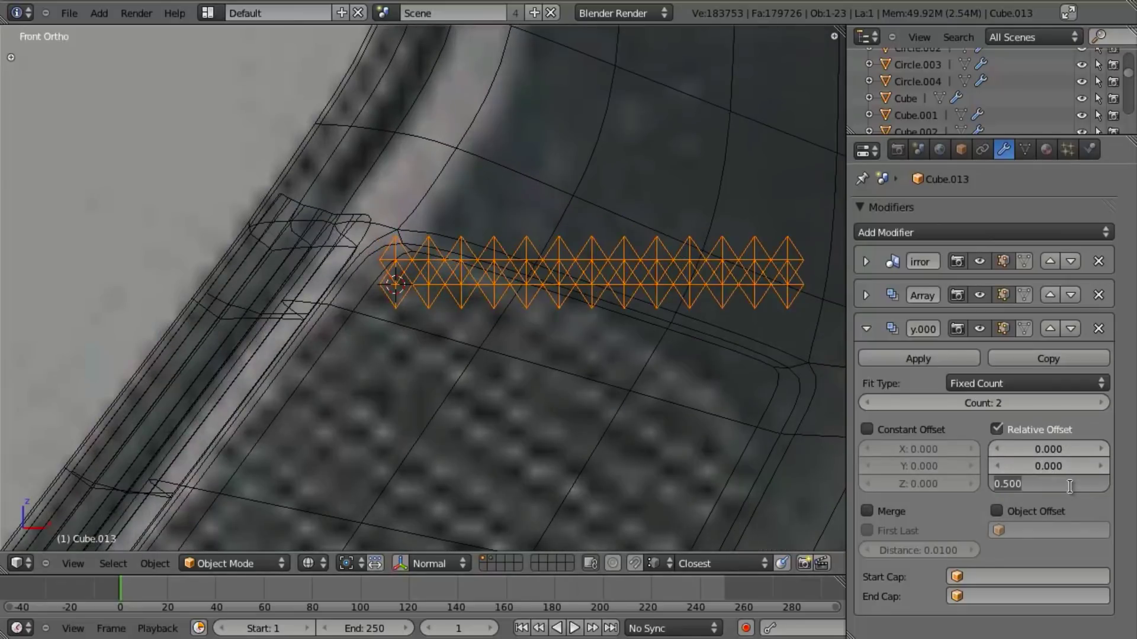
Step: Set the second array's relative offset to -0.5 in Z and 0.04 in X to stagger the second row of diamonds
{"action": "type", "text": "-.5"}
{"action": "key", "text": "Return"}
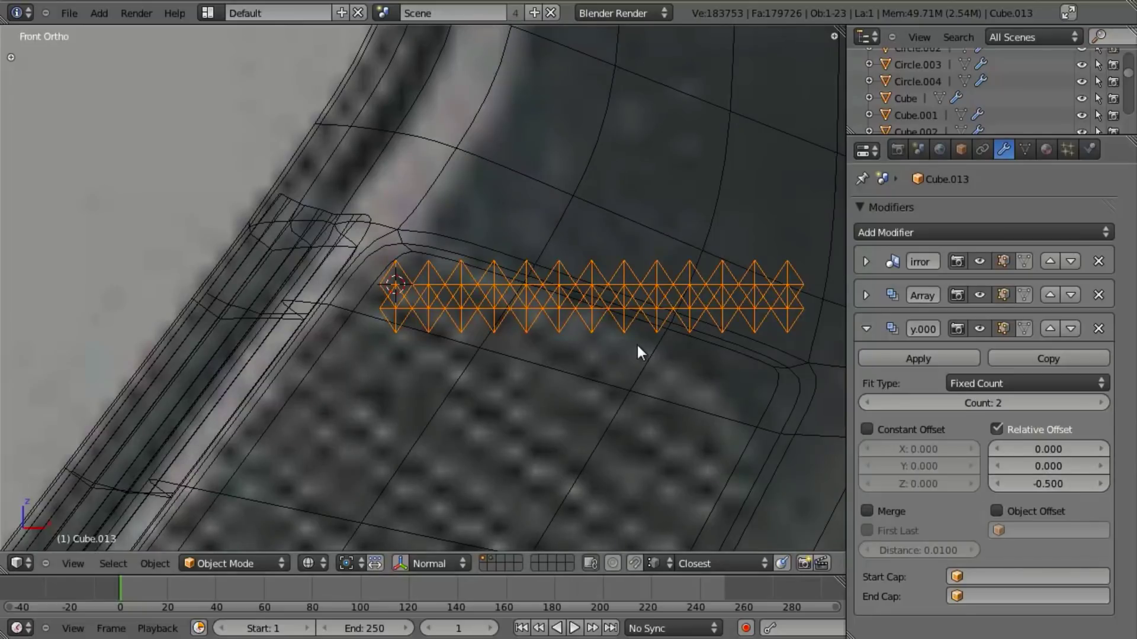
{"action": "scroll", "coordinate": [637, 346], "scroll_direction": "up", "scroll_amount": 1}
{"action": "left_click", "coordinate": [1096, 449]}
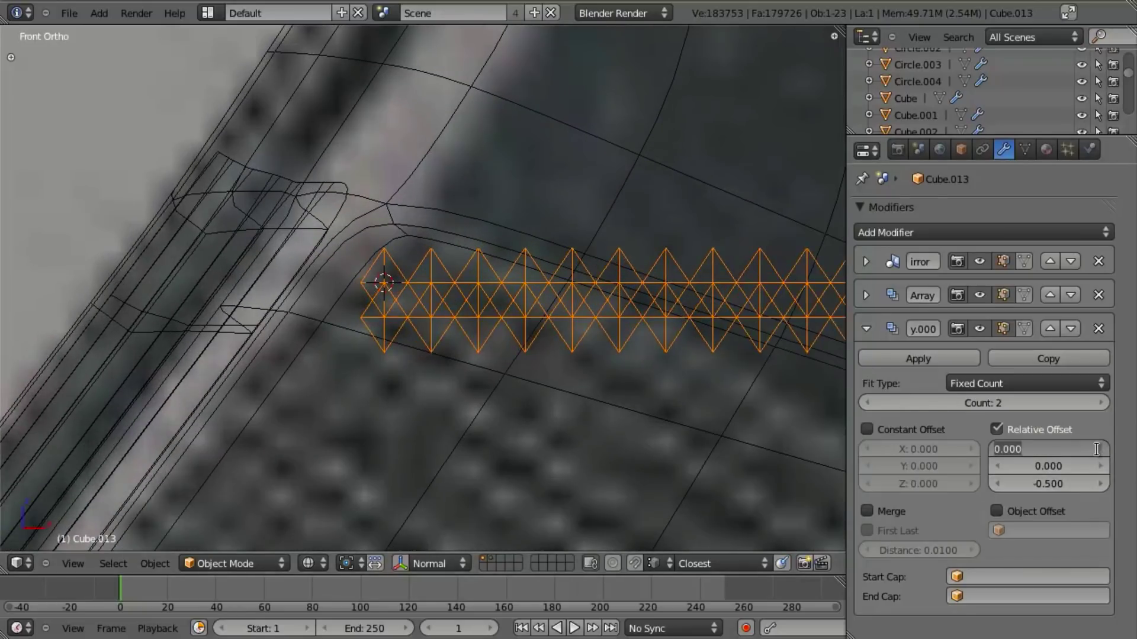
{"action": "key", "text": "Return"}
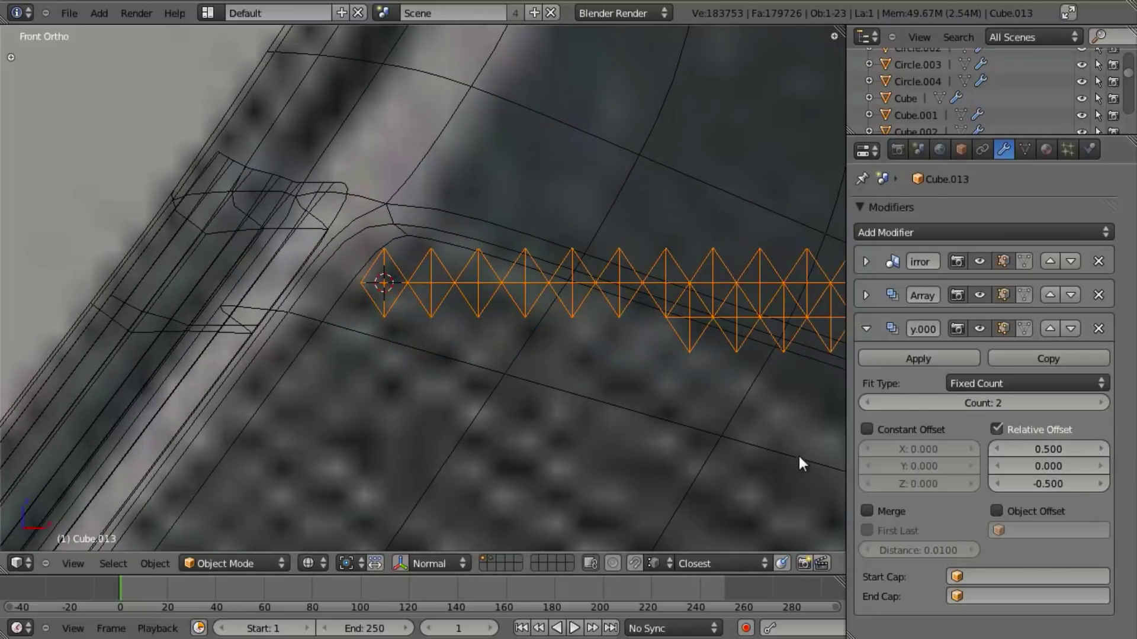
{"action": "scroll", "coordinate": [424, 370], "scroll_direction": "down", "scroll_amount": 2}
{"action": "scroll", "coordinate": [424, 370], "scroll_direction": "up", "scroll_amount": 2}
{"action": "left_click_drag", "start_coordinate": [1005, 450], "coordinate": [964, 442]}
{"action": "scroll", "coordinate": [385, 340], "scroll_direction": "up", "scroll_amount": 2}
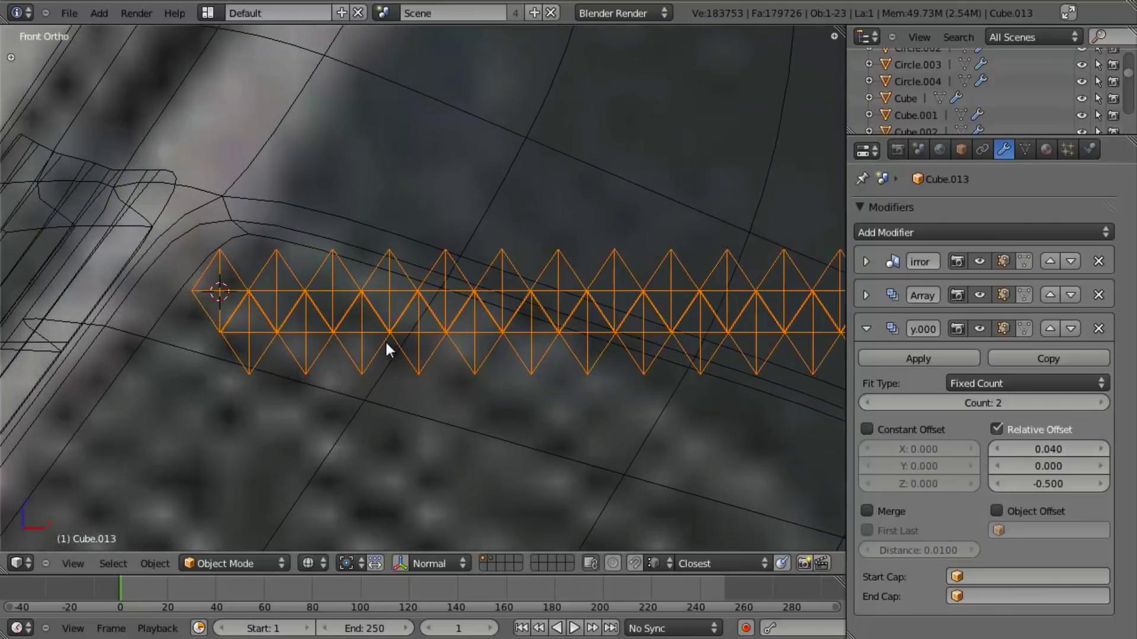
Step: Switch the viewport to solid shading and raise the second array's count to 4
{"action": "key", "text": "z"}
{"action": "scroll", "coordinate": [477, 389], "scroll_direction": "down", "scroll_amount": 4}
{"action": "middle_click_drag", "start_coordinate": [478, 388], "coordinate": [499, 350], "text": "shift"}
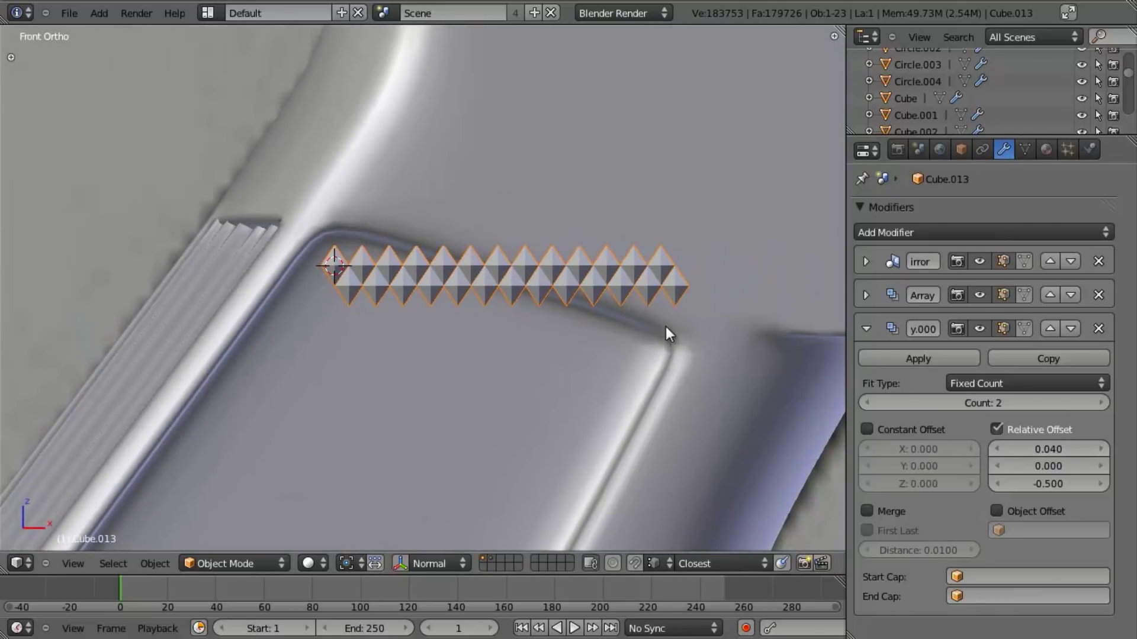
{"action": "scroll", "coordinate": [663, 343], "scroll_direction": "down", "scroll_amount": 3}
{"action": "left_click", "coordinate": [1100, 405]}
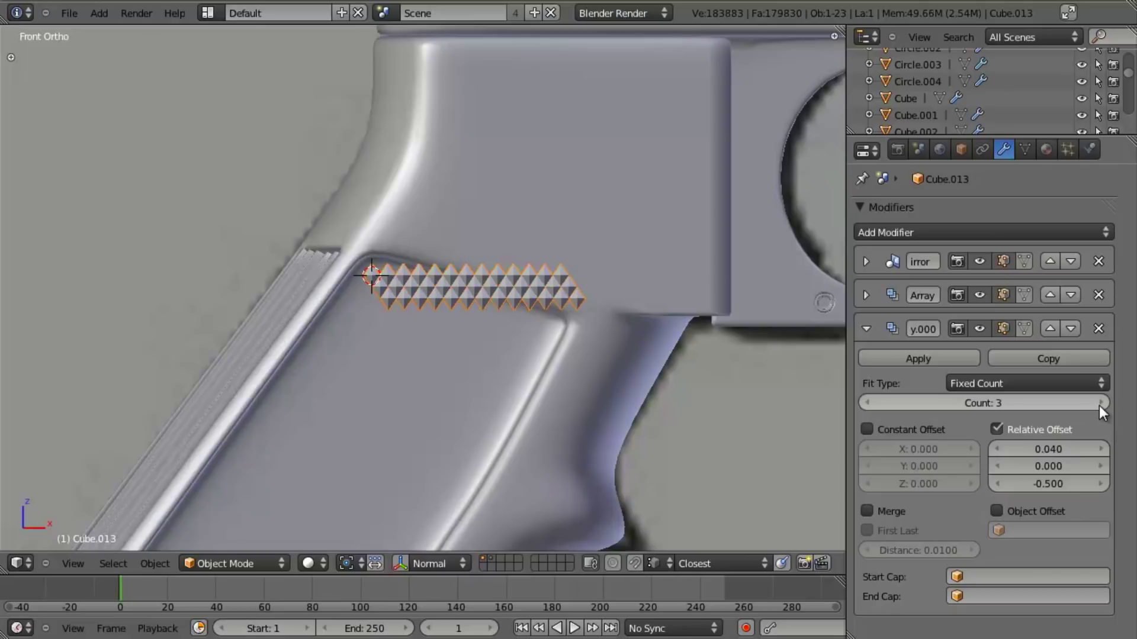
{"action": "left_click", "coordinate": [1099, 404]}
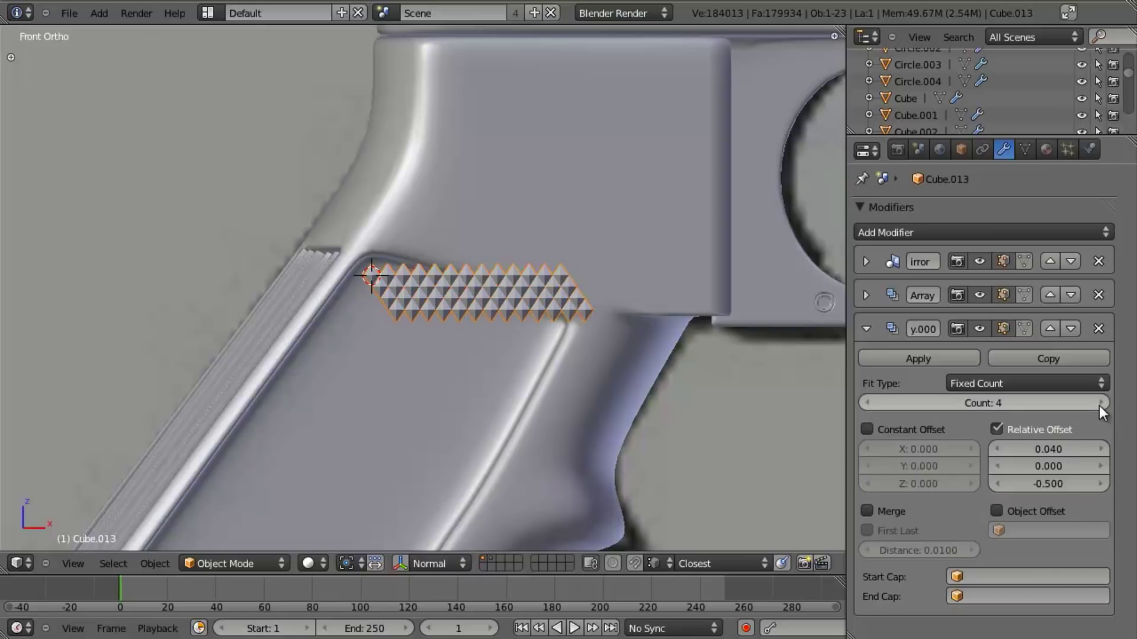
Step: Try X relative offsets of -0.4, 0.4 and 0.04 on the second array
{"action": "left_click", "coordinate": [1089, 449]}
{"action": "type", "text": "-0.4"}
{"action": "key", "text": "Return"}
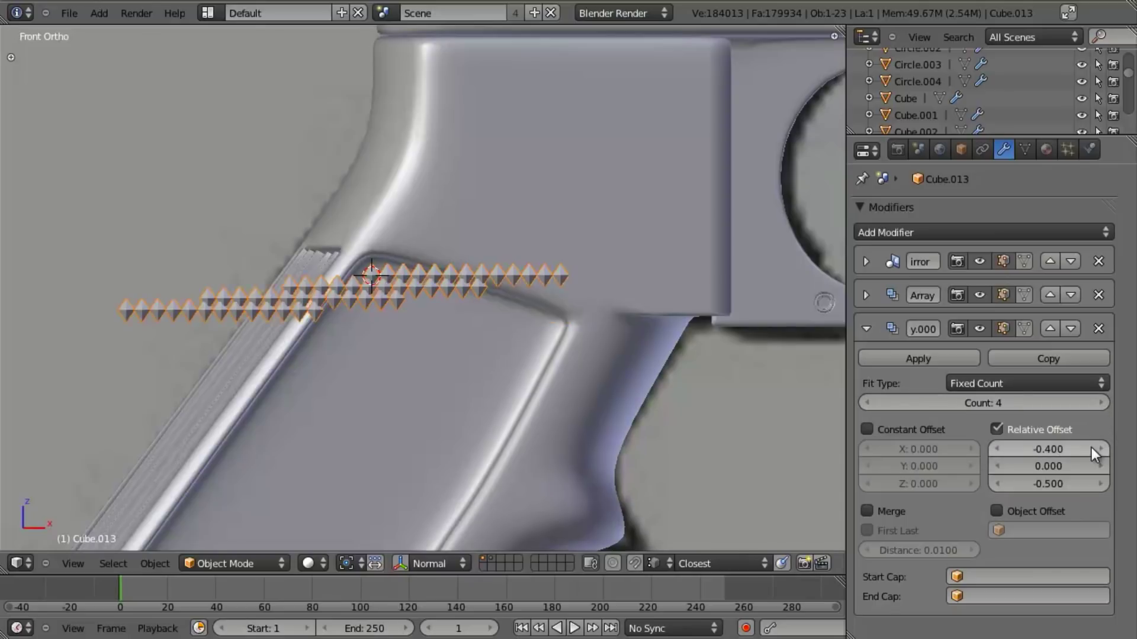
{"action": "left_click", "coordinate": [1091, 447]}
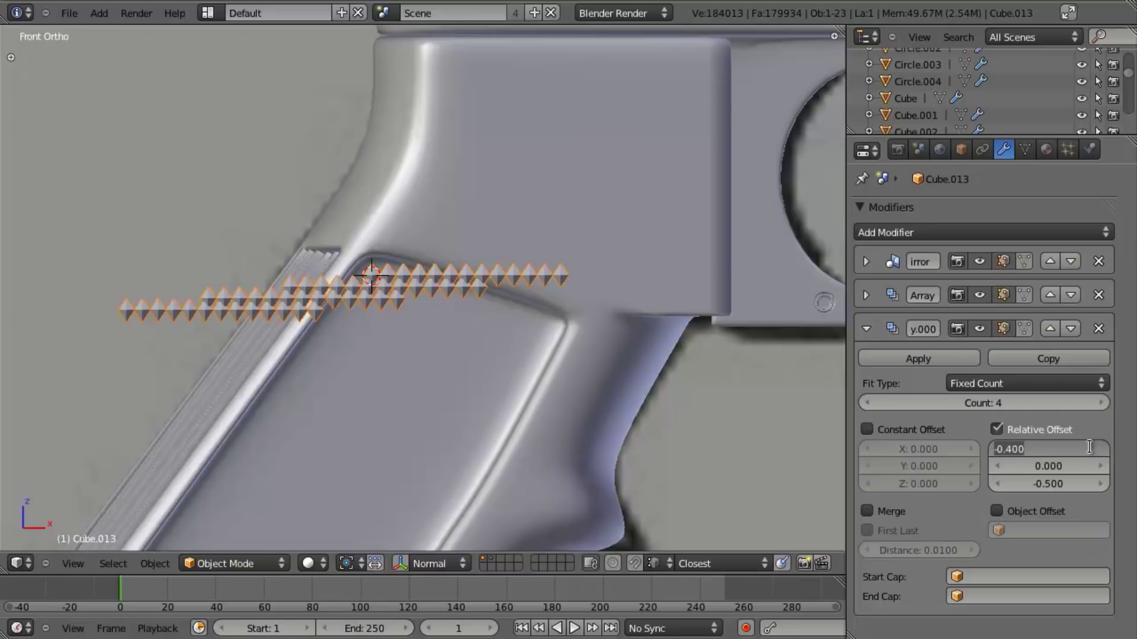
{"action": "type", "text": ".4"}
{"action": "key", "text": "Return"}
{"action": "left_click", "coordinate": [1089, 447]}
{"action": "type", "text": ".04"}
{"action": "key", "text": "Return"}
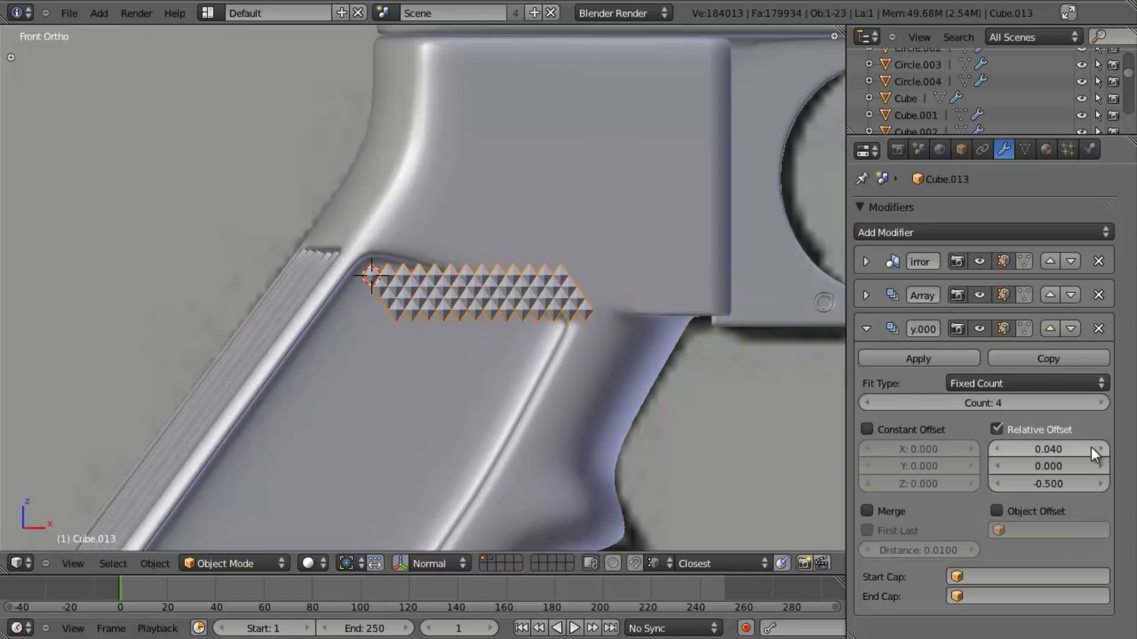
Step: Set the second array's X relative offset to -0.04 so the rows slant along the grip
{"action": "left_click", "coordinate": [1091, 448]}
{"action": "type", "text": "-0.04"}
{"action": "key", "text": "Return"}
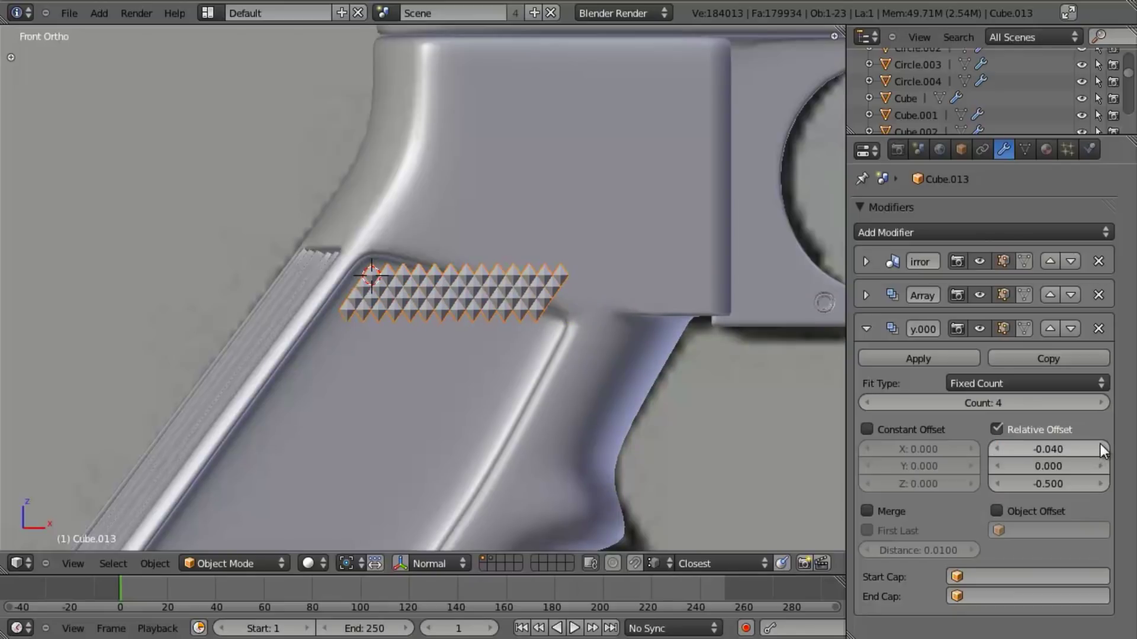
Step: Raise the second array's count to 30 to extend the diamond rows down the side panel
{"action": "left_click", "coordinate": [1101, 403]}
{"action": "left_click", "coordinate": [1102, 403]}
{"action": "left_click", "coordinate": [1103, 404]}
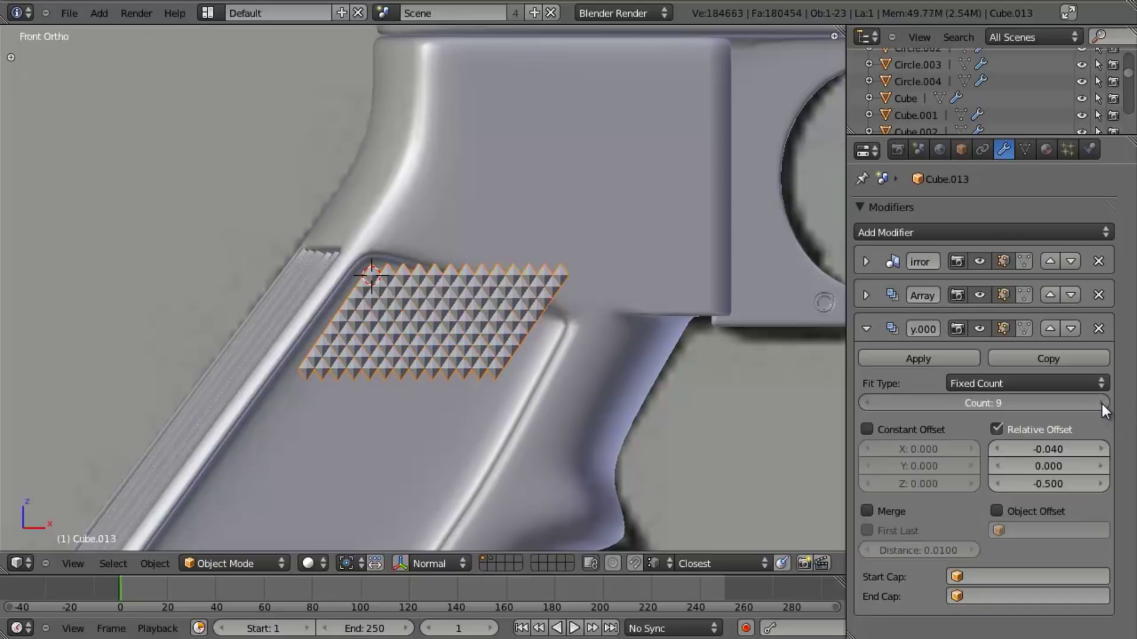
{"action": "left_click", "coordinate": [1102, 403]}
{"action": "left_click", "coordinate": [1102, 404]}
{"action": "left_click", "coordinate": [1102, 404]}
{"action": "left_click", "coordinate": [1102, 404]}
{"action": "left_click", "coordinate": [1102, 404]}
{"action": "left_click", "coordinate": [1103, 404]}
{"action": "left_click", "coordinate": [1102, 404]}
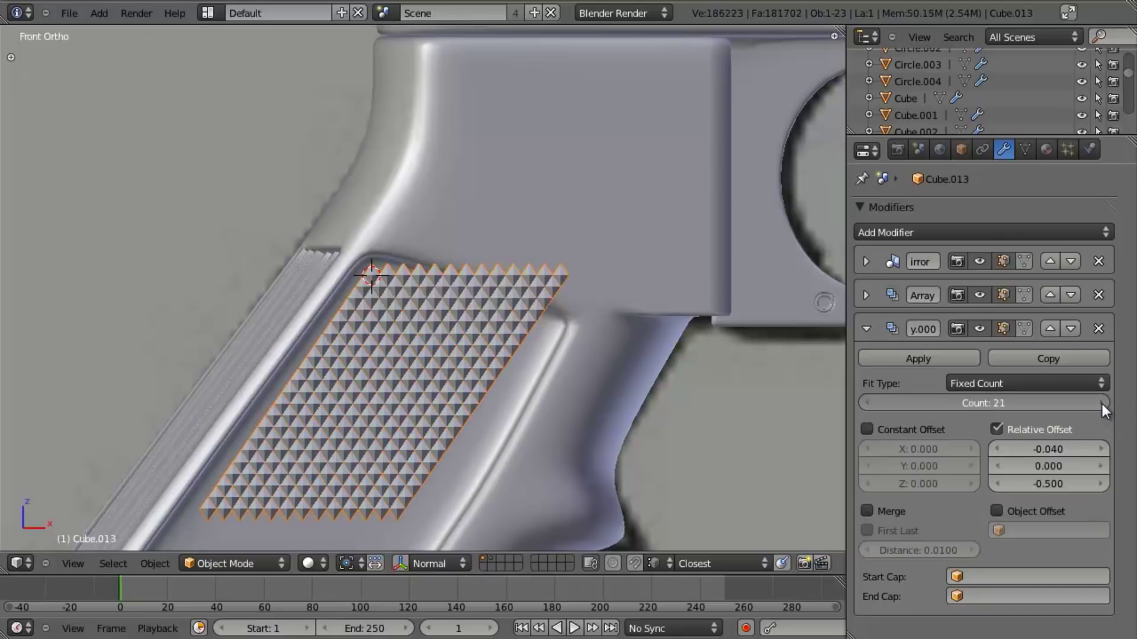
{"action": "scroll", "coordinate": [523, 446], "scroll_direction": "down", "scroll_amount": 3}
{"action": "scroll", "coordinate": [556, 367], "scroll_direction": "up", "scroll_amount": 1}
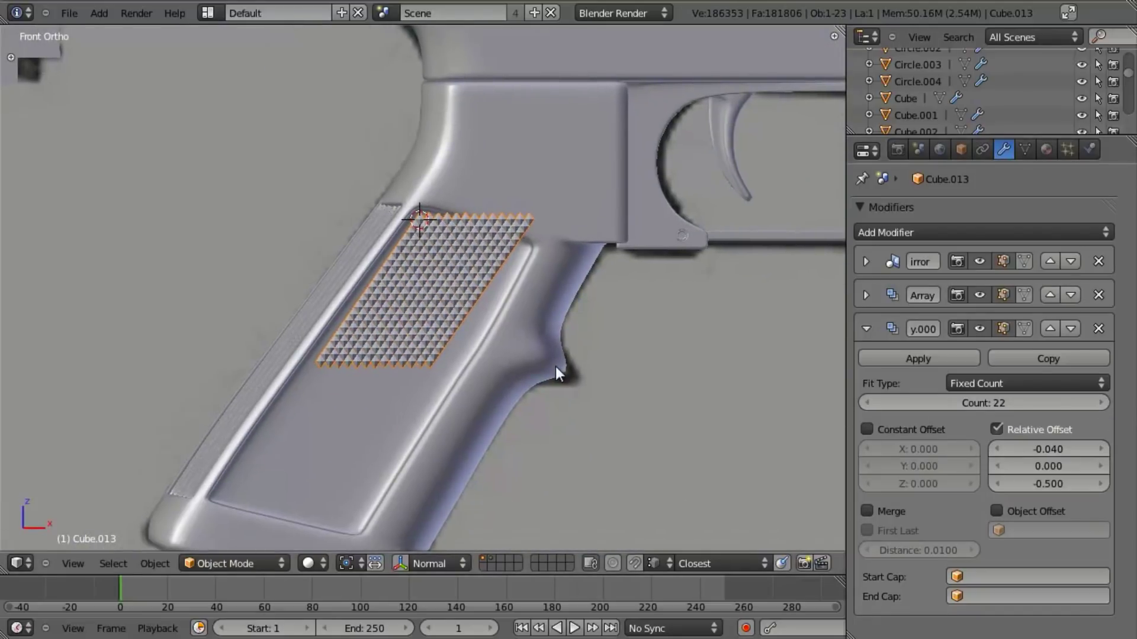
{"action": "left_click", "coordinate": [1102, 403]}
{"action": "left_click", "coordinate": [1102, 403]}
{"action": "left_click", "coordinate": [1102, 403]}
{"action": "left_click", "coordinate": [1102, 403]}
{"action": "left_click", "coordinate": [1102, 403]}
{"action": "left_click", "coordinate": [1102, 403]}
{"action": "left_click", "coordinate": [1102, 403]}
{"action": "left_click", "coordinate": [1103, 403]}
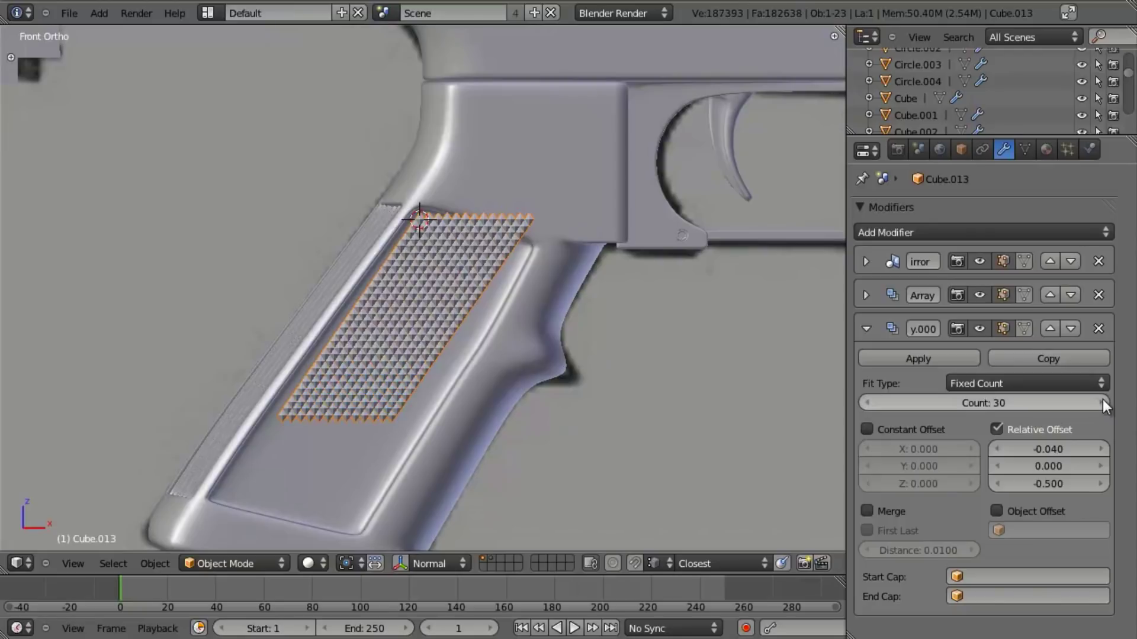
Step: Scale the base cone mesh up by about 1.23 in Edit Mode and return to Object Mode
{"action": "key", "text": "Tab"}
{"action": "key", "text": "s"}
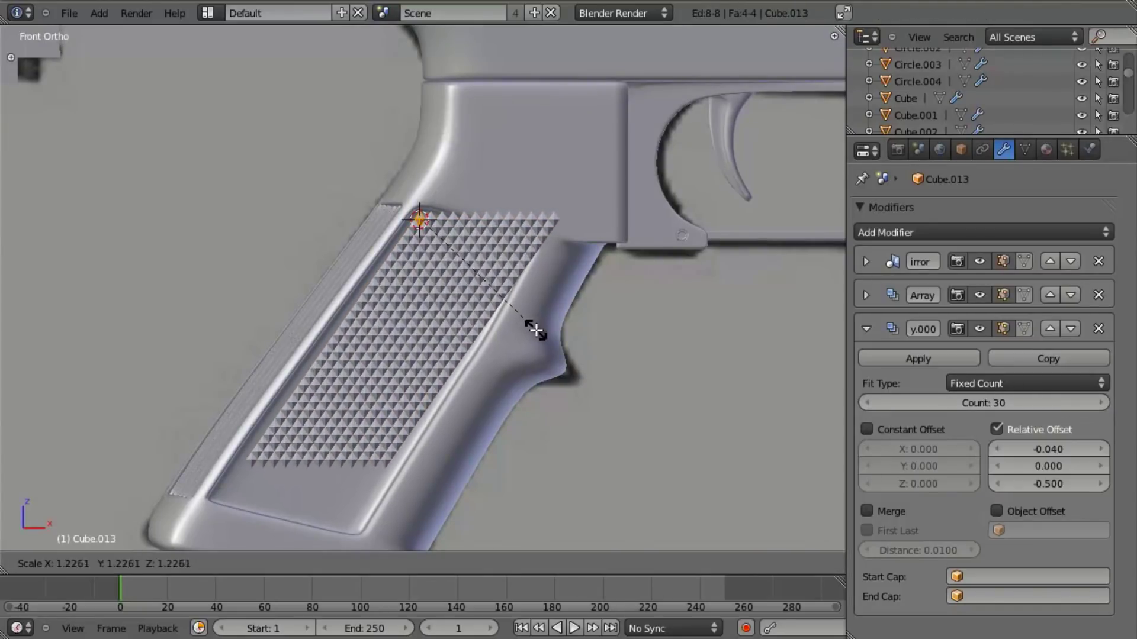
{"action": "left_click", "coordinate": [536, 328]}
{"action": "key", "text": "Tab"}
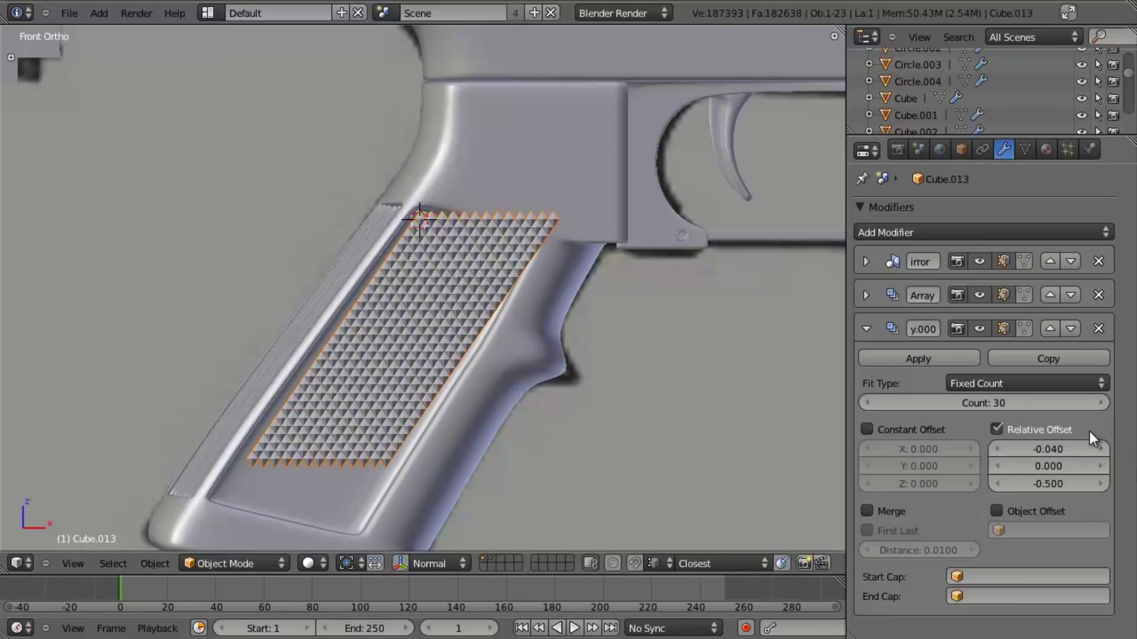
Step: Raise the second array's count to 34 to bring the pattern closer to the panel's lower edge
{"action": "left_click", "coordinate": [1100, 404]}
{"action": "left_click", "coordinate": [1100, 404]}
{"action": "left_click", "coordinate": [1100, 404]}
{"action": "left_click", "coordinate": [1100, 405]}
{"action": "scroll", "coordinate": [641, 349], "scroll_direction": "up", "scroll_amount": 3}
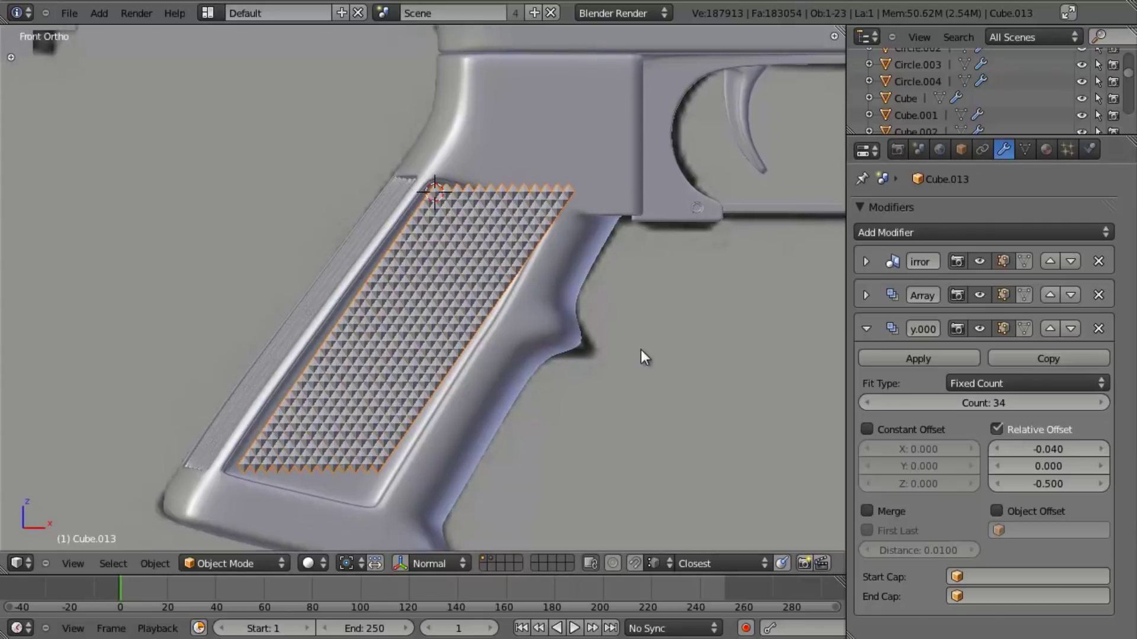
{"action": "scroll", "coordinate": [638, 337], "scroll_direction": "up", "scroll_amount": 2}
{"action": "scroll", "coordinate": [604, 334], "scroll_direction": "up", "scroll_amount": 2}
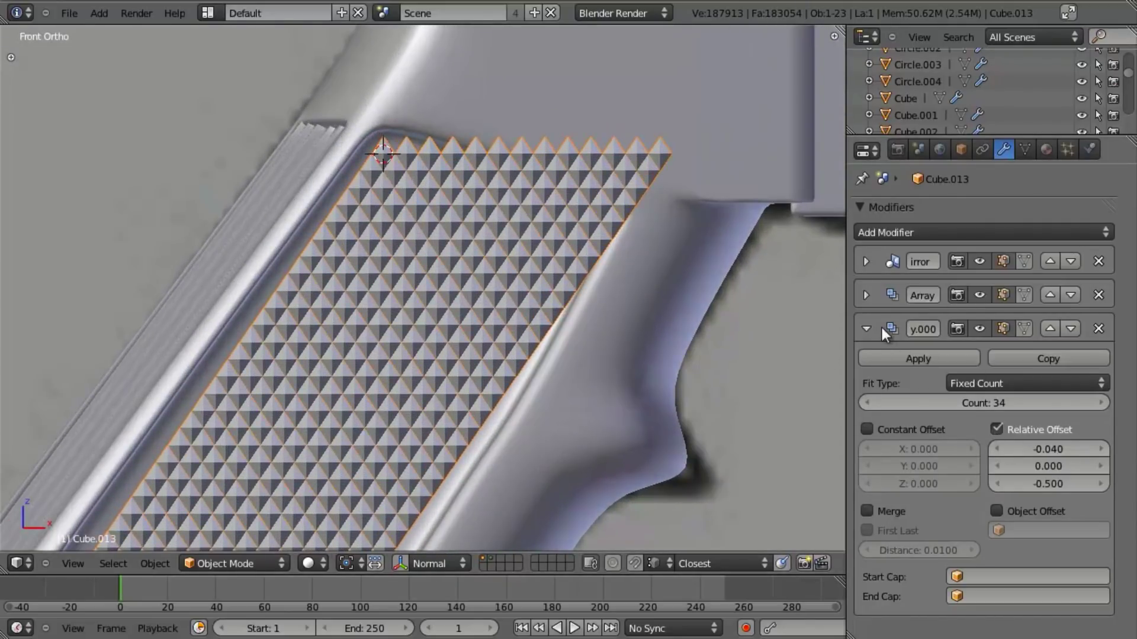
Step: Expand the first array's settings and set its count to 14 to widen the diamond pattern
{"action": "left_click", "coordinate": [866, 295]}
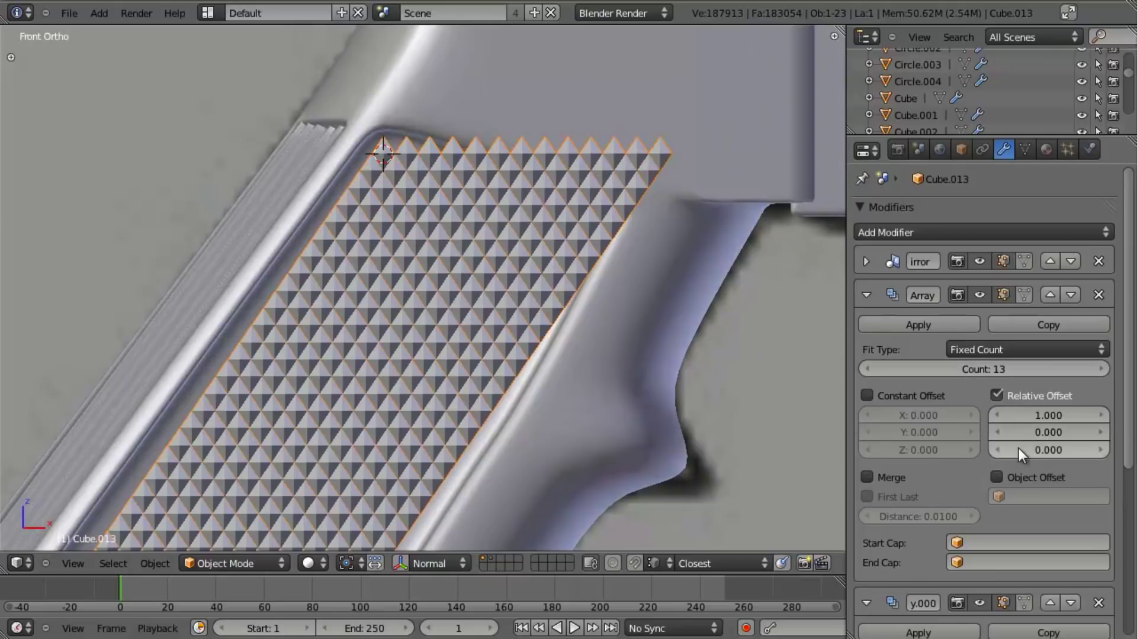
{"action": "mouse_move", "coordinate": [1020, 447]}
{"action": "left_mouse_down"}
{"action": "mouse_move", "coordinate": [1001, 441]}
{"action": "mouse_move", "coordinate": [1017, 447]}
{"action": "left_mouse_up"}
{"action": "key", "text": "ctrl+z"}
{"action": "scroll", "coordinate": [702, 379], "scroll_direction": "down", "scroll_amount": 6}
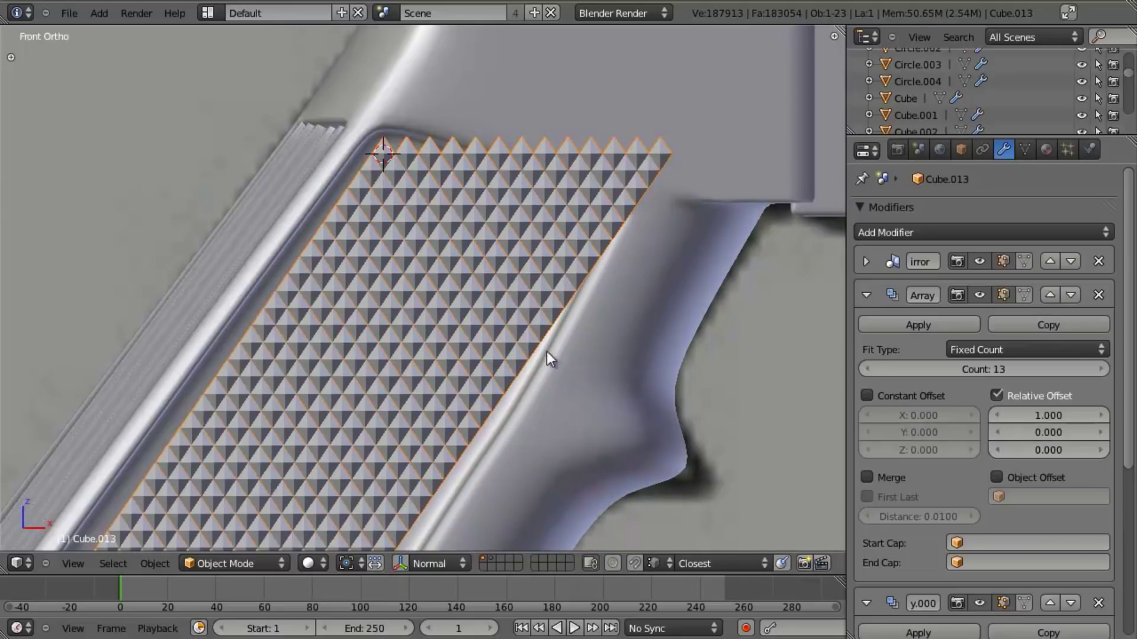
{"action": "scroll", "coordinate": [438, 376], "scroll_direction": "up", "scroll_amount": 3}
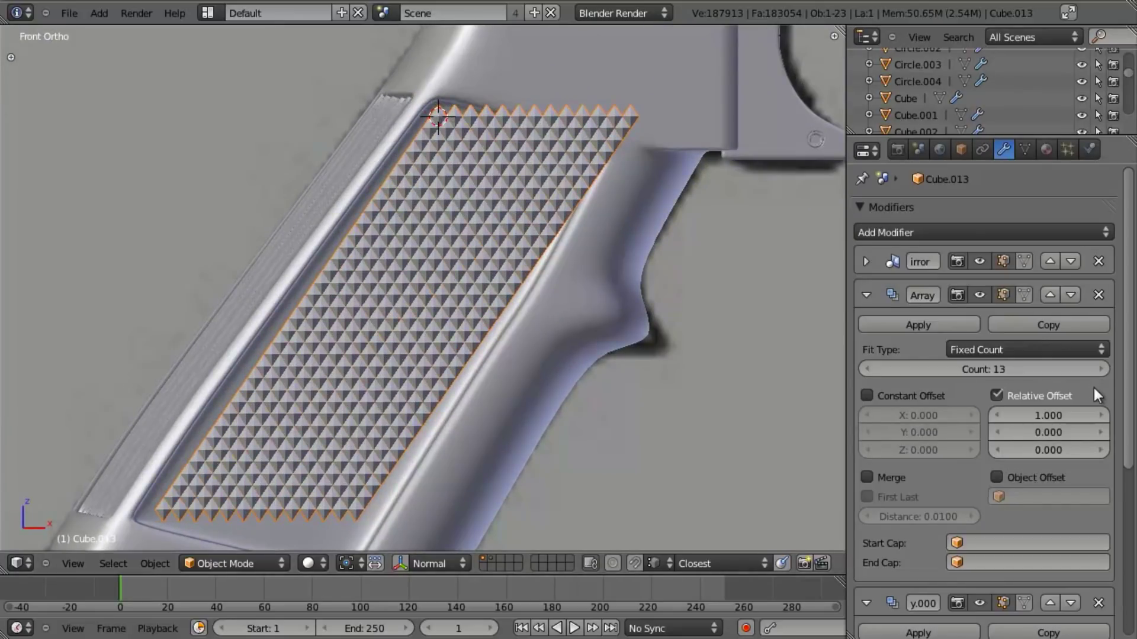
{"action": "left_click", "coordinate": [1099, 371]}
{"action": "left_click", "coordinate": [1099, 371]}
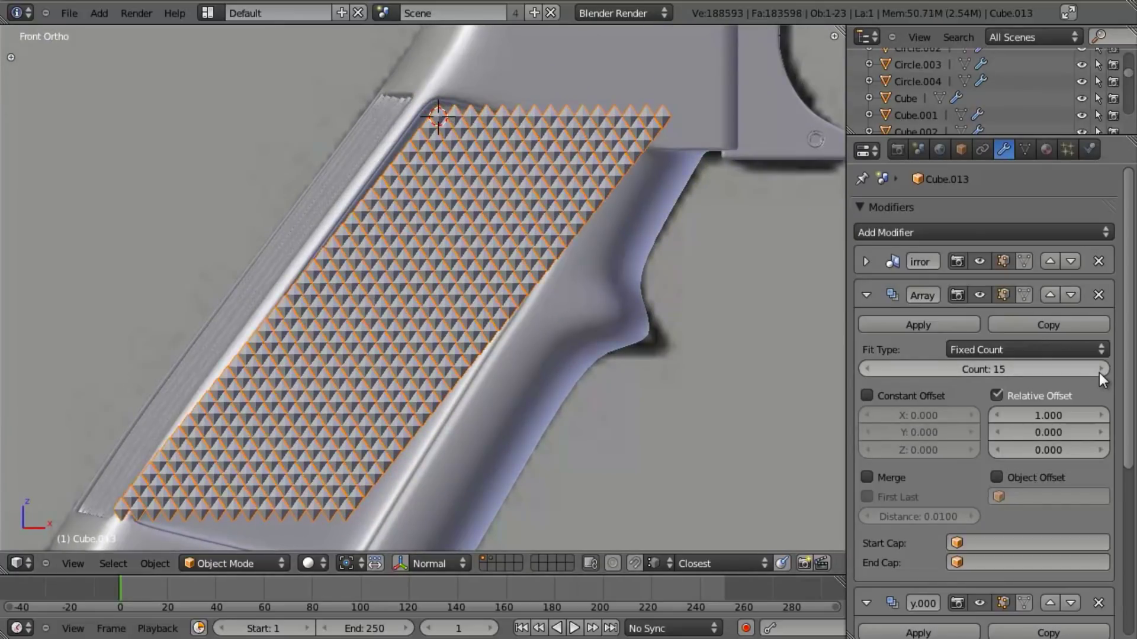
{"action": "left_click", "coordinate": [879, 369]}
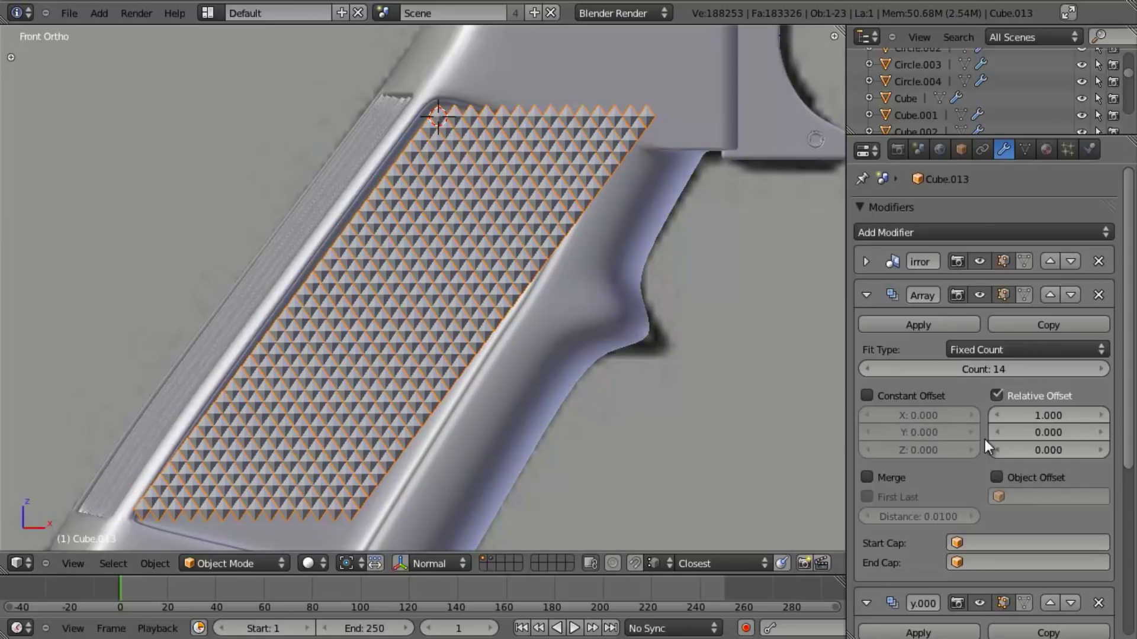
Step: Examine how the diamond pattern fits the side panel and review the second array's offset settings
{"action": "scroll", "coordinate": [482, 421], "scroll_direction": "down", "scroll_amount": 3, "text": "shift"}
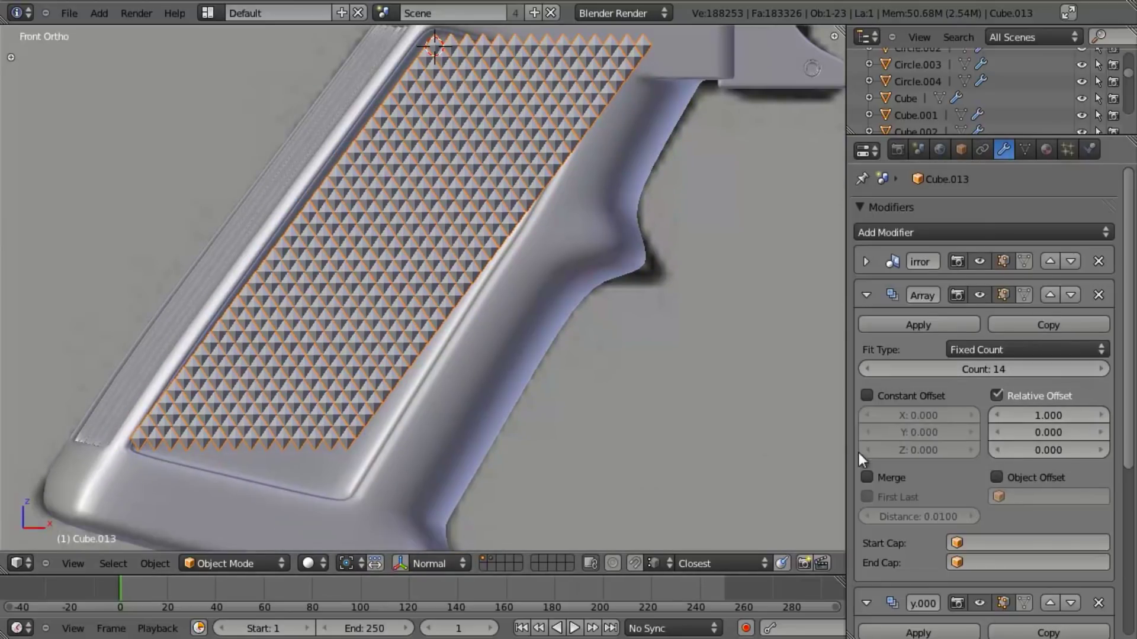
{"action": "scroll", "coordinate": [859, 452], "scroll_direction": "down", "scroll_amount": 3}
{"action": "scroll", "coordinate": [1004, 610], "scroll_direction": "down", "scroll_amount": 8}
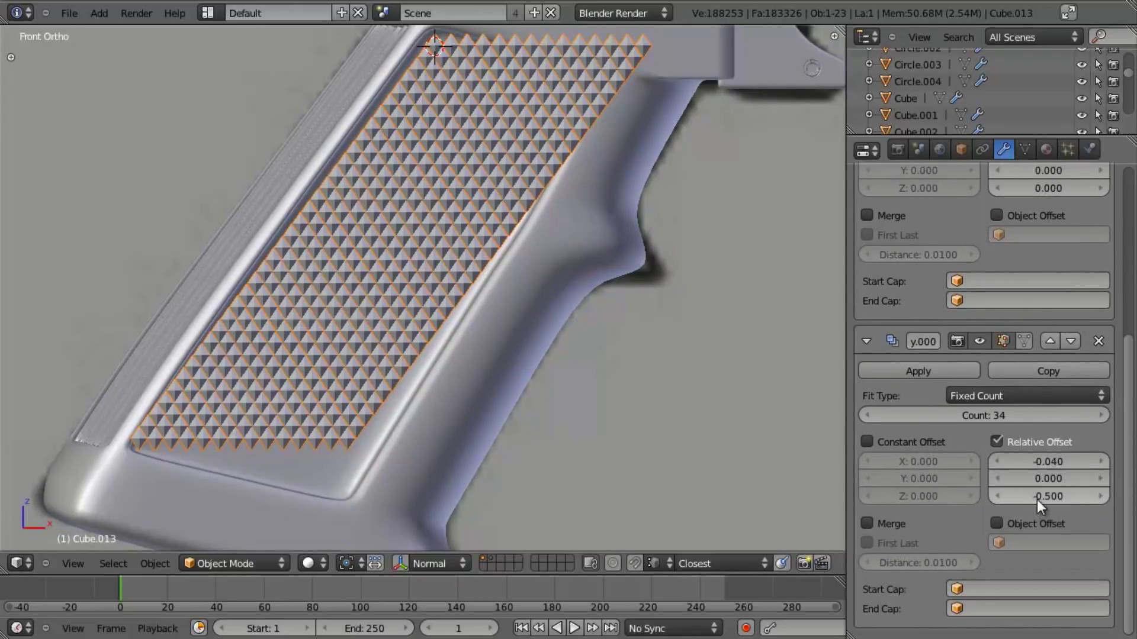
{"action": "left_click", "coordinate": [1036, 461]}
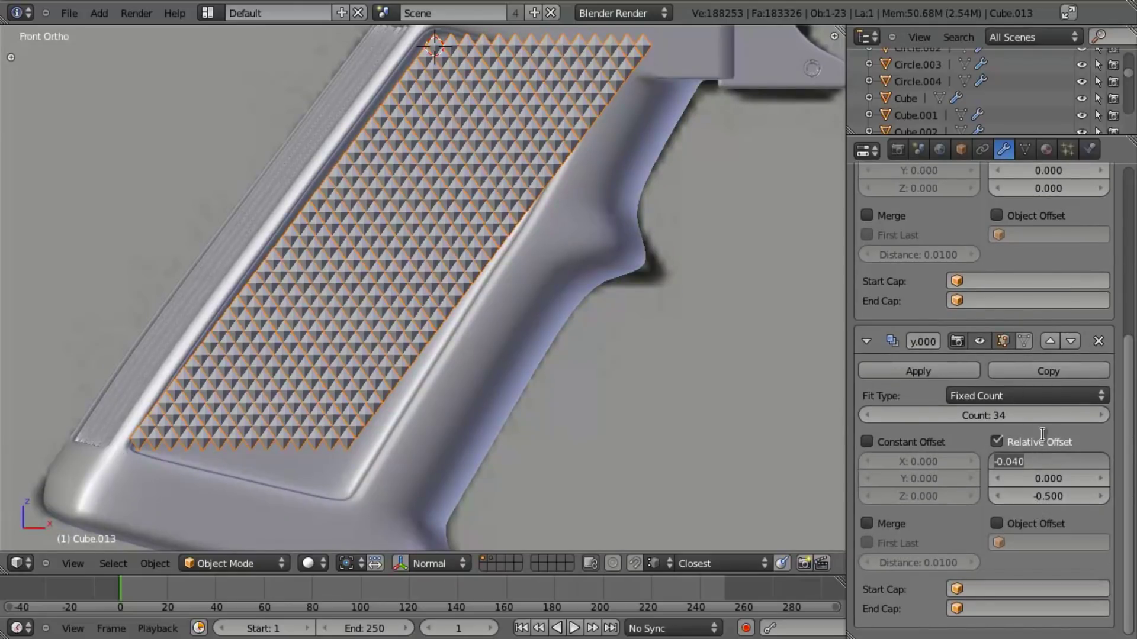
{"action": "key", "text": "Return"}
{"action": "scroll", "coordinate": [450, 399], "scroll_direction": "down", "scroll_amount": 3}
{"action": "scroll", "coordinate": [438, 381], "scroll_direction": "up", "scroll_amount": 5}
{"action": "scroll", "coordinate": [509, 444], "scroll_direction": "down", "scroll_amount": 4}
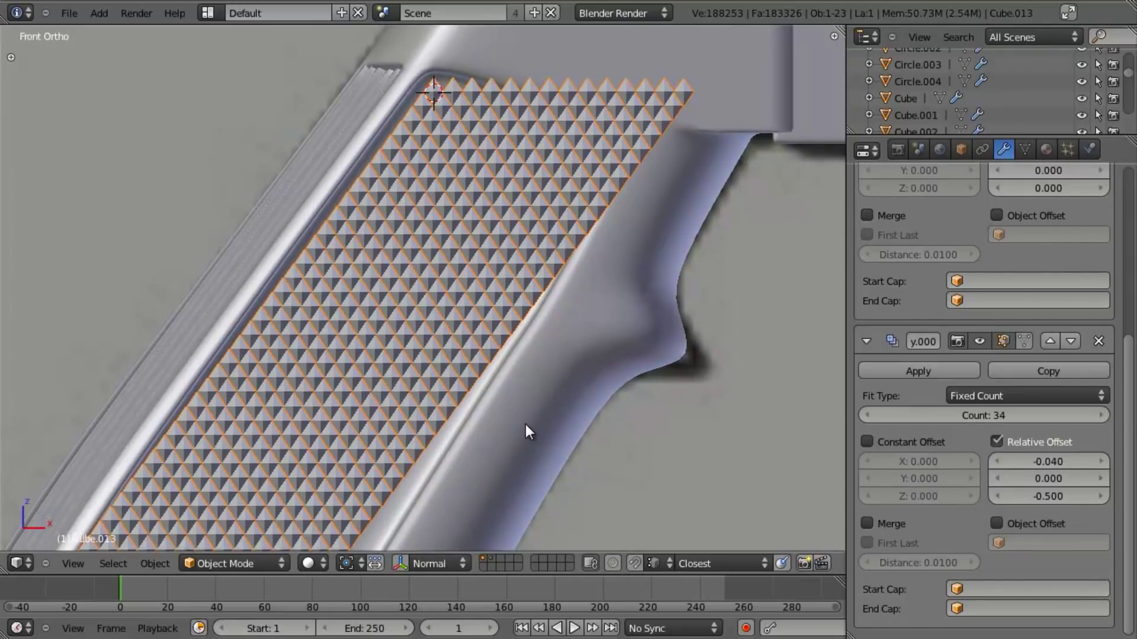
{"action": "scroll", "coordinate": [558, 362], "scroll_direction": "up", "scroll_amount": 2}
{"action": "scroll", "coordinate": [497, 370], "scroll_direction": "up", "scroll_amount": 2}
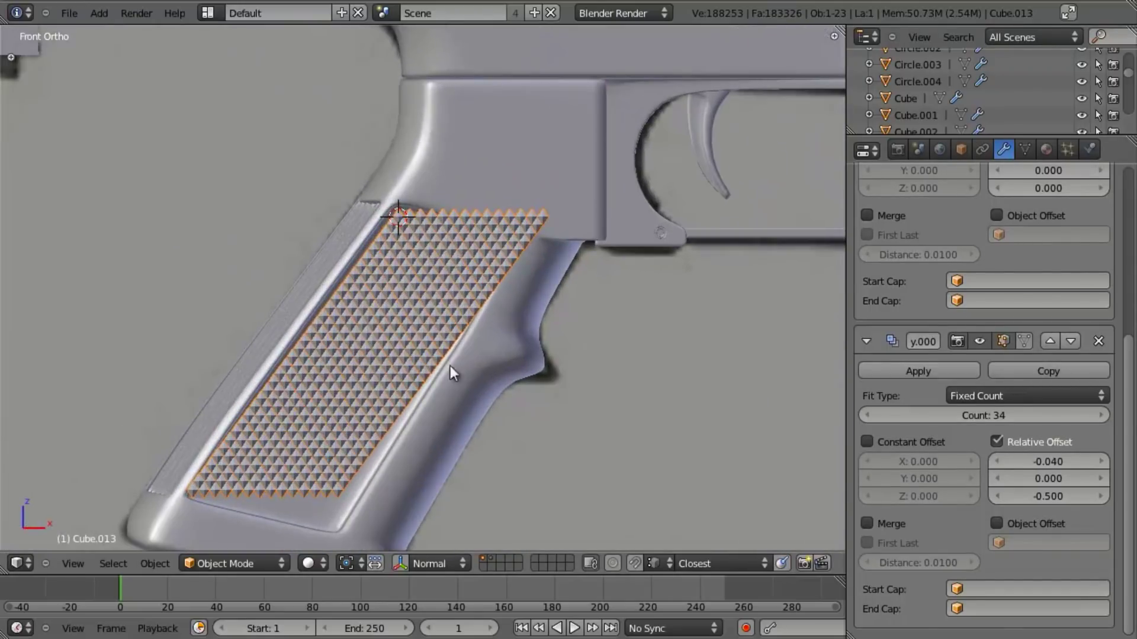
Step: Collapse both Array modifiers and switch the viewport to wireframe shading
{"action": "scroll", "coordinate": [954, 304], "scroll_direction": "up", "scroll_amount": 10}
{"action": "left_click", "coordinate": [866, 282]}
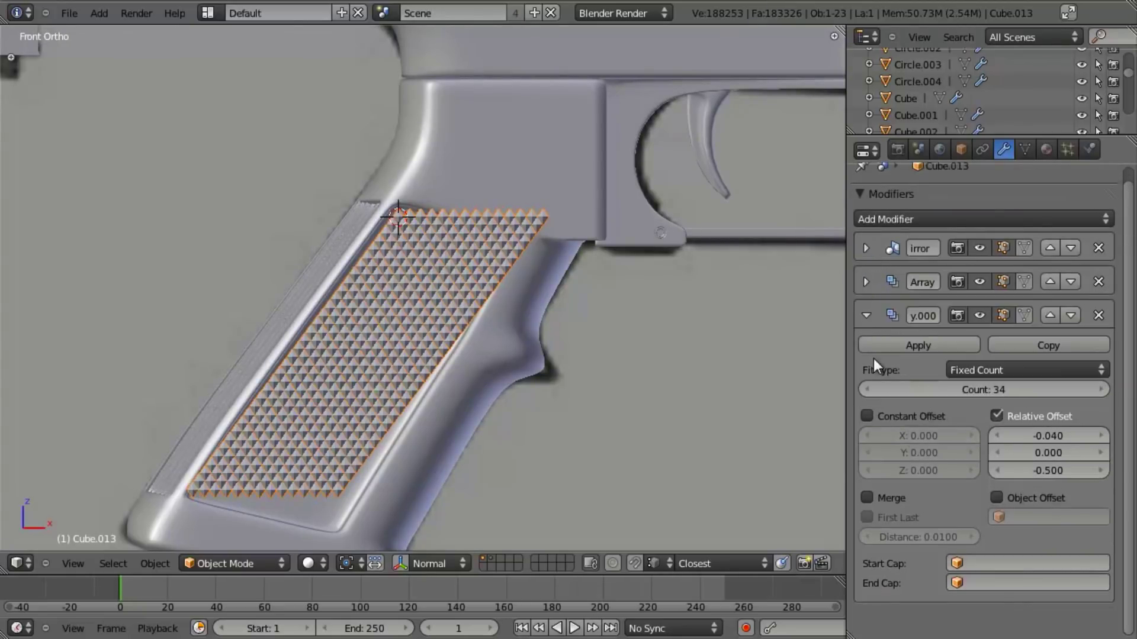
{"action": "left_click", "coordinate": [866, 315]}
{"action": "key", "text": "z"}
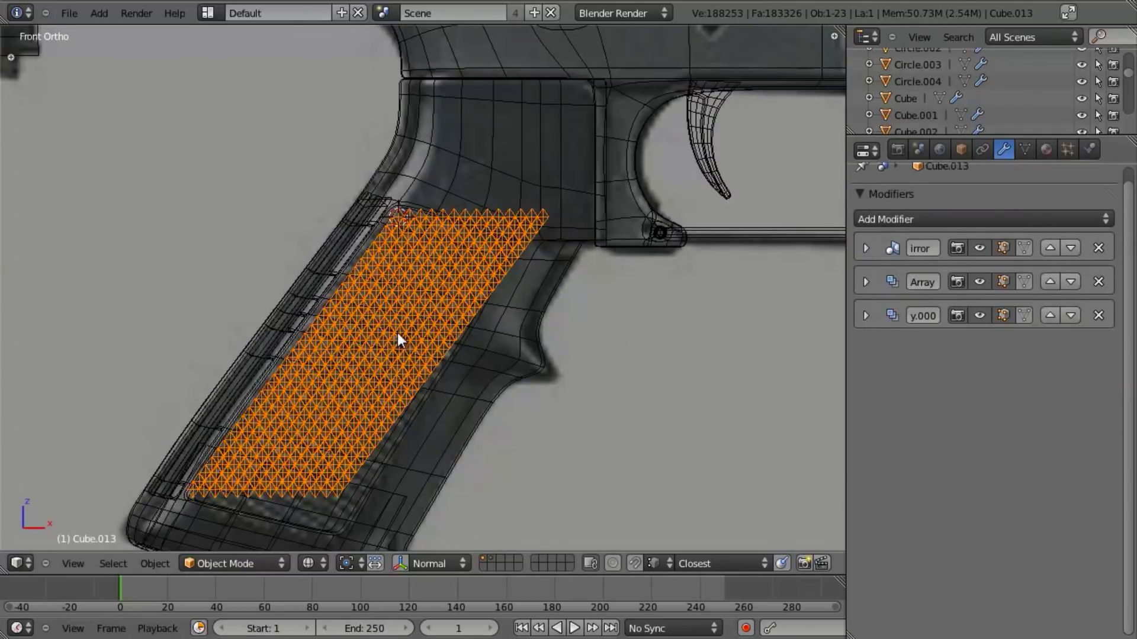
Step: Add a lattice and move it over the middle of the diamond pattern on the grip
{"action": "key", "text": "shift+a"}
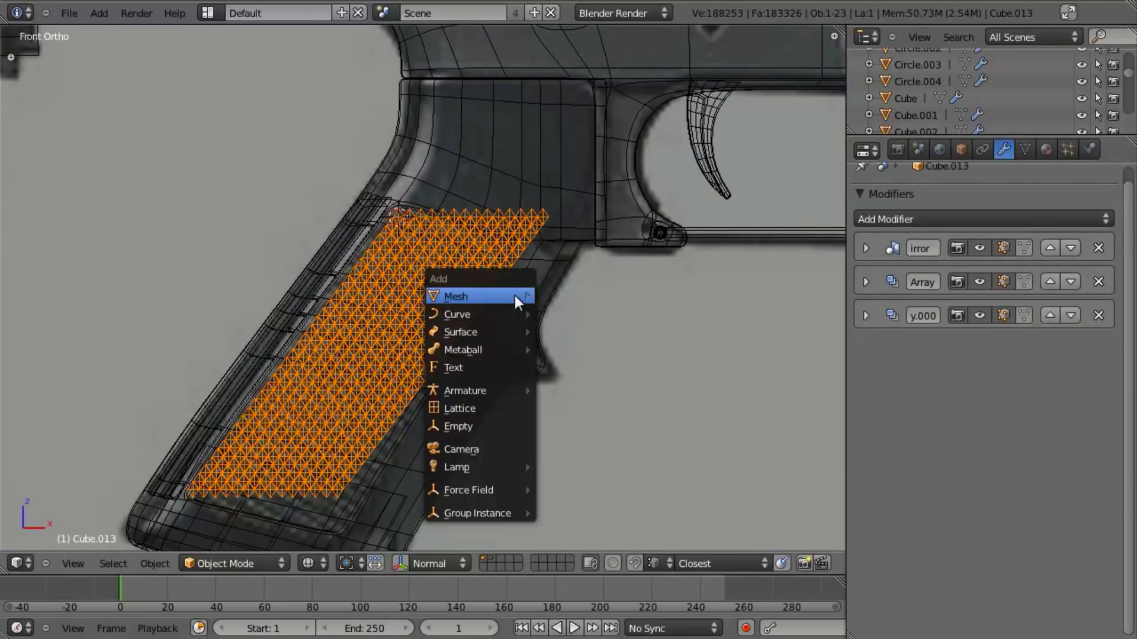
{"action": "left_click", "coordinate": [479, 407]}
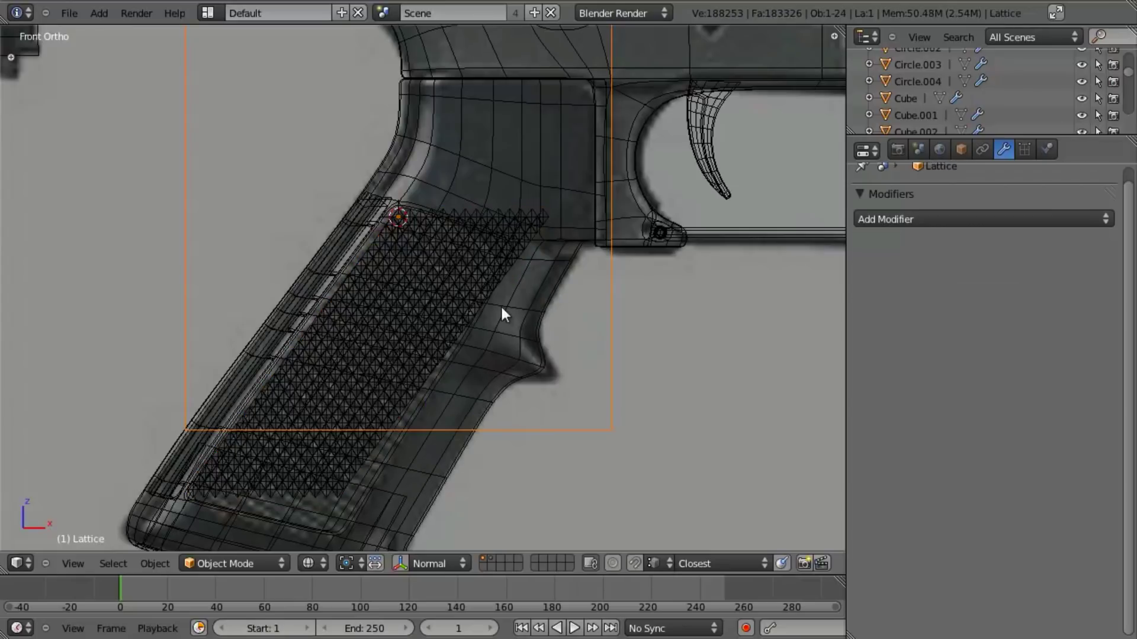
{"action": "scroll", "coordinate": [521, 284], "scroll_direction": "down", "scroll_amount": 2}
{"action": "key", "text": "g"}
{"action": "left_click", "coordinate": [506, 343]}
Step: Narrow the lattice along the X axis, then rotate and reposition it to match the slanted diamond pattern on the grip
{"action": "key", "text": "s"}
{"action": "key", "text": "x"}
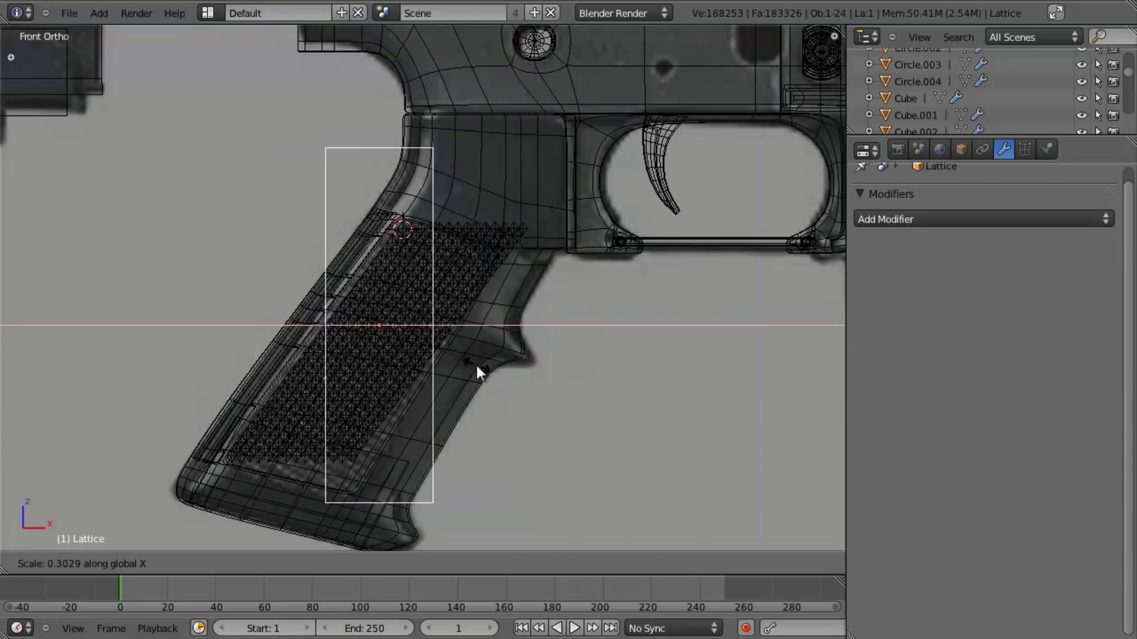
{"action": "left_click", "coordinate": [486, 379]}
{"action": "key", "text": "r"}
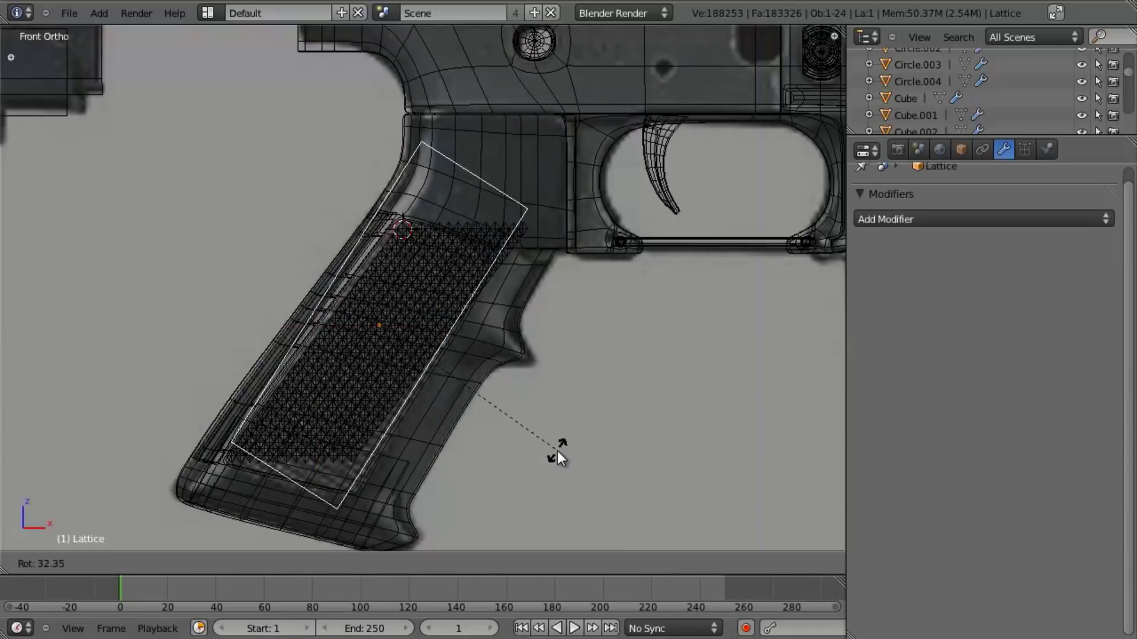
{"action": "left_click", "coordinate": [549, 474]}
{"action": "key", "text": "r"}
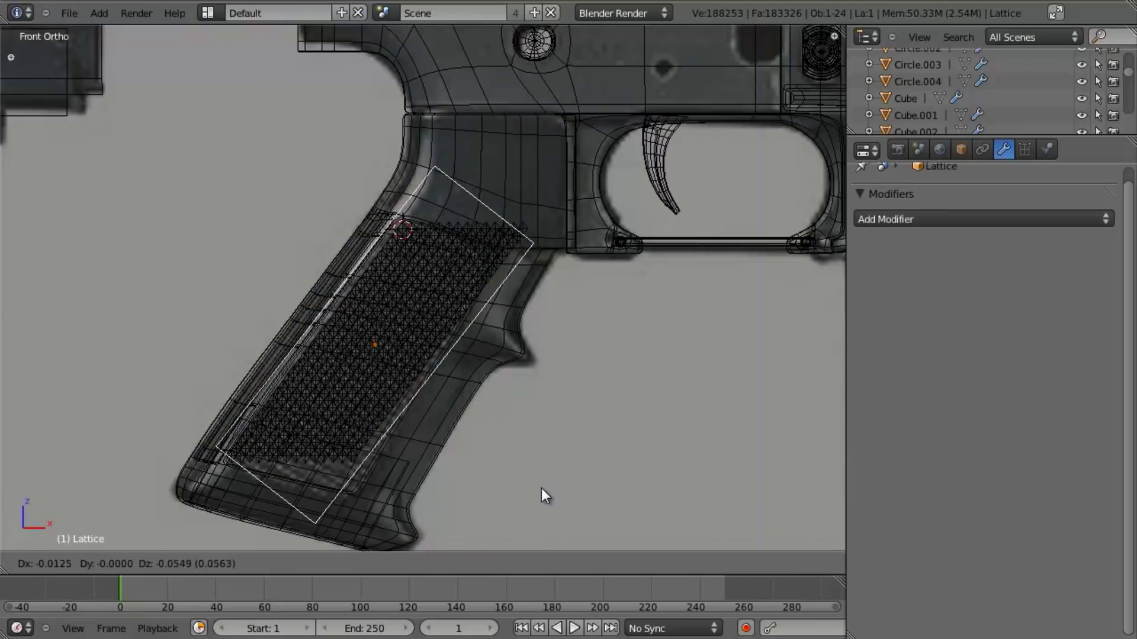
{"action": "left_click", "coordinate": [543, 492]}
{"action": "key", "text": "r"}
{"action": "left_click", "coordinate": [553, 481]}
{"action": "key", "text": "r"}
{"action": "left_click", "coordinate": [553, 471]}
{"action": "key", "text": "z"}
{"action": "key", "text": "z"}
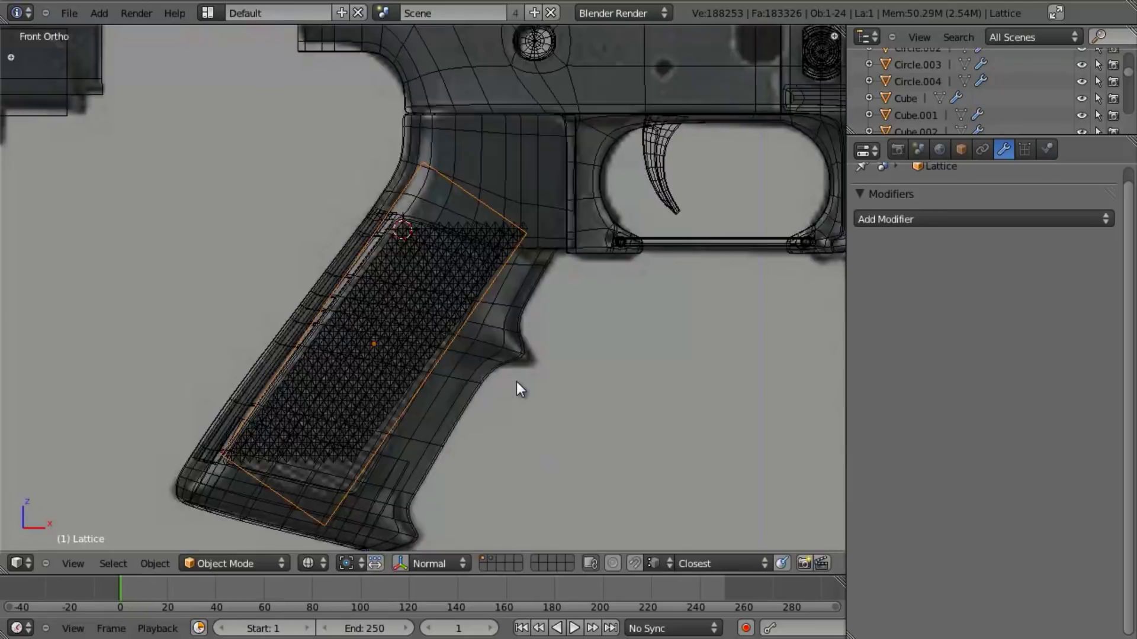
Step: Try a V resolution of 1 on the lattice, then set V back to 2
{"action": "left_click", "coordinate": [1024, 150]}
{"action": "middle_click_drag", "start_coordinate": [688, 257], "coordinate": [476, 311]}
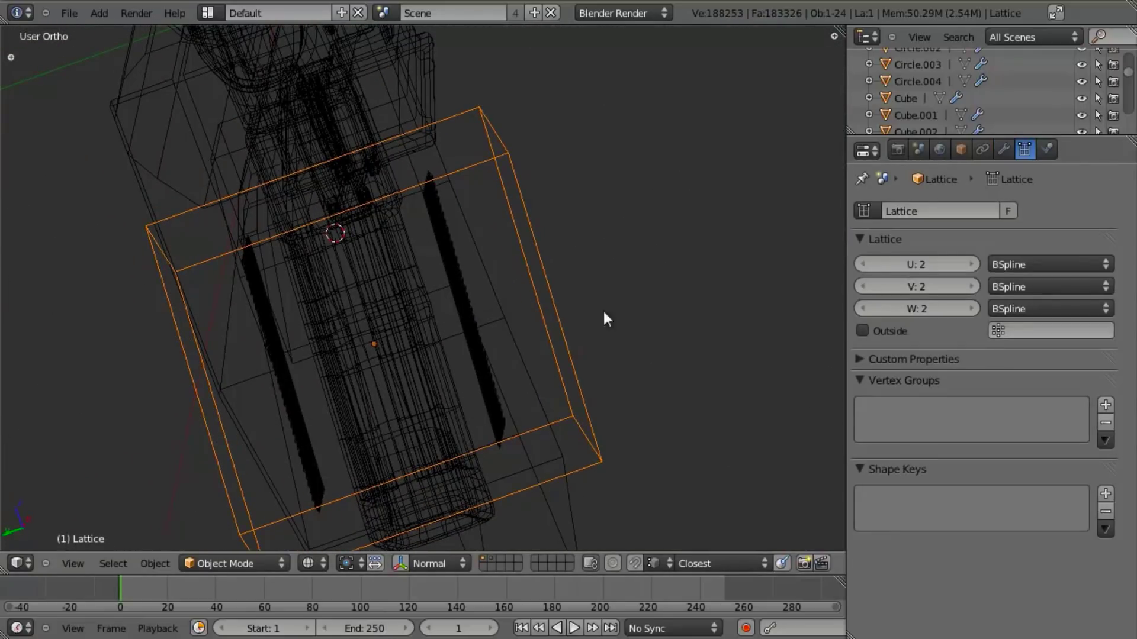
{"action": "left_click", "coordinate": [872, 286]}
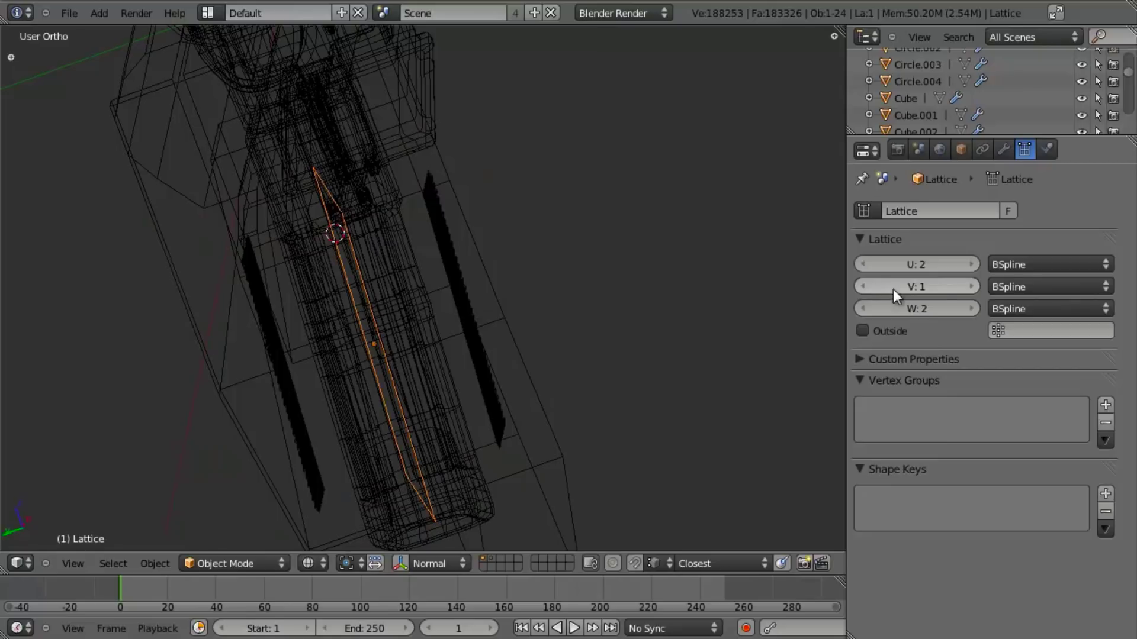
{"action": "middle_click_drag", "start_coordinate": [317, 371], "coordinate": [367, 348]}
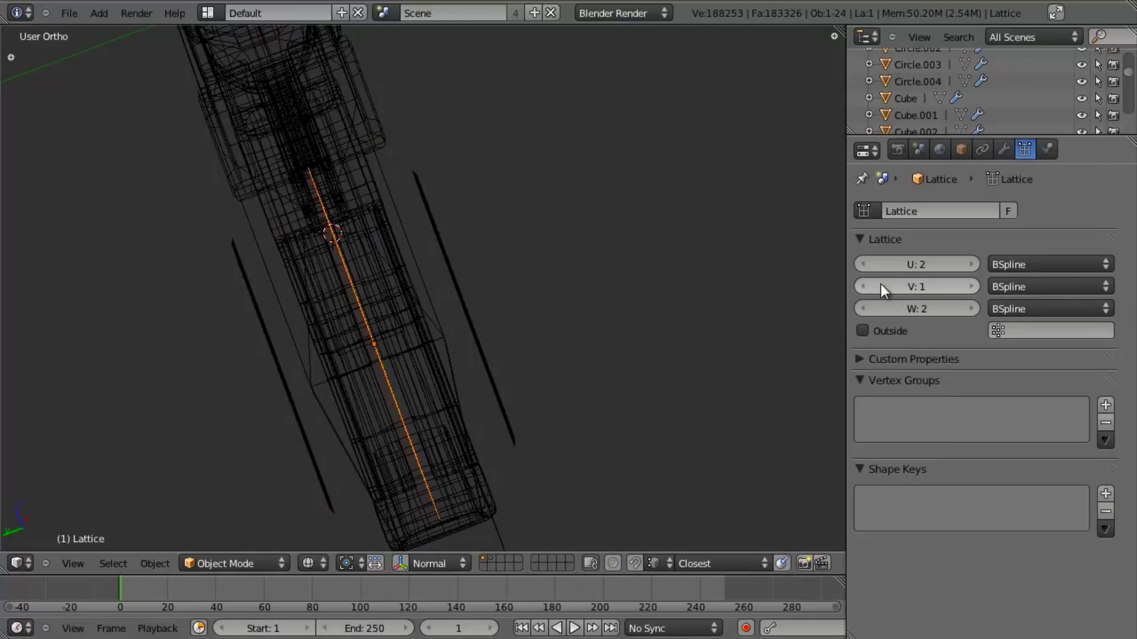
{"action": "left_click", "coordinate": [972, 286]}
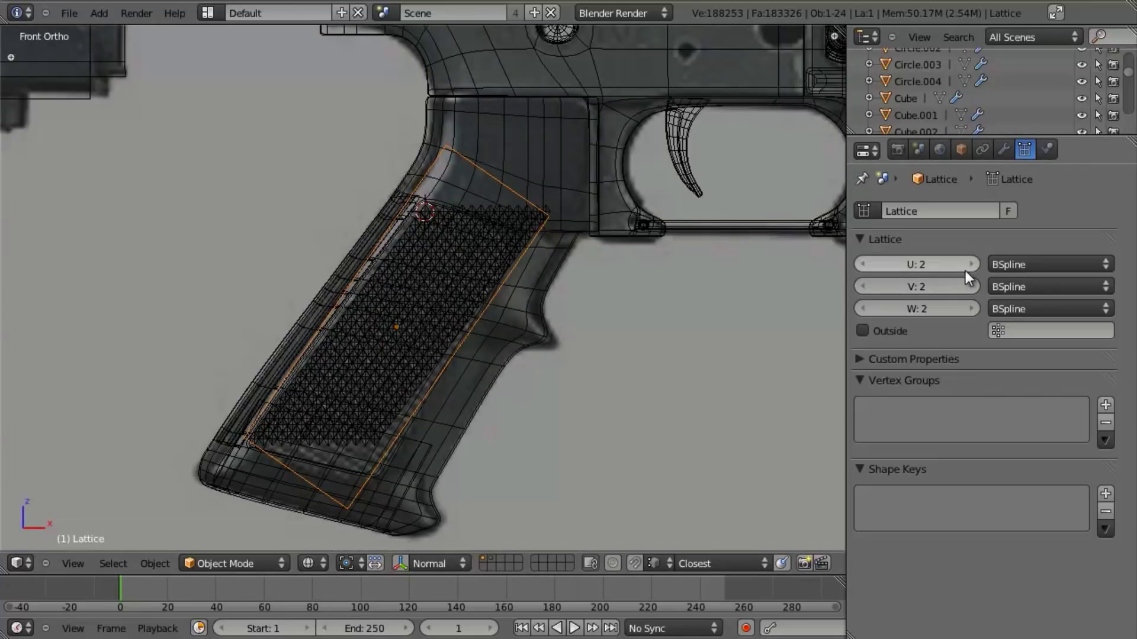
Step: Set the lattice's U resolution to 6 to divide it lengthwise over the diamond pattern
{"action": "left_click", "coordinate": [969, 261]}
{"action": "left_click", "coordinate": [969, 262]}
{"action": "left_click", "coordinate": [969, 261]}
{"action": "left_click", "coordinate": [969, 261]}
{"action": "left_click", "coordinate": [969, 262]}
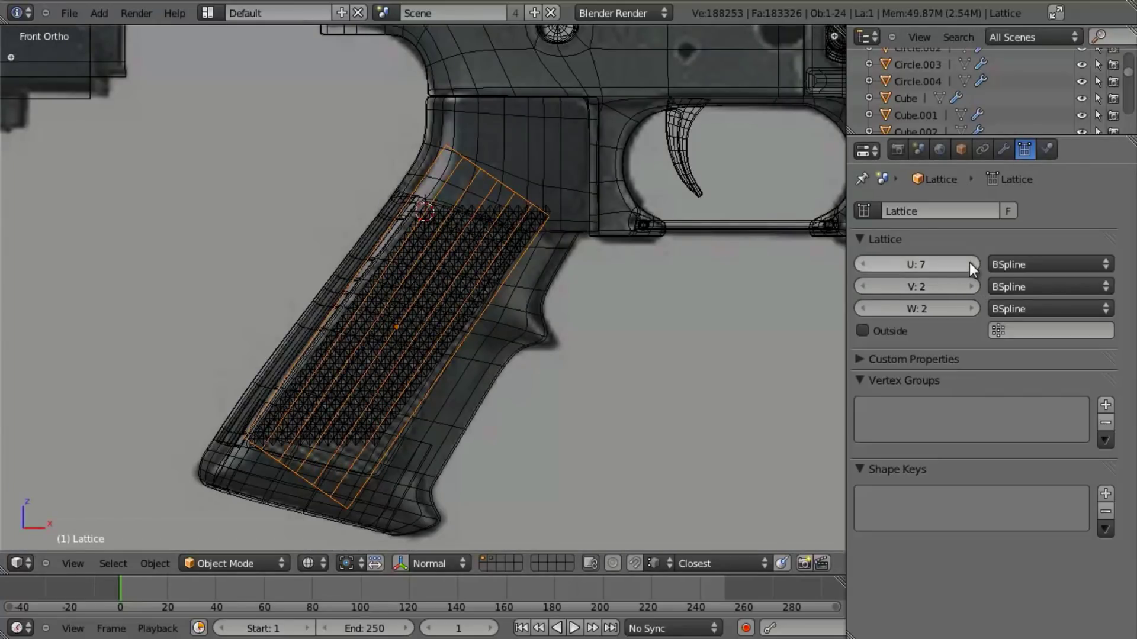
{"action": "left_click", "coordinate": [867, 264]}
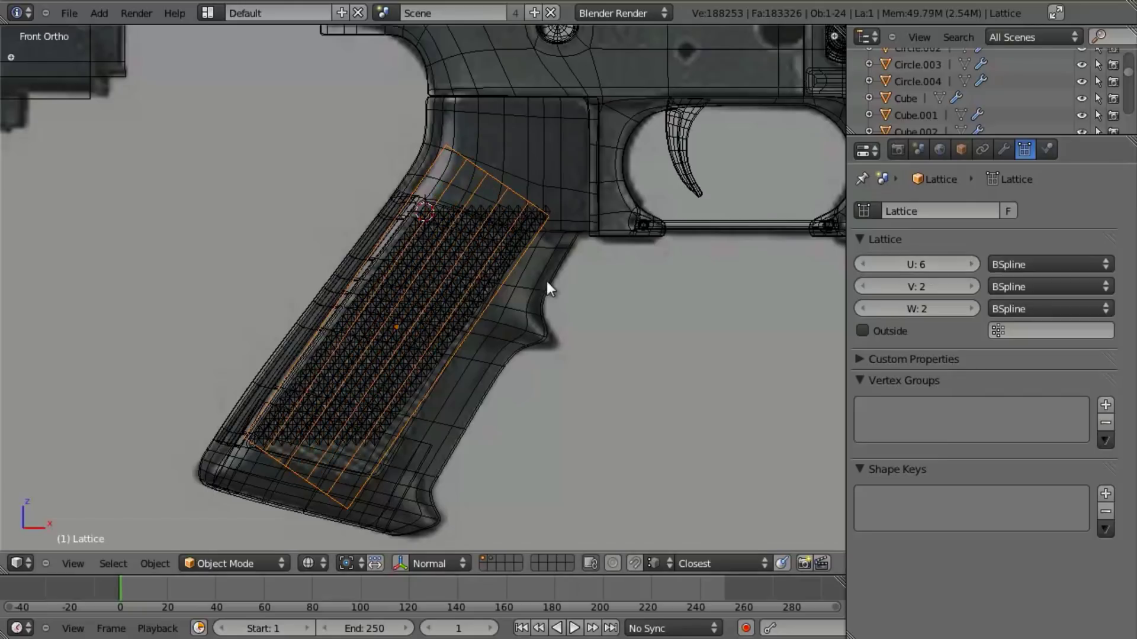
{"action": "scroll", "coordinate": [548, 278], "scroll_direction": "up", "scroll_amount": 1}
{"action": "scroll", "coordinate": [534, 324], "scroll_direction": "down", "scroll_amount": 1}
Step: Select the diamond pattern and shift its base diamond along the Y axis toward the grip's side panel in Edit Mode
{"action": "right_click", "coordinate": [443, 268]}
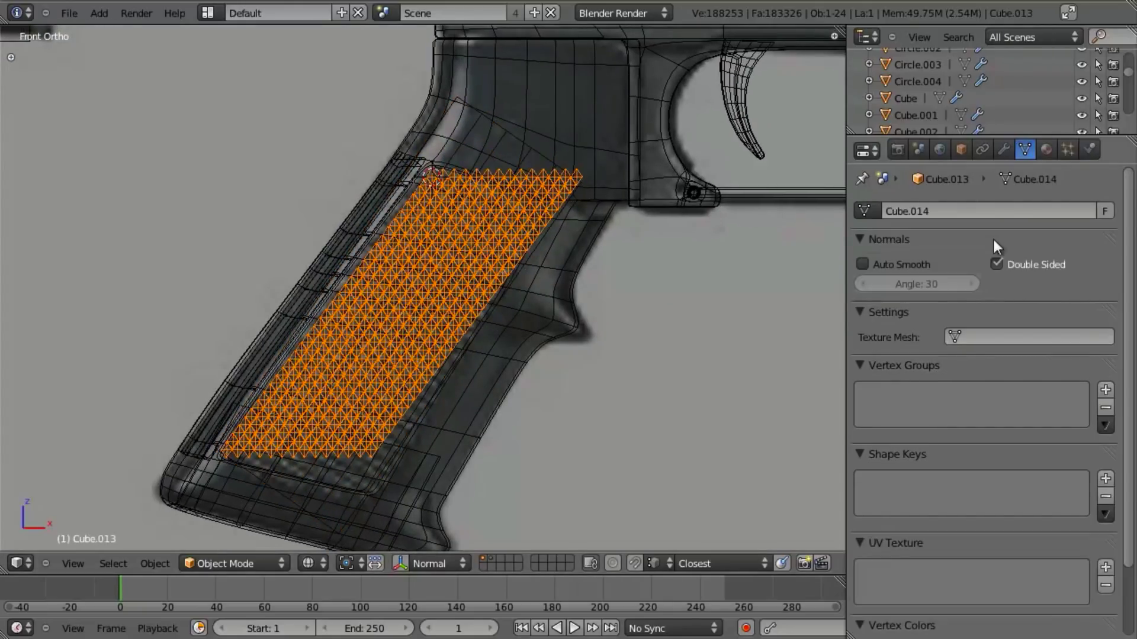
{"action": "left_click", "coordinate": [1045, 151]}
{"action": "left_click", "coordinate": [1003, 150]}
{"action": "mouse_move", "coordinate": [277, 302]}
{"action": "middle_mouse_down"}
{"action": "mouse_move", "coordinate": [343, 330]}
{"action": "mouse_move", "coordinate": [605, 335]}
{"action": "mouse_move", "coordinate": [325, 261]}
{"action": "middle_mouse_up"}
{"action": "key", "text": "Tab"}
{"action": "mouse_move", "coordinate": [446, 280]}
{"action": "middle_mouse_down"}
{"action": "mouse_move", "coordinate": [557, 281]}
{"action": "mouse_move", "coordinate": [507, 315]}
{"action": "mouse_move", "coordinate": [390, 302]}
{"action": "middle_mouse_up"}
{"action": "scroll", "coordinate": [450, 282], "scroll_direction": "up", "scroll_amount": 2}
{"action": "key", "text": "z"}
{"action": "scroll", "coordinate": [497, 311], "scroll_direction": "up", "scroll_amount": 2}
{"action": "key", "text": "g"}
{"action": "key", "text": "y"}
{"action": "left_click", "coordinate": [402, 303]}
Step: Refine the base diamond's position and Y depth so the pattern sits on the side panel, then return to Object Mode
{"action": "middle_click_drag", "start_coordinate": [423, 304], "coordinate": [487, 458], "text": "shift"}
{"action": "middle_click_drag", "start_coordinate": [486, 458], "coordinate": [491, 260]}
{"action": "key", "text": "g"}
{"action": "key", "text": "y"}
{"action": "left_click", "coordinate": [578, 358]}
{"action": "key", "text": "g"}
{"action": "left_click", "coordinate": [542, 290]}
{"action": "key", "text": "g"}
{"action": "key", "text": "y"}
{"action": "left_click", "coordinate": [634, 312]}
{"action": "key", "text": "Tab"}
{"action": "scroll", "coordinate": [498, 367], "scroll_direction": "down", "scroll_amount": 4}
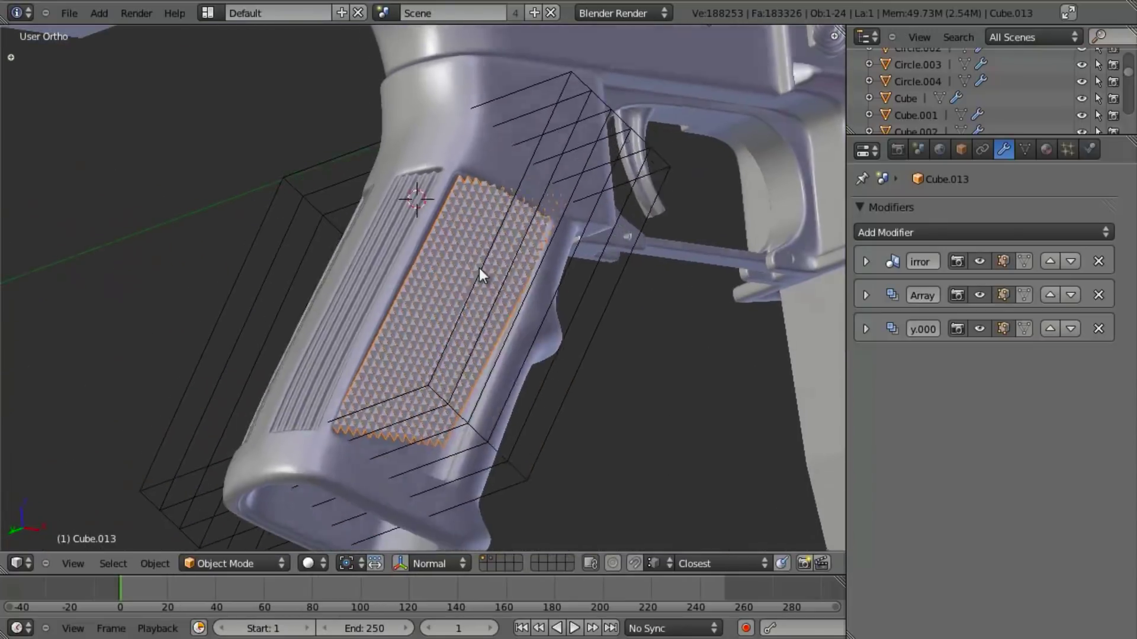
Step: Check the pattern's fit on the side panel from the front and delete the lattice
{"action": "key", "text": "KP_1"}
{"action": "middle_click_drag", "start_coordinate": [349, 404], "coordinate": [591, 301], "text": "shift"}
{"action": "scroll", "coordinate": [539, 337], "scroll_direction": "up", "scroll_amount": 1}
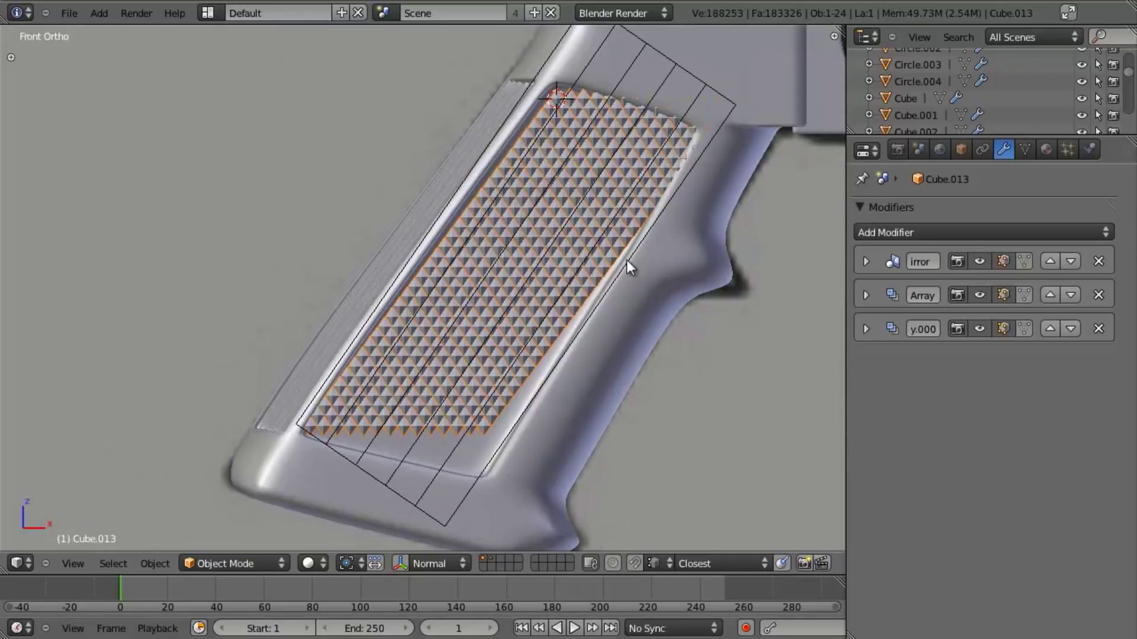
{"action": "scroll", "coordinate": [606, 321], "scroll_direction": "up", "scroll_amount": 2}
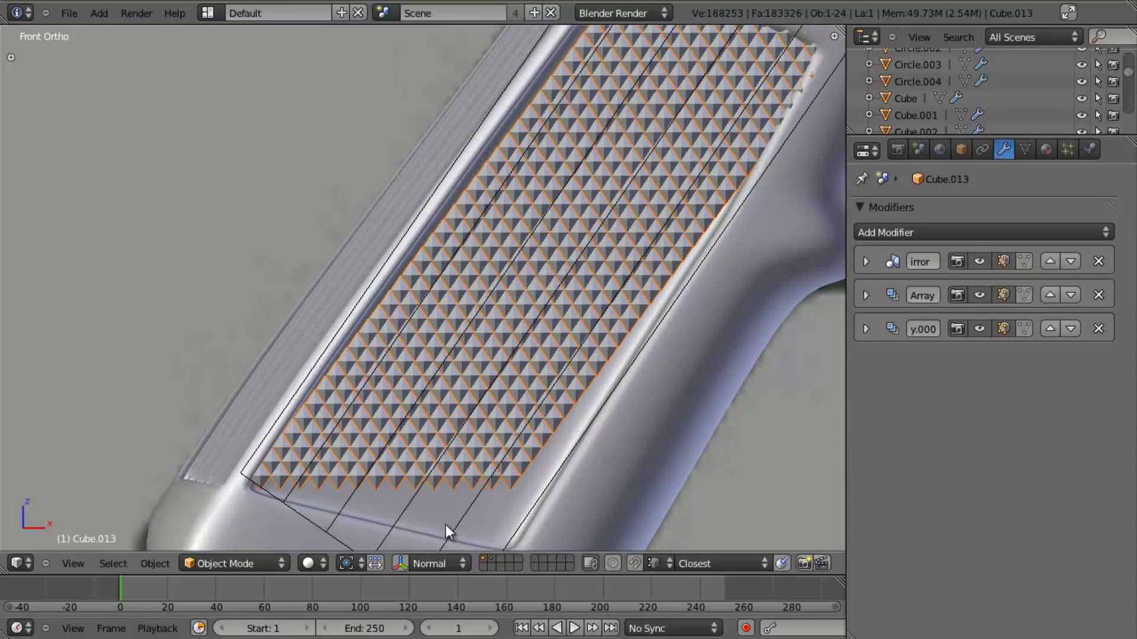
{"action": "right_click", "coordinate": [457, 525]}
{"action": "key", "text": "x"}
{"action": "left_click", "coordinate": [457, 524]}
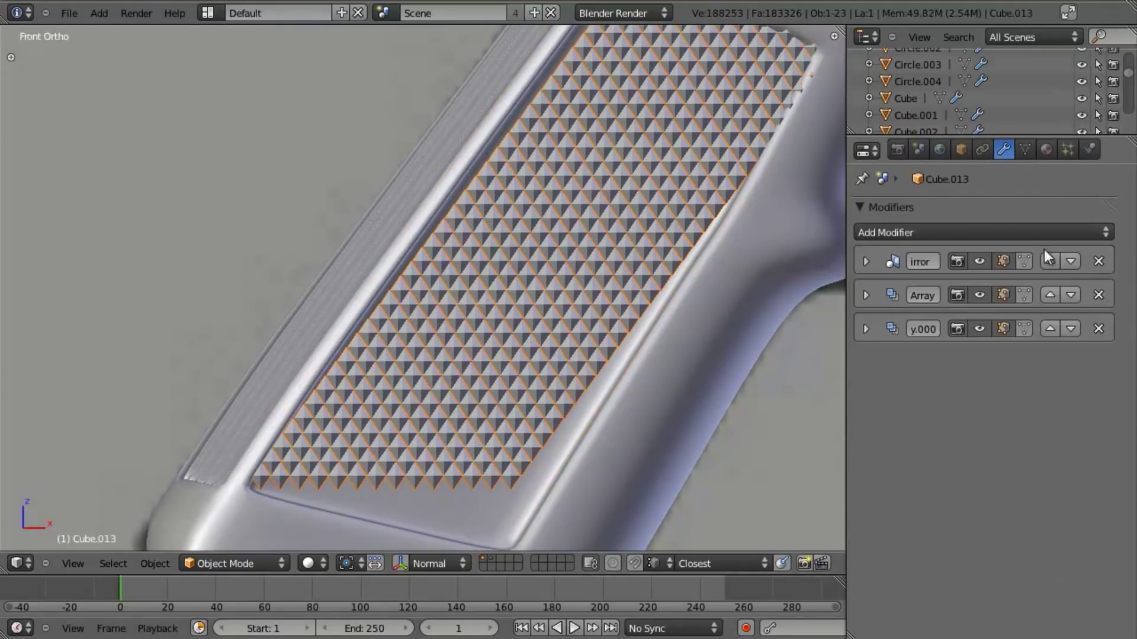
Step: Raise the first Array modifier's count to 16 and compare the pattern with the reference in wireframe shading
{"action": "left_click", "coordinate": [865, 295]}
{"action": "left_click", "coordinate": [1093, 370]}
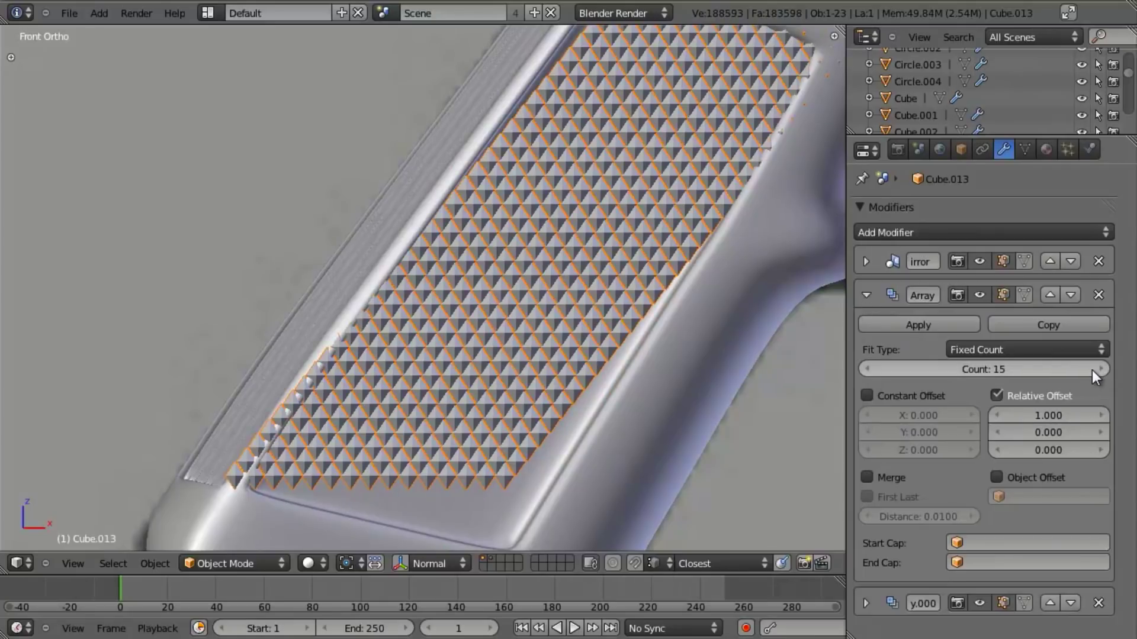
{"action": "left_click", "coordinate": [1100, 370]}
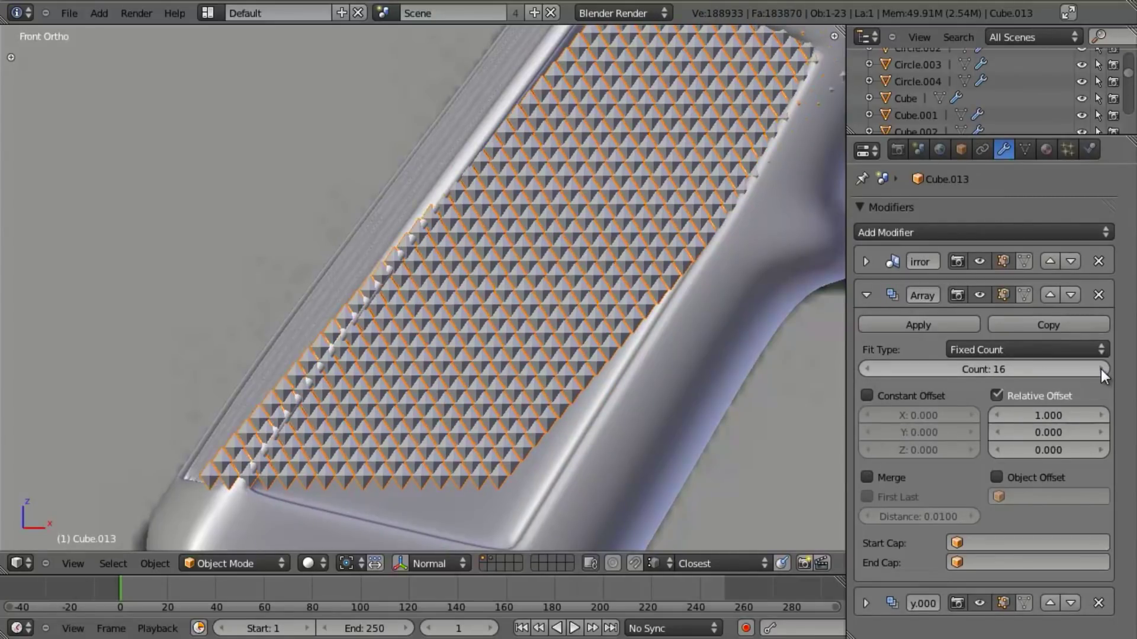
{"action": "key", "text": "z"}
{"action": "scroll", "coordinate": [655, 349], "scroll_direction": "down", "scroll_amount": 3}
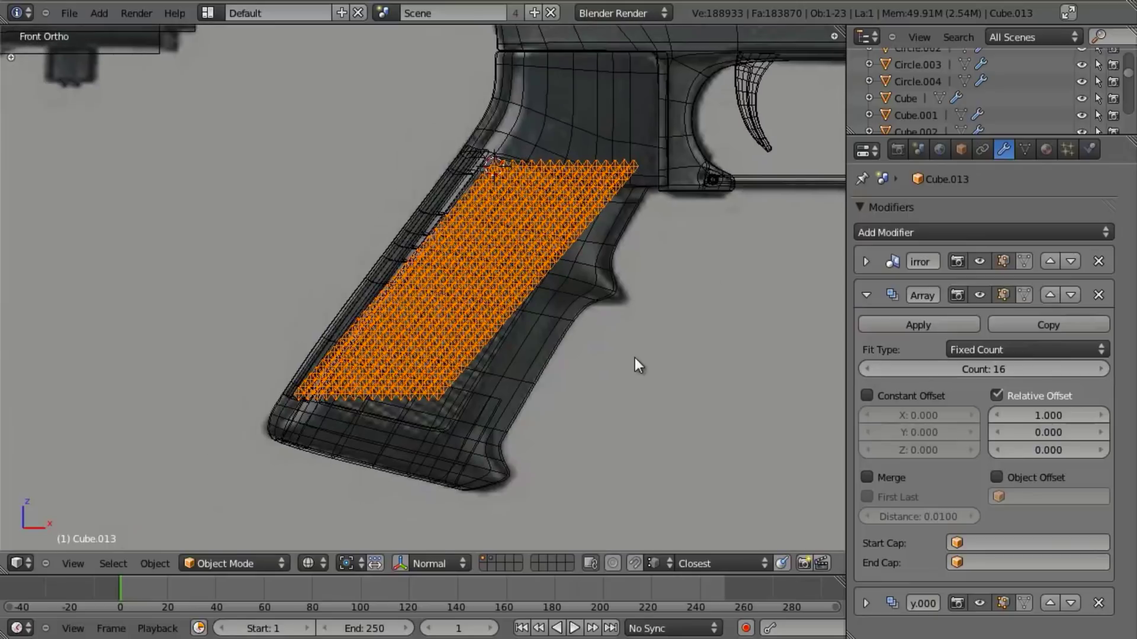
{"action": "scroll", "coordinate": [634, 358], "scroll_direction": "up", "scroll_amount": 1}
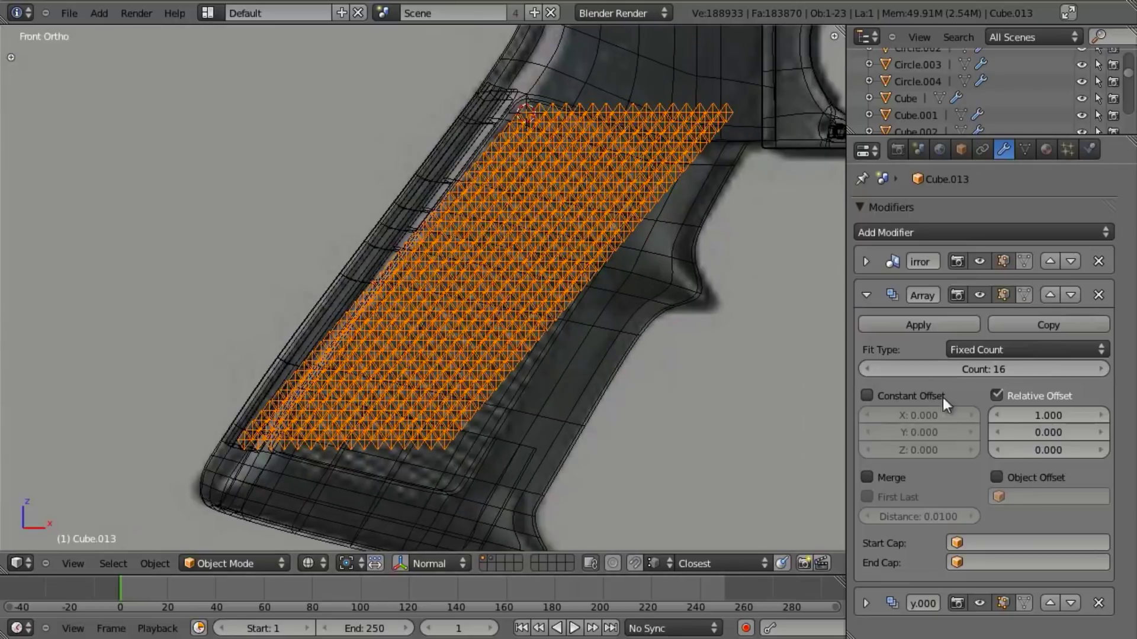
Step: Expand the second Array modifier's settings and set its relative X offset to -0.035
{"action": "left_click", "coordinate": [866, 603]}
{"action": "scroll", "coordinate": [1035, 530], "scroll_direction": "down", "scroll_amount": 2}
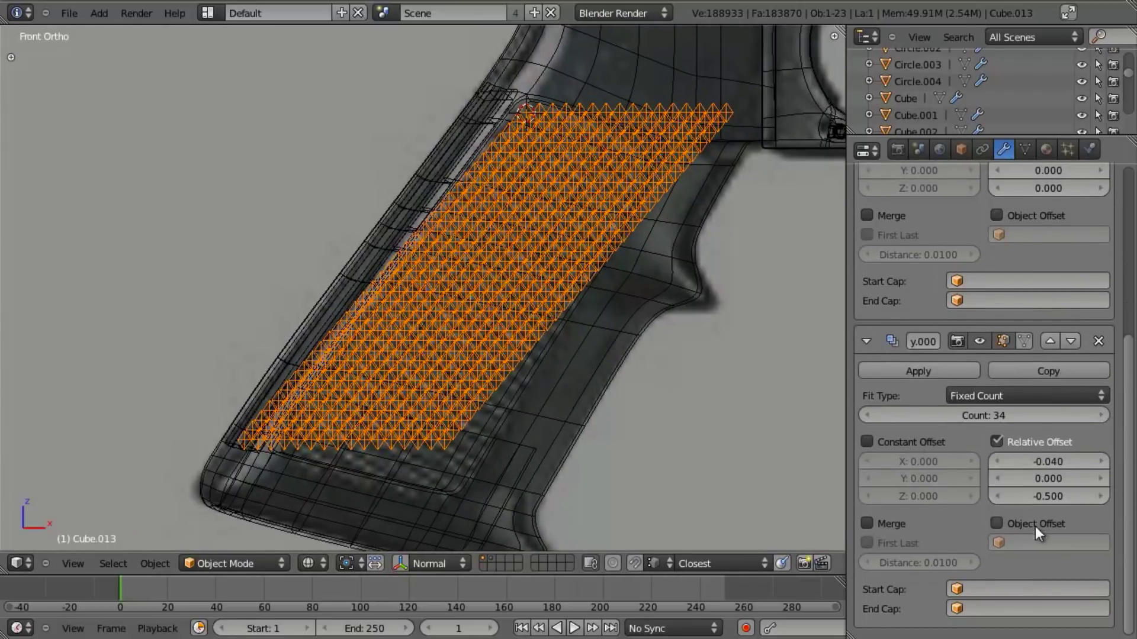
{"action": "left_click_drag", "start_coordinate": [1031, 461], "coordinate": [1031, 460]}
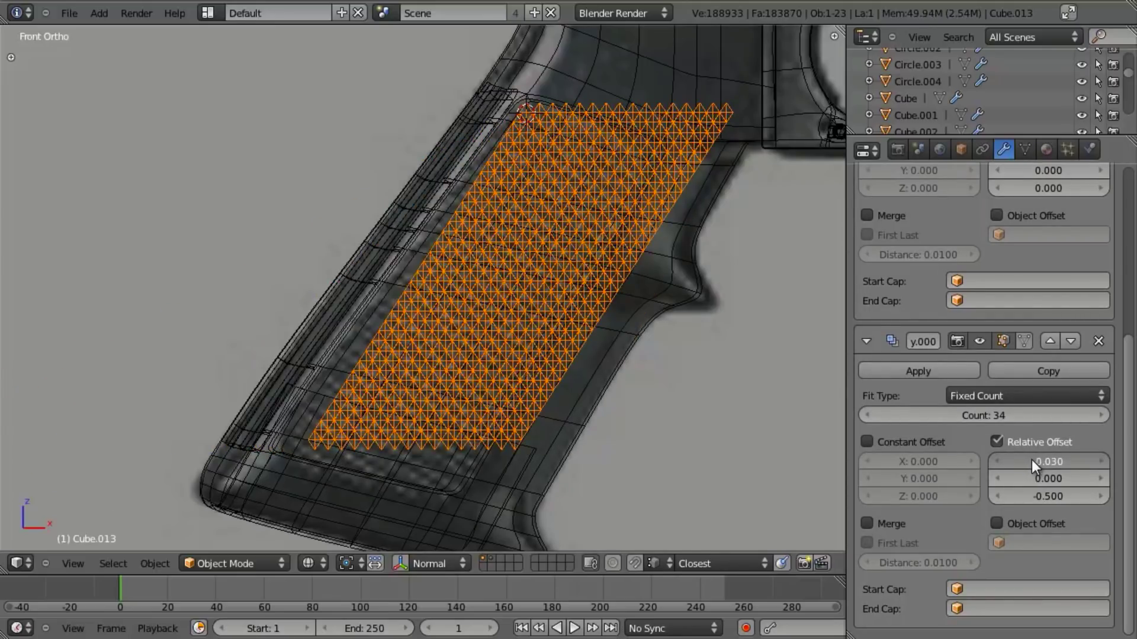
{"action": "left_click", "coordinate": [1071, 461]}
{"action": "type", "text": "-0.35"}
{"action": "key", "text": "Return"}
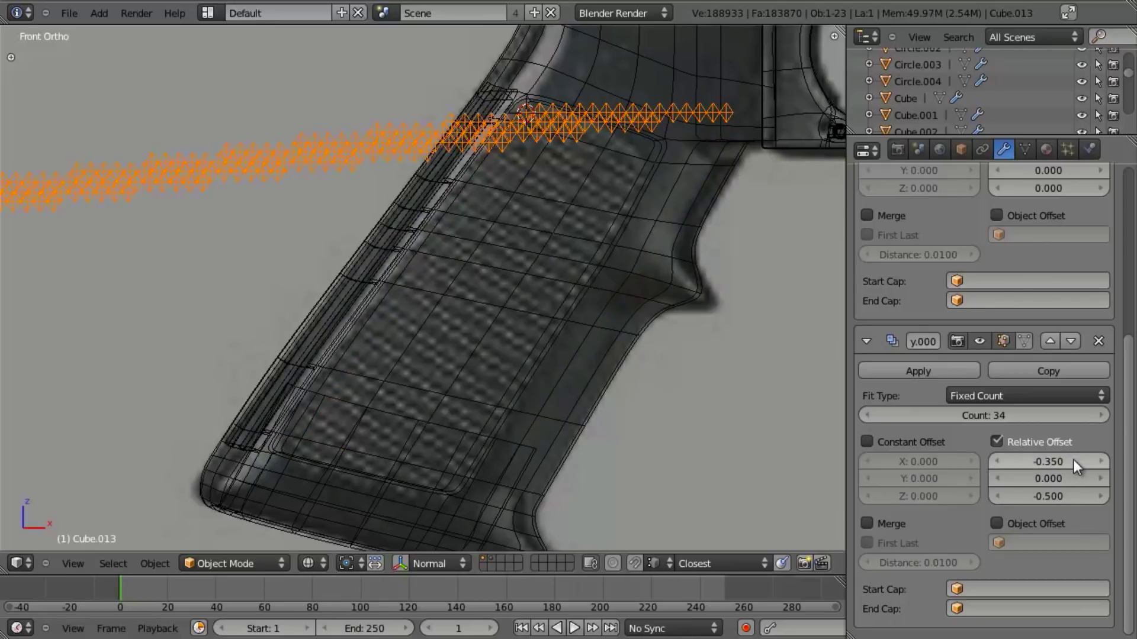
{"action": "left_click", "coordinate": [1074, 459]}
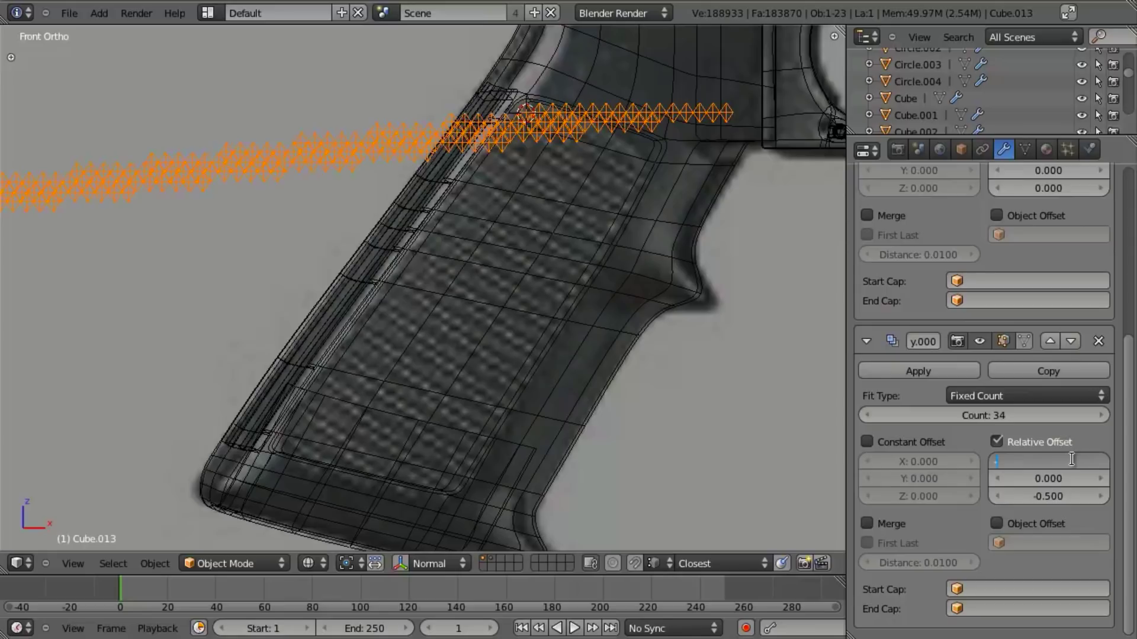
{"action": "type", "text": "-0.035"}
{"action": "key", "text": "Return"}
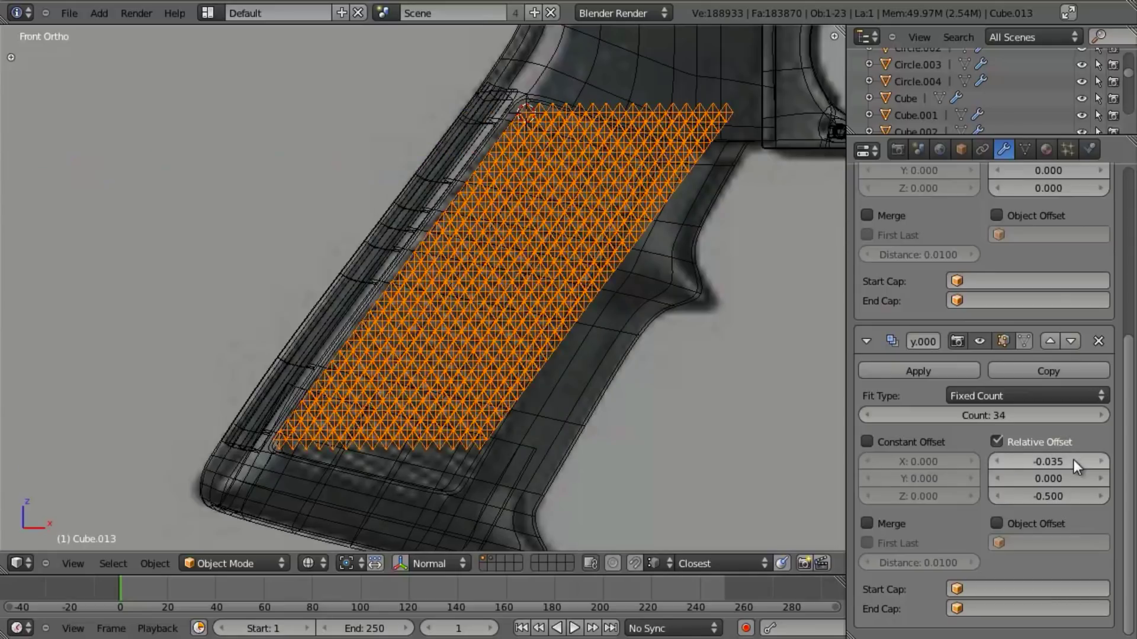
Step: Return to solid shading and set the second Array modifier's count to 39 to extend the pattern down the grip
{"action": "key", "text": "z"}
{"action": "middle_click_drag", "start_coordinate": [598, 456], "coordinate": [598, 406], "text": "shift"}
{"action": "left_click", "coordinate": [1092, 418]}
{"action": "left_click", "coordinate": [1092, 418]}
{"action": "left_click", "coordinate": [1092, 418]}
{"action": "left_click", "coordinate": [1092, 418]}
{"action": "left_click", "coordinate": [1092, 418]}
Step: Move the base diamond slightly along the Y axis to sink the pattern deeper into the side panel
{"action": "middle_click_drag", "start_coordinate": [168, 331], "coordinate": [175, 287]}
{"action": "scroll", "coordinate": [296, 267], "scroll_direction": "up", "scroll_amount": 2}
{"action": "middle_click_drag", "start_coordinate": [651, 278], "coordinate": [459, 385], "text": "shift"}
{"action": "key", "text": "Tab"}
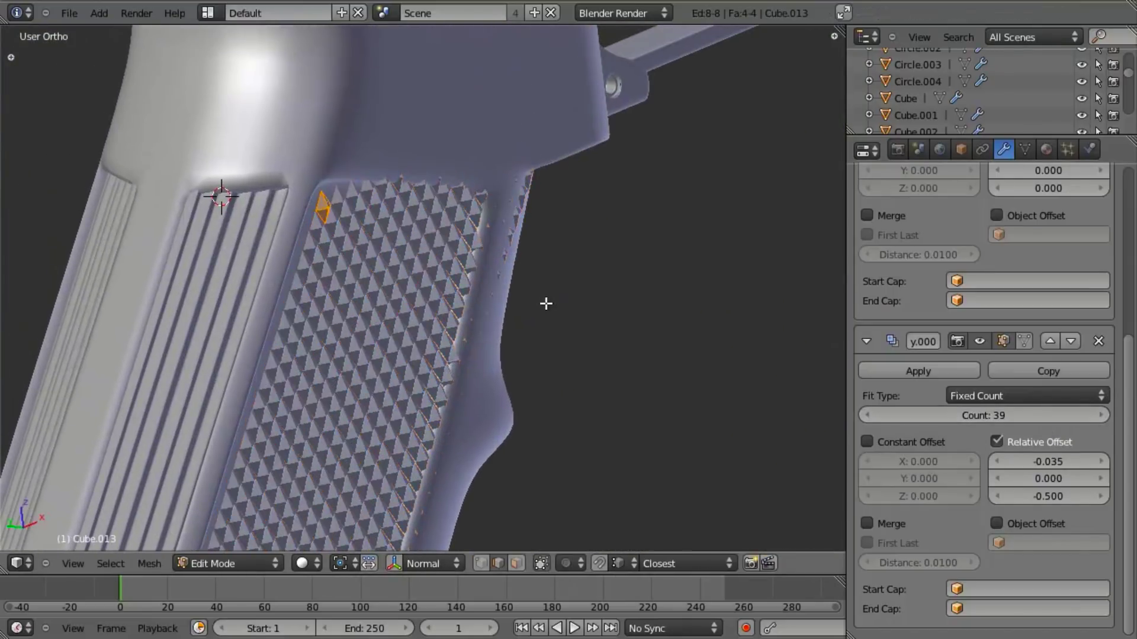
{"action": "key", "text": "g"}
{"action": "key", "text": "y"}
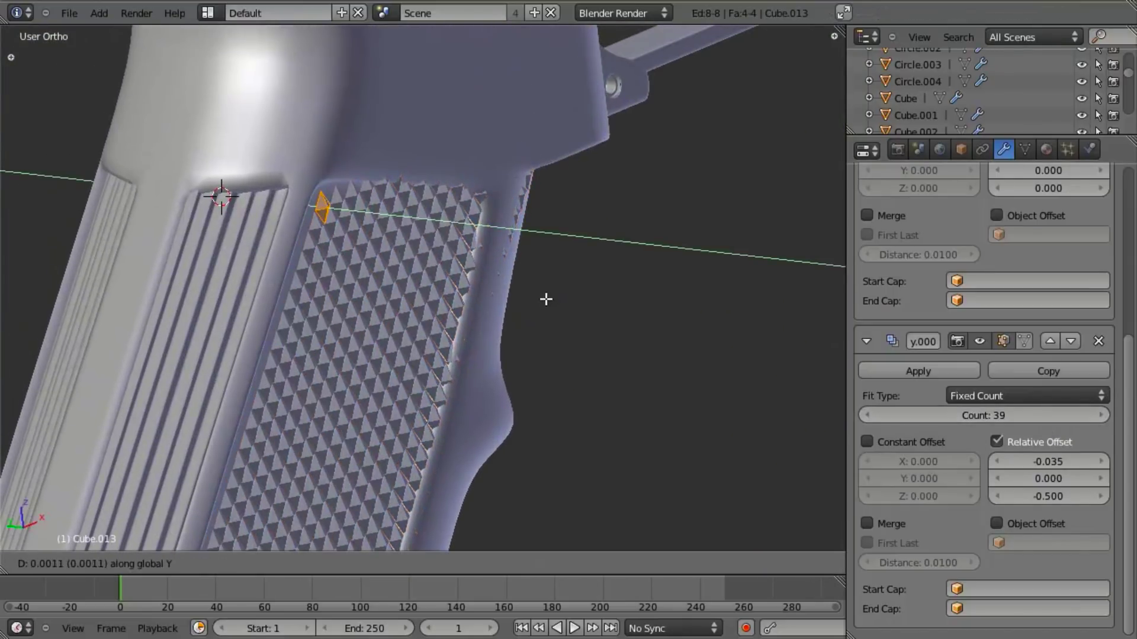
{"action": "left_click", "coordinate": [524, 285]}
{"action": "key", "text": "Tab"}
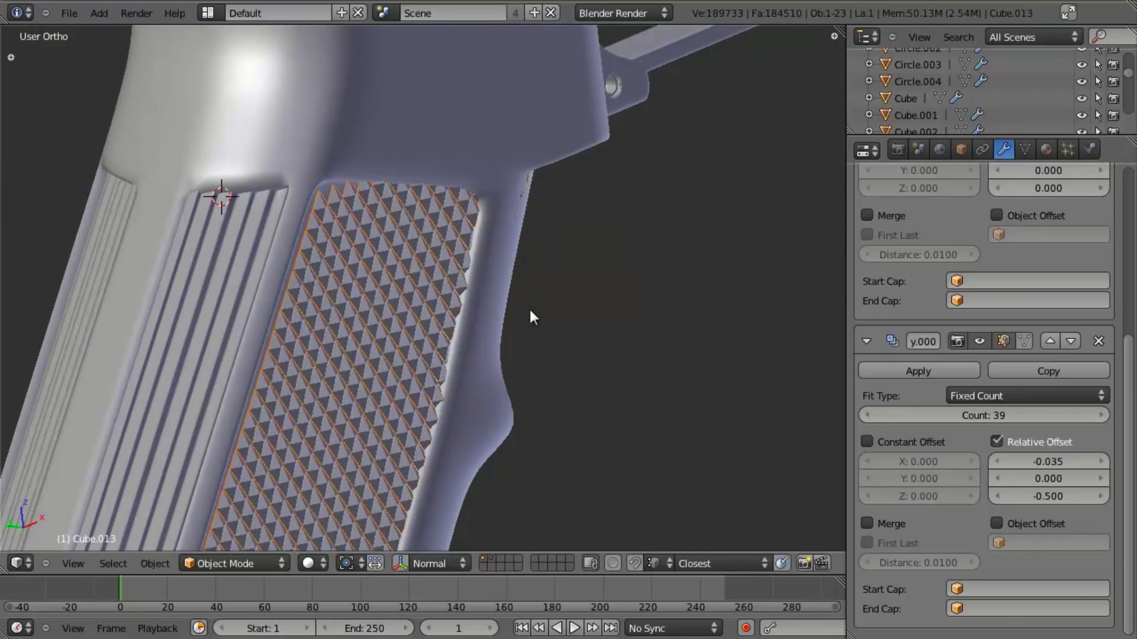
Step: Select the grip mesh beneath the diamond pattern and enter Edit Mode on it
{"action": "scroll", "coordinate": [528, 305], "scroll_direction": "down", "scroll_amount": 5}
{"action": "mouse_move", "coordinate": [572, 350]}
{"action": "middle_mouse_down"}
{"action": "mouse_move", "coordinate": [474, 272]}
{"action": "mouse_move", "coordinate": [570, 291]}
{"action": "mouse_move", "coordinate": [530, 232]}
{"action": "middle_mouse_up"}
{"action": "scroll", "coordinate": [530, 232], "scroll_direction": "up", "scroll_amount": 3}
{"action": "key", "text": "z"}
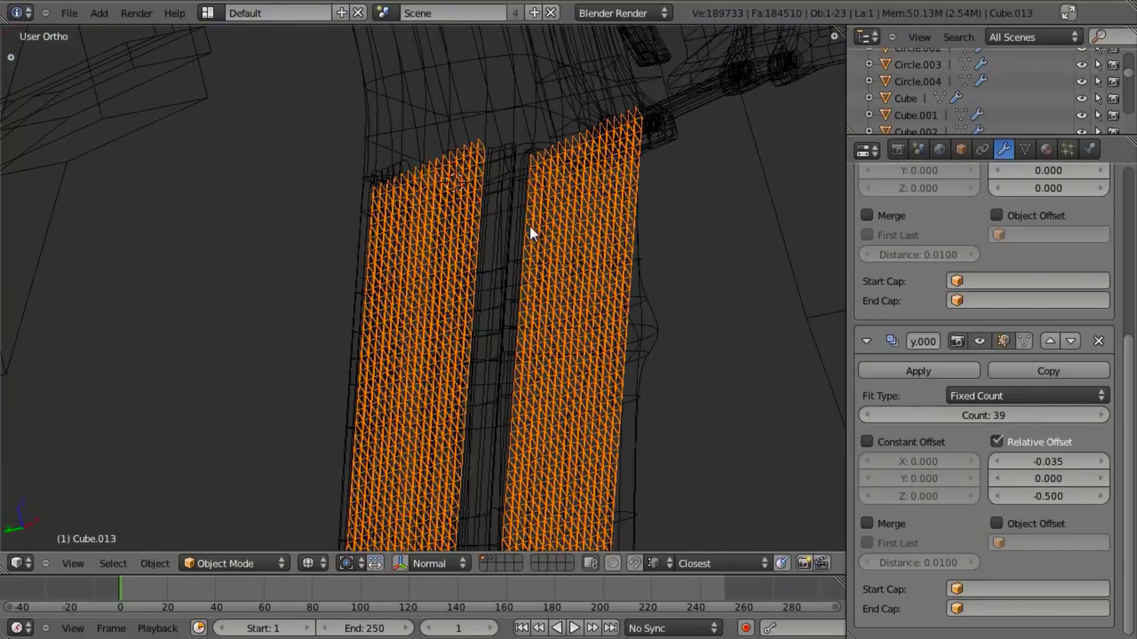
{"action": "right_click", "coordinate": [524, 161]}
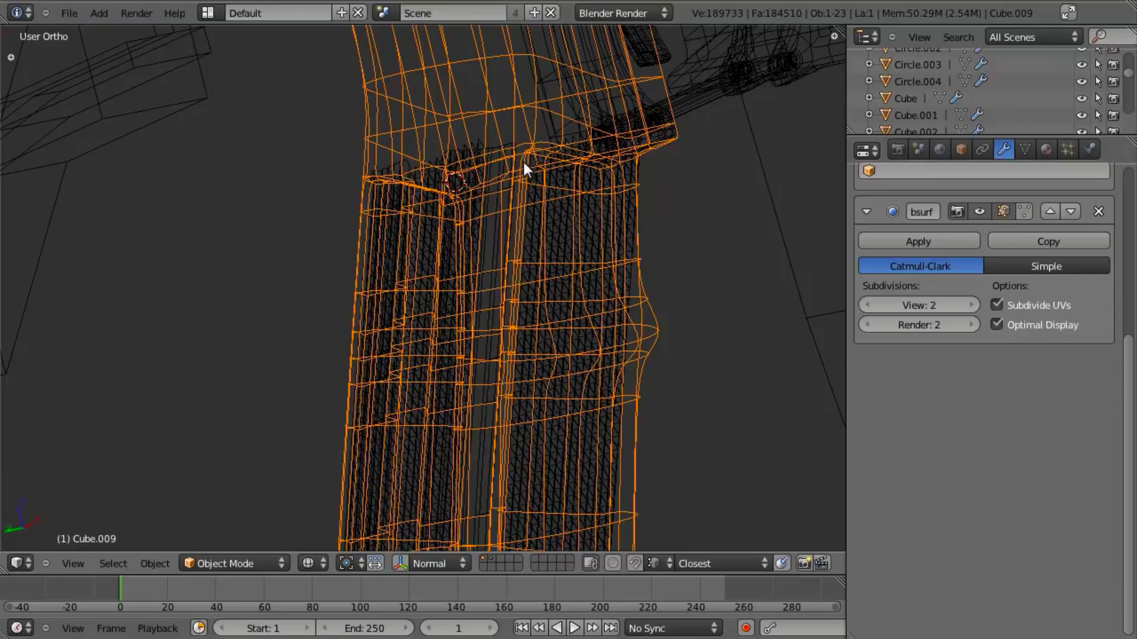
{"action": "key", "text": "ctrl+KP_3"}
{"action": "key", "text": "z"}
{"action": "scroll", "coordinate": [402, 207], "scroll_direction": "up", "scroll_amount": 2}
{"action": "middle_click_drag", "start_coordinate": [646, 308], "coordinate": [548, 274], "text": "shift"}
{"action": "key", "text": "Tab"}
Step: Switch to vertex selection and try to select the edge loop along the side panel's border in wireframe
{"action": "middle_click_drag", "start_coordinate": [569, 376], "coordinate": [559, 249], "text": "shift"}
{"action": "scroll", "coordinate": [616, 307], "scroll_direction": "up", "scroll_amount": 3}
{"action": "key", "text": "z"}
{"action": "scroll", "coordinate": [560, 249], "scroll_direction": "up", "scroll_amount": 3}
{"action": "key", "text": "z"}
{"action": "scroll", "coordinate": [559, 249], "scroll_direction": "down", "scroll_amount": 3}
{"action": "key", "text": "ctrl+Tab"}
{"action": "left_click", "coordinate": [626, 348]}
{"action": "key", "text": "z"}
{"action": "left_click", "coordinate": [664, 357], "text": "alt"}
{"action": "left_click", "coordinate": [657, 342], "text": "alt"}
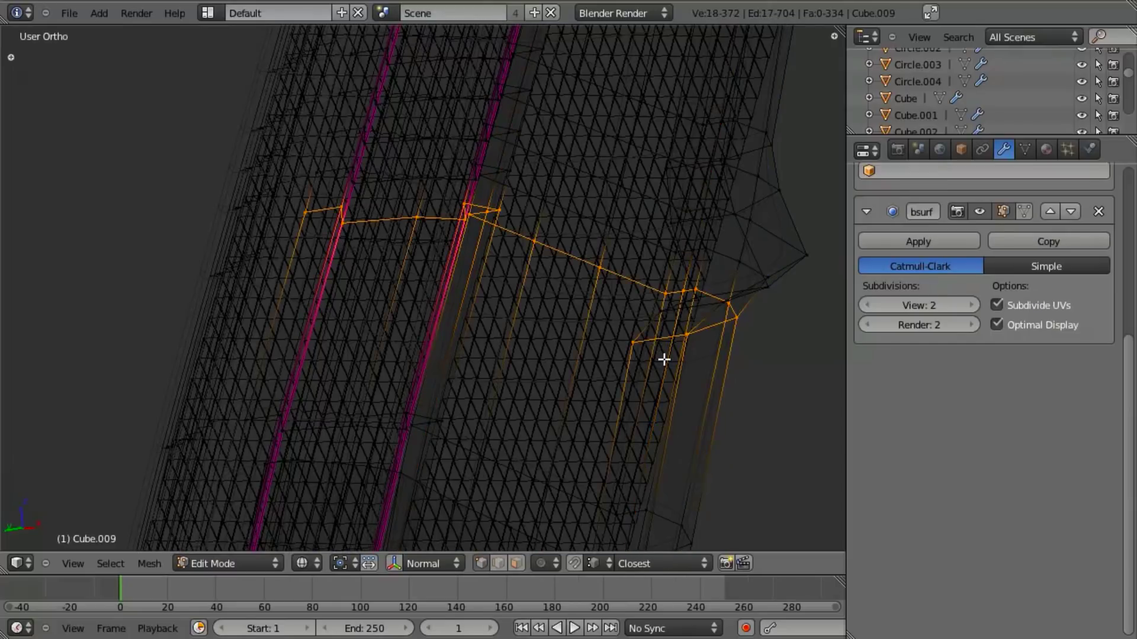
{"action": "left_click", "coordinate": [664, 360], "text": "alt"}
{"action": "right_click", "coordinate": [655, 342], "text": "alt"}
Step: Isolate the grip from the other objects and select the vertices around the side panel's inner border in Edit Mode
{"action": "middle_click_drag", "start_coordinate": [655, 357], "coordinate": [493, 269]}
{"action": "scroll", "coordinate": [625, 333], "scroll_direction": "down", "scroll_amount": 6}
{"action": "scroll", "coordinate": [494, 269], "scroll_direction": "up", "scroll_amount": 3}
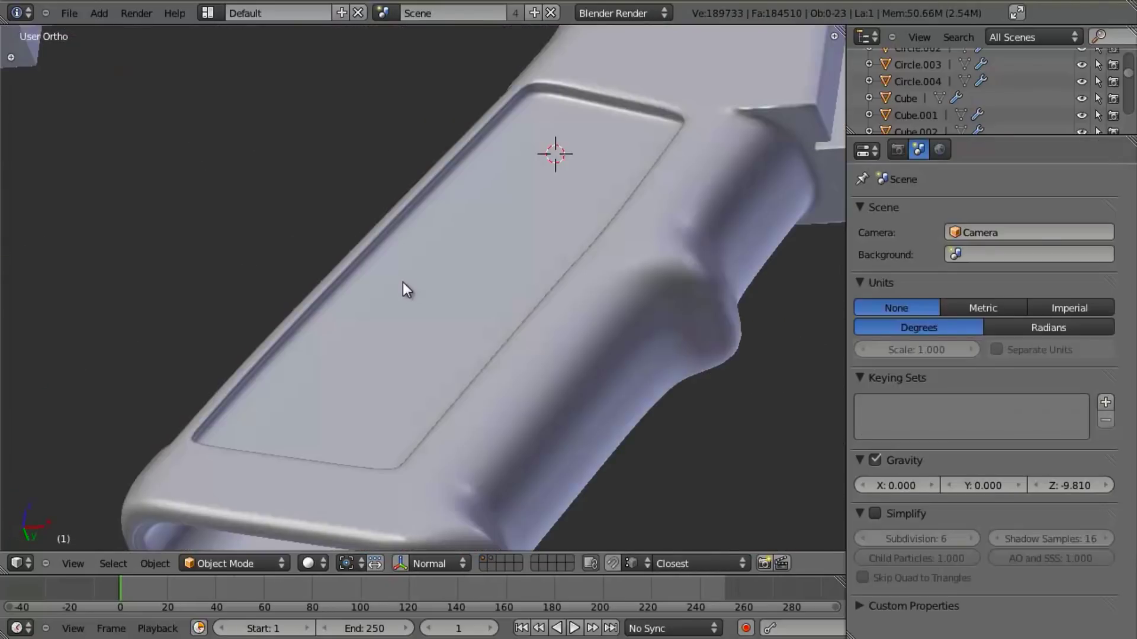
{"action": "right_click", "coordinate": [404, 283]}
{"action": "key", "text": "Tab"}
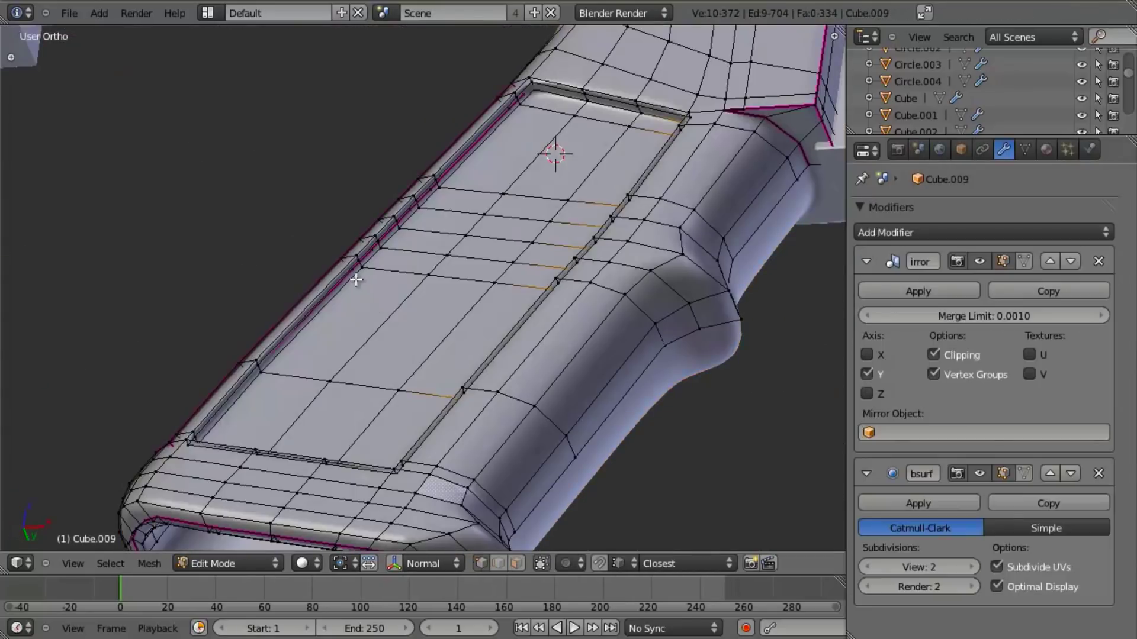
{"action": "middle_click_drag", "start_coordinate": [603, 107], "coordinate": [384, 388]}
{"action": "middle_click_drag", "start_coordinate": [382, 301], "coordinate": [457, 310]}
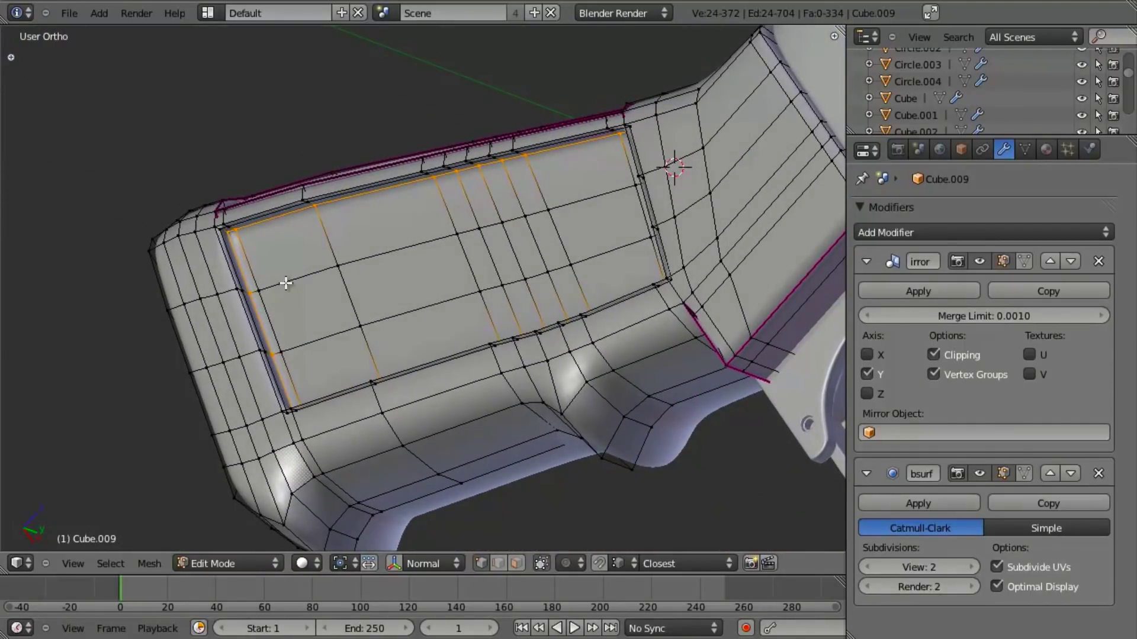
Step: Add the remaining interior vertices of the recessed side panel to the selection
{"action": "left_click_drag", "start_coordinate": [250, 257], "coordinate": [377, 318]}
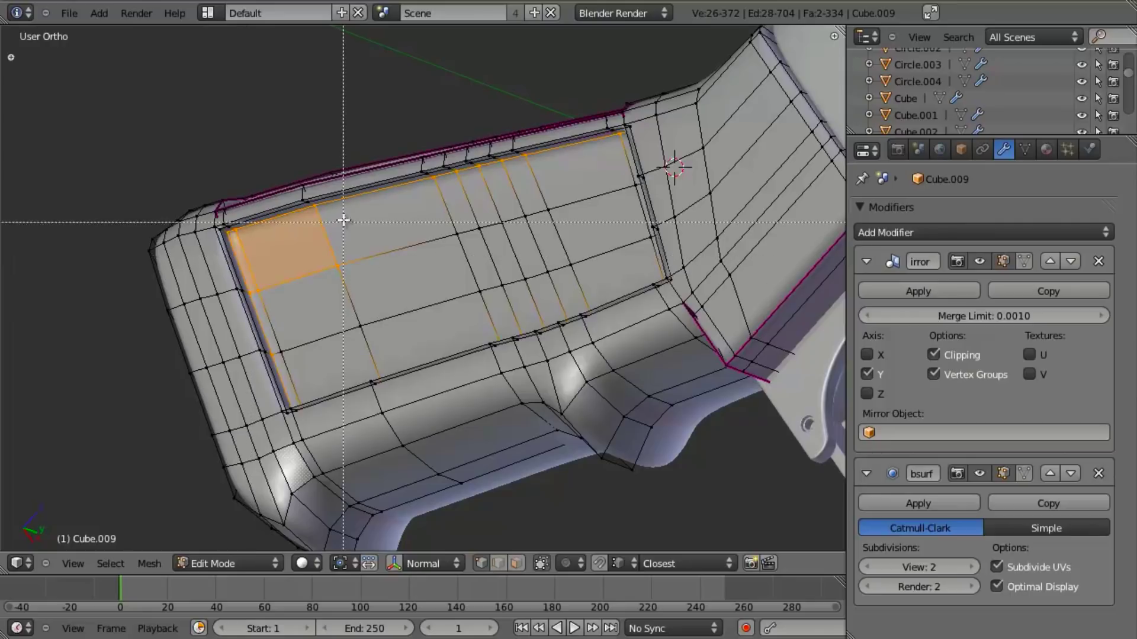
{"action": "left_click_drag", "start_coordinate": [614, 292], "coordinate": [629, 293]}
{"action": "key", "text": "b"}
{"action": "left_click_drag", "start_coordinate": [298, 320], "coordinate": [398, 364]}
{"action": "right_click", "coordinate": [284, 357], "text": "shift"}
{"action": "middle_click_drag", "start_coordinate": [366, 316], "coordinate": [545, 274]}
{"action": "right_click", "coordinate": [608, 161], "text": "shift"}
{"action": "right_click", "coordinate": [652, 194], "text": "shift"}
Step: Unhide the other objects and move the selected side-panel vertices outward about 0.013 along the global Y axis in wireframe
{"action": "key", "text": "Tab"}
{"action": "key", "text": "alt+h"}
{"action": "key", "text": "Tab"}
{"action": "key", "text": "z"}
{"action": "scroll", "coordinate": [577, 266], "scroll_direction": "up", "scroll_amount": 3}
{"action": "mouse_move", "coordinate": [599, 207]}
{"action": "middle_mouse_down", "text": "shift"}
{"action": "mouse_move", "coordinate": [495, 351]}
{"action": "mouse_move", "coordinate": [520, 310]}
{"action": "mouse_move", "coordinate": [419, 279]}
{"action": "middle_mouse_up", "text": "shift"}
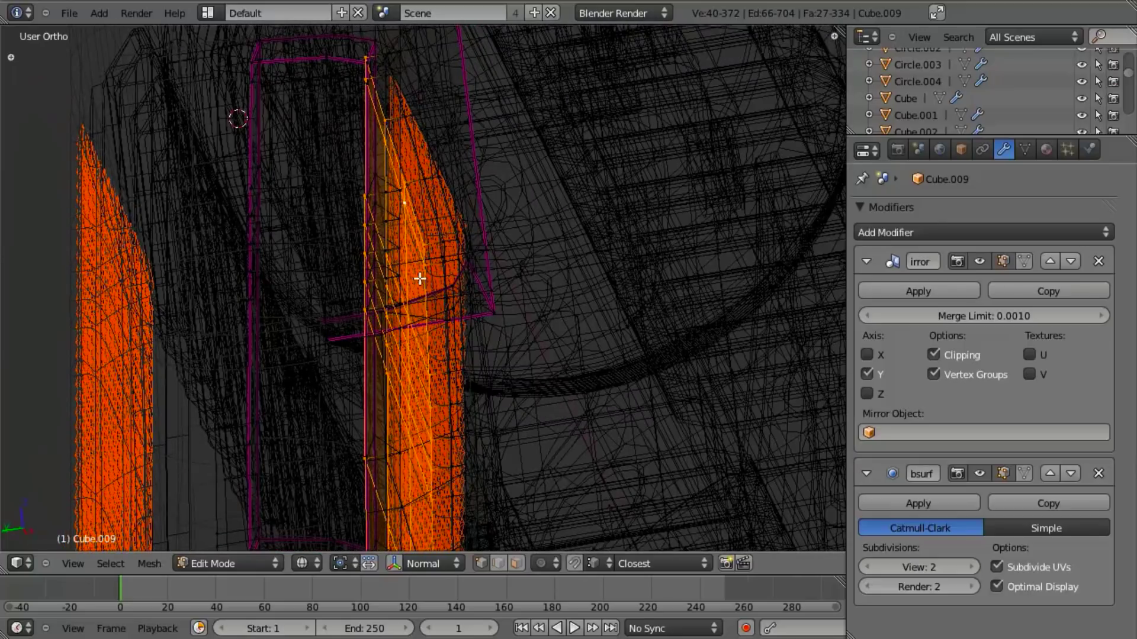
{"action": "key", "text": "g"}
{"action": "key", "text": "y"}
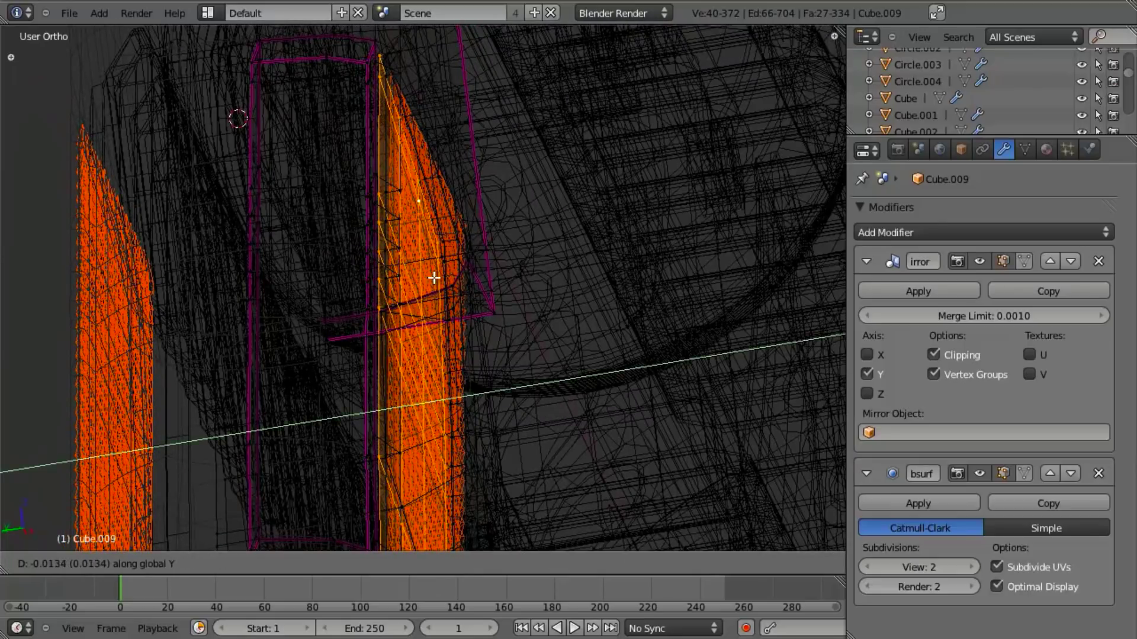
{"action": "left_click", "coordinate": [434, 278]}
Step: Grow the panel selection by one ring and move it along the global Y axis until the diamonds sit proud of the panel
{"action": "key", "text": "ctrl+KP_Add"}
{"action": "middle_click_drag", "start_coordinate": [399, 186], "coordinate": [417, 191]}
{"action": "key", "text": "g"}
{"action": "key", "text": "y"}
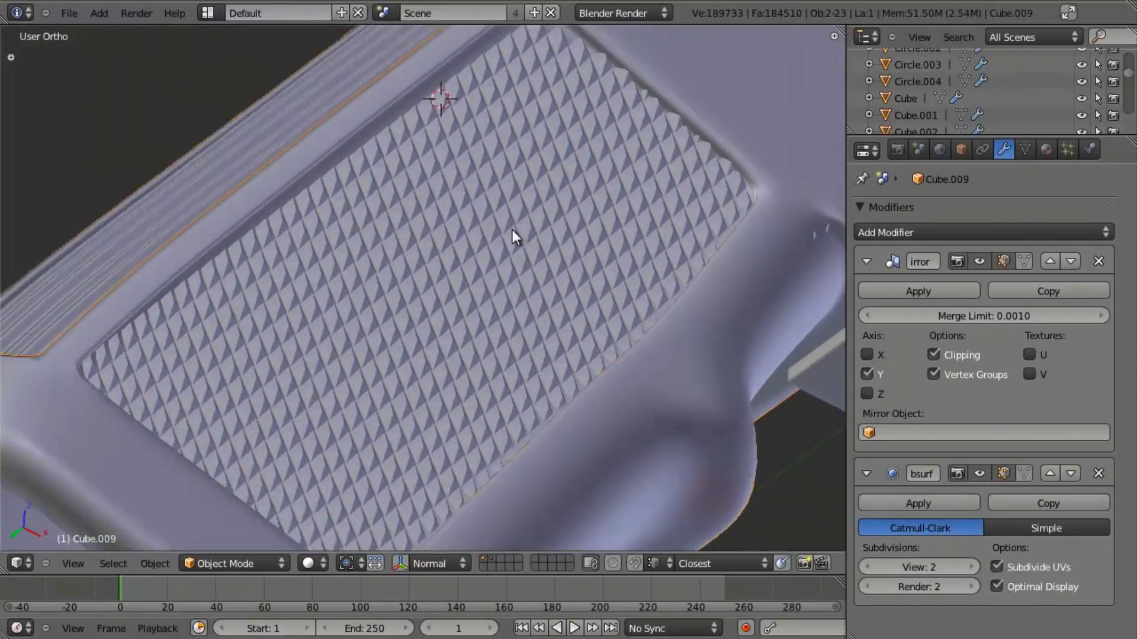
{"action": "middle_click_drag", "start_coordinate": [515, 235], "coordinate": [338, 379]}
{"action": "scroll", "coordinate": [460, 280], "scroll_direction": "down", "scroll_amount": 6}
{"action": "key", "text": "a"}
{"action": "middle_click_drag", "start_coordinate": [683, 321], "coordinate": [599, 377]}
{"action": "scroll", "coordinate": [461, 392], "scroll_direction": "up", "scroll_amount": 6}
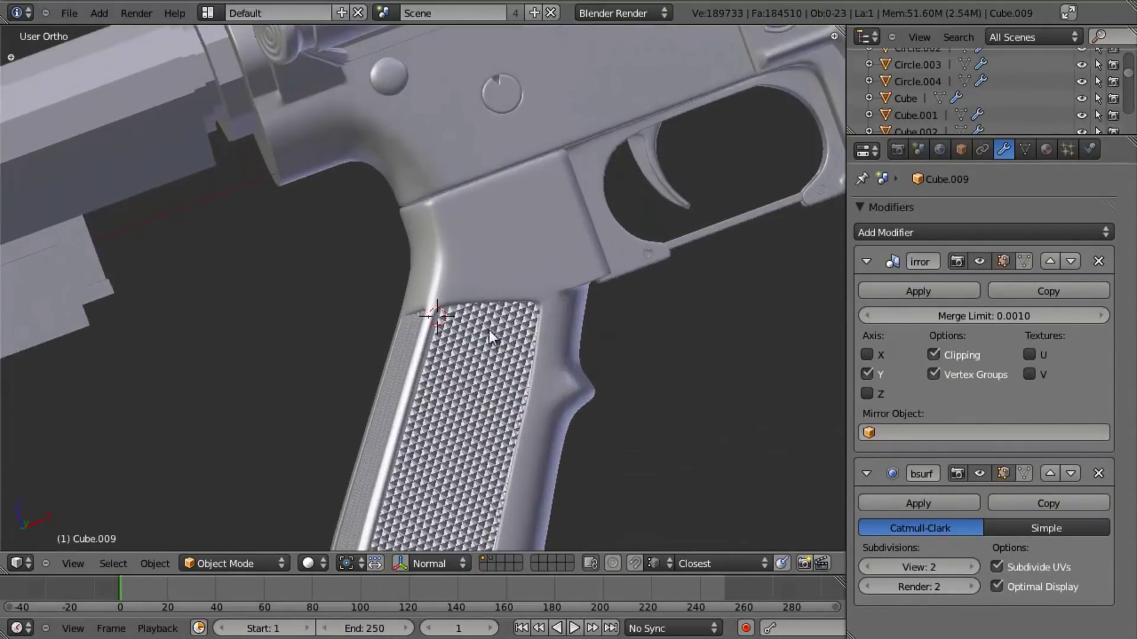
Step: Select the diamond pattern and examine its fit within the recessed side panel from the front
{"action": "right_click", "coordinate": [461, 392]}
{"action": "key", "text": "z"}
{"action": "middle_click_drag", "start_coordinate": [460, 392], "coordinate": [471, 243], "text": "shift"}
{"action": "key", "text": "z"}
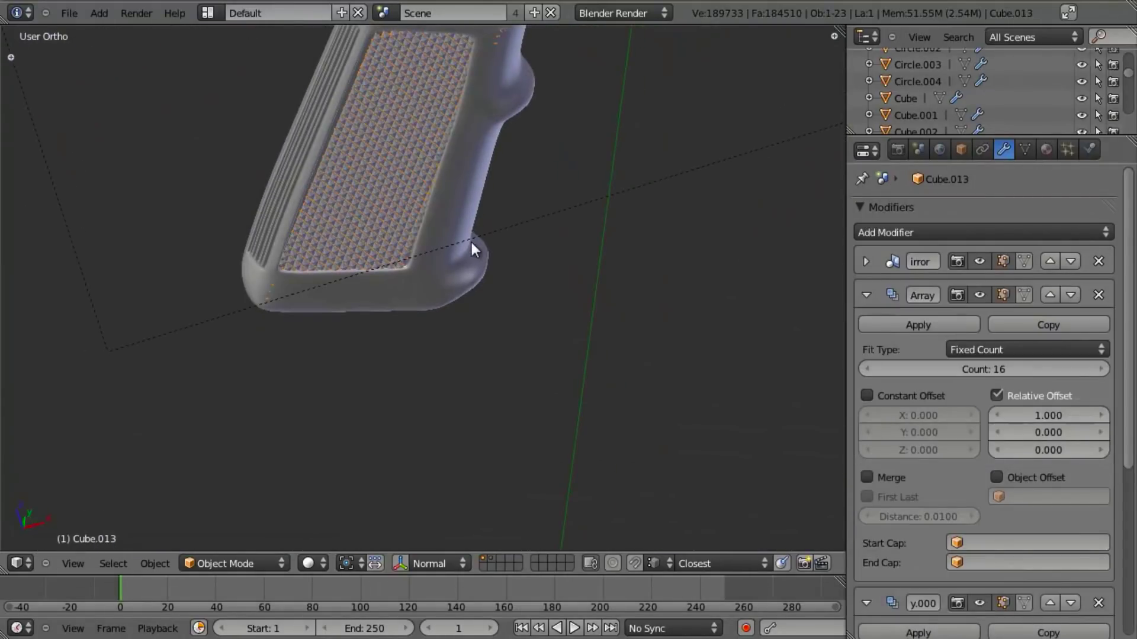
{"action": "key", "text": "KP_1"}
{"action": "scroll", "coordinate": [474, 244], "scroll_direction": "up", "scroll_amount": 3}
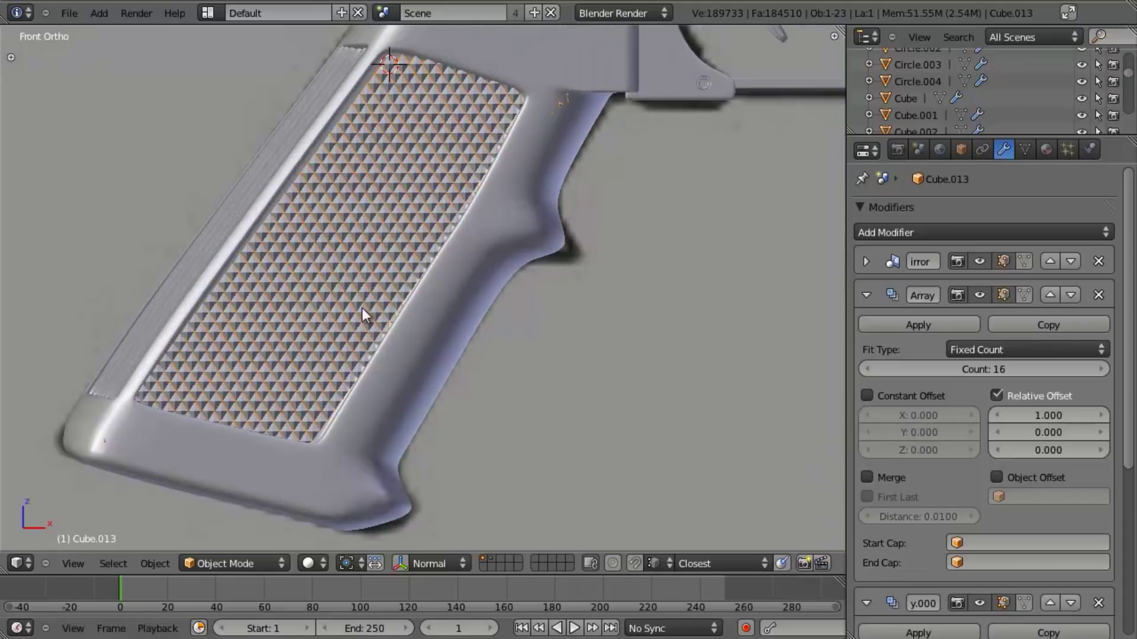
Step: Enter Edit Mode on the grip mesh and select the two lengthwise edge loops through the middle of the side panel
{"action": "right_click", "coordinate": [228, 471]}
{"action": "scroll", "coordinate": [450, 406], "scroll_direction": "down", "scroll_amount": 3}
{"action": "key", "text": "Tab"}
{"action": "key", "text": "a"}
{"action": "middle_click_drag", "start_coordinate": [463, 193], "coordinate": [467, 108]}
{"action": "right_click", "coordinate": [468, 109], "text": "alt"}
{"action": "right_click", "coordinate": [511, 93], "text": "alt+shift"}
{"action": "key", "text": "z"}
{"action": "key", "text": "z"}
{"action": "mouse_move", "coordinate": [487, 198]}
{"action": "middle_mouse_down"}
{"action": "mouse_move", "coordinate": [462, 229]}
{"action": "mouse_move", "coordinate": [431, 239]}
{"action": "middle_mouse_up"}
Step: Move the selected lengthwise loops outward along the global Y axis to bulge the middle of the grip
{"action": "key", "text": "g"}
{"action": "key", "text": "y"}
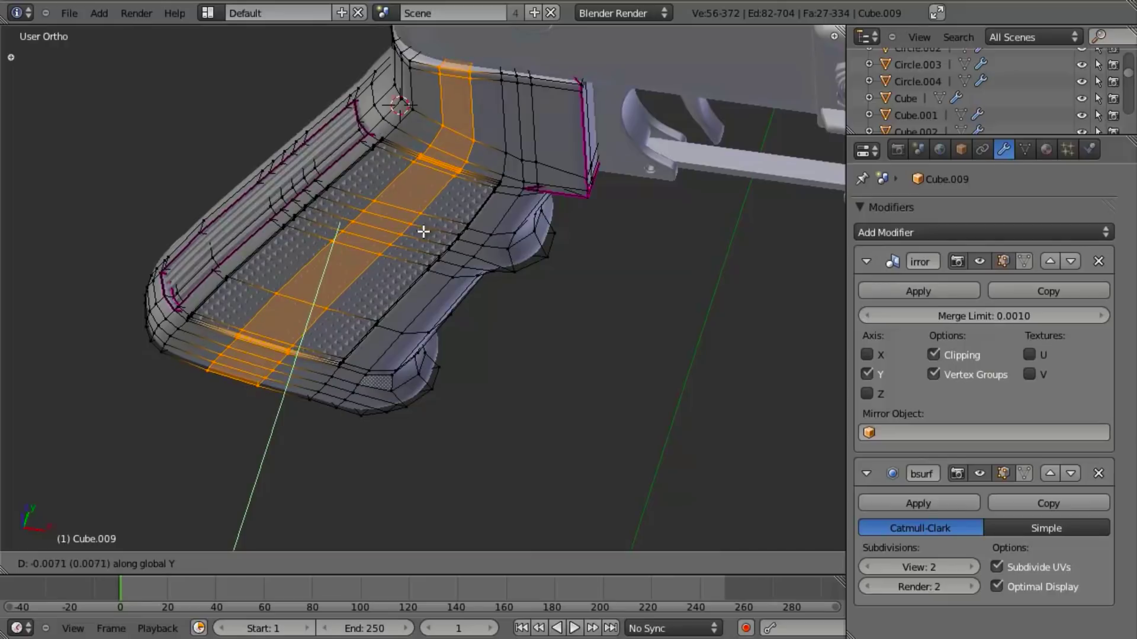
{"action": "left_click", "coordinate": [428, 251]}
{"action": "key", "text": "Tab"}
{"action": "key", "text": "Tab"}
{"action": "key", "text": "g"}
{"action": "key", "text": "y"}
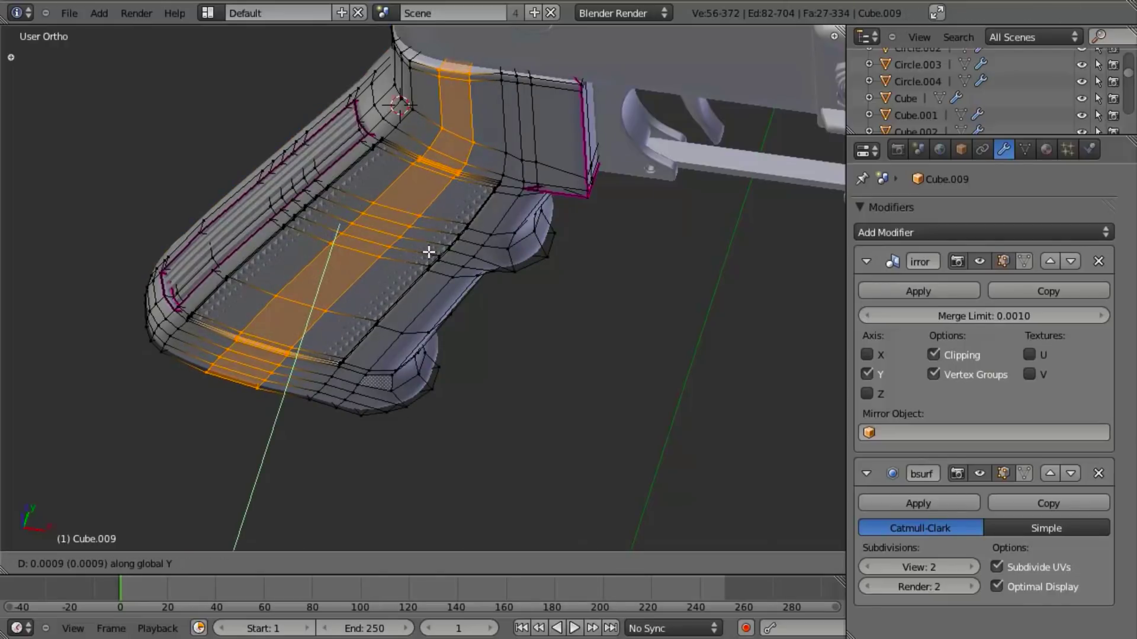
{"action": "right_click", "coordinate": [415, 238]}
Step: Clear the selection and box-select the vertices along the upper part of the grip's rear edge in front wireframe view
{"action": "key", "text": "a"}
{"action": "key", "text": "KP_1"}
{"action": "key", "text": "z"}
{"action": "key", "text": "b"}
{"action": "left_click_drag", "start_coordinate": [248, 245], "coordinate": [348, 354]}
{"action": "middle_click_drag", "start_coordinate": [346, 406], "coordinate": [438, 255], "text": "shift"}
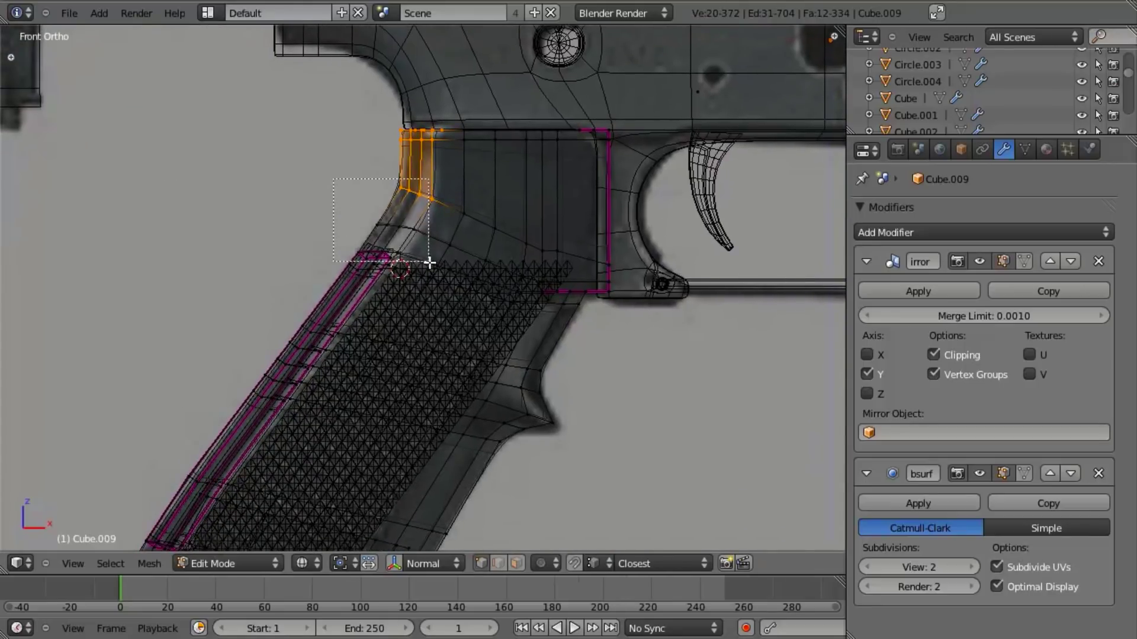
{"action": "middle_click_drag", "start_coordinate": [392, 318], "coordinate": [471, 197], "text": "shift"}
{"action": "left_click_drag", "start_coordinate": [409, 258], "coordinate": [422, 242]}
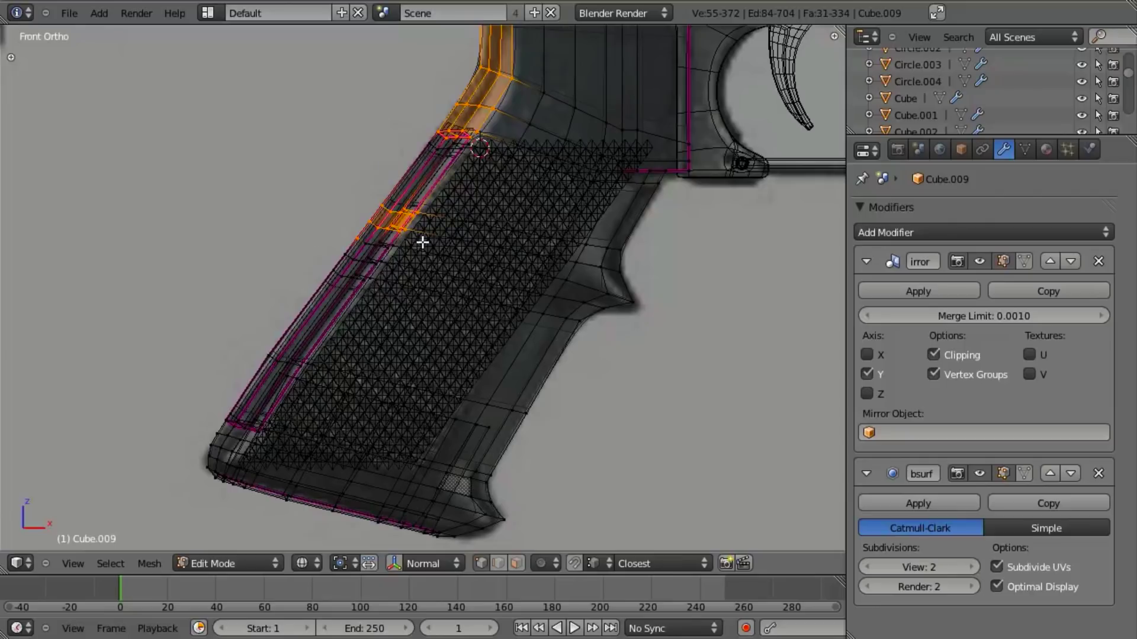
{"action": "left_click_drag", "start_coordinate": [399, 296], "coordinate": [400, 296]}
Step: Extend the selection down the rest of the grip's rear edge to its bottom corner
{"action": "key", "text": "b"}
{"action": "left_click_drag", "start_coordinate": [170, 315], "coordinate": [302, 394]}
{"action": "key", "text": "b"}
{"action": "left_click_drag", "start_coordinate": [135, 363], "coordinate": [279, 492]}
{"action": "middle_click_drag", "start_coordinate": [407, 298], "coordinate": [384, 351], "text": "shift"}
{"action": "key", "text": "b"}
{"action": "left_click_drag", "start_coordinate": [459, 277], "coordinate": [454, 276]}
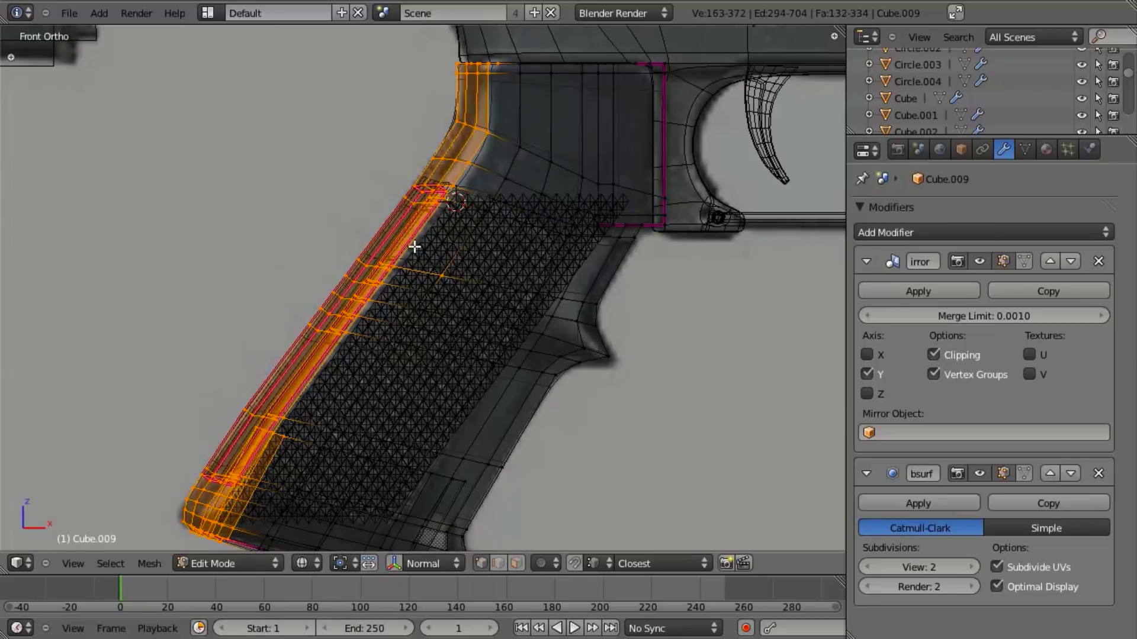
Step: Move the selected rear section of the grip along the global Y axis and leave Edit Mode
{"action": "key", "text": "z"}
{"action": "middle_click_drag", "start_coordinate": [413, 247], "coordinate": [419, 399]}
{"action": "key", "text": "g"}
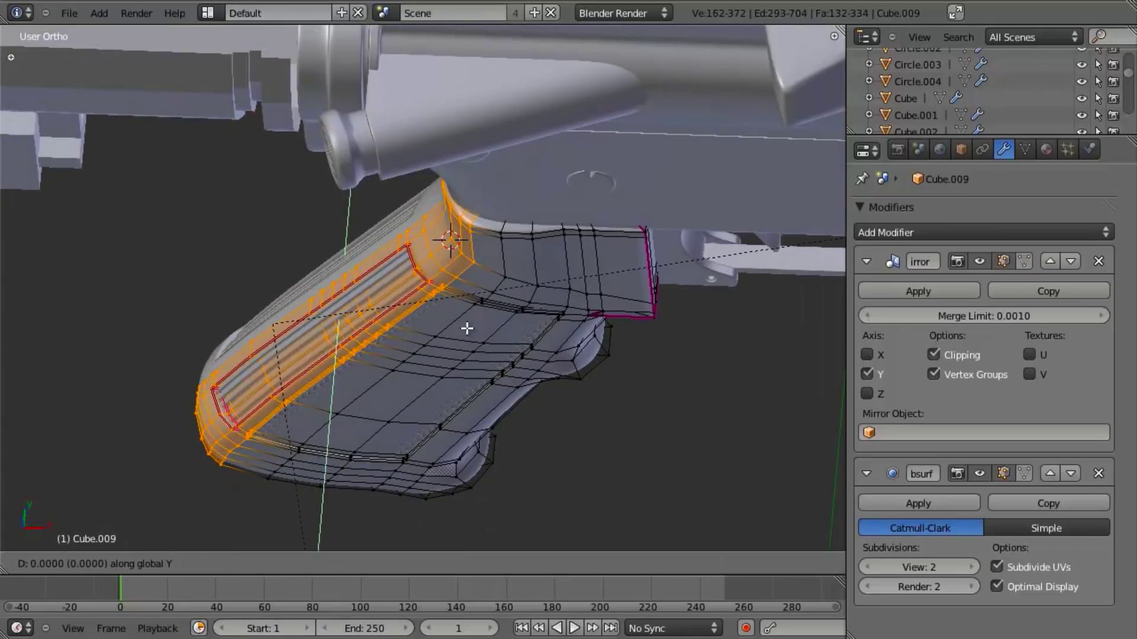
{"action": "left_click", "coordinate": [468, 326]}
{"action": "key", "text": "Tab"}
Step: Move the whole ribbed strip mesh on the grip's rear about 0.01 along the global Y axis
{"action": "scroll", "coordinate": [353, 299], "scroll_direction": "up", "scroll_amount": 3}
{"action": "right_click", "coordinate": [366, 284]}
{"action": "key", "text": "Tab"}
{"action": "key", "text": "a"}
{"action": "key", "text": "g"}
{"action": "key", "text": "y"}
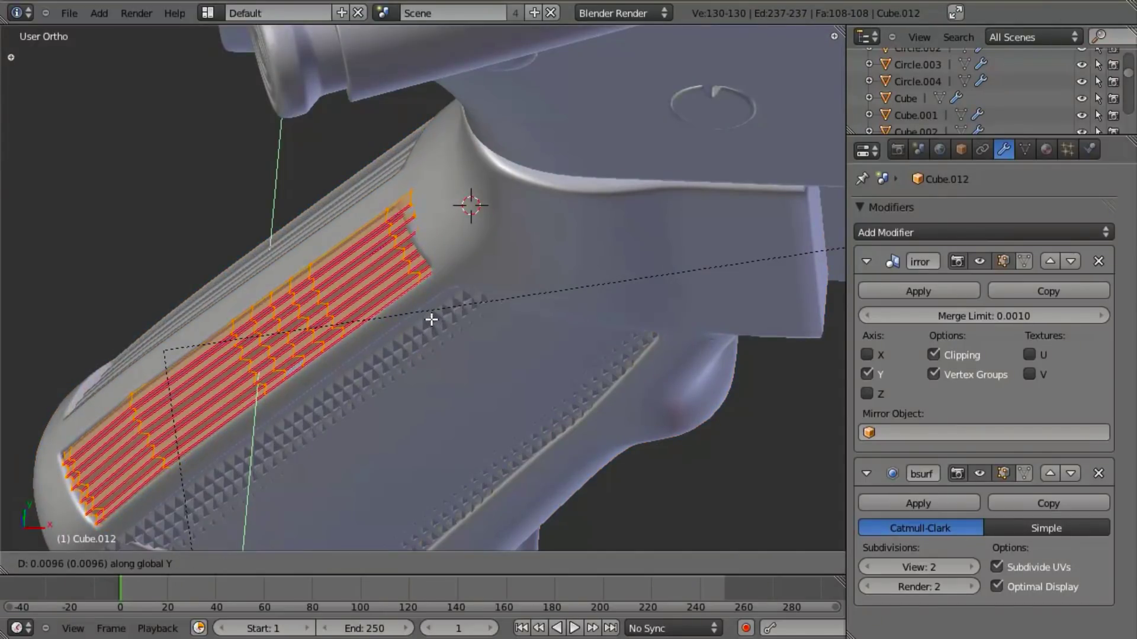
{"action": "left_click", "coordinate": [431, 327]}
{"action": "key", "text": "Tab"}
Step: Remove doubles from the ribbed strip's mesh in Edit Mode and return to Object Mode
{"action": "scroll", "coordinate": [441, 352], "scroll_direction": "down", "scroll_amount": 3}
{"action": "middle_click_drag", "start_coordinate": [452, 371], "coordinate": [542, 321]}
{"action": "scroll", "coordinate": [463, 325], "scroll_direction": "up", "scroll_amount": 3}
{"action": "key", "text": "Tab"}
{"action": "scroll", "coordinate": [363, 376], "scroll_direction": "up", "scroll_amount": 8}
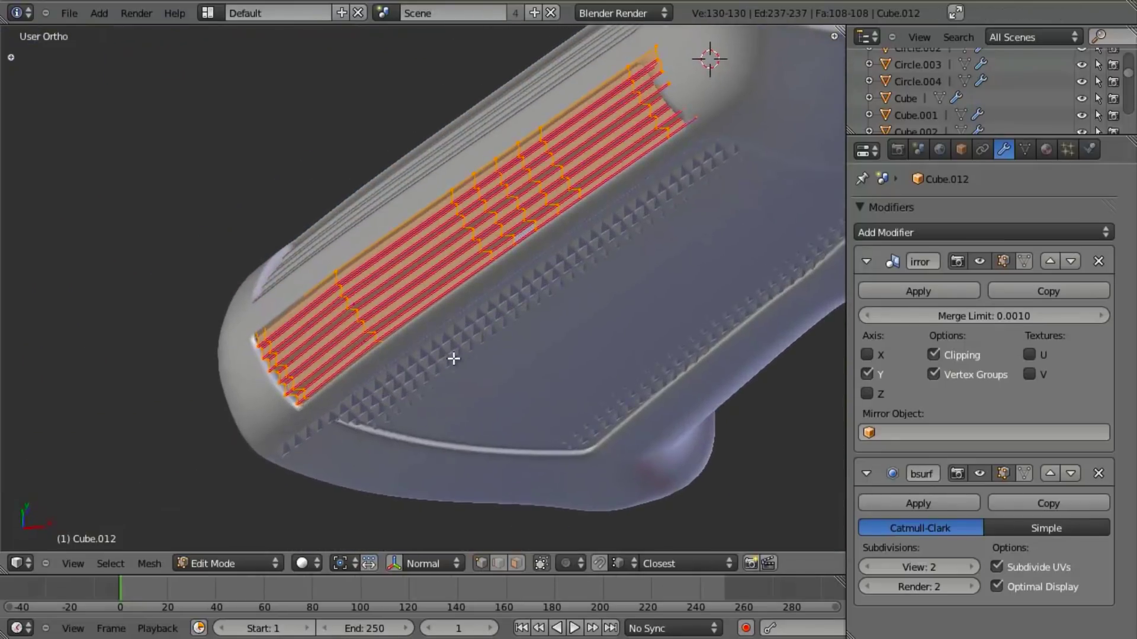
{"action": "key", "text": "w"}
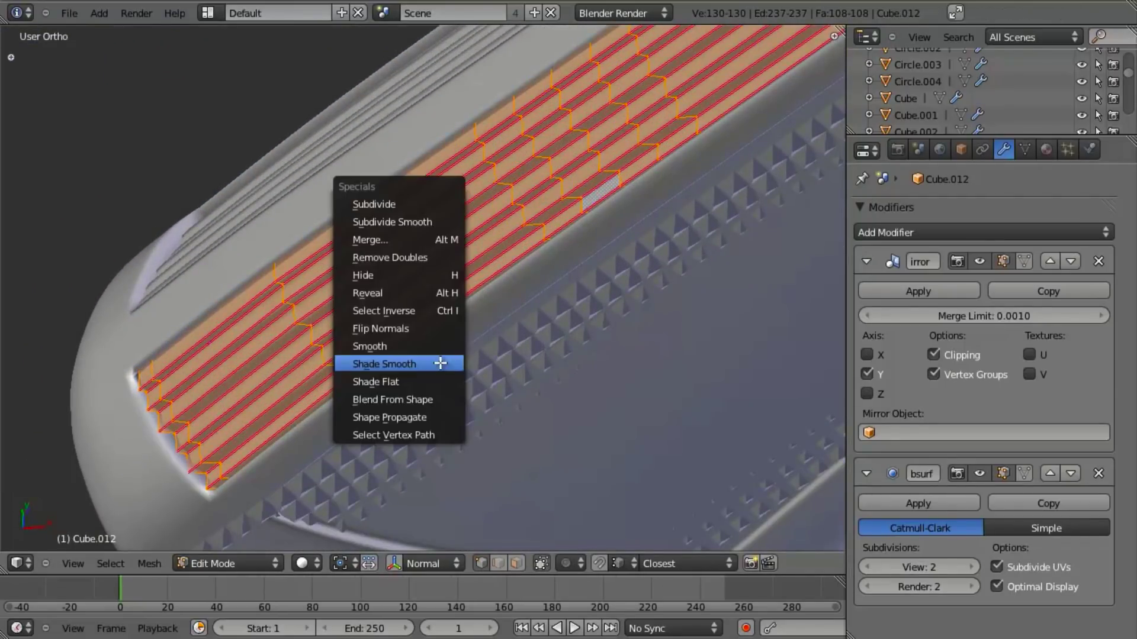
{"action": "left_click", "coordinate": [421, 259]}
{"action": "key", "text": "Tab"}
{"action": "scroll", "coordinate": [616, 314], "scroll_direction": "down", "scroll_amount": 5}
{"action": "middle_click_drag", "start_coordinate": [584, 343], "coordinate": [507, 260]}
{"action": "scroll", "coordinate": [599, 386], "scroll_direction": "up", "scroll_amount": 4}
Step: Select the diamond pattern, show it in front wireframe view and add a Lattice object to the scene
{"action": "right_click", "coordinate": [599, 421]}
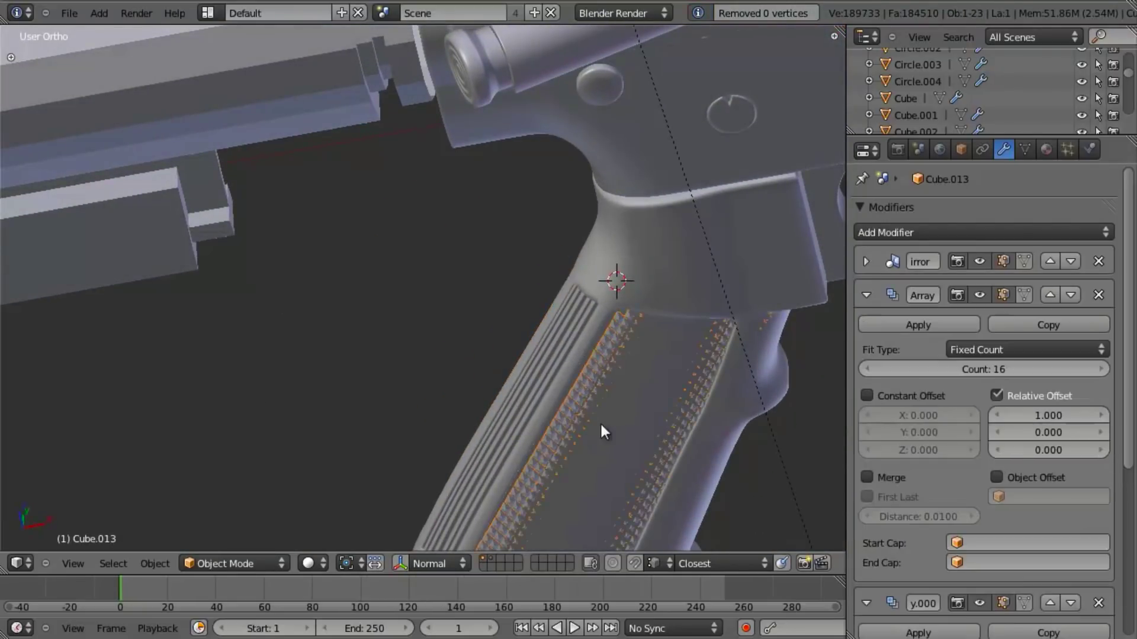
{"action": "key", "text": "KP_1"}
{"action": "key", "text": "z"}
{"action": "scroll", "coordinate": [574, 340], "scroll_direction": "up", "scroll_amount": 2}
{"action": "key", "text": "shift+a"}
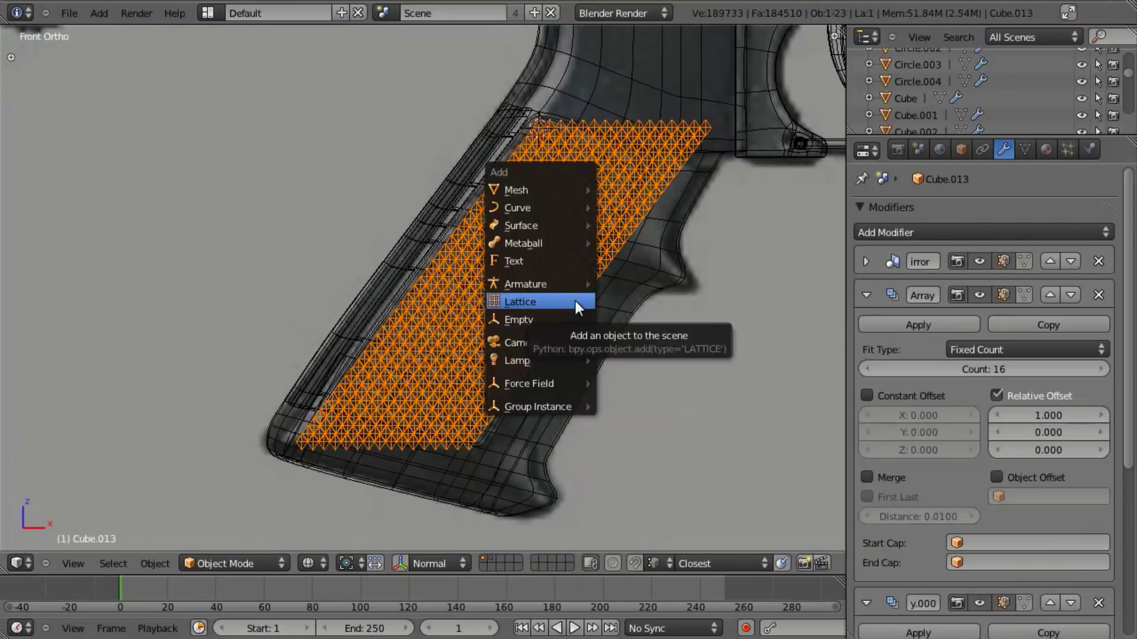
{"action": "left_click", "coordinate": [574, 301]}
Step: Move the lattice over the grip, rotate it to the grip's slant and narrow it along its local X axis
{"action": "scroll", "coordinate": [662, 250], "scroll_direction": "down", "scroll_amount": 4}
{"action": "key", "text": "g"}
{"action": "left_click", "coordinate": [633, 299]}
{"action": "key", "text": "r"}
{"action": "left_click", "coordinate": [630, 415]}
{"action": "key", "text": "s"}
{"action": "key", "text": "x"}
{"action": "key", "text": "x"}
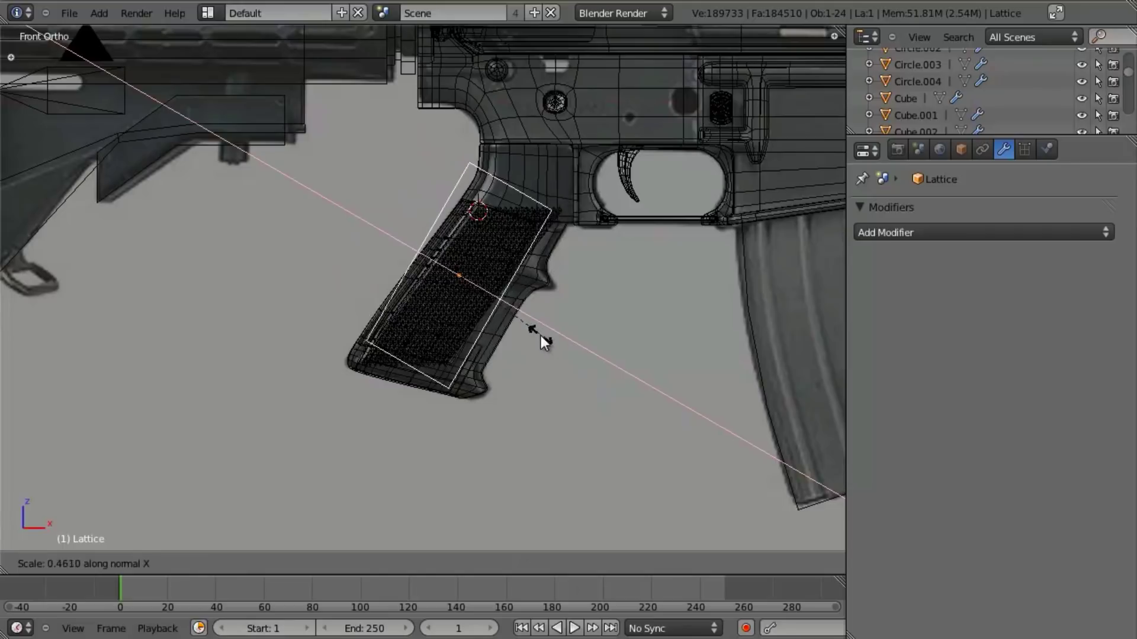
{"action": "left_click", "coordinate": [530, 324]}
Step: Refine the lattice's rotation, position and local X width so it closely frames the diamond pattern
{"action": "scroll", "coordinate": [635, 357], "scroll_direction": "up", "scroll_amount": 2}
{"action": "key", "text": "r"}
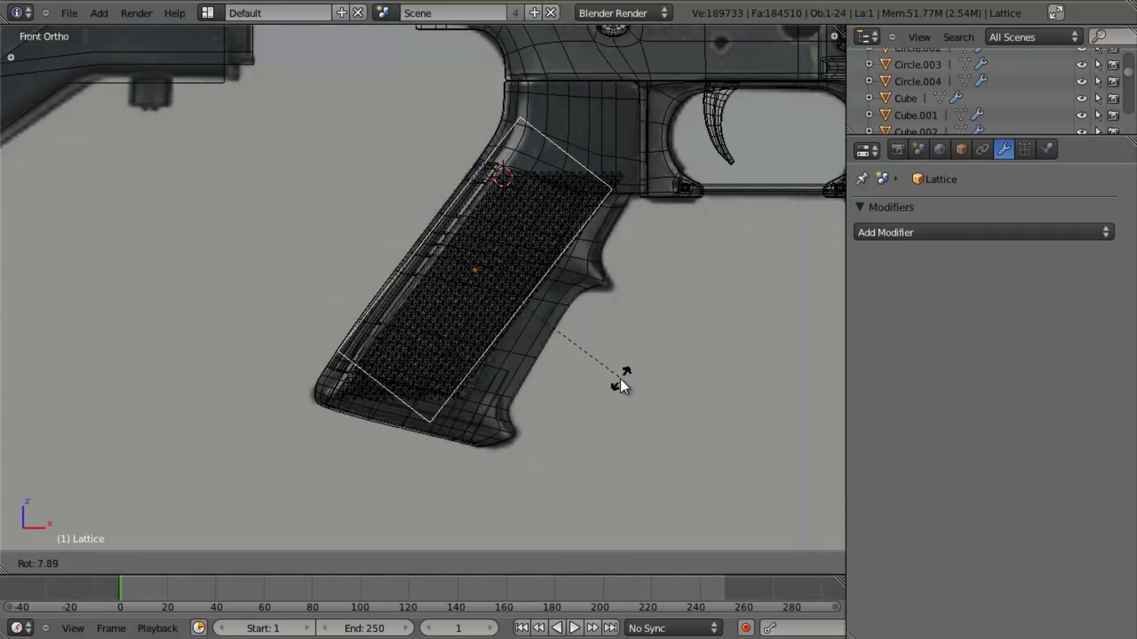
{"action": "left_click", "coordinate": [624, 381]}
{"action": "key", "text": "g"}
{"action": "left_click", "coordinate": [627, 390]}
{"action": "key", "text": "s"}
{"action": "key", "text": "x"}
{"action": "key", "text": "x"}
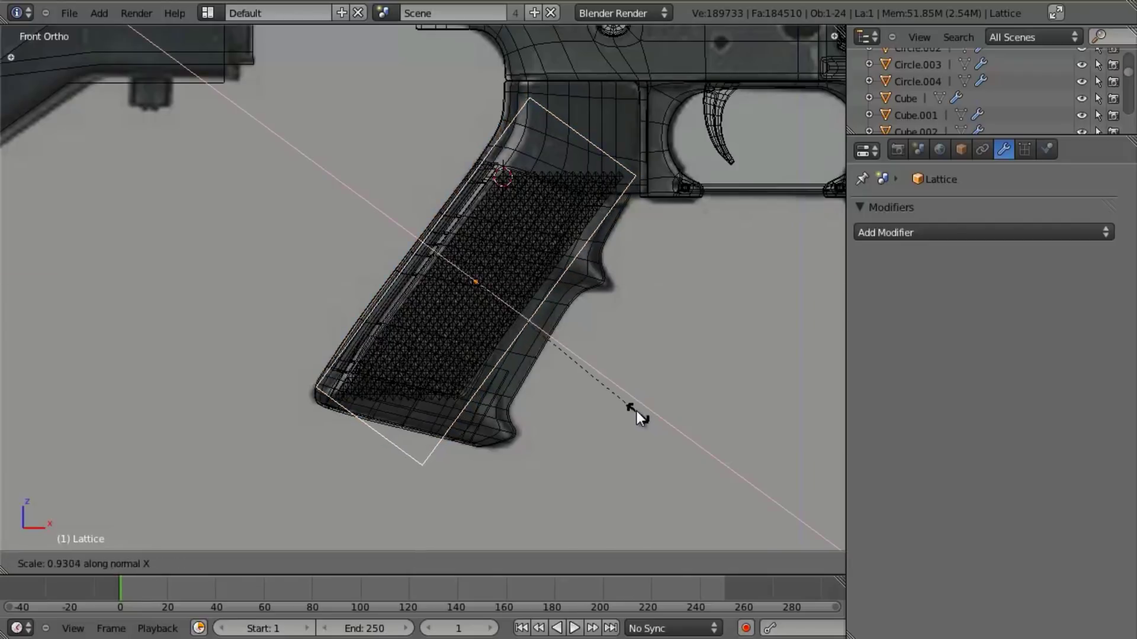
{"action": "left_click", "coordinate": [624, 399]}
Step: Scale the lattice down along the global Y axis so it just encloses the thickness of the grip
{"action": "middle_click_drag", "start_coordinate": [624, 399], "coordinate": [779, 394]}
{"action": "key", "text": "s"}
{"action": "key", "text": "y"}
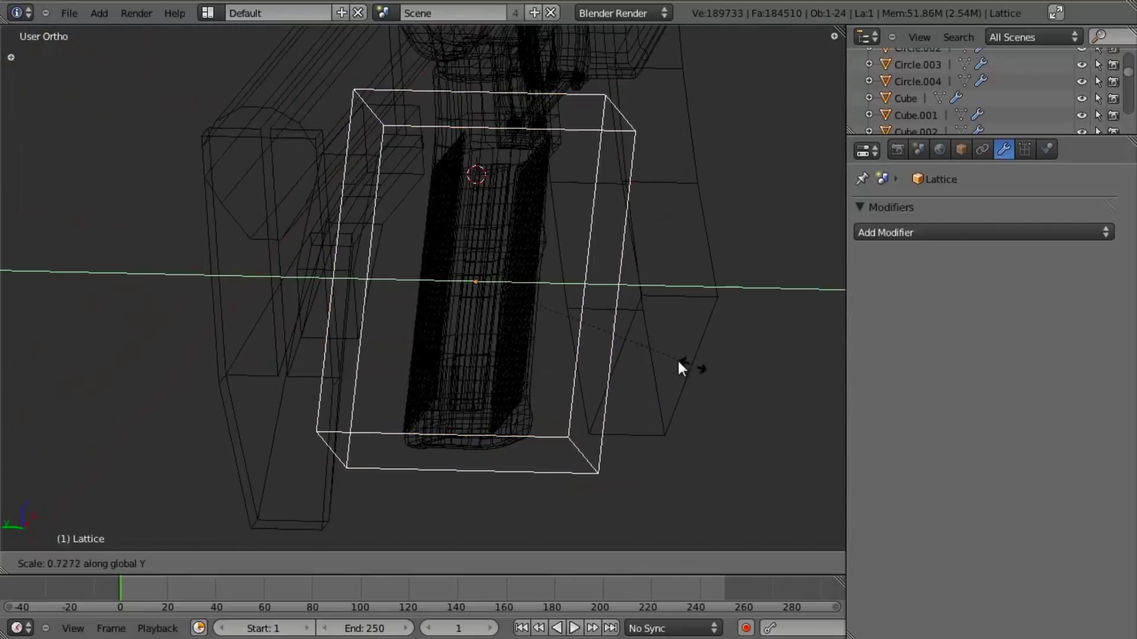
{"action": "left_click", "coordinate": [570, 330]}
{"action": "middle_click_drag", "start_coordinate": [570, 330], "coordinate": [624, 330]}
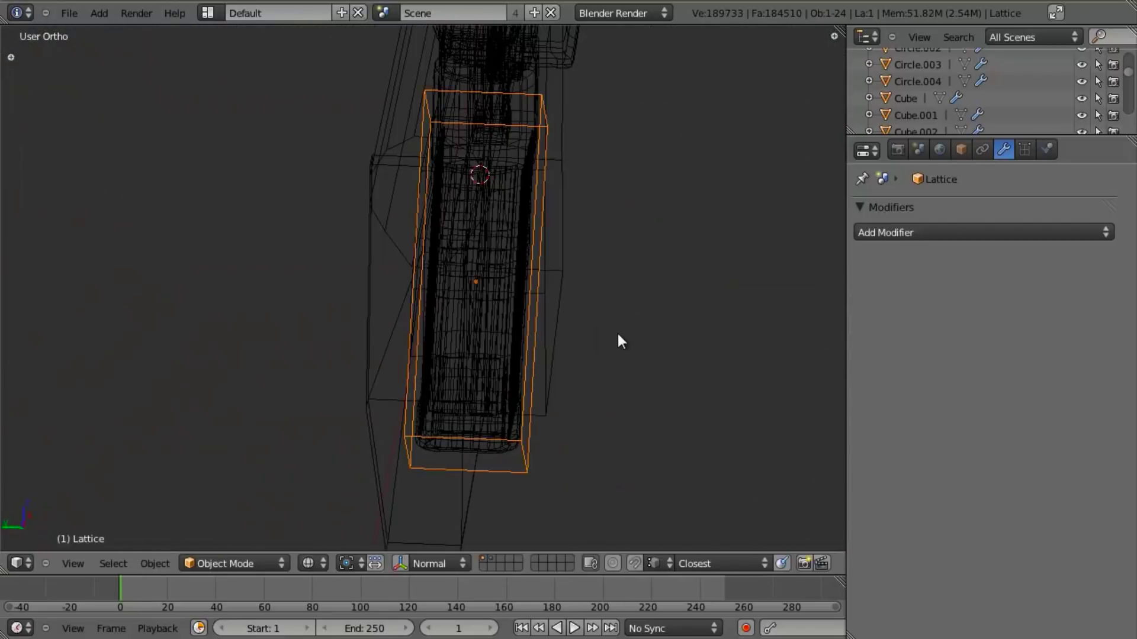
Step: Set the lattice's U resolution to 4
{"action": "key", "text": "z"}
{"action": "key", "text": "KP_1"}
{"action": "left_click", "coordinate": [1025, 150]}
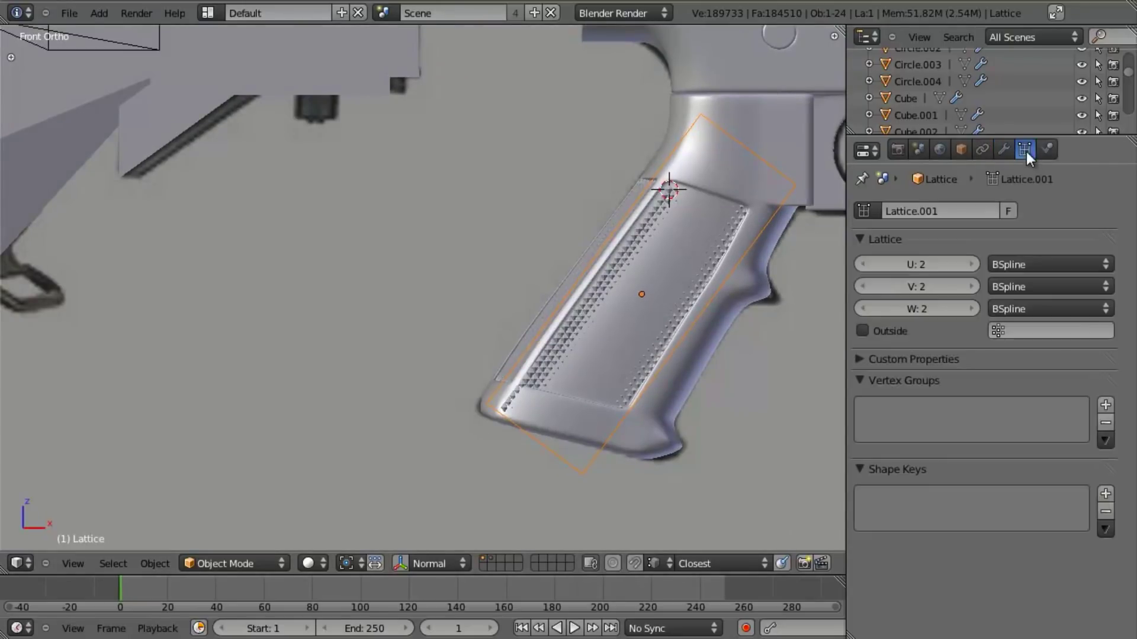
{"action": "key", "text": "z"}
{"action": "left_click", "coordinate": [967, 264]}
{"action": "middle_click_drag", "start_coordinate": [507, 331], "coordinate": [390, 344], "text": "shift"}
{"action": "middle_click_drag", "start_coordinate": [568, 315], "coordinate": [537, 321], "text": "shift"}
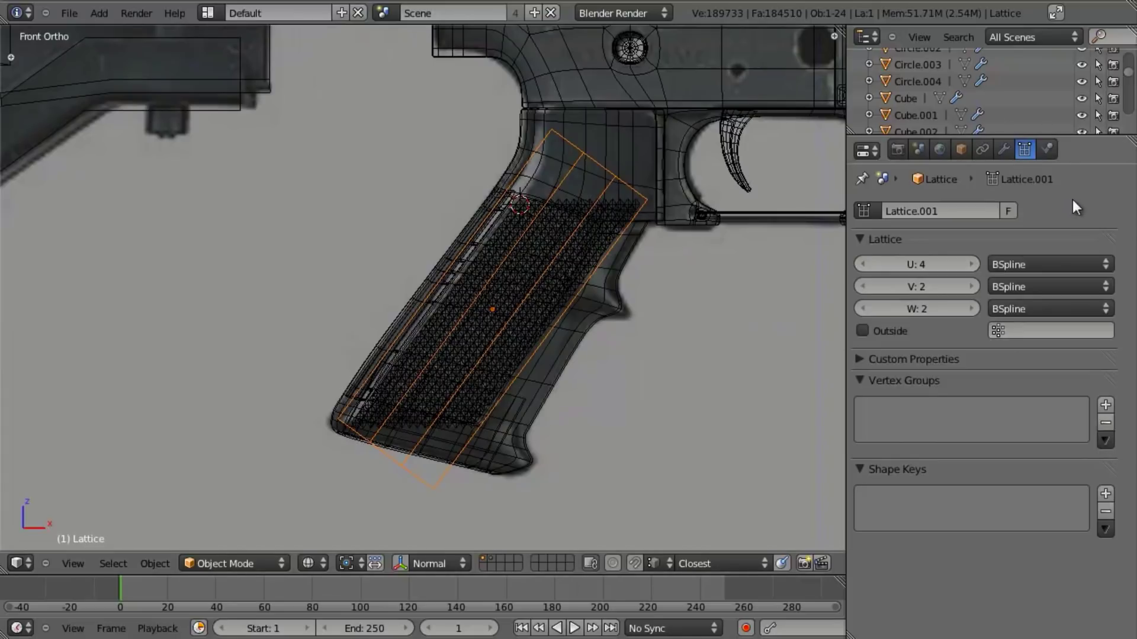
Step: Add a Lattice modifier to the diamond pattern and assign the object Lattice as its deformer
{"action": "right_click", "coordinate": [538, 278]}
{"action": "left_click", "coordinate": [1004, 148]}
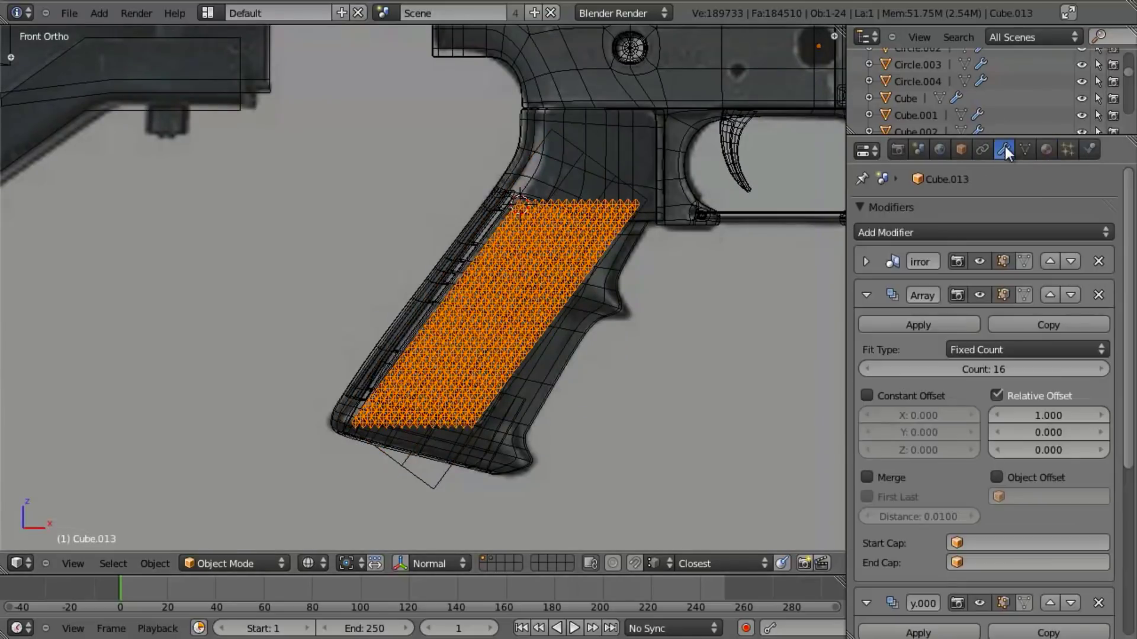
{"action": "left_click", "coordinate": [866, 293]}
{"action": "left_click", "coordinate": [866, 326]}
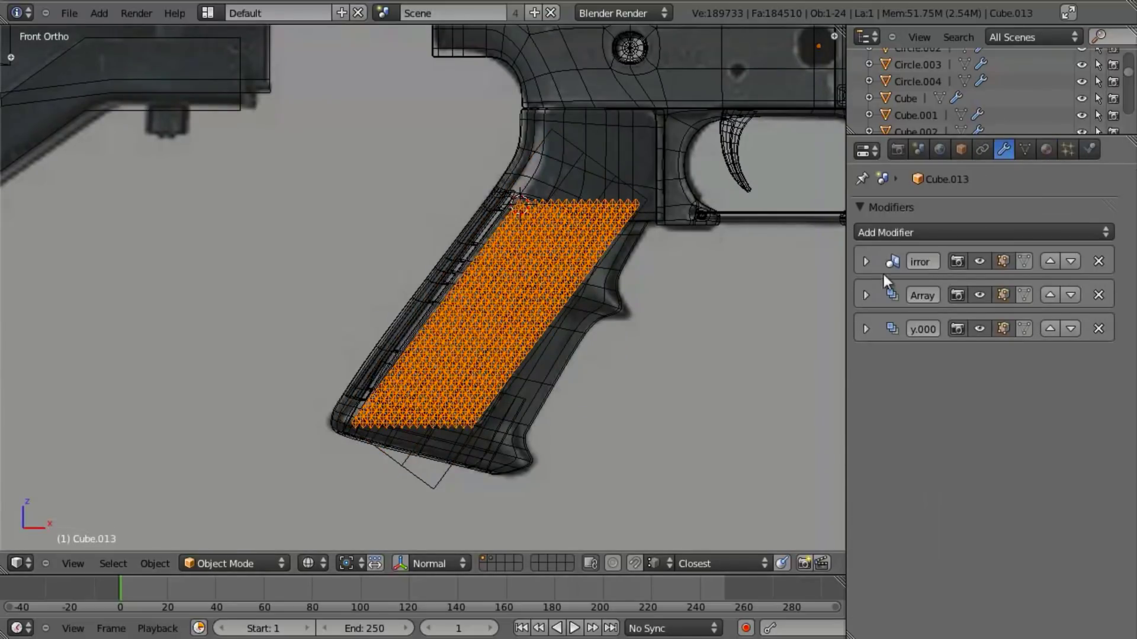
{"action": "left_click", "coordinate": [891, 232]}
{"action": "left_click", "coordinate": [889, 368]}
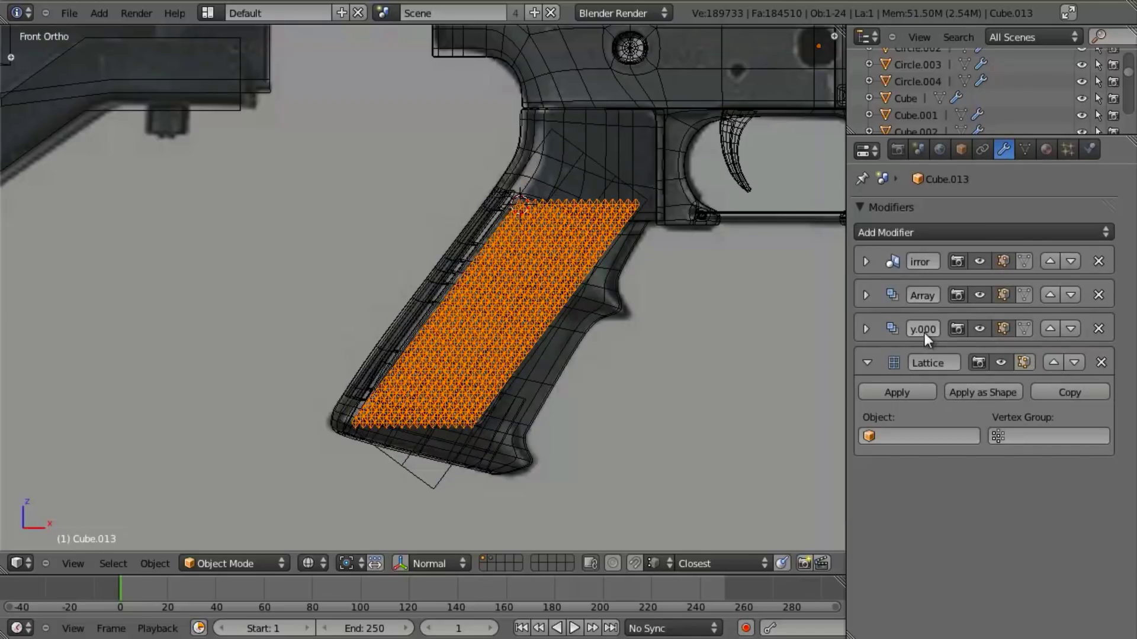
{"action": "left_click", "coordinate": [912, 438]}
{"action": "left_click", "coordinate": [896, 461]}
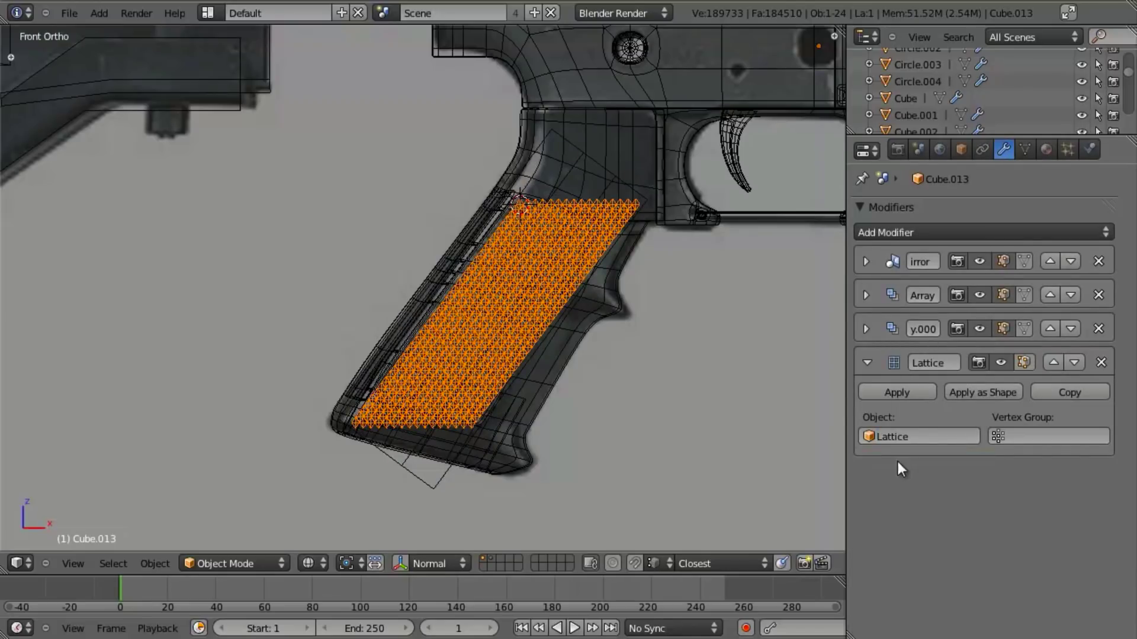
Step: Enter Edit Mode on the lattice and box-select the middle control points at its upper and lower ends
{"action": "right_click", "coordinate": [567, 166]}
{"action": "right_click", "coordinate": [583, 153]}
{"action": "key", "text": "Tab"}
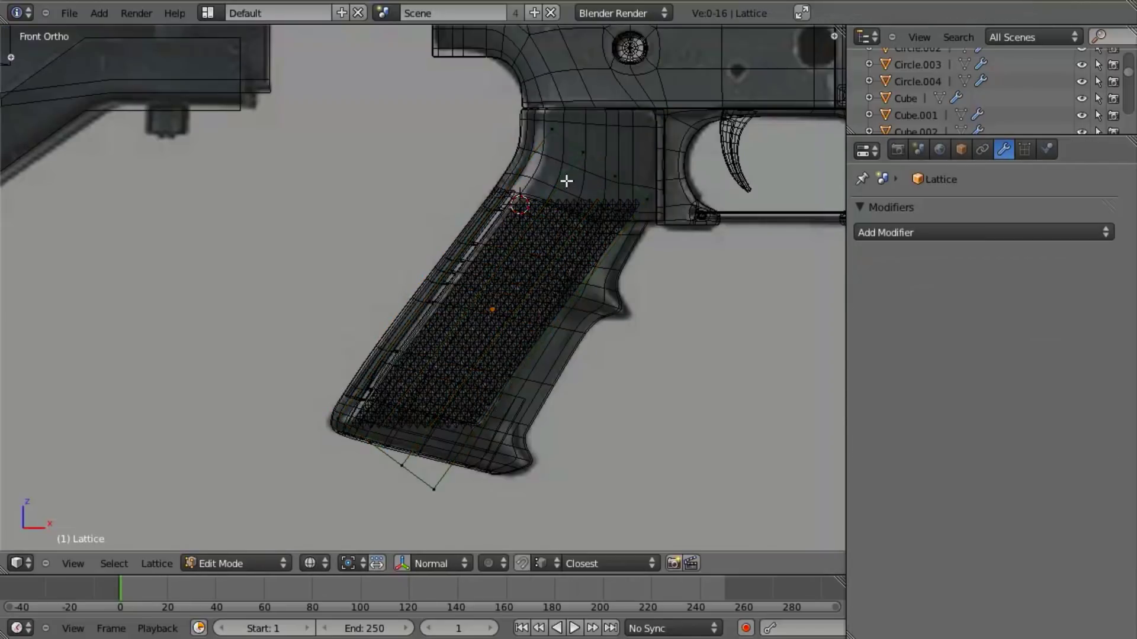
{"action": "left_click_drag", "start_coordinate": [564, 129], "coordinate": [625, 188]}
{"action": "key", "text": "b"}
{"action": "left_click_drag", "start_coordinate": [363, 430], "coordinate": [406, 491]}
{"action": "key", "text": "z"}
{"action": "mouse_move", "coordinate": [417, 488]}
{"action": "middle_mouse_down"}
{"action": "mouse_move", "coordinate": [388, 445]}
{"action": "mouse_move", "coordinate": [480, 432]}
{"action": "middle_mouse_up"}
{"action": "key", "text": "z"}
{"action": "middle_click_drag", "start_coordinate": [389, 443], "coordinate": [351, 440]}
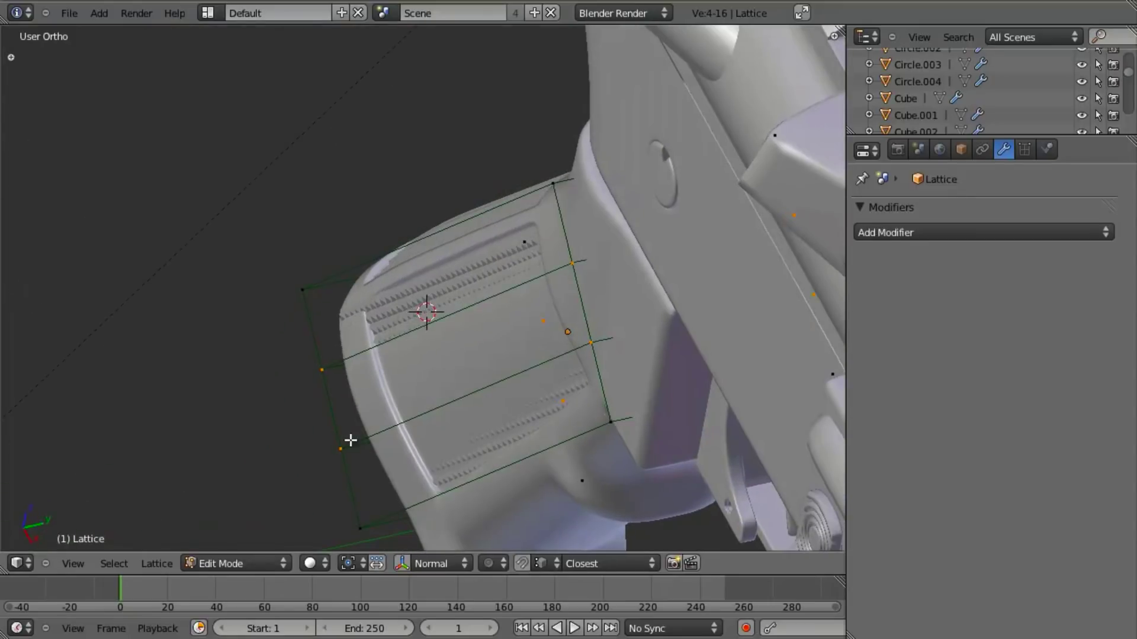
Step: Scale the selected middle control points by about 1.13 along the global Y axis, then clear the selection
{"action": "key", "text": "s"}
{"action": "key", "text": "y"}
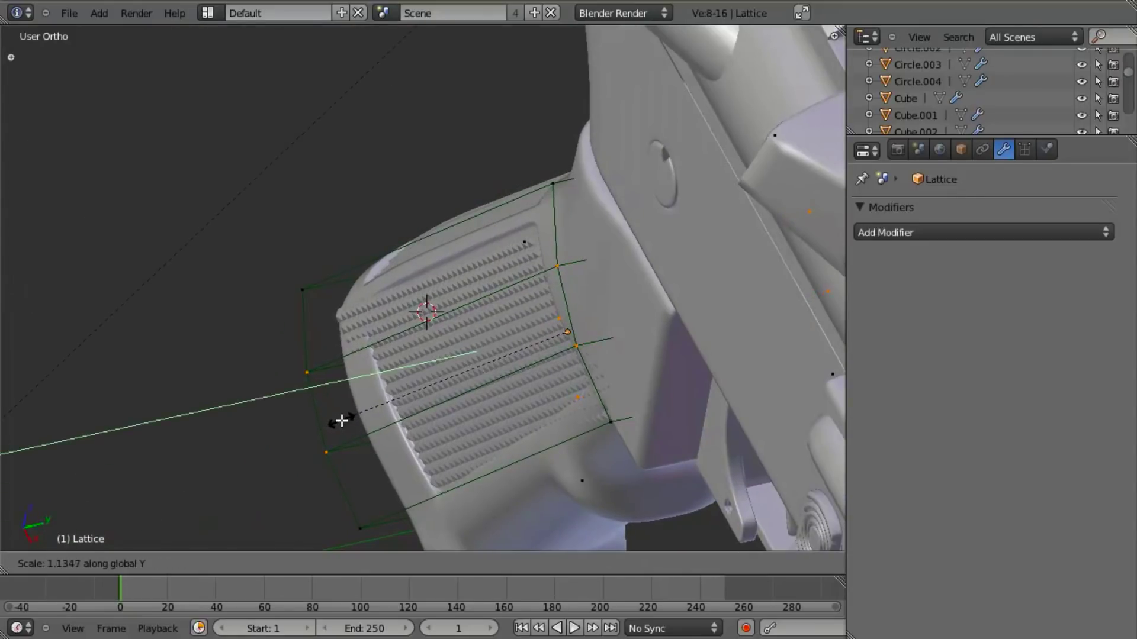
{"action": "left_click", "coordinate": [338, 417]}
{"action": "key", "text": "a"}
{"action": "key", "text": "KP_3"}
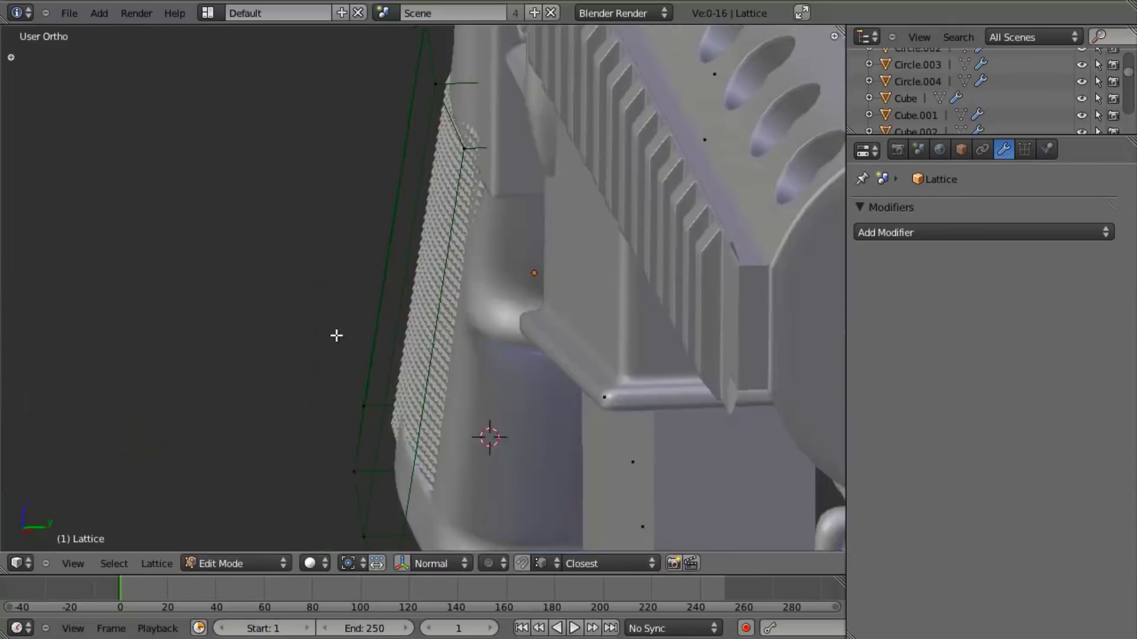
Step: Box-select the lattice's front and rear outer corner control points and try scaling them along the global Y axis
{"action": "key", "text": "KP_1"}
{"action": "scroll", "coordinate": [304, 360], "scroll_direction": "down", "scroll_amount": 2}
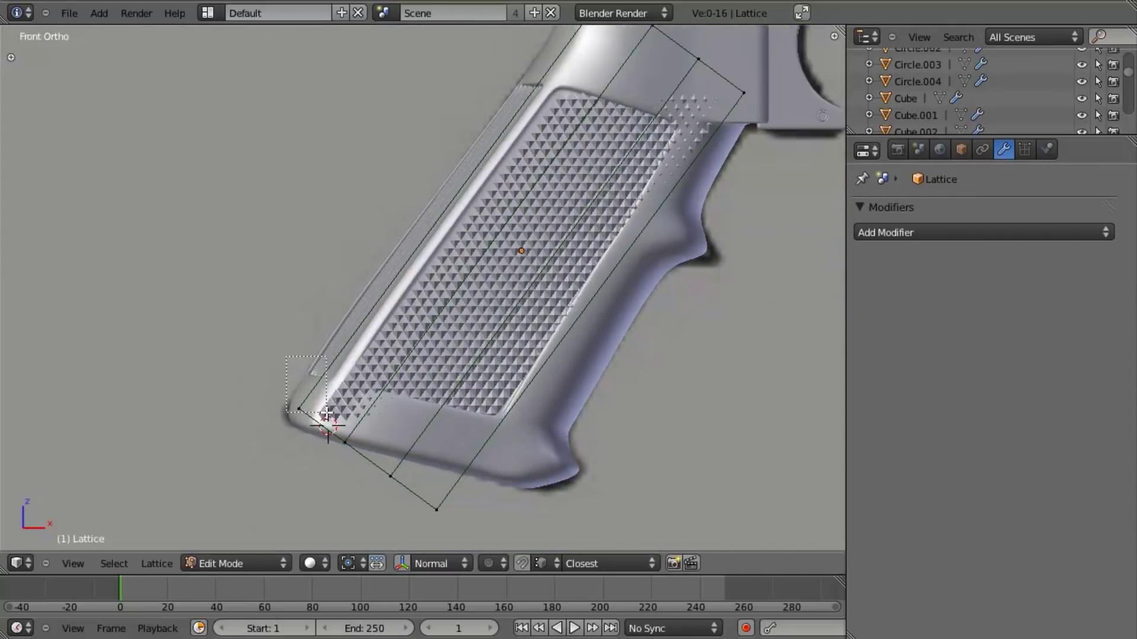
{"action": "right_click", "coordinate": [504, 46]}
{"action": "middle_click_drag", "start_coordinate": [587, 128], "coordinate": [563, 260], "text": "shift"}
{"action": "key", "text": "b"}
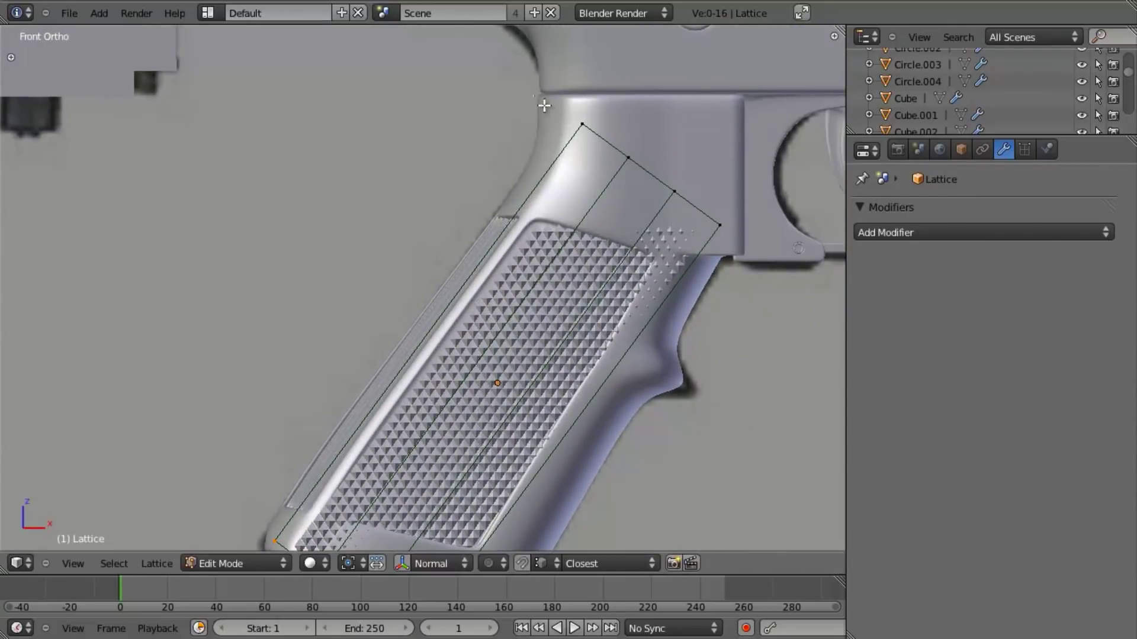
{"action": "left_click_drag", "start_coordinate": [757, 325], "coordinate": [757, 325]}
{"action": "middle_click_drag", "start_coordinate": [643, 434], "coordinate": [636, 252], "text": "shift"}
{"action": "key", "text": "b"}
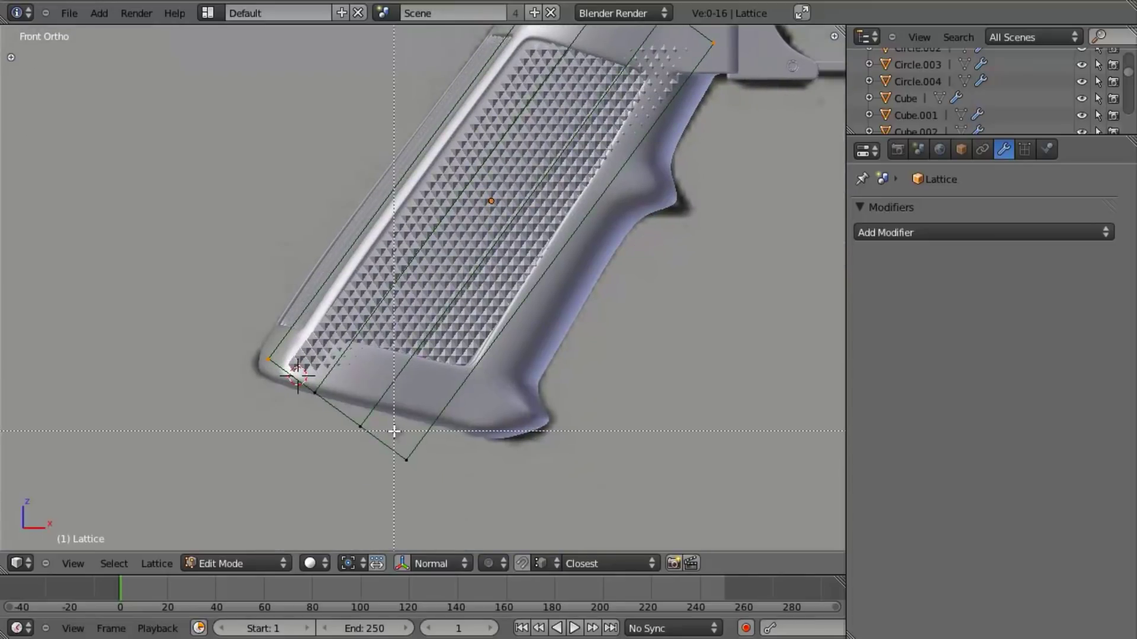
{"action": "middle_click_drag", "start_coordinate": [555, 345], "coordinate": [502, 432]}
{"action": "key", "text": "s"}
{"action": "key", "text": "y"}
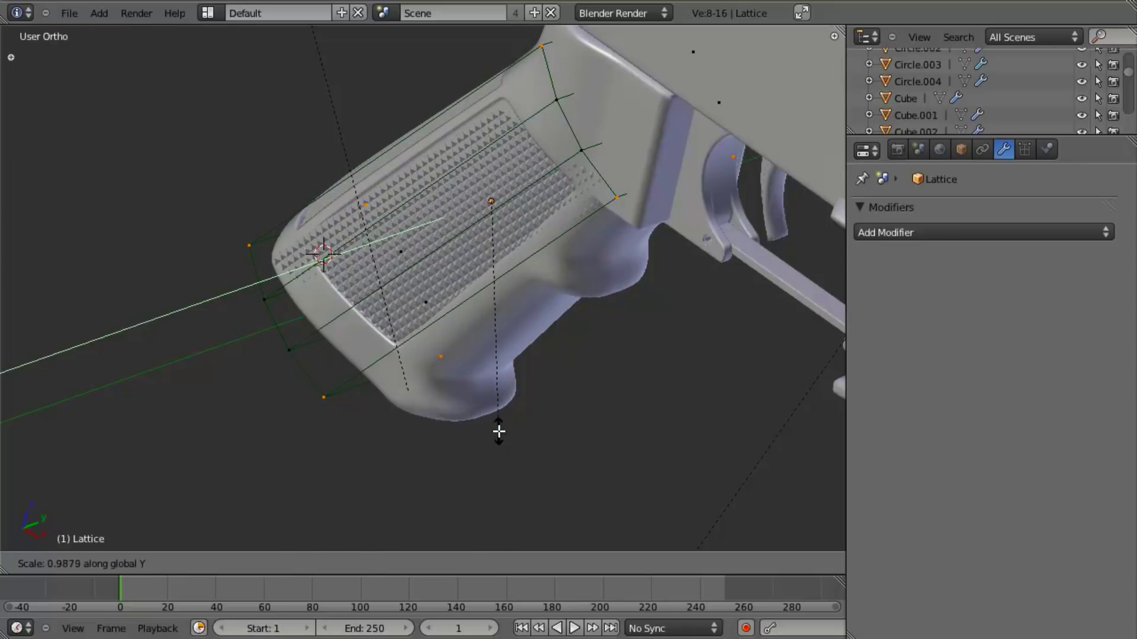
{"action": "right_click", "coordinate": [498, 431]}
Step: Deselect the lower front corner points of the lattice and scale the remaining corner points inward along the global Y axis
{"action": "key", "text": "b"}
{"action": "middle_click_drag", "start_coordinate": [195, 362], "coordinate": [736, 541]}
{"action": "key", "text": "z"}
{"action": "key", "text": "b"}
{"action": "middle_click_drag", "start_coordinate": [427, 336], "coordinate": [476, 395]}
{"action": "key", "text": "z"}
{"action": "key", "text": "z"}
{"action": "key", "text": "z"}
{"action": "key", "text": "s"}
{"action": "key", "text": "y"}
{"action": "left_click", "coordinate": [729, 328]}
Step: Deselect the upper front lattice points and try scaling the rear corner points along the global Y axis
{"action": "key", "text": "z"}
{"action": "key", "text": "b"}
{"action": "middle_click_drag", "start_coordinate": [558, 119], "coordinate": [838, 301]}
{"action": "key", "text": "z"}
{"action": "key", "text": "s"}
{"action": "key", "text": "y"}
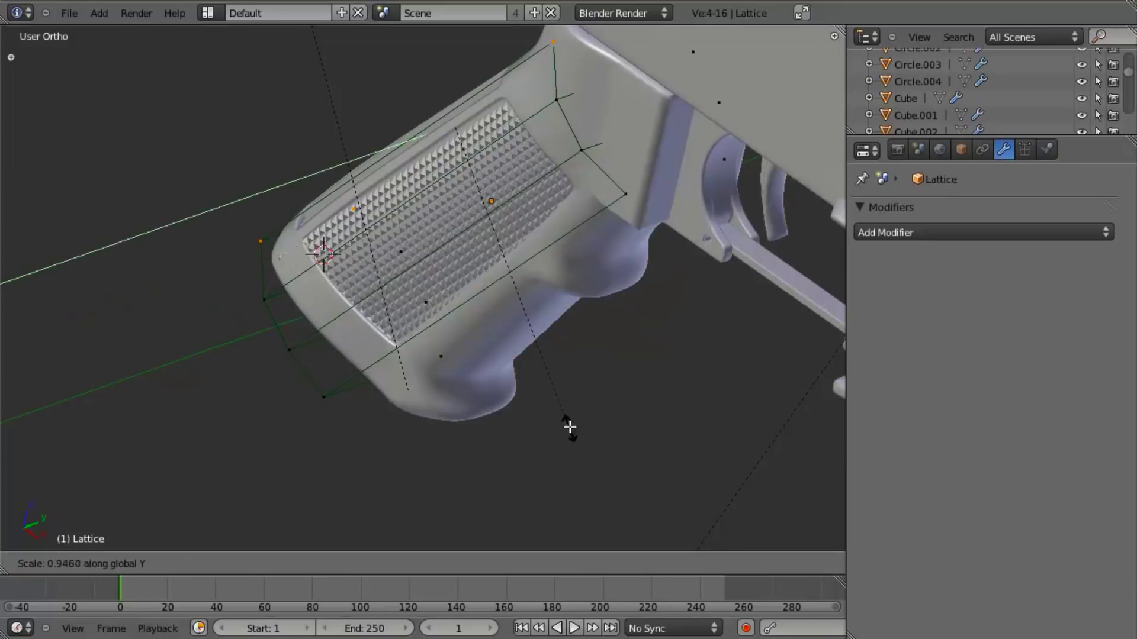
{"action": "right_click", "coordinate": [570, 429]}
Step: Deselect the upper rear lattice points, scale the lower rear corner points by about 0.81 along global Y, and leave Edit Mode
{"action": "middle_click_drag", "start_coordinate": [538, 162], "coordinate": [533, 244], "text": "shift"}
{"action": "key", "text": "z"}
{"action": "key", "text": "b"}
{"action": "middle_click_drag", "start_coordinate": [500, 87], "coordinate": [787, 274]}
{"action": "key", "text": "z"}
{"action": "key", "text": "s"}
{"action": "key", "text": "y"}
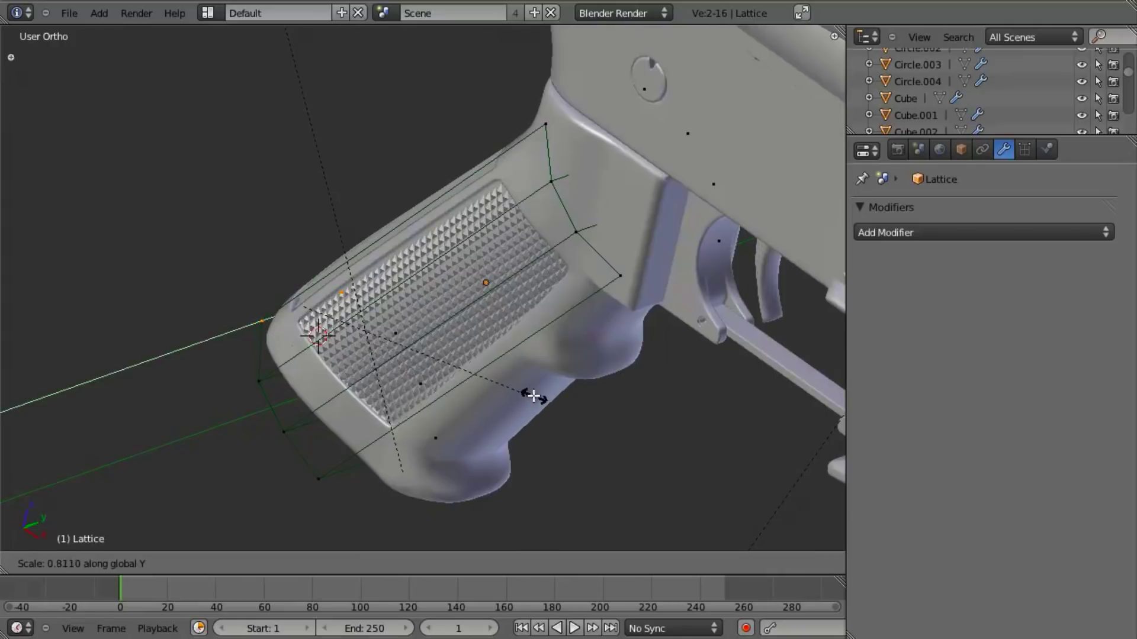
{"action": "left_click", "coordinate": [541, 420]}
{"action": "key", "text": "Tab"}
Step: Select the diamond pattern, move it about -0.0042 along global X, and rotate it about -0.84 degrees in front view
{"action": "scroll", "coordinate": [532, 409], "scroll_direction": "down", "scroll_amount": 4}
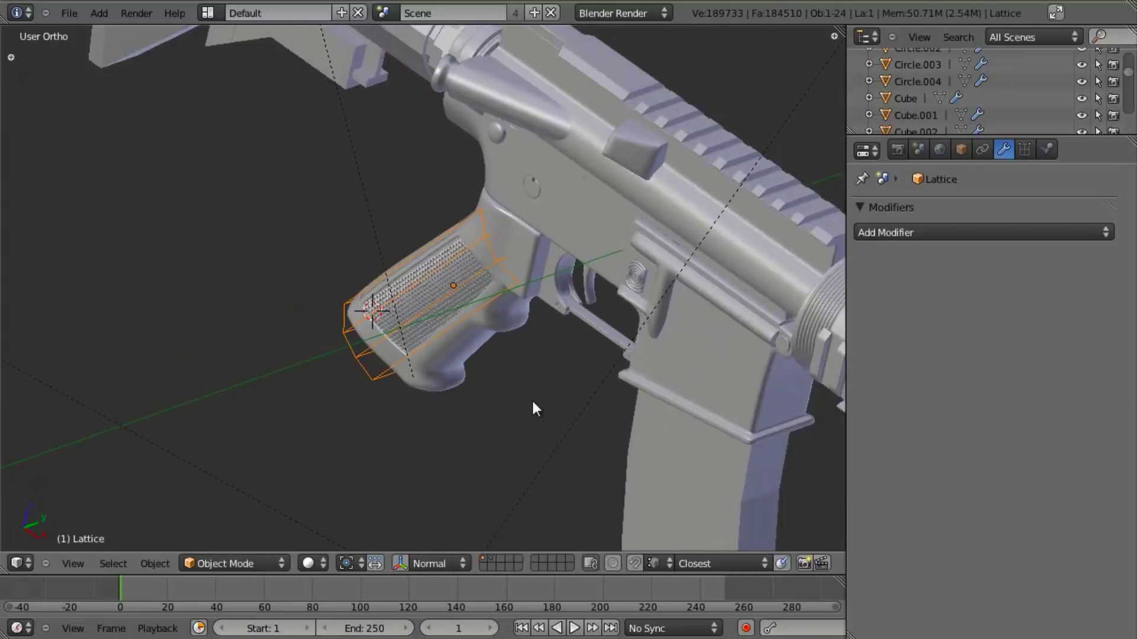
{"action": "scroll", "coordinate": [592, 355], "scroll_direction": "up", "scroll_amount": 7}
{"action": "middle_click_drag", "start_coordinate": [517, 372], "coordinate": [553, 225]}
{"action": "right_click", "coordinate": [552, 226]}
{"action": "key", "text": "KP_1"}
{"action": "key", "text": "g"}
{"action": "key", "text": "x"}
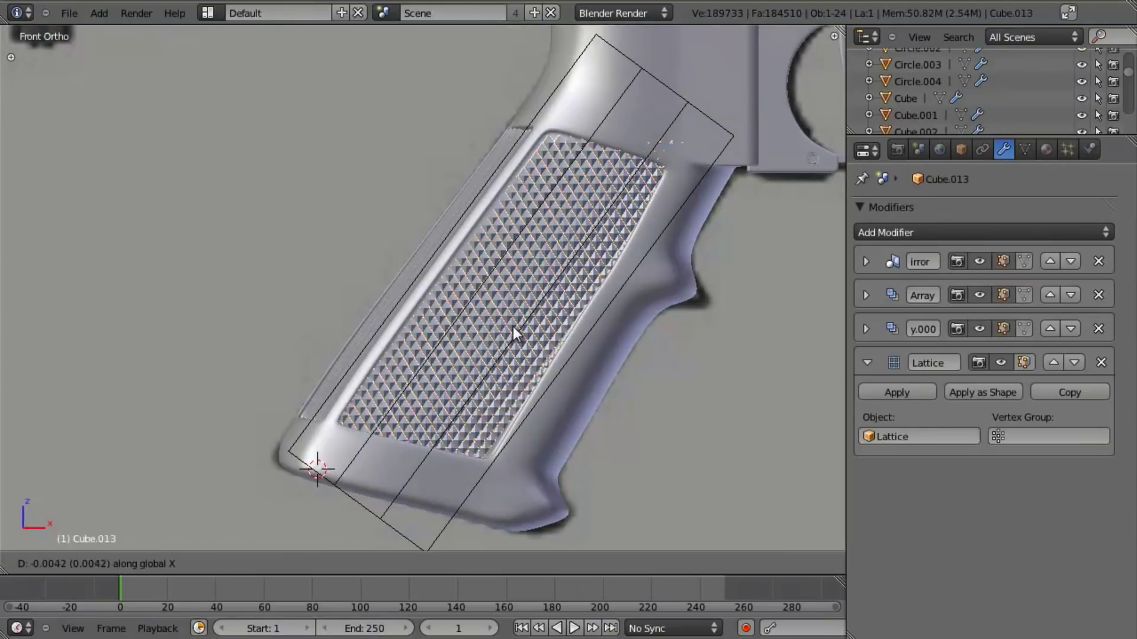
{"action": "left_click", "coordinate": [514, 324]}
{"action": "key", "text": "r"}
{"action": "left_click", "coordinate": [720, 367]}
Step: Place the 3D cursor in the middle of the diamond pattern and set the pattern's origin to the 3D cursor
{"action": "scroll", "coordinate": [733, 396], "scroll_direction": "down", "scroll_amount": 4}
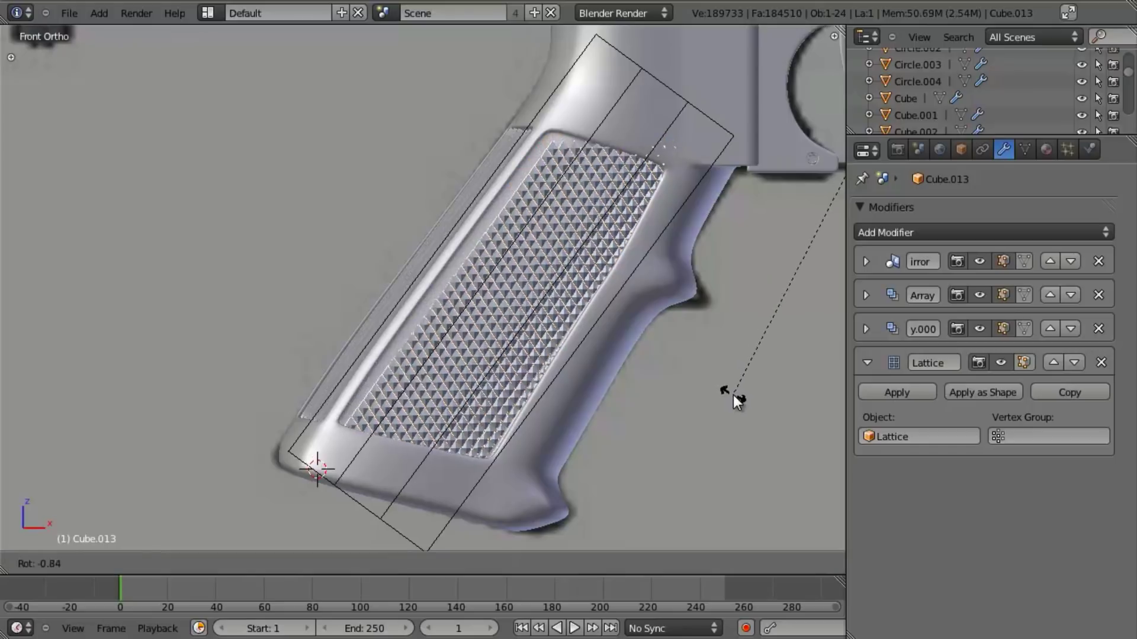
{"action": "left_click", "coordinate": [392, 336]}
{"action": "middle_click_drag", "start_coordinate": [481, 368], "coordinate": [606, 269]}
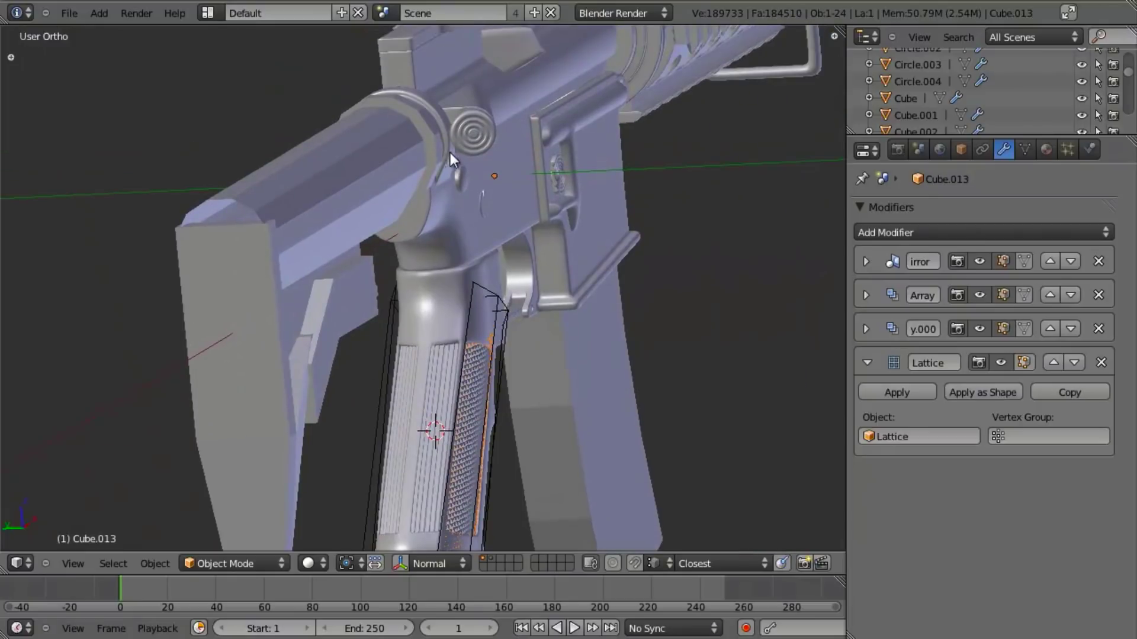
{"action": "middle_click_drag", "start_coordinate": [574, 235], "coordinate": [583, 147], "text": "shift"}
{"action": "scroll", "coordinate": [585, 172], "scroll_direction": "up", "scroll_amount": 3}
{"action": "middle_click_drag", "start_coordinate": [590, 308], "coordinate": [553, 309]}
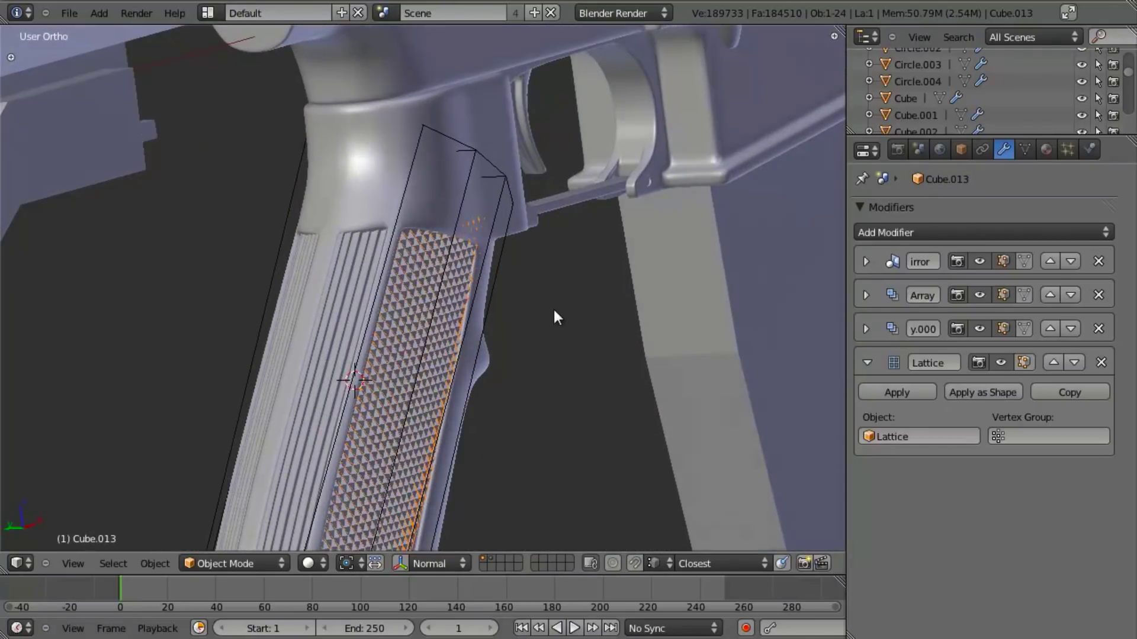
{"action": "key", "text": "shift+ctrl+alt+c"}
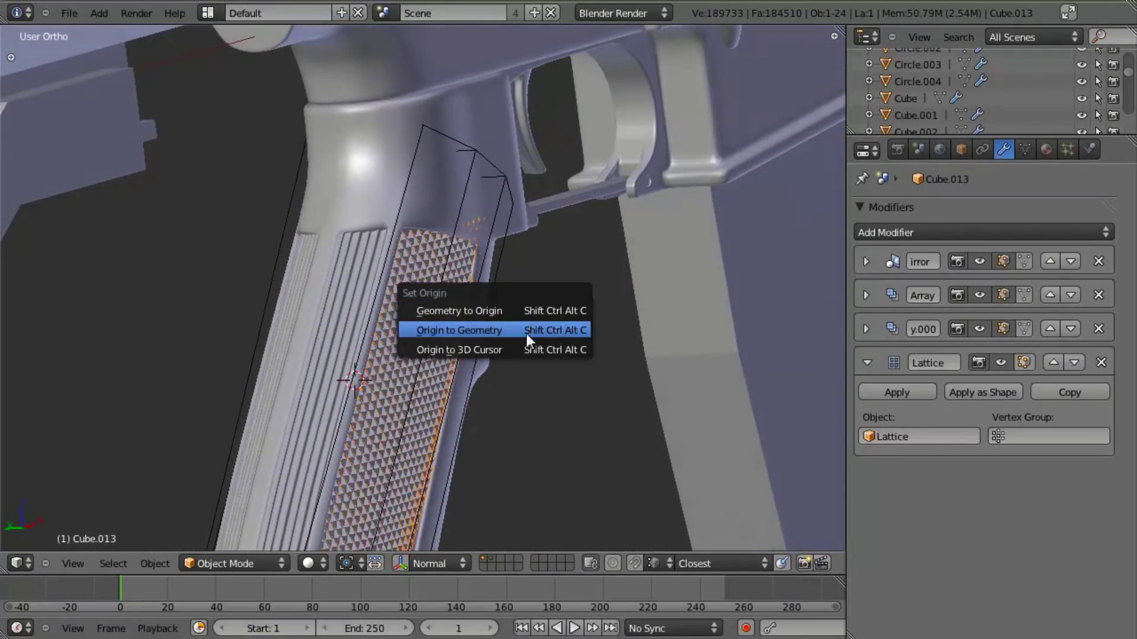
{"action": "left_click", "coordinate": [525, 349]}
Step: In front view, rotate the diamond pattern by about -1.67 degrees, then fine-tune its position and angle to fit the grip's side panel
{"action": "key", "text": "KP_1"}
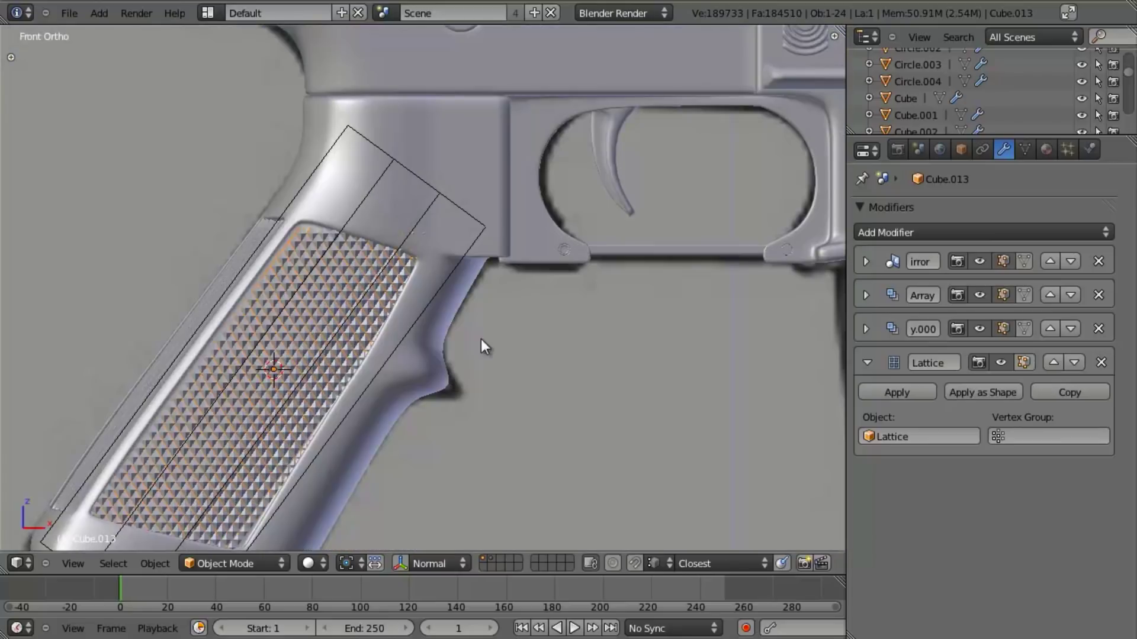
{"action": "key", "text": "r"}
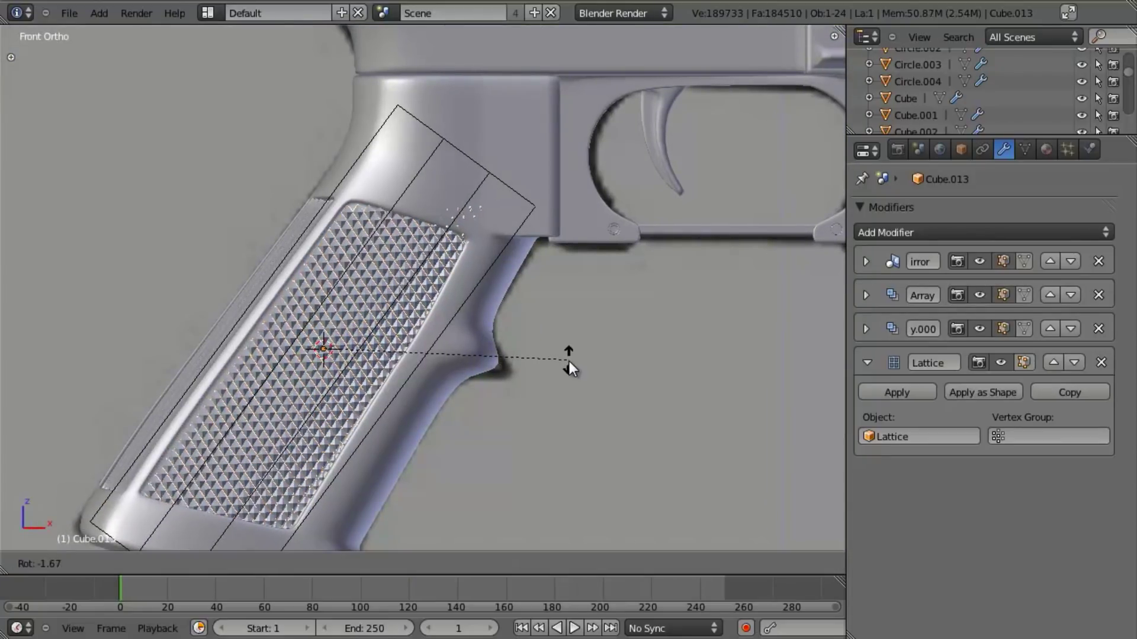
{"action": "left_click", "coordinate": [570, 364]}
{"action": "key", "text": "g"}
{"action": "left_click", "coordinate": [569, 358]}
{"action": "key", "text": "r"}
{"action": "left_click", "coordinate": [569, 354]}
{"action": "key", "text": "g"}
{"action": "left_click", "coordinate": [566, 353]}
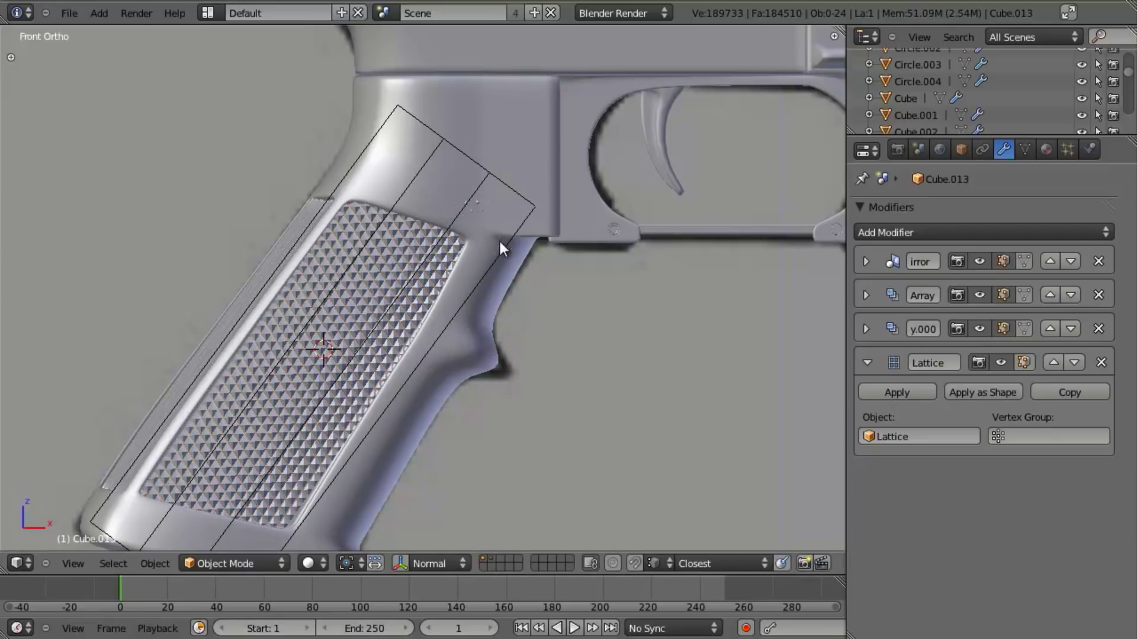
Step: Enter Edit Mode on the lattice, box-select its upper front corner points, and try scaling them
{"action": "right_click", "coordinate": [489, 172]}
{"action": "key", "text": "Tab"}
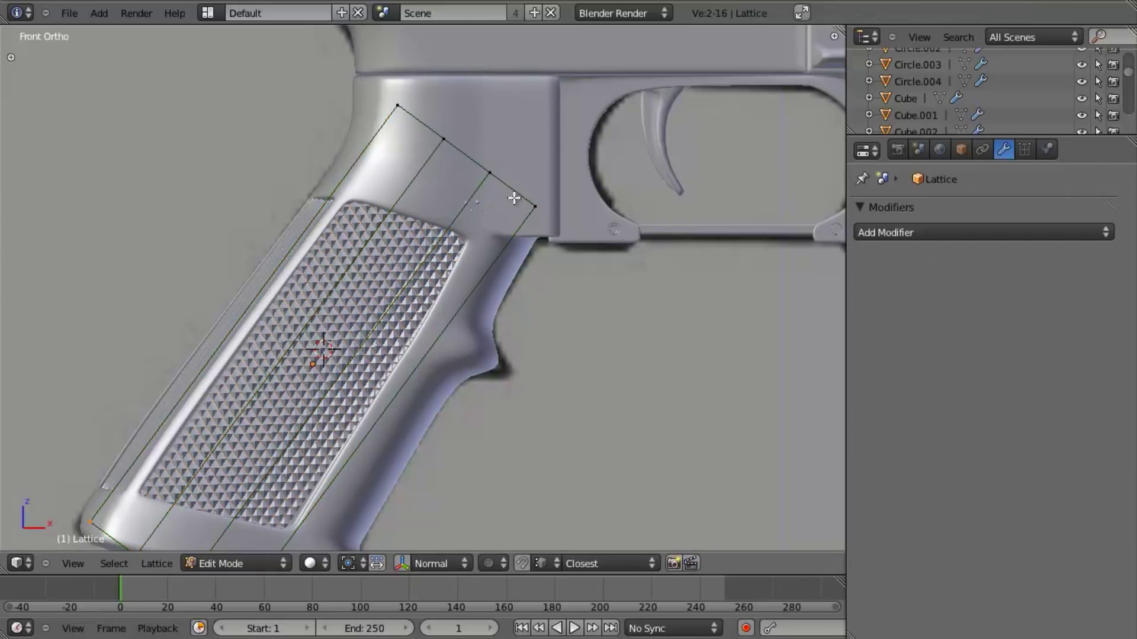
{"action": "middle_click_drag", "start_coordinate": [514, 197], "coordinate": [487, 243]}
{"action": "key", "text": "b"}
{"action": "left_click_drag", "start_coordinate": [478, 210], "coordinate": [525, 253]}
{"action": "key", "text": "b"}
{"action": "left_click_drag", "start_coordinate": [526, 189], "coordinate": [559, 229]}
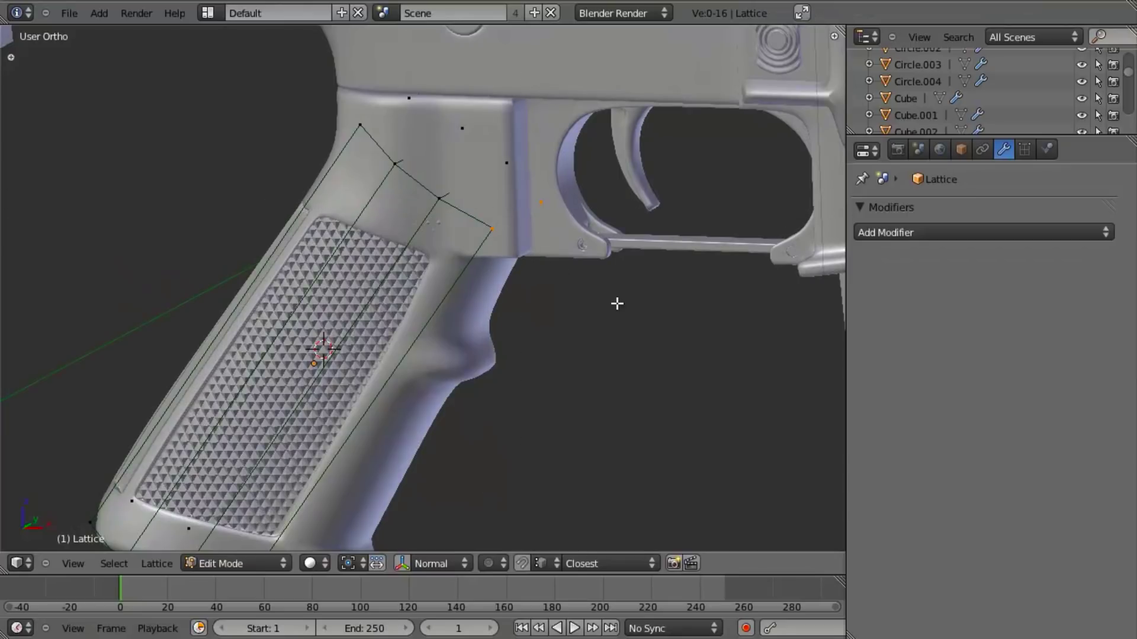
{"action": "key", "text": "s"}
{"action": "key", "text": "Escape"}
Step: Scale the upper lattice points next to the front corner uniformly by about 0.97, then clear the selection
{"action": "key", "text": "a"}
{"action": "key", "text": "b"}
{"action": "left_click_drag", "start_coordinate": [496, 149], "coordinate": [527, 182]}
{"action": "key", "text": "s"}
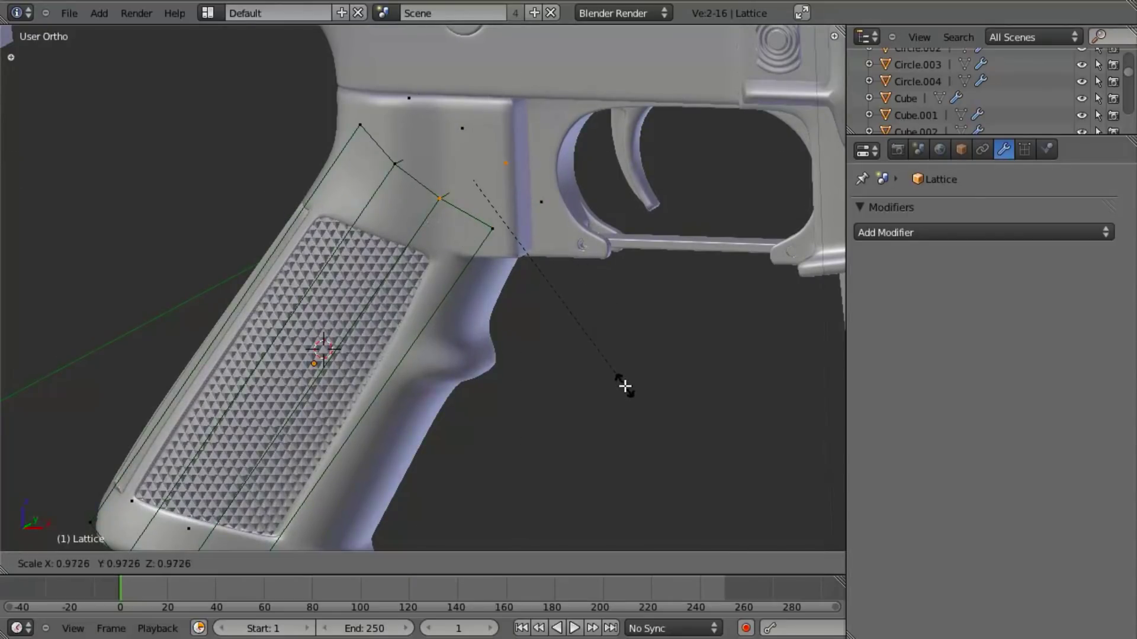
{"action": "left_click", "coordinate": [625, 385]}
{"action": "key", "text": "a"}
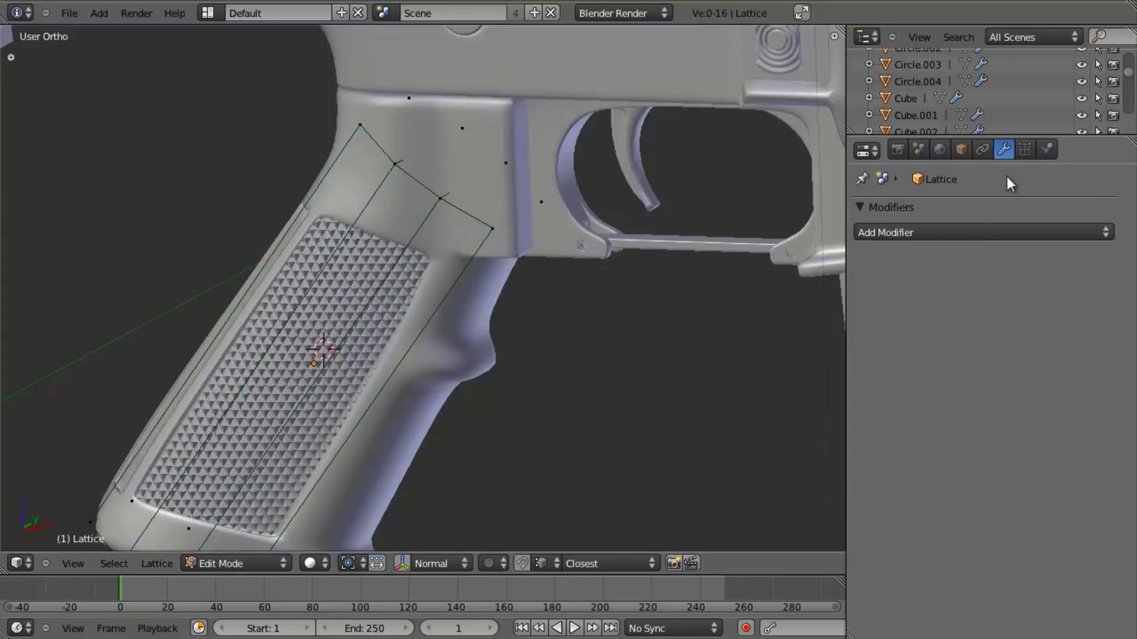
Step: Set the lattice's W resolution to 5, then leave Edit Mode and deselect everything
{"action": "left_click", "coordinate": [1022, 150]}
{"action": "left_click", "coordinate": [971, 309]}
{"action": "left_click", "coordinate": [967, 312]}
{"action": "left_click", "coordinate": [968, 312]}
{"action": "key", "text": "Tab"}
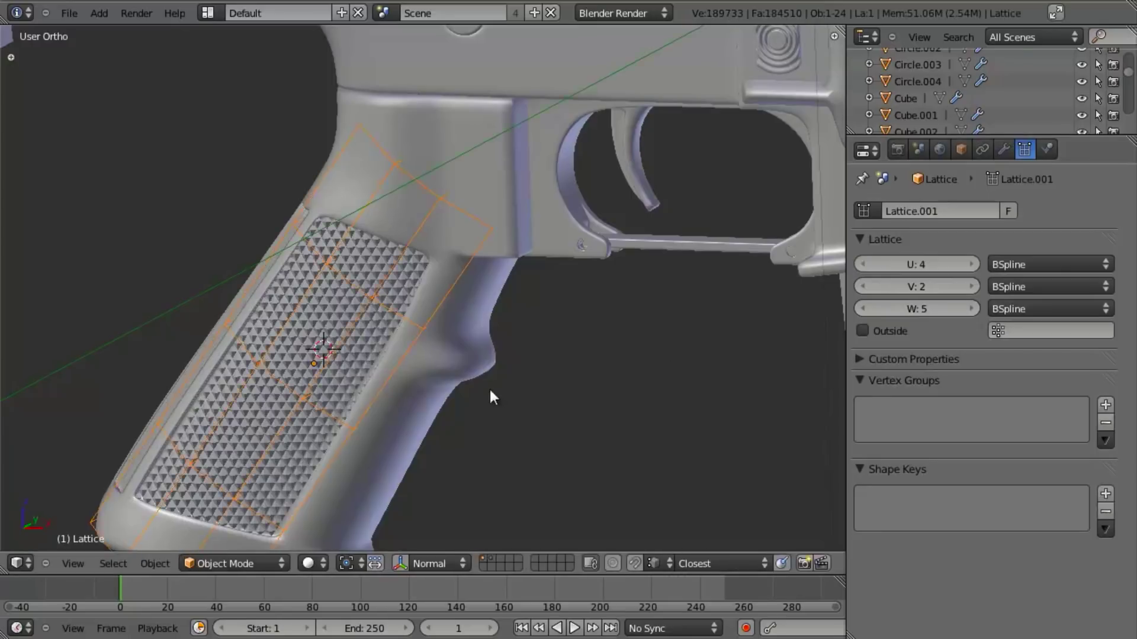
{"action": "scroll", "coordinate": [502, 396], "scroll_direction": "down", "scroll_amount": 3}
{"action": "key", "text": "a"}
Step: Enter Edit Mode on the pistol grip and add a lengthwise edge loop slid close to its rear center seam
{"action": "middle_click_drag", "start_coordinate": [460, 358], "coordinate": [553, 295]}
{"action": "scroll", "coordinate": [427, 273], "scroll_direction": "up", "scroll_amount": 3}
{"action": "scroll", "coordinate": [348, 125], "scroll_direction": "up", "scroll_amount": 5}
{"action": "middle_click_drag", "start_coordinate": [347, 124], "coordinate": [374, 141]}
{"action": "right_click", "coordinate": [347, 134]}
{"action": "key", "text": "Tab"}
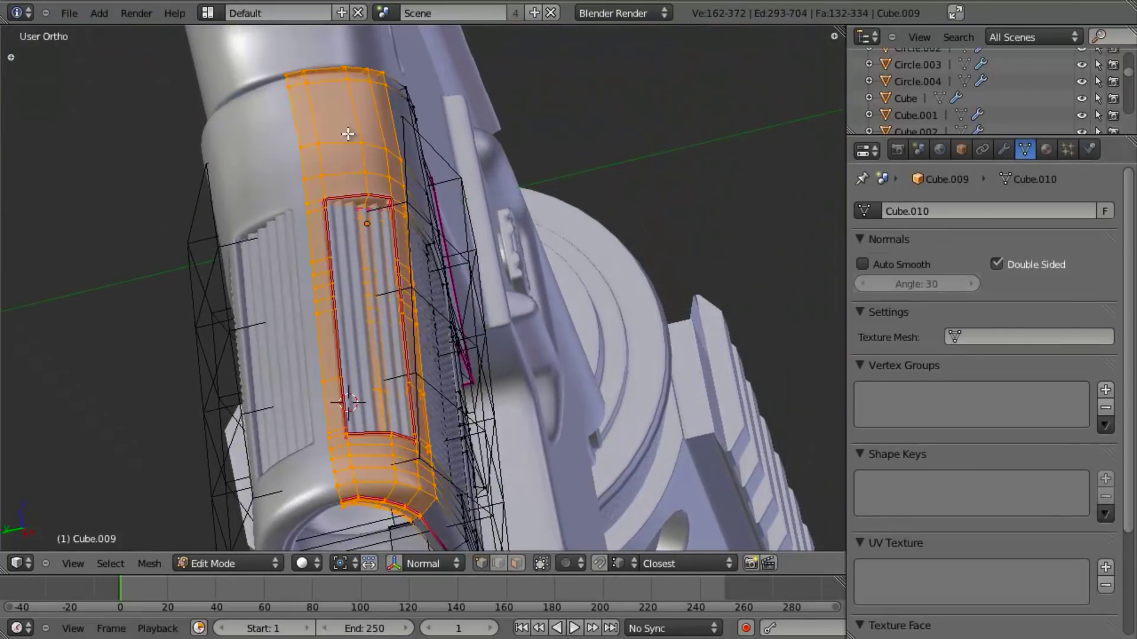
{"action": "key", "text": "a"}
{"action": "key", "text": "ctrl+r"}
{"action": "left_click", "coordinate": [311, 178]}
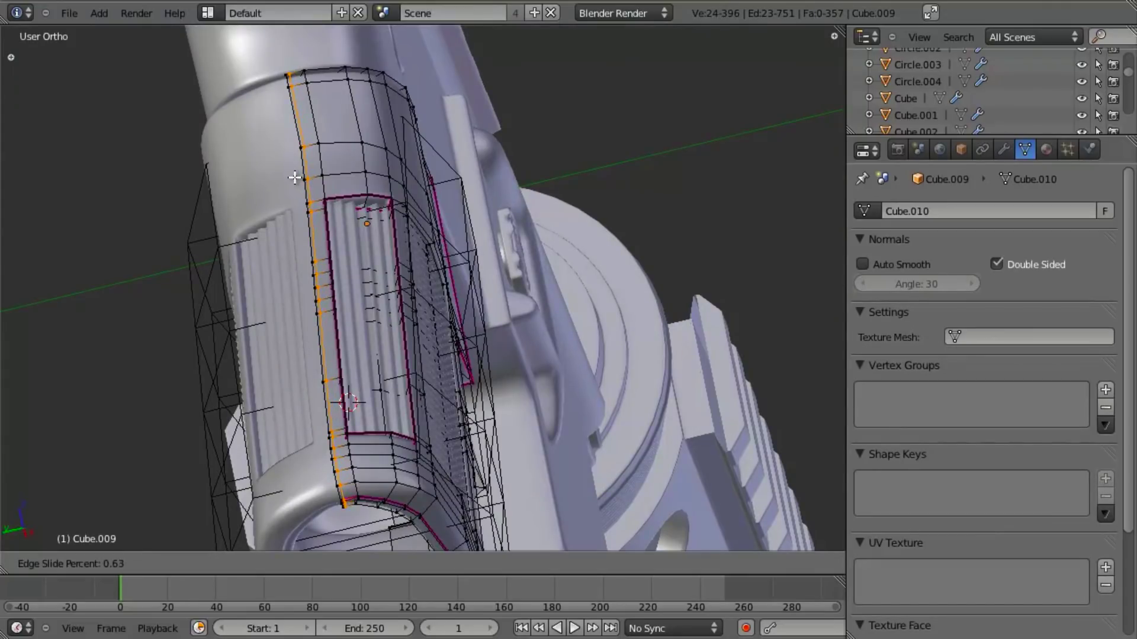
{"action": "left_click", "coordinate": [295, 177]}
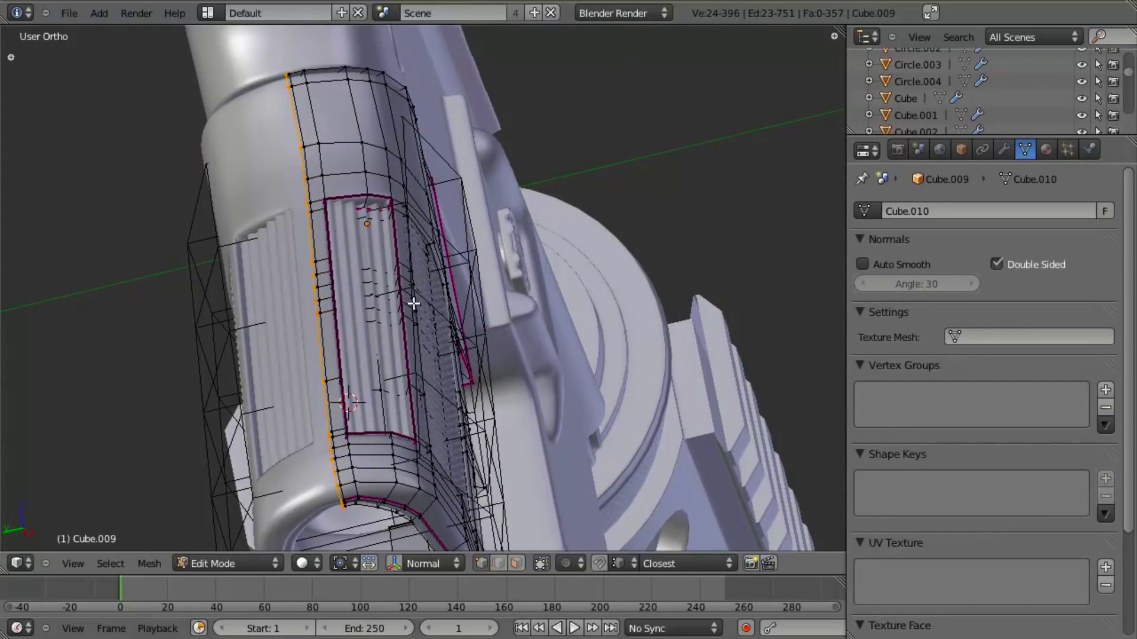
{"action": "key", "text": "a"}
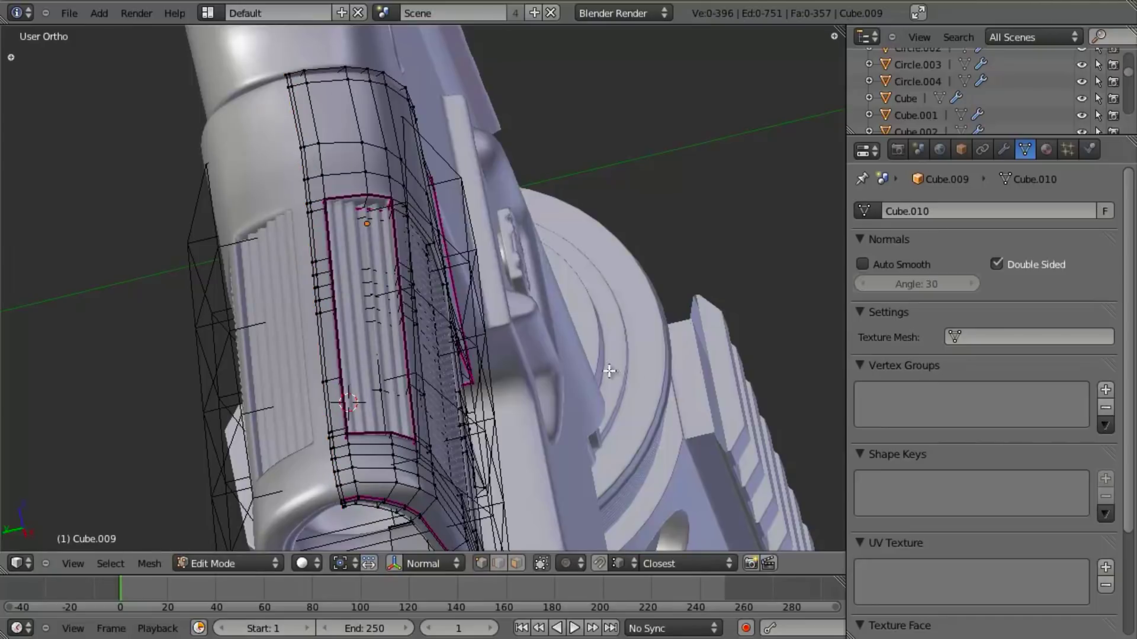
Step: Select the edge loops along the grip's rear center seam and shrink them inward by about 0.0035
{"action": "right_click", "coordinate": [301, 154], "text": "alt"}
{"action": "right_click", "coordinate": [306, 157], "text": "alt+shift"}
{"action": "key", "text": "alt+s"}
{"action": "key", "text": "Escape"}
{"action": "key", "text": "alt+s"}
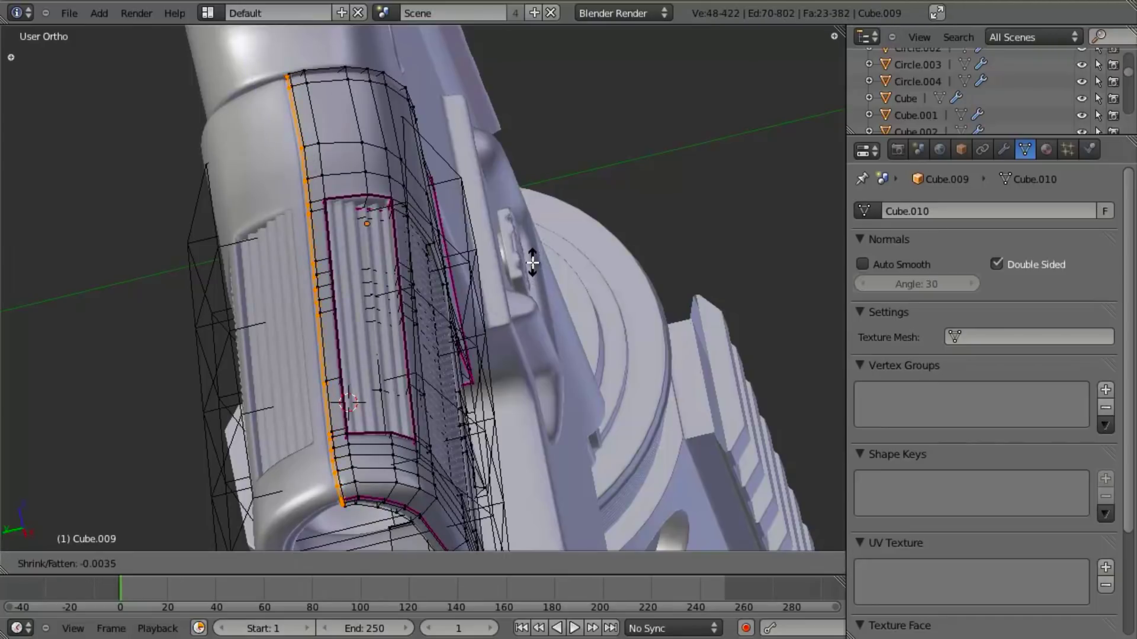
{"action": "left_click", "coordinate": [532, 253]}
Step: Move the rear seam edge loops about 0.004 along the global Y axis and leave Edit Mode
{"action": "middle_click_drag", "start_coordinate": [507, 278], "coordinate": [528, 283]}
{"action": "scroll", "coordinate": [528, 283], "scroll_direction": "up", "scroll_amount": 2}
{"action": "key", "text": "z"}
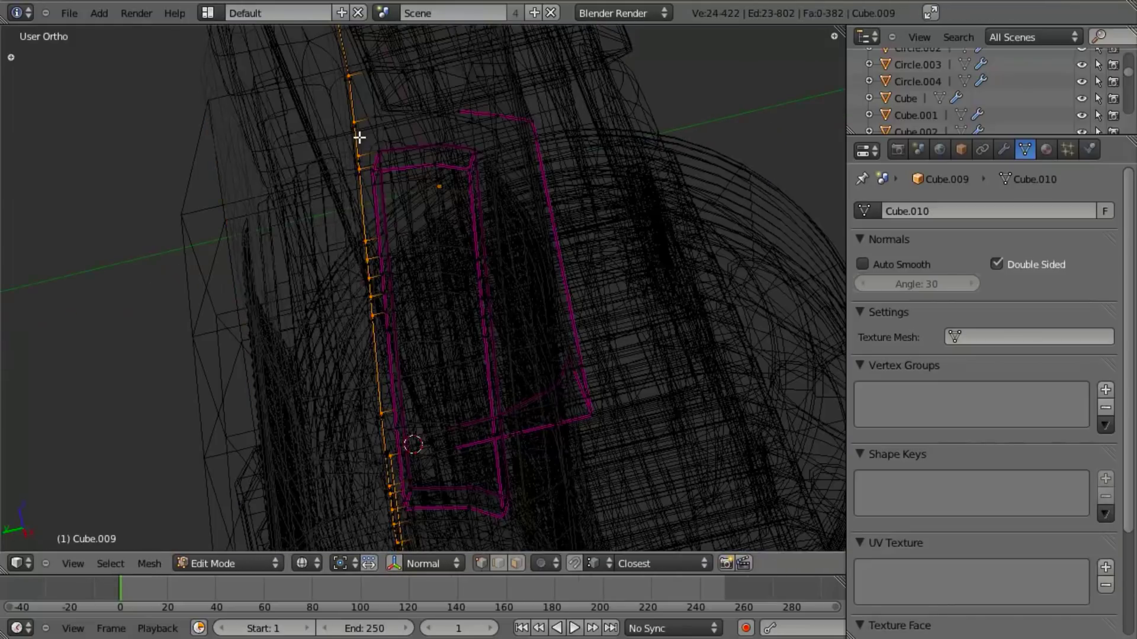
{"action": "key", "text": "z"}
{"action": "key", "text": "g"}
{"action": "key", "text": "y"}
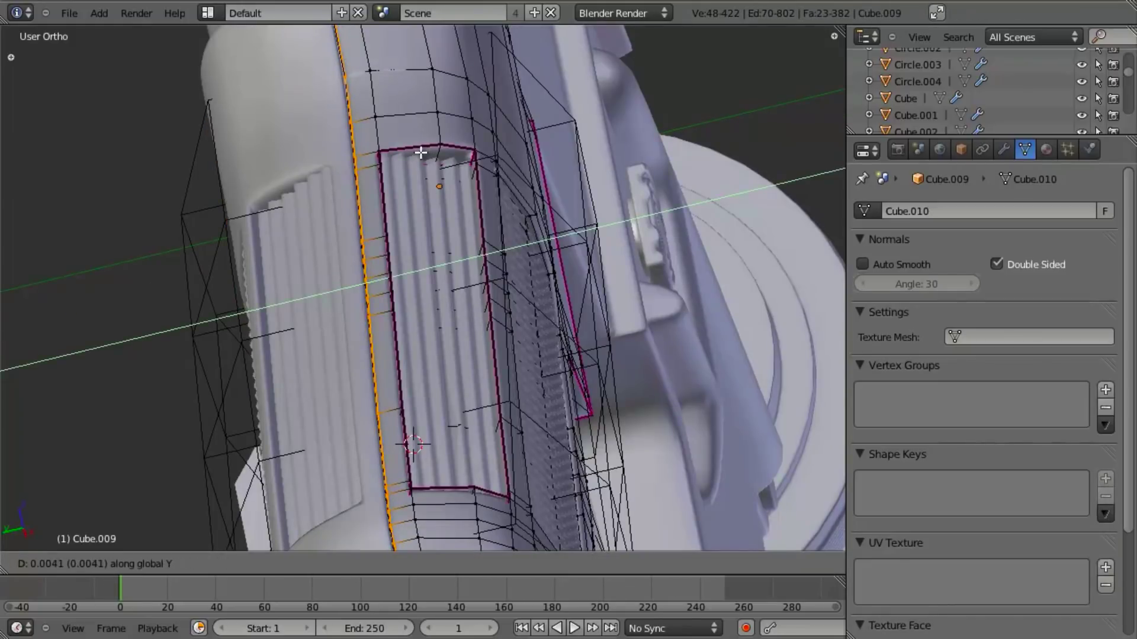
{"action": "left_click", "coordinate": [420, 153]}
{"action": "key", "text": "Tab"}
Step: Reopen the grip mesh for editing and add a lengthwise edge loop beside its front center seam, slid to about 0.54
{"action": "middle_click_drag", "start_coordinate": [475, 233], "coordinate": [493, 292]}
{"action": "key", "text": "Tab"}
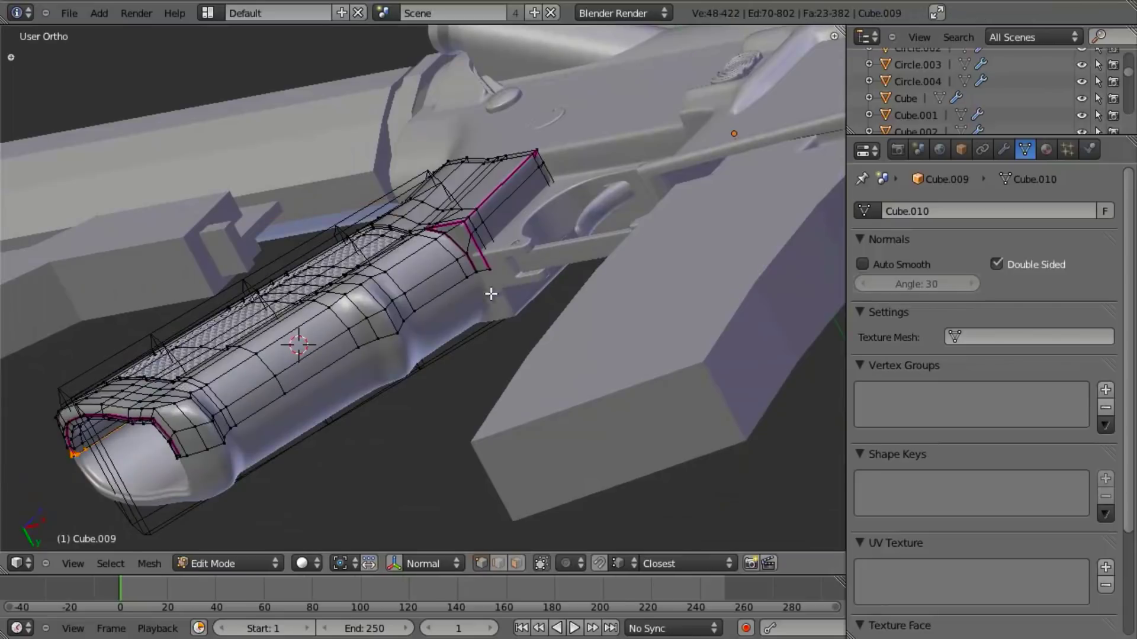
{"action": "scroll", "coordinate": [485, 269], "scroll_direction": "up", "scroll_amount": 3}
{"action": "key", "text": "ctrl+r"}
{"action": "left_click", "coordinate": [525, 232]}
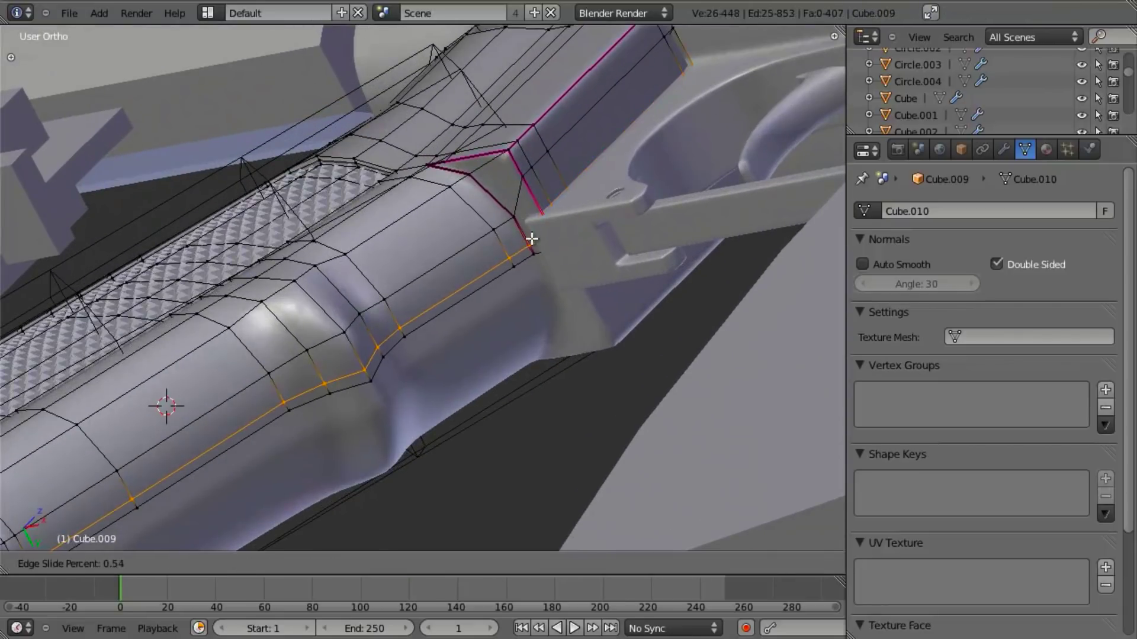
{"action": "left_click", "coordinate": [532, 240]}
Step: Move the new front edge loop about 0.008 along the global Y axis, closer to the center seam
{"action": "key", "text": "z"}
{"action": "key", "text": "g"}
{"action": "key", "text": "y"}
{"action": "key", "text": "Escape"}
{"action": "key", "text": "z"}
{"action": "key", "text": "g"}
{"action": "key", "text": "y"}
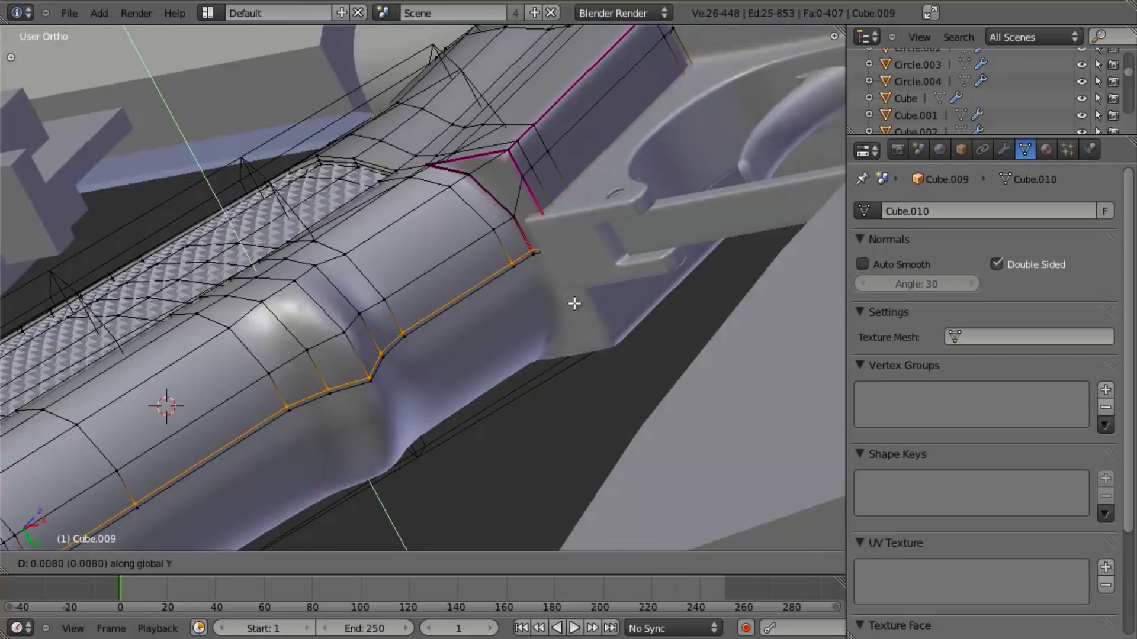
{"action": "left_click", "coordinate": [573, 304]}
Step: Select the edge loops along the grip's front seam, shrink them inward by about 0.0026, and leave Edit Mode
{"action": "key", "text": "a"}
{"action": "right_click", "coordinate": [500, 274], "text": "alt"}
{"action": "key", "text": "alt+s"}
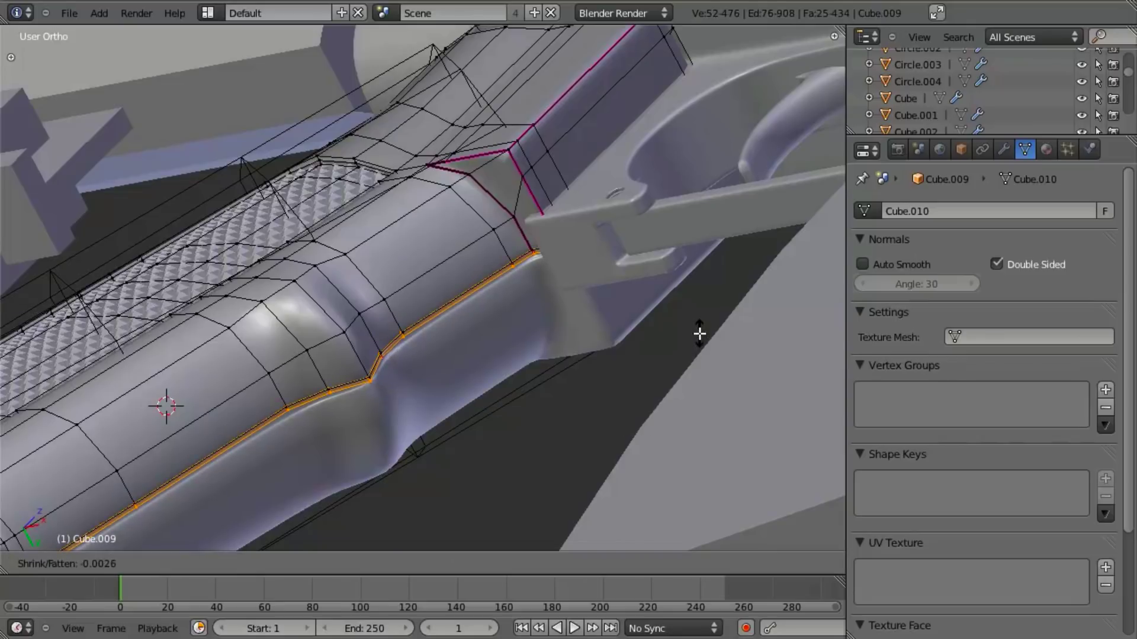
{"action": "left_click", "coordinate": [699, 333]}
{"action": "middle_click_drag", "start_coordinate": [599, 326], "coordinate": [465, 302]}
{"action": "key", "text": "Tab"}
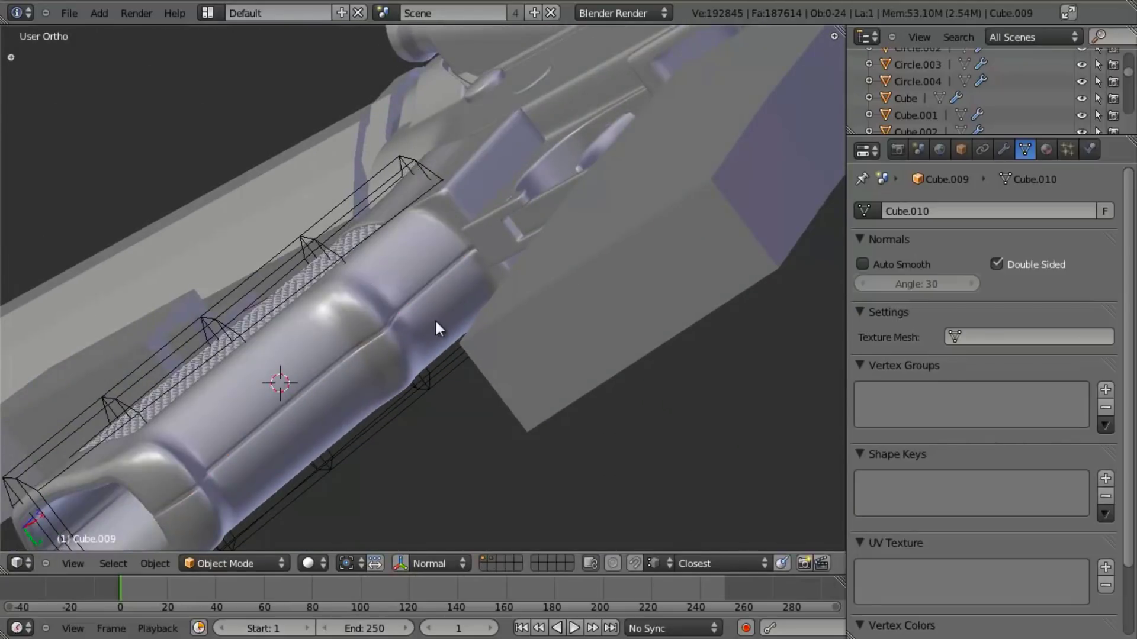
Step: Select the front seam's edge loops in Edit Mode, adjust them along the global Y axis to refine the groove, and return to Object Mode
{"action": "scroll", "coordinate": [435, 320], "scroll_direction": "up", "scroll_amount": 4}
{"action": "key", "text": "Tab"}
{"action": "right_click", "coordinate": [398, 298], "text": "alt"}
{"action": "key", "text": "z"}
{"action": "right_click", "coordinate": [406, 302], "text": "alt+shift"}
{"action": "key", "text": "z"}
{"action": "scroll", "coordinate": [444, 322], "scroll_direction": "up", "scroll_amount": 5}
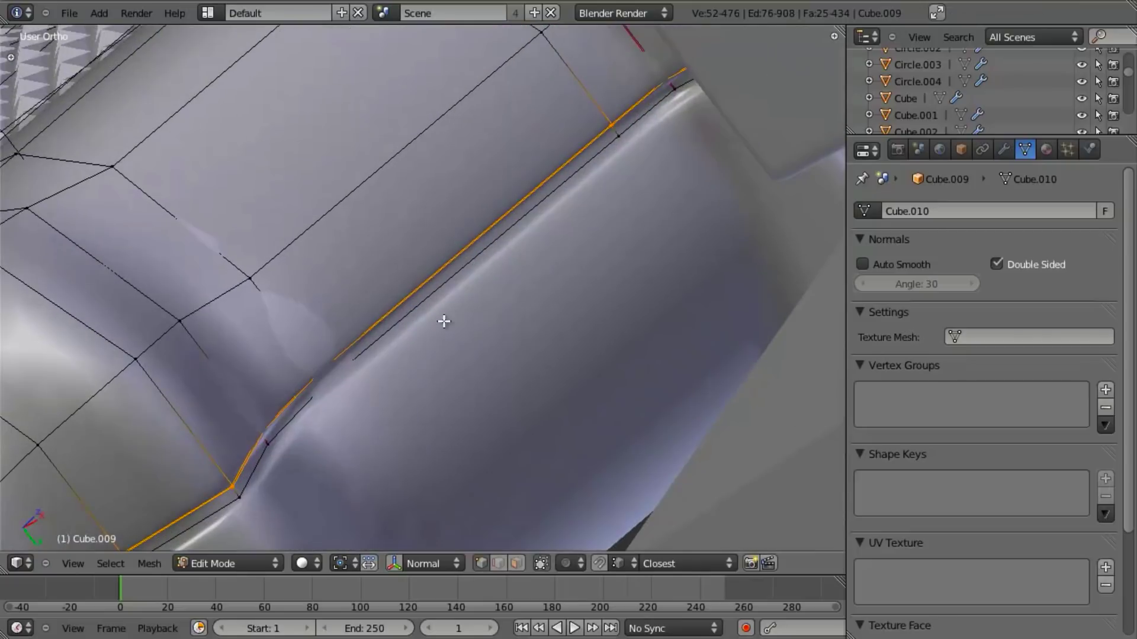
{"action": "key", "text": "g"}
{"action": "key", "text": "y"}
{"action": "left_click", "coordinate": [449, 326]}
{"action": "key", "text": "Tab"}
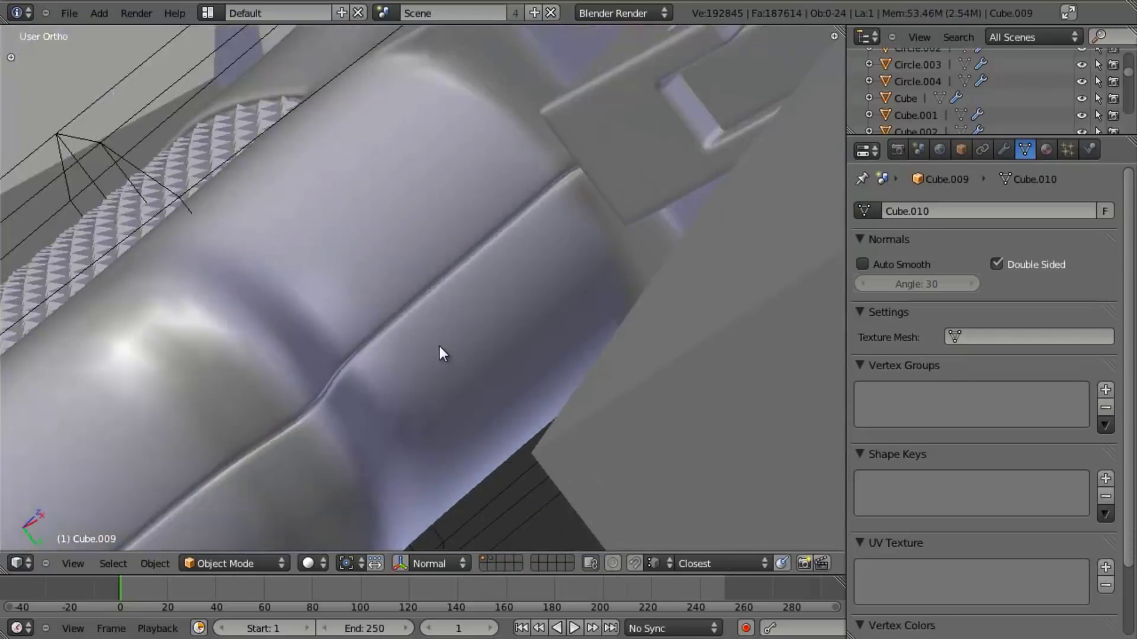
{"action": "scroll", "coordinate": [439, 348], "scroll_direction": "down", "scroll_amount": 5}
{"action": "middle_click_drag", "start_coordinate": [406, 300], "coordinate": [499, 265]}
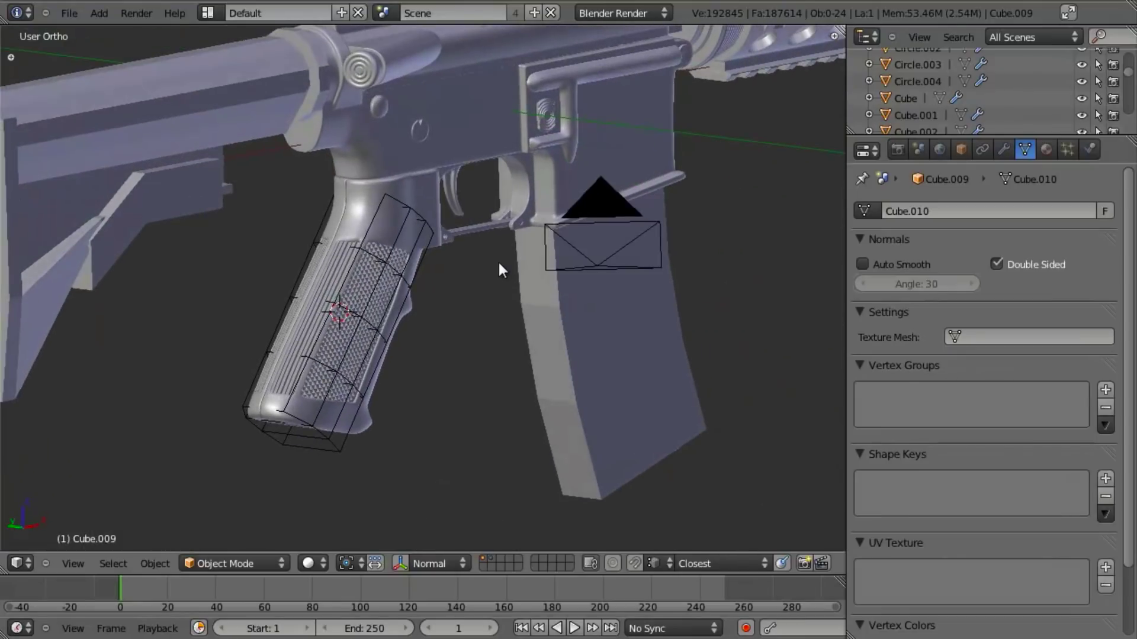
Step: Inspect the grip's upper section and its junction with the receiver from several angles
{"action": "scroll", "coordinate": [507, 207], "scroll_direction": "up", "scroll_amount": 5}
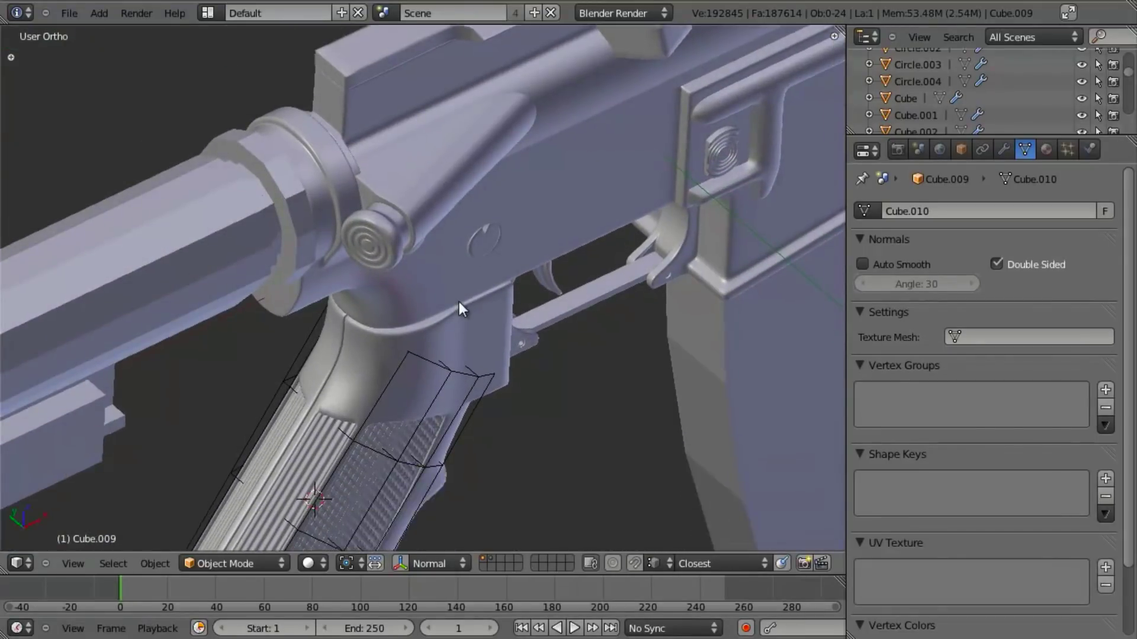
{"action": "key", "text": "Tab"}
{"action": "middle_click_drag", "start_coordinate": [459, 302], "coordinate": [482, 390]}
{"action": "key", "text": "Tab"}
{"action": "scroll", "coordinate": [431, 235], "scroll_direction": "up", "scroll_amount": 3}
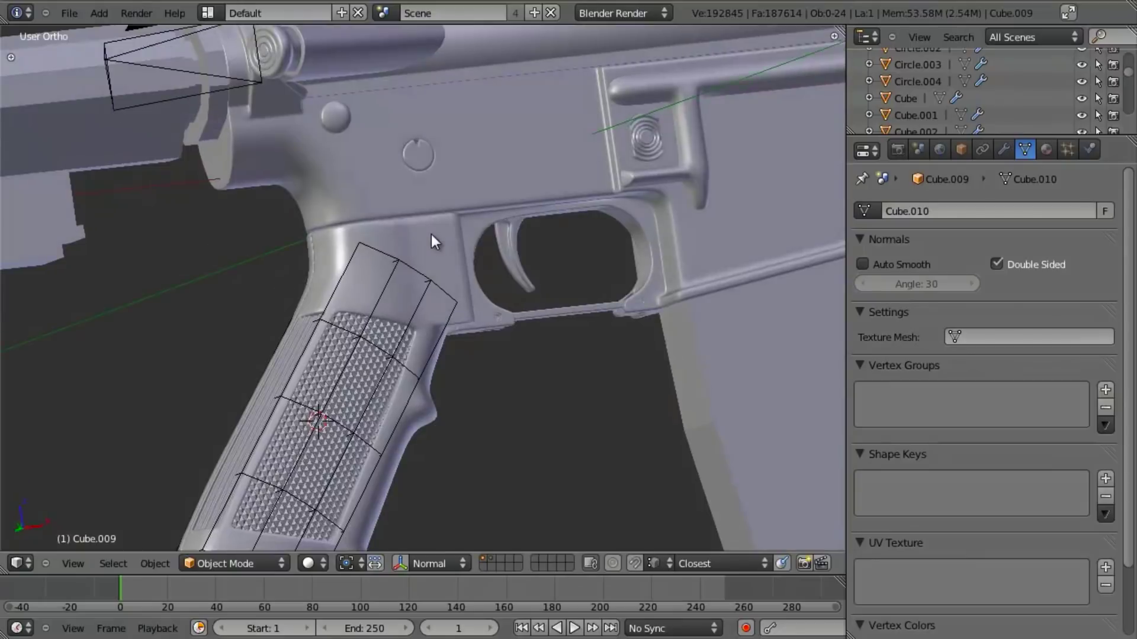
{"action": "scroll", "coordinate": [432, 233], "scroll_direction": "down", "scroll_amount": 4}
{"action": "middle_click_drag", "start_coordinate": [481, 292], "coordinate": [431, 218]}
{"action": "scroll", "coordinate": [453, 267], "scroll_direction": "up", "scroll_amount": 5}
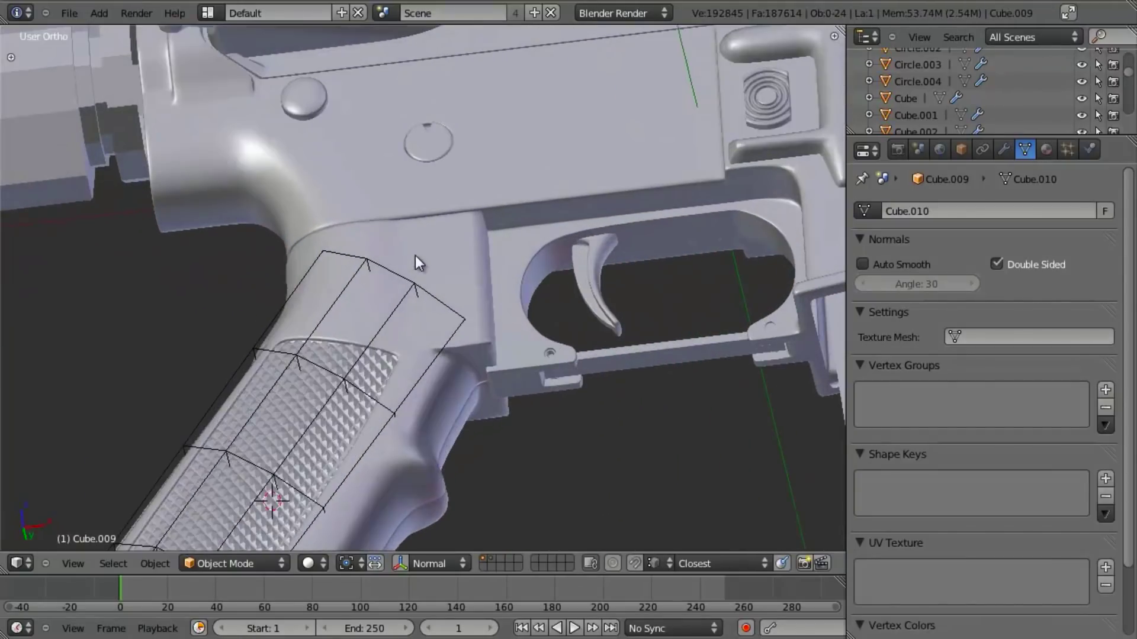
Step: Select two adjacent lengthwise edge loops down the grip's side in Edit Mode and move them about 0.012 along the global Y axis
{"action": "key", "text": "Tab"}
{"action": "middle_click_drag", "start_coordinate": [421, 262], "coordinate": [491, 433]}
{"action": "right_click", "coordinate": [335, 332], "text": "alt"}
{"action": "right_click", "coordinate": [300, 326], "text": "alt+shift"}
{"action": "right_click", "coordinate": [290, 323], "text": "alt+shift"}
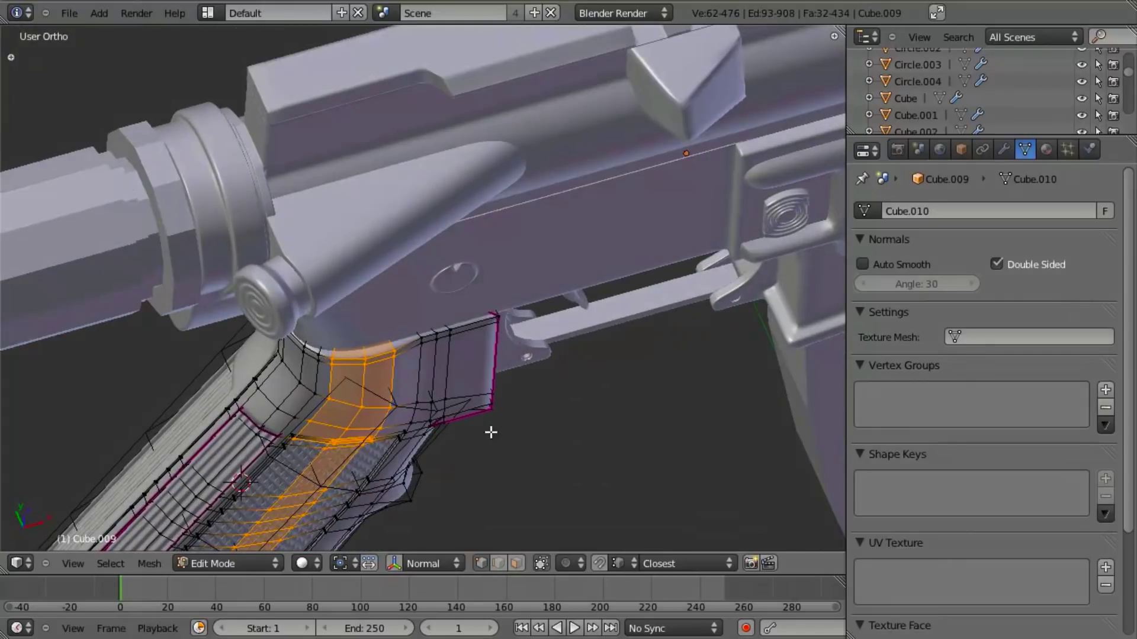
{"action": "right_click", "coordinate": [374, 378], "text": "alt"}
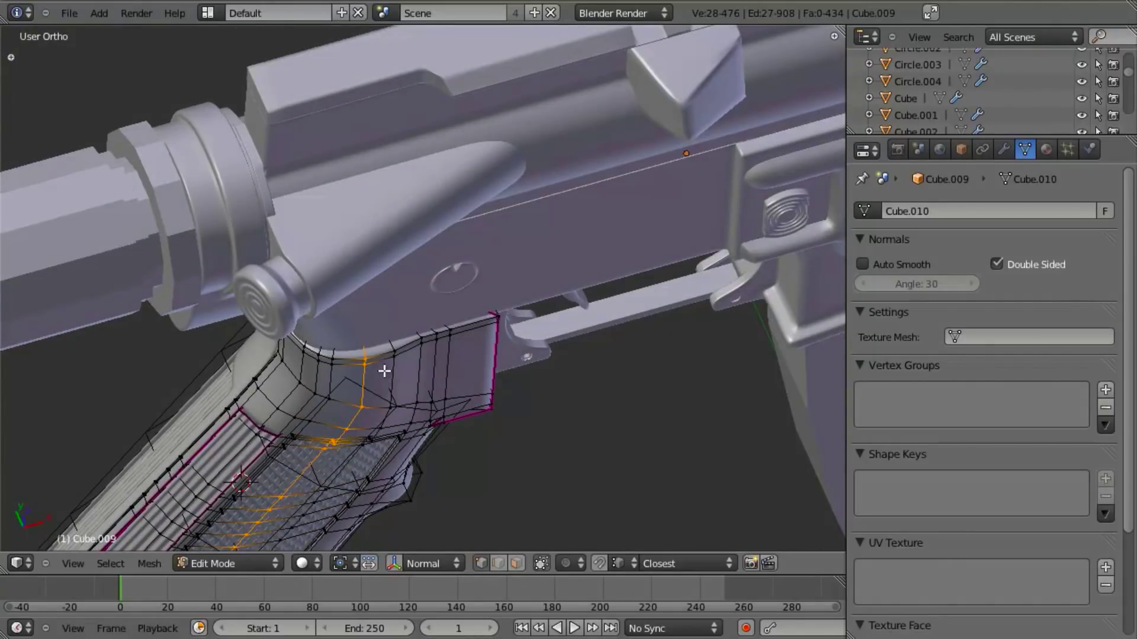
{"action": "right_click", "coordinate": [384, 371], "text": "alt+shift"}
{"action": "key", "text": "g"}
{"action": "key", "text": "y"}
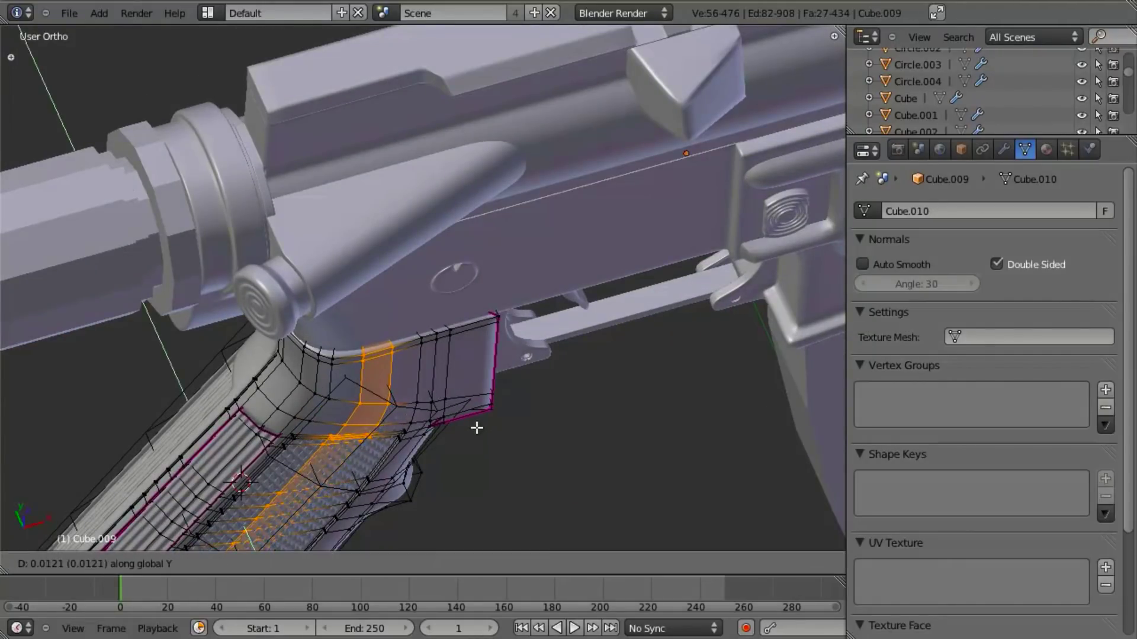
{"action": "left_click", "coordinate": [478, 430]}
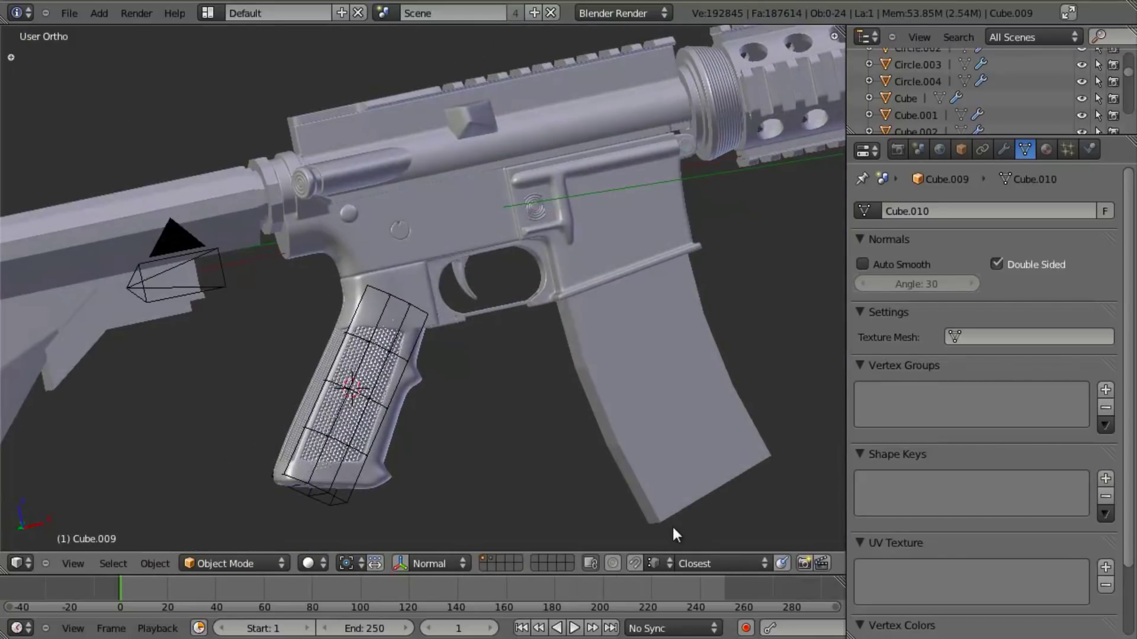
Step: Scale the lattice's upper middle control points to about 0.96 along the global Y axis, and return to Object Mode
{"action": "scroll", "coordinate": [414, 318], "scroll_direction": "up", "scroll_amount": 4}
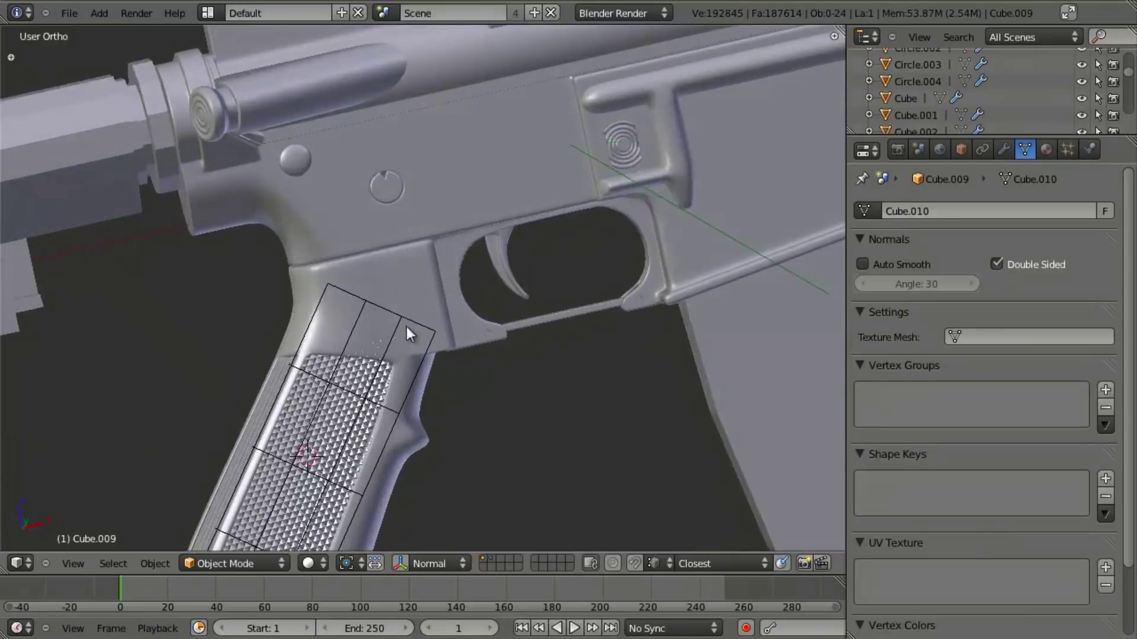
{"action": "scroll", "coordinate": [393, 369], "scroll_direction": "up", "scroll_amount": 3}
{"action": "right_click", "coordinate": [394, 331]}
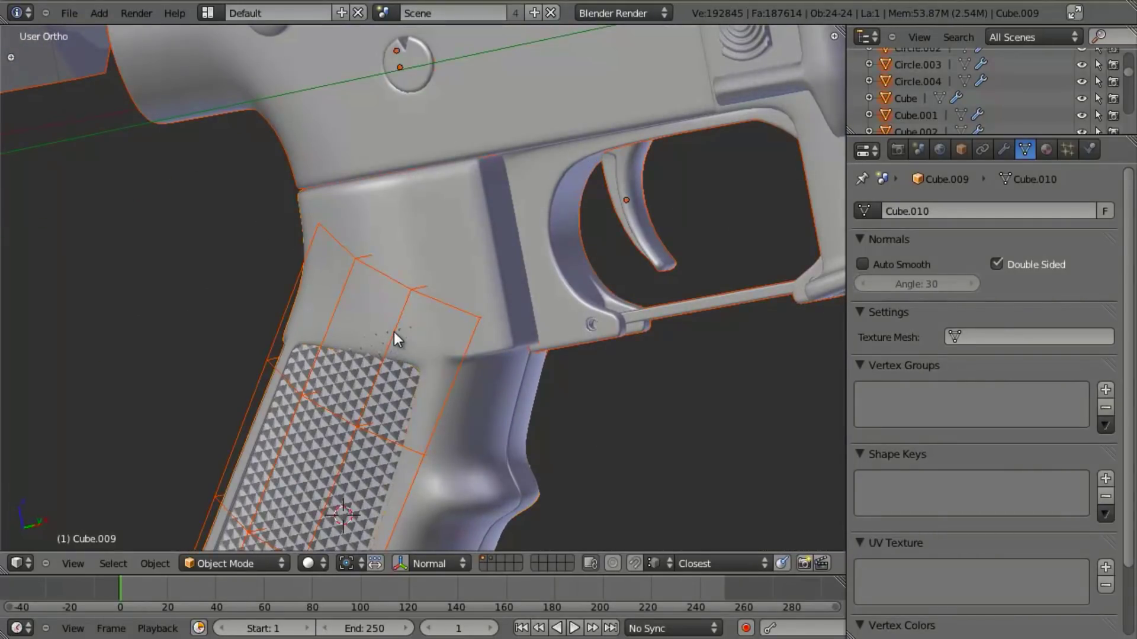
{"action": "scroll", "coordinate": [393, 332], "scroll_direction": "up", "scroll_amount": 2}
{"action": "key", "text": "Tab"}
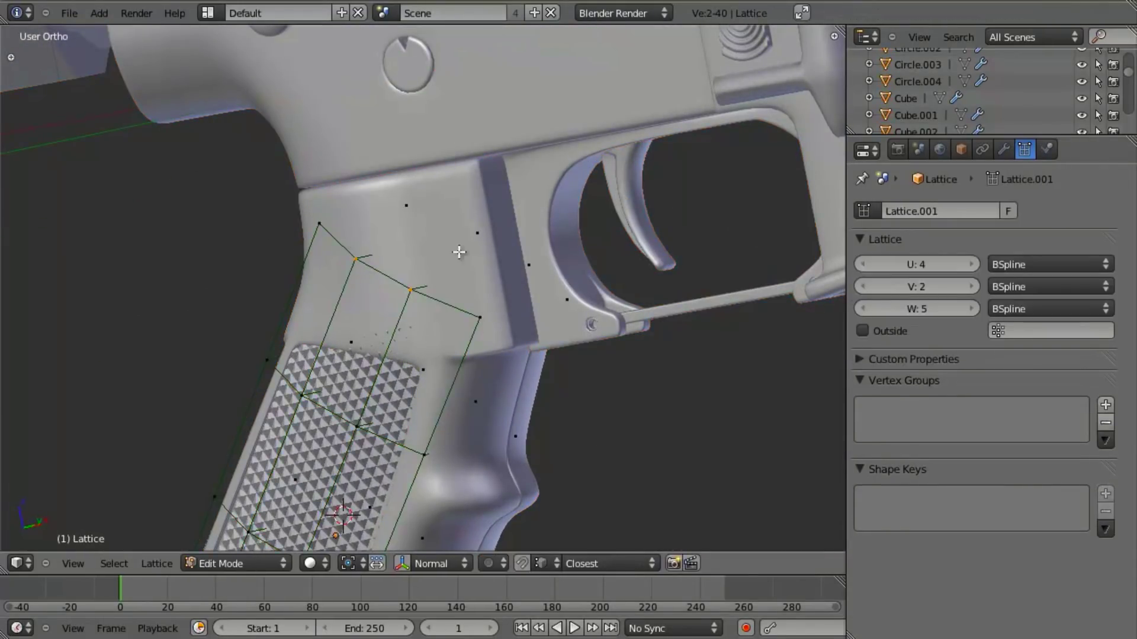
{"action": "key", "text": "s"}
{"action": "key", "text": "y"}
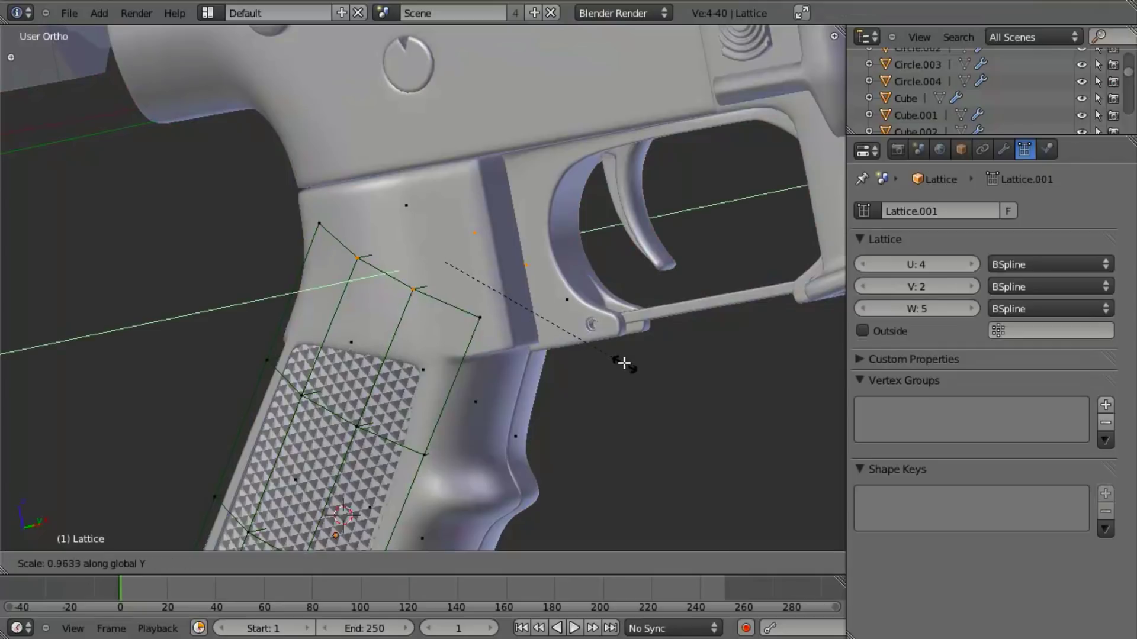
{"action": "left_click", "coordinate": [623, 363]}
{"action": "key", "text": "Tab"}
{"action": "scroll", "coordinate": [580, 307], "scroll_direction": "down", "scroll_amount": 5}
{"action": "scroll", "coordinate": [535, 278], "scroll_direction": "up", "scroll_amount": 3}
{"action": "middle_click_drag", "start_coordinate": [480, 289], "coordinate": [650, 309]}
{"action": "scroll", "coordinate": [493, 229], "scroll_direction": "up", "scroll_amount": 3}
{"action": "right_click", "coordinate": [477, 318]}
{"action": "key", "text": "Tab"}
{"action": "key", "text": "a"}
{"action": "key", "text": "Tab"}
Step: Show the rifle in front orthographic view and hide the lattice around the grip
{"action": "scroll", "coordinate": [436, 306], "scroll_direction": "down", "scroll_amount": 3}
{"action": "scroll", "coordinate": [475, 323], "scroll_direction": "down", "scroll_amount": 3}
{"action": "key", "text": "KP_1"}
{"action": "middle_click_drag", "start_coordinate": [539, 348], "coordinate": [502, 211], "text": "shift"}
{"action": "middle_click_drag", "start_coordinate": [535, 309], "coordinate": [542, 261], "text": "shift"}
{"action": "right_click", "coordinate": [203, 398]}
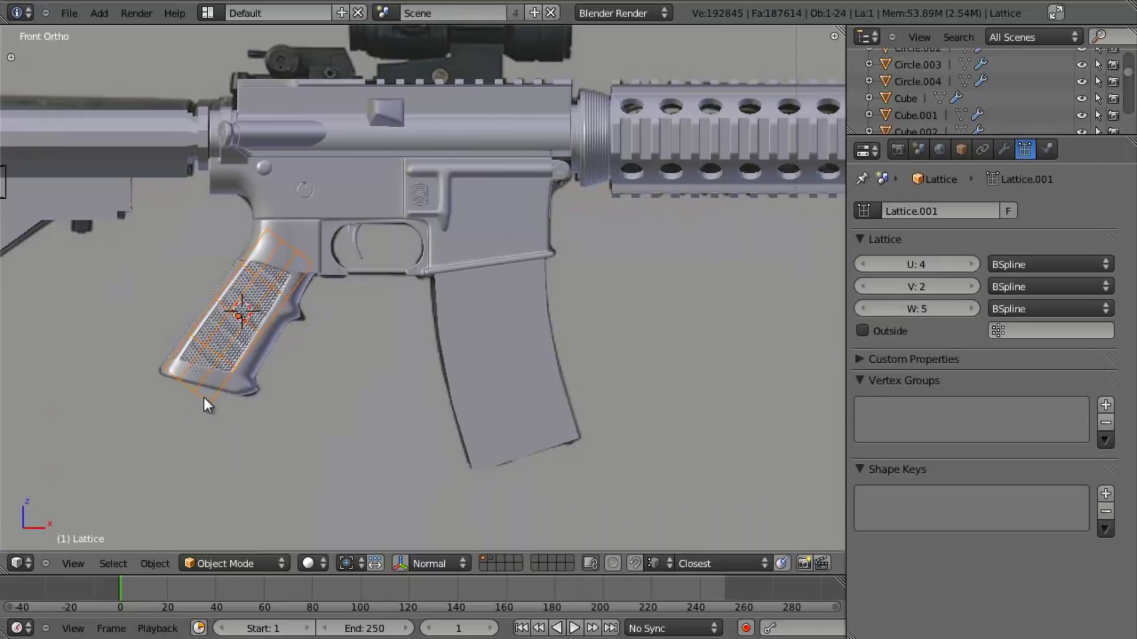
{"action": "key", "text": "Delete"}
Step: Inspect the grip's diamond pattern and the rest of the rifle from several angles without the lattice
{"action": "scroll", "coordinate": [204, 396], "scroll_direction": "down", "scroll_amount": 4}
{"action": "middle_click_drag", "start_coordinate": [204, 395], "coordinate": [527, 240]}
{"action": "scroll", "coordinate": [520, 321], "scroll_direction": "up", "scroll_amount": 3}
{"action": "middle_click_drag", "start_coordinate": [499, 279], "coordinate": [532, 317]}
{"action": "scroll", "coordinate": [477, 325], "scroll_direction": "down", "scroll_amount": 3}
{"action": "scroll", "coordinate": [538, 294], "scroll_direction": "up", "scroll_amount": 2}
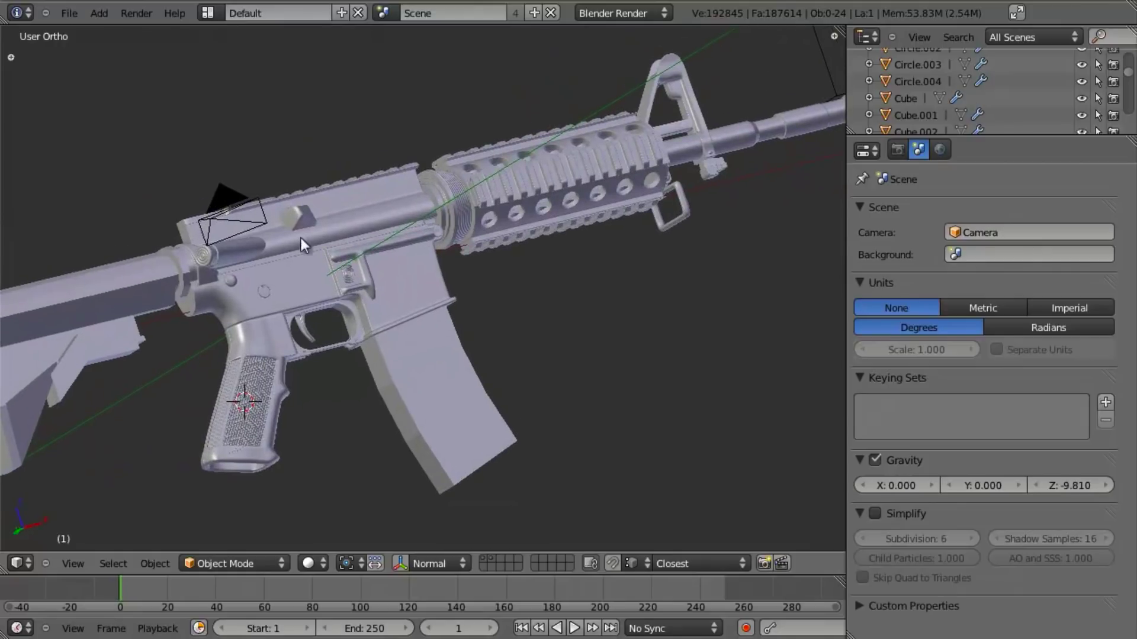
{"action": "key", "text": "a"}
{"action": "middle_click_drag", "start_coordinate": [300, 392], "coordinate": [357, 286], "text": "shift"}
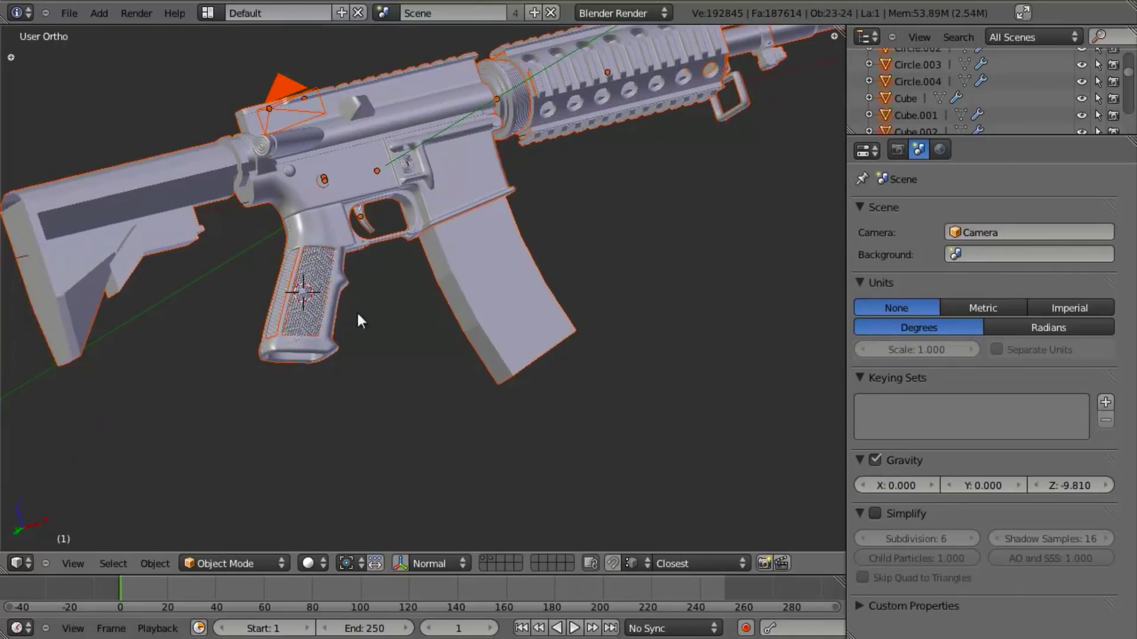
Step: Bring back the lattice and scale its lower middle control points to about 0.93 along the global Y axis, ending in Object Mode
{"action": "scroll", "coordinate": [355, 296], "scroll_direction": "up", "scroll_amount": 4}
{"action": "key", "text": "a"}
{"action": "right_click", "coordinate": [164, 447]}
{"action": "key", "text": "Tab"}
{"action": "scroll", "coordinate": [284, 397], "scroll_direction": "up", "scroll_amount": 2}
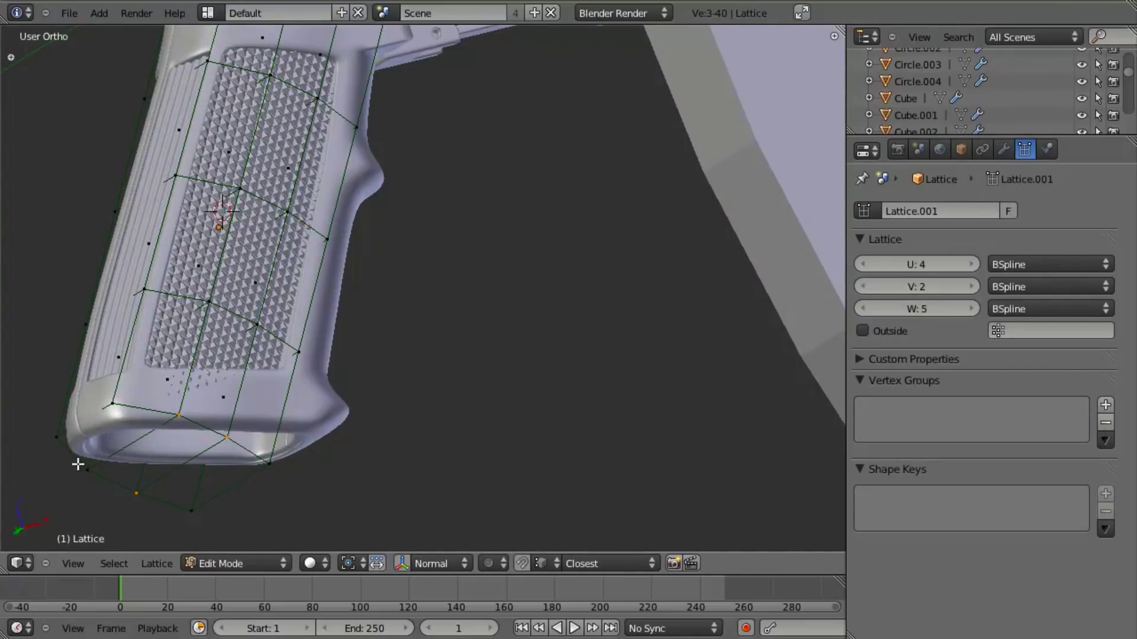
{"action": "key", "text": "s"}
{"action": "key", "text": "y"}
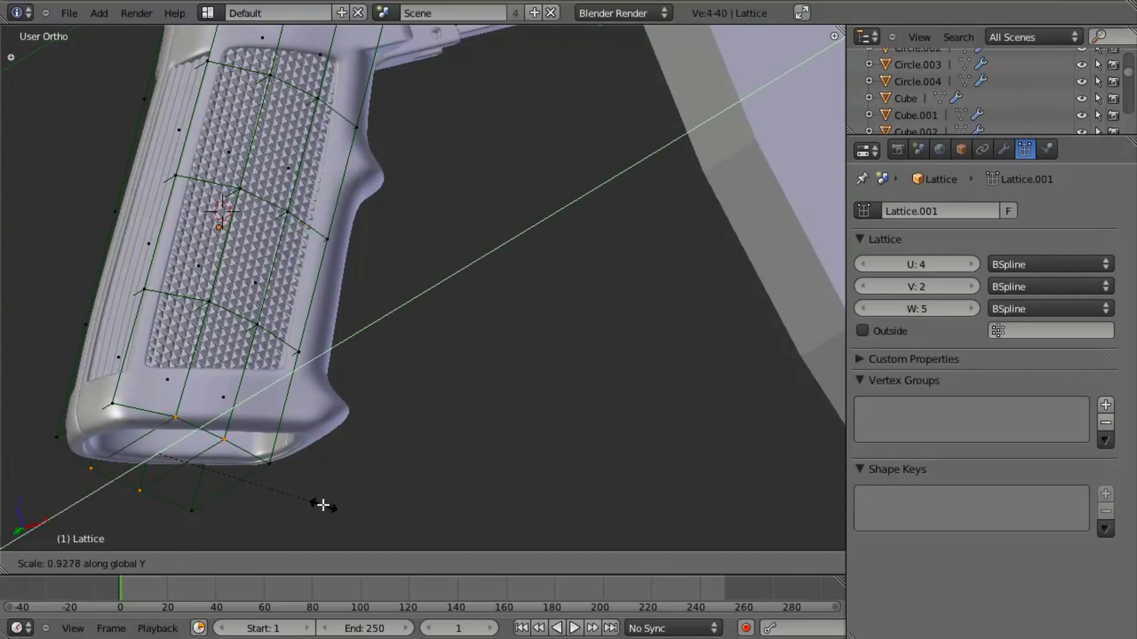
{"action": "left_click", "coordinate": [324, 506]}
{"action": "key", "text": "Tab"}
Step: Save the rifle file with the adjusted lattice, overwriting the existing version
{"action": "scroll", "coordinate": [331, 456], "scroll_direction": "down", "scroll_amount": 4}
{"action": "scroll", "coordinate": [368, 408], "scroll_direction": "up", "scroll_amount": 1}
{"action": "key", "text": "ctrl+s"}
{"action": "left_click", "coordinate": [396, 396]}
Step: Check the grip against the whole rifle from several angles and save the file again
{"action": "scroll", "coordinate": [510, 388], "scroll_direction": "down", "scroll_amount": 5}
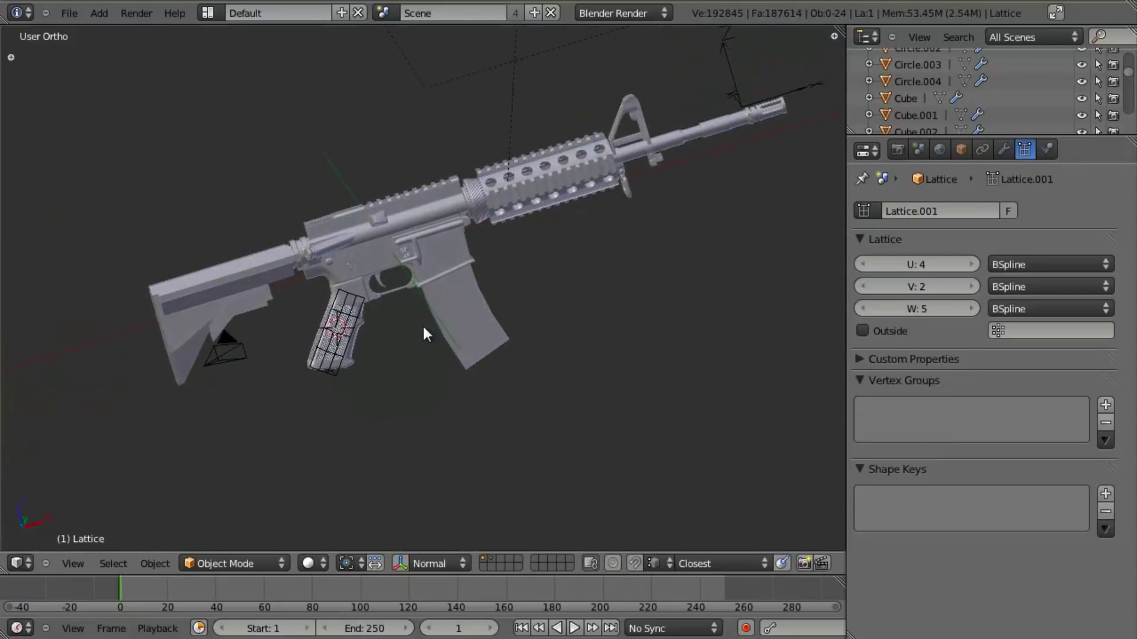
{"action": "scroll", "coordinate": [424, 334], "scroll_direction": "up", "scroll_amount": 5}
{"action": "key", "text": "a"}
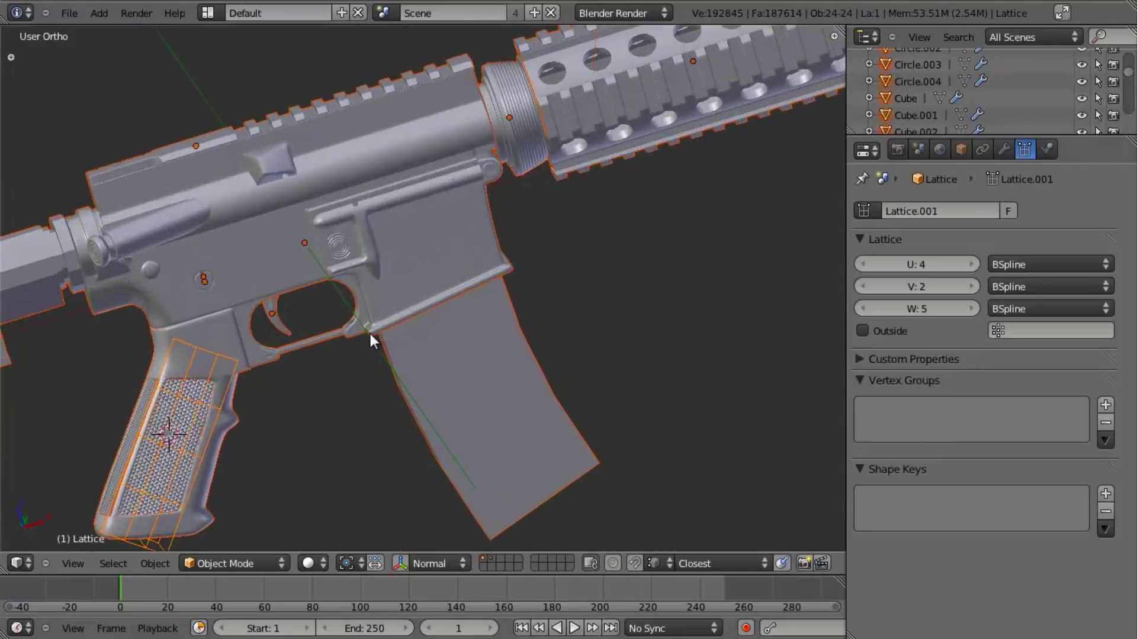
{"action": "scroll", "coordinate": [369, 332], "scroll_direction": "down", "scroll_amount": 5}
{"action": "key", "text": "a"}
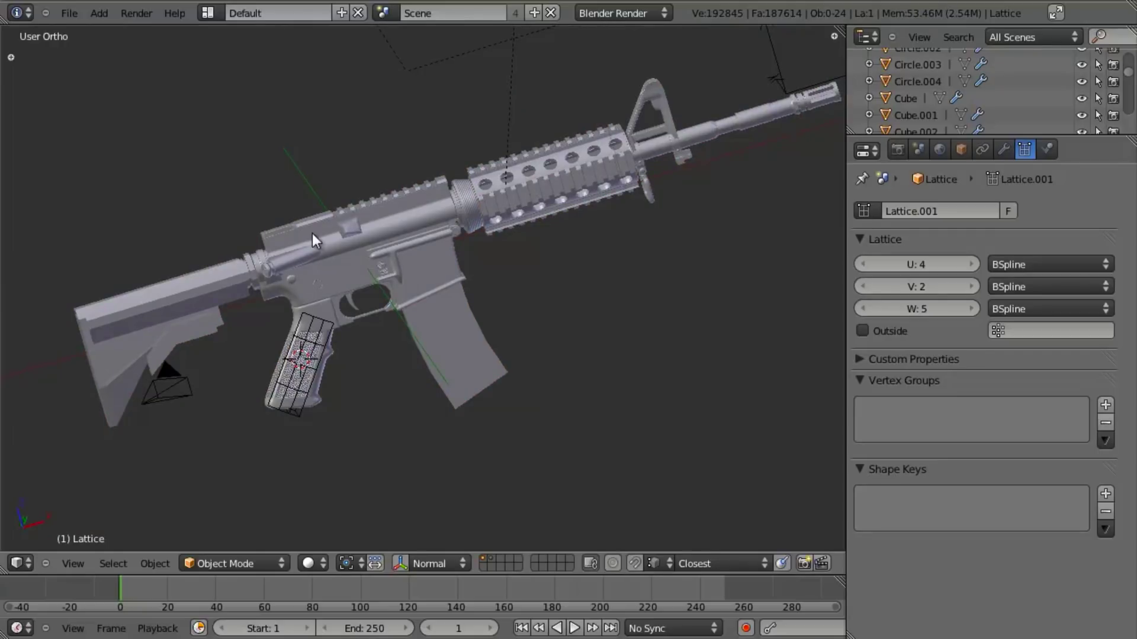
{"action": "scroll", "coordinate": [488, 320], "scroll_direction": "up", "scroll_amount": 3}
{"action": "middle_click_drag", "start_coordinate": [488, 347], "coordinate": [442, 294]}
{"action": "scroll", "coordinate": [541, 322], "scroll_direction": "down", "scroll_amount": 3}
{"action": "scroll", "coordinate": [429, 286], "scroll_direction": "up", "scroll_amount": 2}
{"action": "key", "text": "ctrl+s"}
{"action": "left_click", "coordinate": [430, 288]}
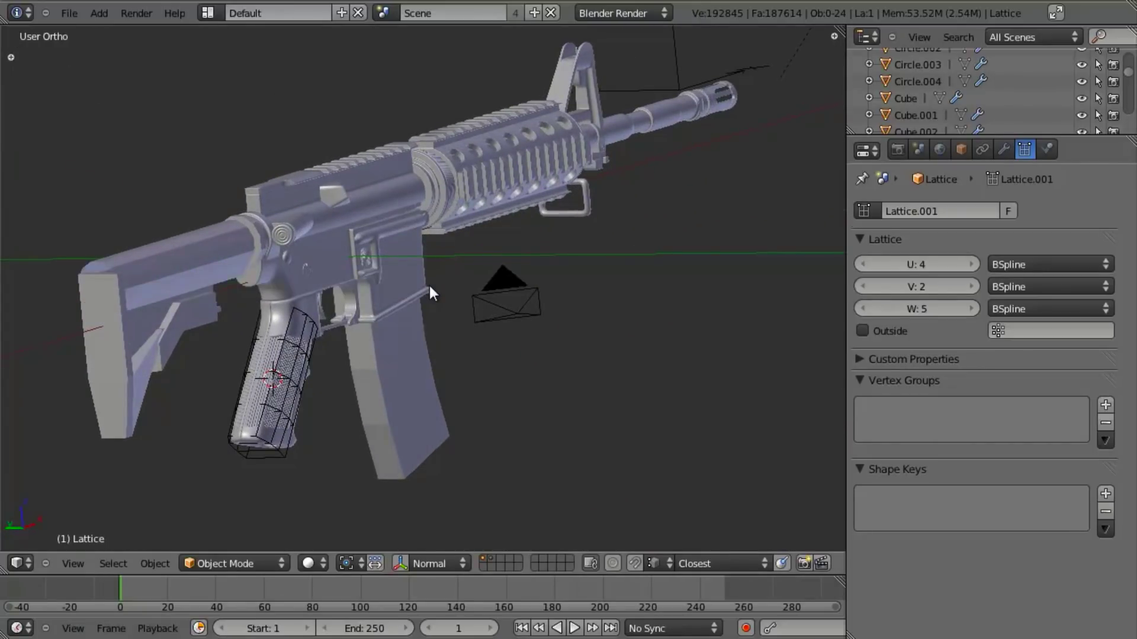